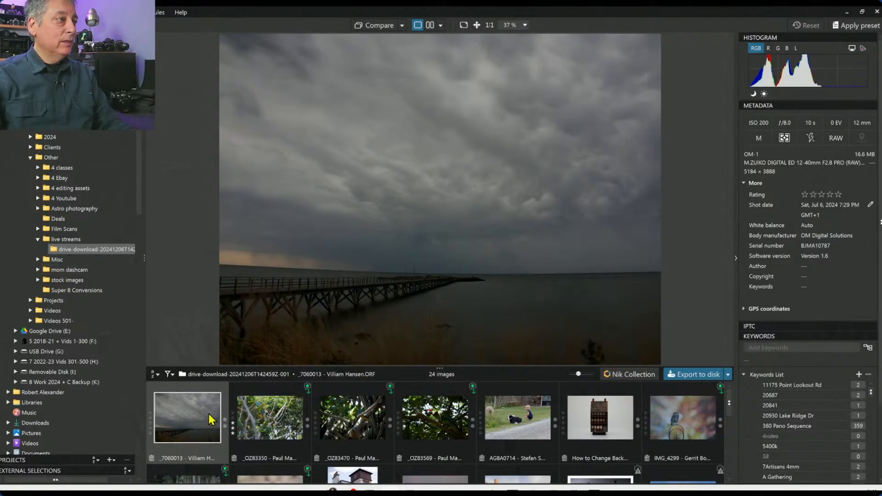
# Step: Open the stormy pier photo for editing and apply the 0000 demo preset from the general purpose presets
pyautogui.doubleClick(211, 419)
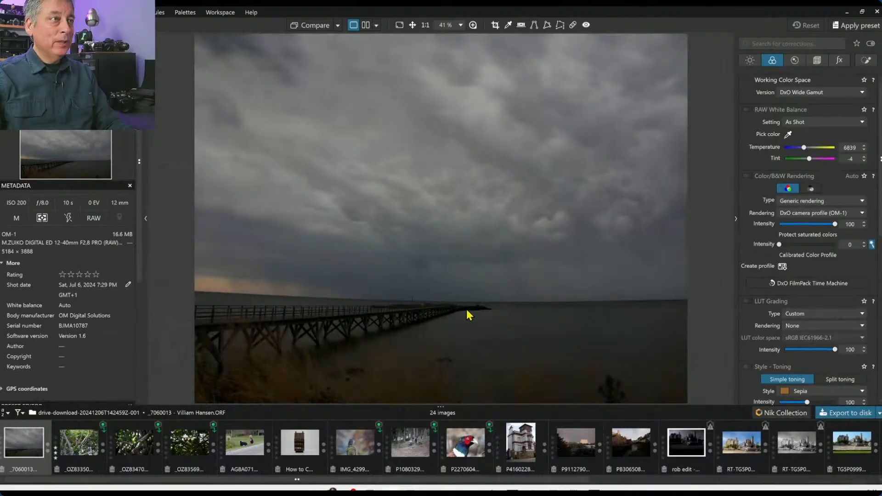
pyautogui.scroll(-1, 467, 309)
pyautogui.scroll(-1, 467, 309)
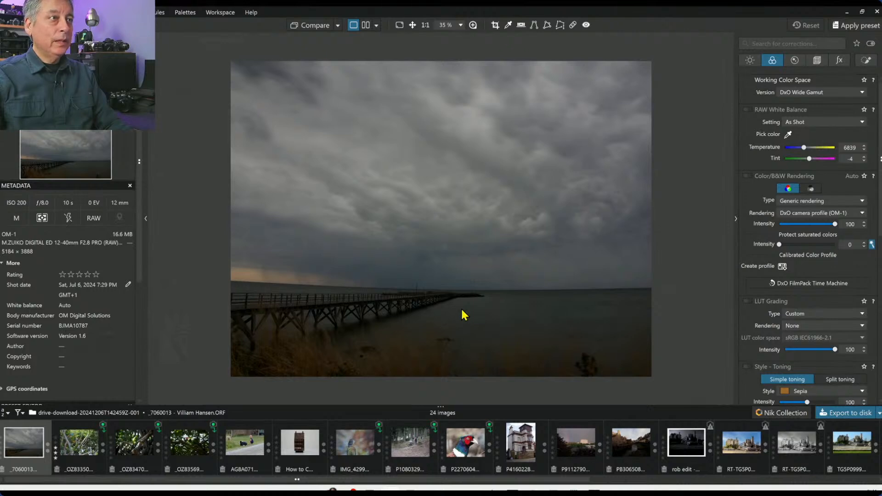
pyautogui.click(851, 32)
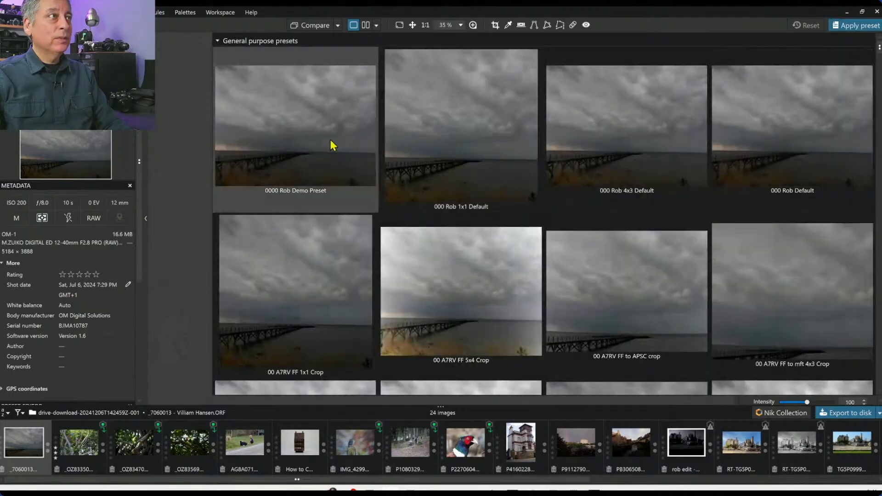
pyautogui.click(331, 144)
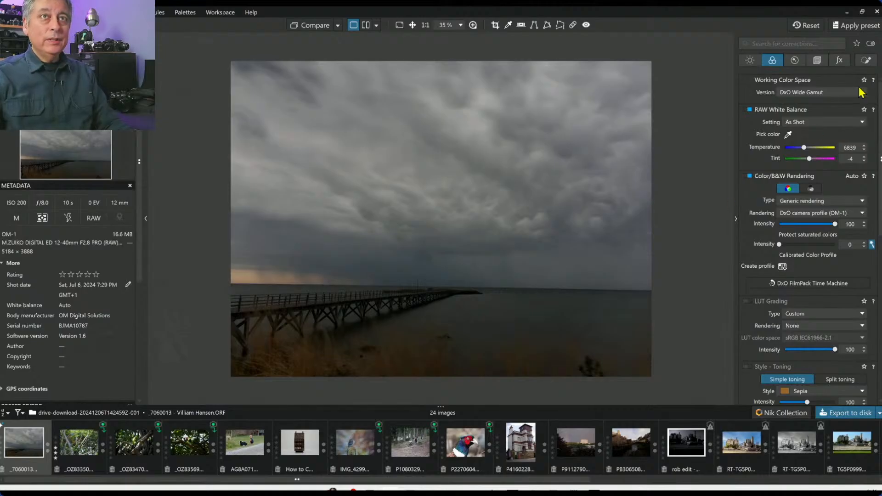
# Step: Straighten the pier photo with the automatic horizon correction
pyautogui.click(817, 60)
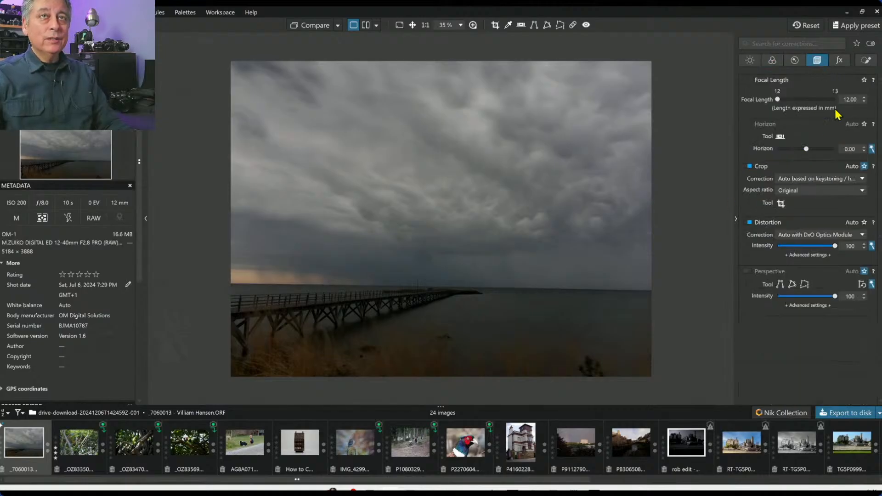
pyautogui.click(872, 149)
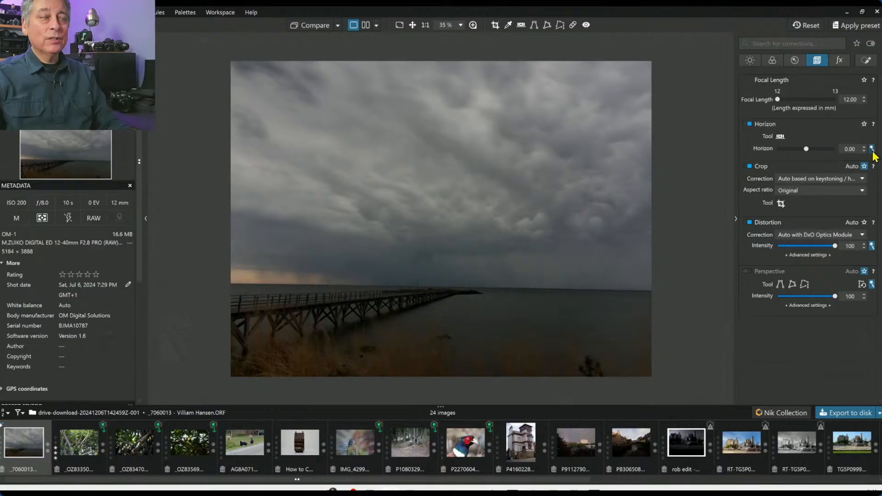
pyautogui.click(872, 150)
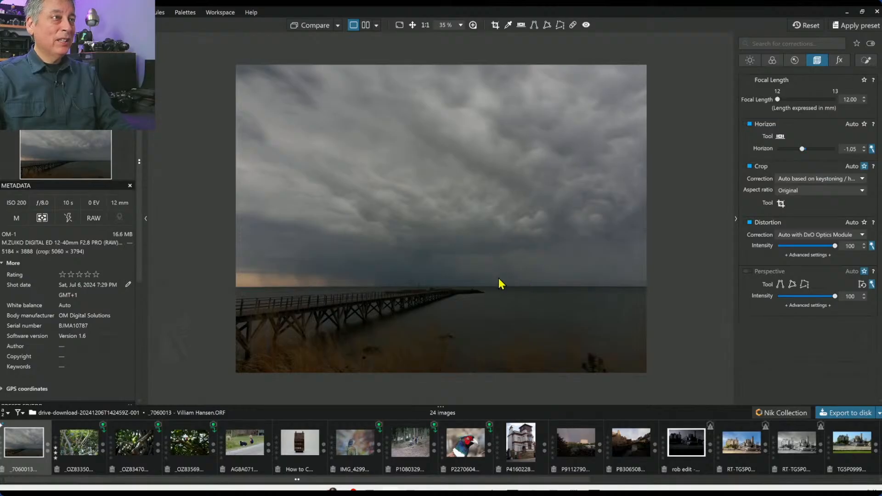
pyautogui.scroll(1, 498, 283)
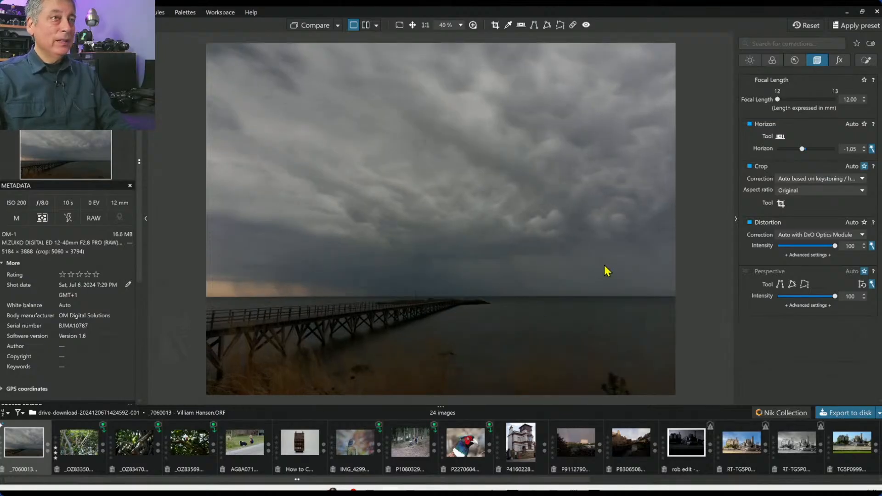
# Step: Enable DxO Smart Lighting in Uniform mode with the Slight setting at intensity 25
pyautogui.click(750, 61)
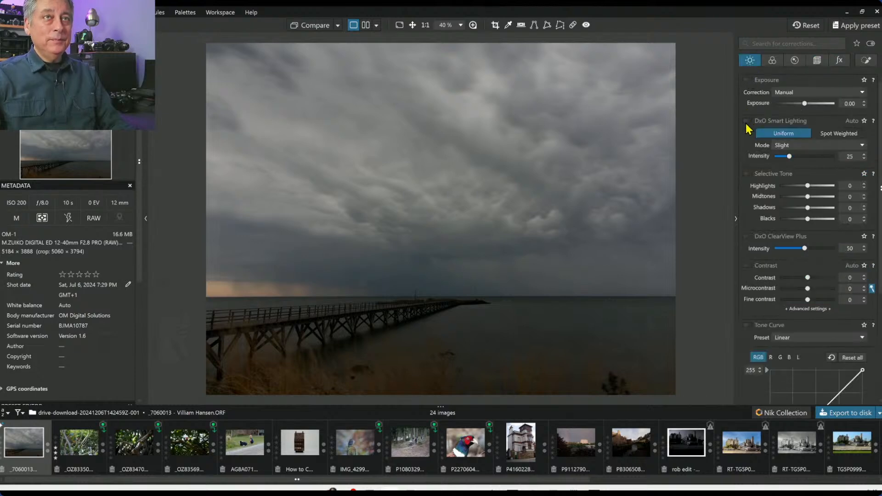
pyautogui.click(747, 122)
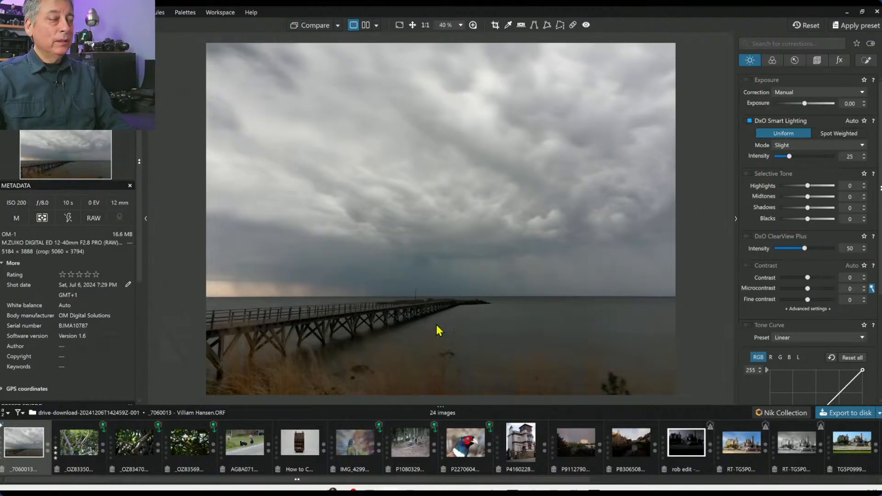
# Step: Examine the far end of the pier and the water at high magnification, and return to the whole photo
pyautogui.scroll(5, 426, 330)
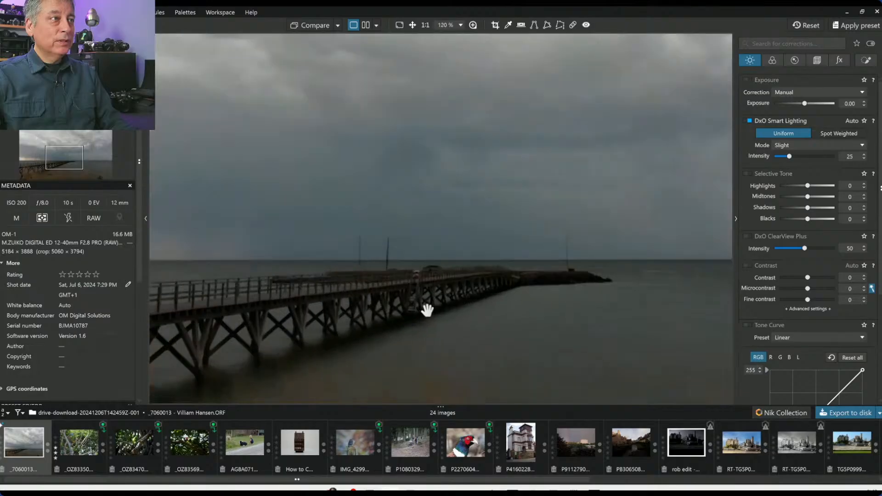
pyautogui.scroll(1, 426, 311)
pyautogui.scroll(1, 427, 310)
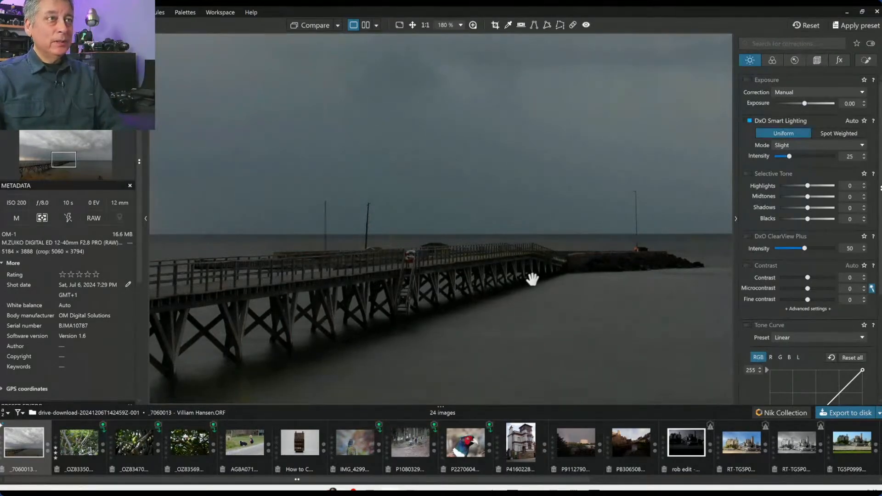
pyautogui.scroll(4, 531, 279)
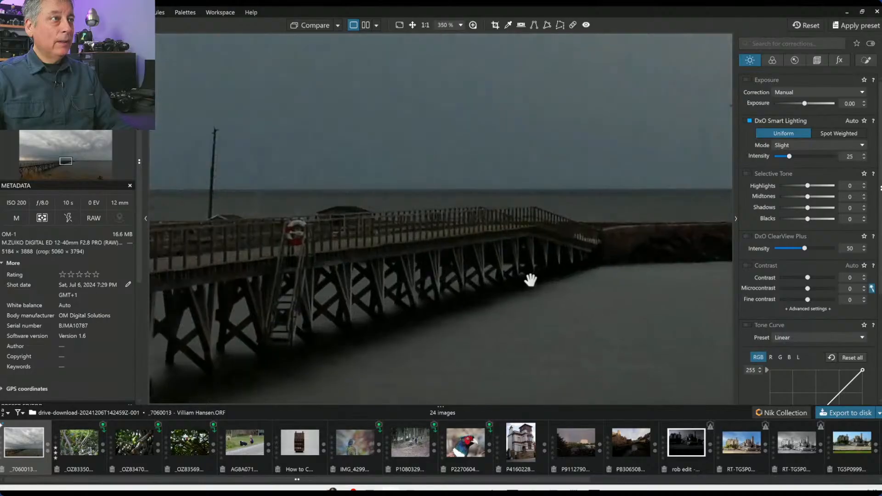
pyautogui.scroll(-8, 530, 280)
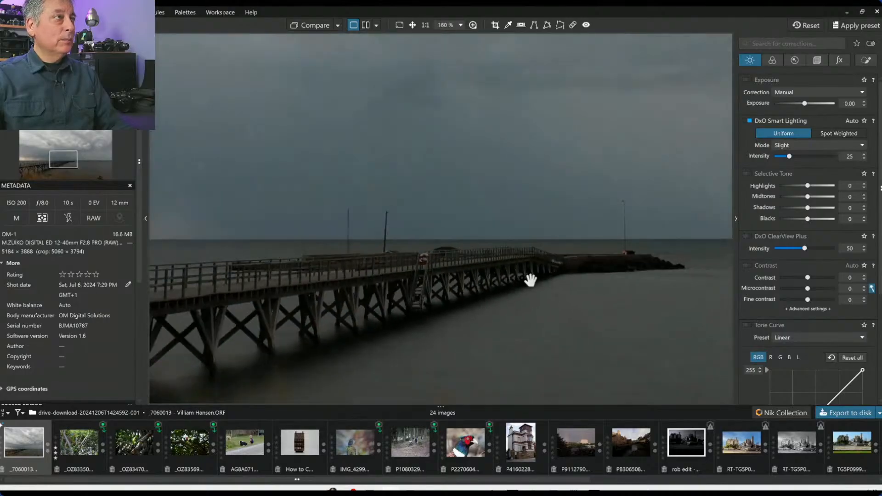
pyautogui.scroll(-2, 530, 280)
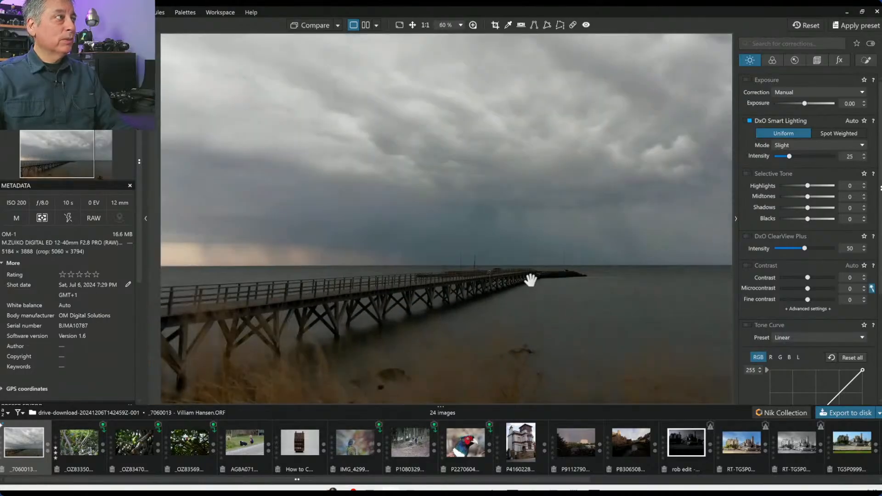
pyautogui.scroll(-1, 531, 280)
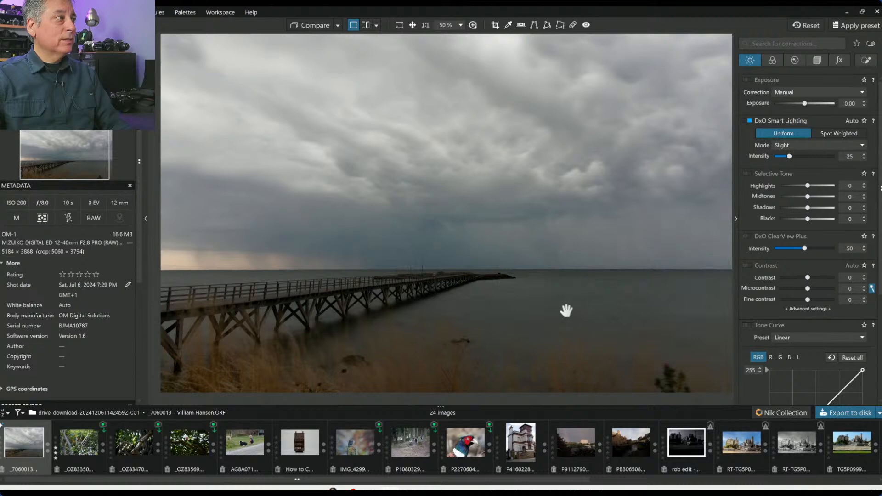
pyautogui.scroll(-1, 566, 311)
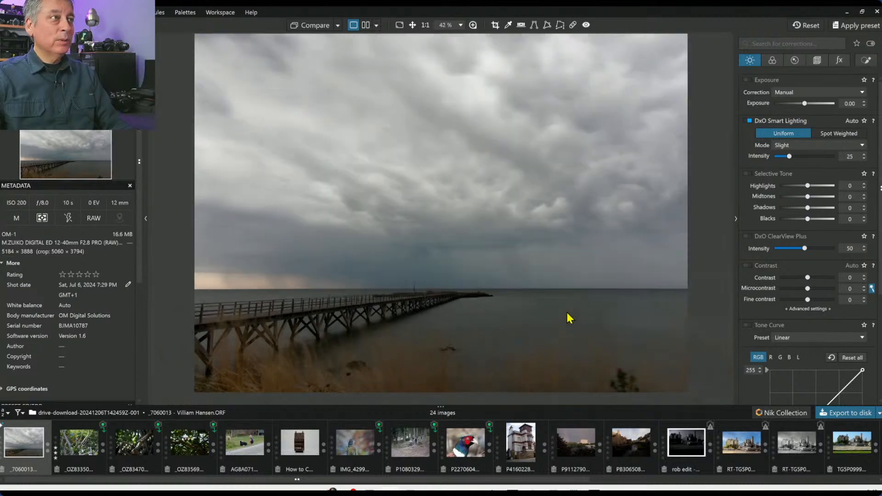
pyautogui.scroll(-1, 570, 318)
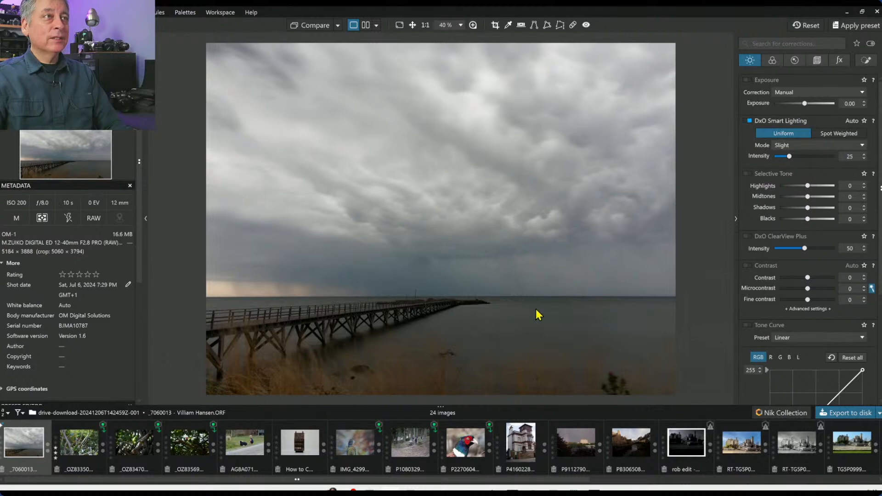
# Step: Crop the photo to a 16 × 7 aspect ratio, with the frame moved down over the pier and shoreline grass
pyautogui.click(816, 60)
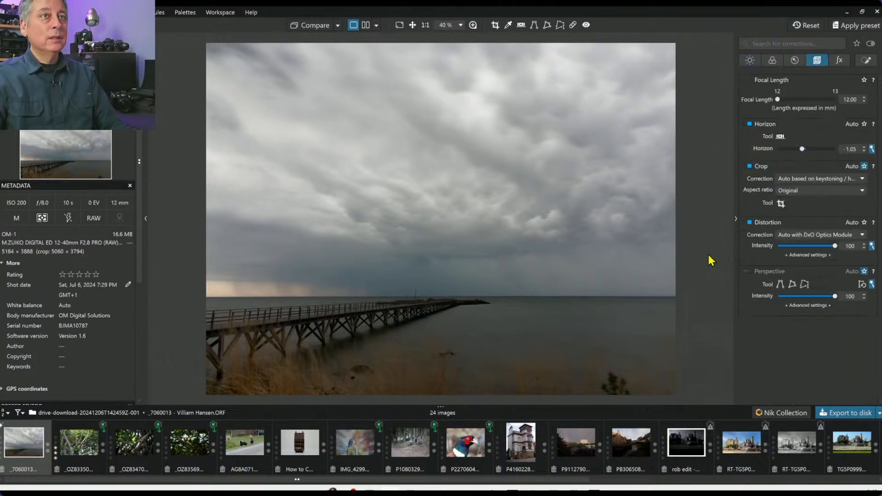
pyautogui.click(781, 203)
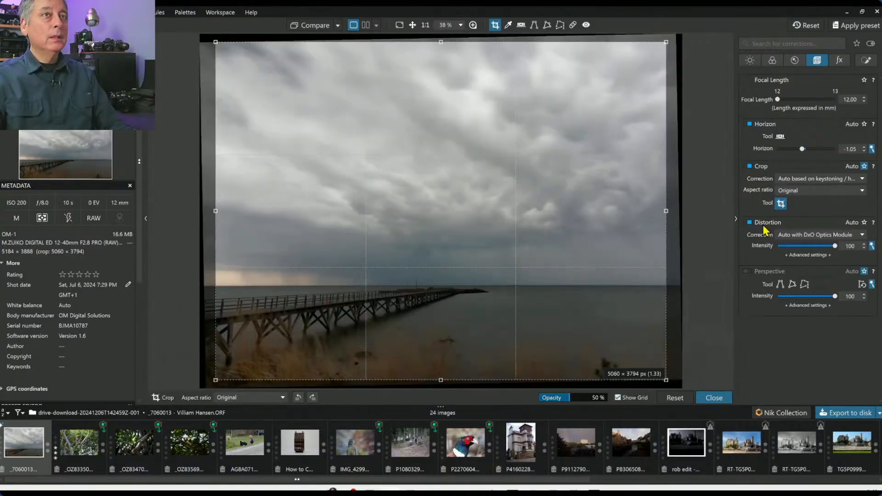
pyautogui.click(808, 192)
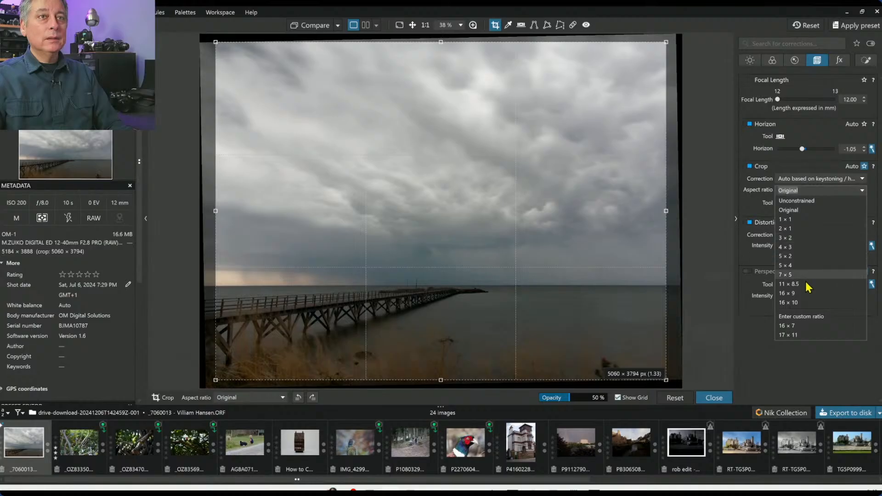
pyautogui.click(803, 324)
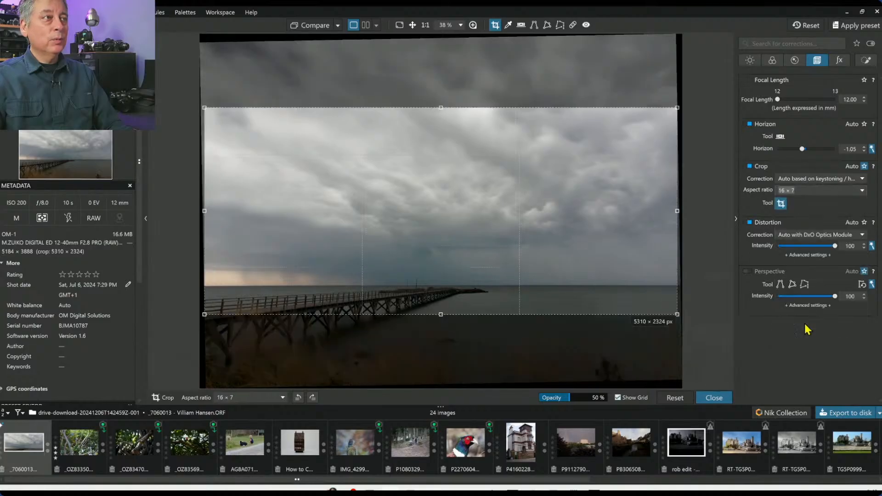
pyautogui.moveTo(615, 254); pyautogui.dragTo(622, 290)
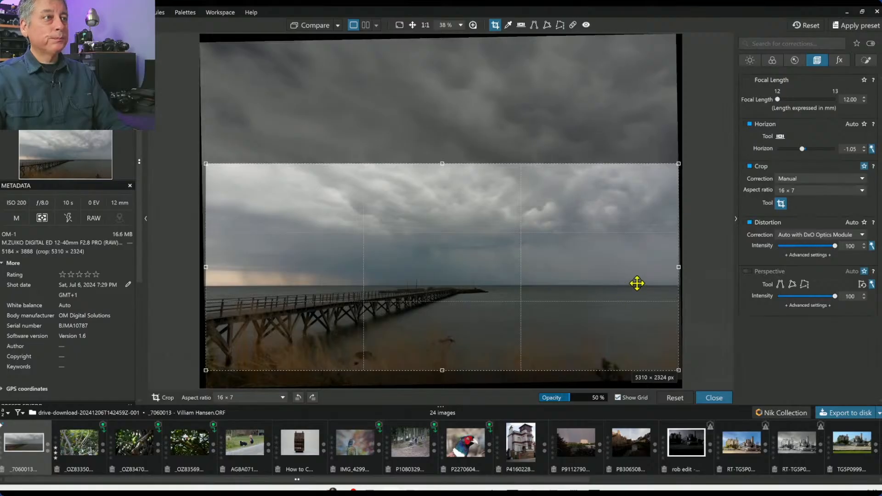
pyautogui.press('Return')
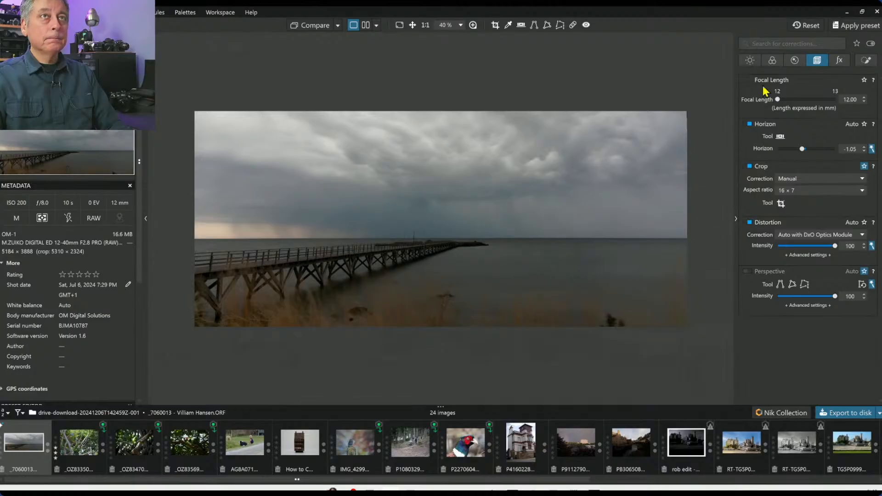
# Step: Raise the photo's manual exposure correction to 1.32
pyautogui.click(756, 65)
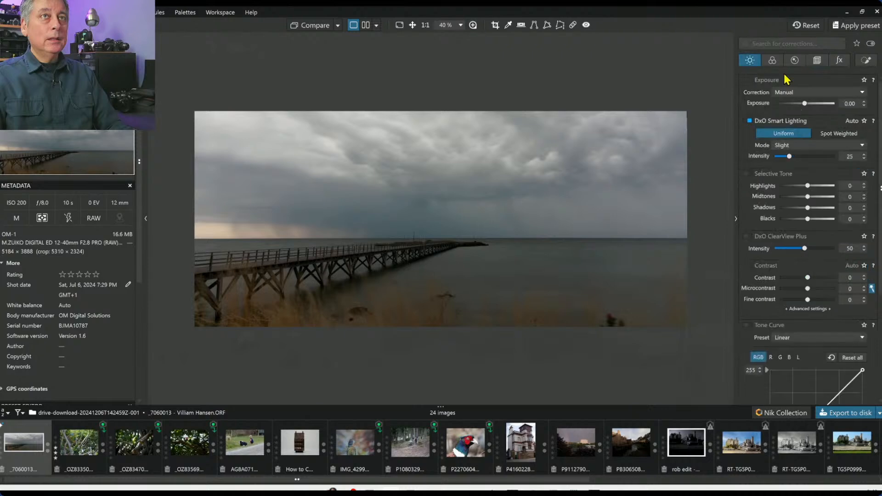
pyautogui.moveTo(807, 103); pyautogui.dragTo(815, 104)
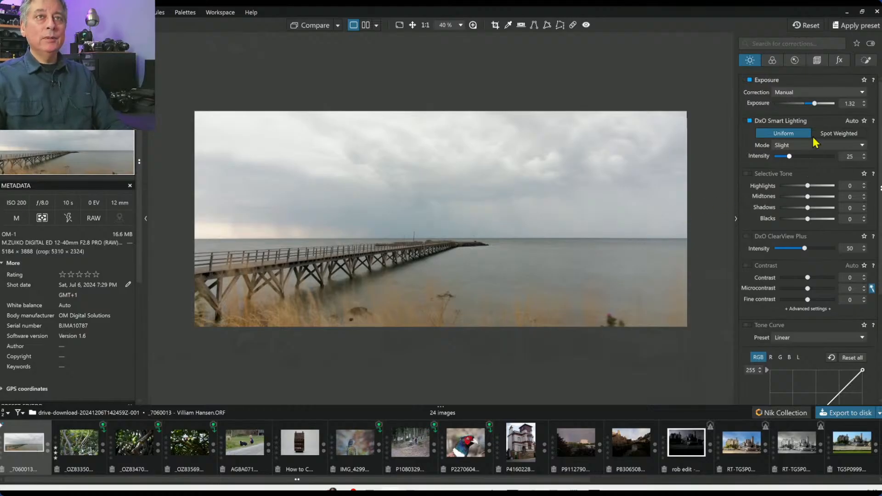
# Step: Recrop the photo with a 4 × 3 ratio as a vertical frame about 2375 × 3167 px around the pier's far end
pyautogui.click(817, 61)
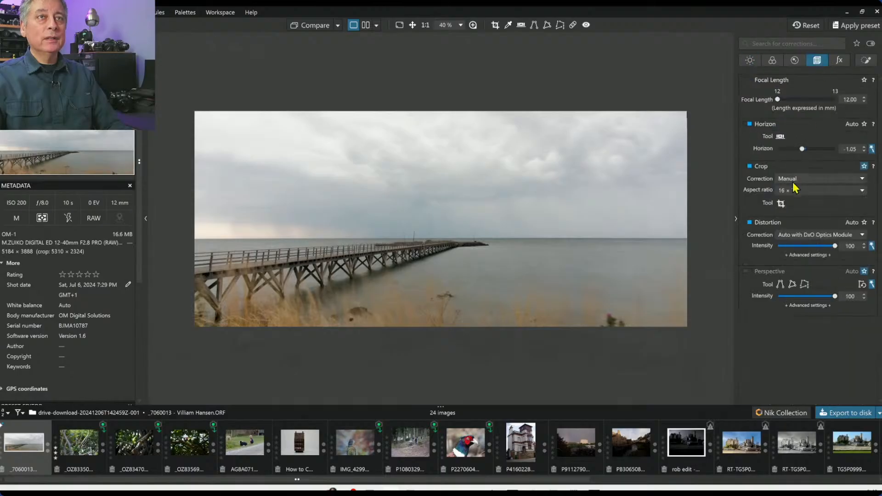
pyautogui.click(793, 191)
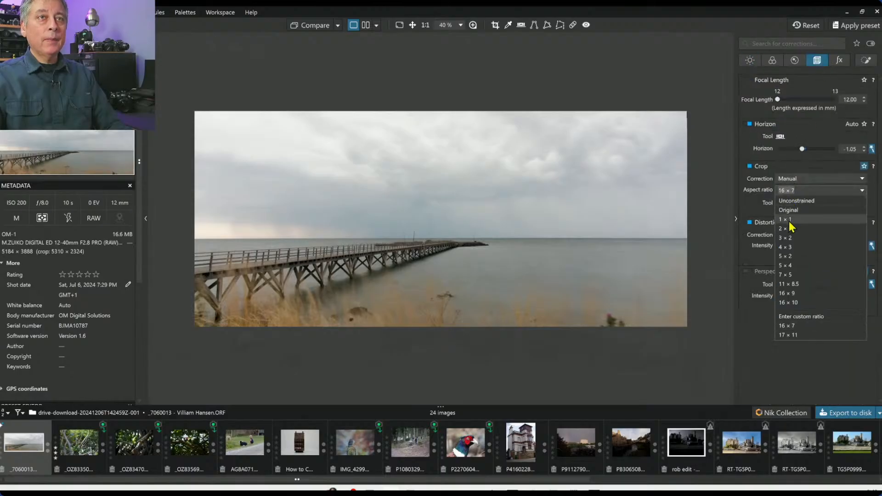
pyautogui.click(786, 247)
pyautogui.click(781, 205)
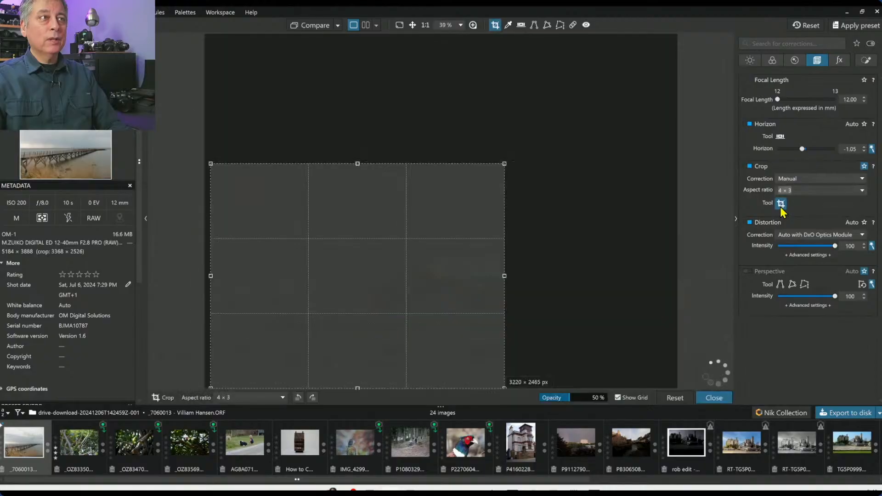
pyautogui.moveTo(481, 131); pyautogui.dragTo(457, 110)
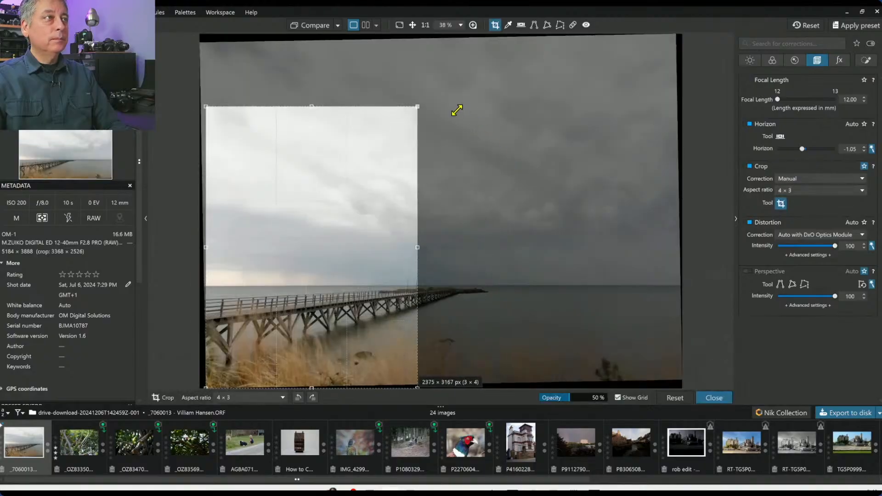
pyautogui.moveTo(382, 175); pyautogui.dragTo(388, 171)
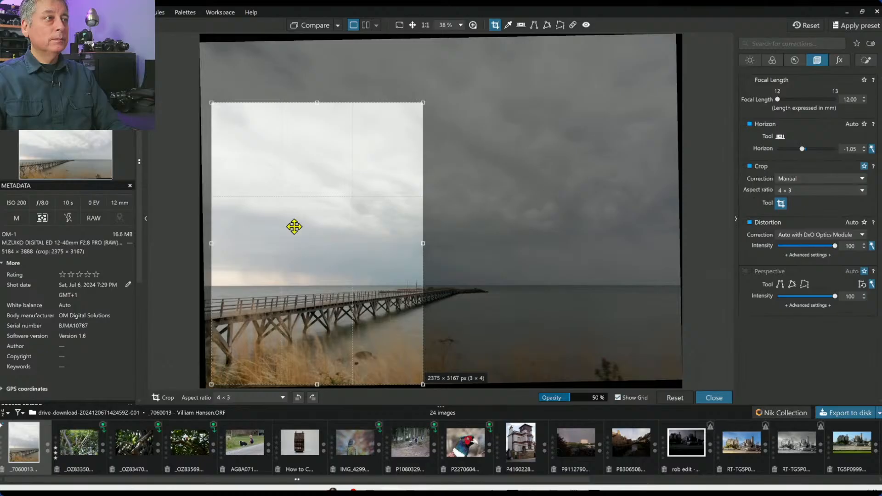
pyautogui.moveTo(267, 230); pyautogui.dragTo(368, 229)
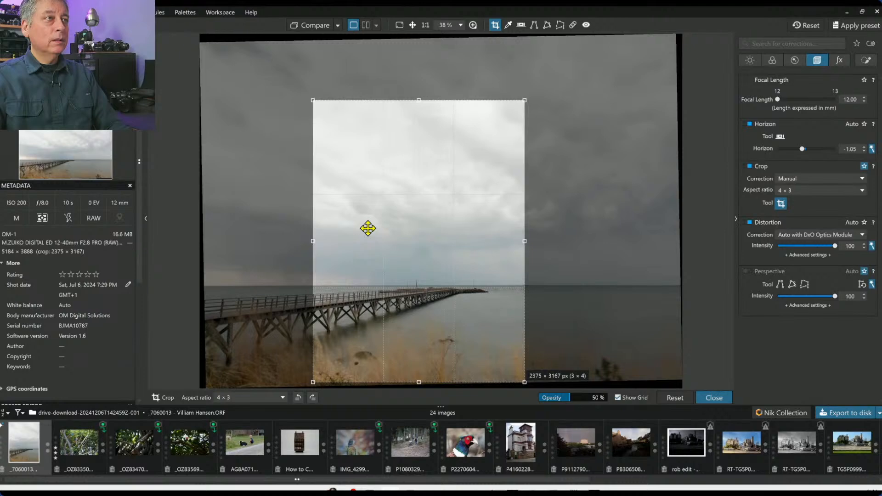
pyautogui.press('Return')
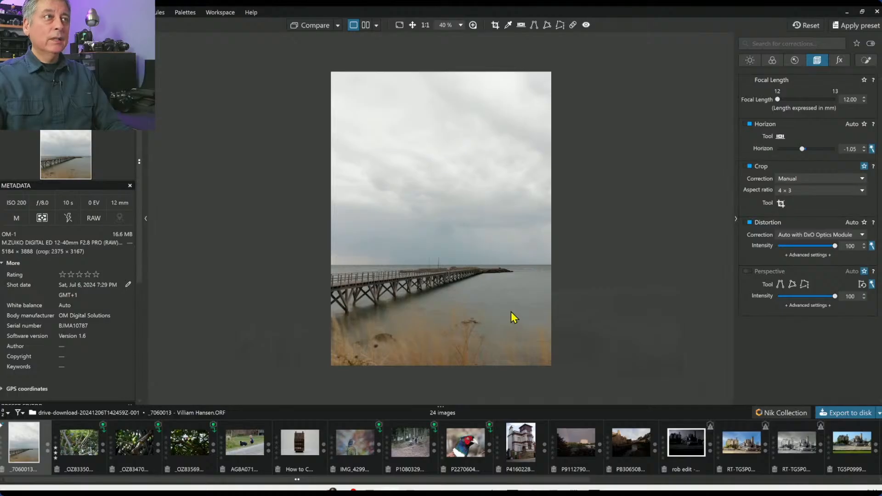
# Step: Fine-tune the horizon correction to -1.12
pyautogui.click(864, 151)
pyautogui.click(864, 151)
pyautogui.click(864, 151)
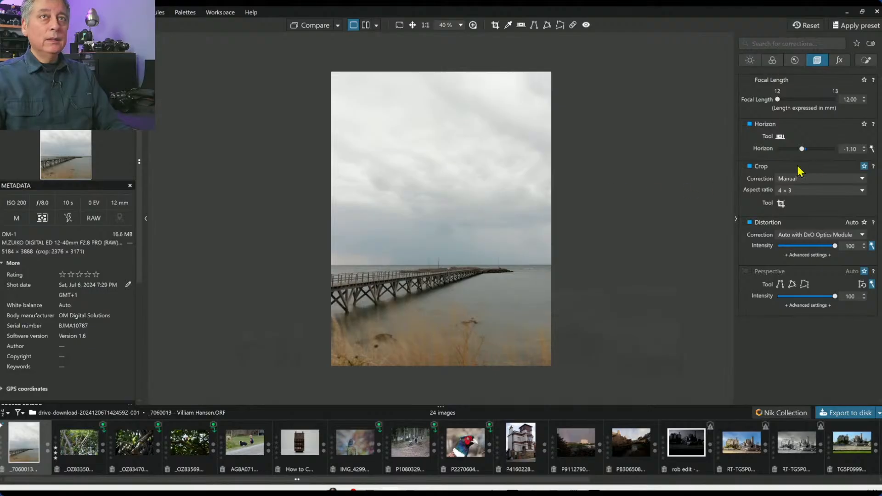
pyautogui.click(865, 151)
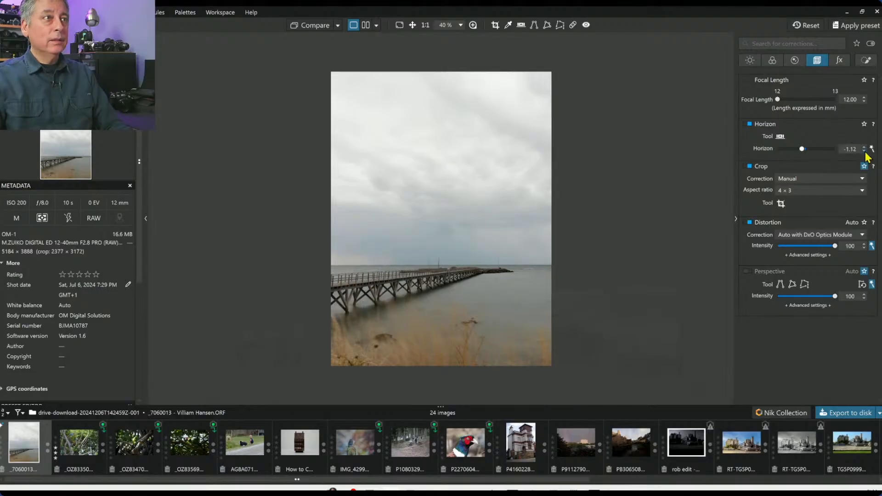
# Step: Fine-tune the photo's horizon correction to -1.22
pyautogui.click(865, 152)
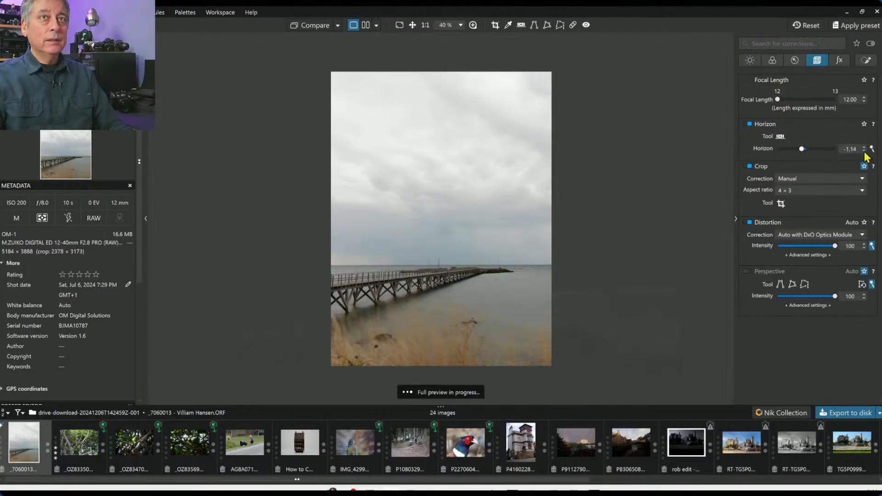
pyautogui.click(865, 151)
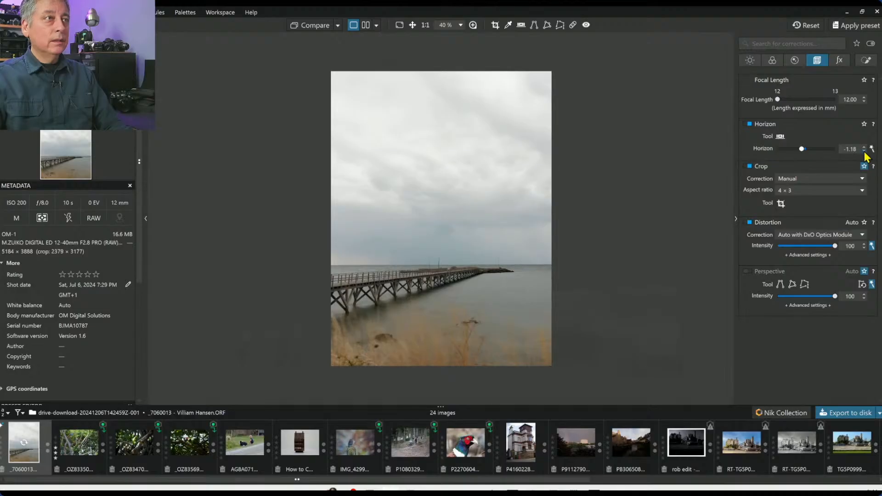
pyautogui.click(864, 151)
pyautogui.click(865, 151)
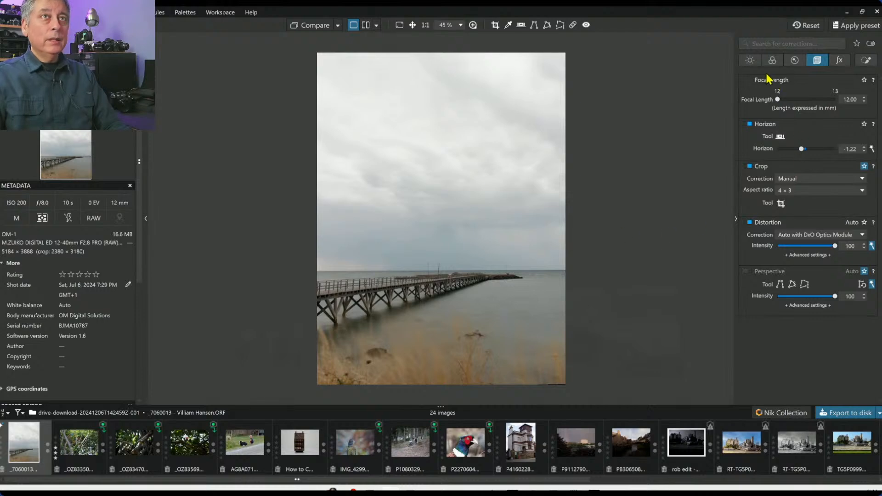
# Step: Reset the photo's exposure correction and set it to 0.87
pyautogui.click(750, 60)
pyautogui.doubleClick(814, 103)
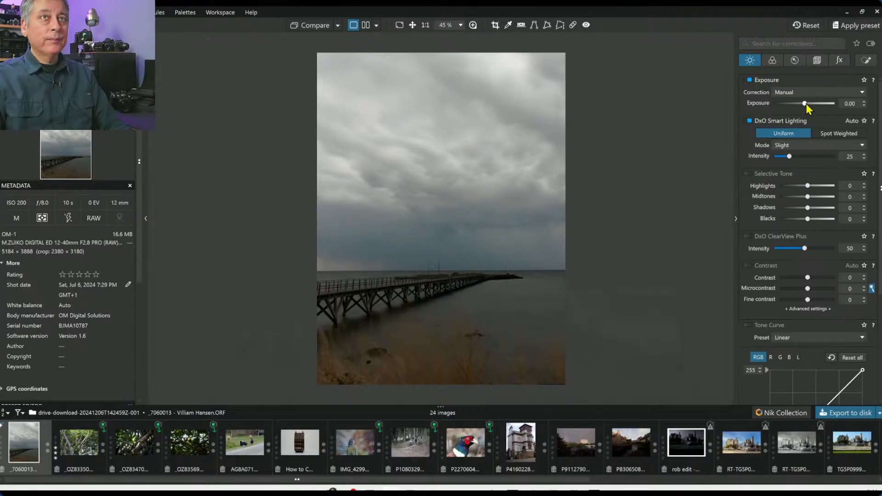
pyautogui.moveTo(805, 105); pyautogui.dragTo(811, 104)
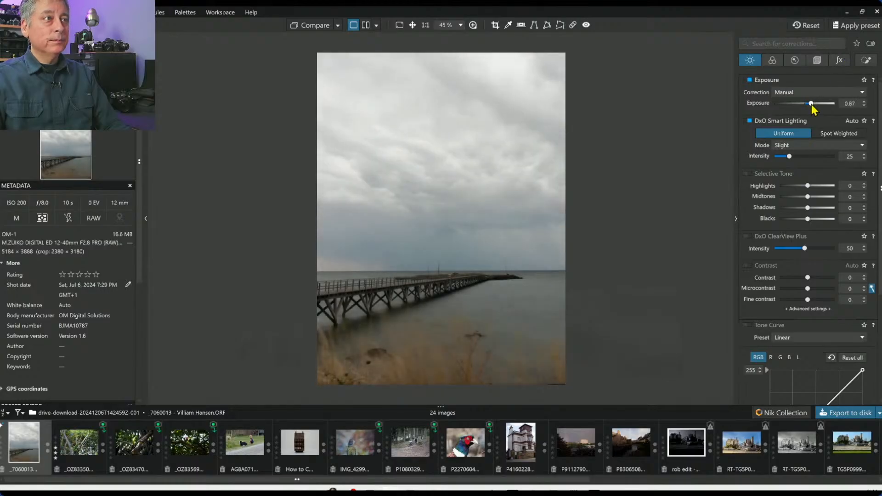
# Step: Try the Neutral Black and White rendering on the photo and switch back to color rendering
pyautogui.click(777, 63)
pyautogui.click(811, 188)
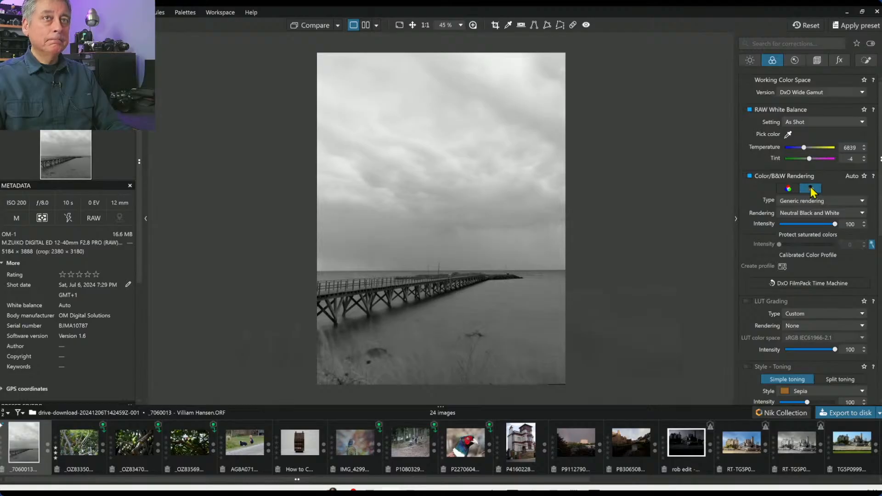
pyautogui.click(798, 214)
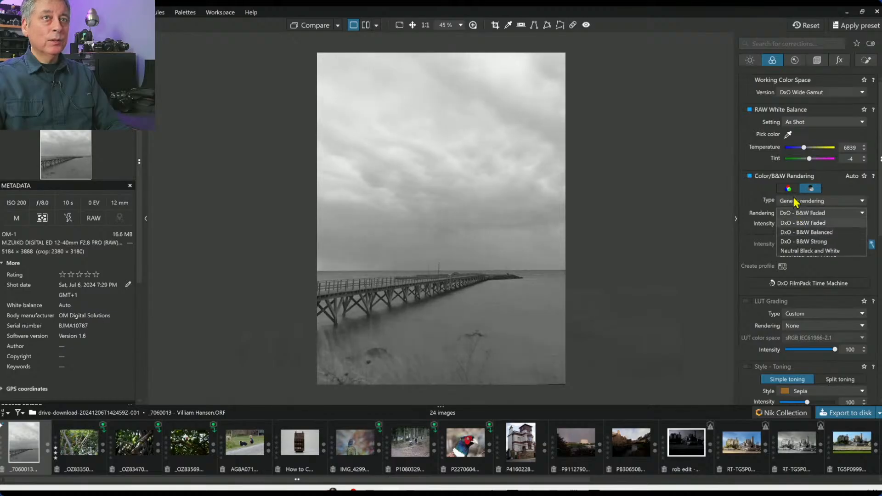
pyautogui.click(790, 250)
pyautogui.click(792, 190)
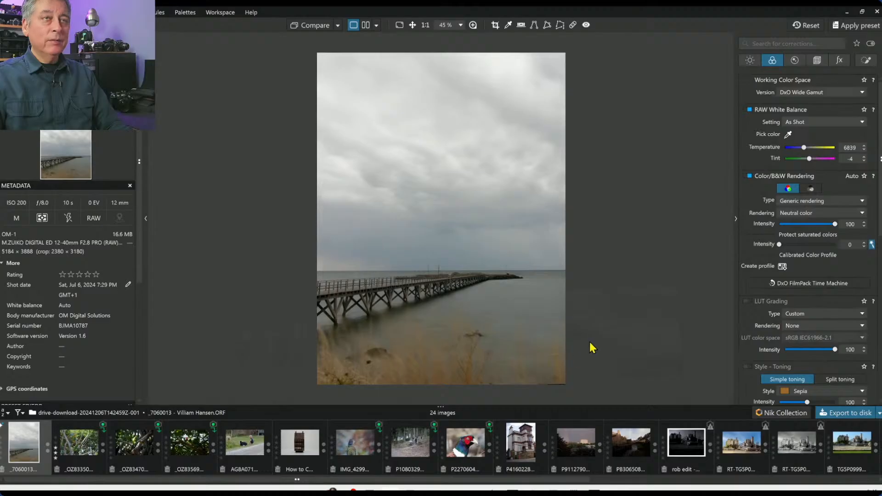
pyautogui.press('c')
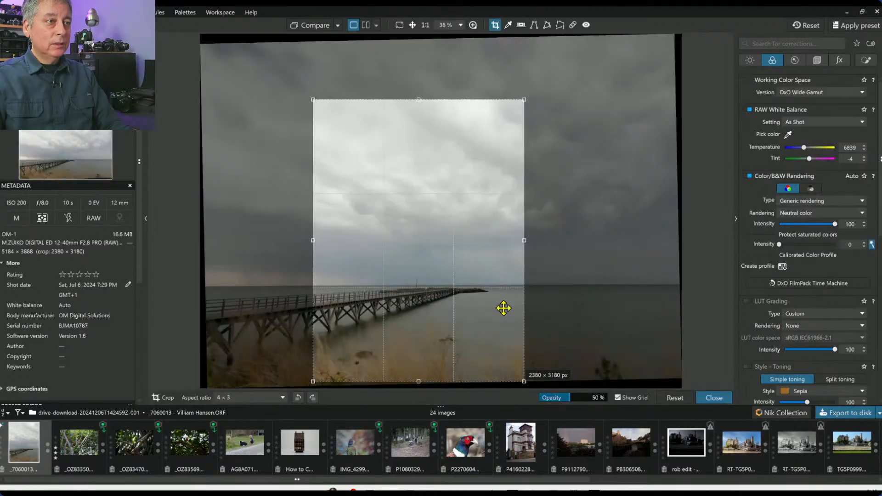
pyautogui.press('Return')
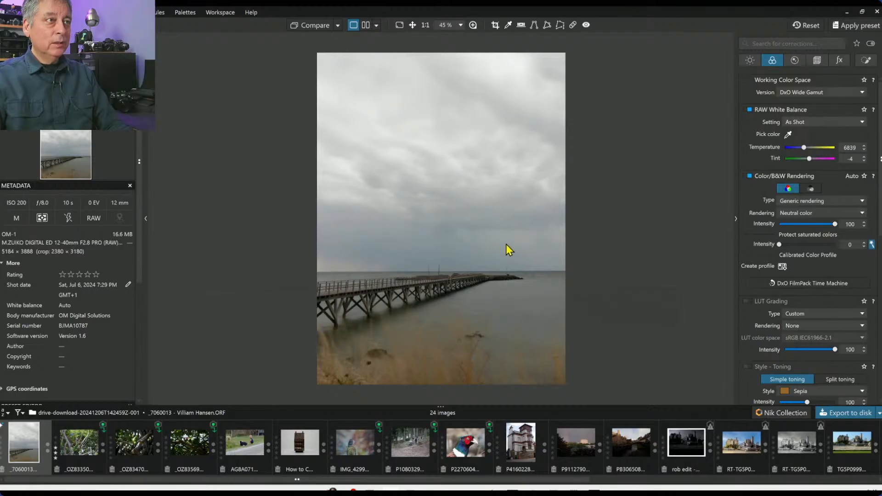
# Step: Add a control line local adjustment that masks the sky down to the horizon, with its color sampler on the clouds
pyautogui.click(865, 60)
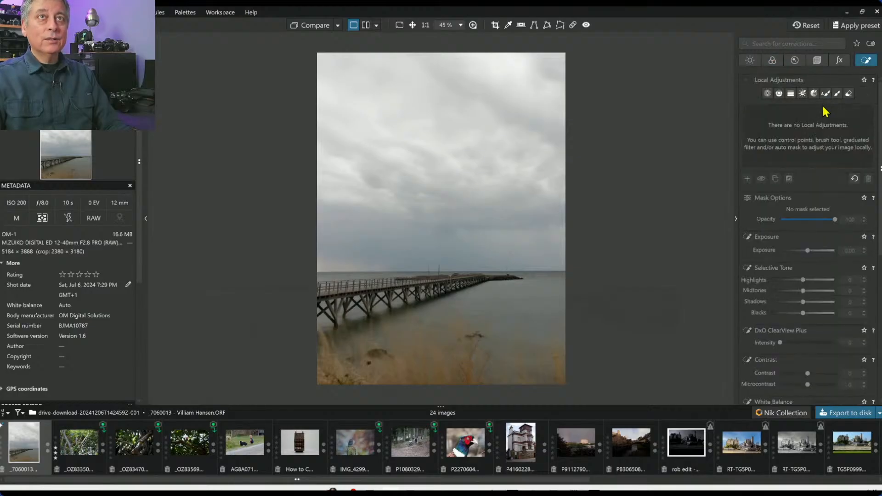
pyautogui.click(782, 93)
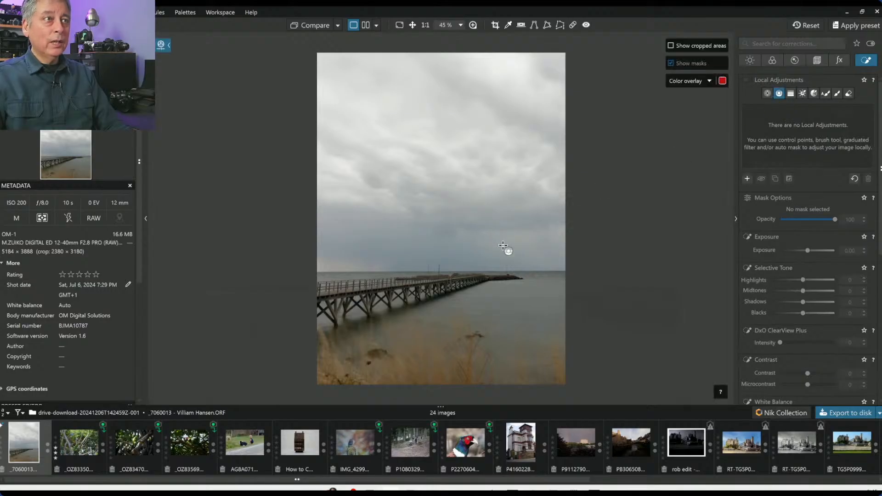
pyautogui.moveTo(504, 251); pyautogui.dragTo(504, 286)
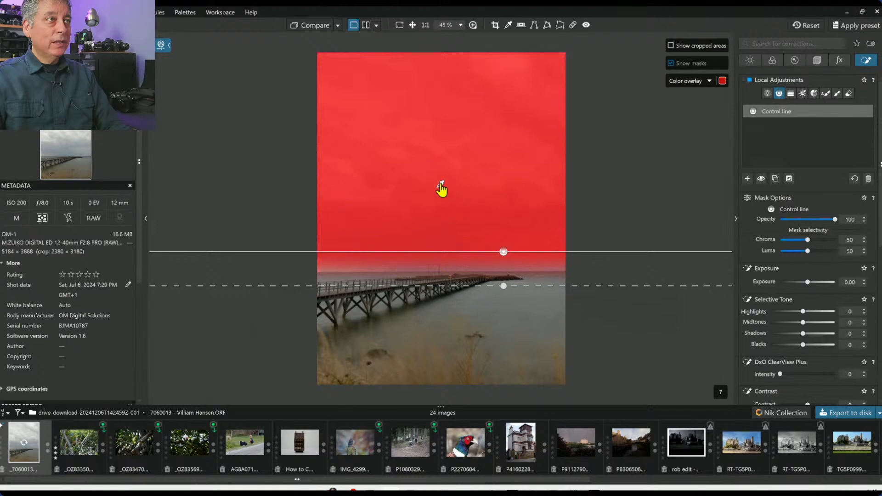
pyautogui.moveTo(466, 184); pyautogui.dragTo(472, 185)
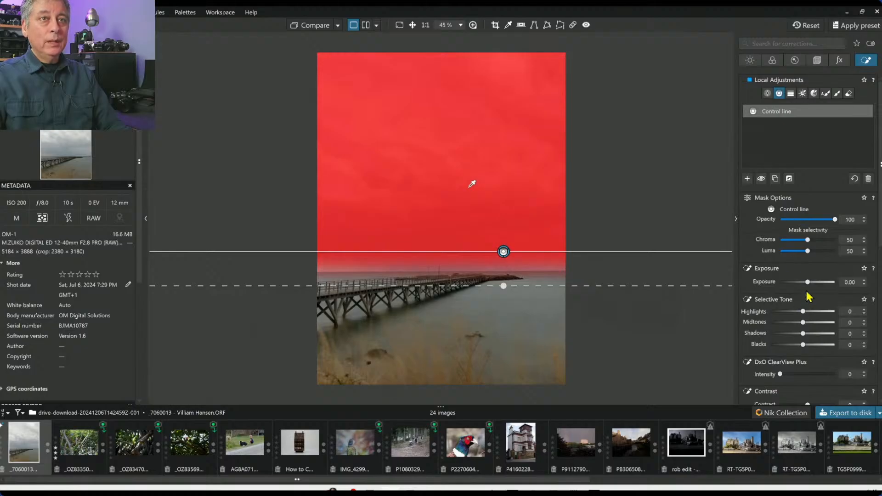
# Step: Set the sky mask's DxO ClearView Plus intensity to 52 and its microcontrast to 35
pyautogui.moveTo(780, 374); pyautogui.dragTo(808, 375)
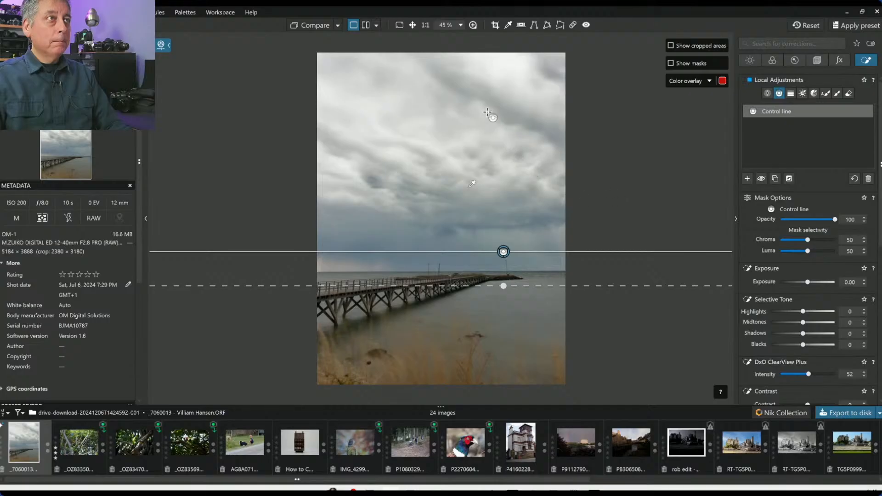
pyautogui.scroll(-3, 783, 335)
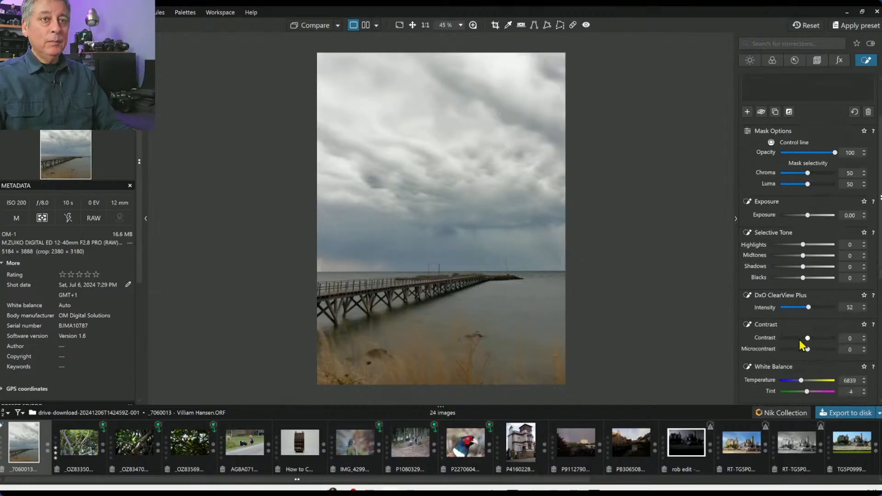
pyautogui.moveTo(812, 351); pyautogui.dragTo(824, 352)
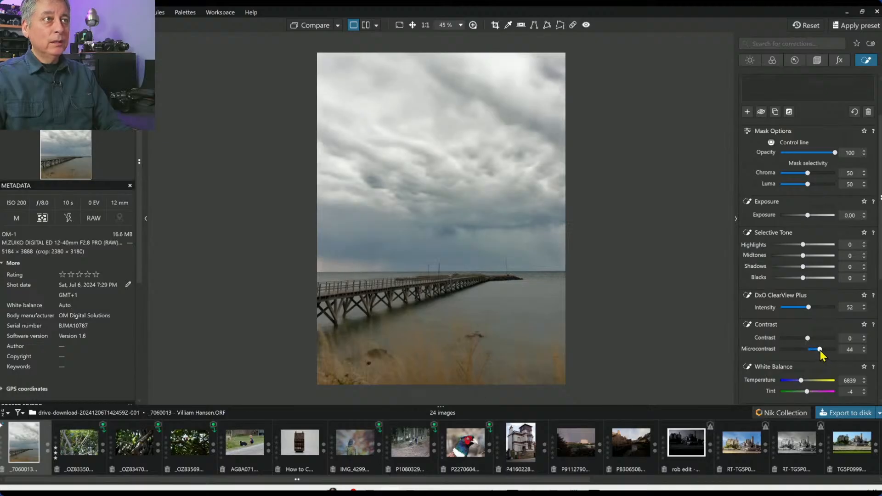
pyautogui.moveTo(819, 350); pyautogui.dragTo(818, 349)
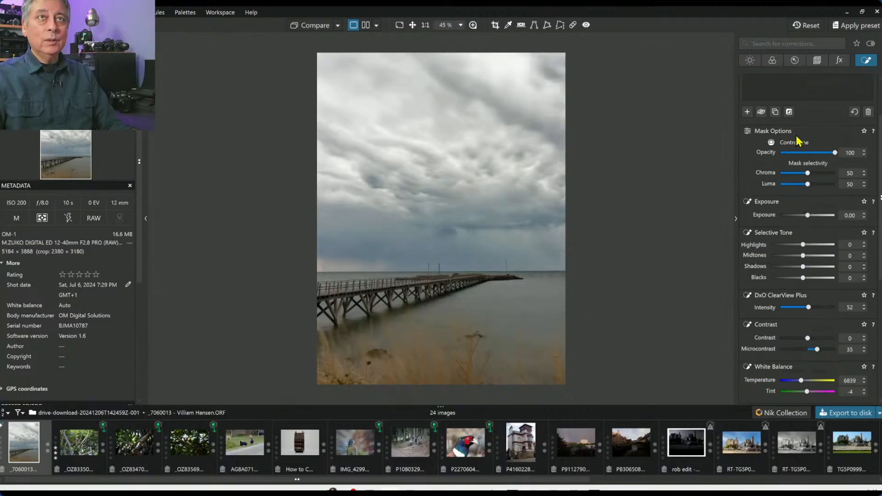
# Step: Add a second control line that masks the area below the horizon, with its color sampler on the water
pyautogui.scroll(2, 799, 141)
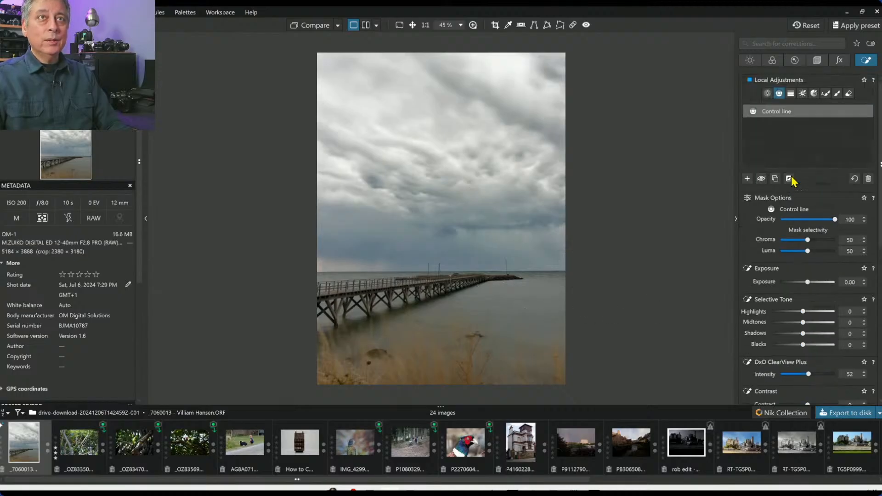
pyautogui.click(746, 182)
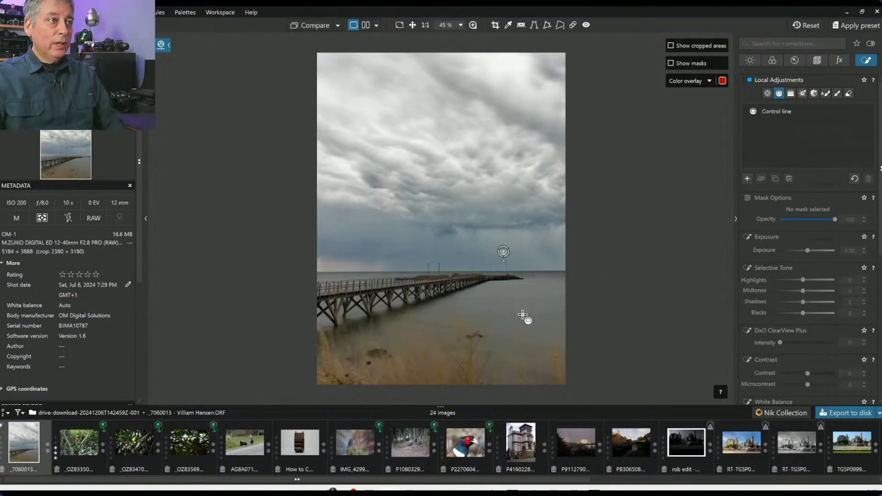
pyautogui.moveTo(528, 304)
pyautogui.mouseDown()
pyautogui.moveTo(528, 252)
pyautogui.moveTo(531, 275)
pyautogui.moveTo(512, 308)
pyautogui.mouseUp()
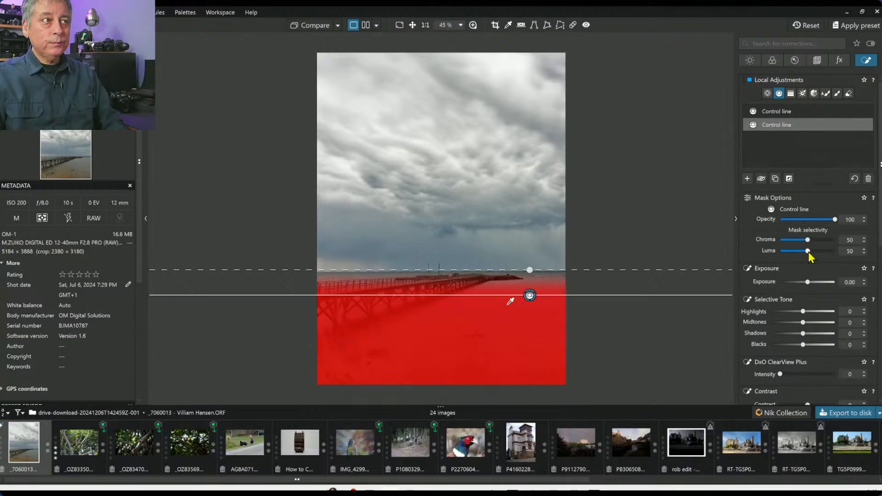
# Step: Set the water mask's chroma and luma selectivity to 87 and move its control line slightly up toward the horizon
pyautogui.moveTo(807, 240); pyautogui.dragTo(813, 240)
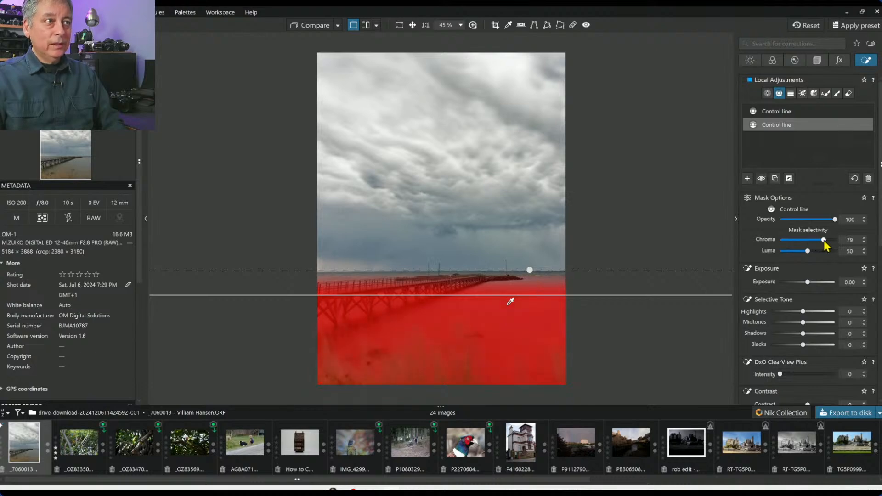
pyautogui.moveTo(827, 245); pyautogui.dragTo(829, 244)
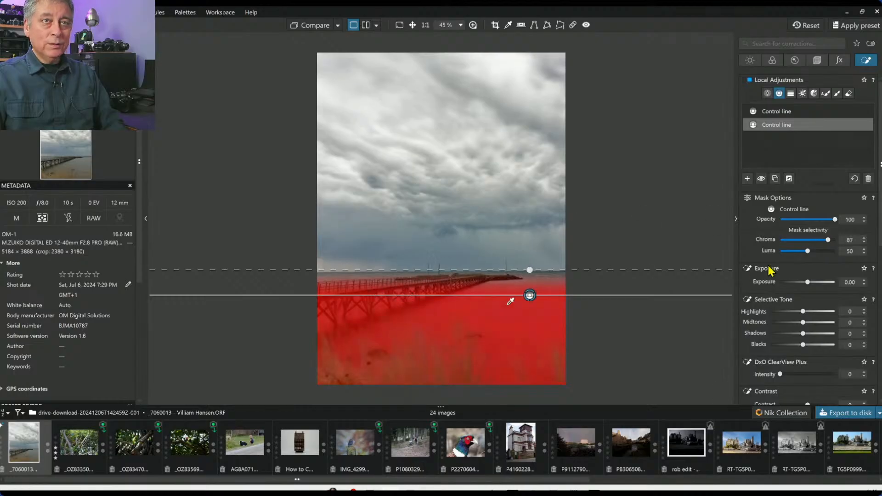
pyautogui.moveTo(807, 251); pyautogui.dragTo(824, 250)
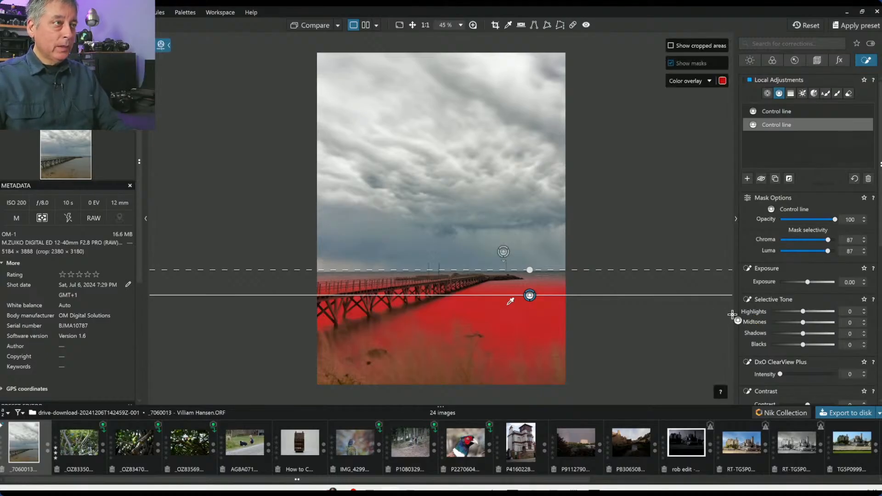
pyautogui.moveTo(529, 296); pyautogui.dragTo(531, 287)
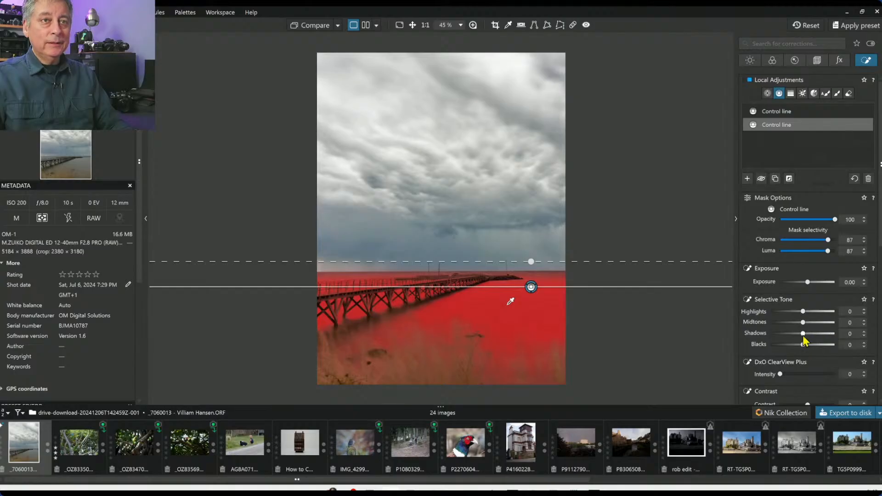
# Step: Set the water mask's ClearView Plus intensity to 54, microcontrast to 32, midtones to 14 and highlights to 77
pyautogui.scroll(-2, 791, 338)
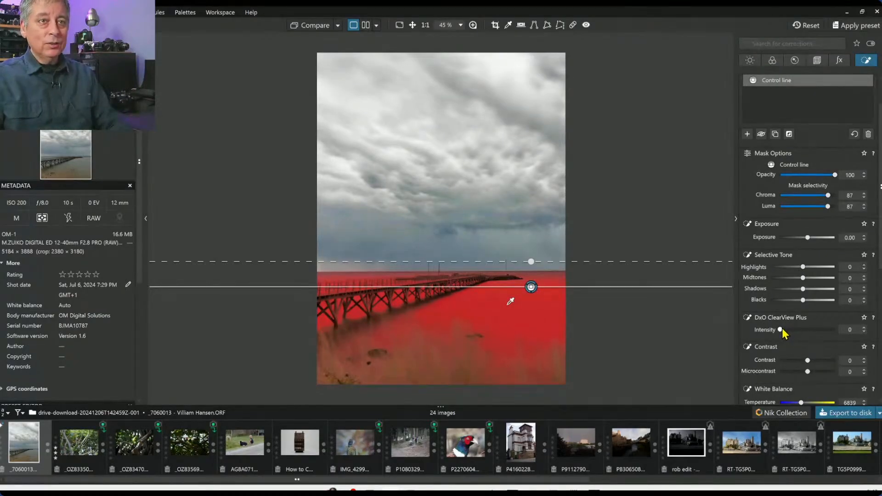
pyautogui.moveTo(781, 330); pyautogui.dragTo(809, 330)
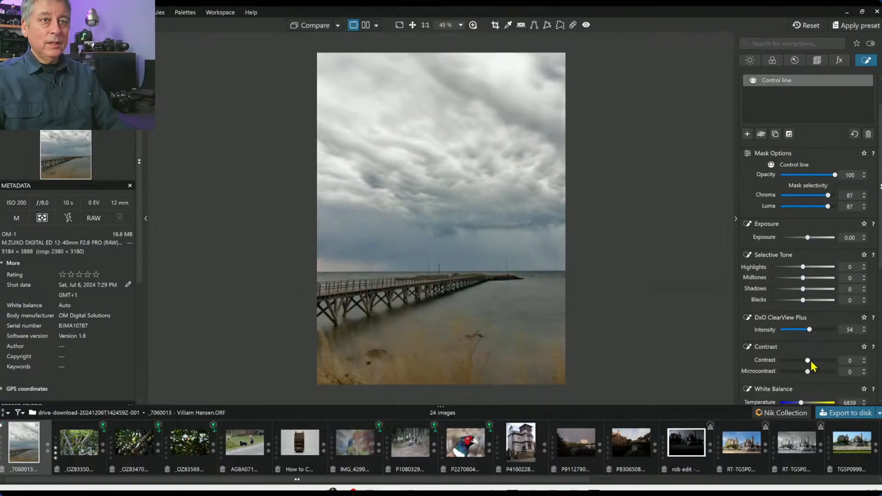
pyautogui.moveTo(807, 372); pyautogui.dragTo(814, 372)
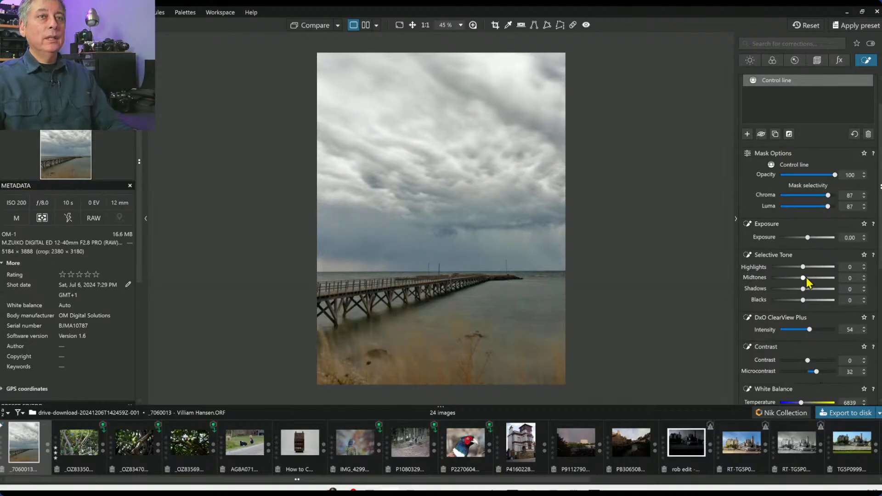
pyautogui.moveTo(803, 279); pyautogui.dragTo(828, 271)
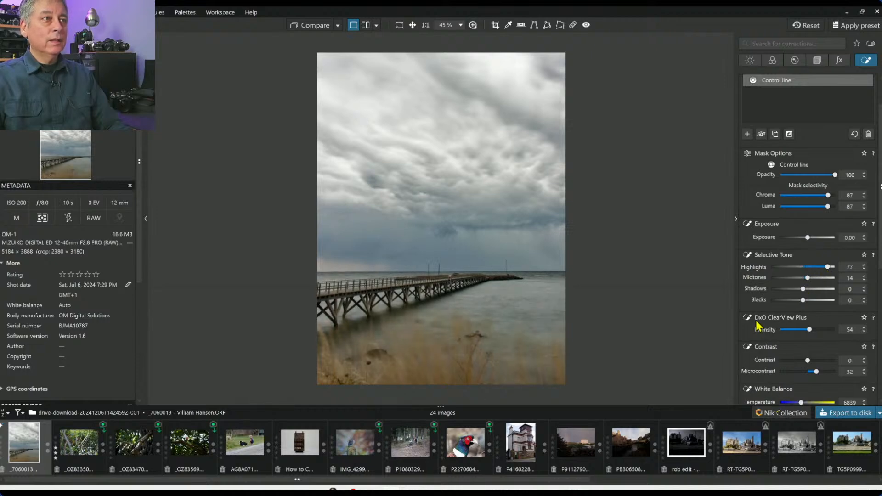
pyautogui.moveTo(681, 313)
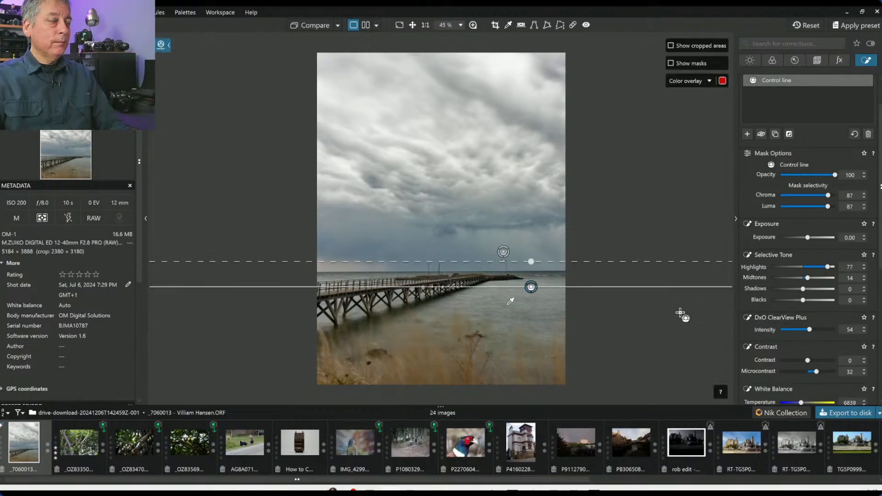
pyautogui.click(715, 297)
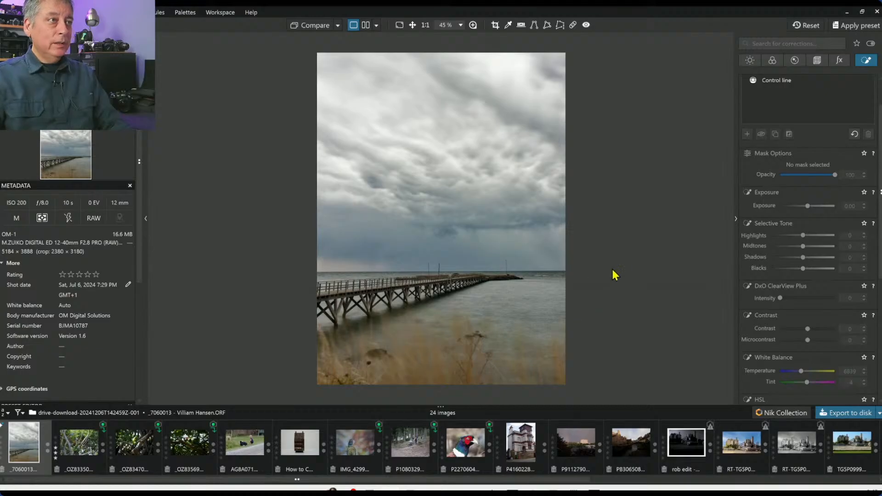
# Step: Try masking the whole pier and its rocky tip with the Auto mask brush at a reduced brush size
pyautogui.scroll(2, 763, 282)
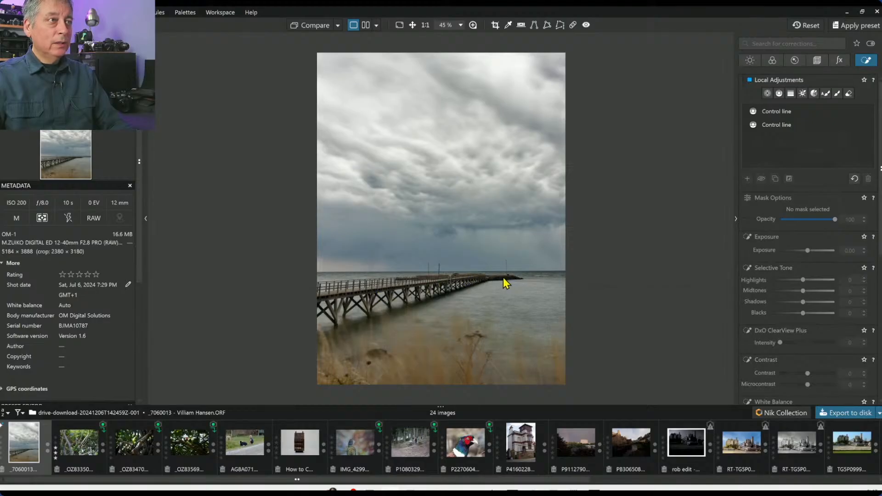
pyautogui.click(829, 94)
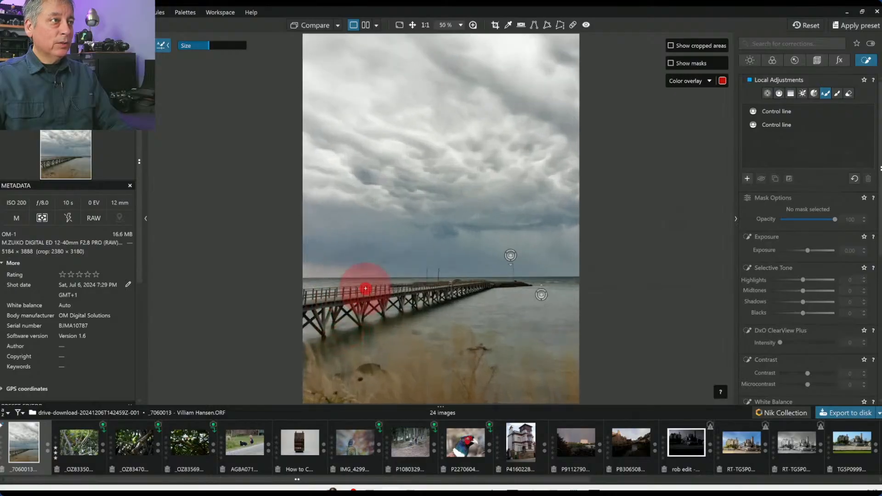
pyautogui.scroll(-4, 362, 289)
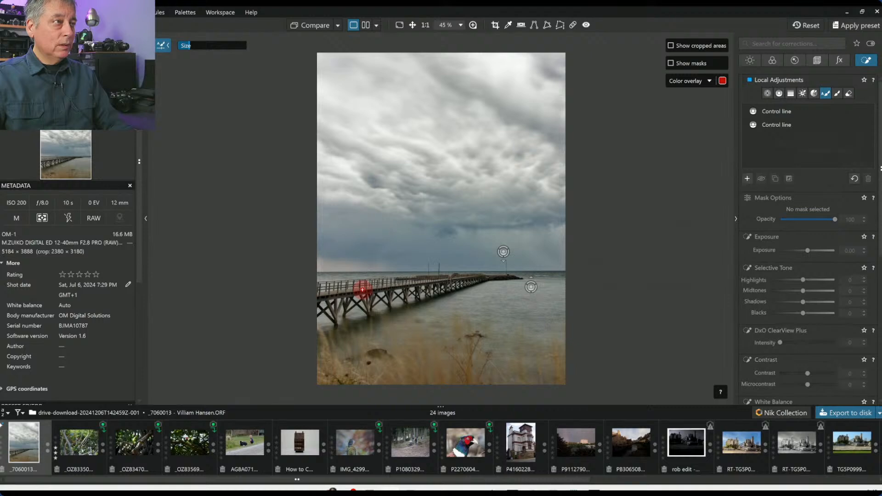
pyautogui.moveTo(318, 295)
pyautogui.mouseDown()
pyautogui.moveTo(354, 291)
pyautogui.moveTo(312, 291)
pyautogui.moveTo(482, 277)
pyautogui.moveTo(321, 307)
pyautogui.moveTo(317, 316)
pyautogui.moveTo(353, 311)
pyautogui.mouseUp()
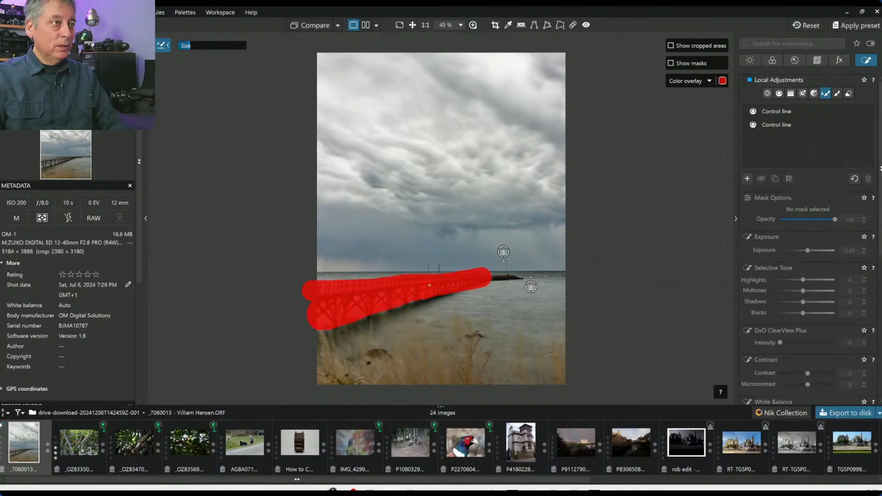
pyautogui.moveTo(430, 286); pyautogui.dragTo(433, 284)
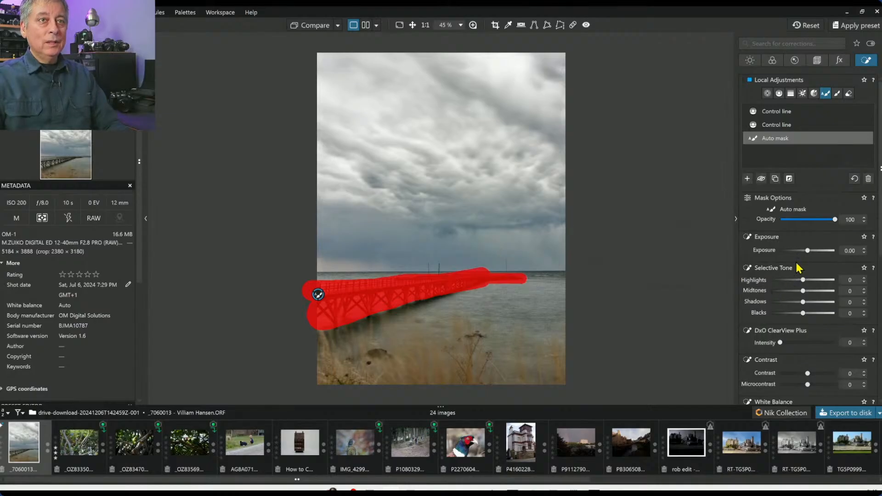
# Step: Test the pier's auto mask coverage with exposure at -4.00, reset the exposure and delete the auto mask
pyautogui.moveTo(808, 250); pyautogui.dragTo(779, 252)
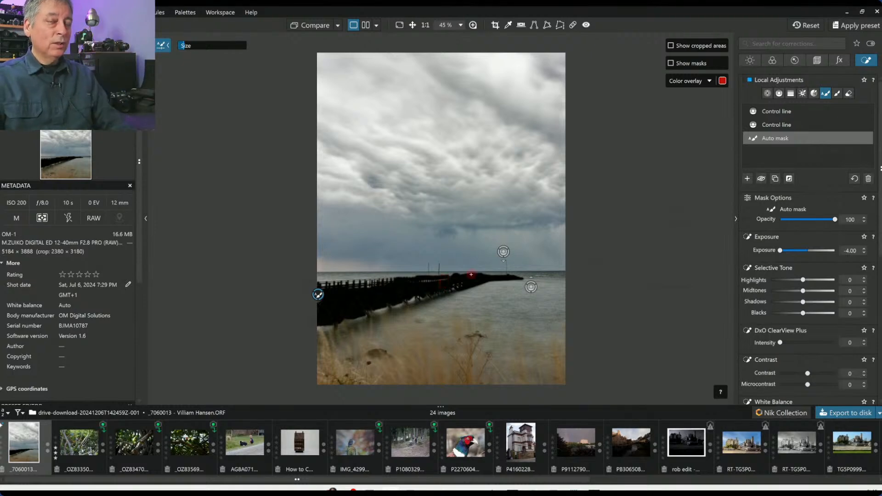
pyautogui.doubleClick(782, 251)
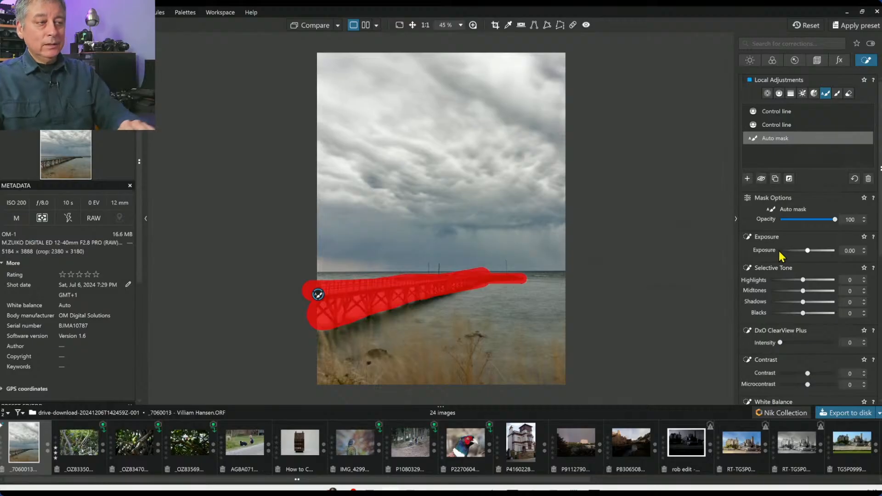
pyautogui.press('Delete')
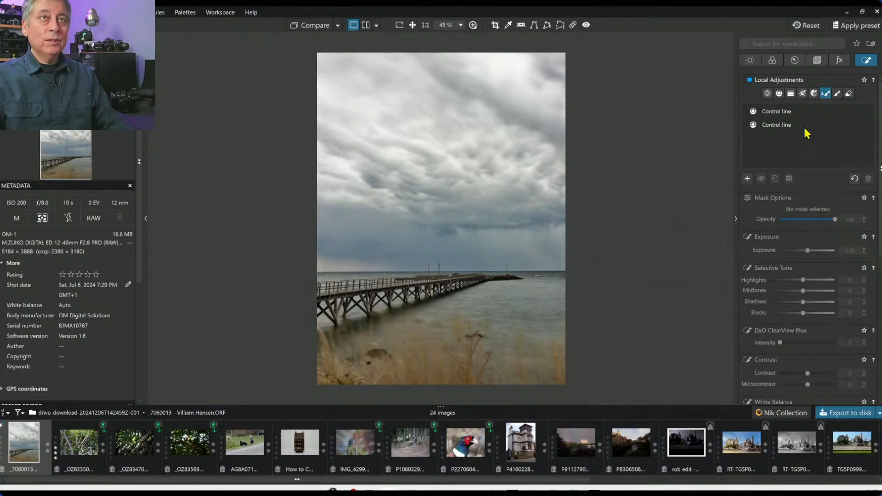
# Step: Paint a mask over the pier's deck, supports and rocky tip using a small Brush with 100% feathering and flow and 41% opacity
pyautogui.click(838, 94)
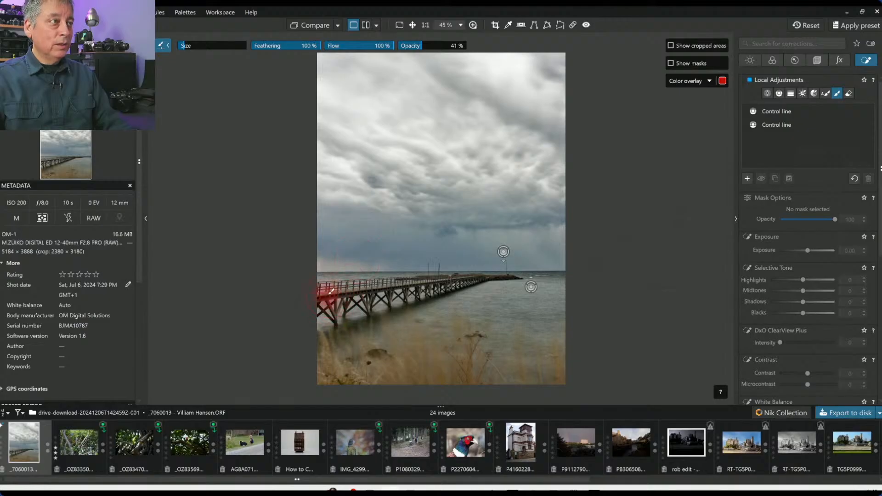
pyautogui.scroll(-3, 329, 294)
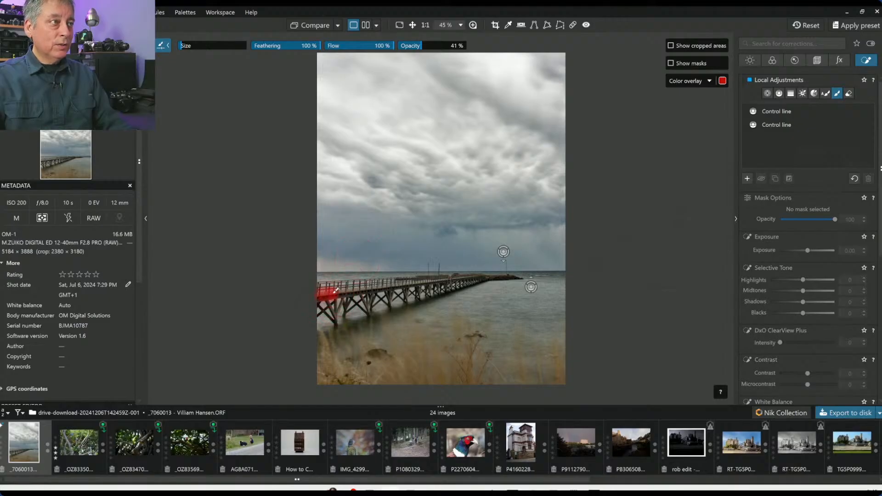
pyautogui.moveTo(336, 290); pyautogui.dragTo(495, 275)
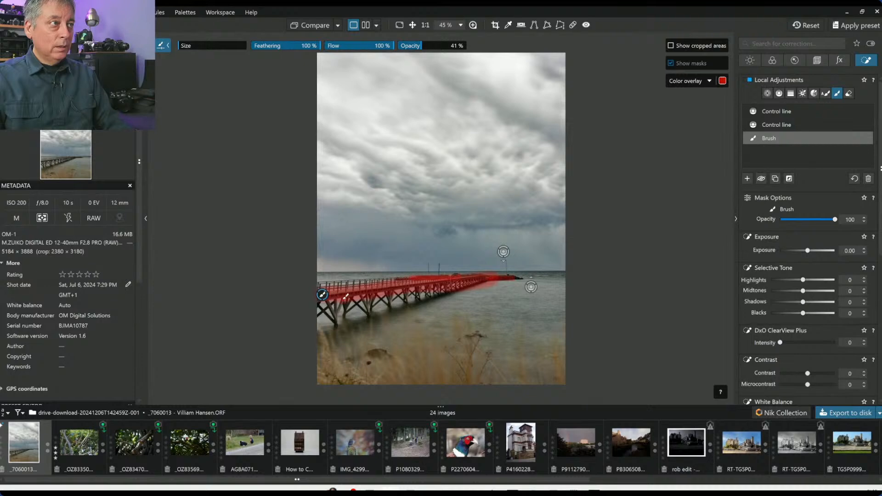
pyautogui.scroll(3, 339, 341)
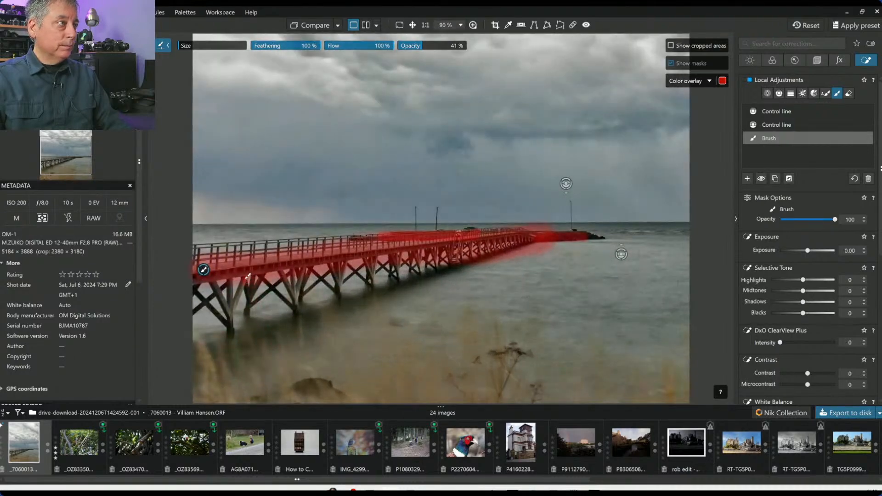
pyautogui.moveTo(248, 277)
pyautogui.mouseDown()
pyautogui.moveTo(225, 310)
pyautogui.moveTo(209, 282)
pyautogui.mouseUp()
pyautogui.moveTo(265, 278)
pyautogui.mouseDown()
pyautogui.moveTo(288, 275)
pyautogui.moveTo(295, 291)
pyautogui.moveTo(307, 269)
pyautogui.moveTo(339, 273)
pyautogui.moveTo(337, 264)
pyautogui.moveTo(343, 283)
pyautogui.moveTo(344, 256)
pyautogui.moveTo(368, 257)
pyautogui.mouseUp()
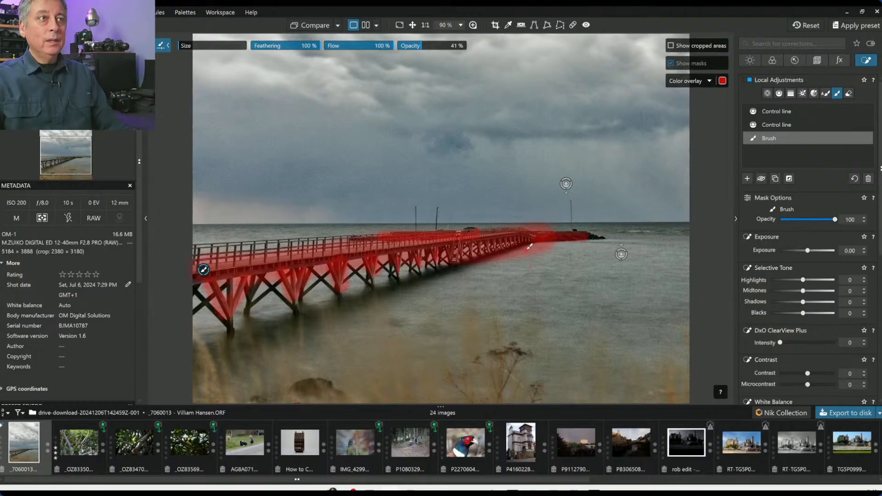
# Step: Erase the brush mask's spill onto the water and sky around the pier's far end and between its supports
pyautogui.moveTo(516, 258)
pyautogui.mouseDown()
pyautogui.moveTo(522, 252)
pyautogui.moveTo(506, 261)
pyautogui.moveTo(478, 212)
pyautogui.moveTo(516, 232)
pyautogui.moveTo(504, 264)
pyautogui.moveTo(489, 268)
pyautogui.moveTo(556, 258)
pyautogui.mouseUp()
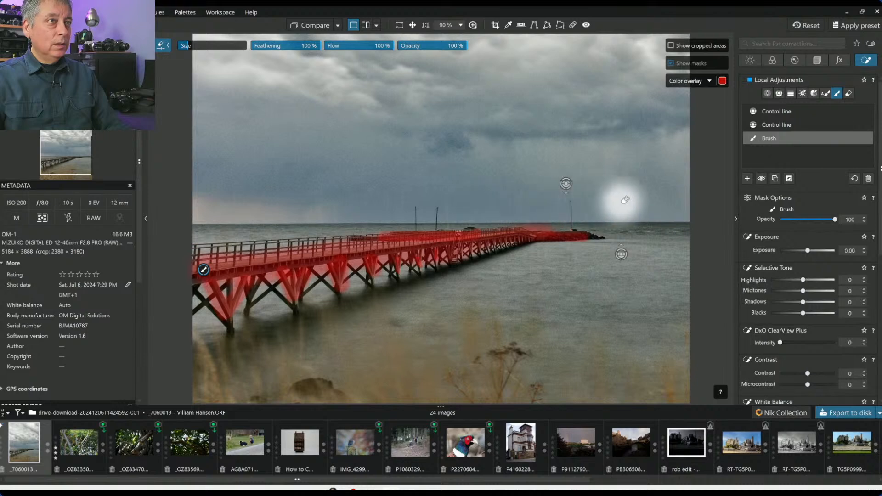
pyautogui.moveTo(518, 212); pyautogui.dragTo(609, 211)
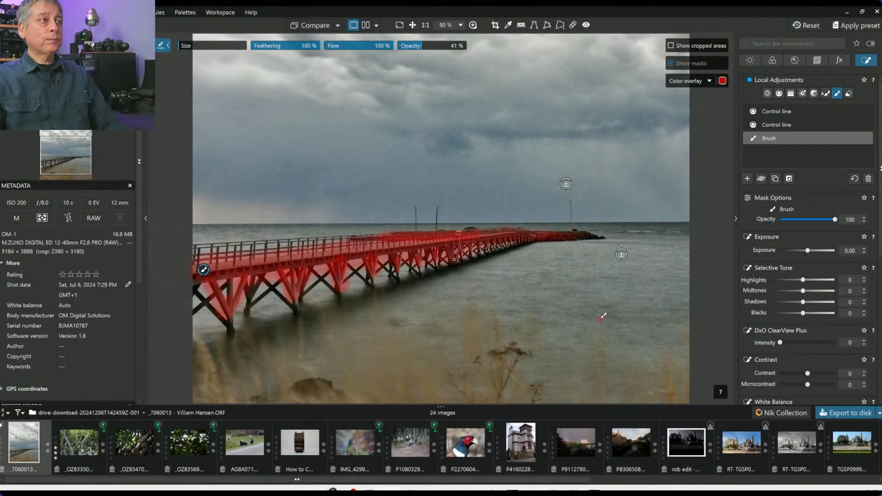
pyautogui.press('alt')
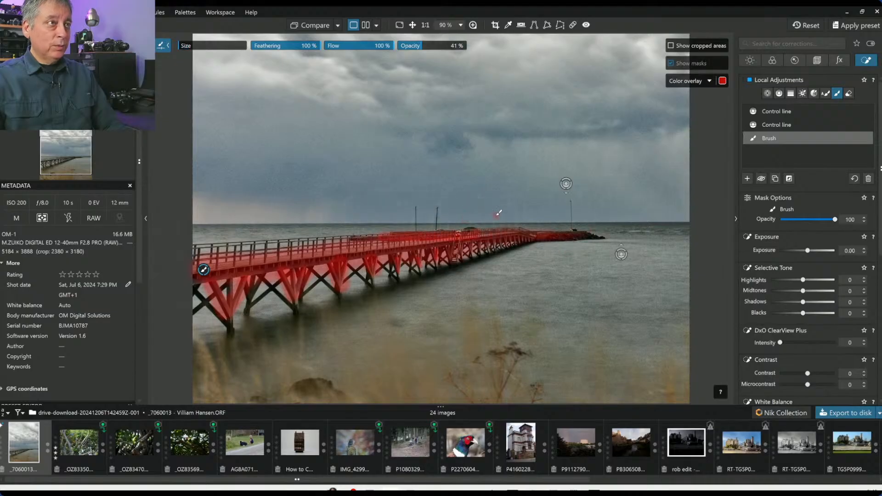
pyautogui.press('alt')
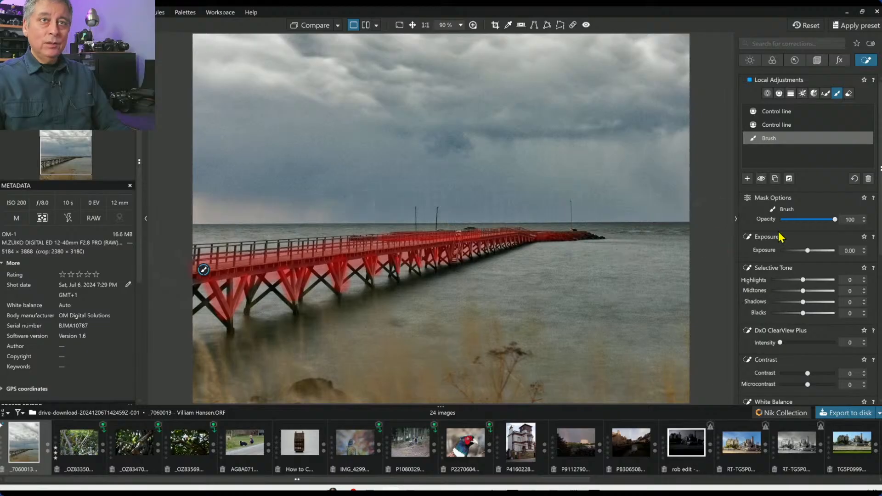
pyautogui.press('alt')
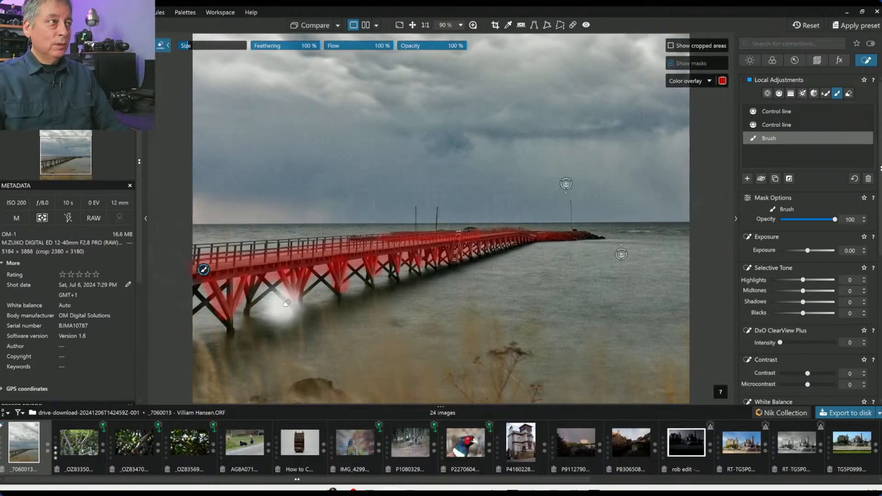
pyautogui.scroll(-1, 360, 301)
pyautogui.scroll(1, 359, 302)
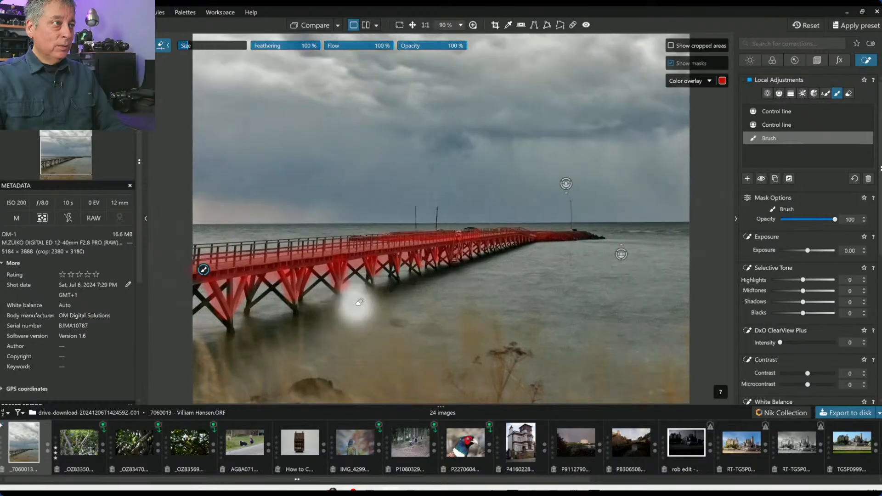
pyautogui.scroll(-2, 359, 302)
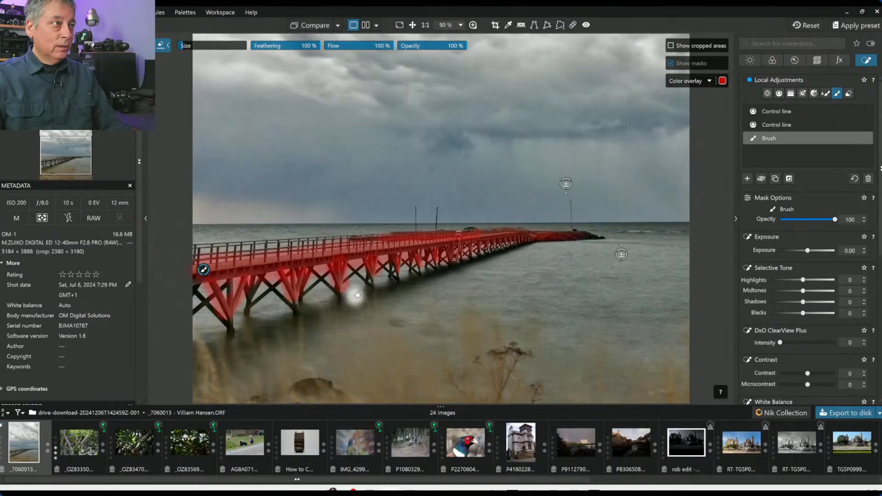
pyautogui.moveTo(357, 297)
pyautogui.mouseDown()
pyautogui.moveTo(358, 281)
pyautogui.moveTo(348, 304)
pyautogui.mouseUp()
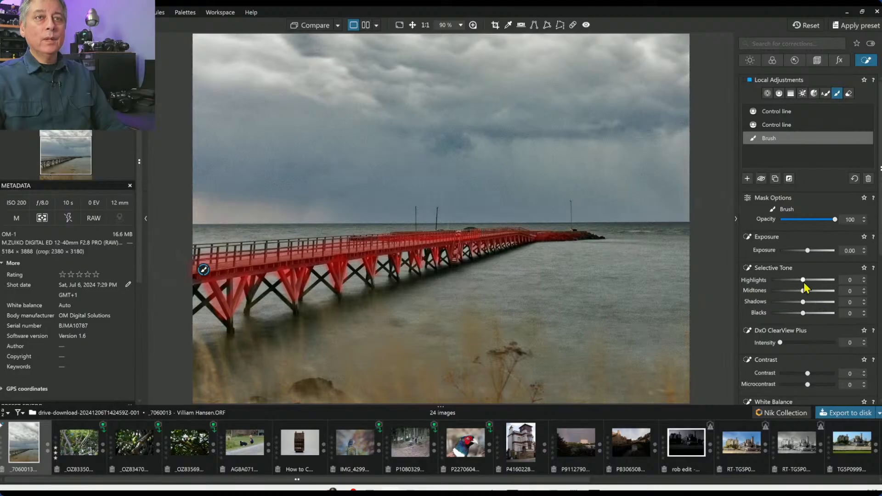
# Step: Set the pier mask's highlights to 100, midtones to 64 and shadows to 39
pyautogui.moveTo(804, 280); pyautogui.dragTo(822, 279)
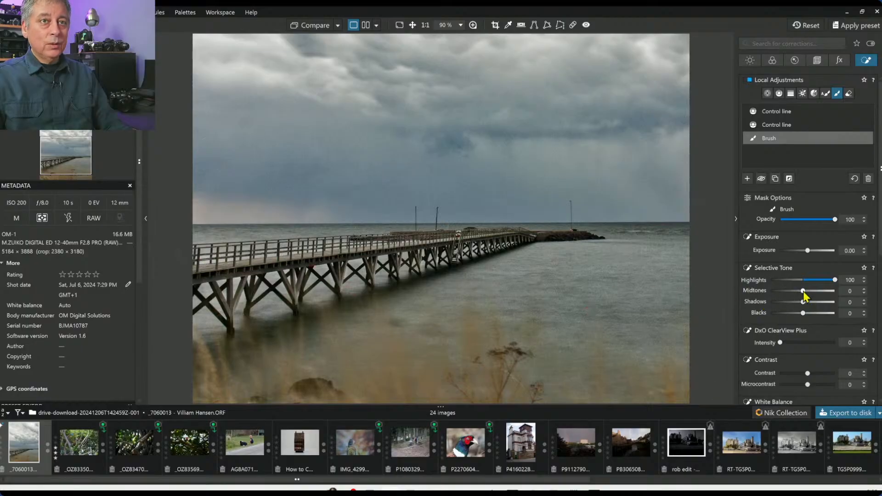
pyautogui.moveTo(804, 294); pyautogui.dragTo(823, 293)
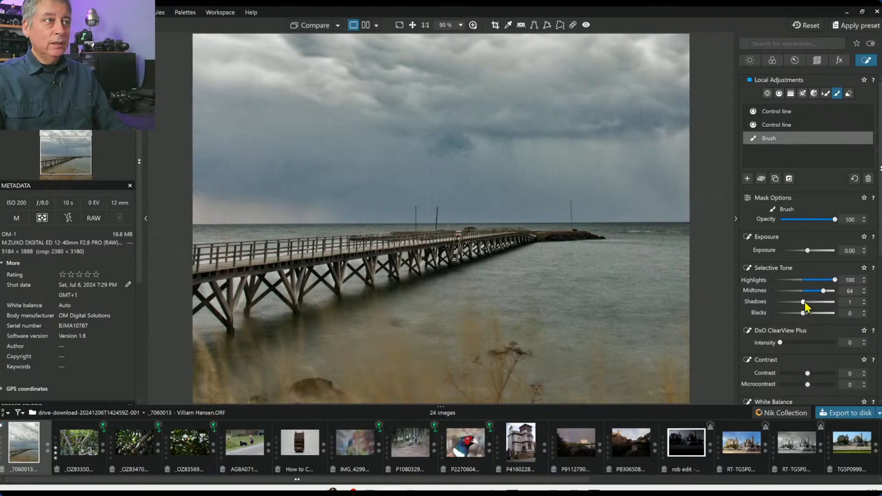
pyautogui.moveTo(803, 302); pyautogui.dragTo(816, 302)
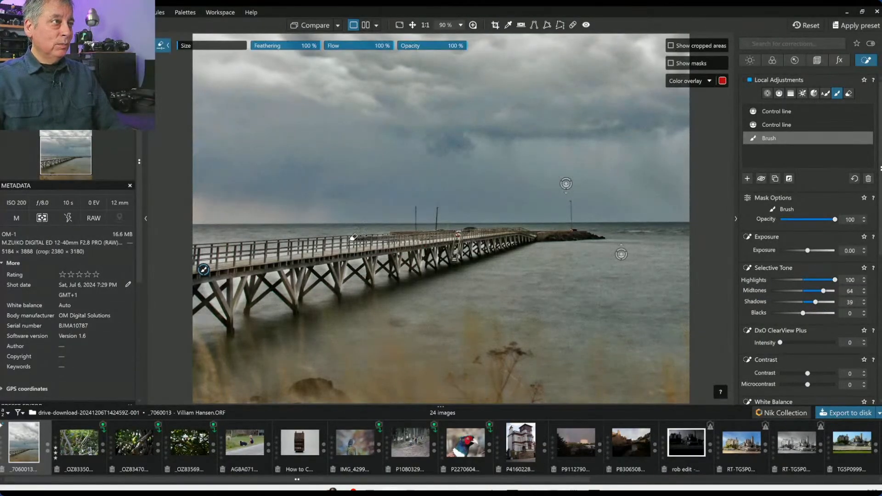
# Step: Erase the pier mask's spill along the railing and brush over the deck again to strengthen the brightening
pyautogui.scroll(2, 354, 237)
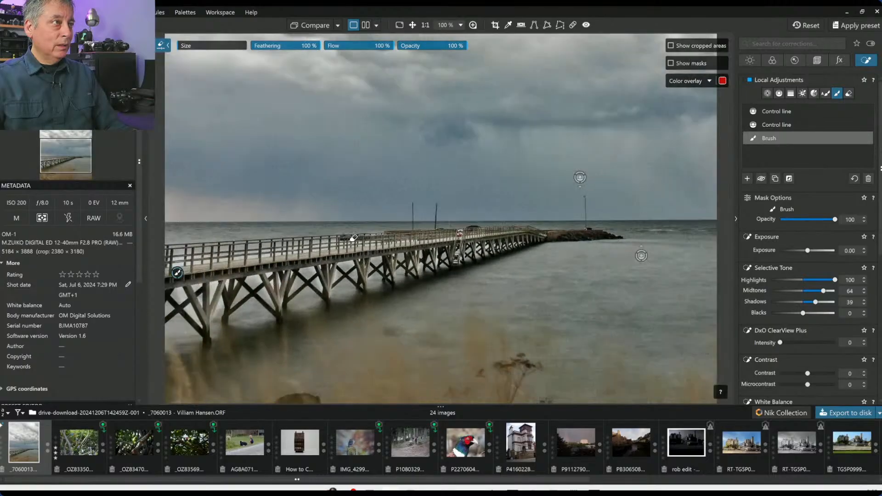
pyautogui.click(354, 238)
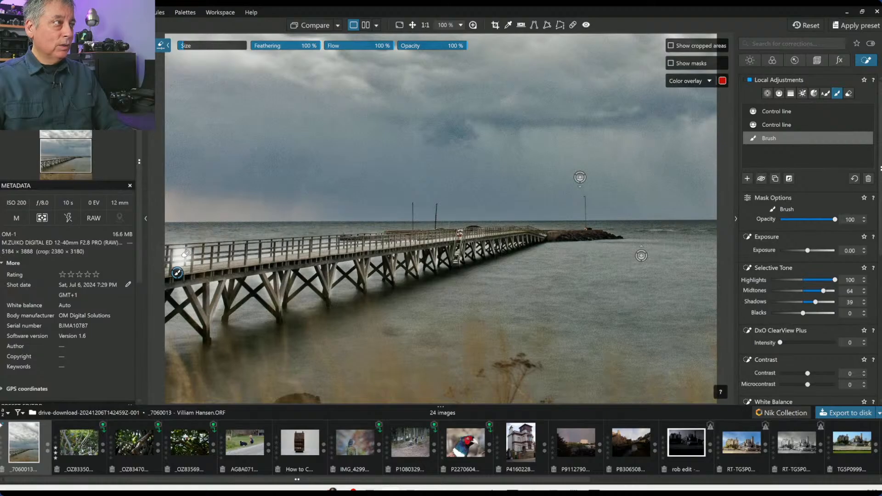
pyautogui.moveTo(322, 241); pyautogui.dragTo(417, 229)
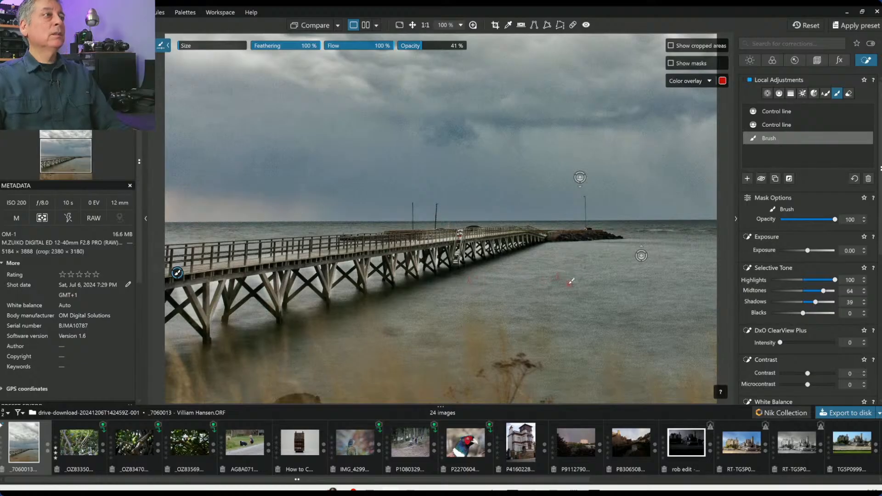
pyautogui.scroll(-2, 558, 294)
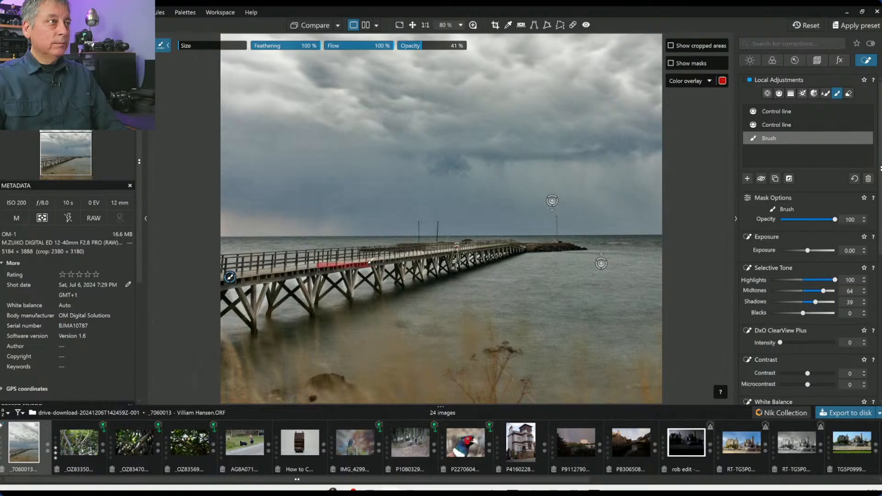
pyautogui.moveTo(369, 263); pyautogui.dragTo(342, 261)
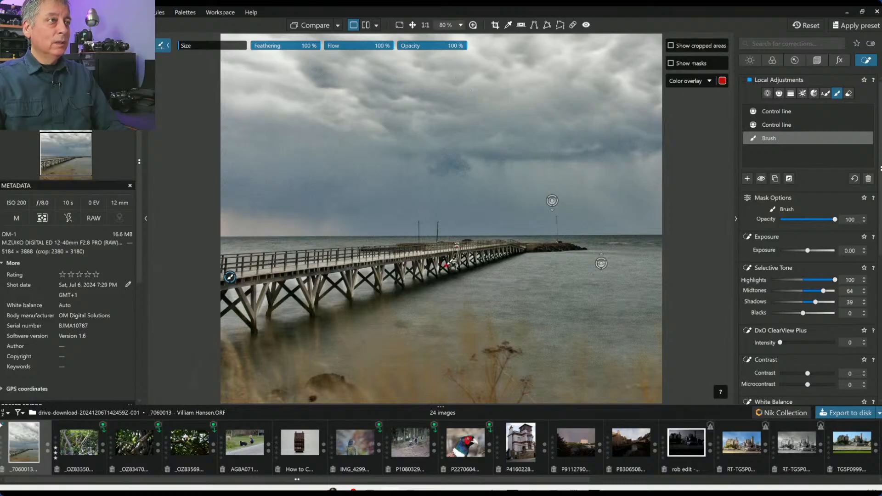
# Step: Delete the brush mask on the pier
pyautogui.click(227, 281)
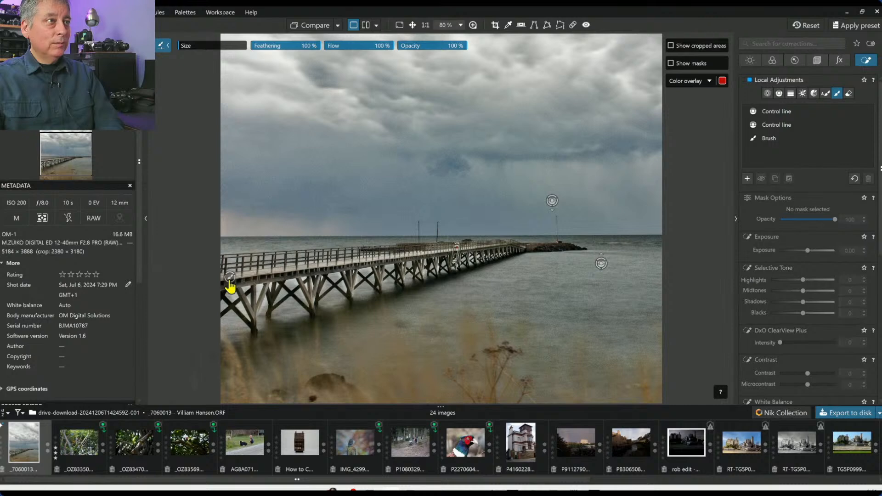
pyautogui.click(229, 279)
pyautogui.press('Delete')
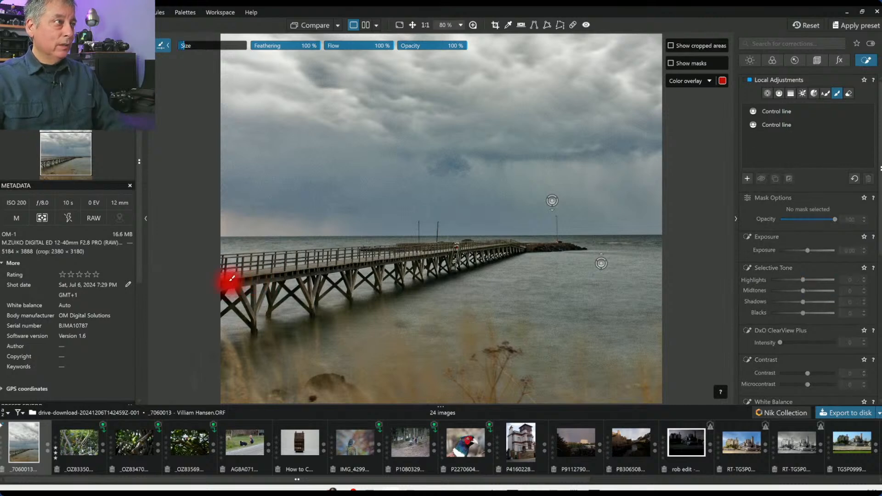
# Step: Brush a new mask along the pier and the far rocks, and erase its spill between the supports and onto the water
pyautogui.moveTo(229, 279)
pyautogui.mouseDown()
pyautogui.moveTo(493, 243)
pyautogui.moveTo(581, 242)
pyautogui.mouseUp()
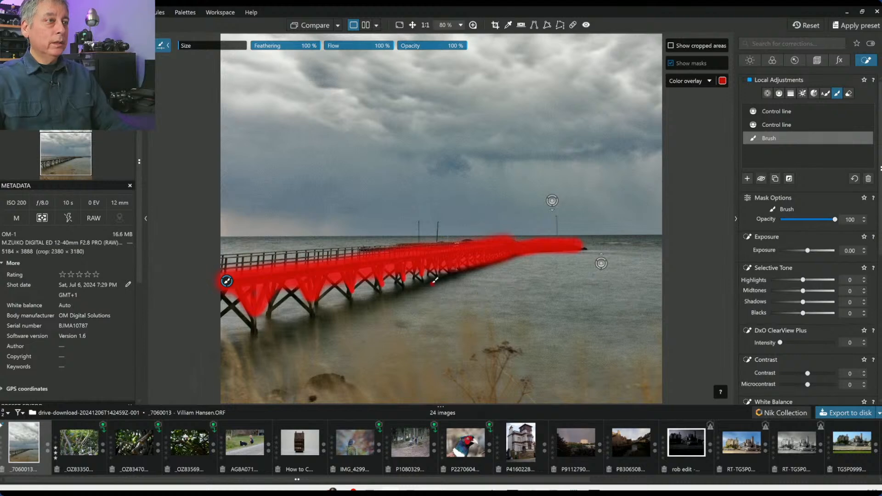
pyautogui.press('alt')
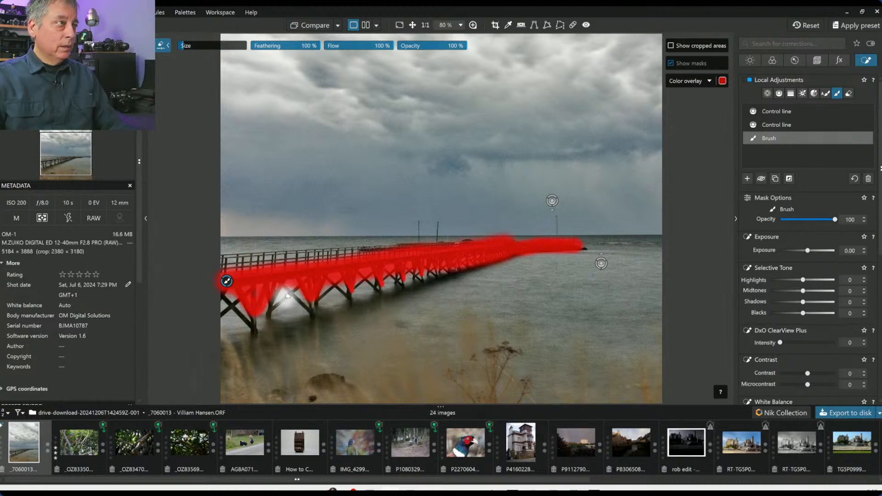
pyautogui.moveTo(282, 294); pyautogui.dragTo(290, 297)
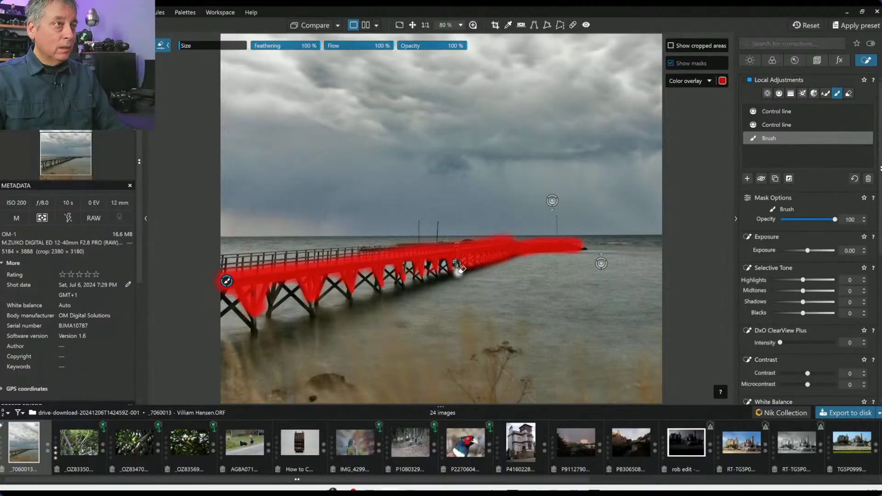
pyautogui.scroll(1, 455, 292)
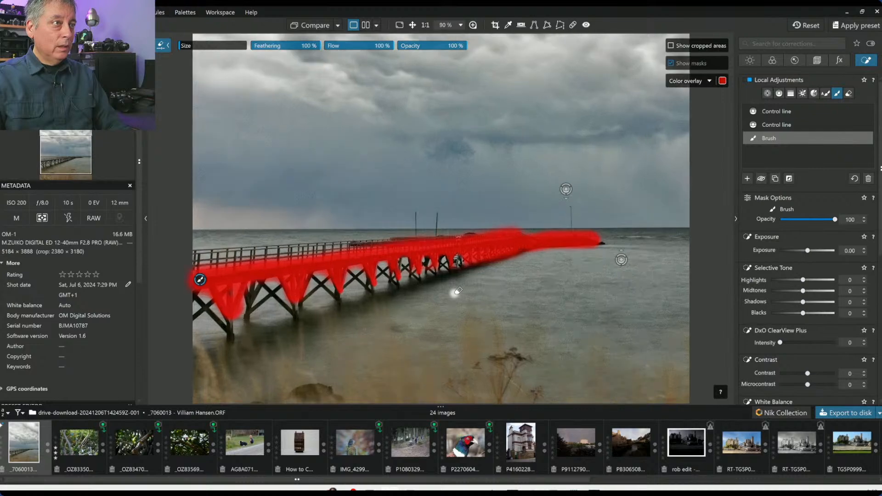
pyautogui.scroll(1, 454, 293)
pyautogui.scroll(-1, 454, 293)
pyautogui.scroll(2, 455, 295)
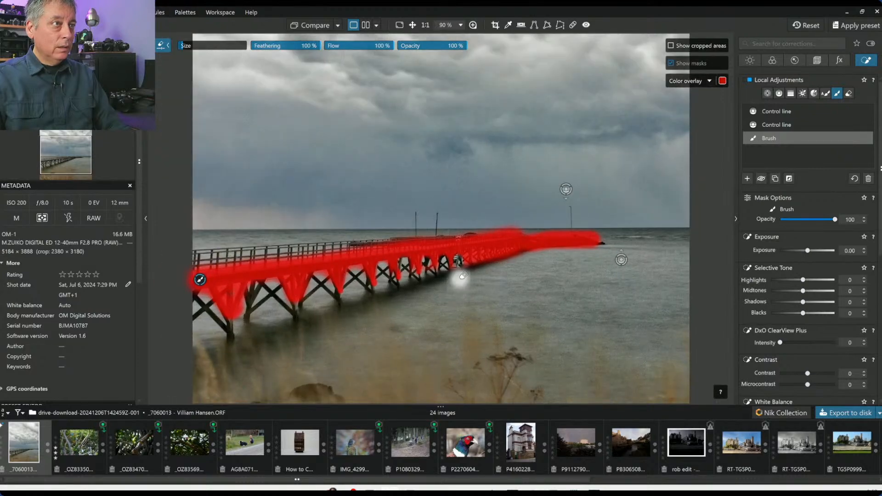
pyautogui.moveTo(483, 271)
pyautogui.mouseDown()
pyautogui.moveTo(526, 252)
pyautogui.moveTo(518, 257)
pyautogui.mouseUp()
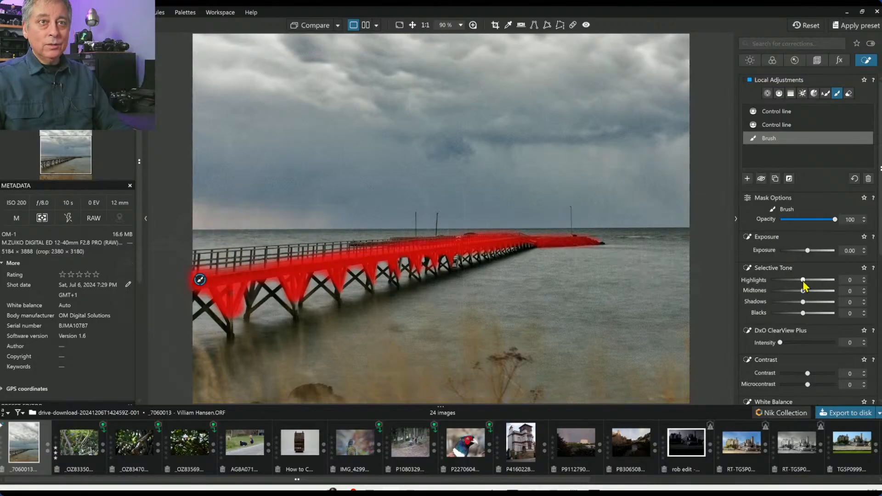
# Step: Set the pier mask's highlights to 100, midtones to 51 and shadows to 14, and brush over the far rocks again
pyautogui.moveTo(803, 280)
pyautogui.mouseDown()
pyautogui.moveTo(836, 281)
pyautogui.moveTo(809, 296)
pyautogui.moveTo(820, 294)
pyautogui.mouseUp()
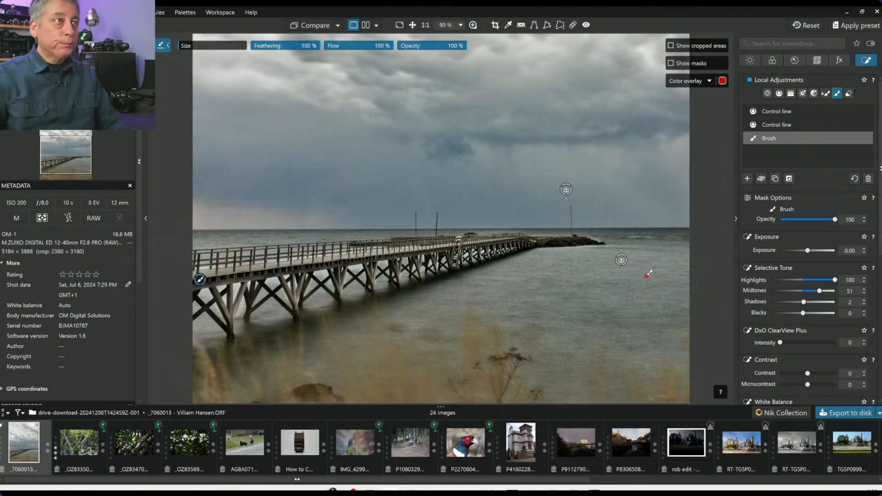
pyautogui.press('alt')
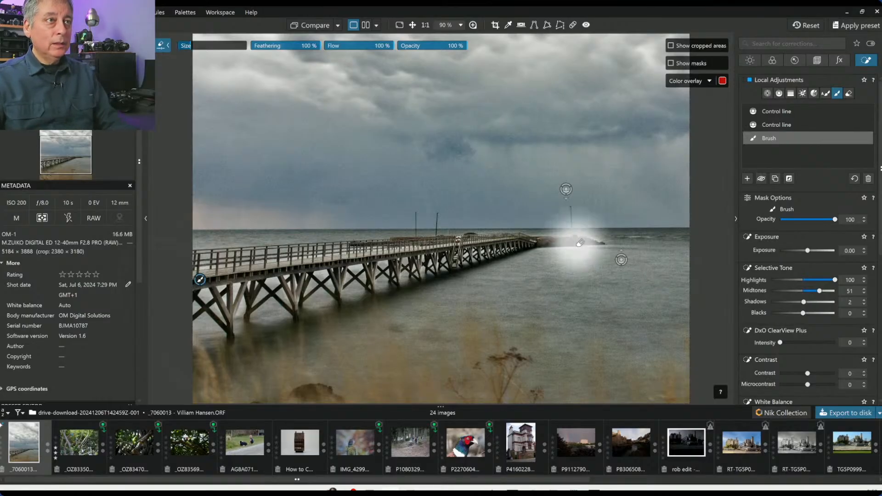
pyautogui.scroll(2, 575, 245)
pyautogui.scroll(-3, 578, 242)
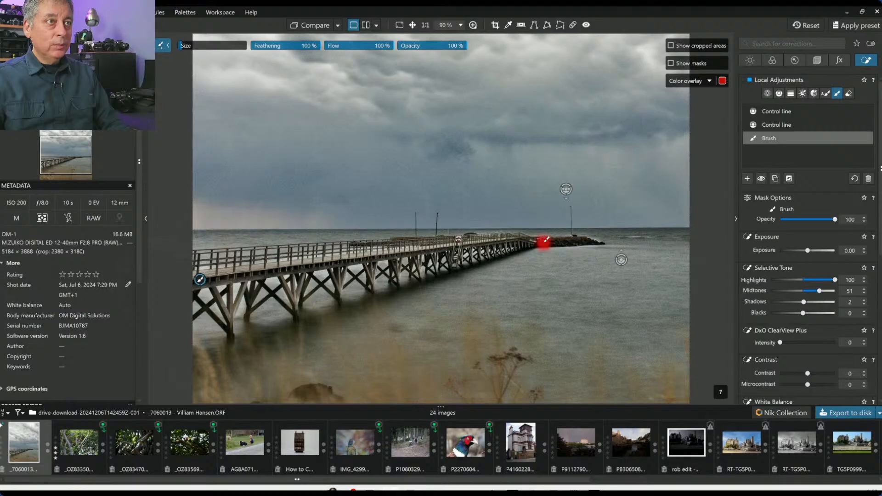
pyautogui.moveTo(545, 240); pyautogui.dragTo(595, 243)
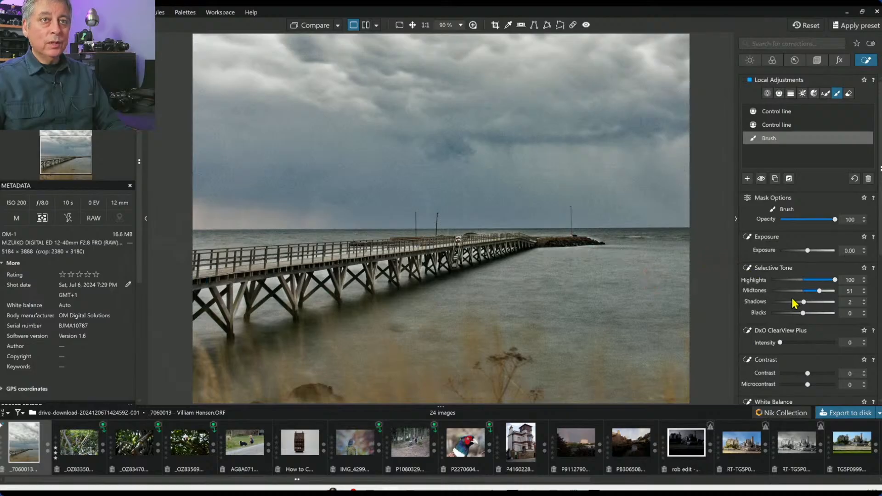
pyautogui.moveTo(804, 303); pyautogui.dragTo(809, 307)
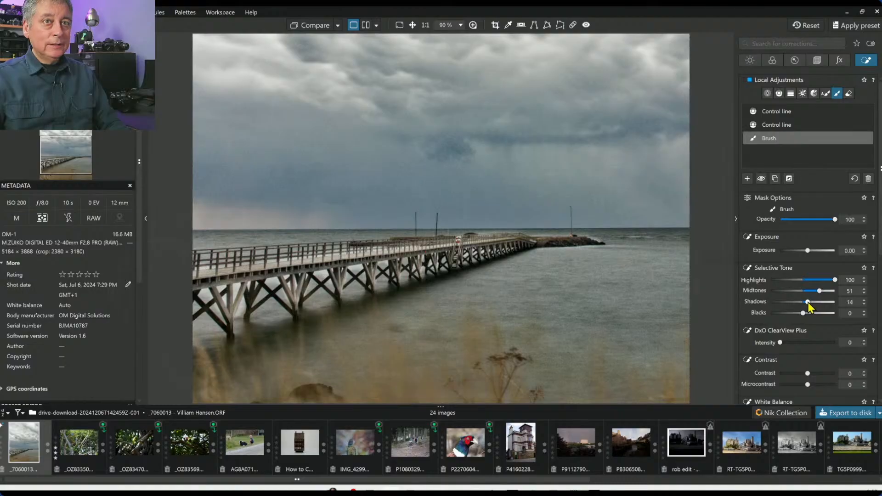
# Step: Enlarge the brush and extend the brightening mask across the foreground grass
pyautogui.scroll(-2, 531, 278)
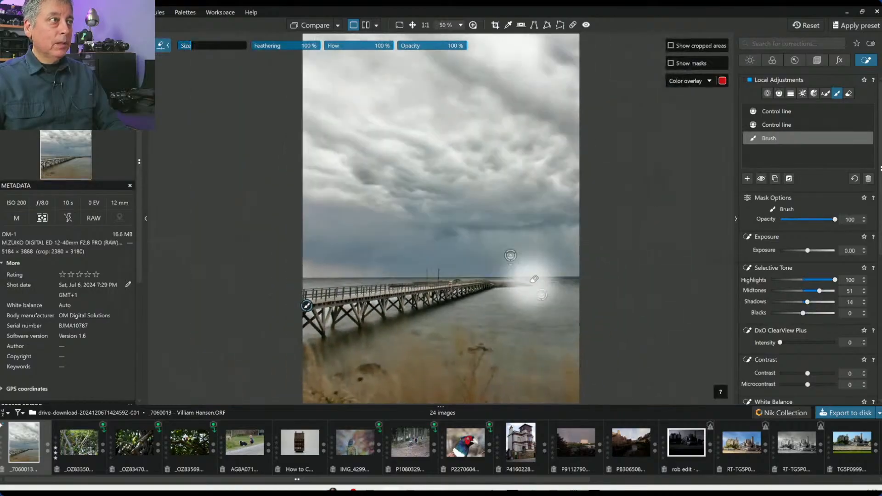
pyautogui.scroll(-1, 518, 285)
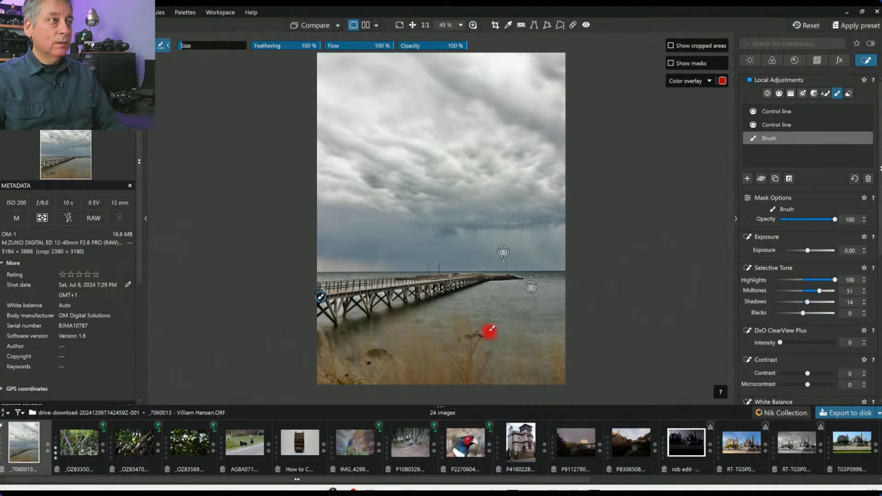
pyautogui.press('alt')
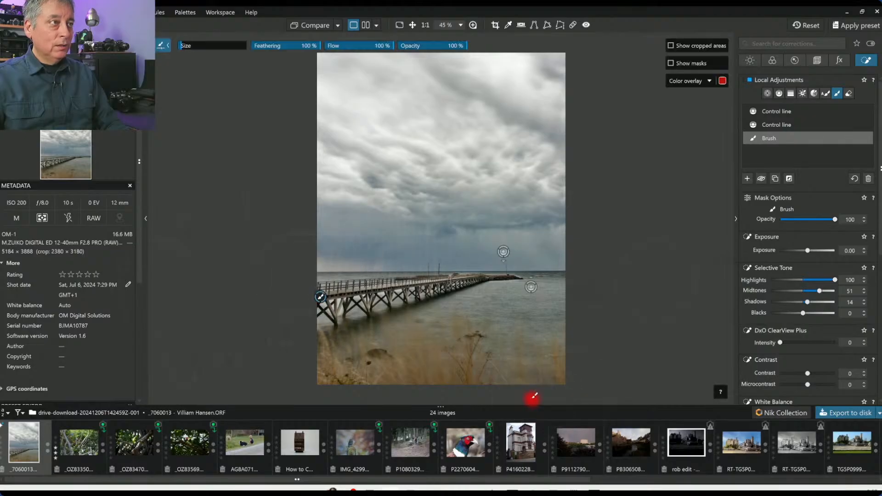
pyautogui.press('alt')
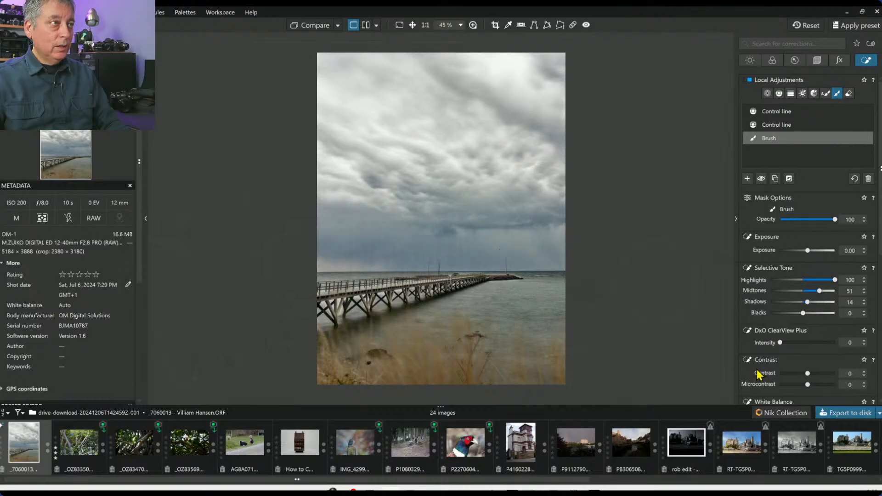
pyautogui.press('alt')
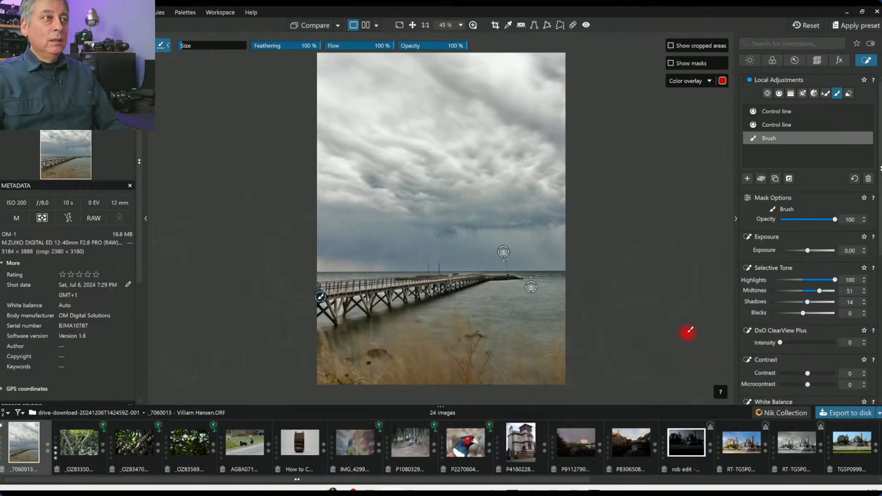
pyautogui.scroll(3, 462, 372)
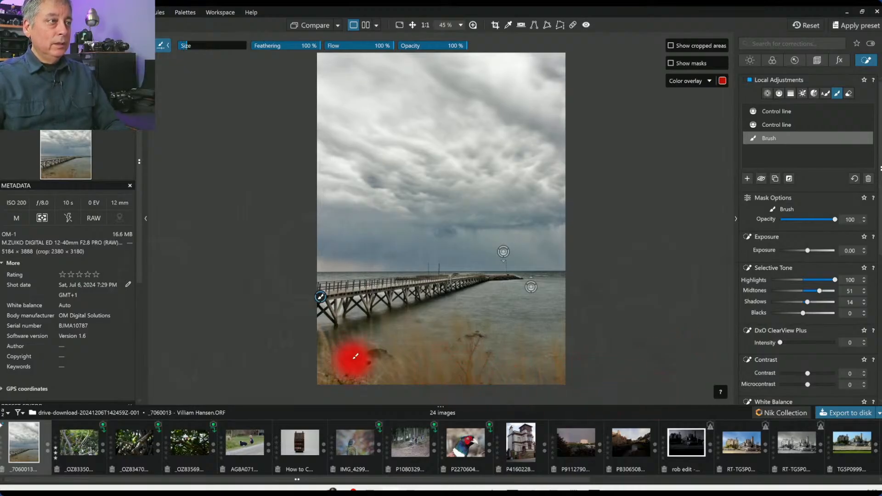
pyautogui.moveTo(321, 358)
pyautogui.mouseDown()
pyautogui.moveTo(397, 378)
pyautogui.moveTo(396, 359)
pyautogui.moveTo(411, 370)
pyautogui.moveTo(565, 373)
pyautogui.mouseUp()
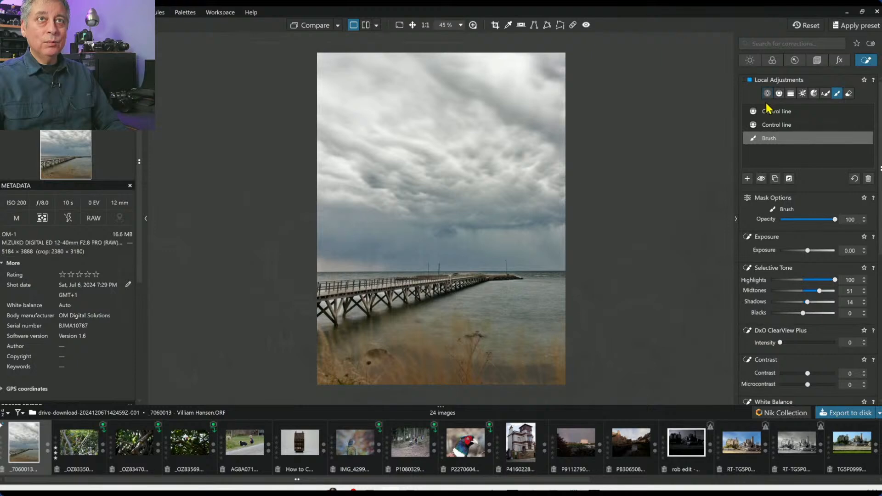
# Step: Start a new control point mask on the foreground grass and set its chroma selectivity to 94
pyautogui.click(747, 179)
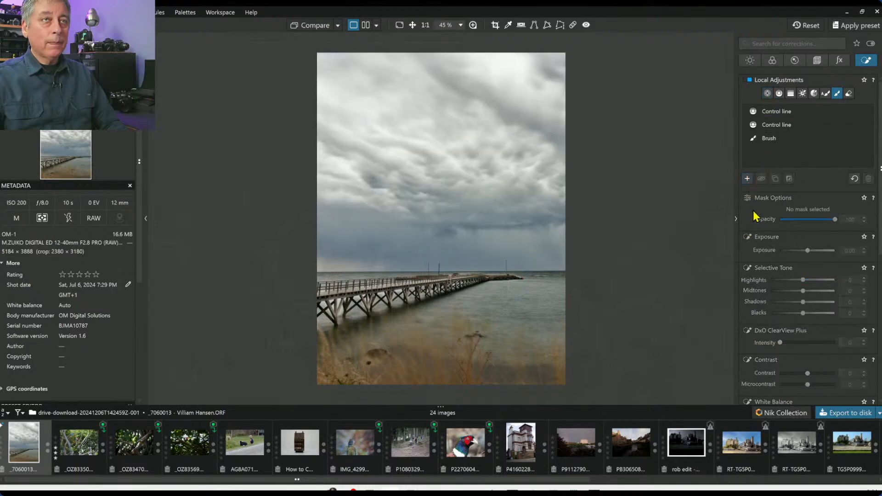
pyautogui.click(767, 94)
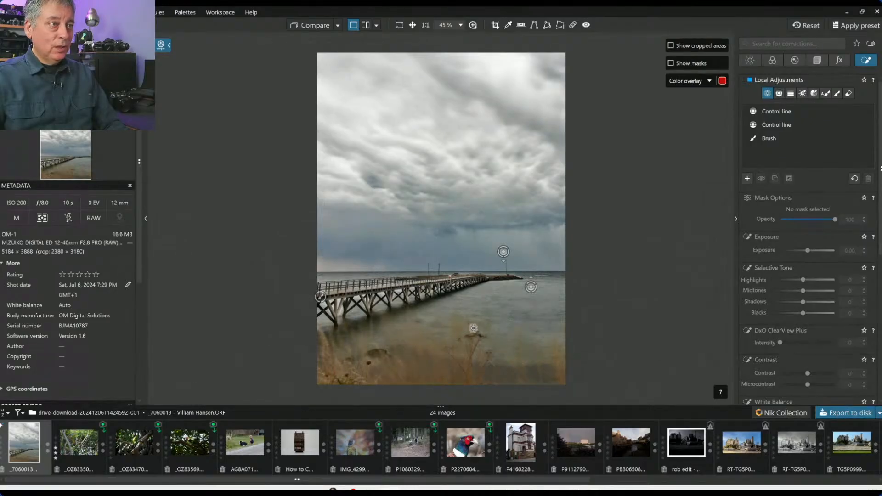
pyautogui.click(355, 377)
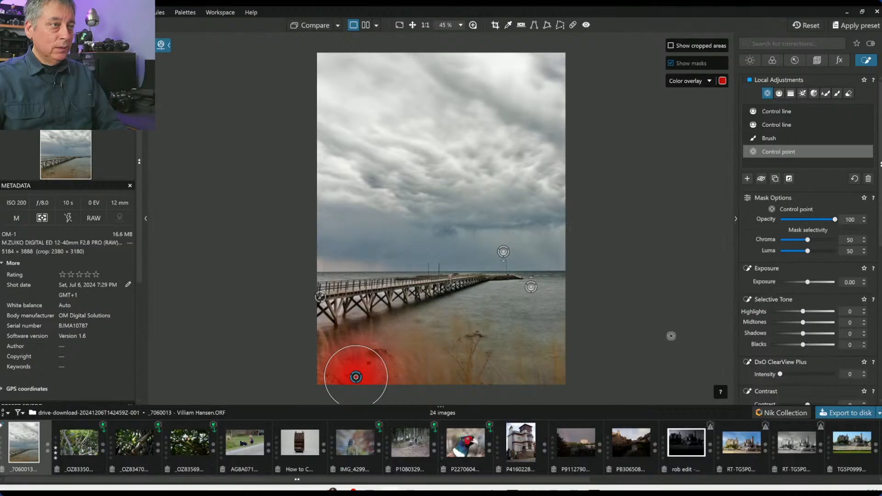
pyautogui.moveTo(808, 240); pyautogui.dragTo(830, 240)
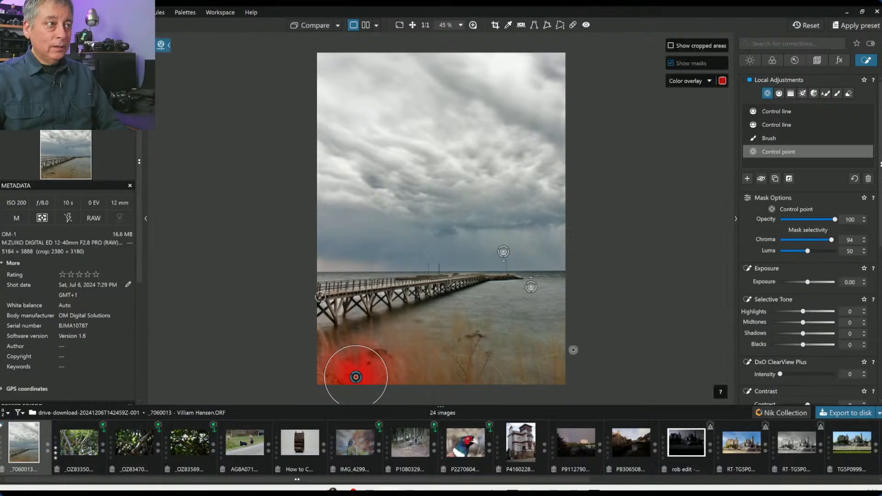
# Step: Add three more control points along the foreground grass and widen the circles to cover the whole grass strip
pyautogui.click(423, 378)
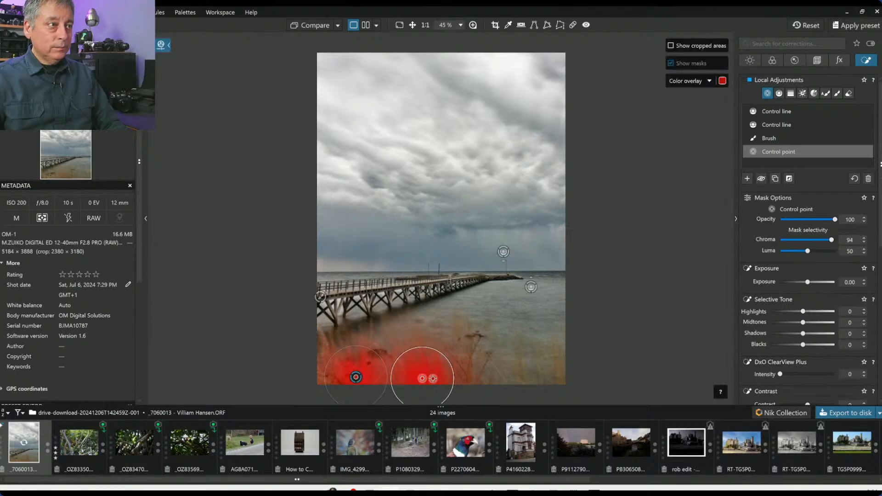
pyautogui.click(561, 382)
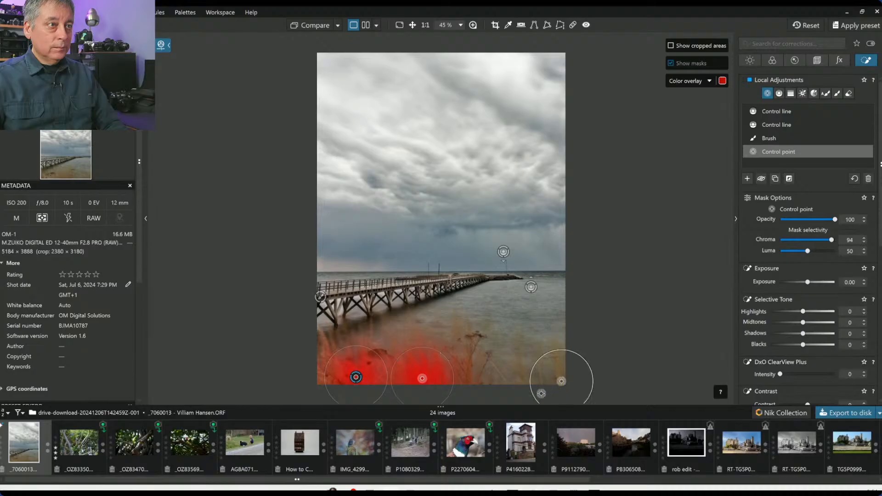
pyautogui.click(473, 381)
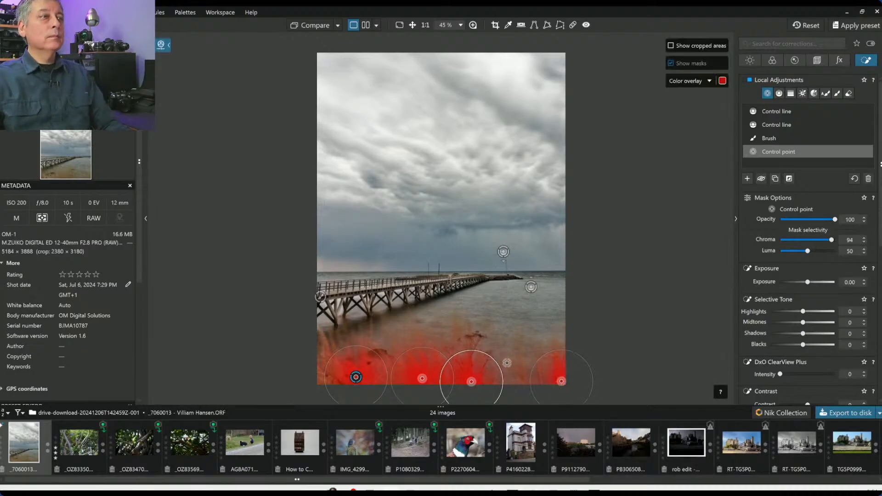
pyautogui.moveTo(474, 353); pyautogui.dragTo(485, 304)
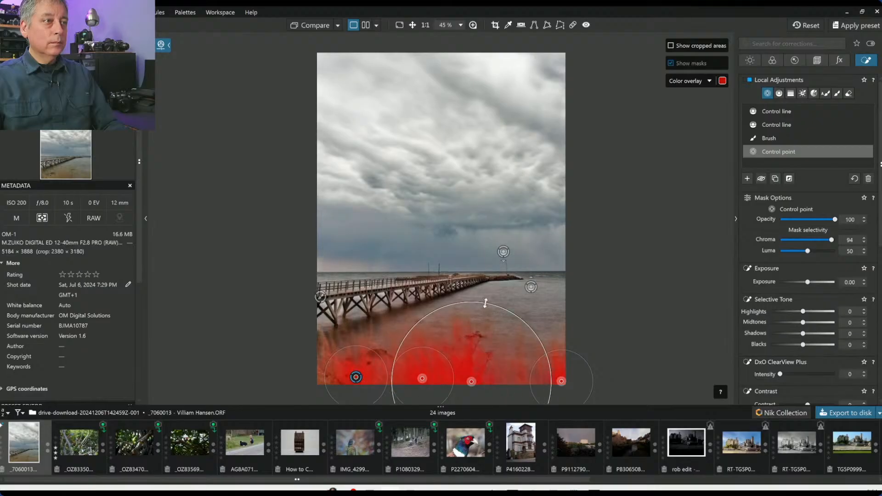
pyautogui.moveTo(342, 348); pyautogui.dragTo(331, 327)
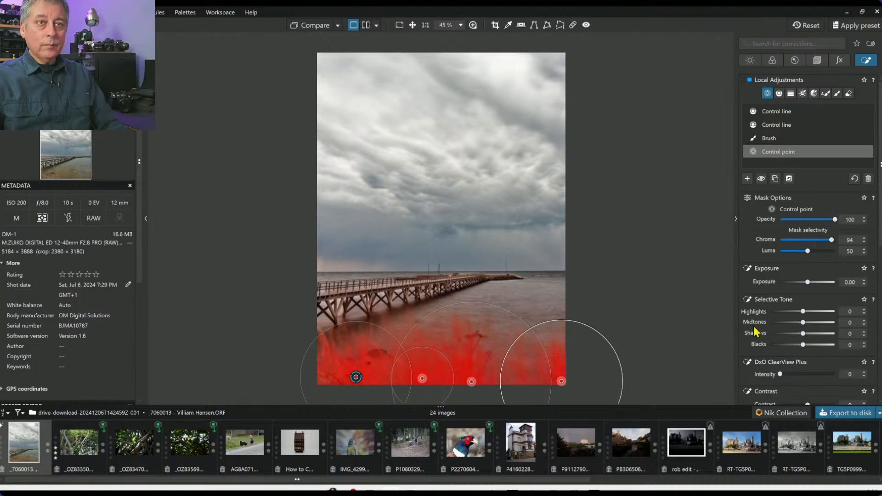
# Step: Set the grass mask's vibrancy to 52 and warm its white balance temperature to 7673
pyautogui.scroll(-5, 760, 328)
pyautogui.scroll(-2, 761, 328)
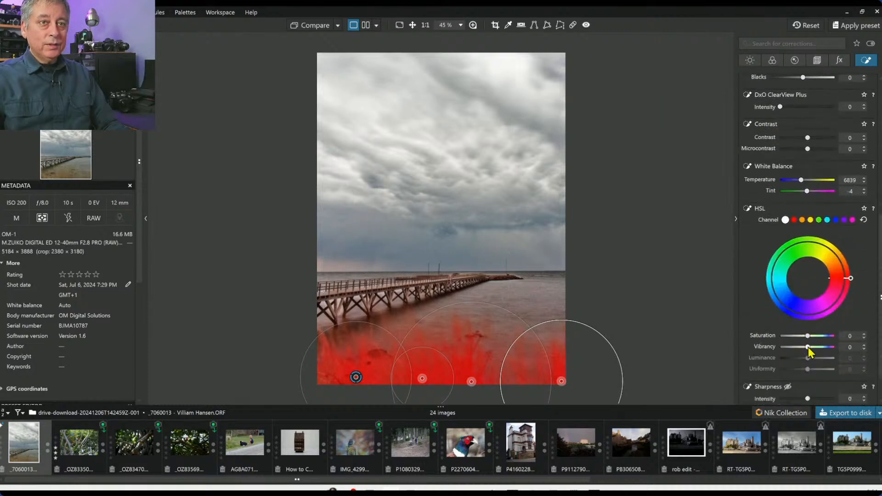
pyautogui.moveTo(809, 348); pyautogui.dragTo(820, 348)
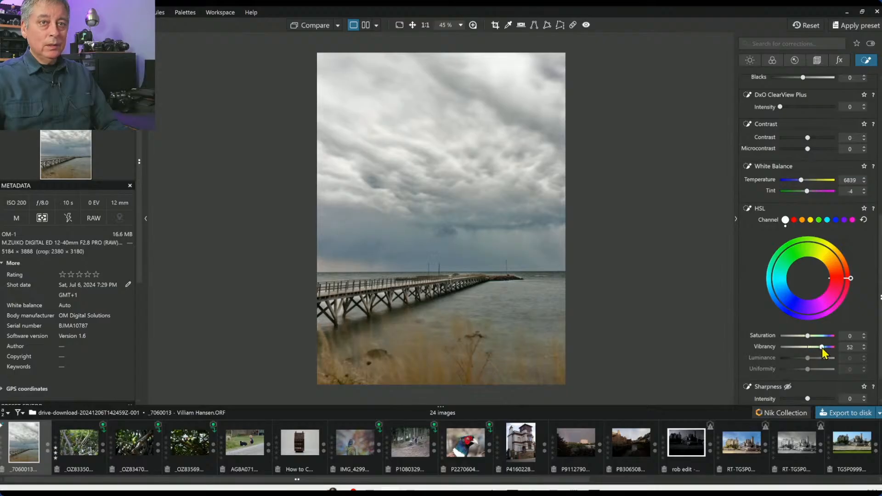
pyautogui.scroll(-1, 765, 316)
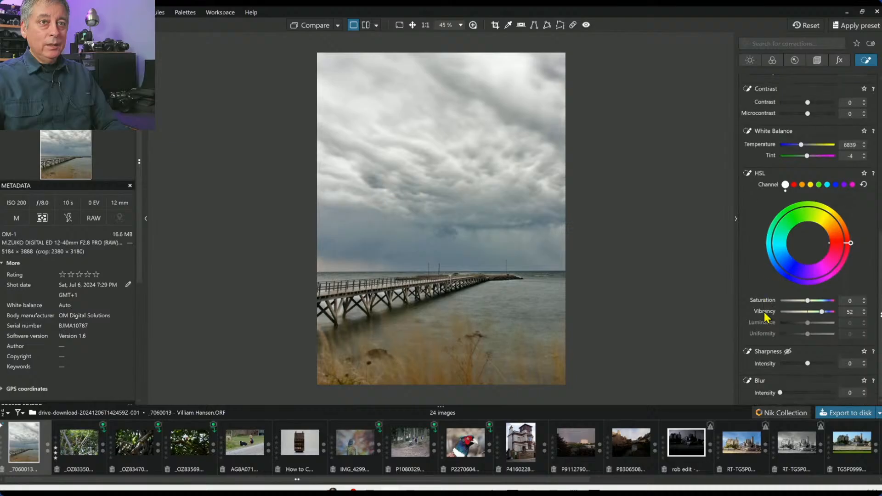
pyautogui.scroll(2, 765, 316)
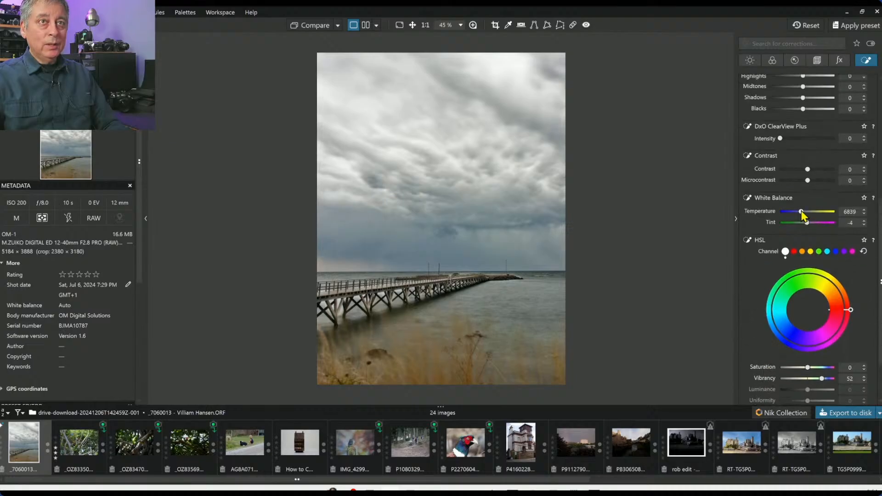
pyautogui.moveTo(802, 212); pyautogui.dragTo(803, 212)
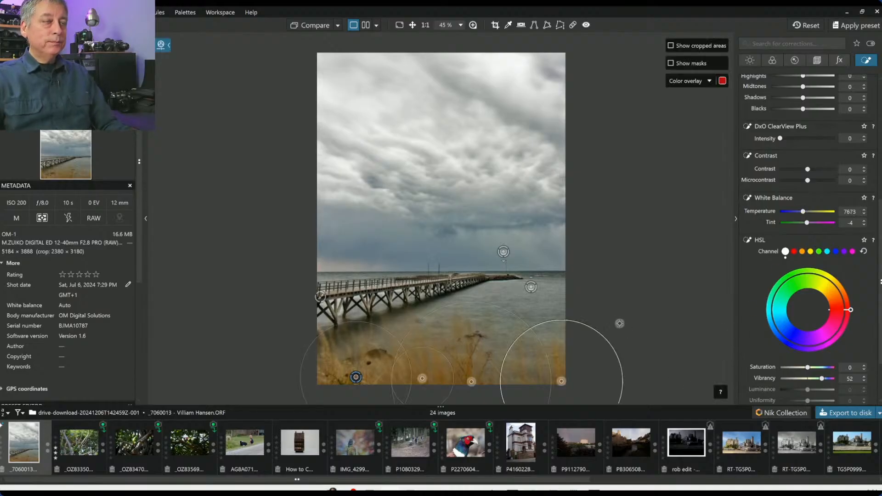
# Step: Select the water's control line and cool its white balance temperature to 6009
pyautogui.click(531, 288)
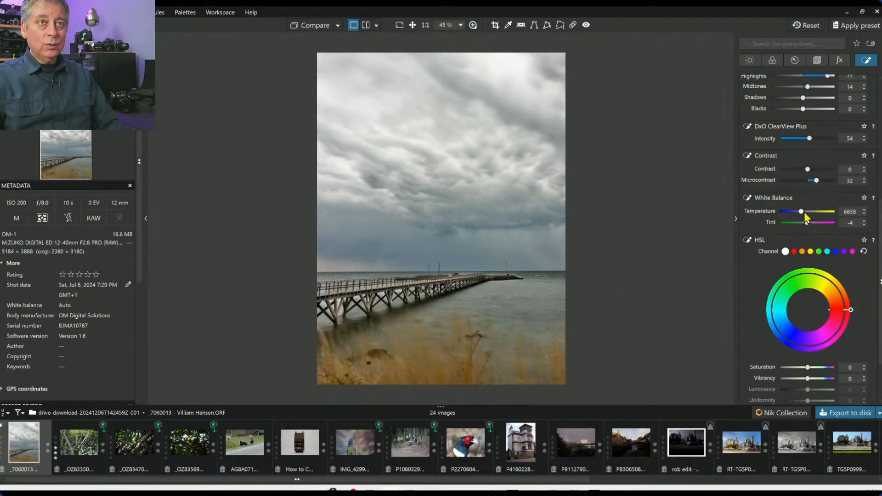
pyautogui.moveTo(804, 213); pyautogui.dragTo(802, 211)
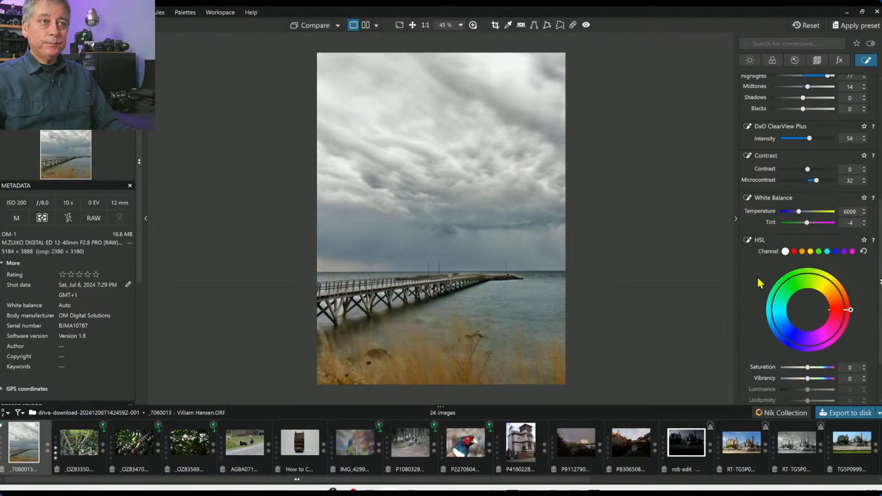
pyautogui.scroll(-3, 759, 283)
pyautogui.scroll(5, 758, 282)
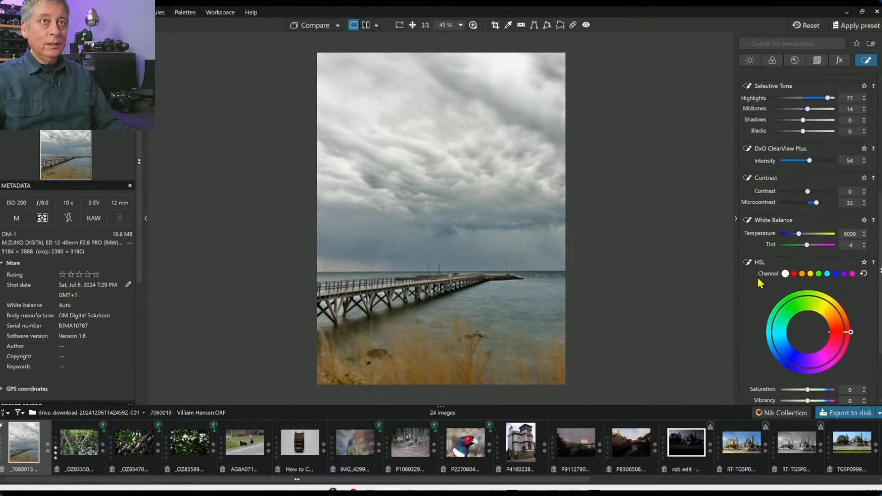
# Step: Set the water mask's highlights to 88 and its blacks to -22
pyautogui.scroll(2, 759, 283)
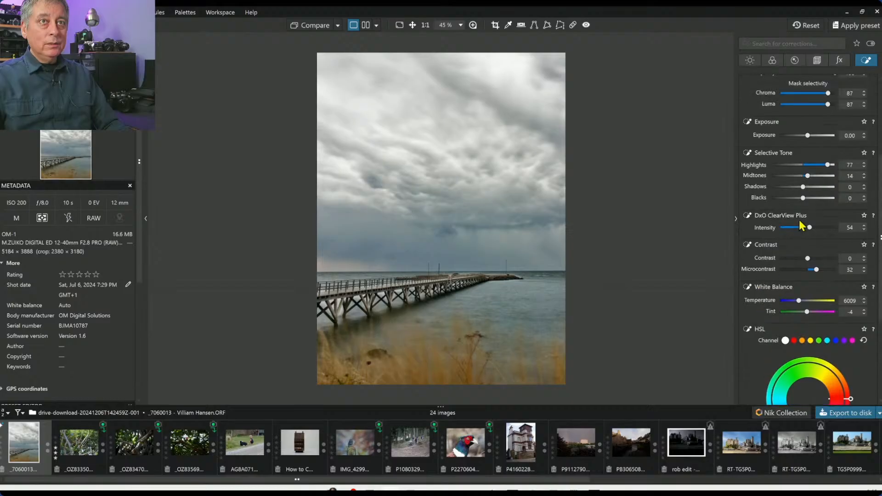
pyautogui.moveTo(803, 198); pyautogui.dragTo(801, 198)
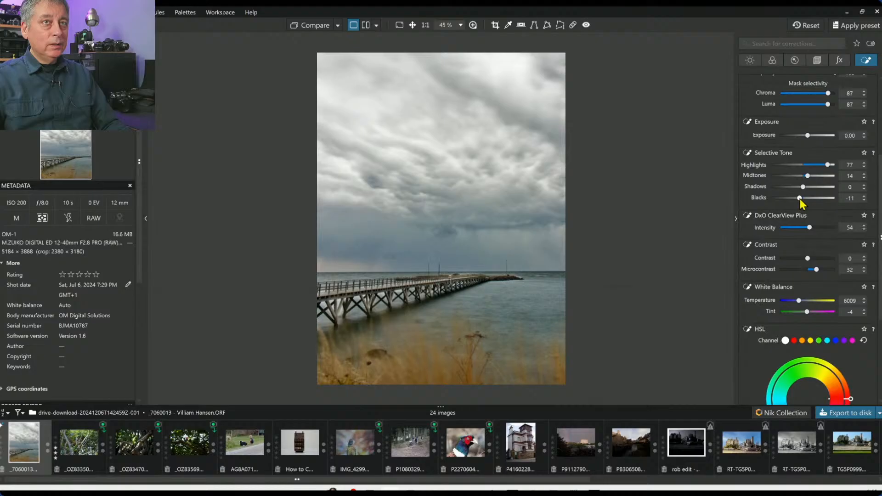
pyautogui.moveTo(799, 198); pyautogui.dragTo(797, 198)
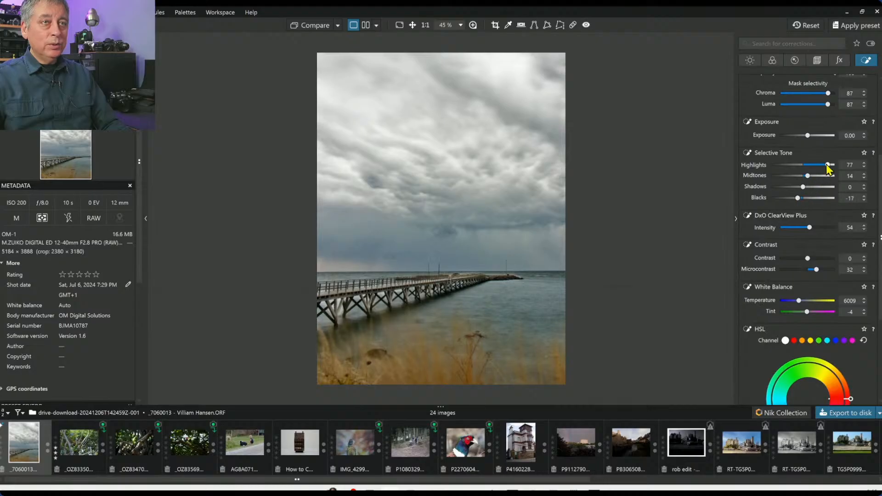
pyautogui.moveTo(827, 165); pyautogui.dragTo(831, 164)
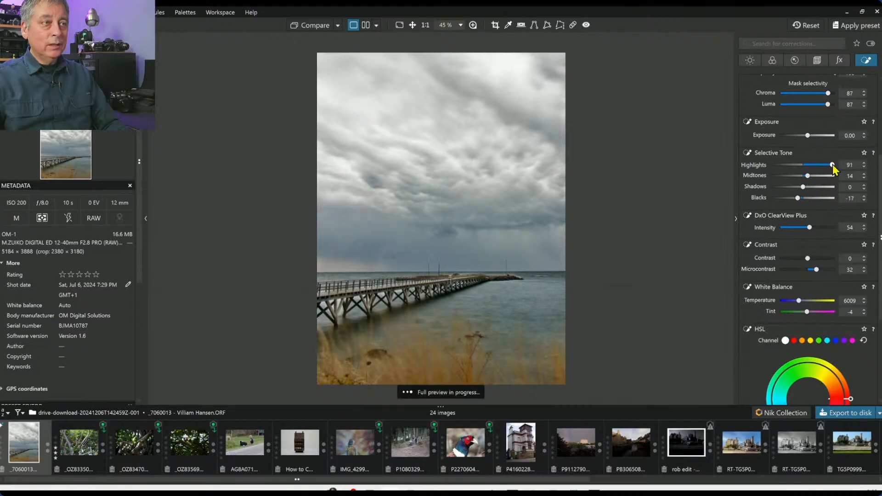
pyautogui.moveTo(797, 198); pyautogui.dragTo(796, 198)
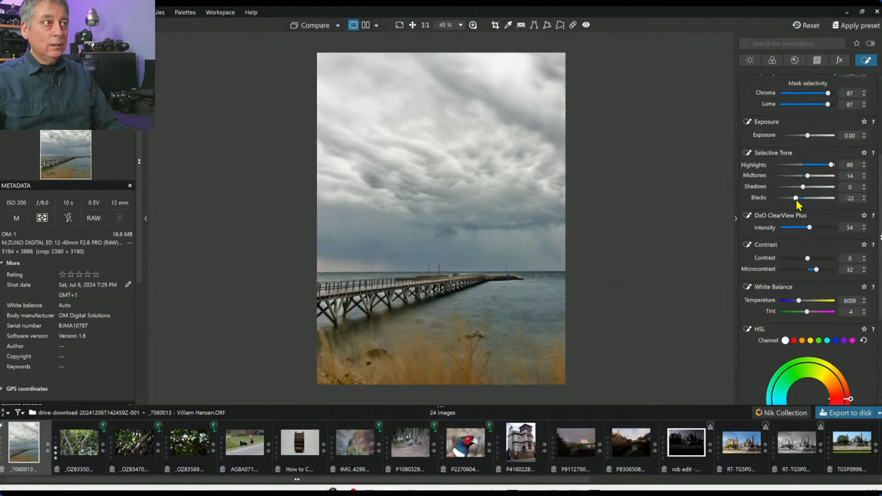
# Step: Select the pier's brush mask, switch to the Eraser and set its opacity to 35%, and deselect the mask when finished
pyautogui.moveTo(508, 300)
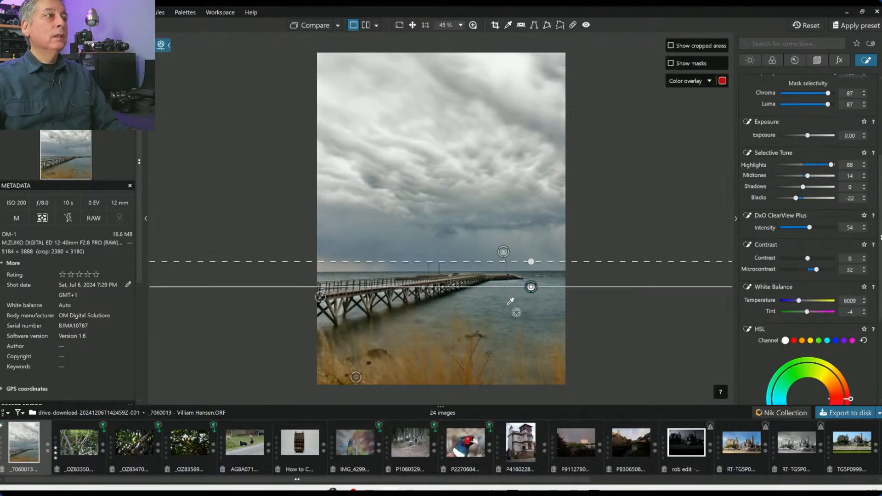
pyautogui.click(320, 297)
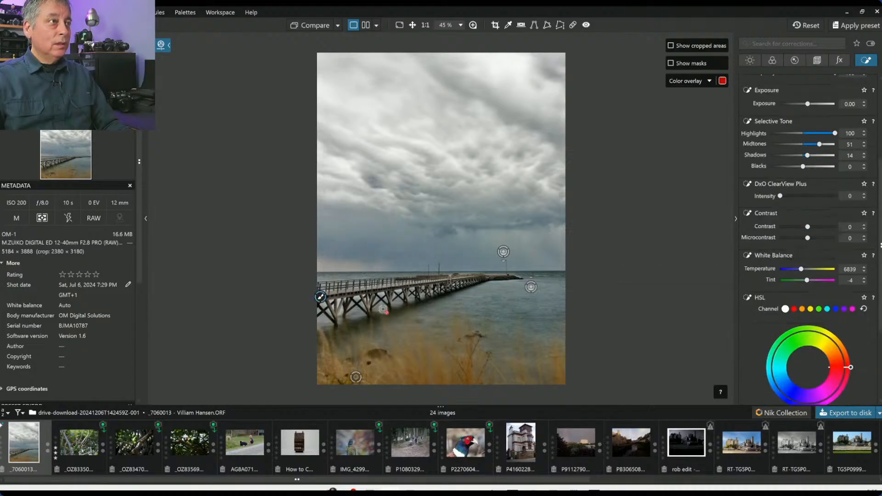
pyautogui.scroll(5, 809, 193)
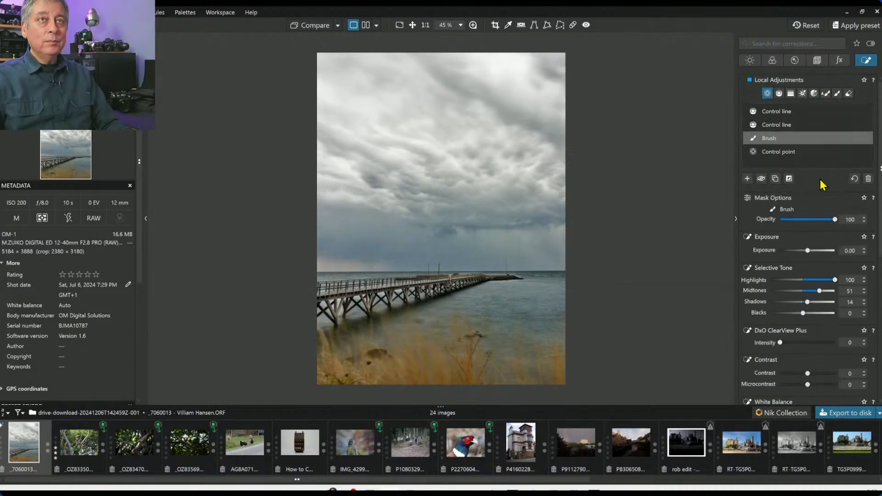
pyautogui.click(849, 94)
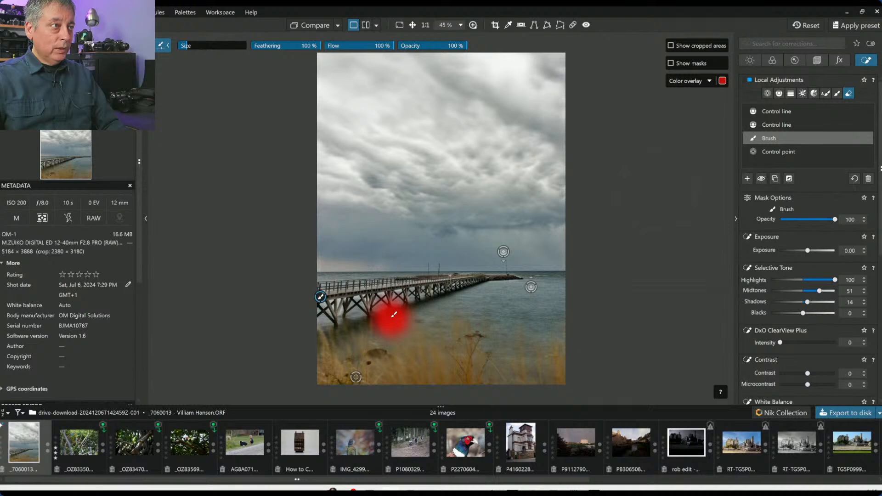
pyautogui.press('alt')
pyautogui.scroll(-3, 395, 316)
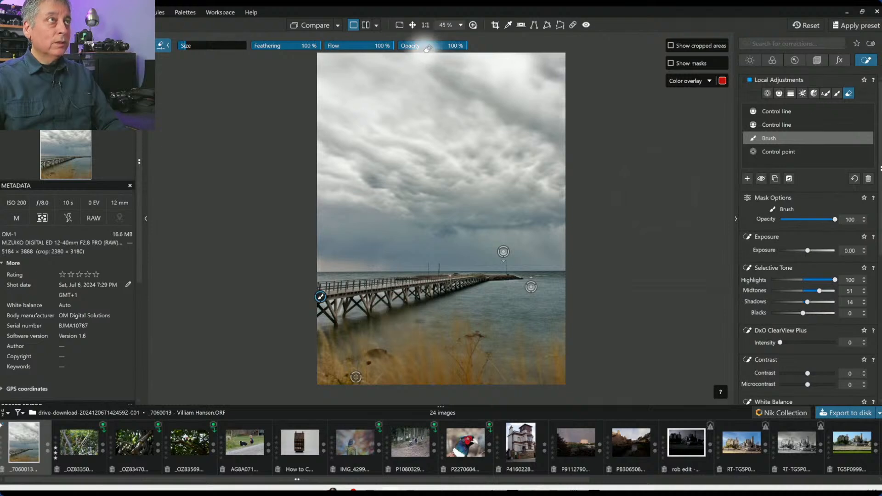
pyautogui.click(418, 47)
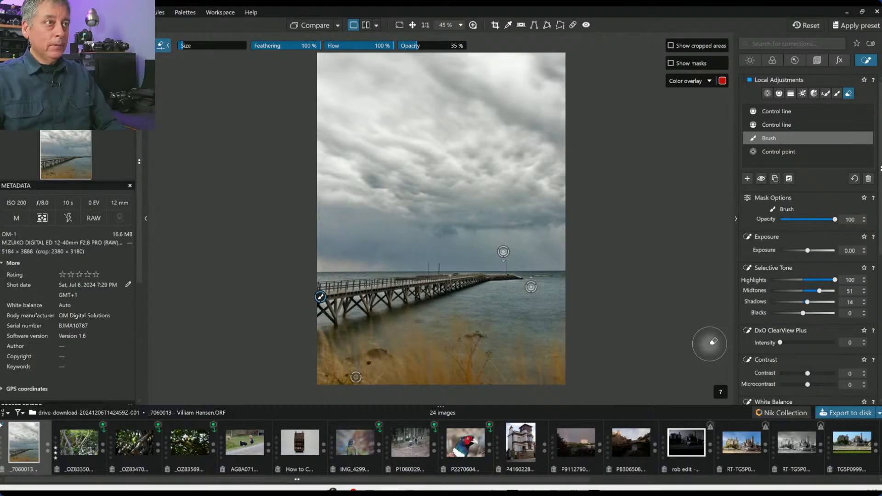
pyautogui.press('Escape')
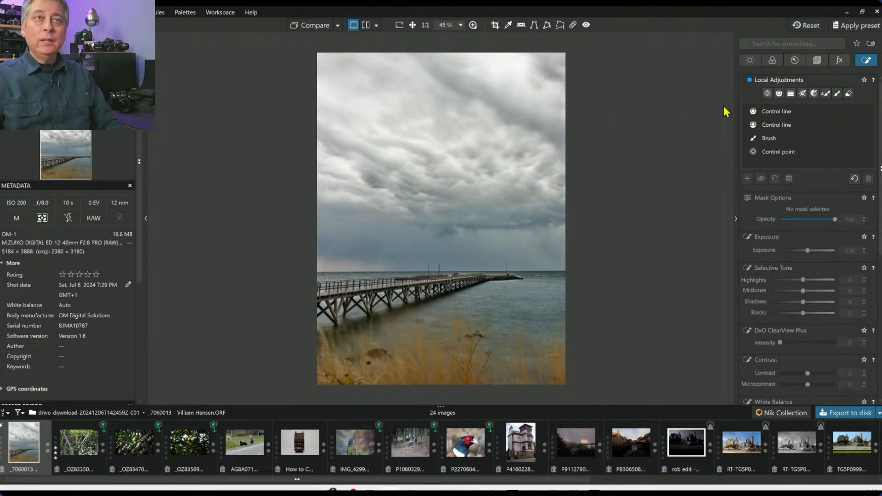
# Step: Select the sky's control line and subtract a control point on the bright cloud near the photo's upper edge
pyautogui.click(755, 111)
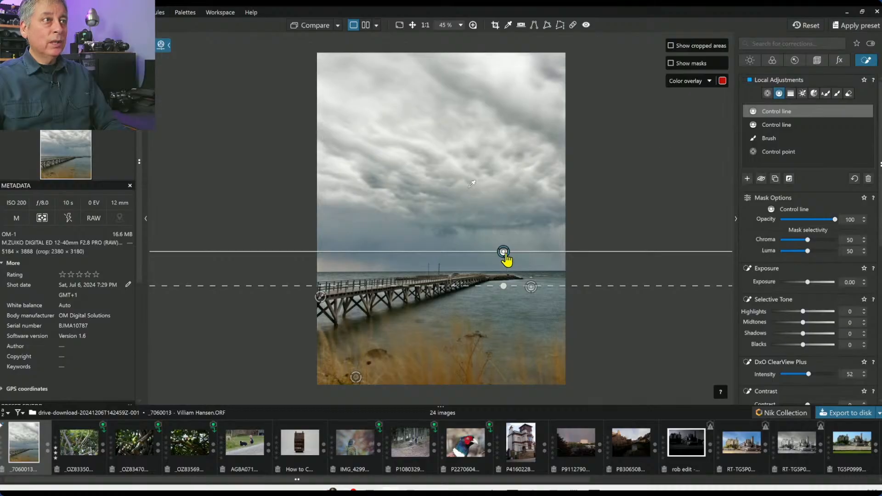
pyautogui.click(506, 258)
pyautogui.click(505, 256)
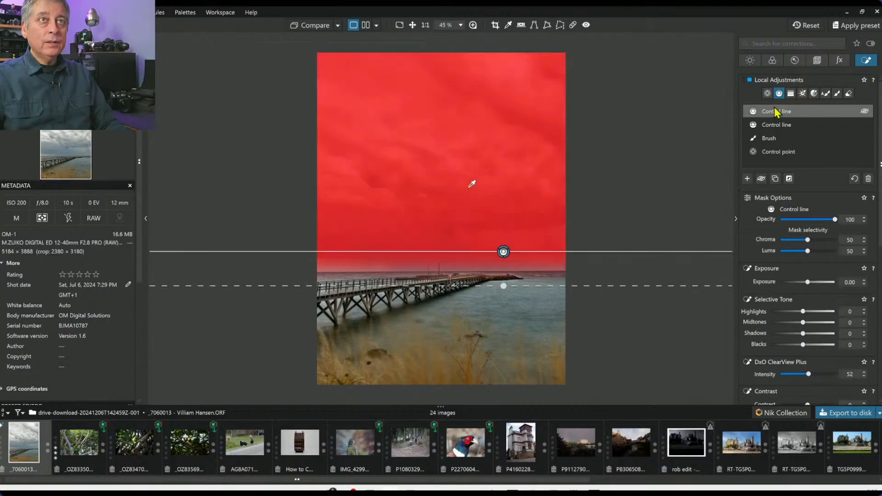
pyautogui.click(768, 94)
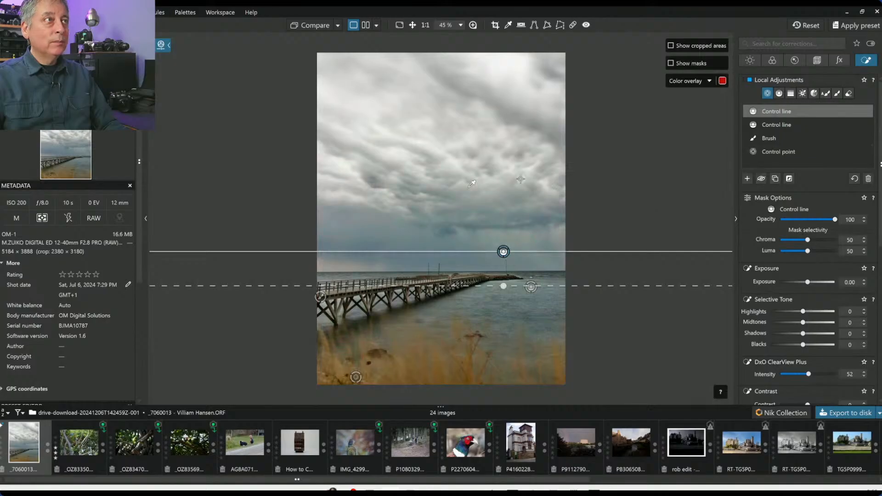
pyautogui.click(502, 67)
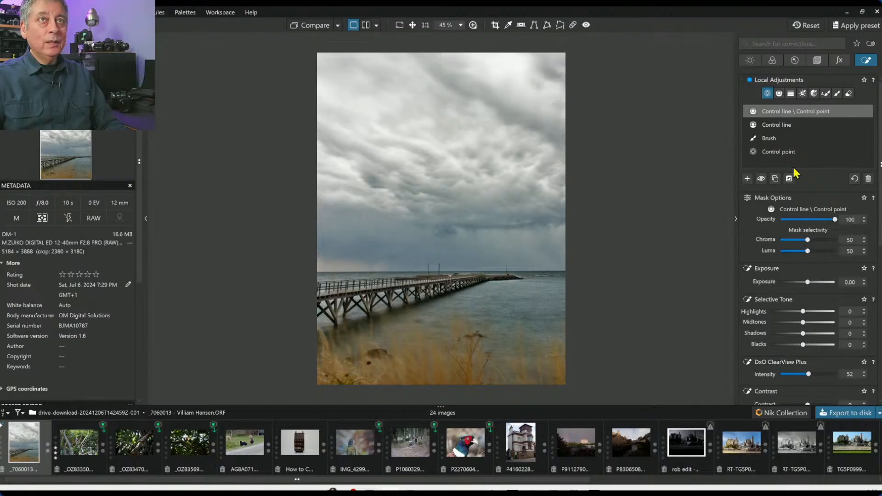
pyautogui.click(739, 140)
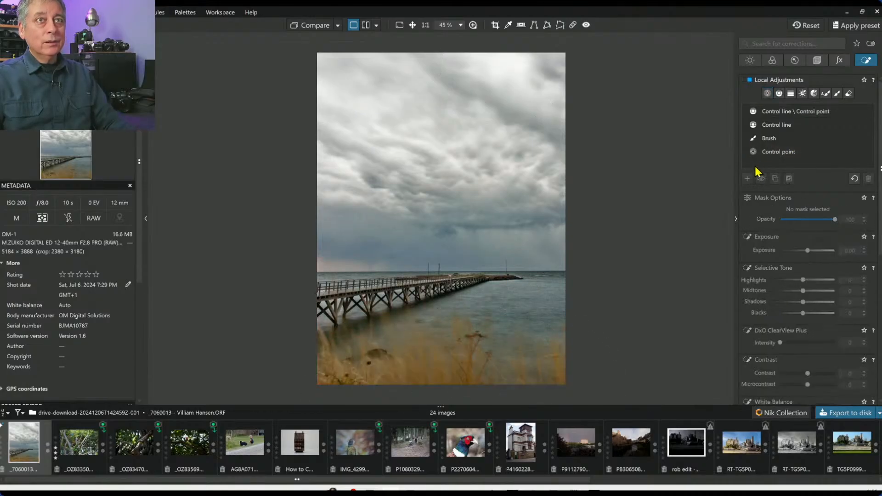
# Step: Start a new control point mask on the same bright cloud, set luma selectivity to 70 and widen the circle across the upper sky
pyautogui.click(767, 92)
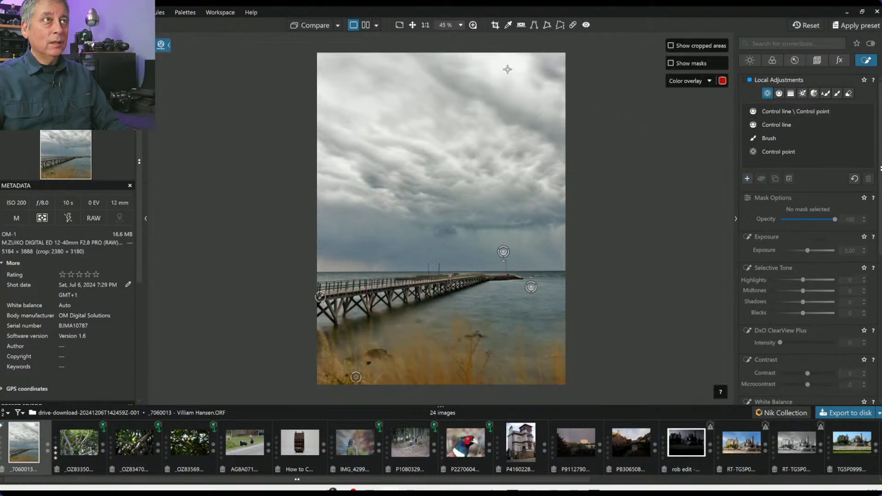
pyautogui.click(507, 69)
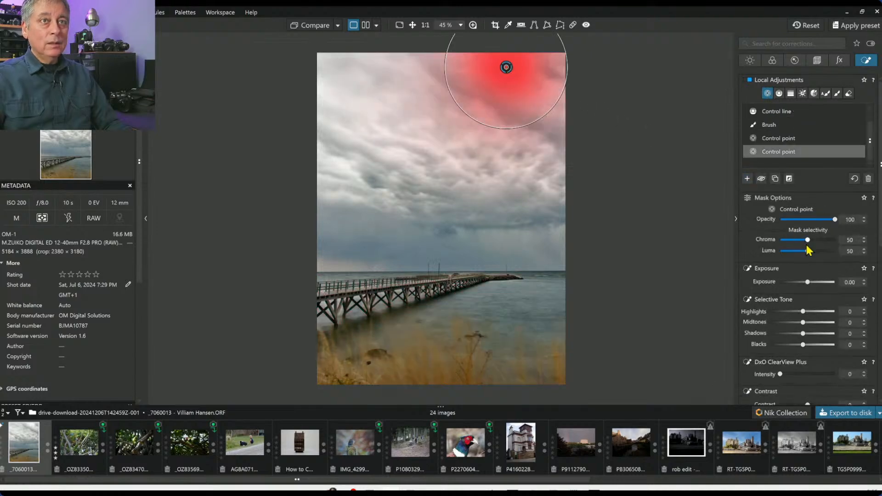
pyautogui.moveTo(807, 248); pyautogui.dragTo(818, 259)
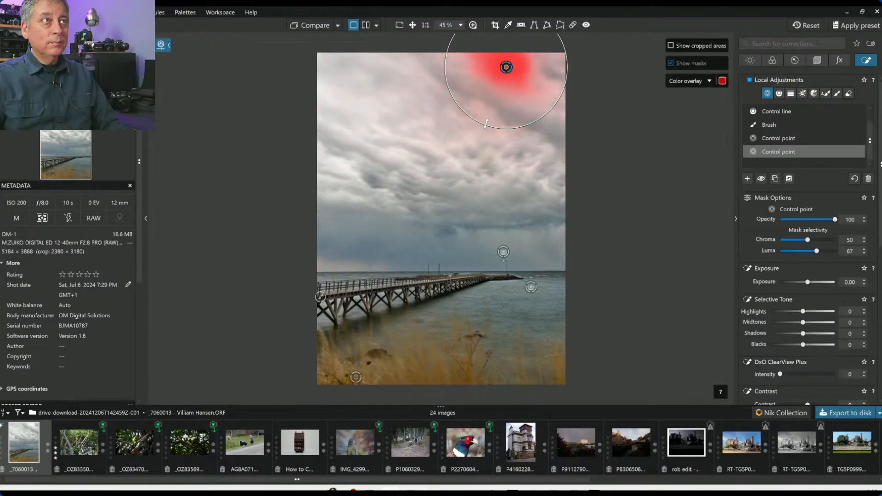
pyautogui.moveTo(456, 101); pyautogui.dragTo(372, 158)
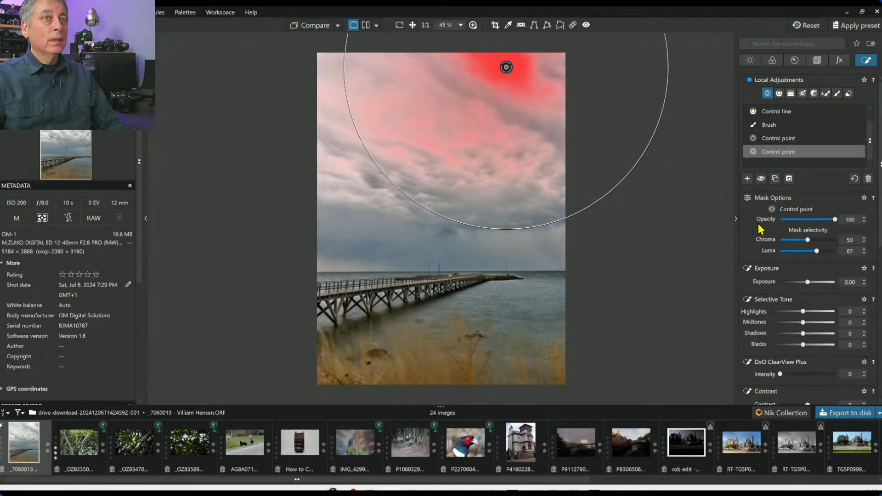
pyautogui.moveTo(817, 251); pyautogui.dragTo(819, 252)
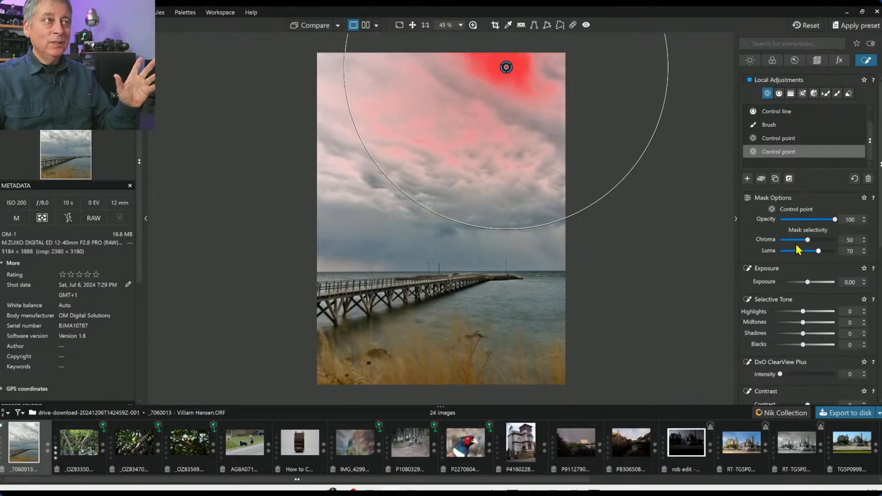
# Step: Add a smaller control point on the glow above the horizon by the pier, and enlarge the bright cloud's circle down to the water
pyautogui.click(321, 263)
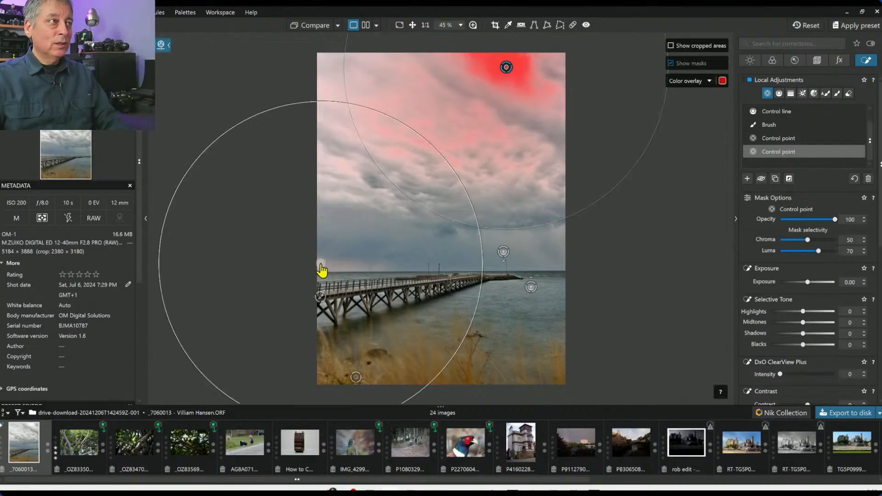
pyautogui.moveTo(303, 108); pyautogui.dragTo(307, 169)
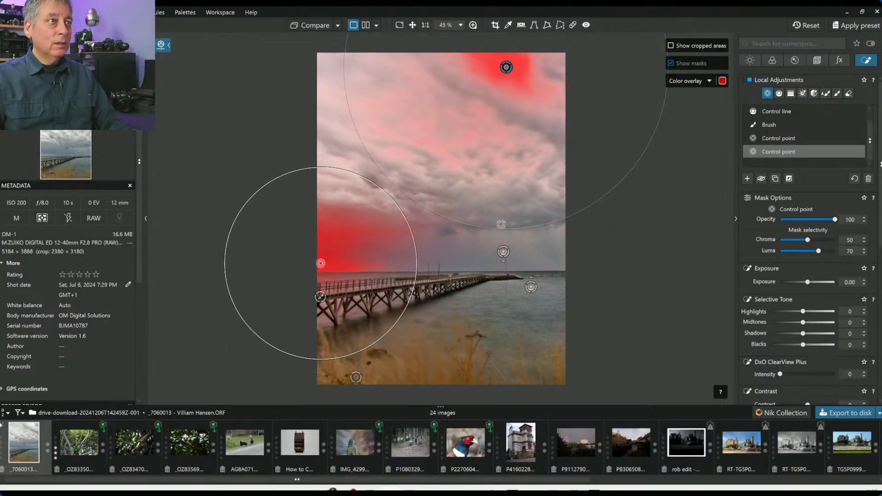
pyautogui.moveTo(498, 228); pyautogui.dragTo(460, 297)
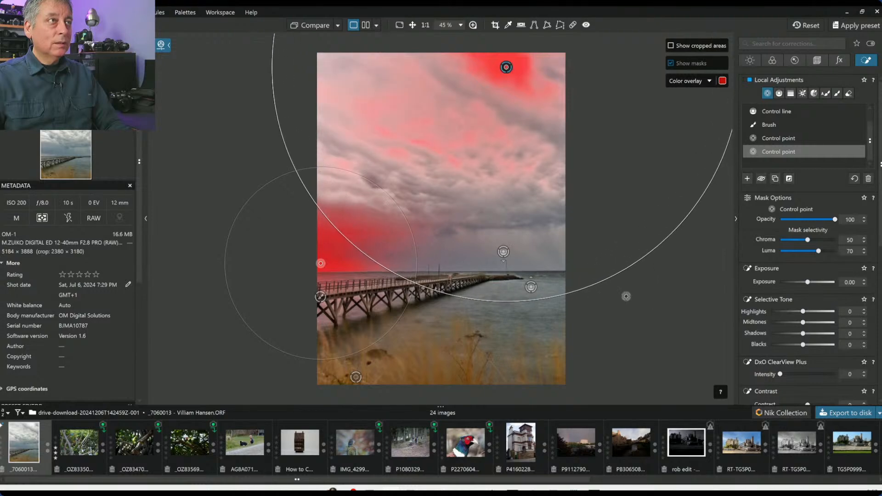
# Step: Warm the sky glow mask's white balance temperature to 10339, set its tint to 6, and deselect the mask
pyautogui.scroll(-3, 771, 321)
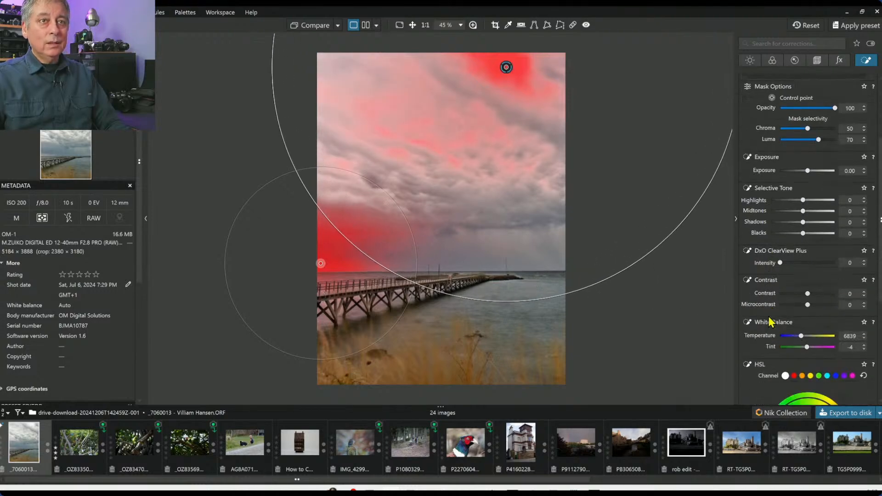
pyautogui.scroll(-1, 785, 319)
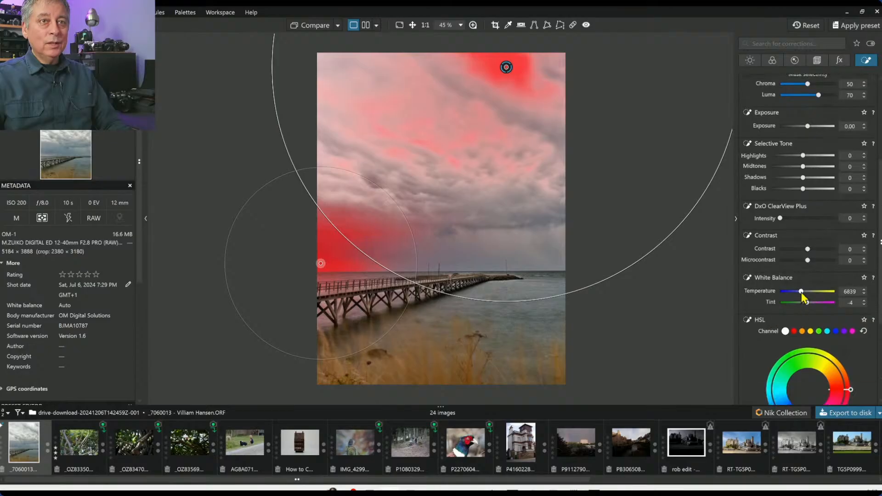
pyautogui.moveTo(801, 292); pyautogui.dragTo(802, 292)
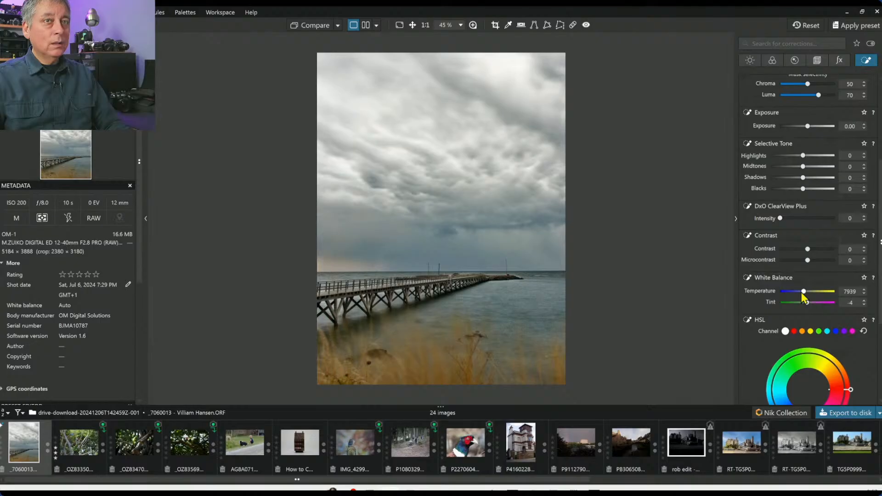
pyautogui.scroll(6, 801, 292)
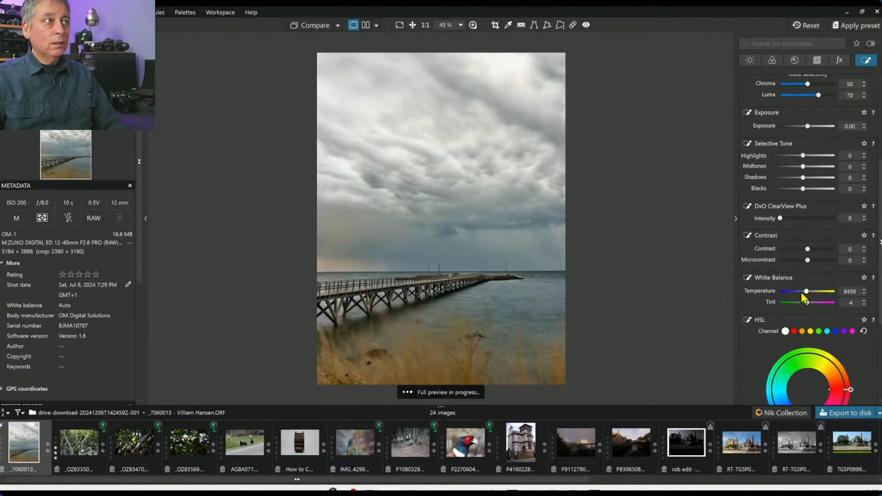
pyautogui.scroll(4, 801, 292)
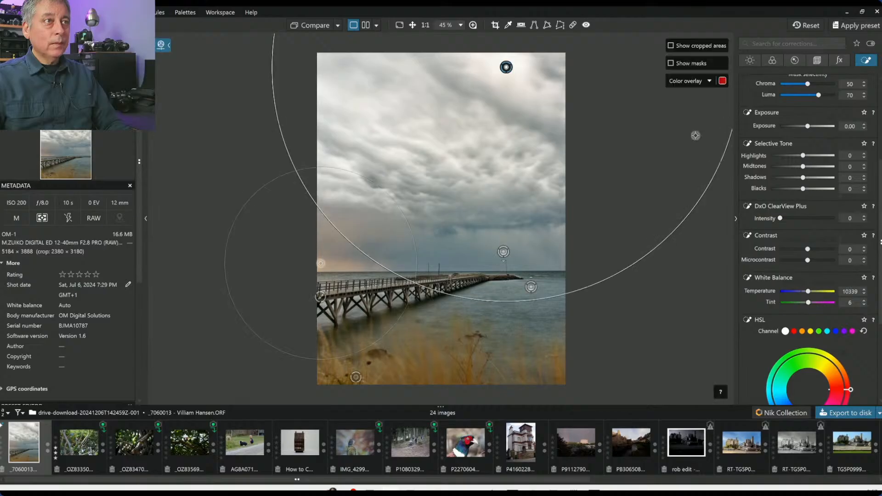
pyautogui.click(686, 179)
# Step: Create a brush mask and paint over the white wave streak beyond the breakwater, the pier's life ring and the ladder below it
pyautogui.scroll(3, 577, 282)
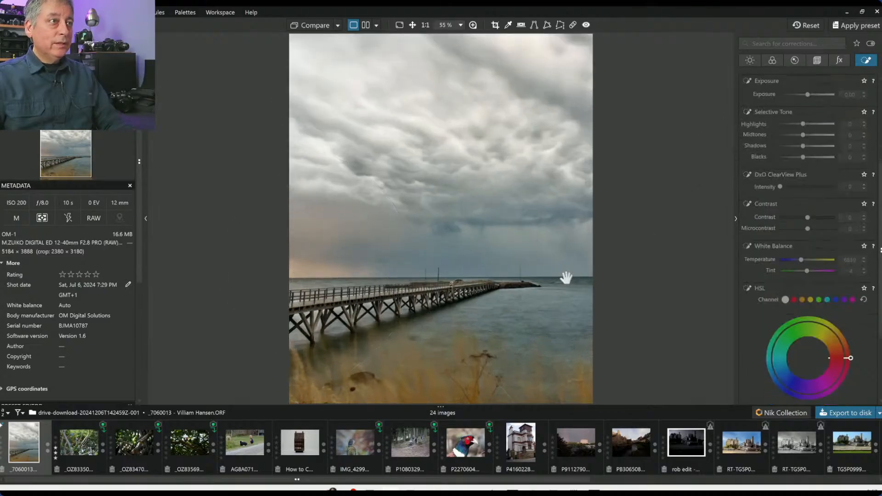
pyautogui.scroll(4, 634, 298)
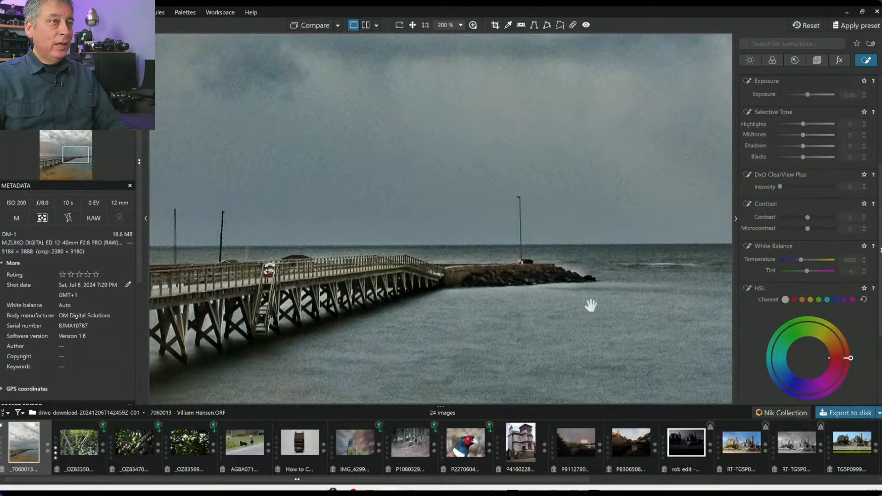
pyautogui.moveTo(610, 299); pyautogui.dragTo(586, 299)
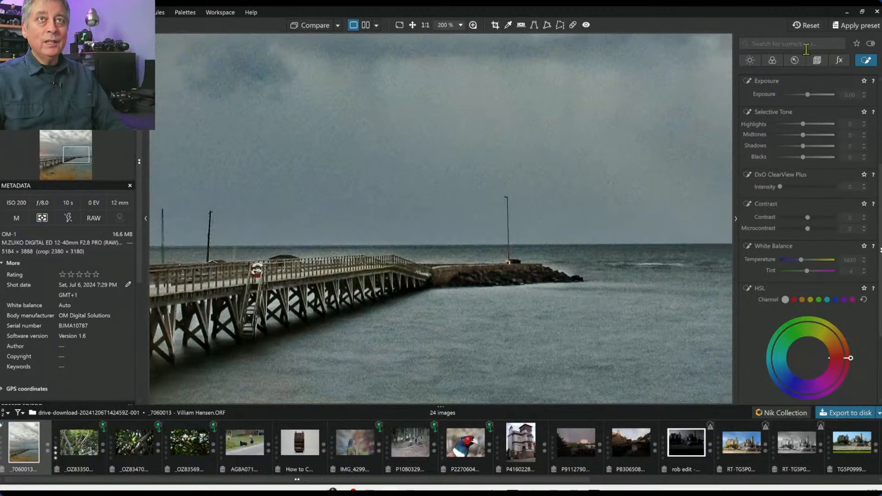
pyautogui.scroll(3, 820, 189)
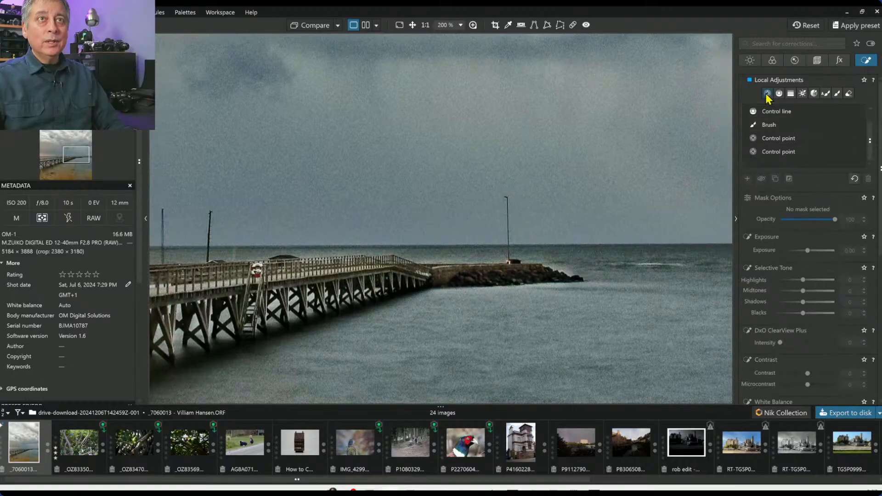
pyautogui.click(837, 93)
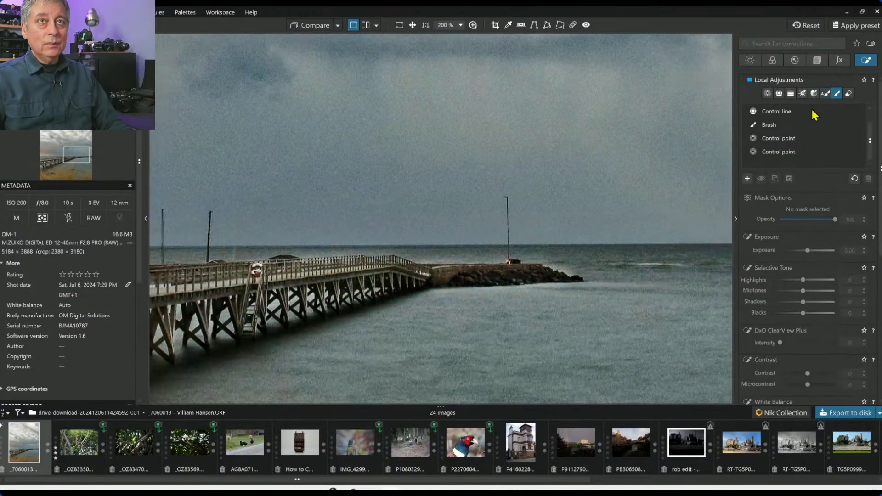
pyautogui.scroll(-3, 689, 259)
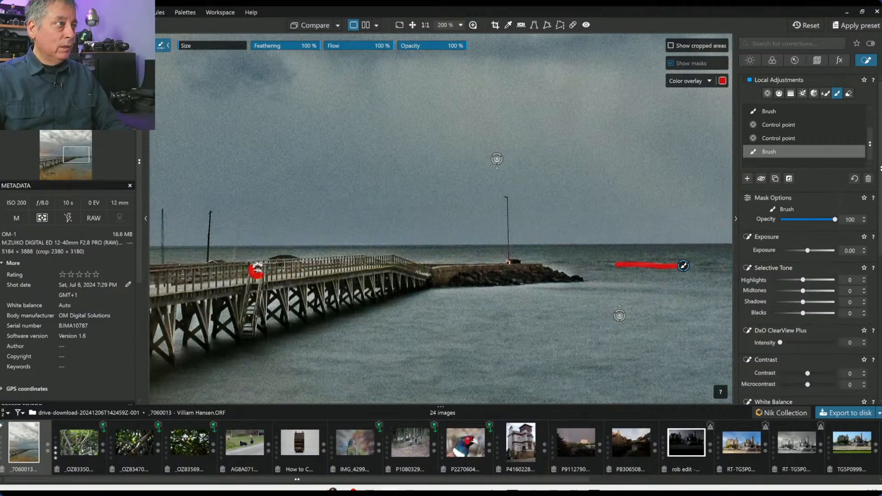
pyautogui.scroll(-3, 683, 265)
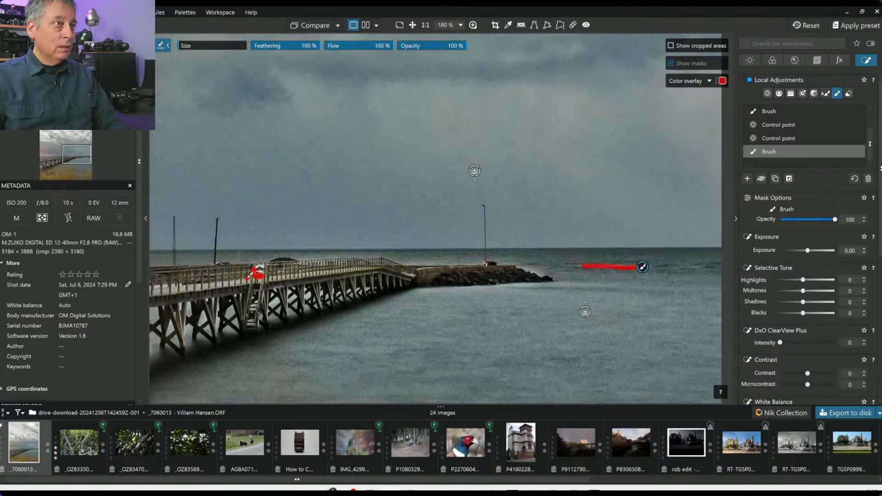
pyautogui.scroll(1, 660, 269)
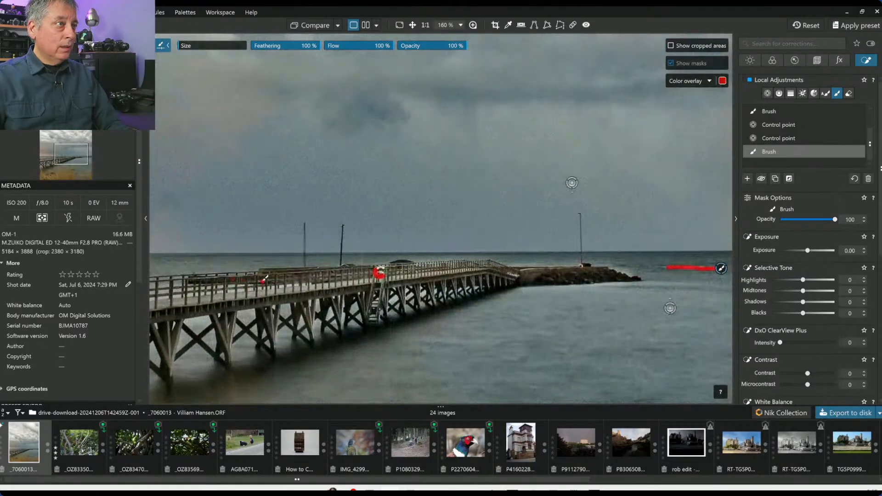
pyautogui.moveTo(374, 312)
pyautogui.mouseDown()
pyautogui.moveTo(379, 289)
pyautogui.moveTo(378, 318)
pyautogui.mouseUp()
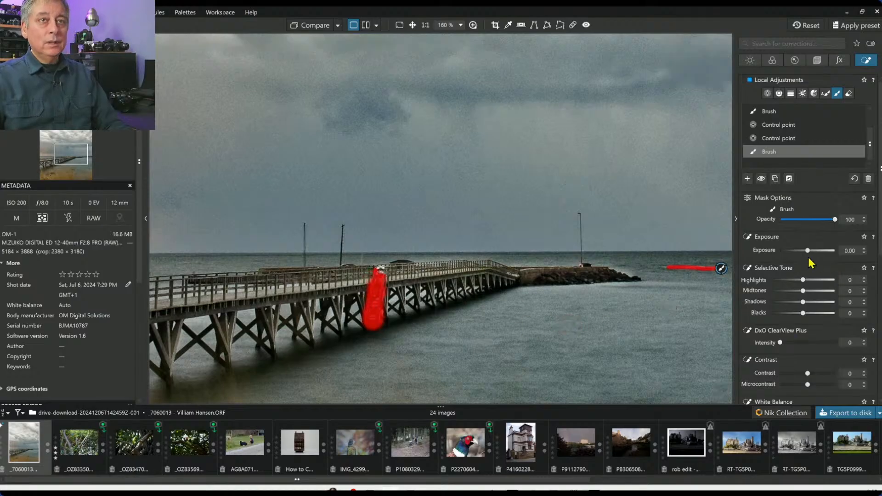
# Step: Set the wave and ladder brush mask's exposure to 0.46 and its HSL vibrancy to 76
pyautogui.moveTo(809, 250); pyautogui.dragTo(811, 250)
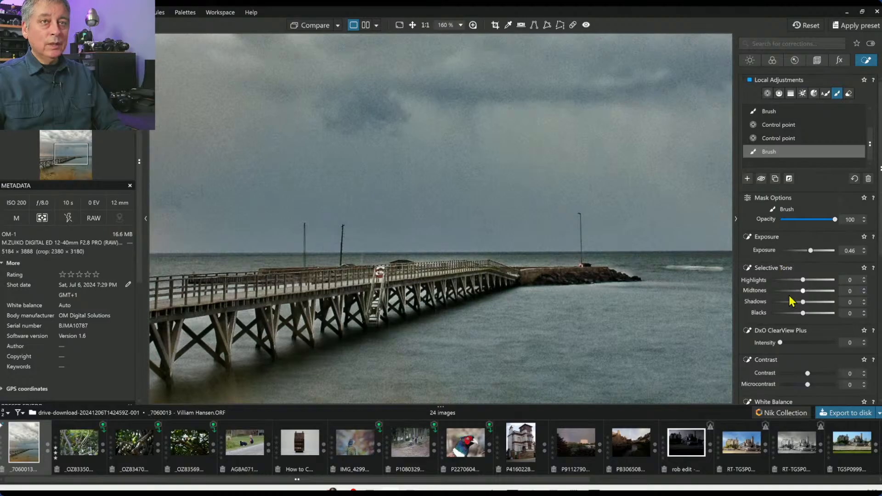
pyautogui.scroll(-5, 790, 303)
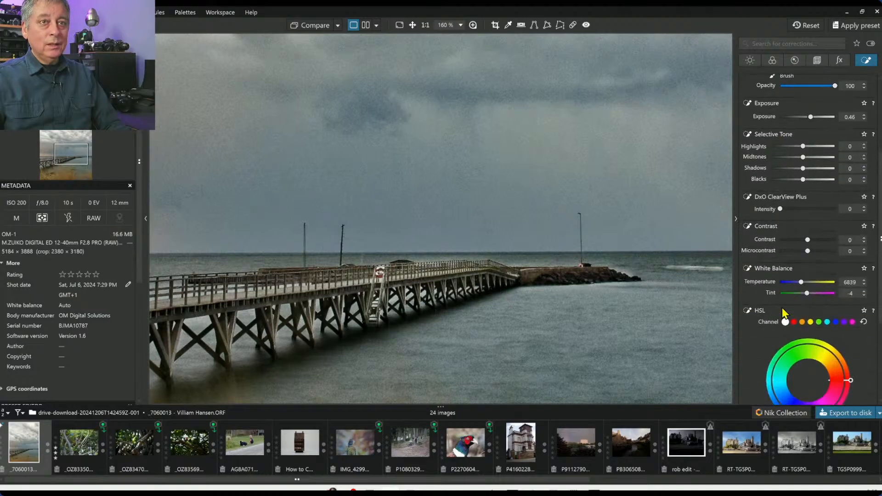
pyautogui.scroll(-5, 798, 317)
pyautogui.moveTo(807, 316); pyautogui.dragTo(827, 317)
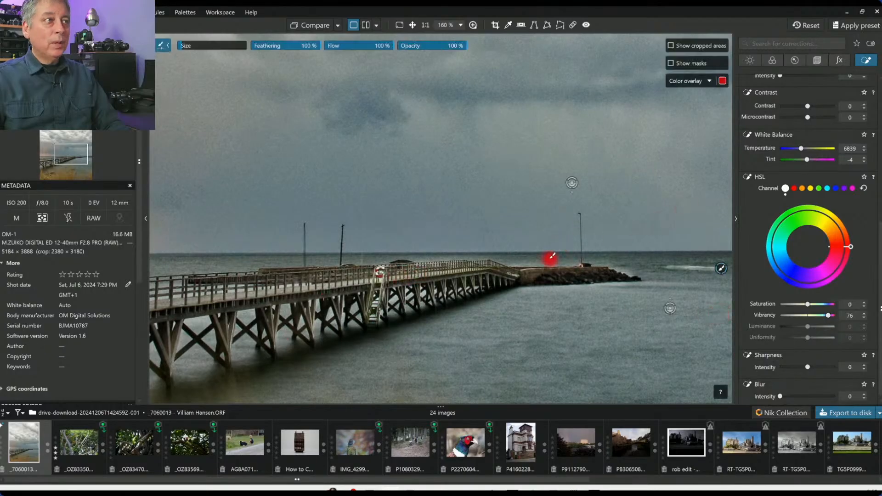
pyautogui.scroll(2, 761, 224)
pyautogui.scroll(1, 761, 224)
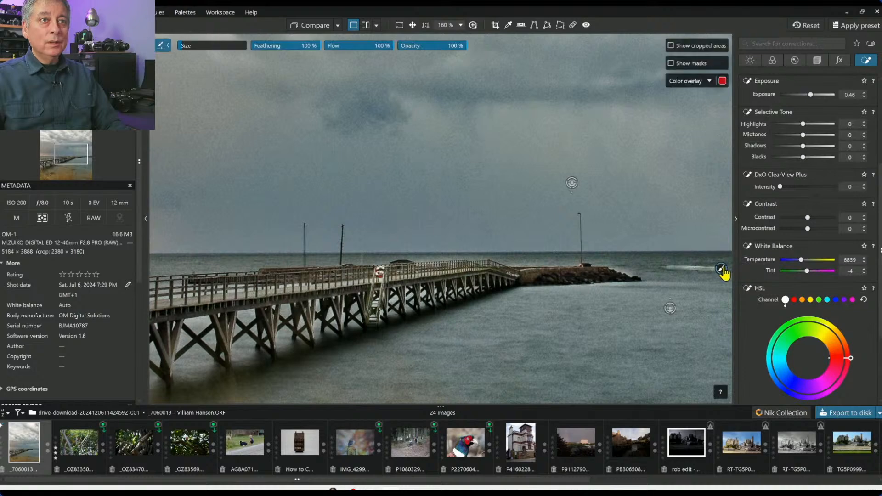
pyautogui.press('alt')
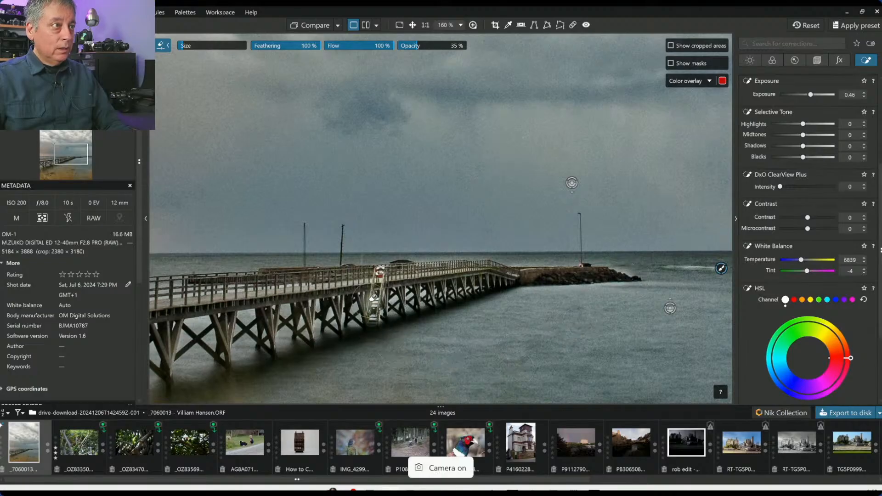
# Step: Start a new brush mask and paint over the red parts of the life ring on the pier
pyautogui.scroll(3, 801, 166)
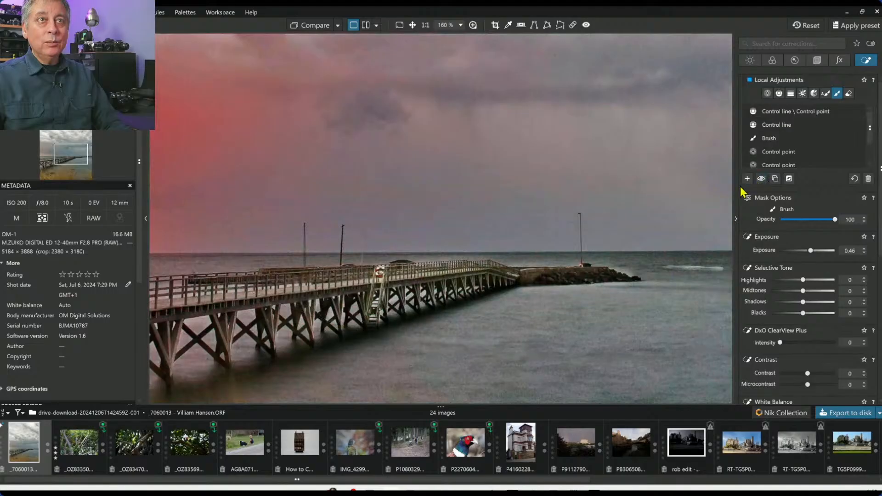
pyautogui.click(747, 178)
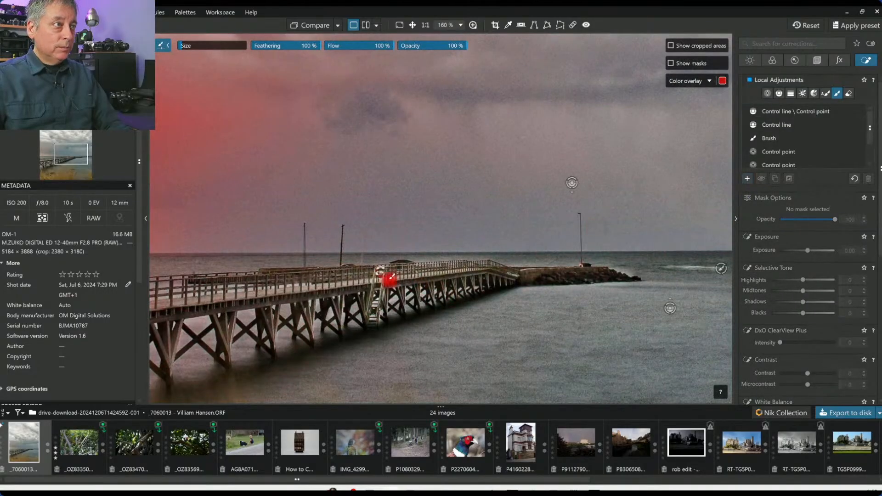
pyautogui.scroll(10, 390, 277)
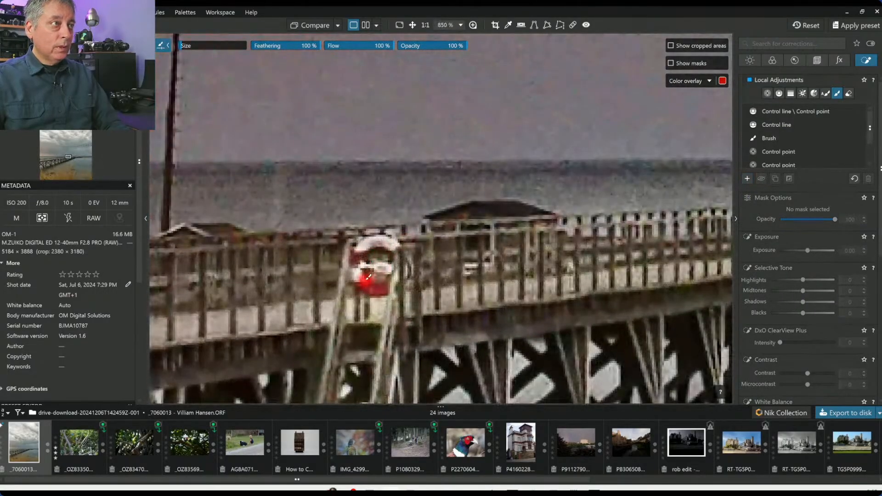
pyautogui.moveTo(379, 282)
pyautogui.mouseDown()
pyautogui.moveTo(388, 281)
pyautogui.moveTo(395, 254)
pyautogui.moveTo(358, 255)
pyautogui.moveTo(389, 247)
pyautogui.mouseUp()
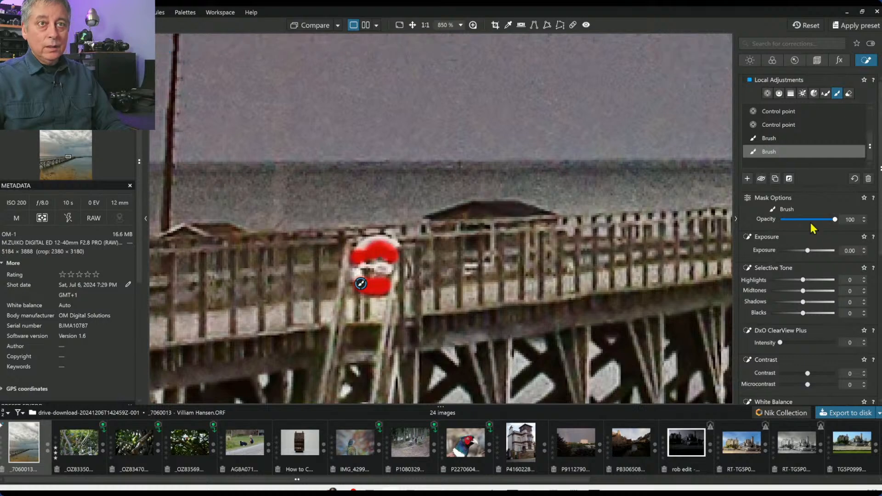
# Step: Set the life ring mask's red channel saturation to 49 and luminance to 58 in HSL
pyautogui.scroll(-5, 811, 232)
pyautogui.scroll(-3, 811, 232)
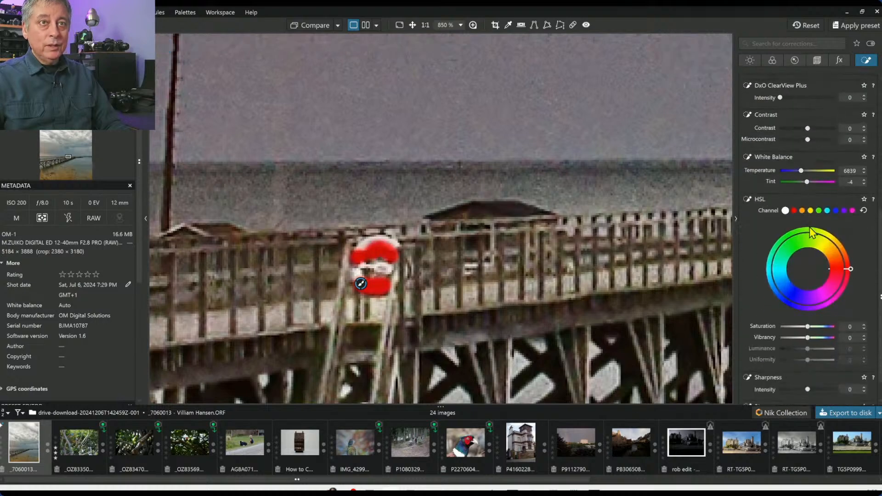
pyautogui.click(793, 211)
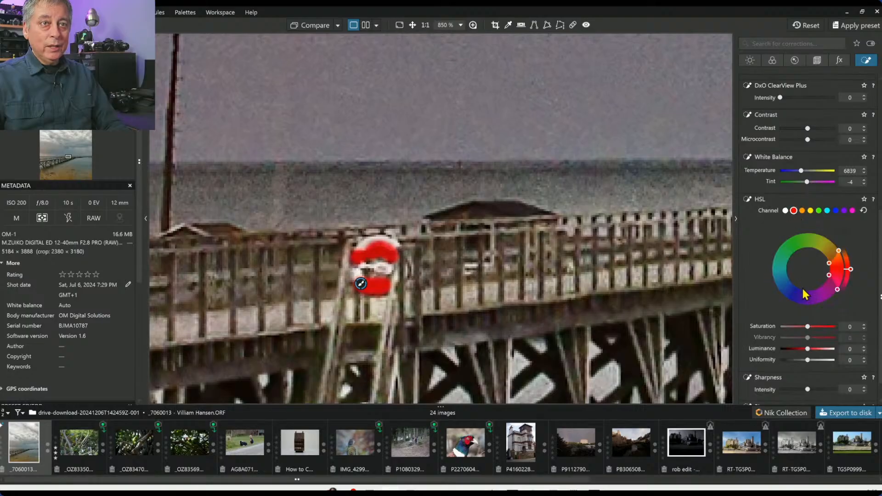
pyautogui.moveTo(808, 327); pyautogui.dragTo(824, 351)
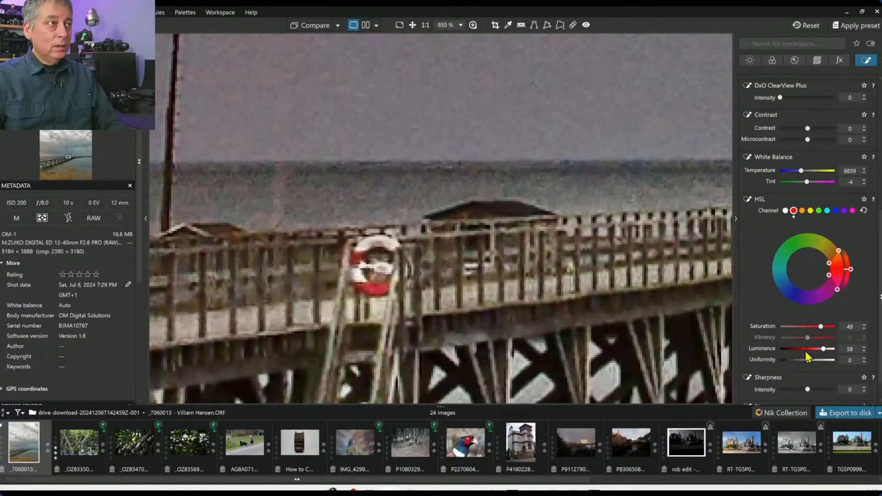
pyautogui.scroll(-3, 614, 297)
pyautogui.scroll(-2, 614, 297)
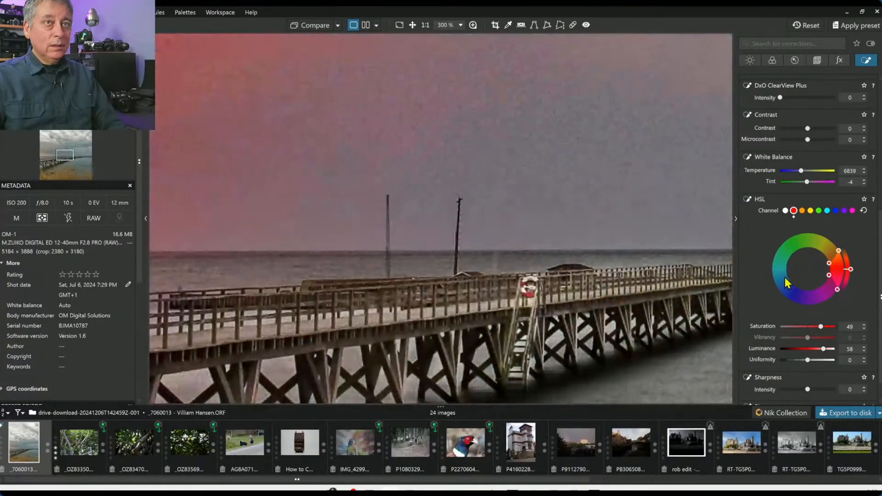
# Step: Select the wave brush mask and the pier brush mask in turn, set the eraser's opacity to 100%, and leave the masks deselected
pyautogui.scroll(1, 783, 278)
pyautogui.scroll(-4, 670, 275)
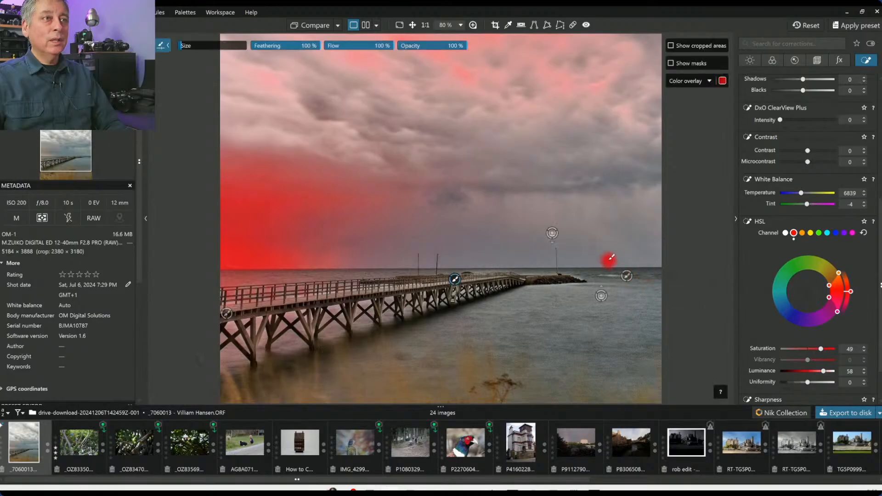
pyautogui.click(625, 277)
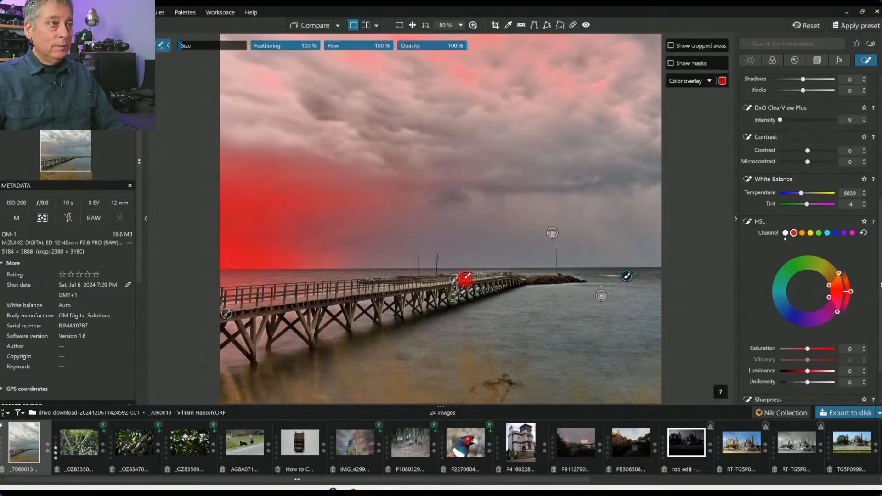
pyautogui.click(226, 313)
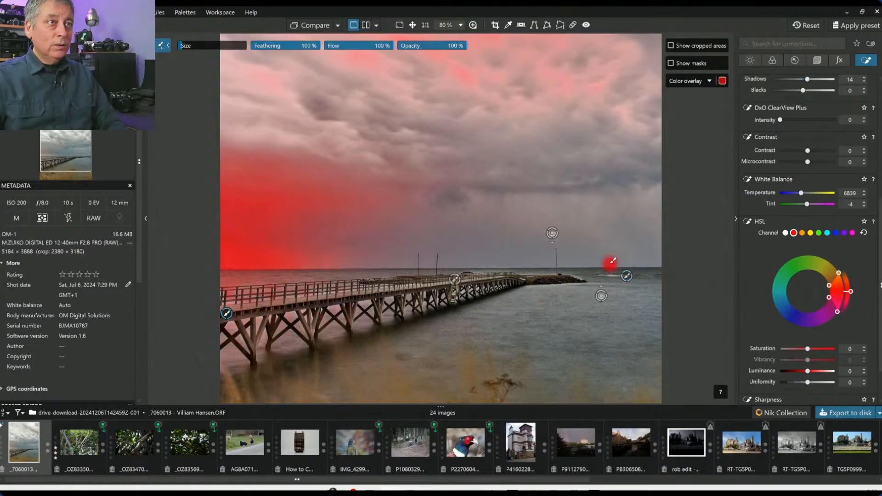
pyautogui.press('alt')
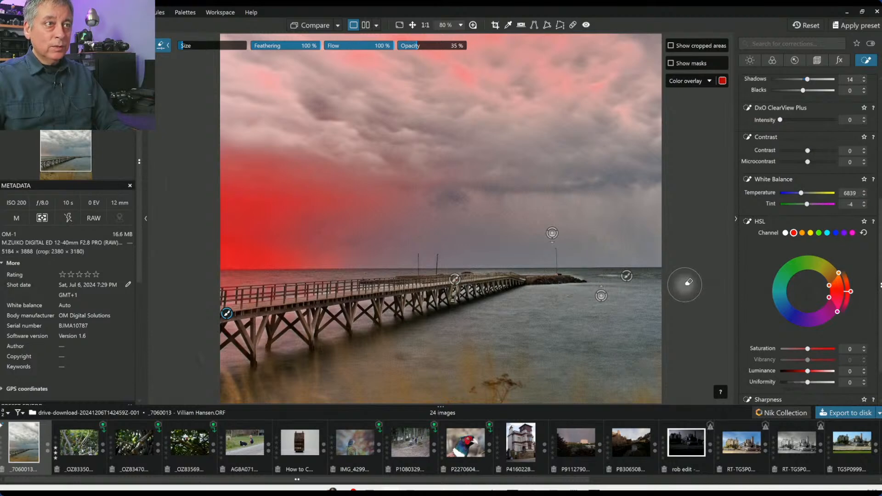
pyautogui.moveTo(414, 50); pyautogui.dragTo(480, 53)
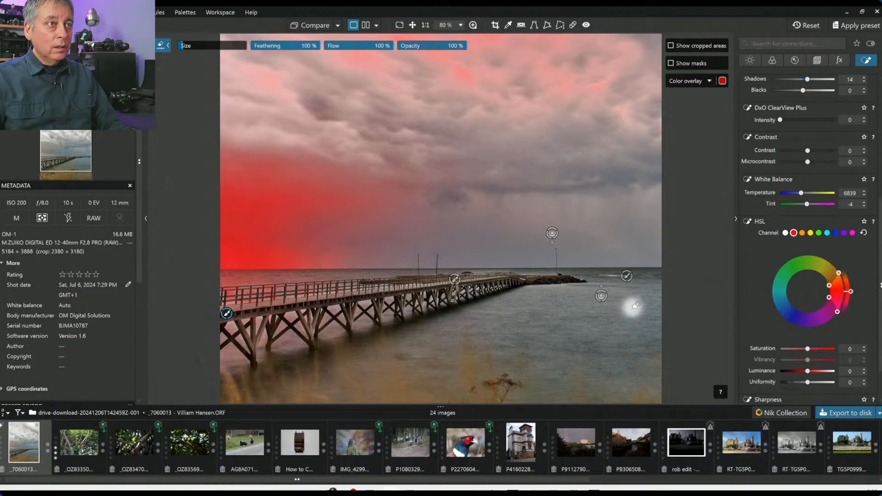
pyautogui.press('Escape')
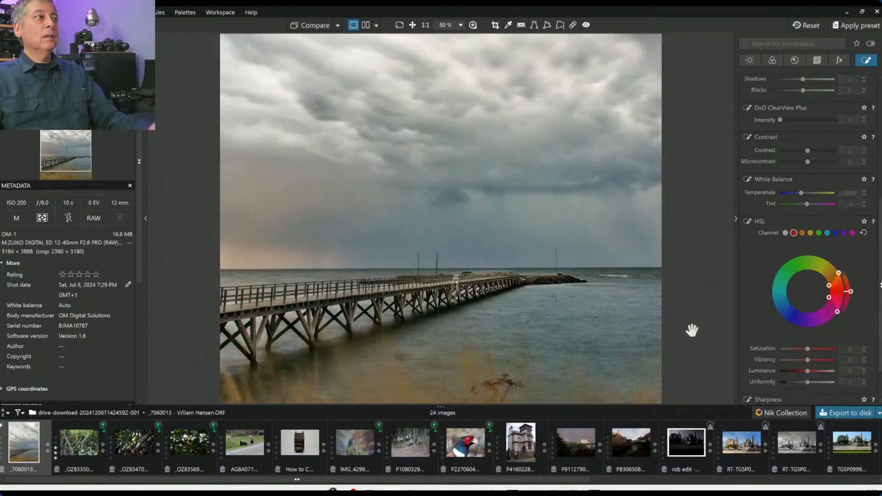
# Step: Review the local adjustment masks, examining the water's control line, the sky's control line and its subtracted point on the bright cloud
pyautogui.scroll(-2, 518, 275)
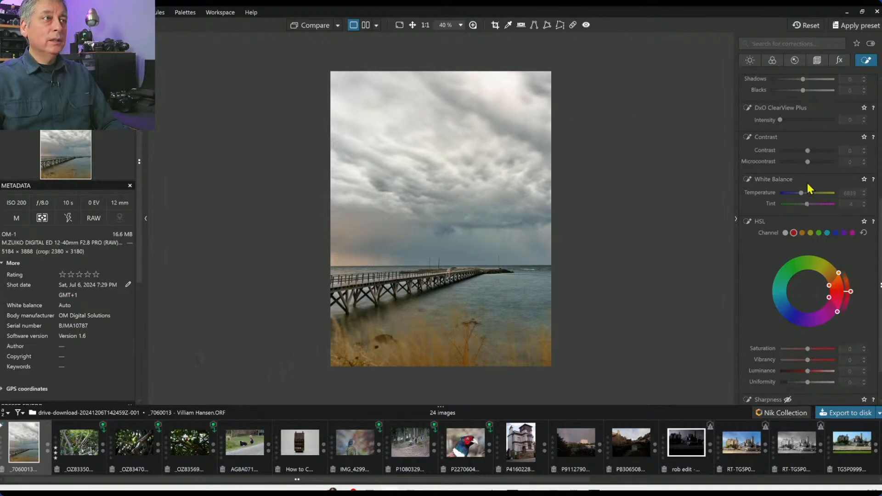
pyautogui.click(791, 136)
pyautogui.scroll(5, 790, 136)
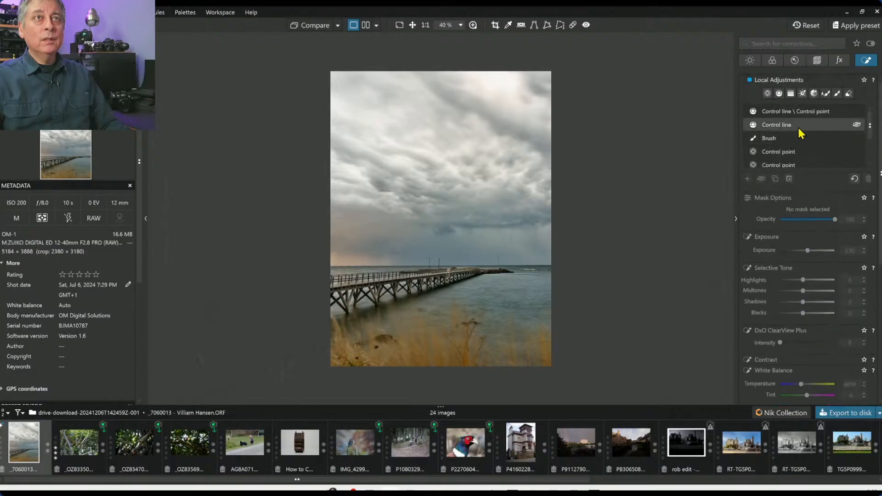
pyautogui.click(766, 128)
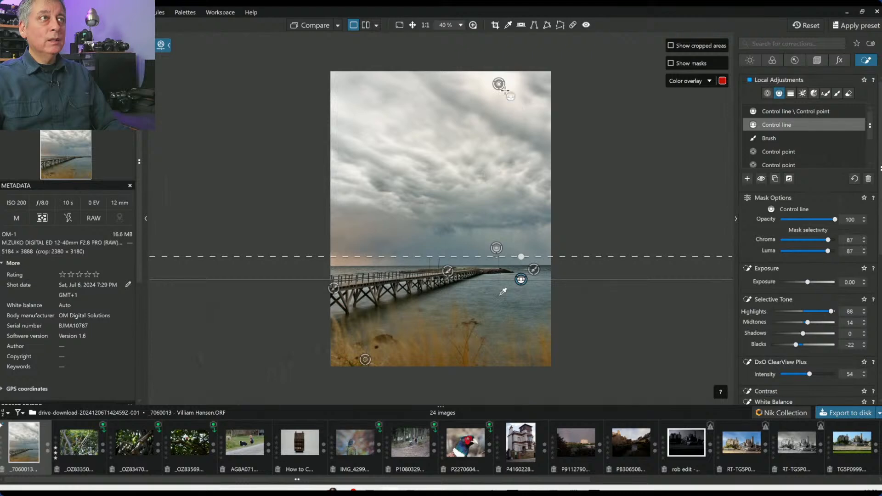
pyautogui.click(497, 252)
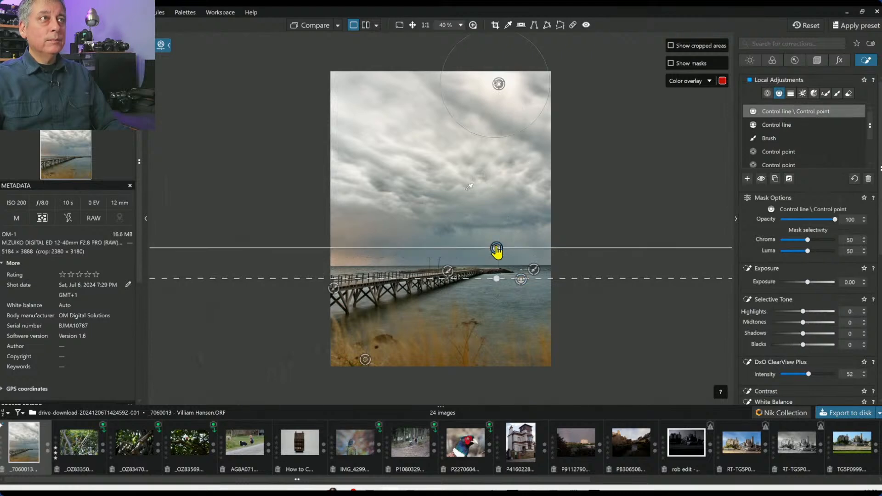
pyautogui.click(499, 85)
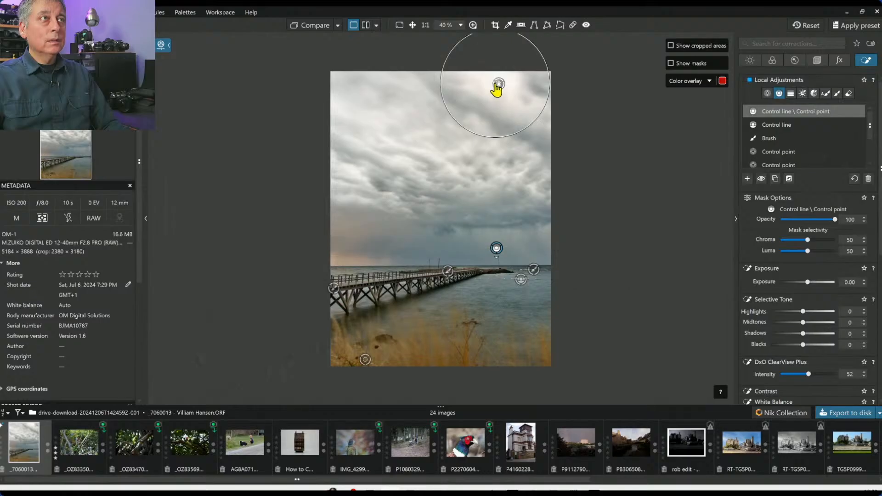
pyautogui.scroll(4, 504, 89)
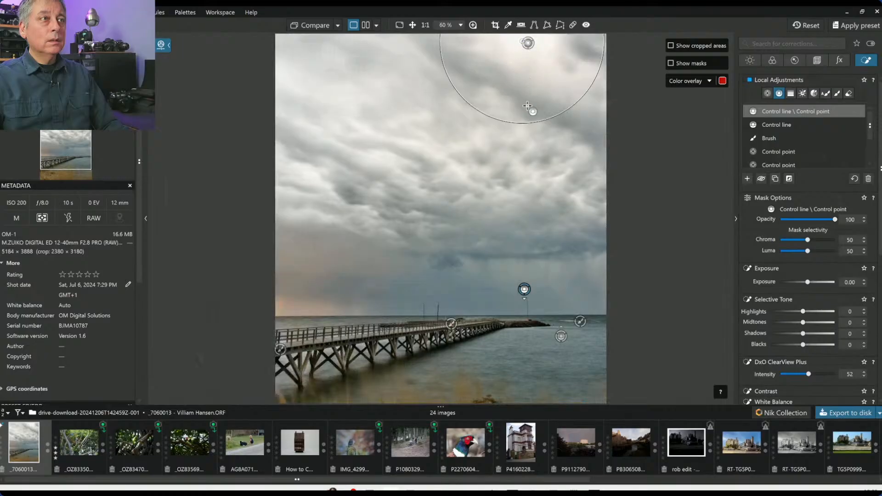
pyautogui.scroll(-4, 531, 143)
pyautogui.scroll(-2, 787, 149)
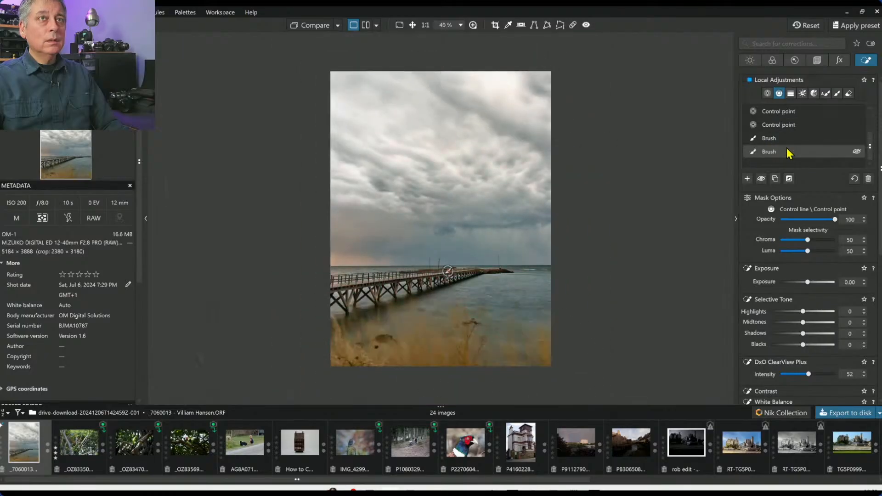
# Step: Select the control point mask covering the horizon glow and the upper bright cloud, and set its Highlights to -43
pyautogui.scroll(2, 787, 153)
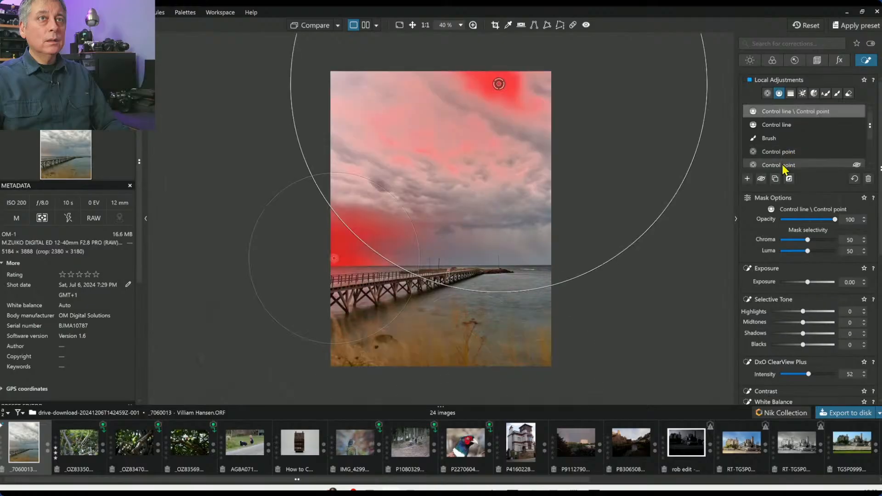
pyautogui.click(784, 166)
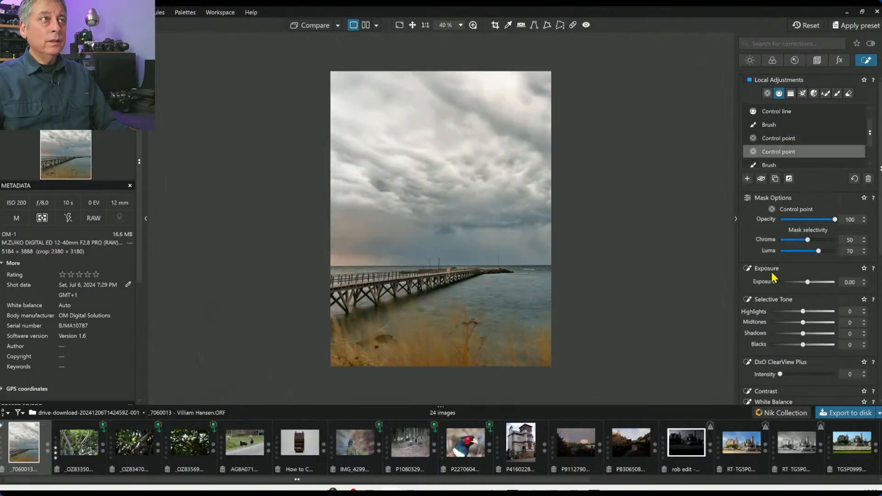
pyautogui.scroll(-3, 774, 274)
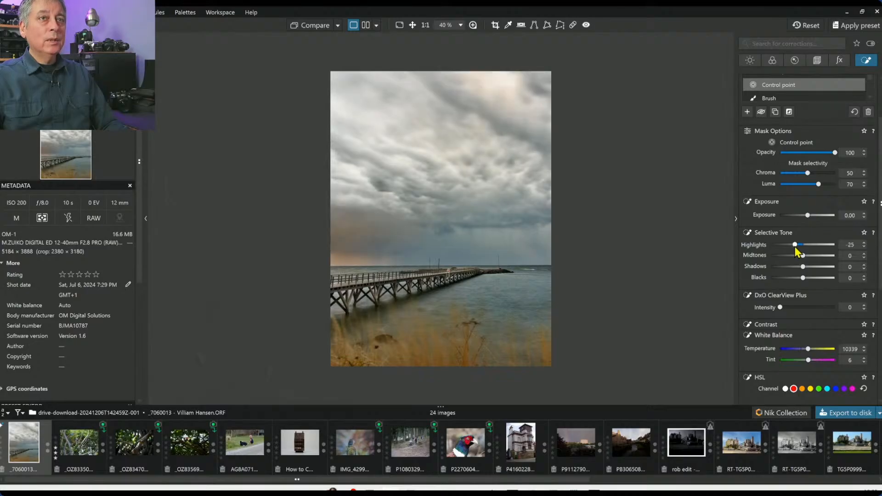
pyautogui.moveTo(795, 247); pyautogui.dragTo(790, 244)
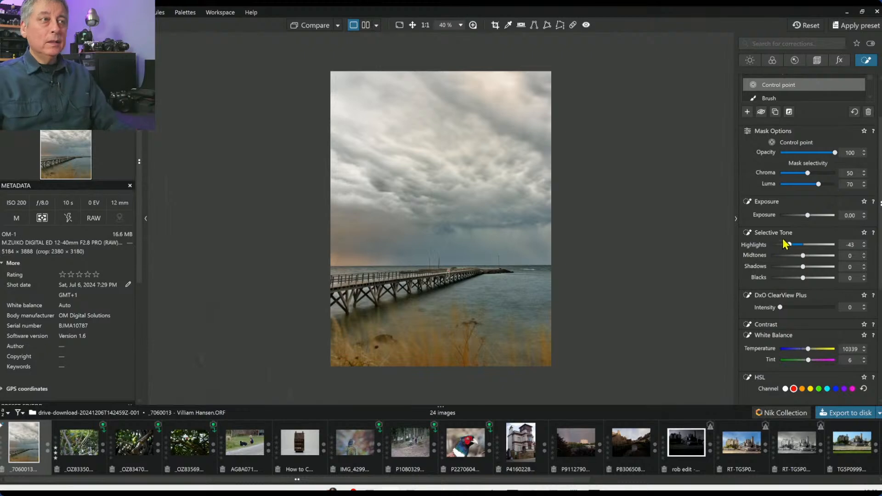
# Step: Set the whole photo's DxO Smart Lighting intensity to 48 and its exposure to 0.97
pyautogui.moveTo(754, 85)
pyautogui.click(750, 61)
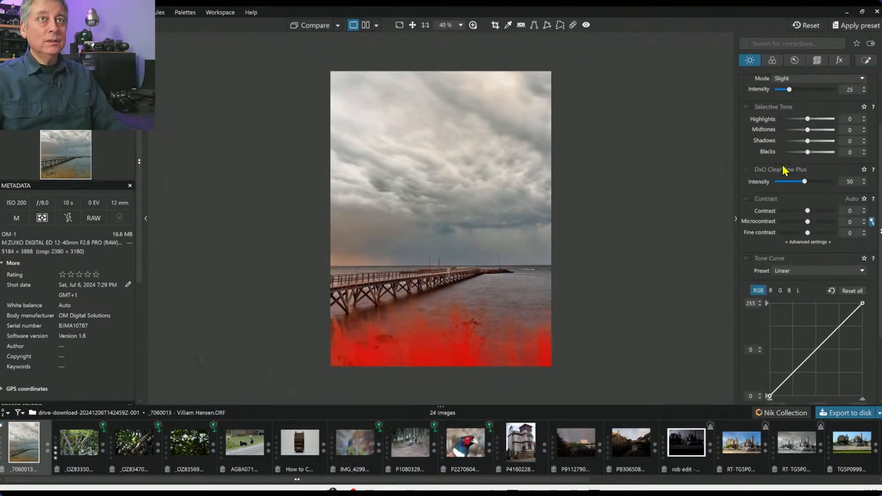
pyautogui.scroll(2, 786, 193)
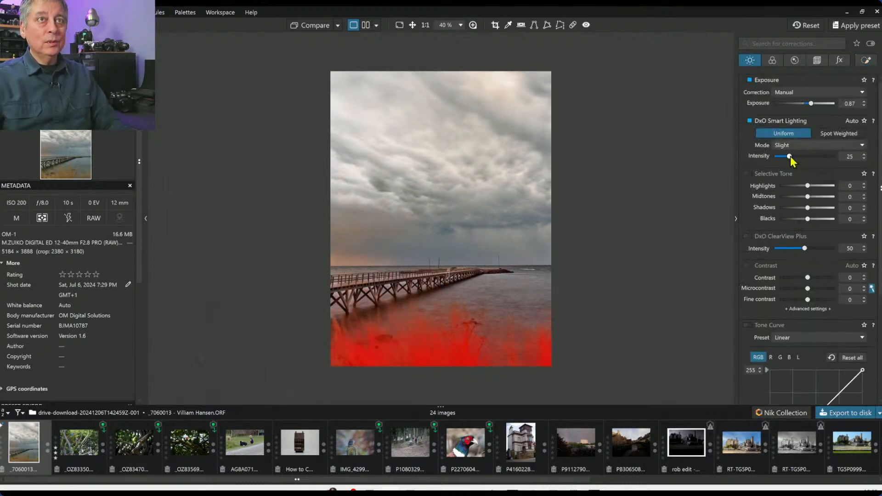
pyautogui.moveTo(790, 157); pyautogui.dragTo(803, 157)
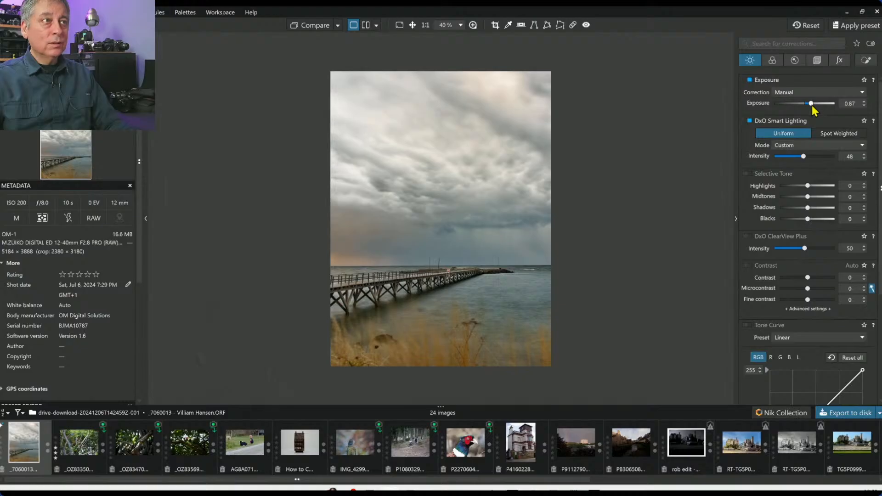
pyautogui.moveTo(811, 104); pyautogui.dragTo(813, 104)
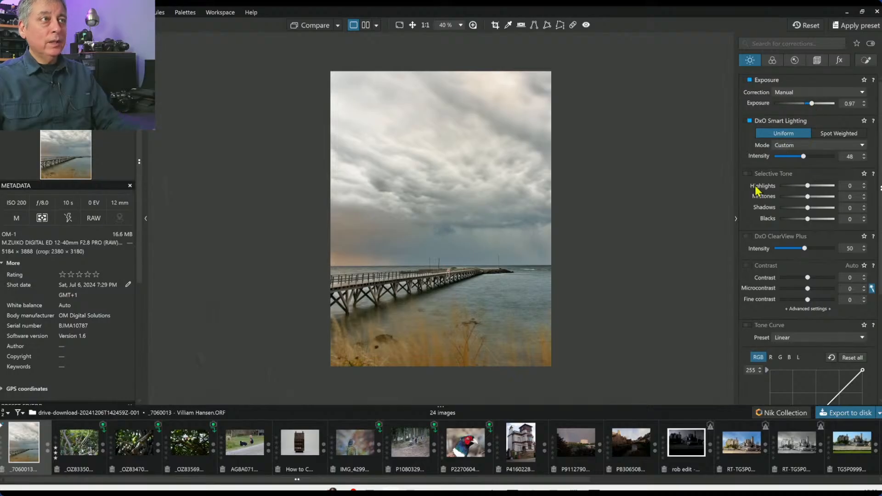
# Step: Export the photo as a JPEG with quality 95, suffix "-dxo" and Preserve color details enabled
pyautogui.click(842, 415)
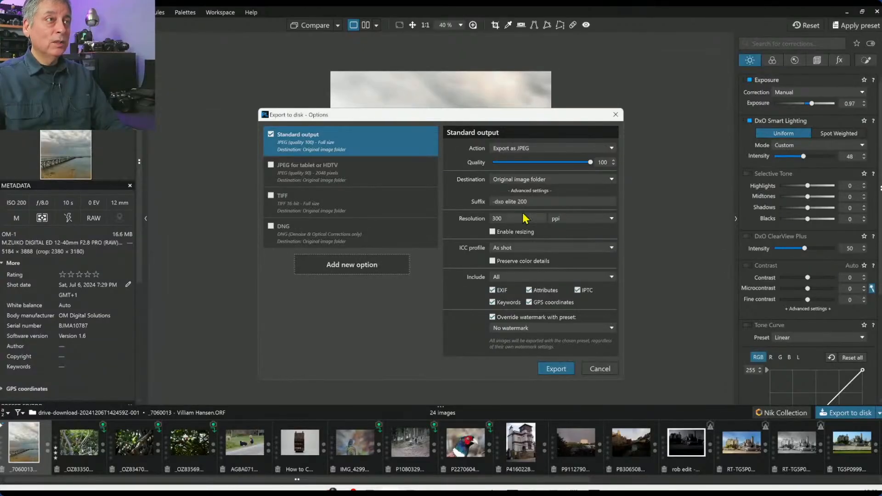
pyautogui.moveTo(505, 202); pyautogui.dragTo(551, 202)
pyautogui.press('BackSpace')
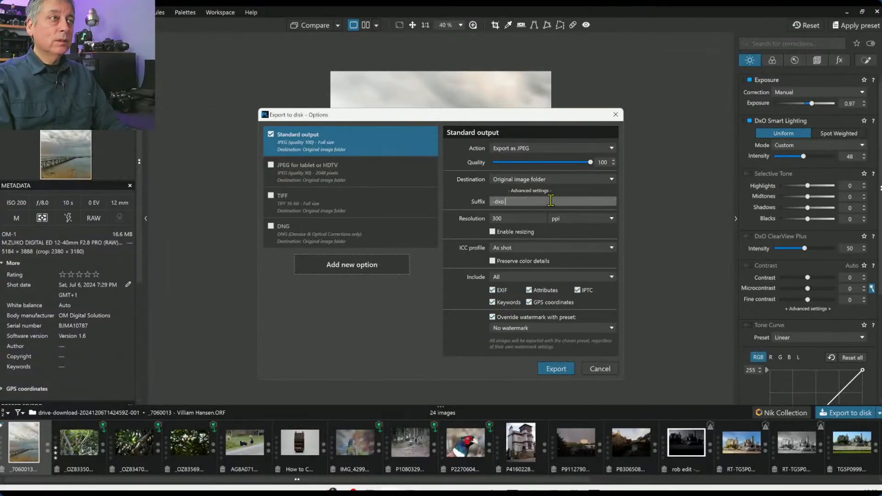
pyautogui.press('BackSpace')
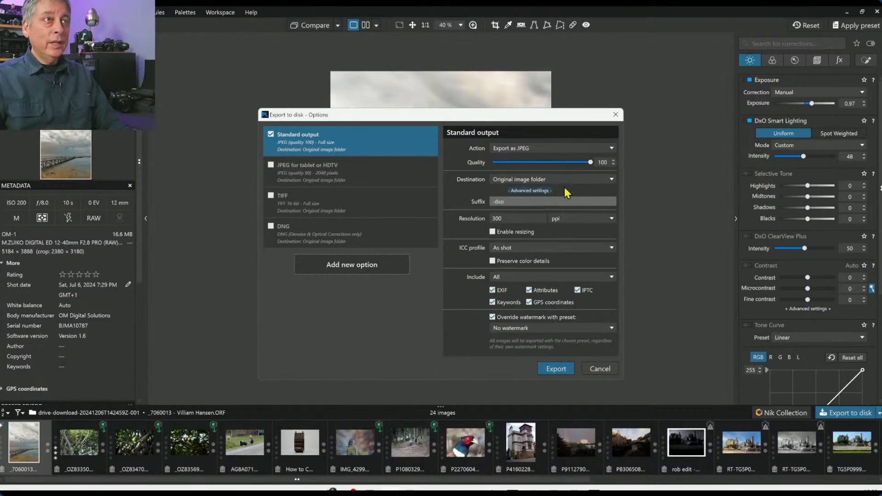
pyautogui.click(614, 165)
pyautogui.click(613, 165)
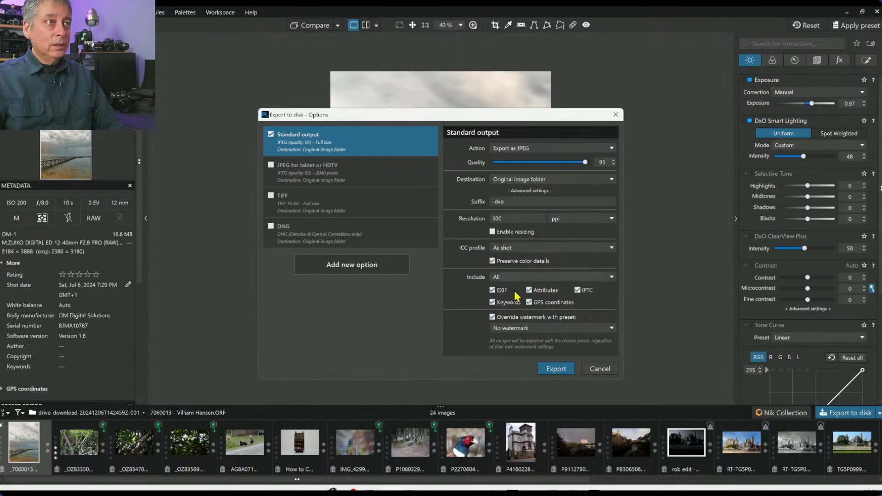
pyautogui.click(556, 368)
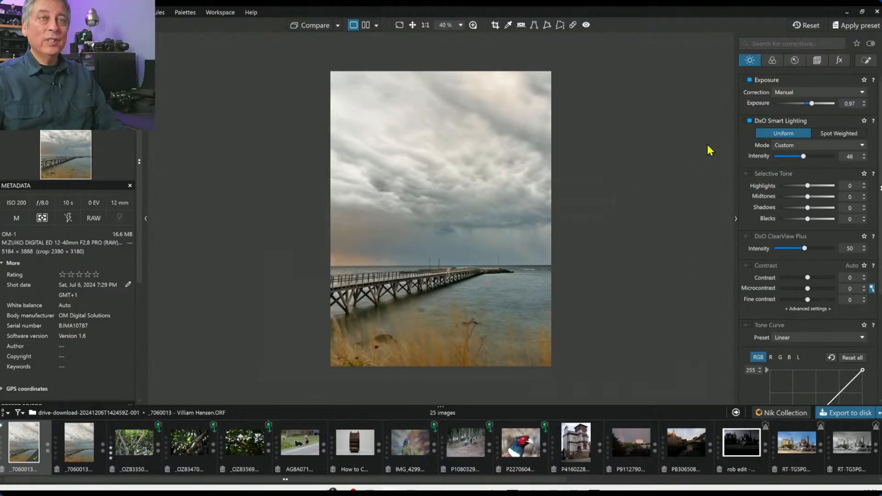
# Step: Reselect the control point mask on the upper bright cloud and horizon glow, and set its white balance temperature to 8339
pyautogui.click(866, 60)
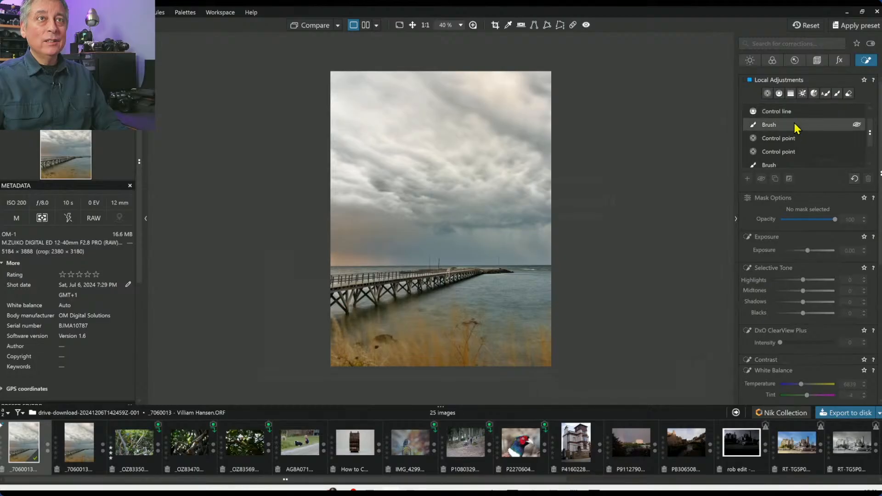
pyautogui.click(796, 112)
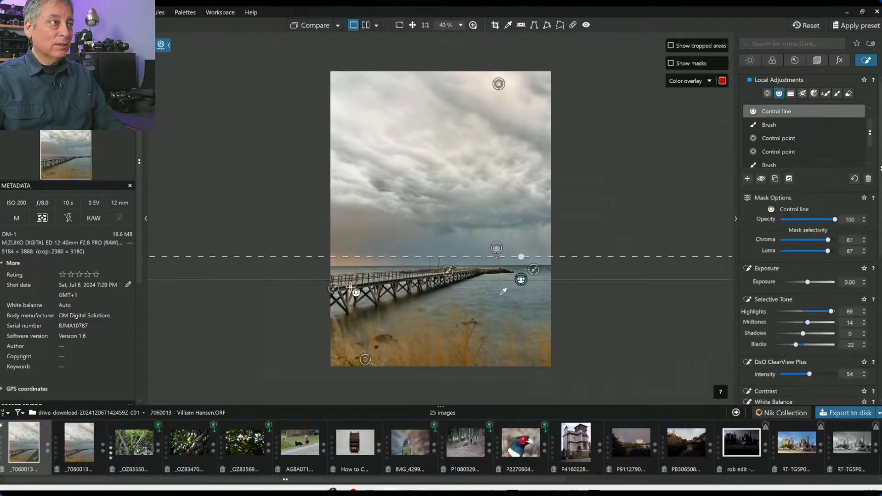
pyautogui.click(498, 85)
pyautogui.scroll(-3, 776, 312)
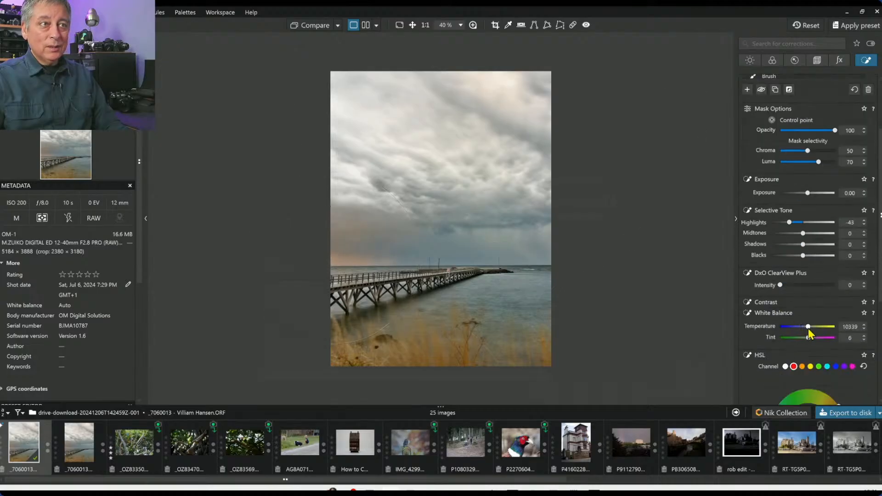
pyautogui.moveTo(809, 332); pyautogui.dragTo(808, 332)
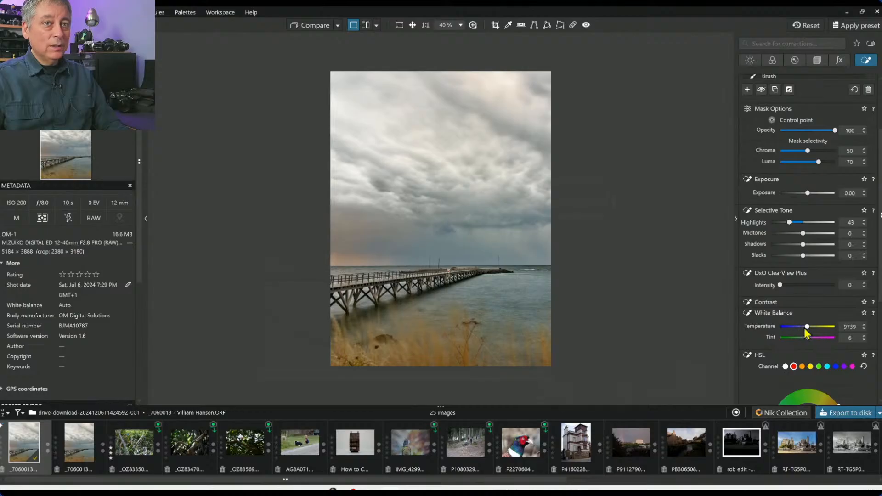
pyautogui.moveTo(807, 329); pyautogui.dragTo(805, 326)
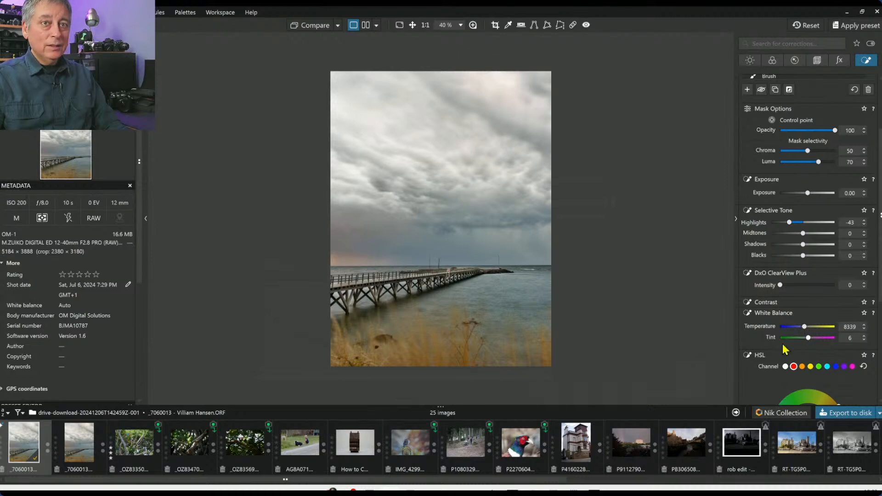
# Step: Set the cloud and glow mask's HSL saturation to -27 and vibrancy to 12 for all colour channels
pyautogui.scroll(-3, 782, 344)
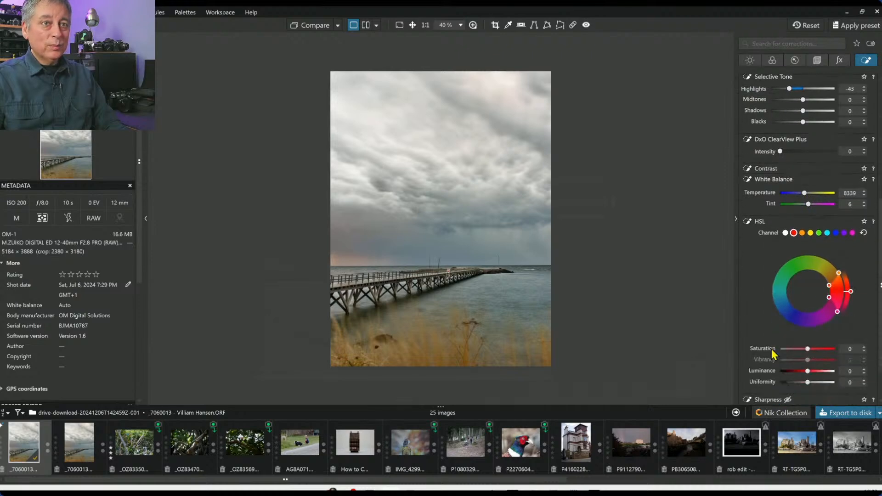
pyautogui.click(784, 233)
pyautogui.scroll(-1, 776, 328)
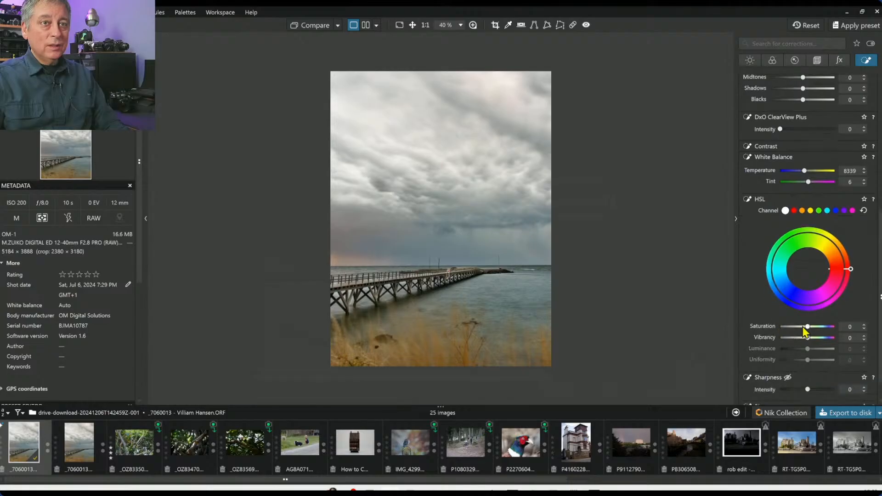
pyautogui.moveTo(807, 327)
pyautogui.mouseDown()
pyautogui.moveTo(789, 329)
pyautogui.moveTo(812, 340)
pyautogui.mouseUp()
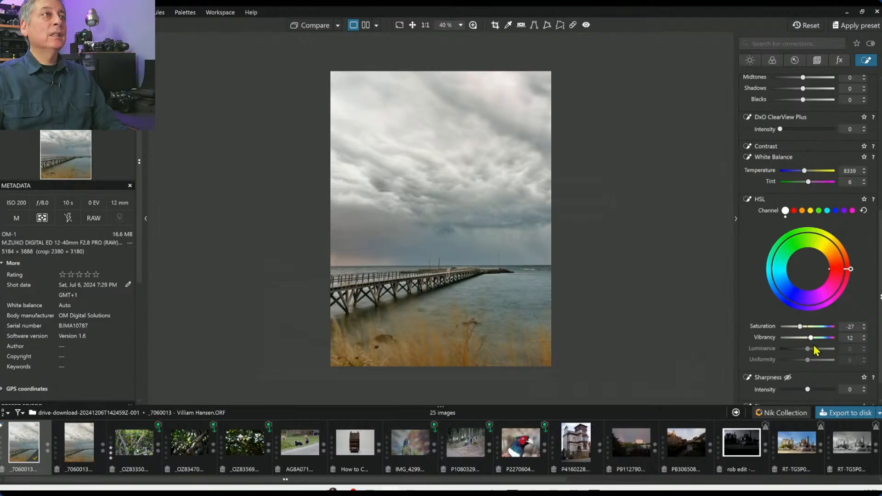
# Step: Export the revised photo again with the same standard JPEG output options
pyautogui.click(820, 413)
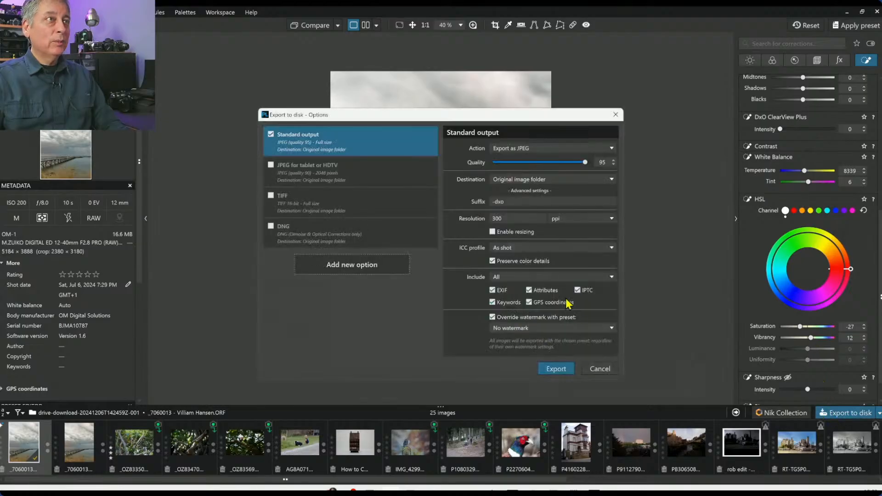
pyautogui.click(570, 368)
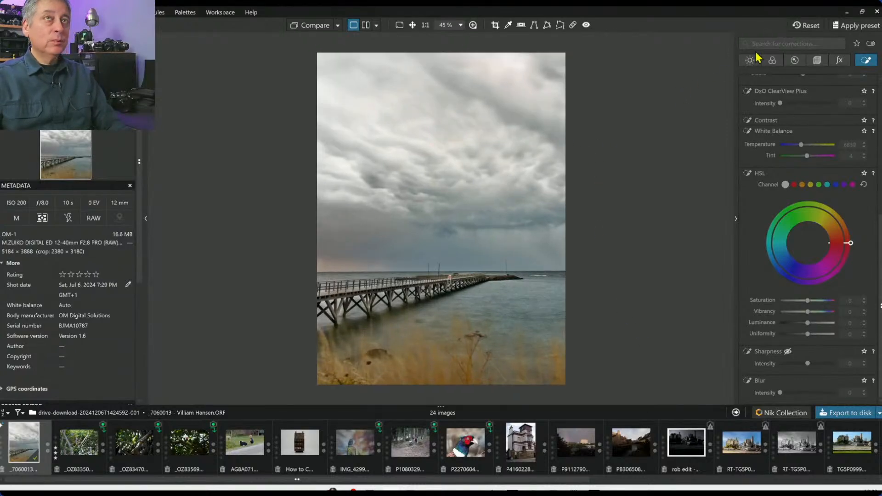
# Step: Reset all corrections on the RAW photo and show it in the side-by-side comparison view with the side palettes hidden
pyautogui.click(805, 25)
pyautogui.scroll(-5, 449, 195)
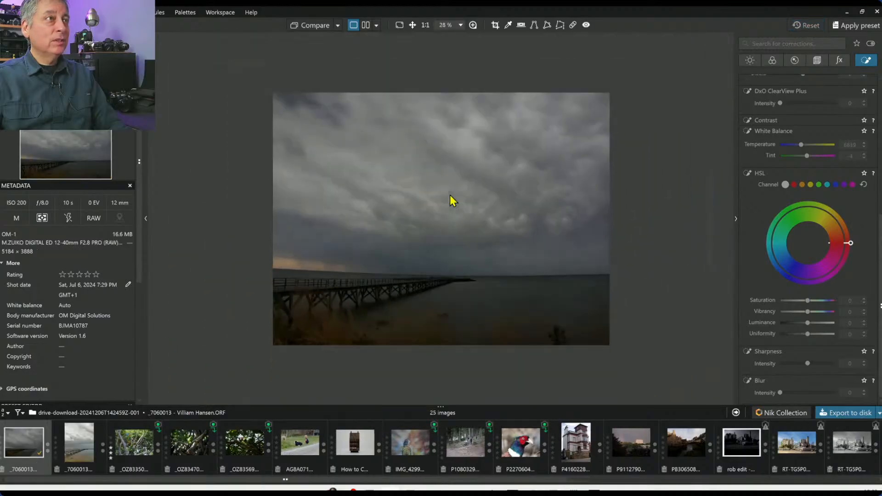
pyautogui.click(365, 25)
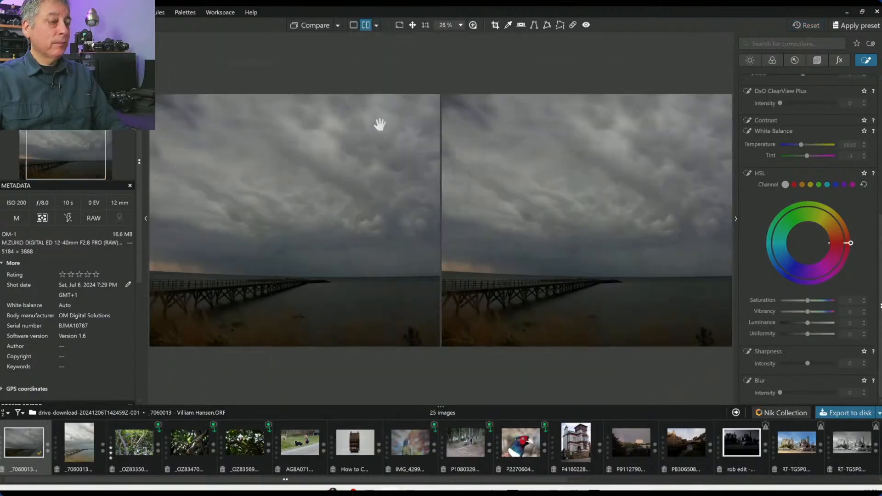
pyautogui.press('Tab')
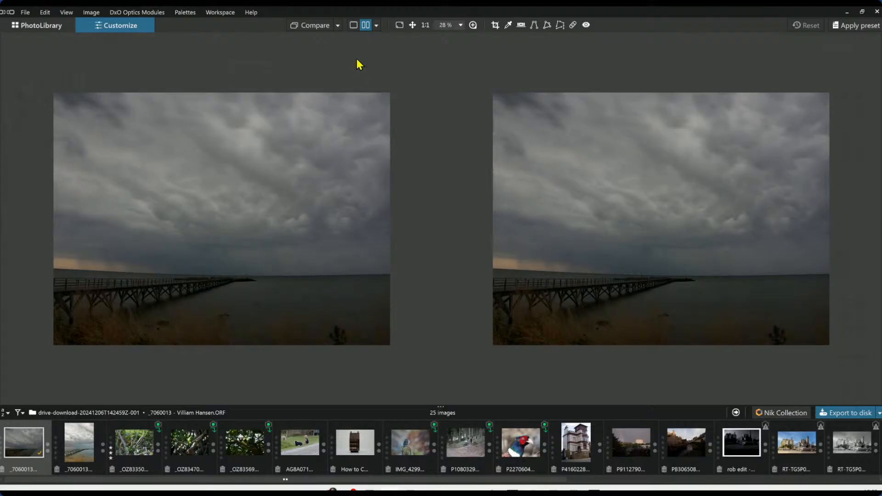
# Step: Compare the exported "-dxo" JPEG standard output with the uncorrected RAW photo, enlarging both to similar sizes
pyautogui.click(338, 26)
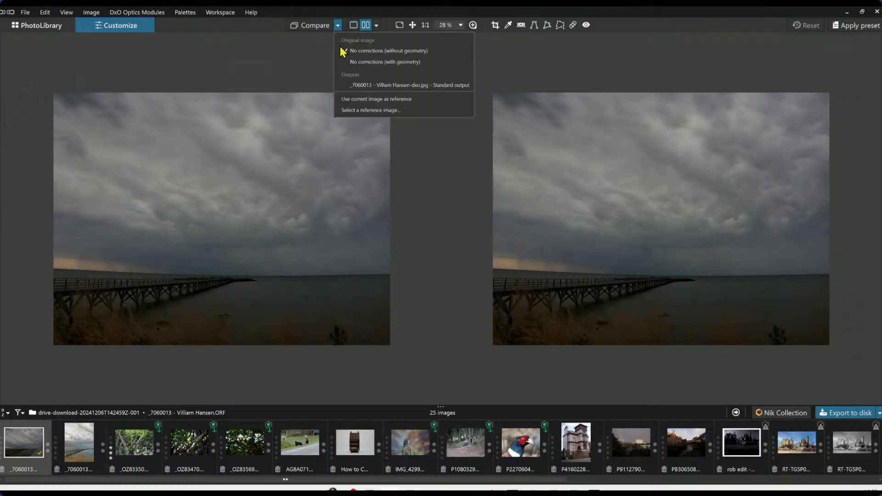
pyautogui.click(363, 89)
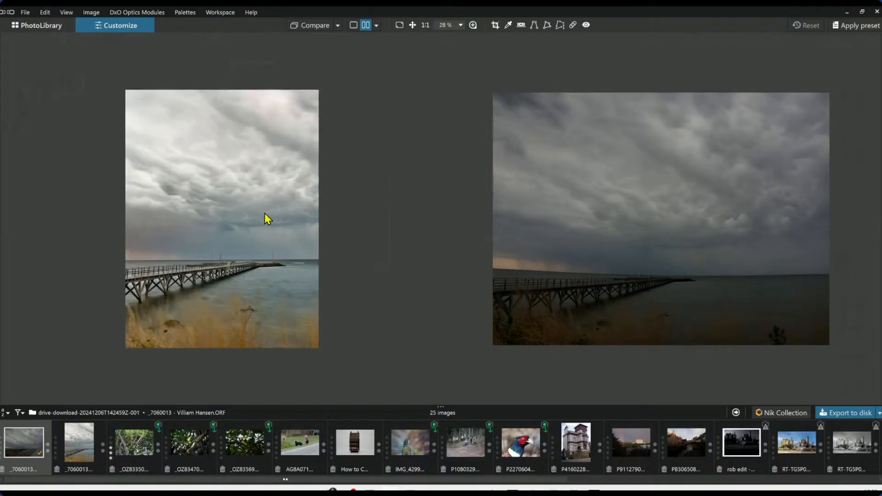
pyautogui.scroll(3, 556, 249)
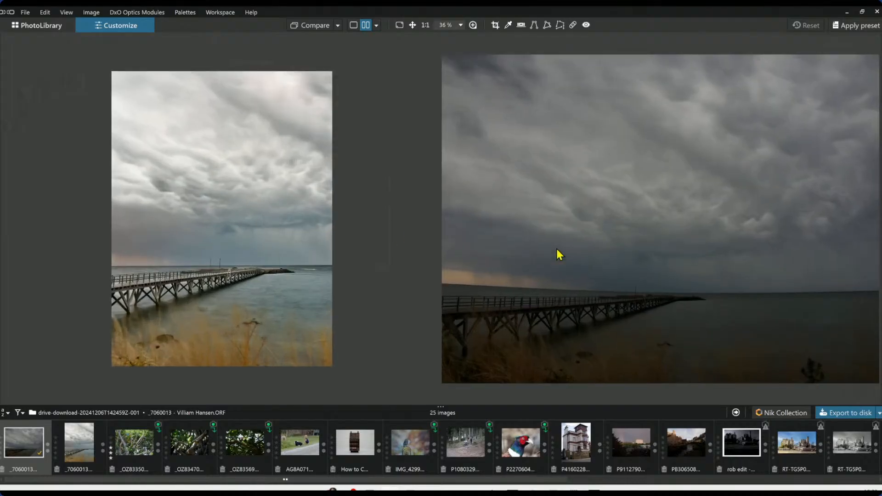
pyautogui.scroll(-2, 556, 248)
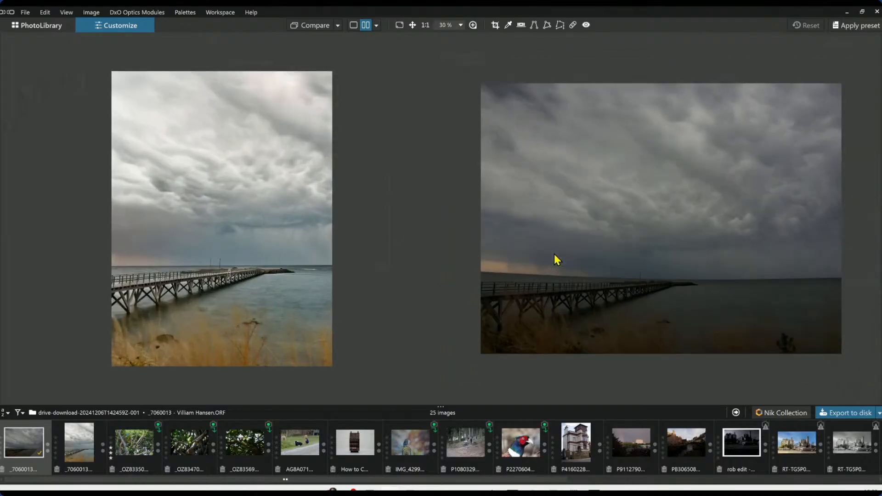
pyautogui.scroll(1, 554, 255)
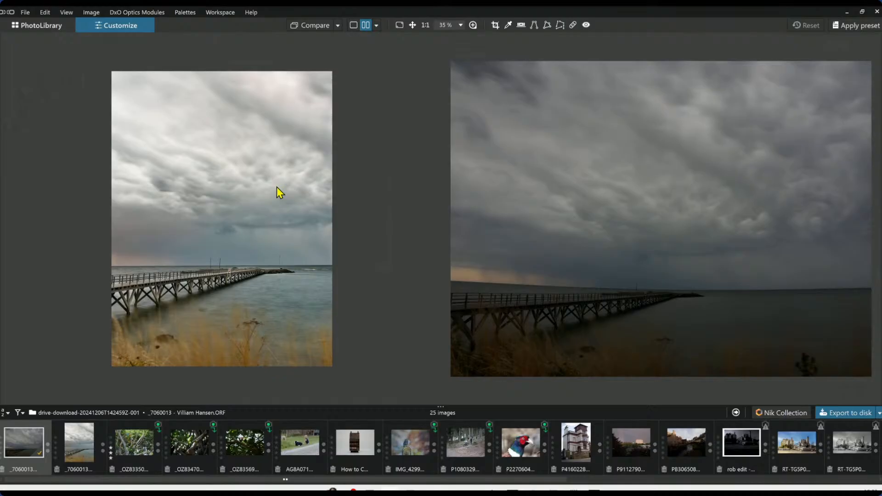
# Step: Change the comparison layout to Split view left / right to examine the exported JPEG against the RAW photo
pyautogui.click(354, 25)
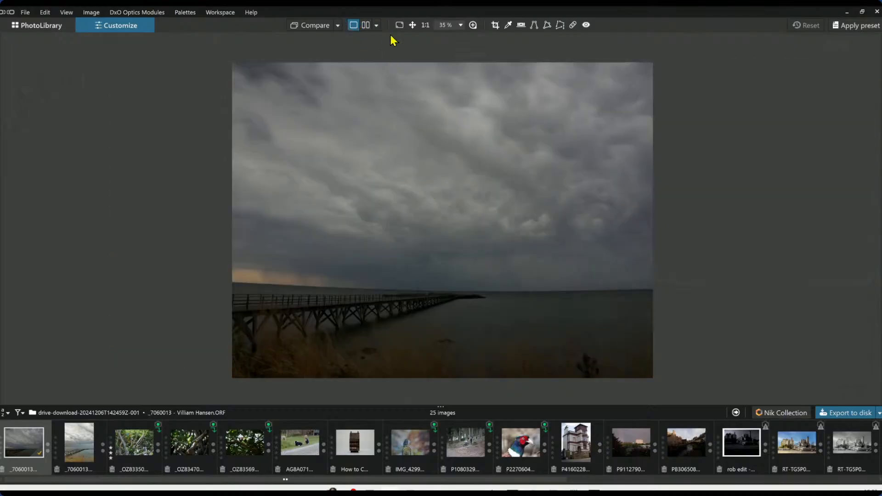
pyautogui.click(377, 25)
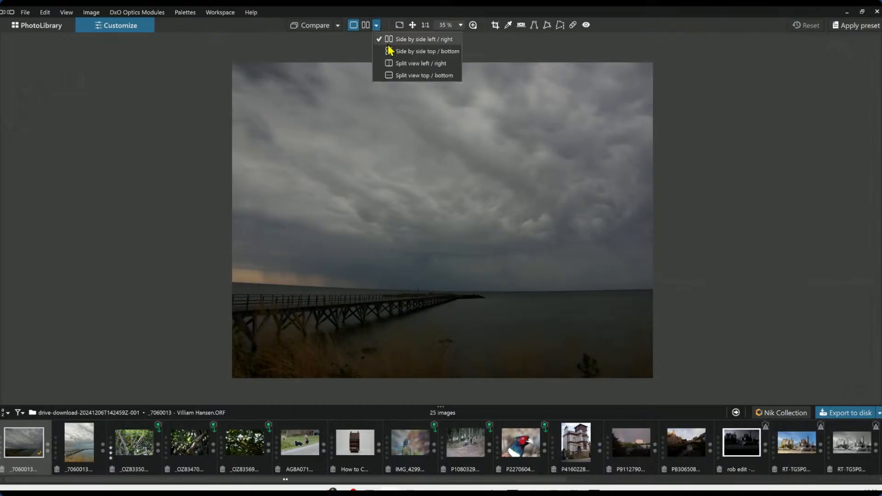
pyautogui.click(394, 64)
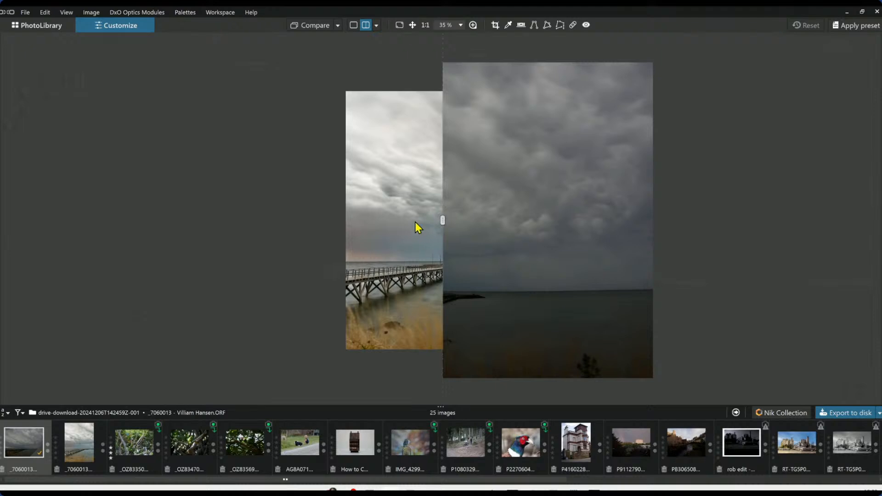
pyautogui.scroll(1, 442, 223)
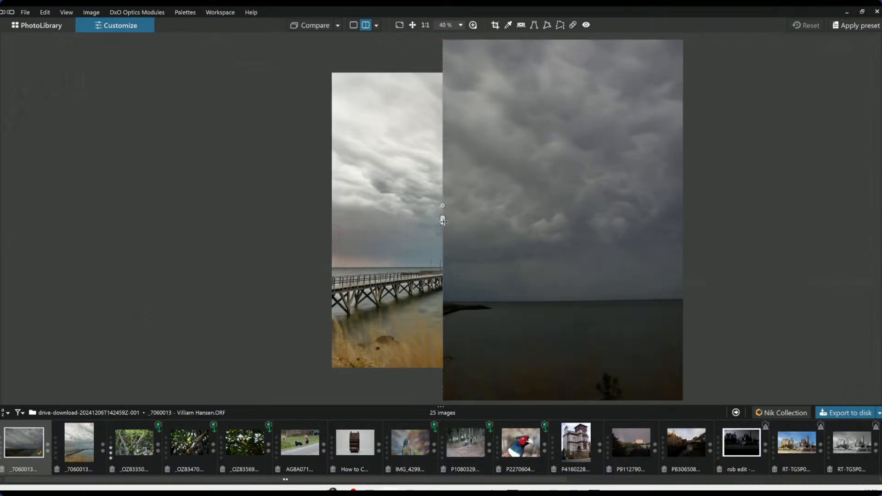
# Step: Sweep the split divider across the exported JPEG and the uncorrected RAW pier photo, including in full-screen view, to compare them
pyautogui.moveTo(443, 221); pyautogui.dragTo(676, 209)
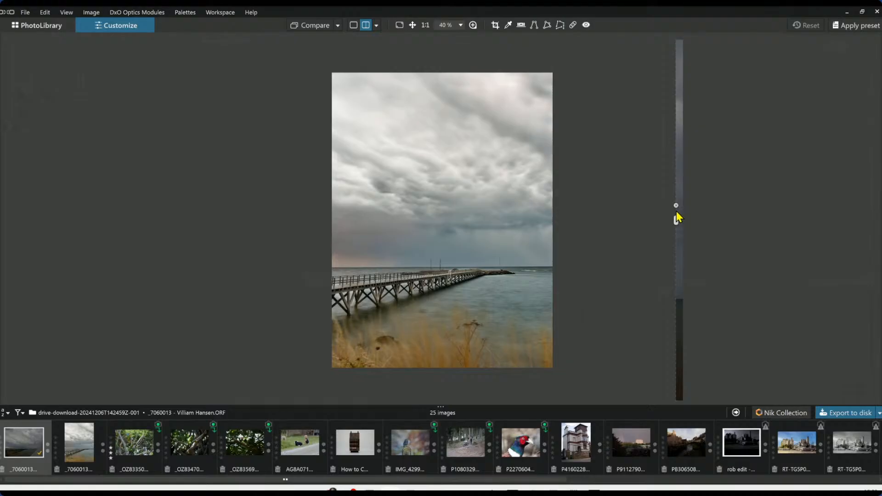
pyautogui.moveTo(675, 214); pyautogui.dragTo(606, 216)
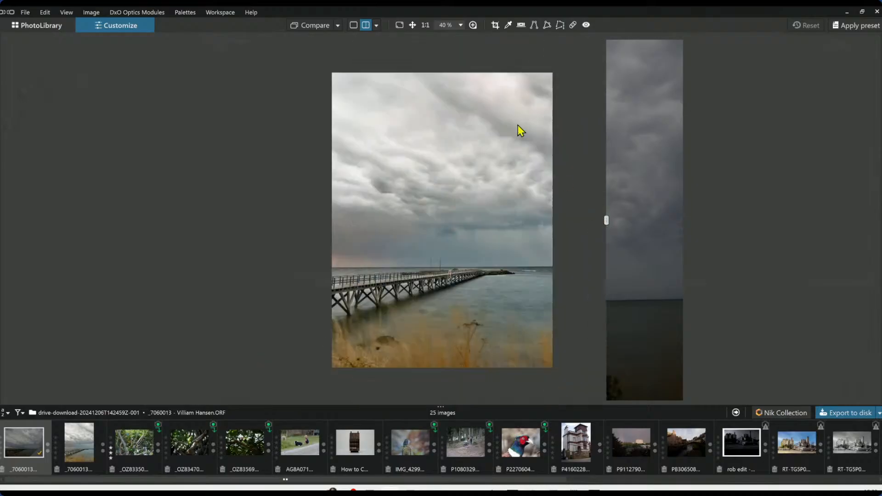
pyautogui.click(399, 25)
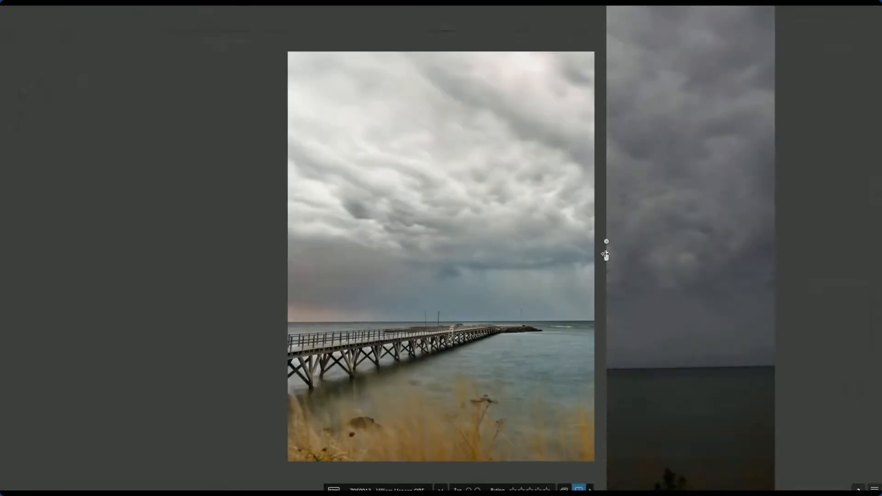
pyautogui.moveTo(605, 254); pyautogui.dragTo(9, 211)
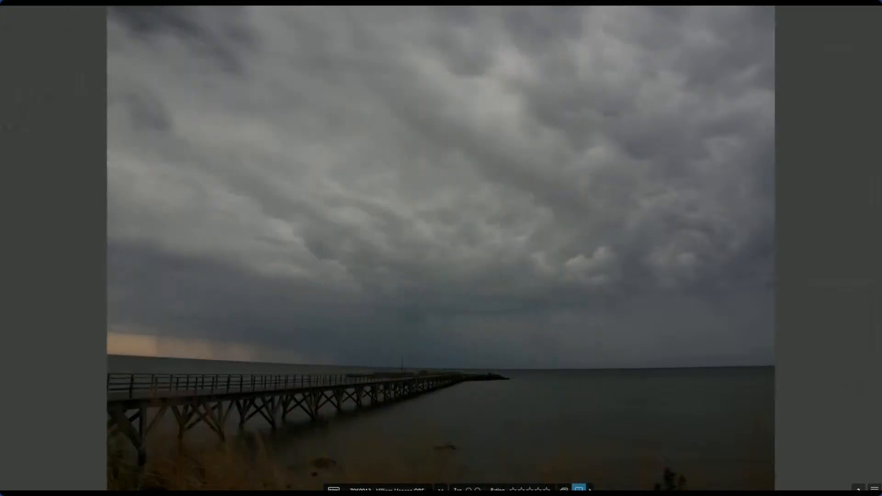
pyautogui.moveTo(9, 210); pyautogui.dragTo(777, 213)
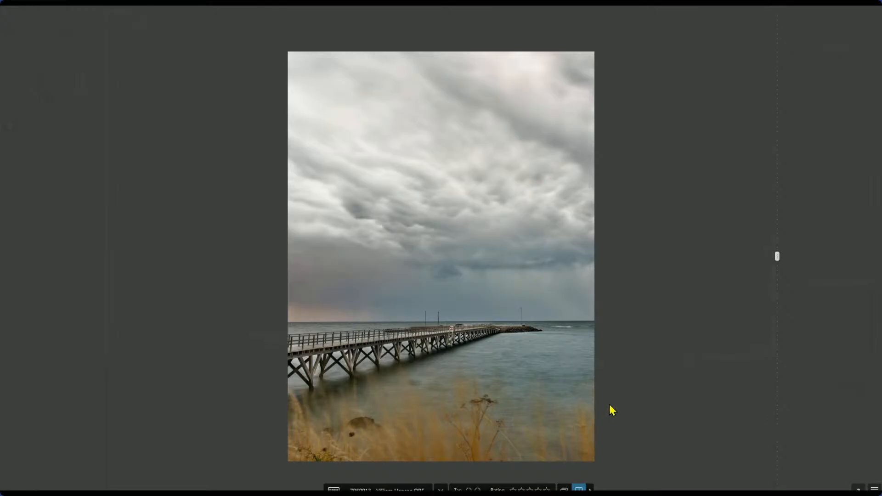
pyautogui.press('F11')
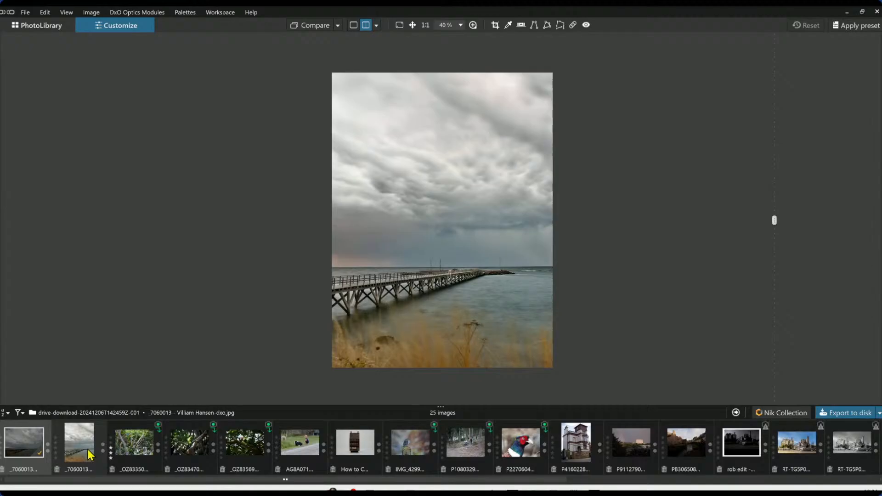
# Step: Open the _OZ83350 photo of several parrots in a tree and switch the viewer to single-image view
pyautogui.click(123, 455)
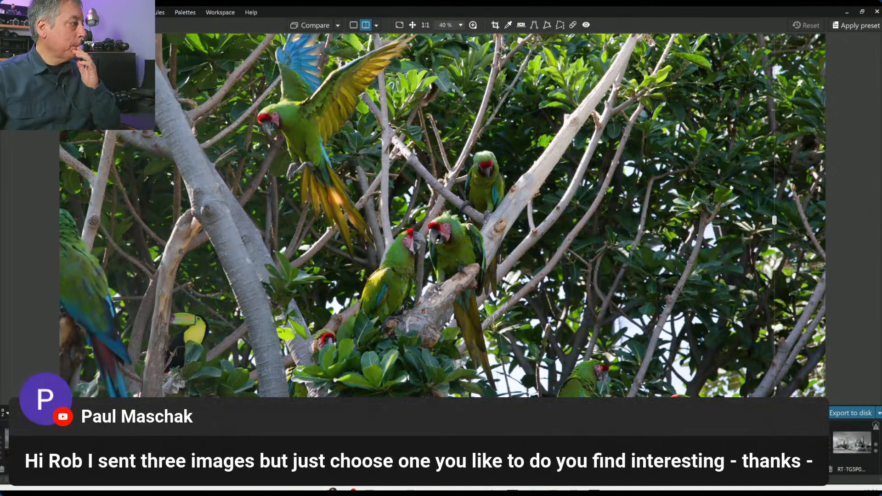
pyautogui.scroll(-3, 403, 336)
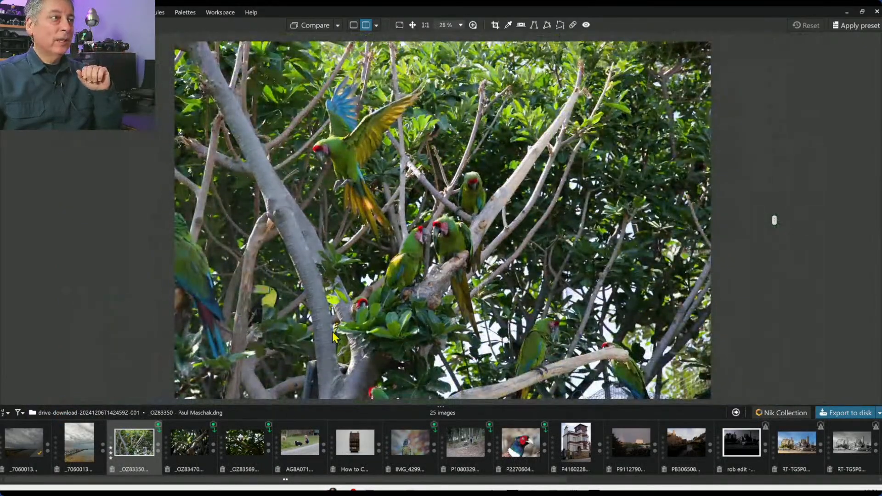
pyautogui.scroll(-1, 377, 345)
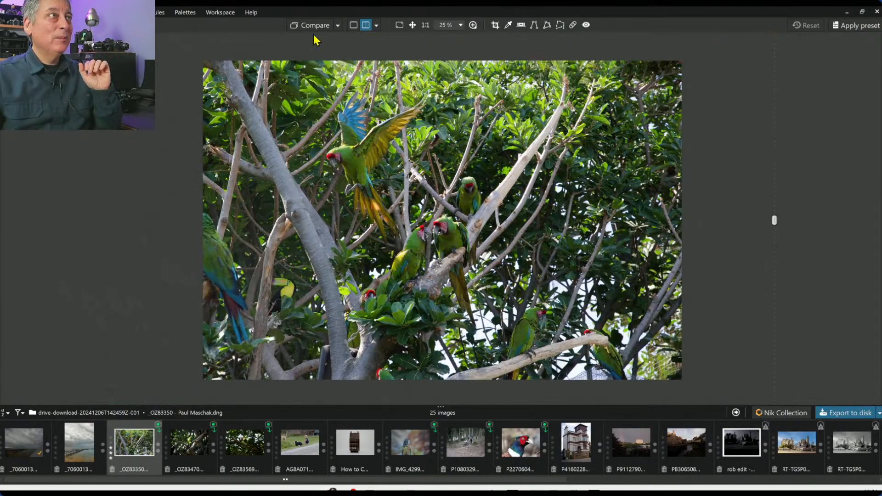
pyautogui.click(353, 24)
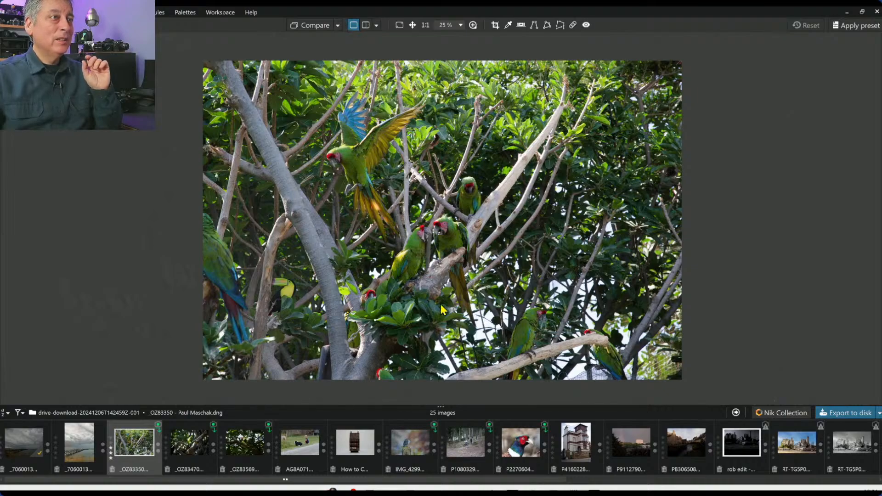
# Step: Look through the _OZ83470 and _OZ83569 parrot photos and return to _OZ83350
pyautogui.click(190, 440)
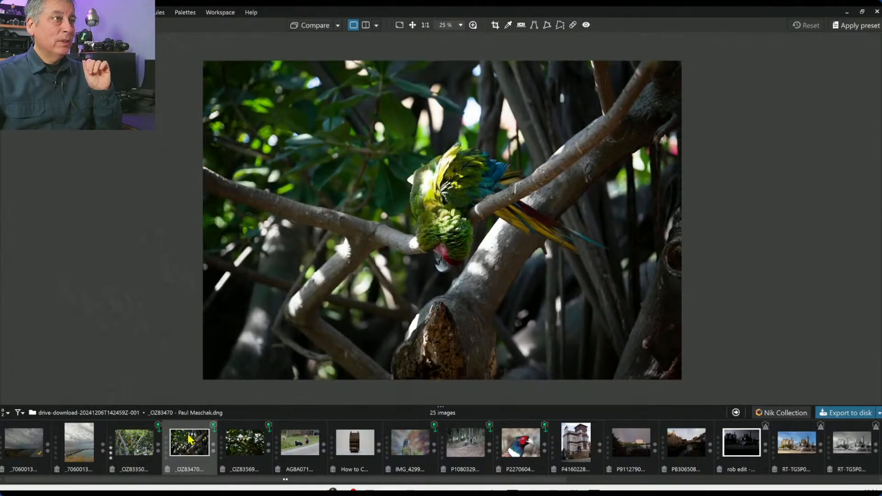
pyautogui.click(249, 446)
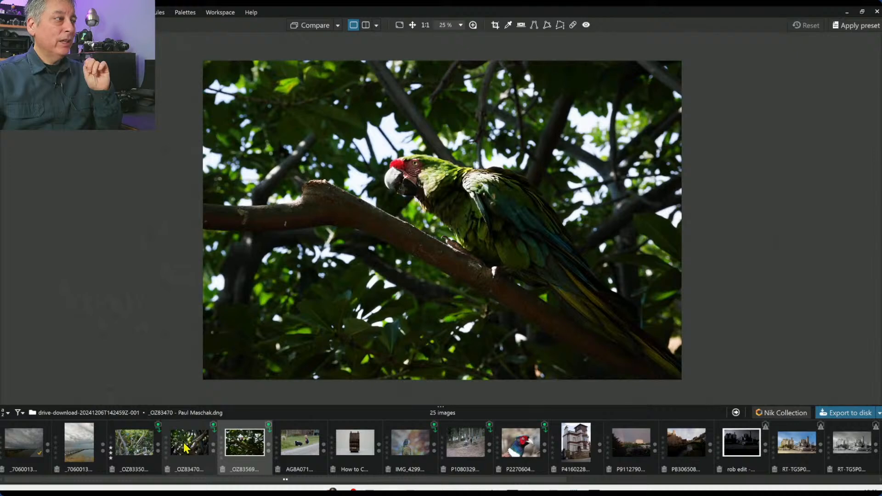
pyautogui.click(149, 448)
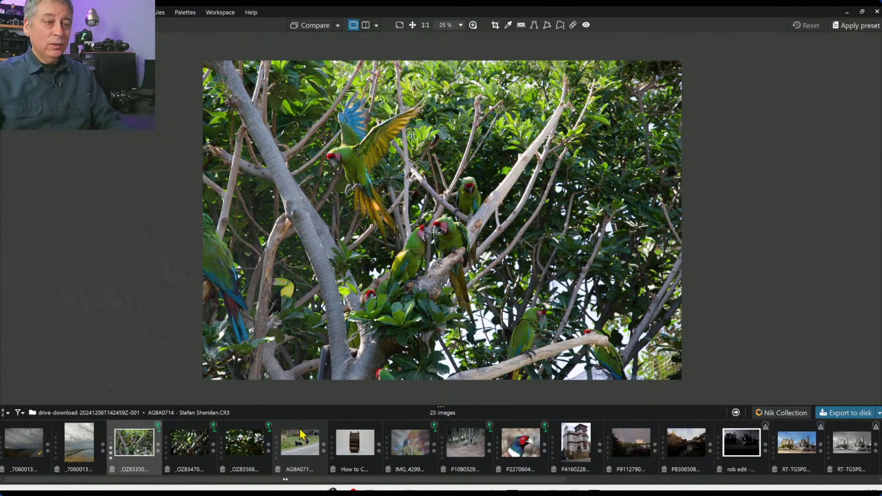
# Step: Show the side palettes and install the DxO Optics Module for the Nikon Z8 + Nikkor Z 24-120mm F4 S (RAW)
pyautogui.press('Tab')
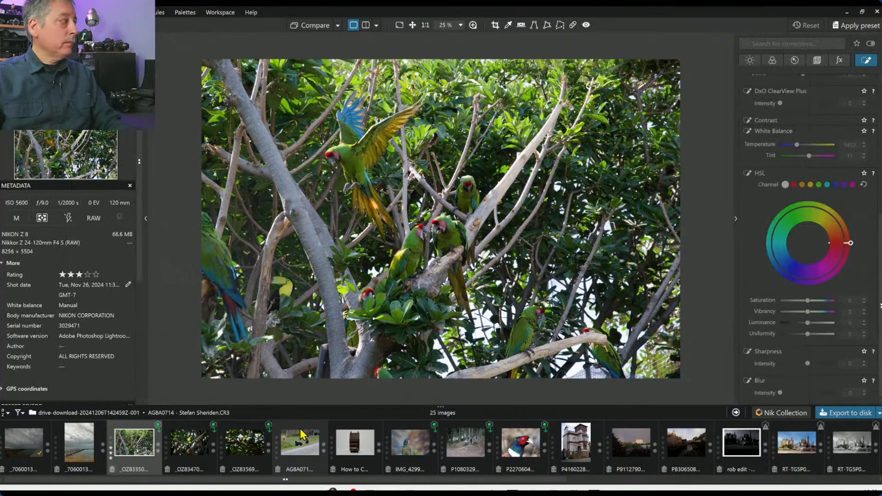
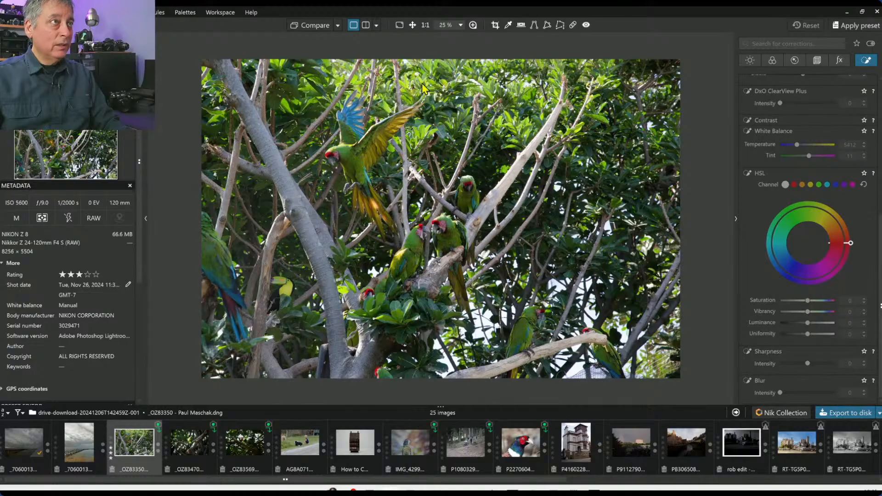
pyautogui.press('c')
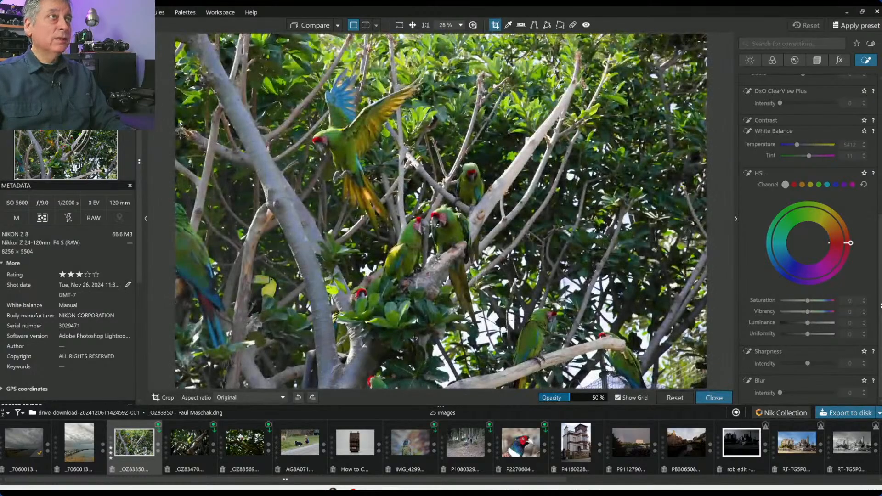
pyautogui.scroll(5, 765, 155)
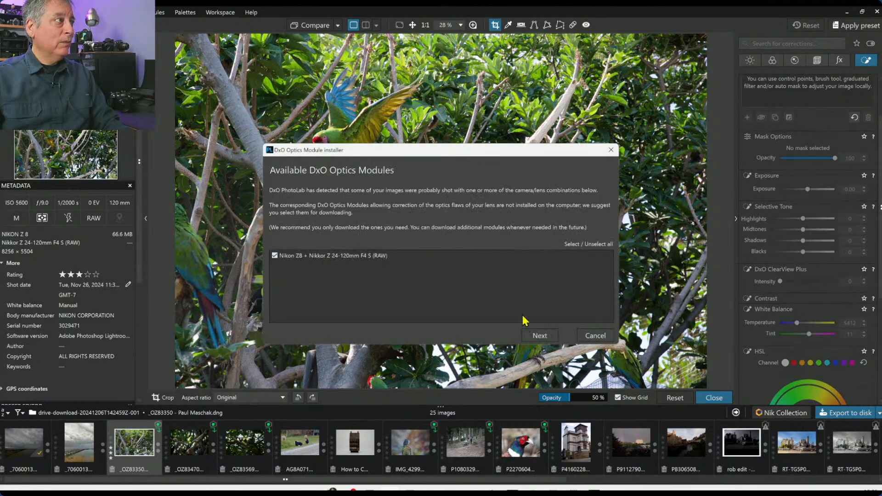
pyautogui.click(537, 337)
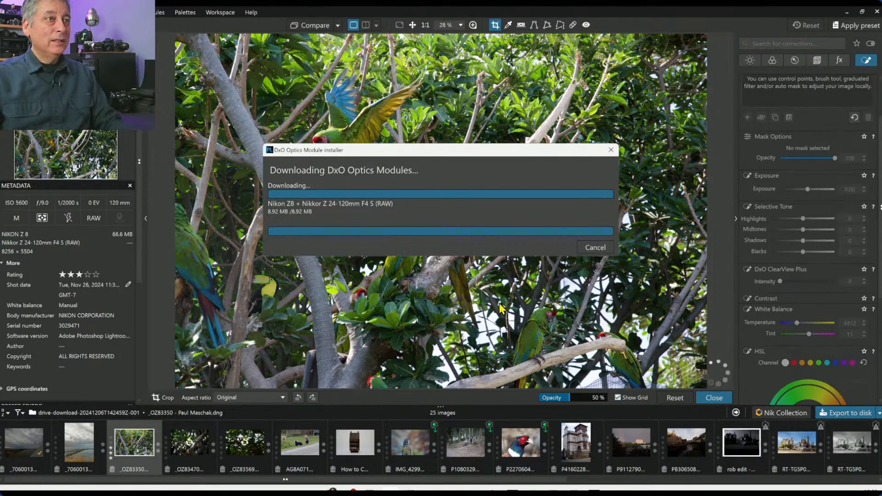
pyautogui.click(443, 265)
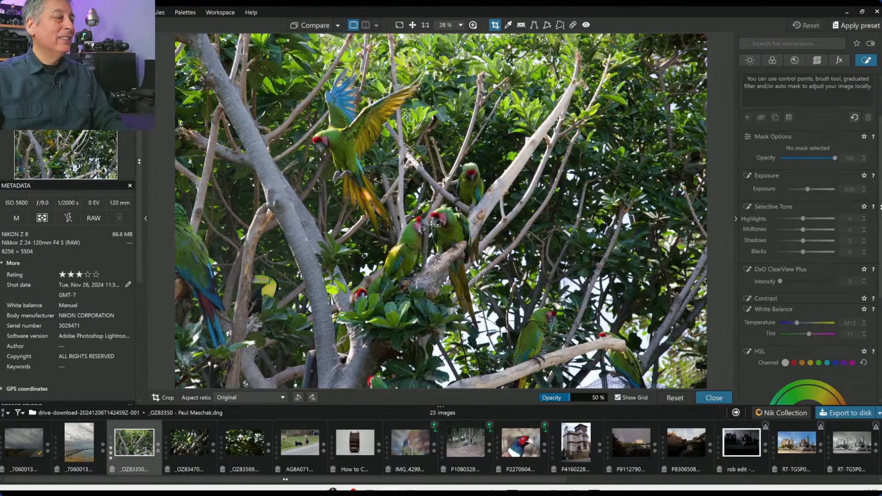
# Step: Apply the general-purpose demo preset numbered 0000 to the parrot photo
pyautogui.click(855, 26)
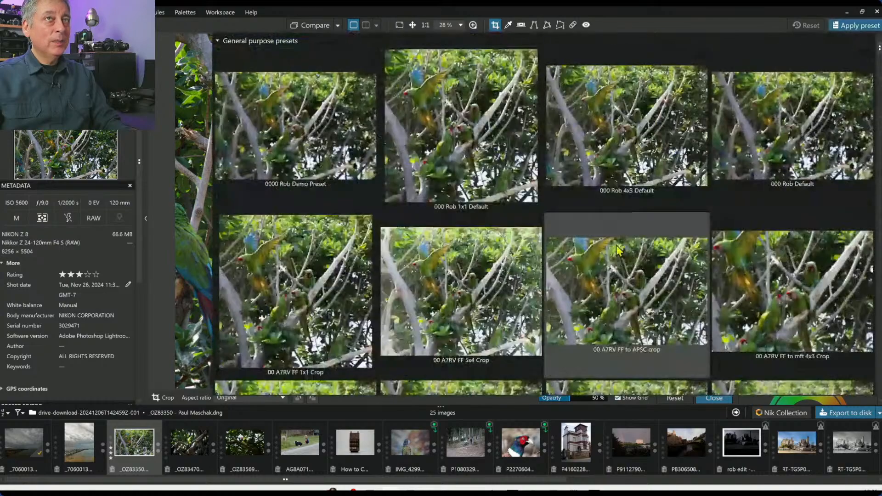
pyautogui.click(364, 151)
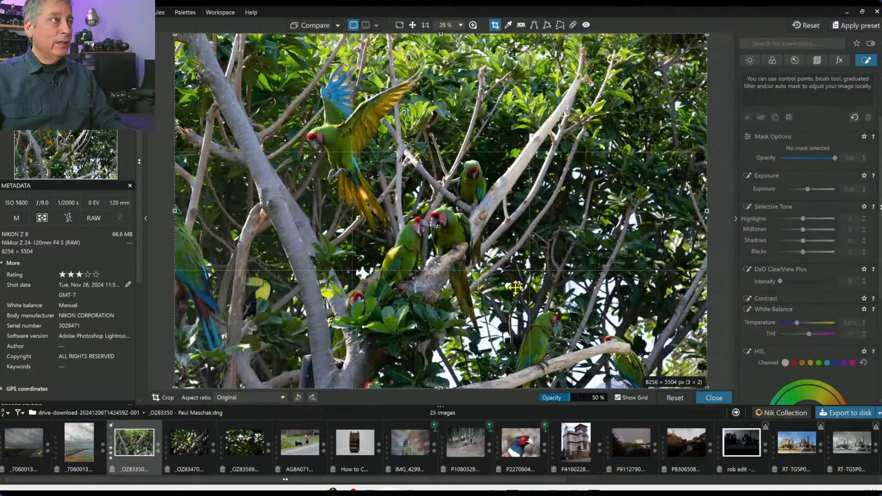
# Step: Crop the parrot photo at its original aspect ratio to about 7205 × 4803 px, excluding the large parrot at its left edge
pyautogui.scroll(-1, 516, 288)
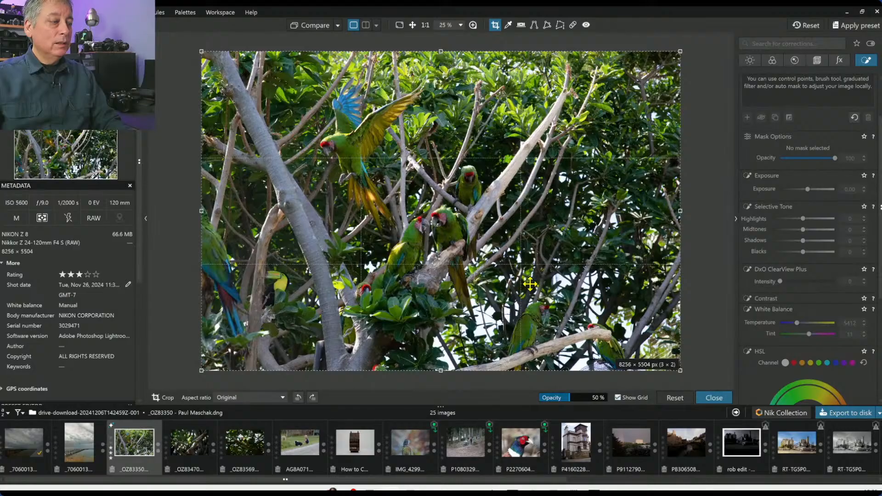
pyautogui.scroll(1, 640, 334)
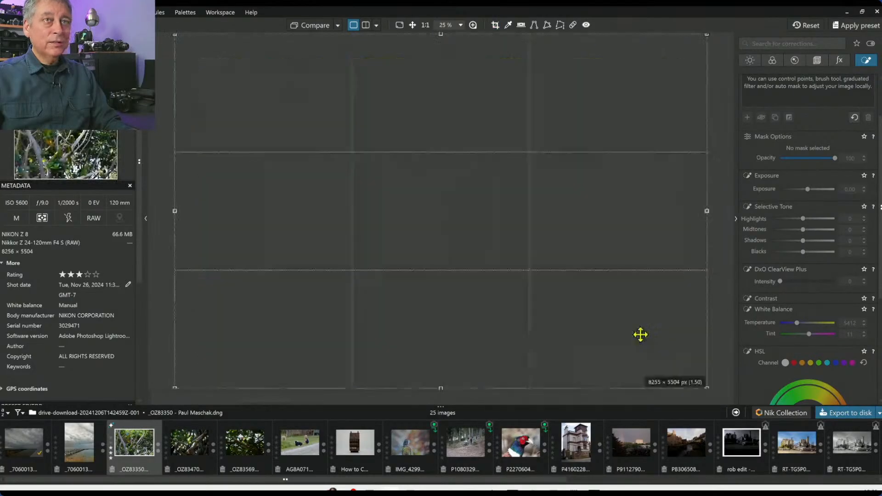
pyautogui.moveTo(706, 387); pyautogui.dragTo(689, 401)
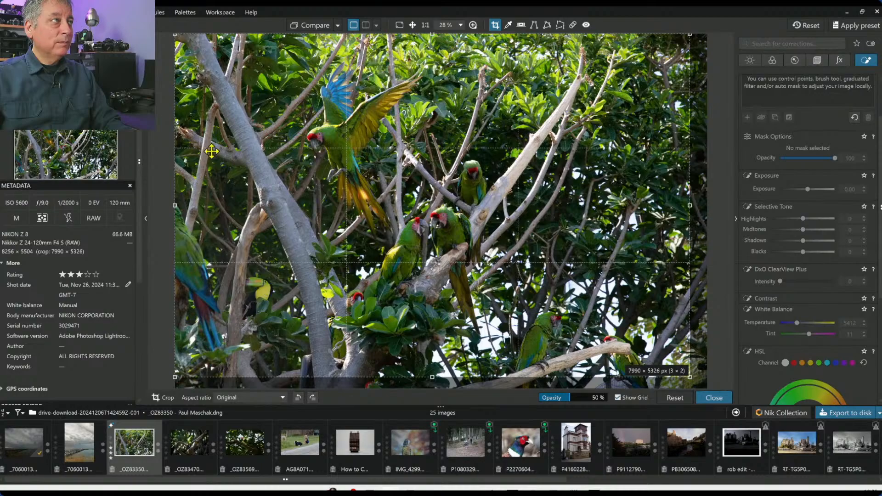
pyautogui.moveTo(175, 37); pyautogui.dragTo(228, 70)
pyautogui.moveTo(229, 112); pyautogui.dragTo(225, 109)
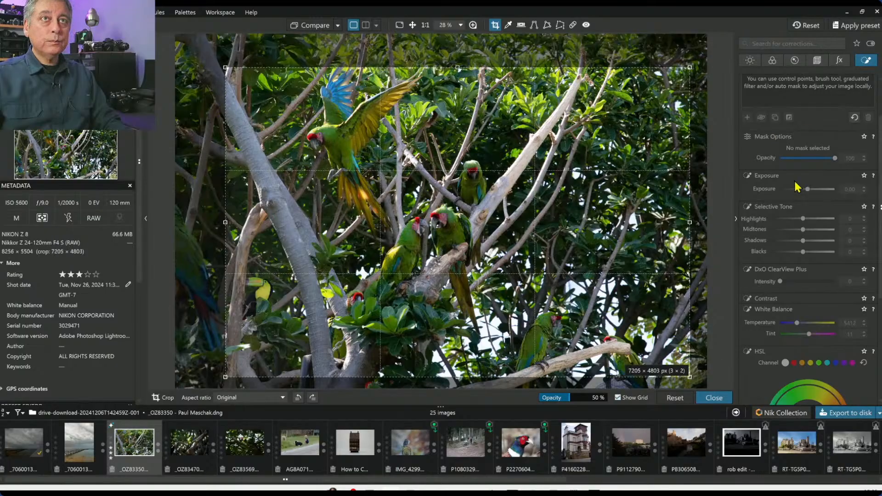
# Step: Set the crop aspect ratio to 1 × 1, enlarge the frame to about 5314 × 5314 px around the parrots, and apply it
pyautogui.click(816, 60)
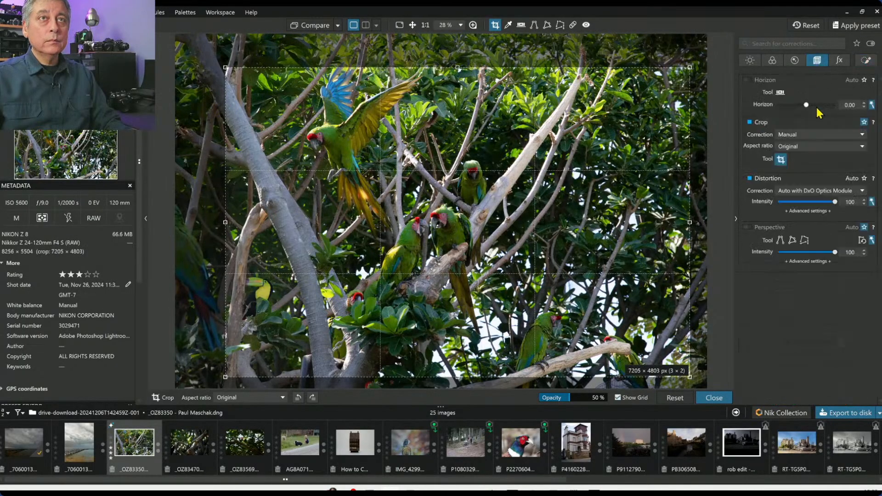
pyautogui.click(808, 146)
pyautogui.click(802, 180)
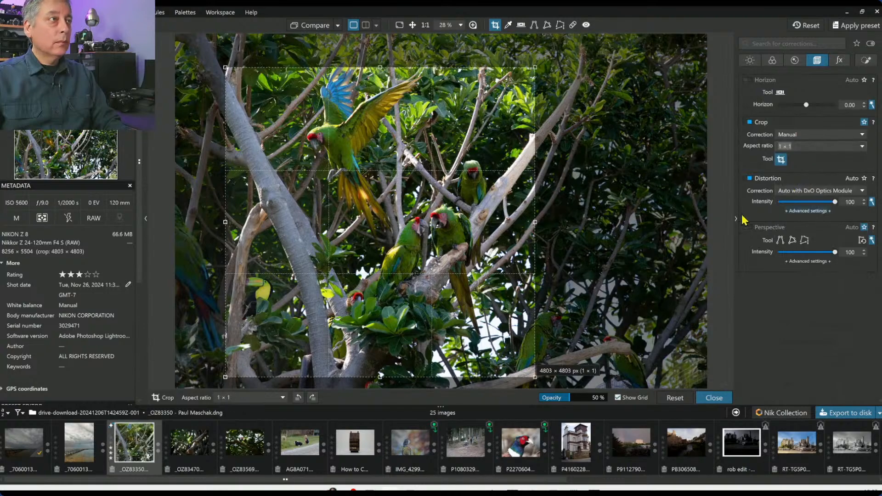
pyautogui.moveTo(471, 225); pyautogui.dragTo(479, 216)
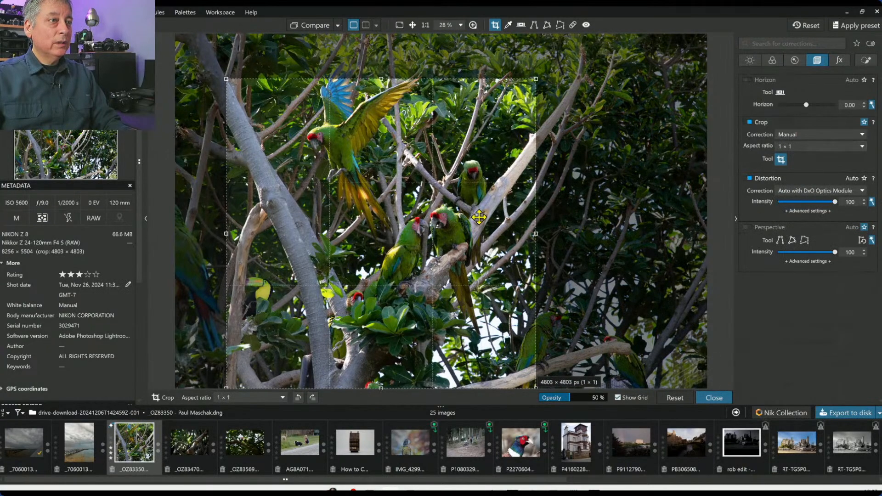
pyautogui.moveTo(539, 80); pyautogui.dragTo(606, 47)
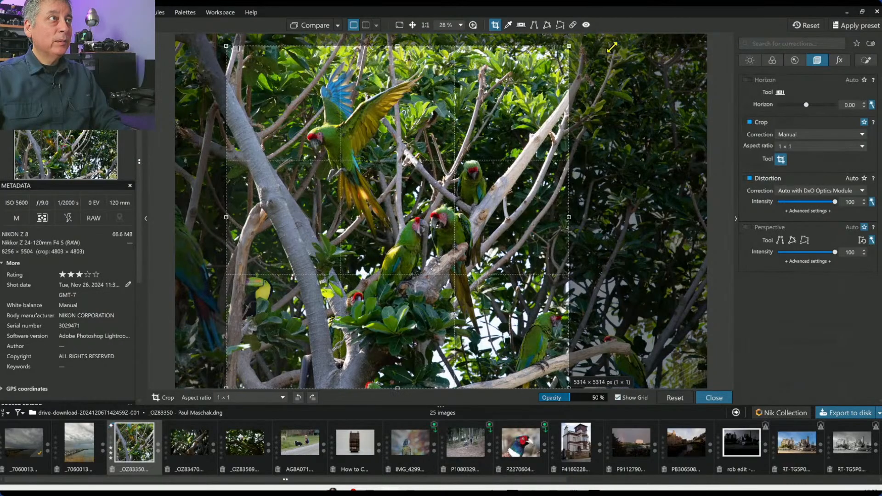
pyautogui.moveTo(549, 113); pyautogui.dragTo(552, 112)
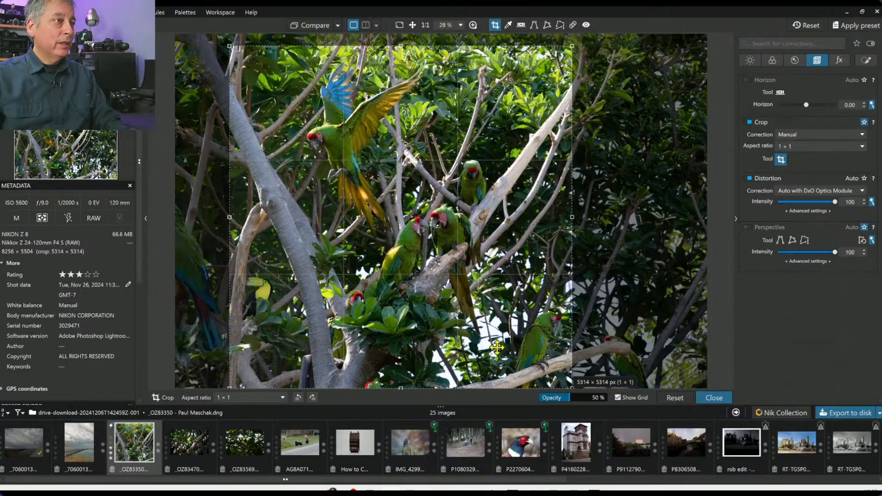
pyautogui.press('Return')
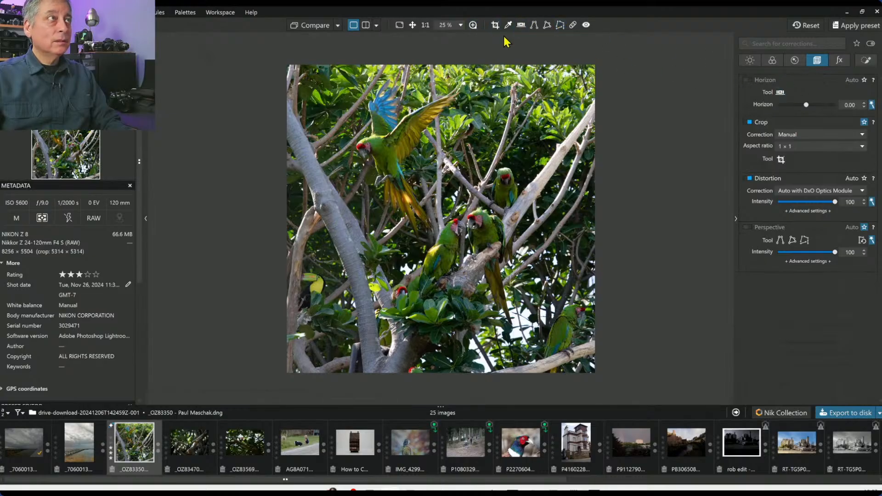
# Step: Try a 5 × 4 crop of about 5635 × 4508 px around the parrots
pyautogui.click(494, 25)
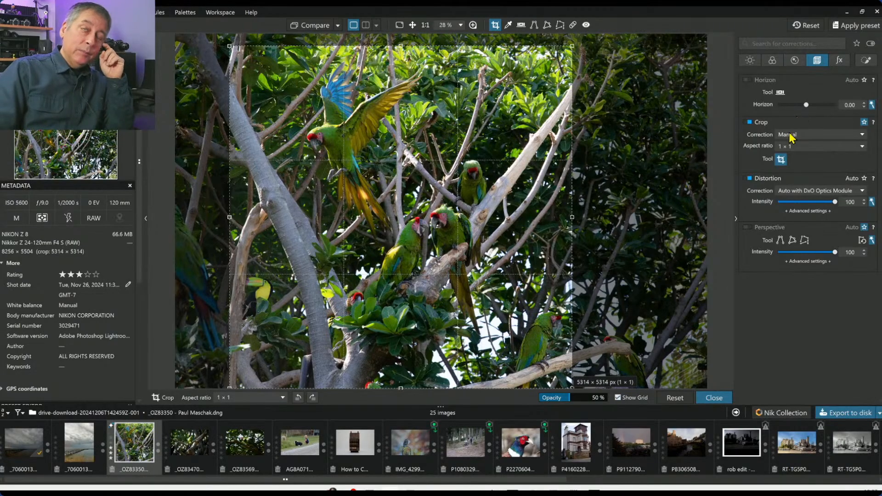
pyautogui.click(798, 146)
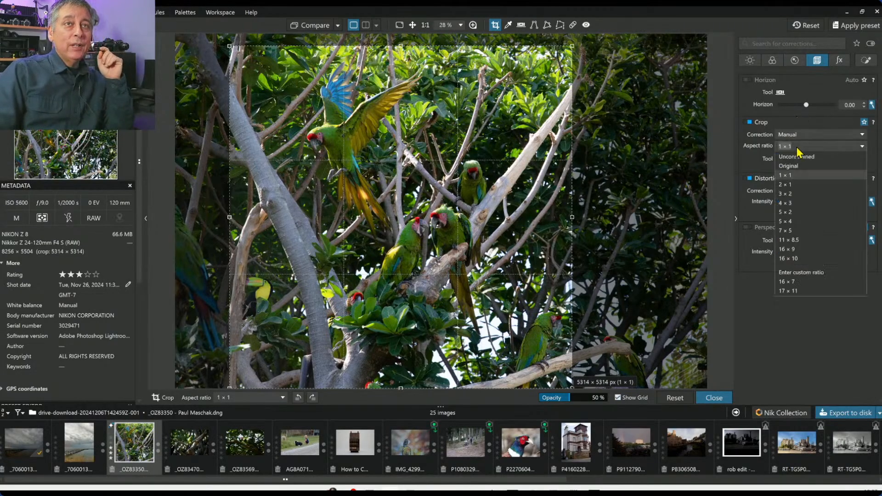
pyautogui.click(801, 223)
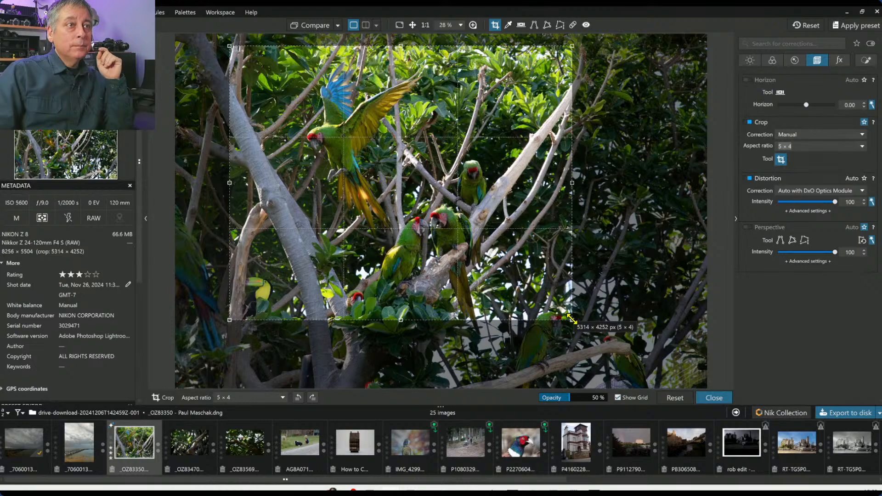
pyautogui.moveTo(571, 319); pyautogui.dragTo(614, 354)
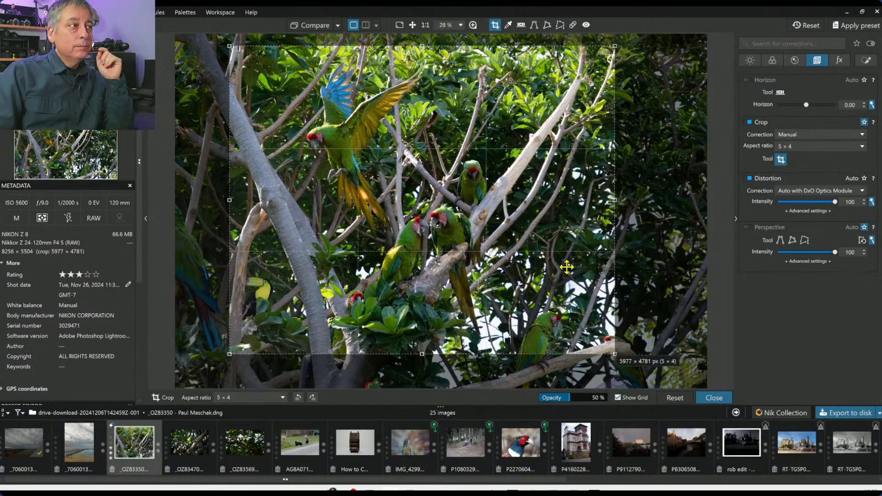
pyautogui.moveTo(566, 276); pyautogui.dragTo(553, 293)
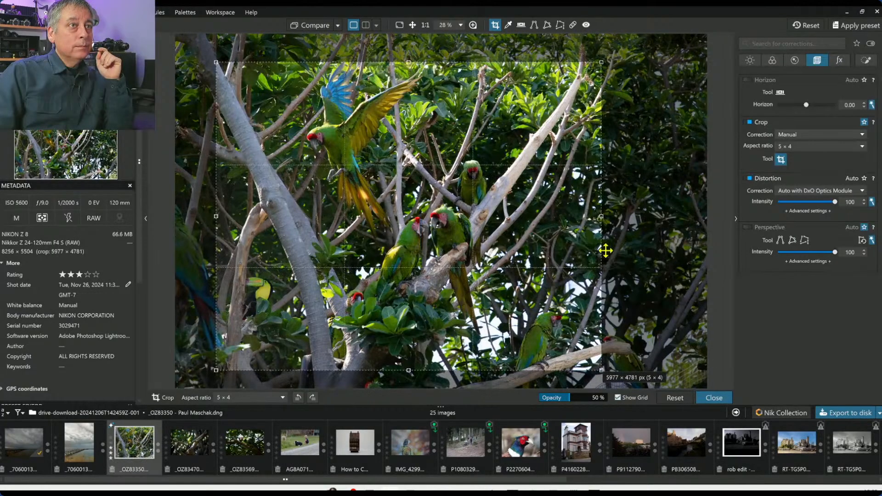
pyautogui.moveTo(601, 219); pyautogui.dragTo(568, 201)
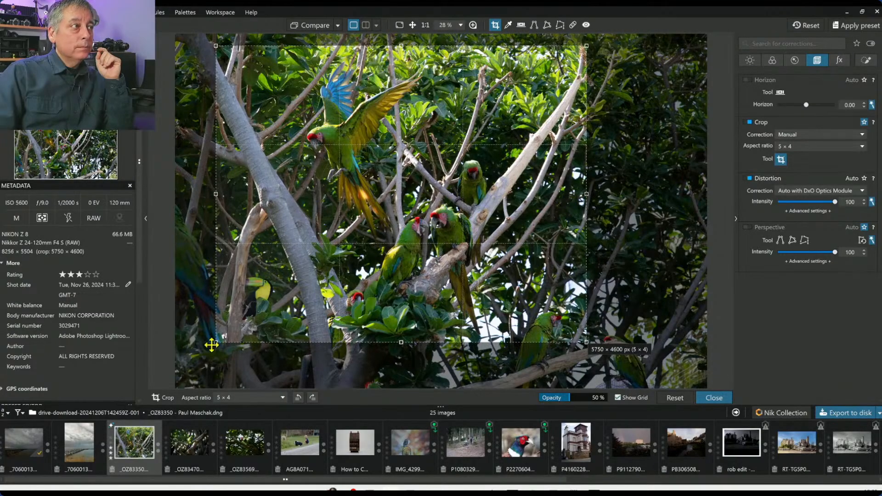
pyautogui.moveTo(217, 343); pyautogui.dragTo(224, 336)
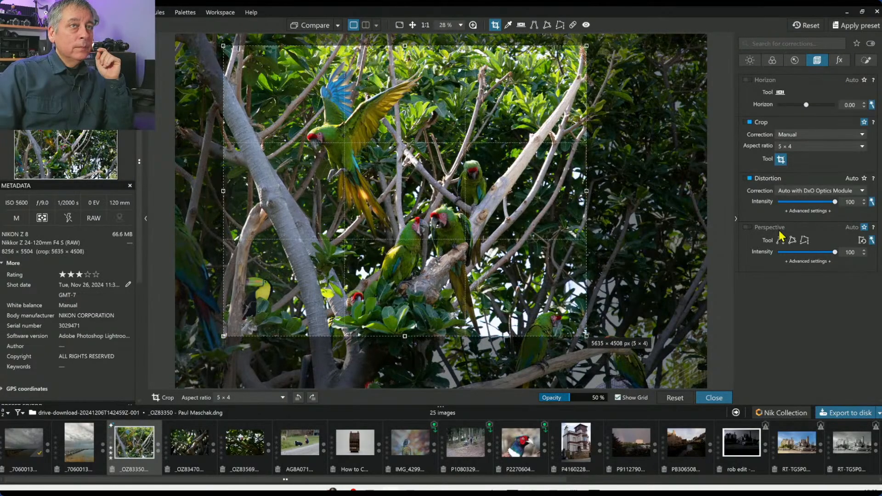
# Step: Set the crop aspect ratio to 1 × 1, size the frame to about 5317 × 5317 px around the parrots, and apply it
pyautogui.click(813, 147)
pyautogui.click(804, 178)
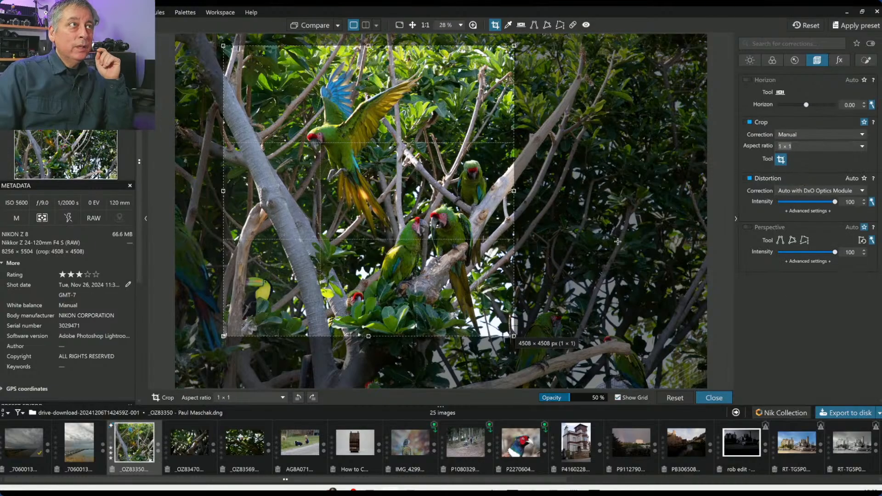
pyautogui.moveTo(514, 337); pyautogui.dragTo(566, 389)
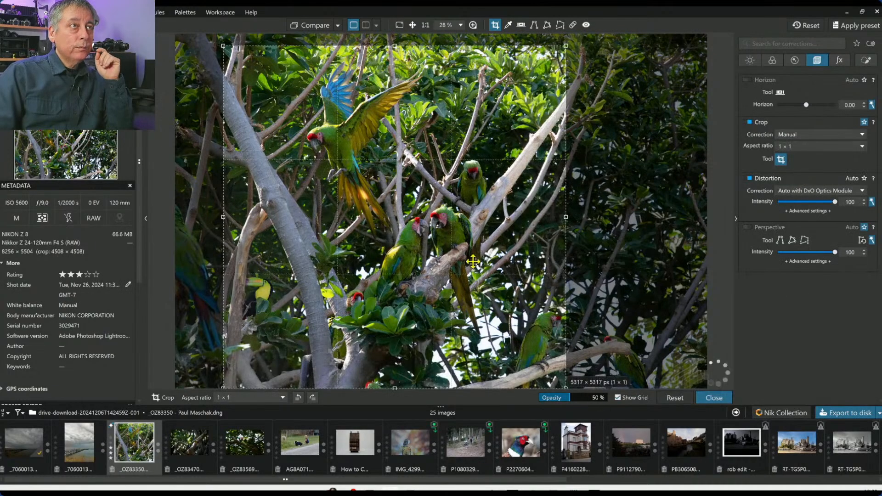
pyautogui.moveTo(433, 215); pyautogui.dragTo(447, 223)
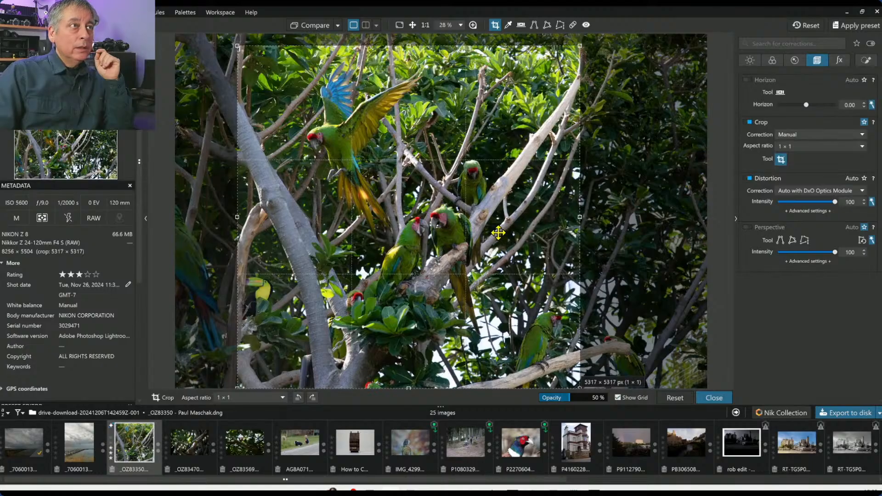
pyautogui.press('Return')
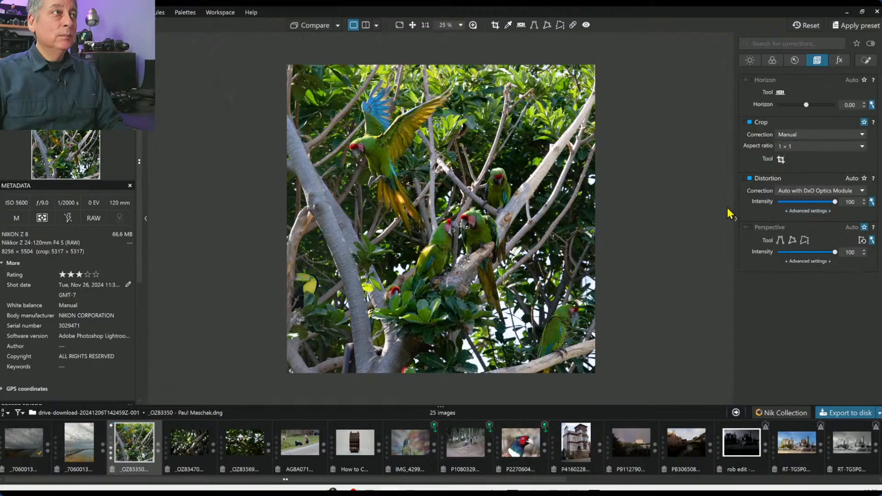
# Step: Create a control point local adjustment on the body of the flying parrot
pyautogui.click(867, 60)
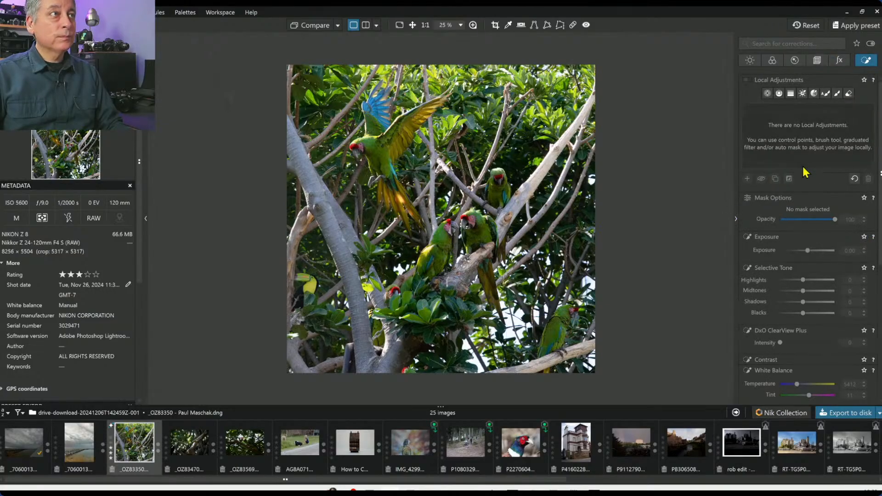
pyautogui.click(767, 94)
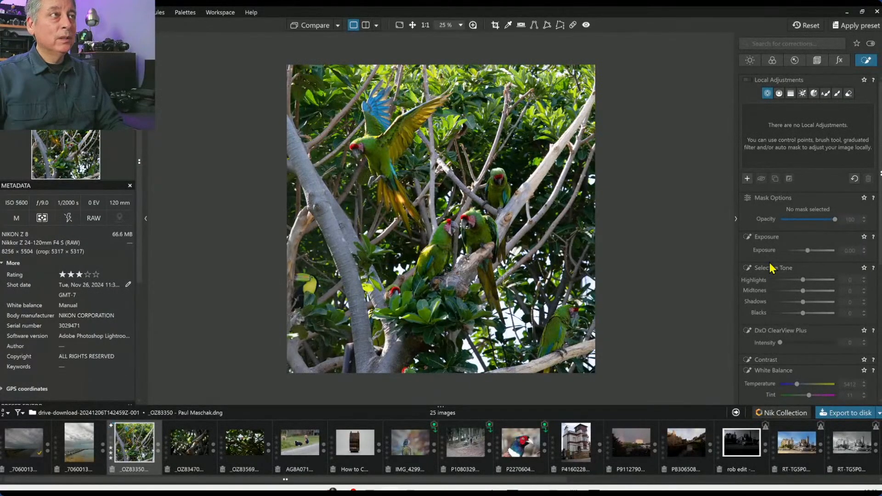
pyautogui.click(791, 64)
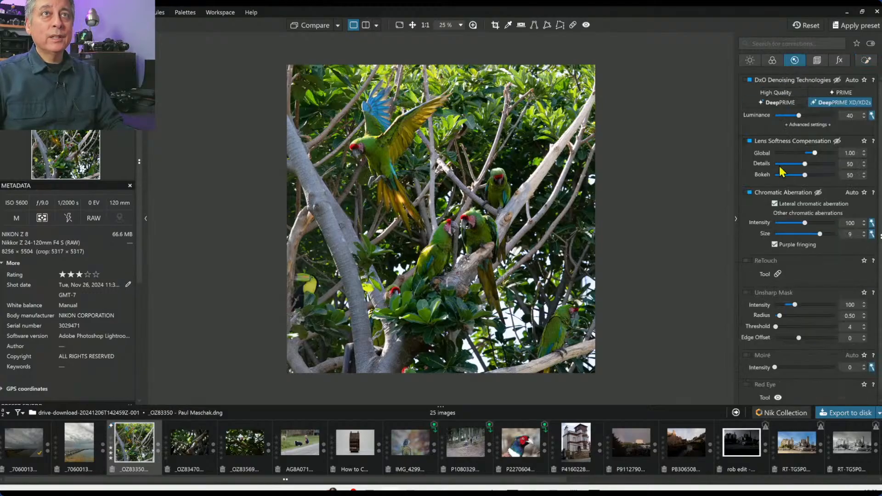
pyautogui.click(866, 60)
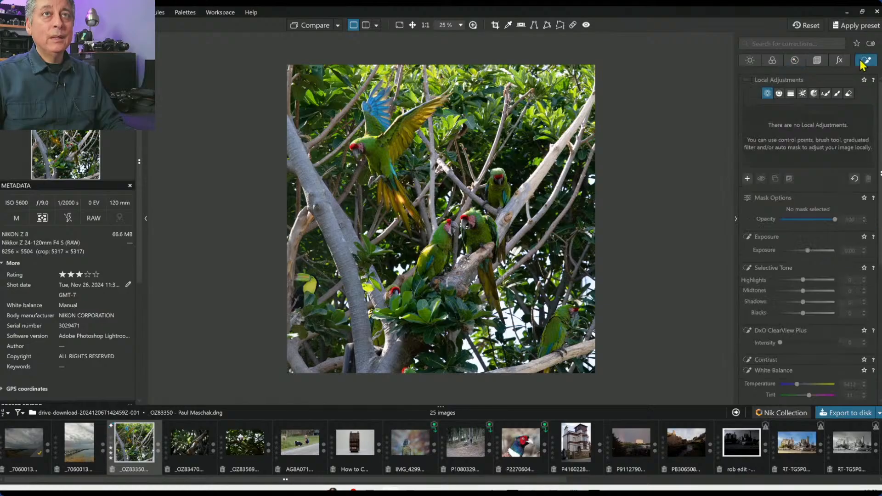
pyautogui.click(837, 96)
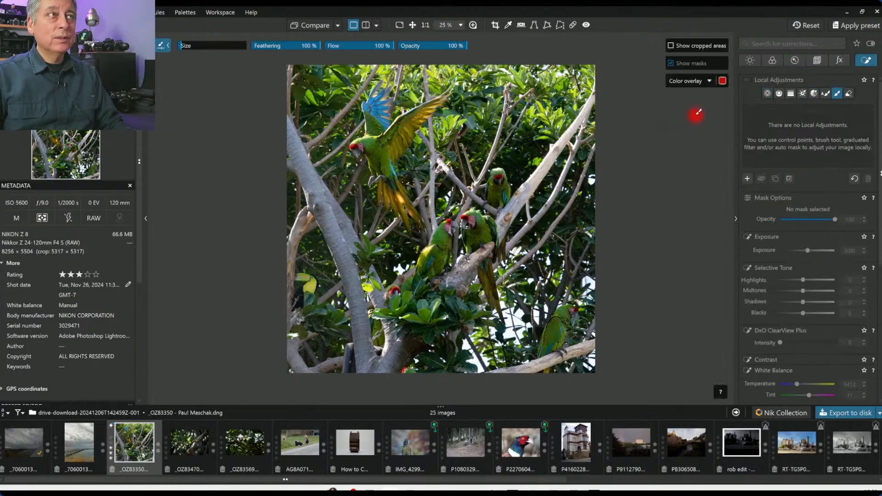
pyautogui.click(767, 94)
pyautogui.click(380, 151)
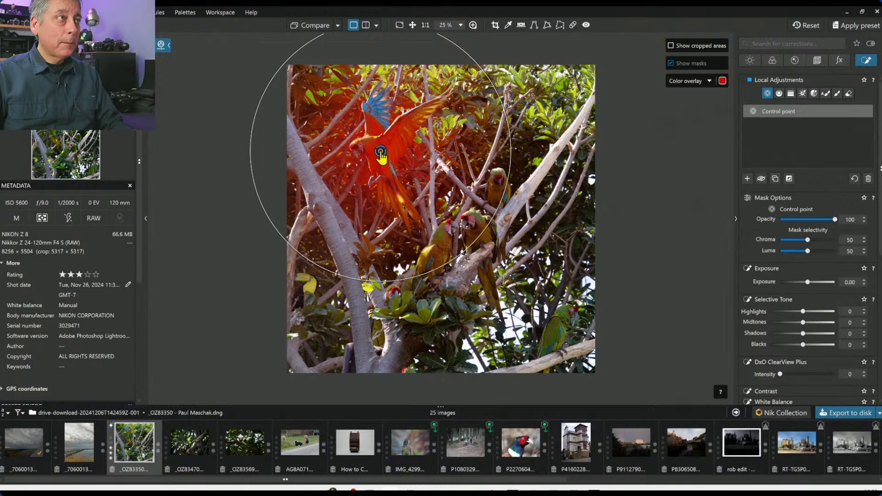
# Step: Try mask selectivity of chroma 57 and luma 59 on the control point, and reset both to their defaults
pyautogui.moveTo(807, 240); pyautogui.dragTo(813, 253)
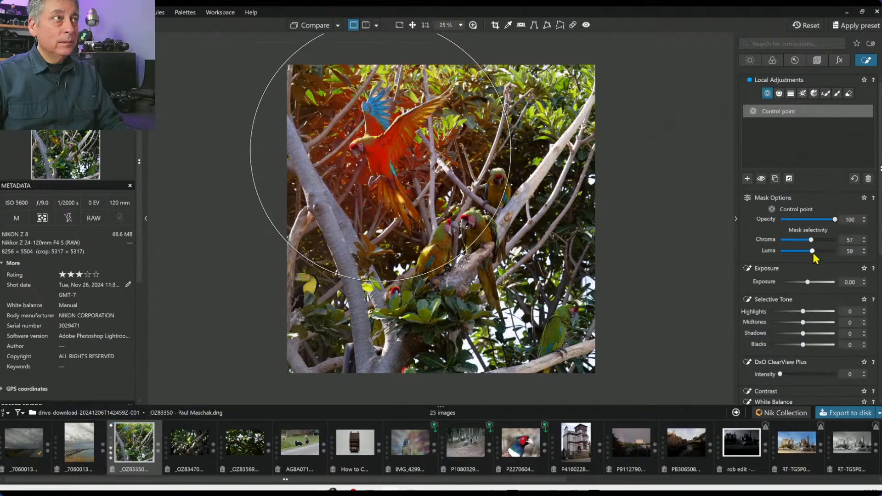
pyautogui.doubleClick(814, 252)
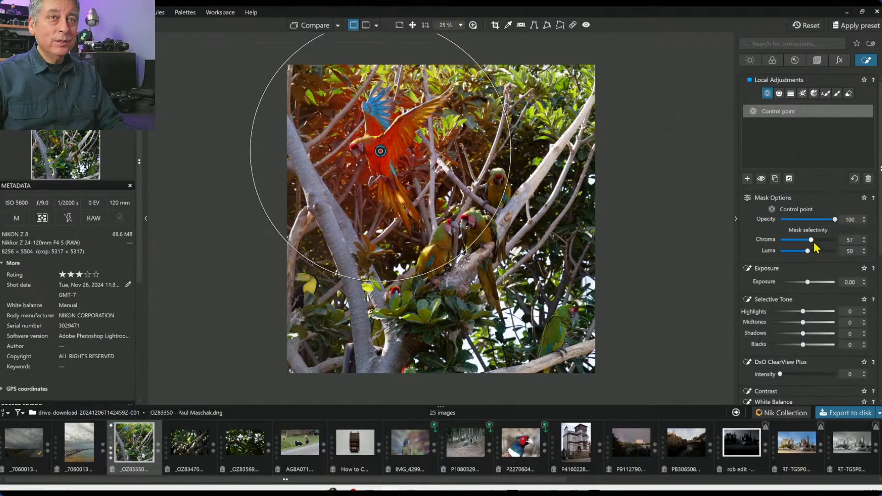
pyautogui.doubleClick(813, 242)
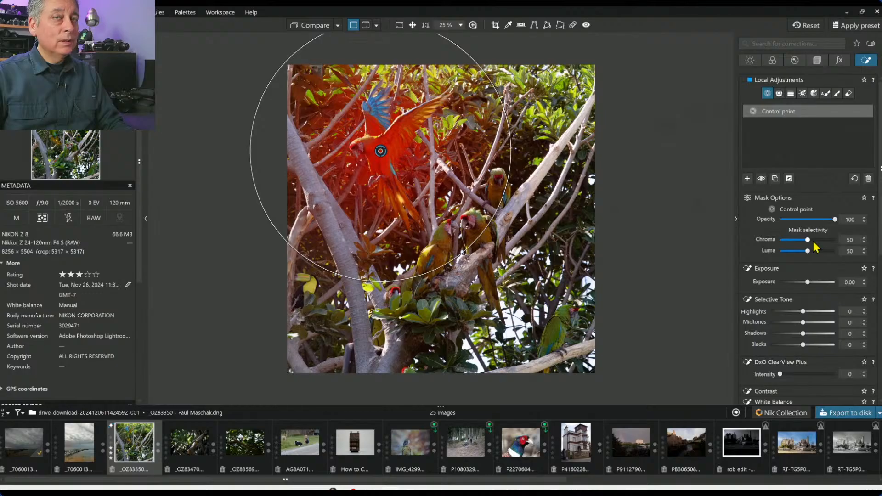
# Step: Shrink the control point's circle to fit the flying parrot and move the point slightly lower on its body
pyautogui.moveTo(302, 55); pyautogui.dragTo(353, 113)
pyautogui.moveTo(386, 163); pyautogui.dragTo(392, 179)
pyautogui.moveTo(399, 126); pyautogui.dragTo(394, 136)
# Step: Add control points to the same mask on the flying parrot's head, both wings and tail, and set chroma selectivity to 57
pyautogui.click(373, 142)
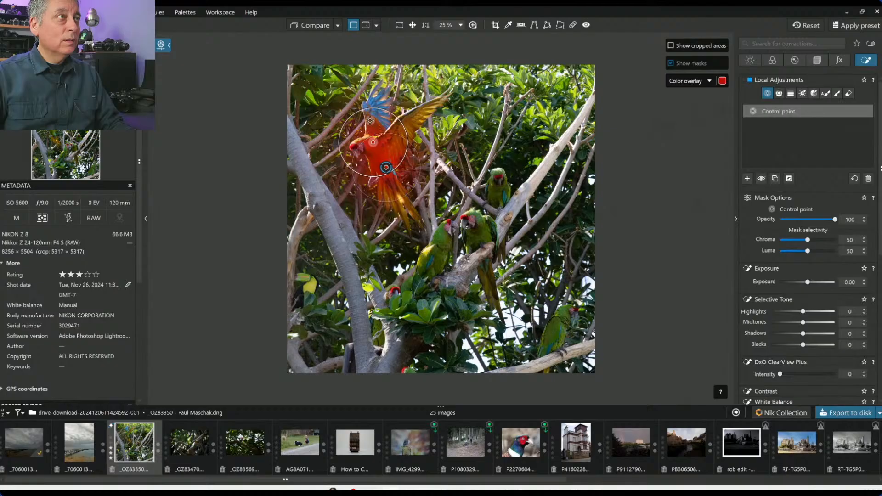
pyautogui.click(373, 103)
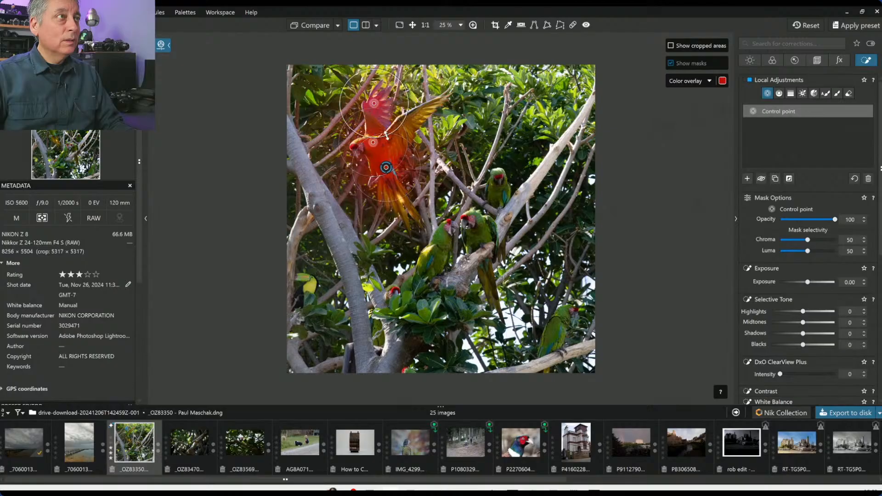
pyautogui.click(411, 118)
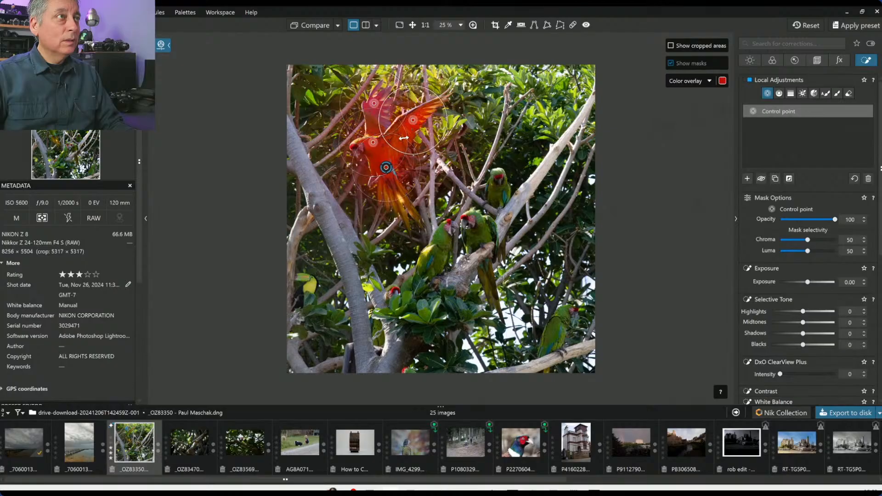
pyautogui.click(395, 193)
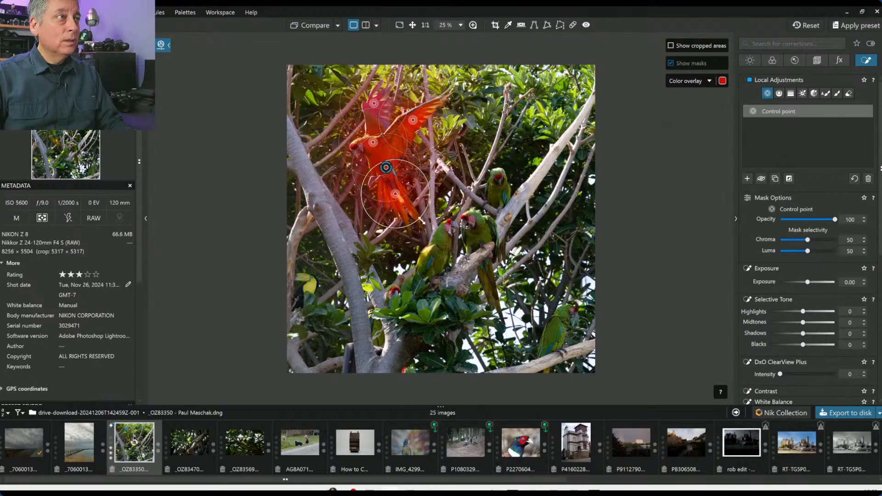
pyautogui.moveTo(807, 241); pyautogui.dragTo(812, 242)
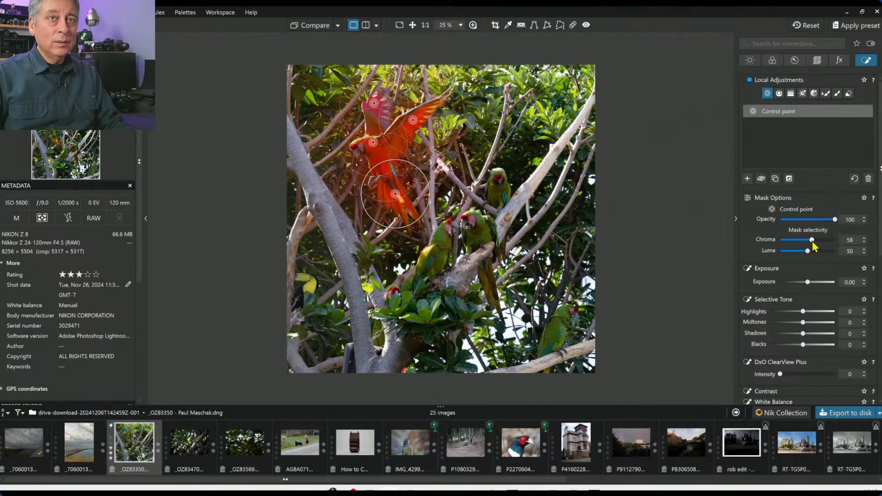
pyautogui.moveTo(812, 241); pyautogui.dragTo(811, 240)
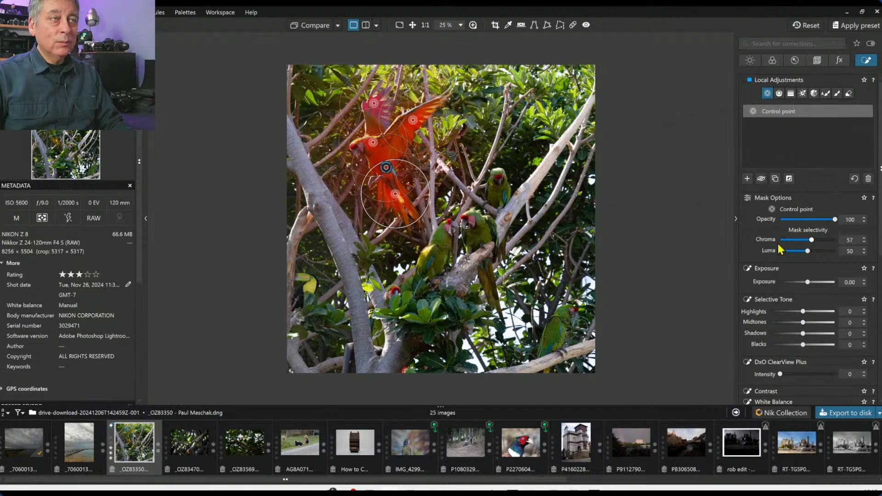
# Step: Add small control points on the head and body of the upper perched parrot and of the right parrot in the central pair
pyautogui.click(499, 178)
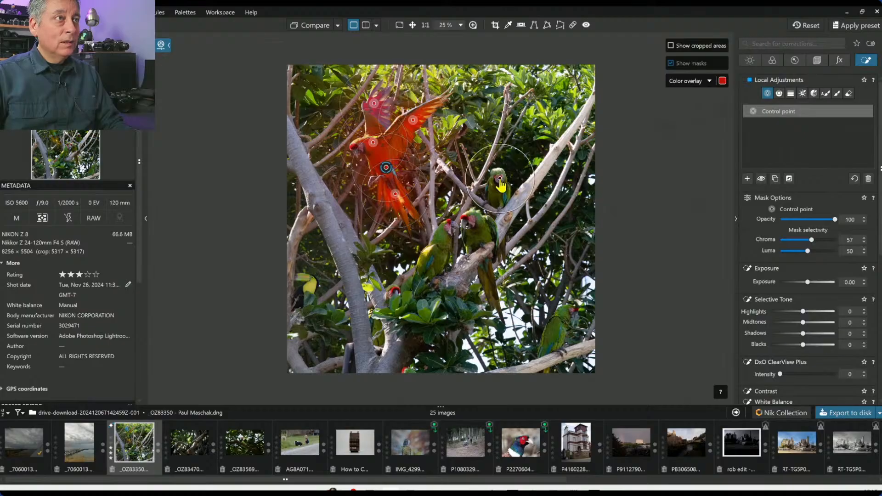
pyautogui.moveTo(506, 147); pyautogui.dragTo(500, 163)
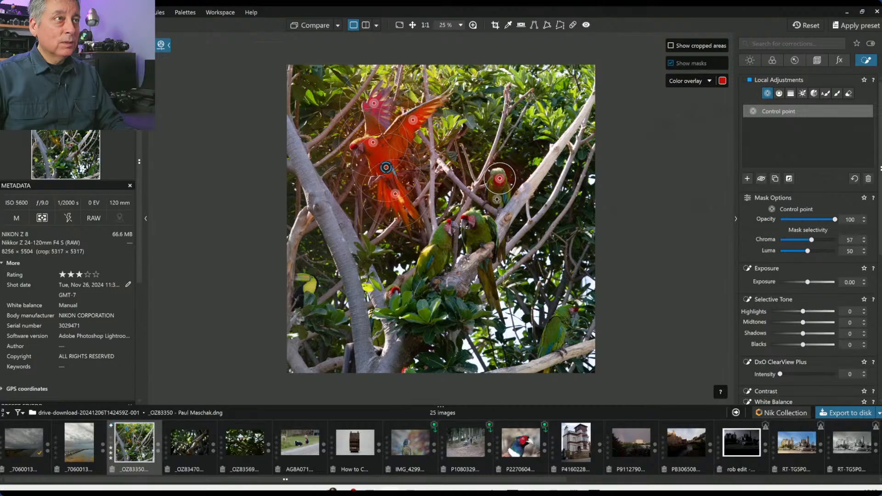
pyautogui.click(496, 199)
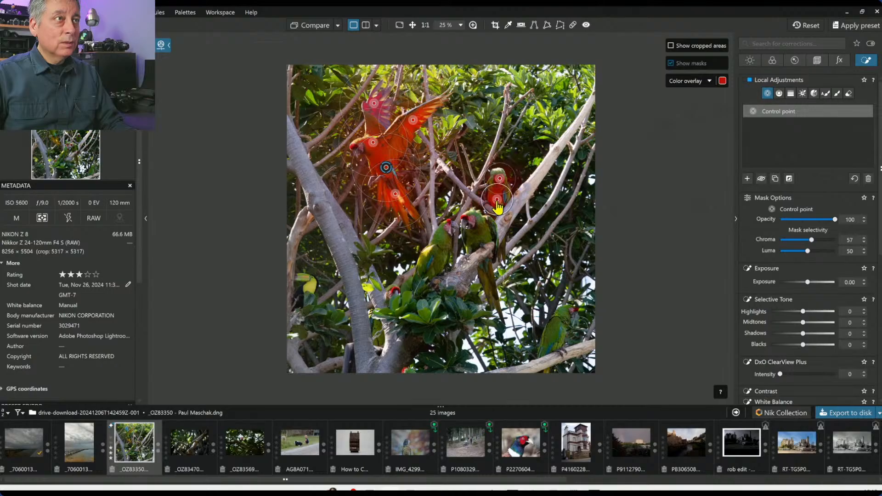
pyautogui.click(473, 223)
pyautogui.click(486, 237)
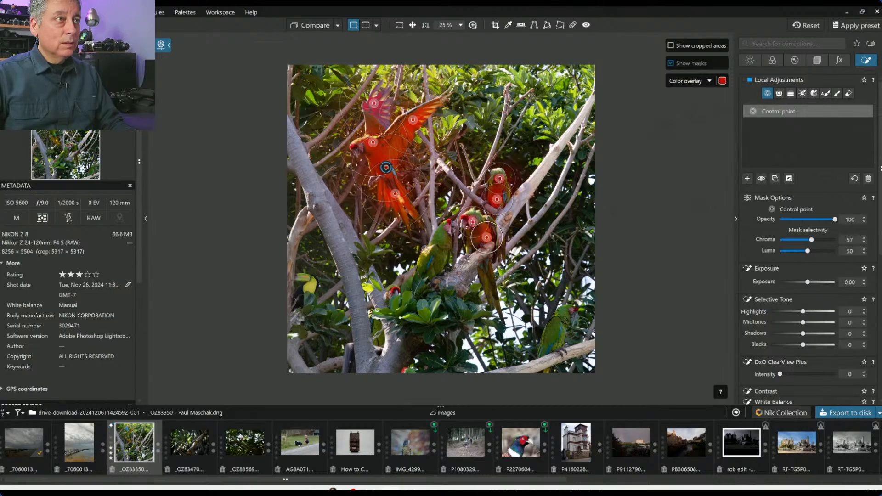
pyautogui.moveTo(469, 242); pyautogui.dragTo(460, 242)
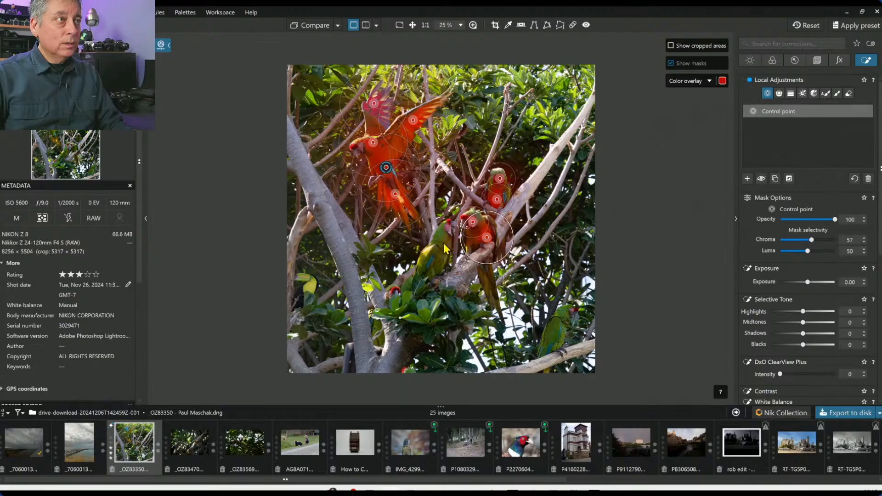
# Step: Add control points to the mask on the left parrot of the central pair, the lower-right parrot and the yellow-headed bird at the photo's lower left
pyautogui.click(443, 242)
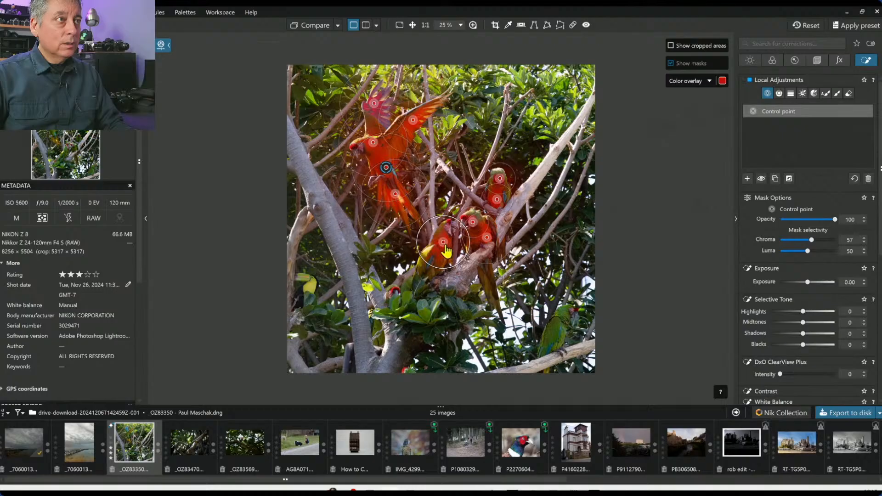
pyautogui.moveTo(424, 266); pyautogui.dragTo(427, 265)
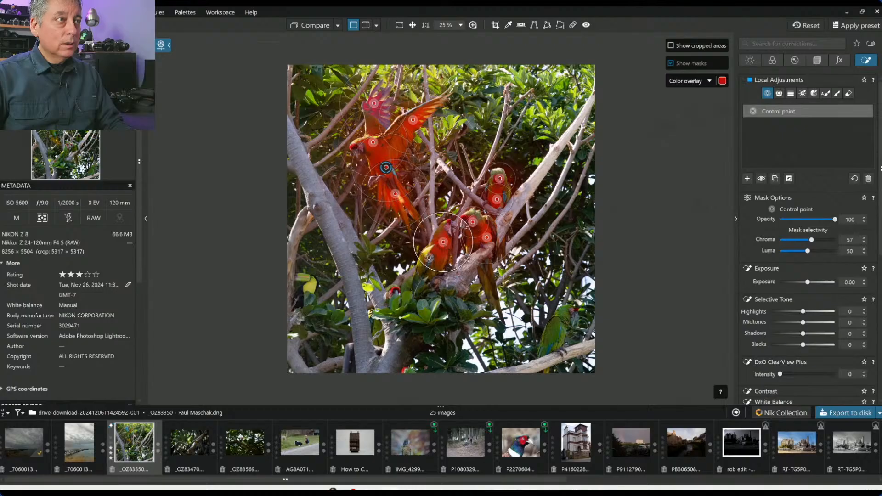
pyautogui.click(428, 258)
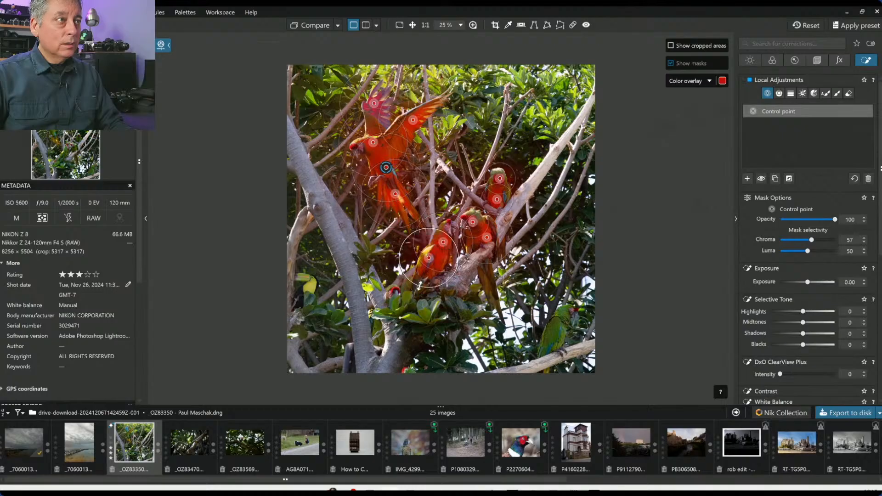
pyautogui.click(568, 314)
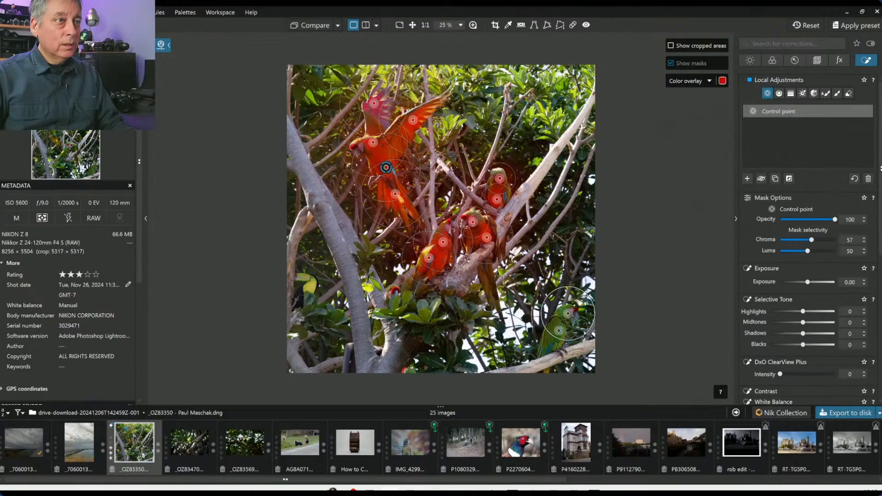
pyautogui.click(552, 344)
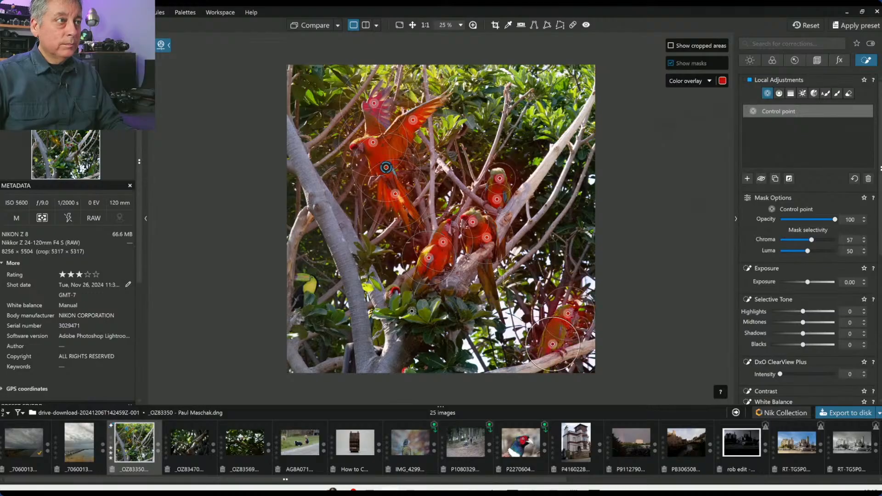
pyautogui.click(312, 279)
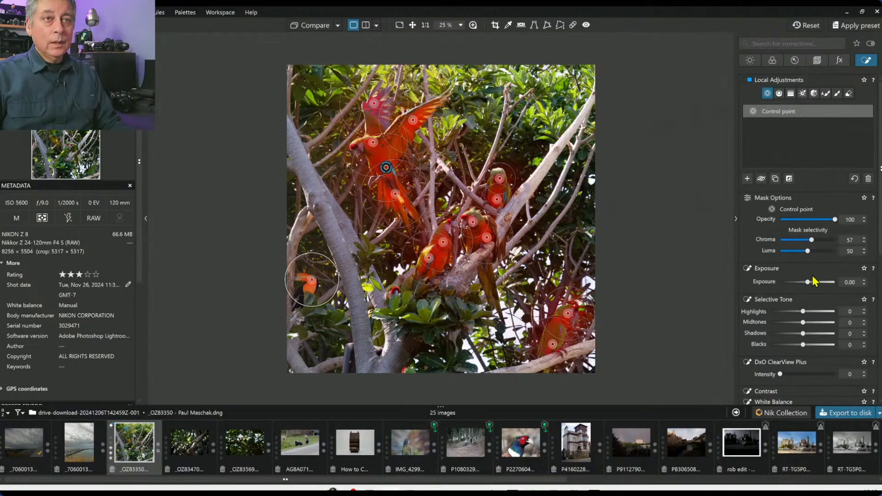
# Step: Raise the parrot mask's local exposure to 4.00
pyautogui.moveTo(809, 282); pyautogui.dragTo(819, 283)
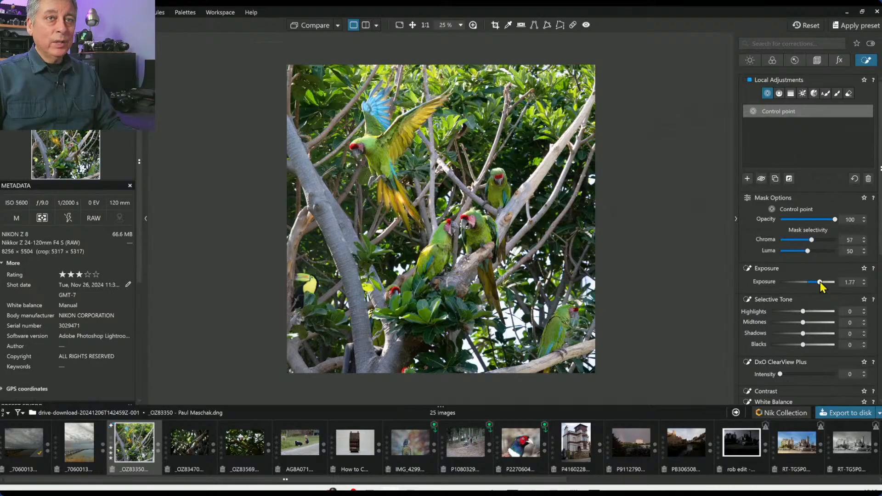
pyautogui.moveTo(820, 282); pyautogui.dragTo(821, 282)
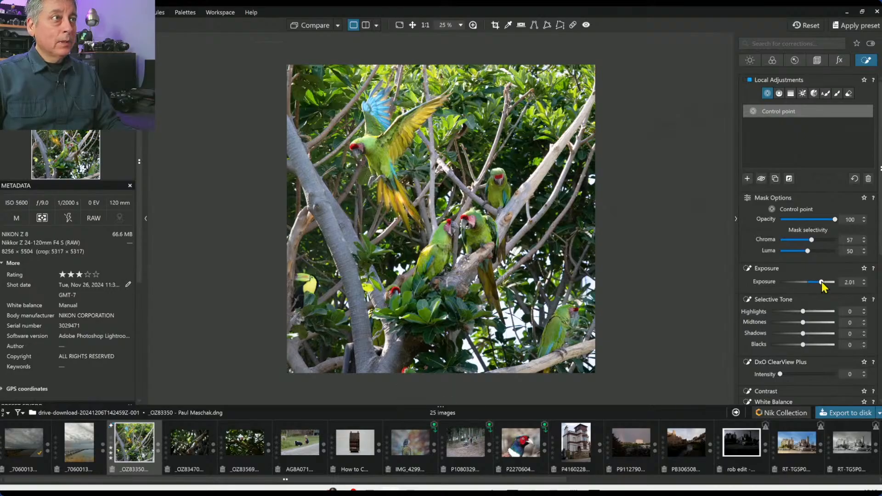
pyautogui.moveTo(821, 282); pyautogui.dragTo(825, 282)
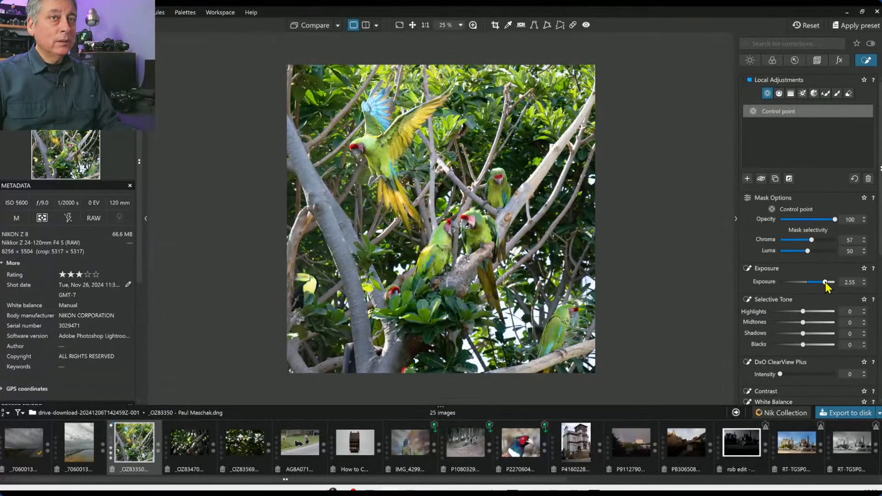
pyautogui.moveTo(825, 283); pyautogui.dragTo(846, 286)
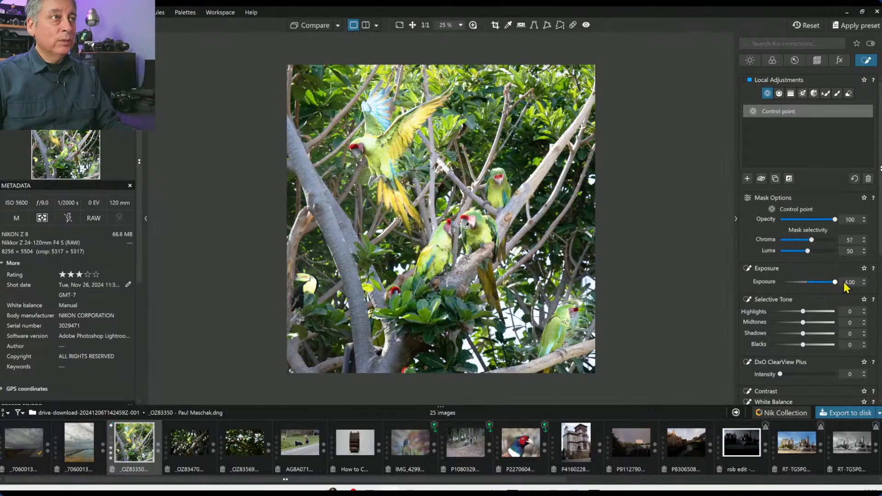
# Step: Darken the whole photo with a manual global exposure correction of -0.87
pyautogui.click(750, 60)
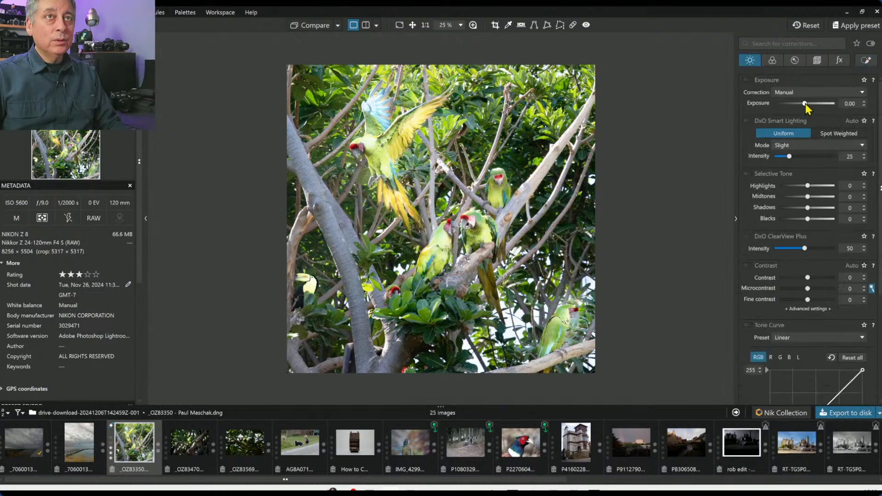
pyautogui.moveTo(805, 104); pyautogui.dragTo(799, 104)
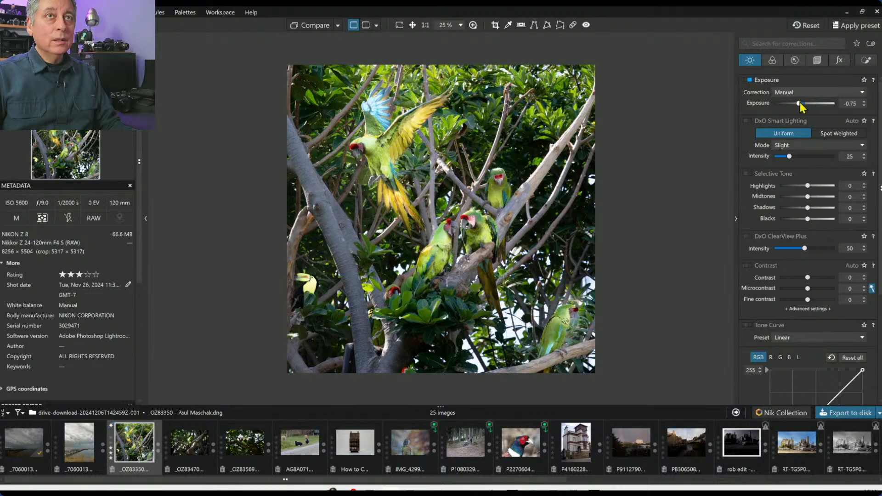
pyautogui.moveTo(799, 103); pyautogui.dragTo(798, 103)
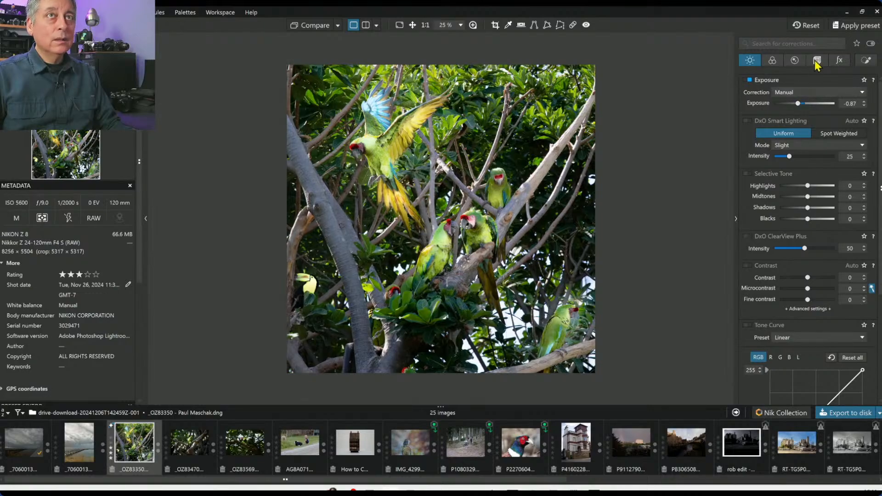
# Step: Set the parrot mask's highlights to -26 and midtones to -12, and fine-tune its local exposure, finishing at 4.00
pyautogui.click(865, 60)
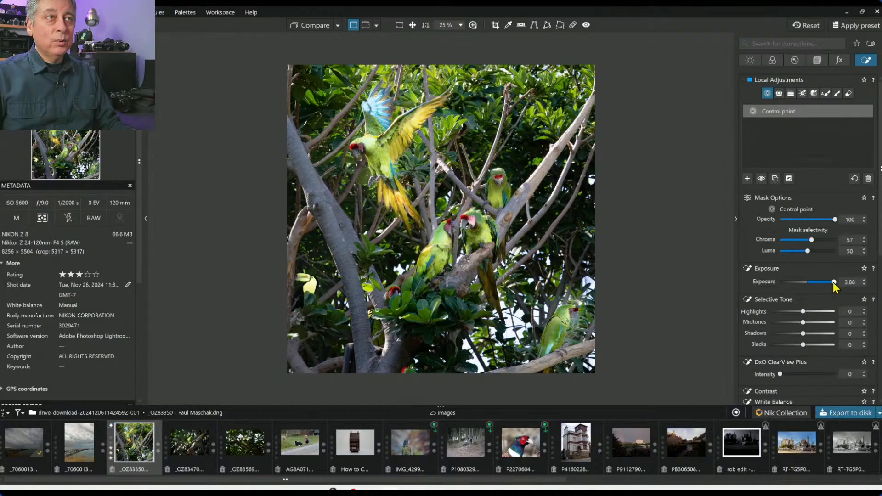
pyautogui.moveTo(834, 283); pyautogui.dragTo(833, 284)
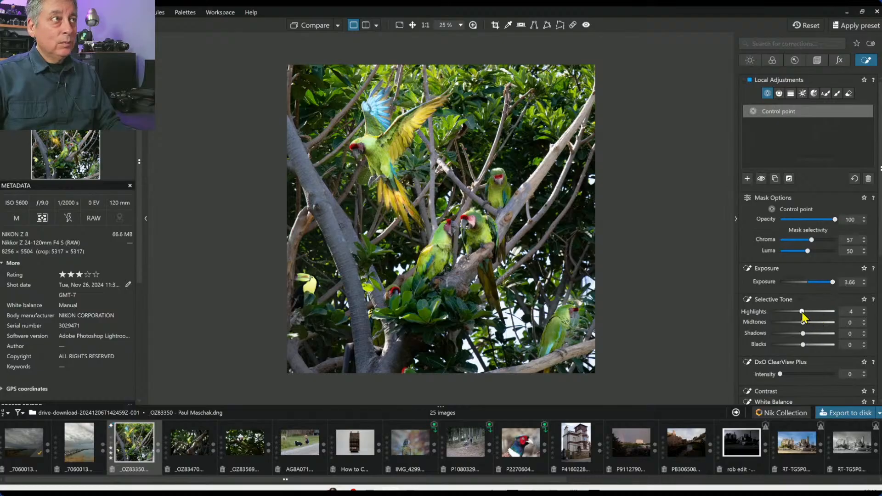
pyautogui.moveTo(803, 313); pyautogui.dragTo(794, 313)
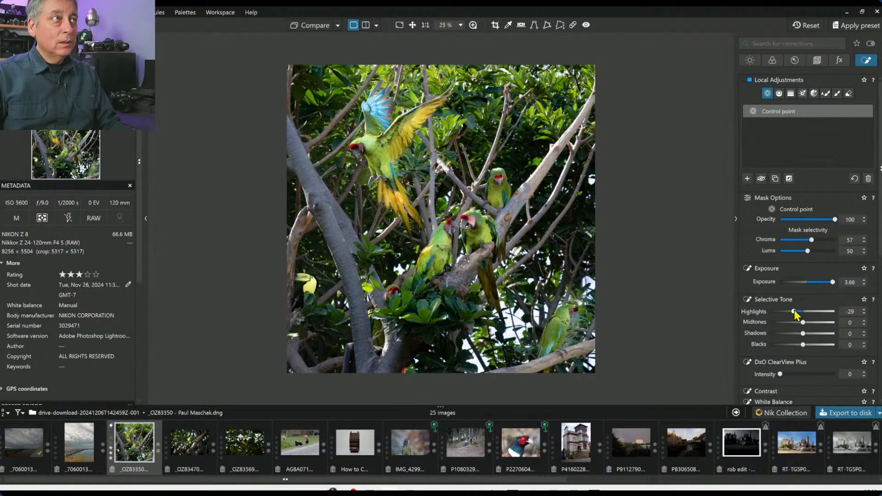
pyautogui.moveTo(802, 323); pyautogui.dragTo(800, 323)
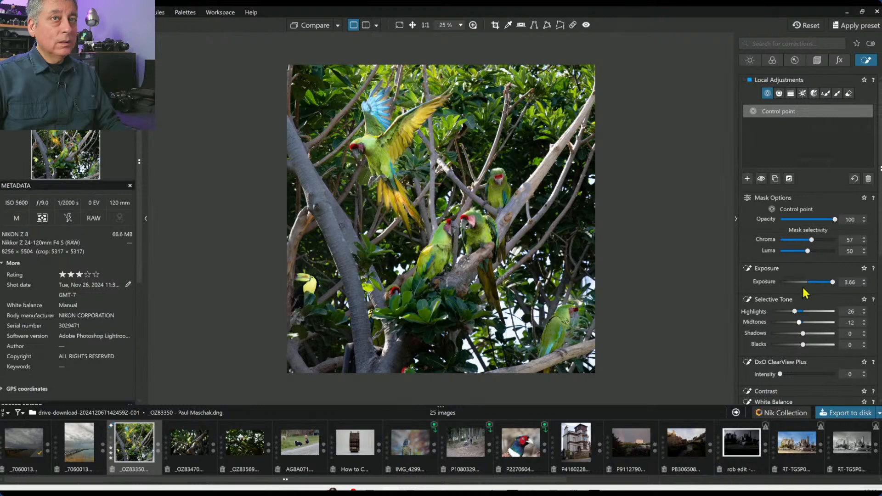
pyautogui.moveTo(832, 282); pyautogui.dragTo(841, 283)
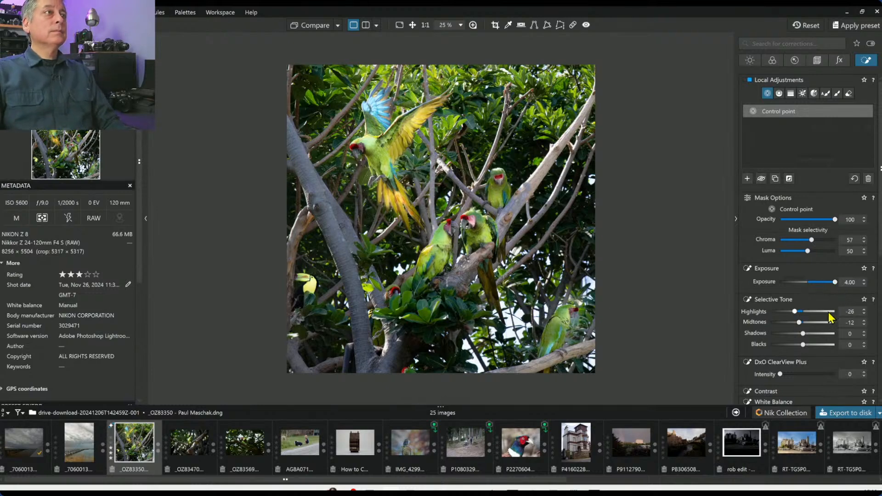
# Step: Remove the flying parrot's blue wing from the existing mask and place a control point on it in a new mask
pyautogui.moveTo(376, 110)
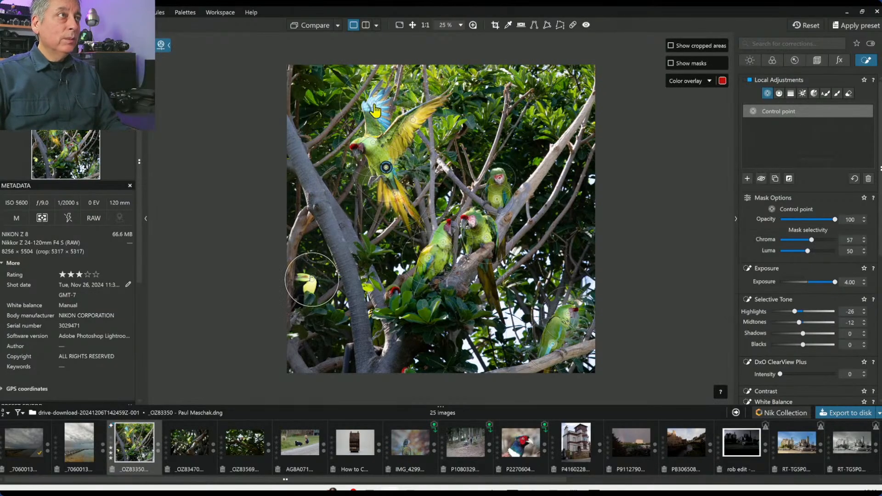
pyautogui.press('Delete')
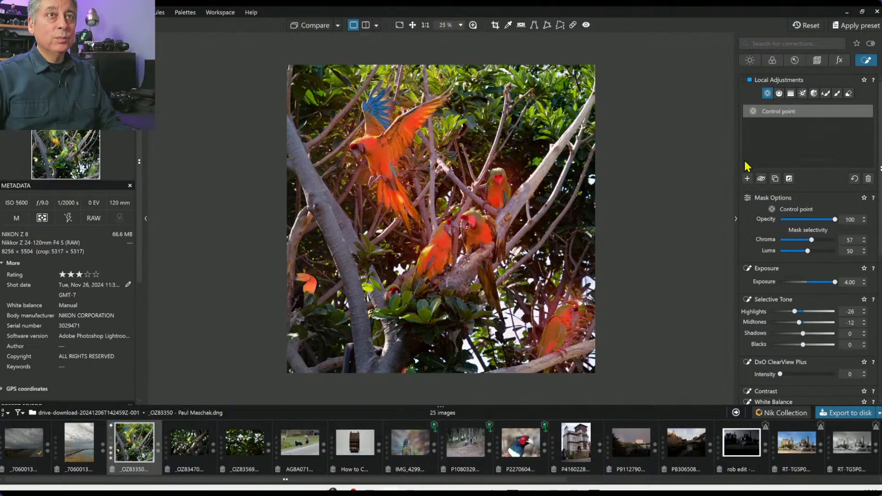
pyautogui.click(747, 179)
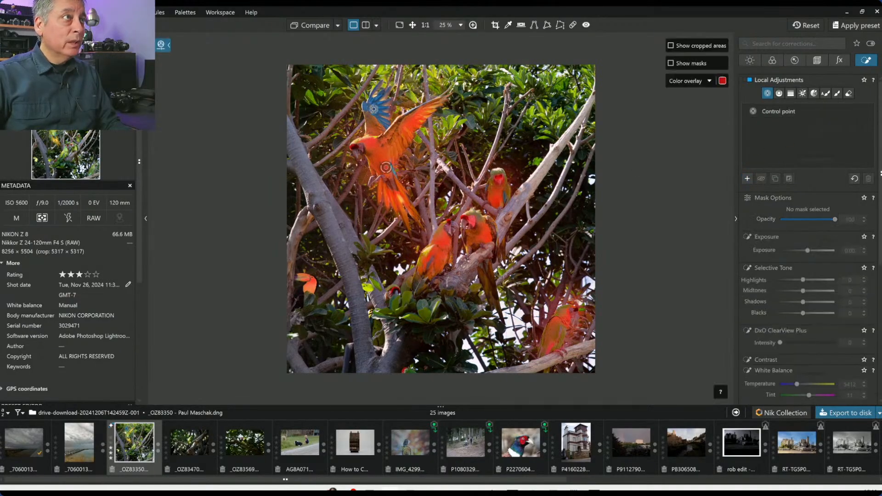
pyautogui.click(374, 110)
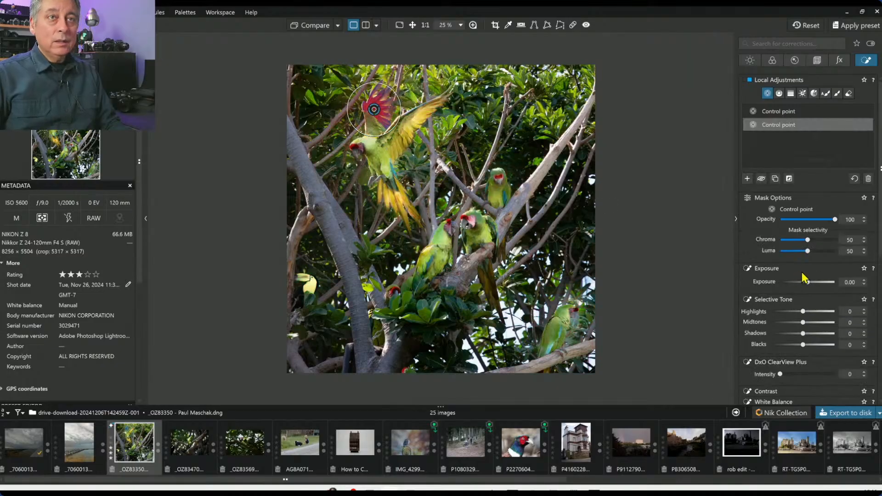
# Step: Set the blue wing mask's exposure to 0.39 and its HSL saturation to 28
pyautogui.moveTo(808, 284); pyautogui.dragTo(810, 284)
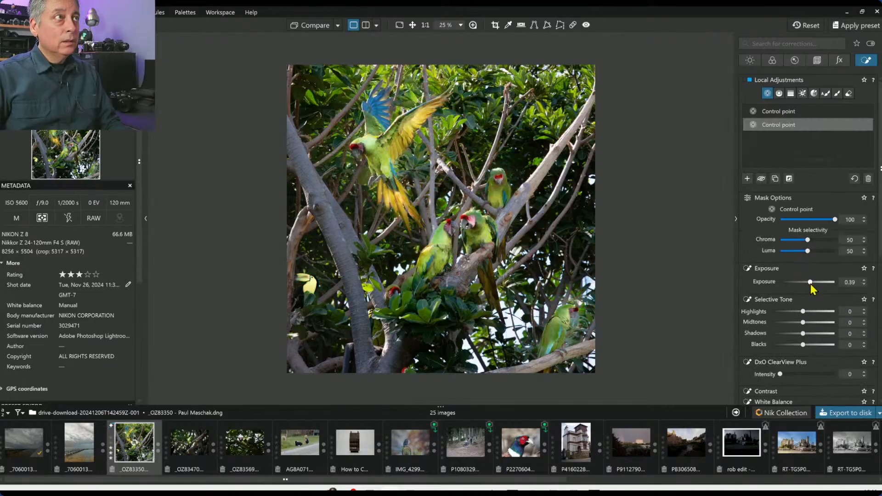
pyautogui.scroll(-2, 804, 367)
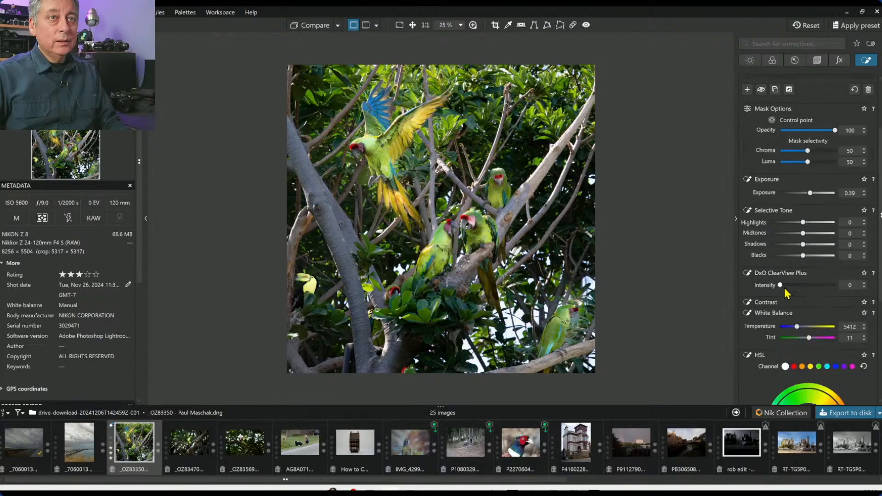
pyautogui.scroll(-3, 805, 321)
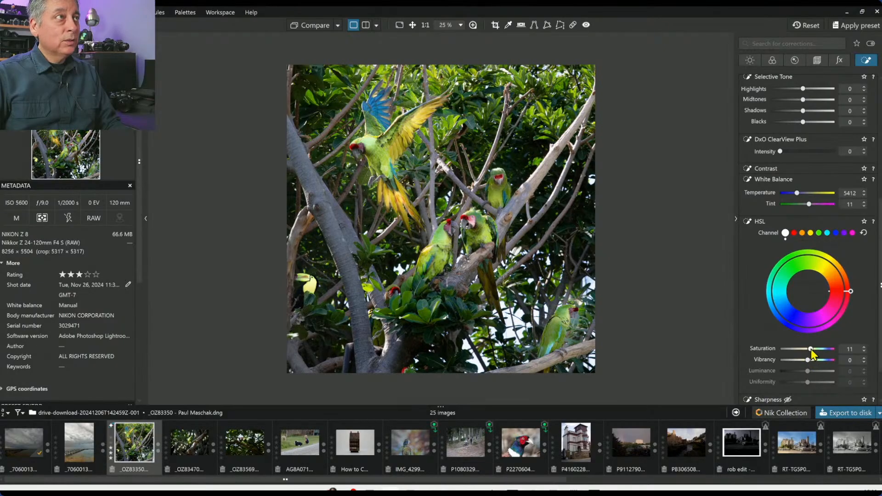
pyautogui.moveTo(811, 349); pyautogui.dragTo(814, 349)
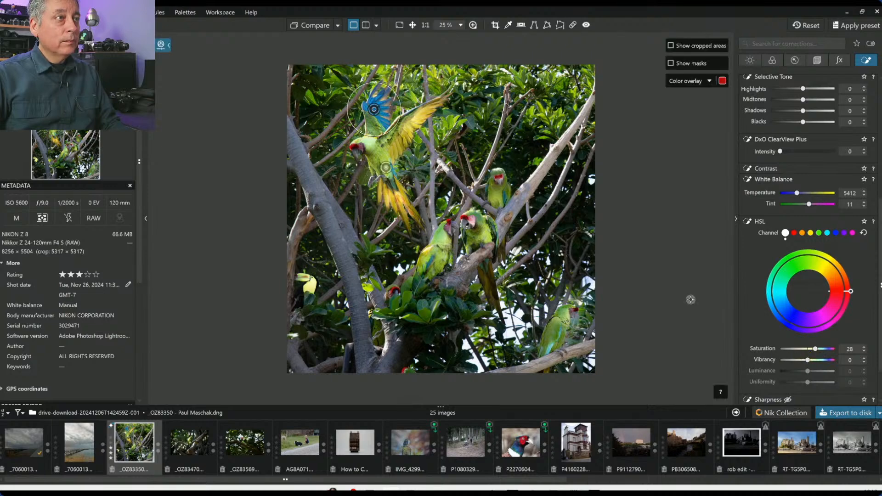
# Step: Repair the red spot below the leafy cluster at the crop's lower edge, and move the repair source to the dark foliage right of it
pyautogui.click(572, 25)
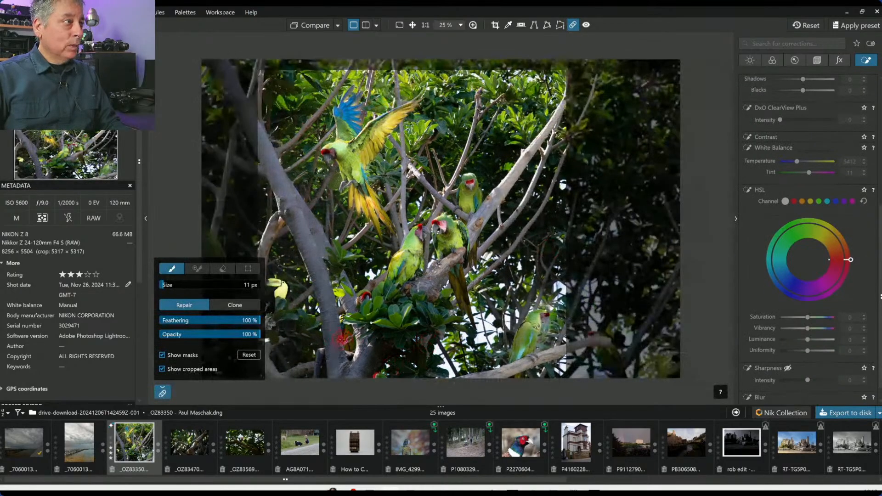
pyautogui.moveTo(384, 369); pyautogui.dragTo(390, 378)
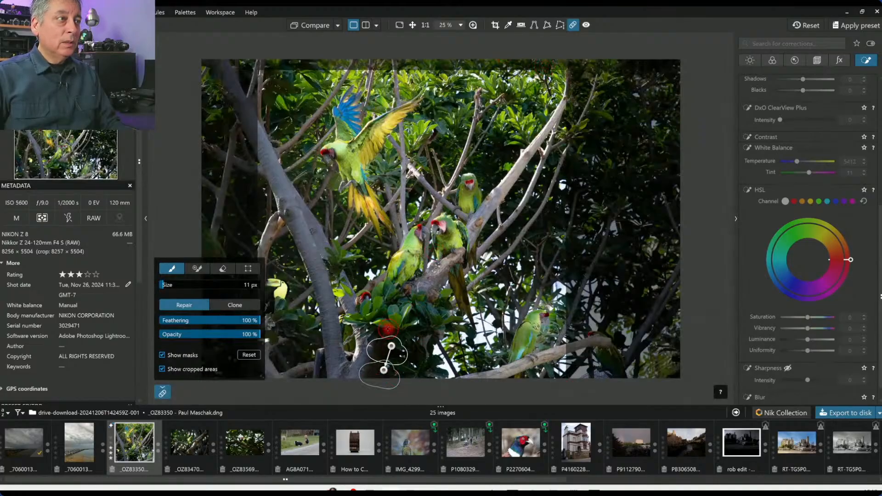
pyautogui.moveTo(391, 345); pyautogui.dragTo(409, 359)
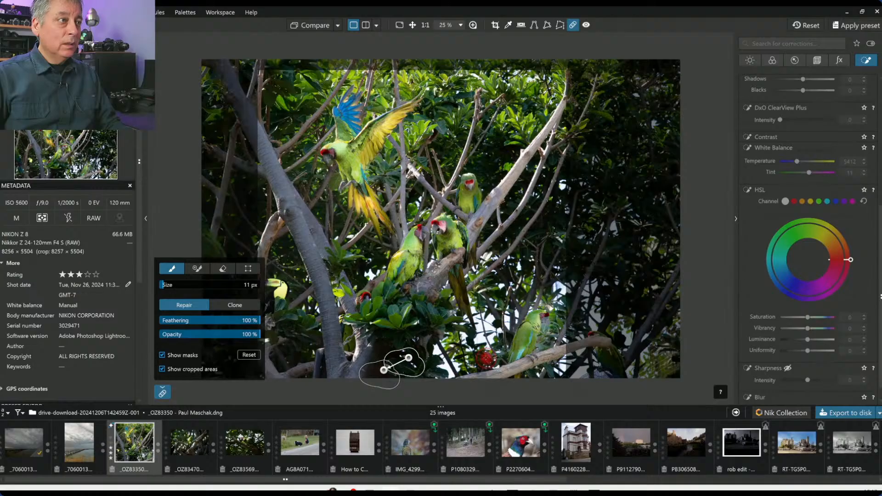
pyautogui.click(573, 26)
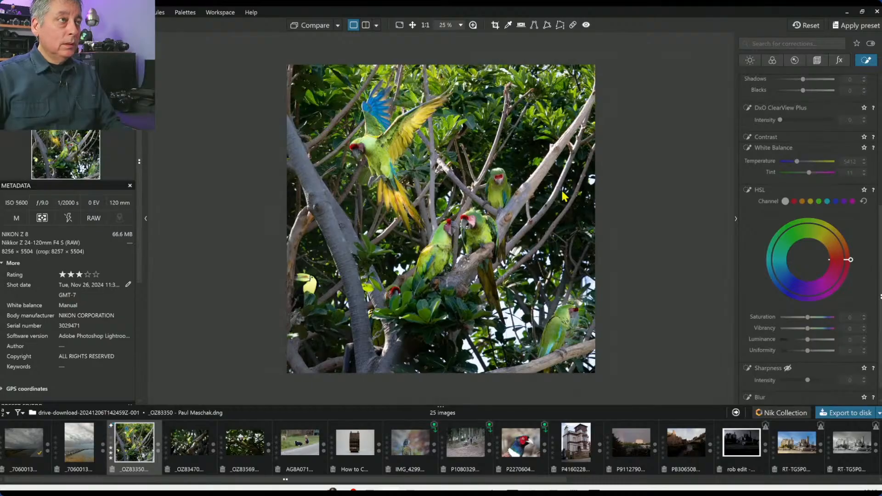
# Step: Warm the whole photo slightly by setting the RAW white balance temperature to 5566
pyautogui.click(750, 60)
pyautogui.click(772, 60)
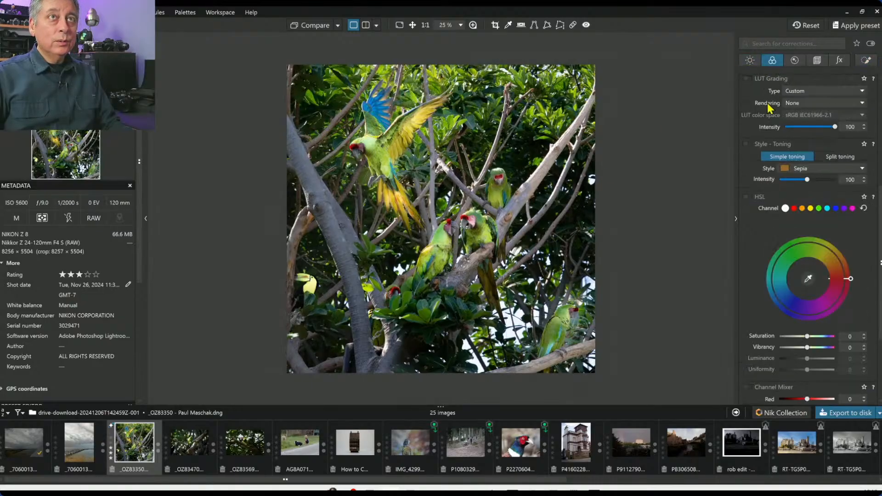
pyautogui.scroll(-3, 761, 235)
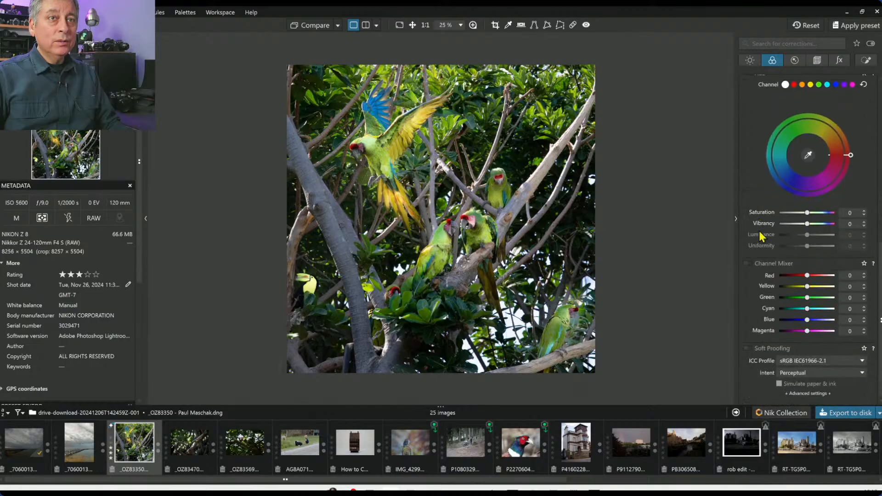
pyautogui.scroll(7, 761, 235)
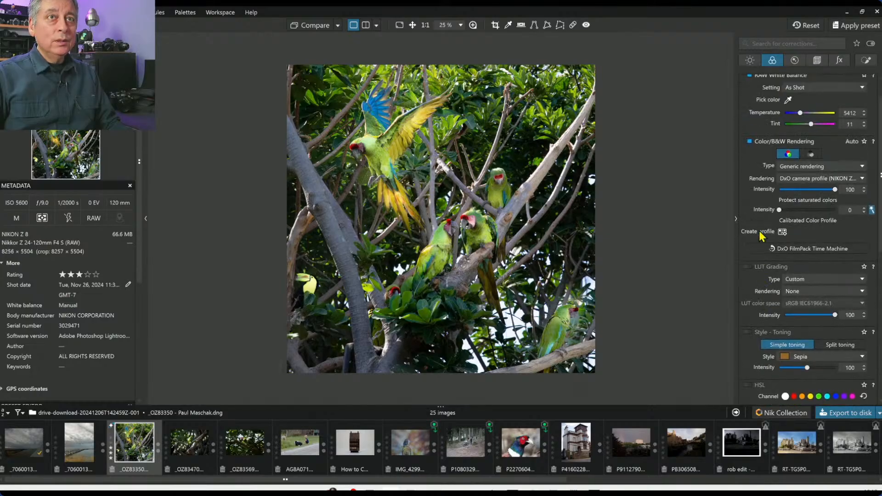
pyautogui.scroll(1, 760, 236)
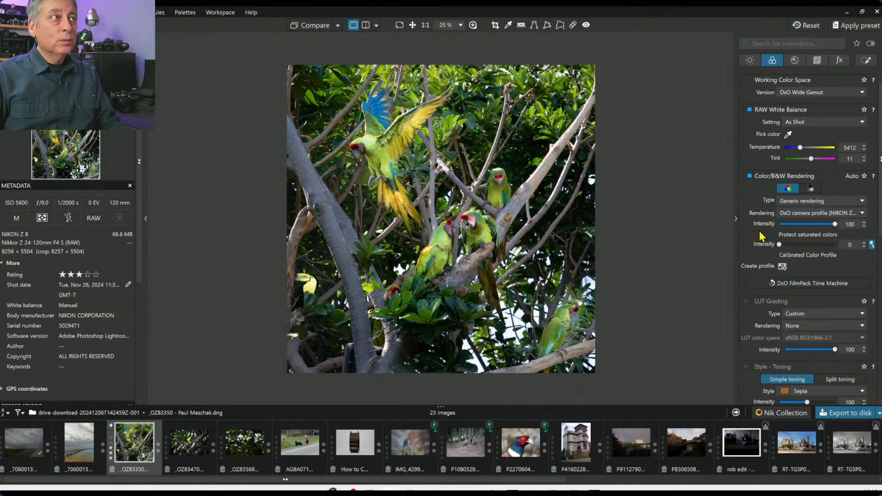
pyautogui.click(801, 148)
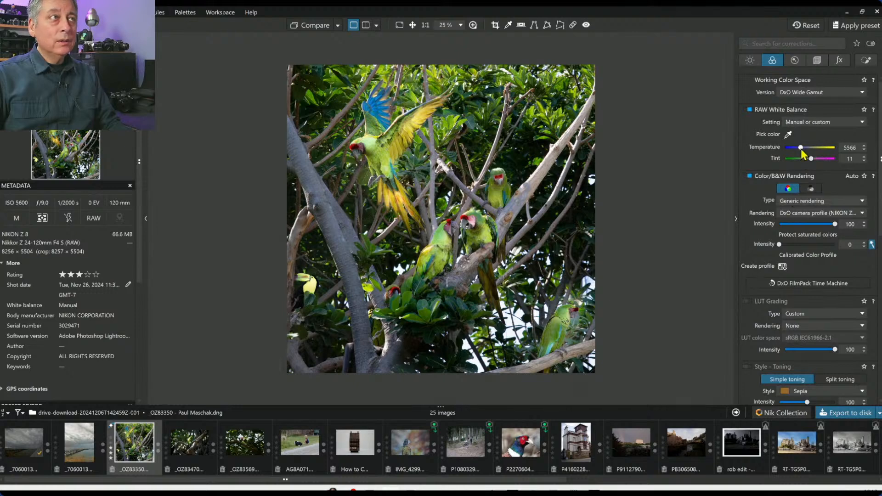
# Step: Warm the whole photo further by setting the RAW white balance temperature to 5966
pyautogui.click(801, 149)
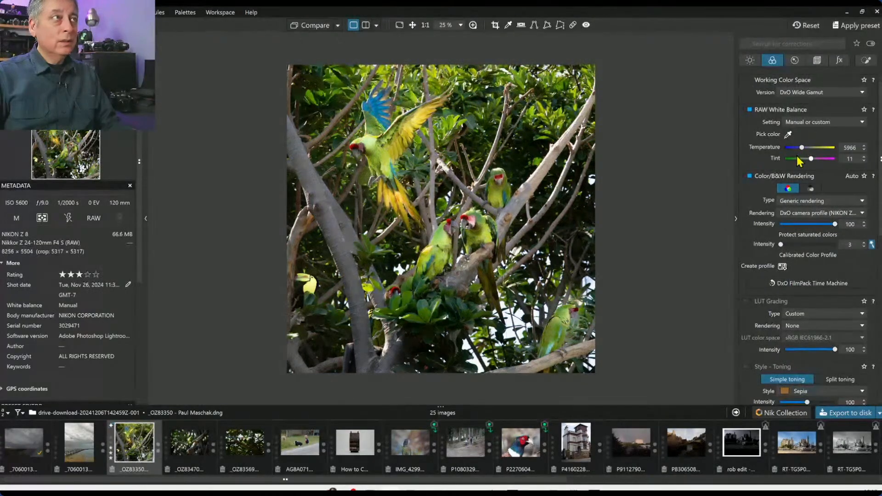
# Step: Set the HSL vibrancy of the first control point mask on the parrots to -83
pyautogui.click(867, 61)
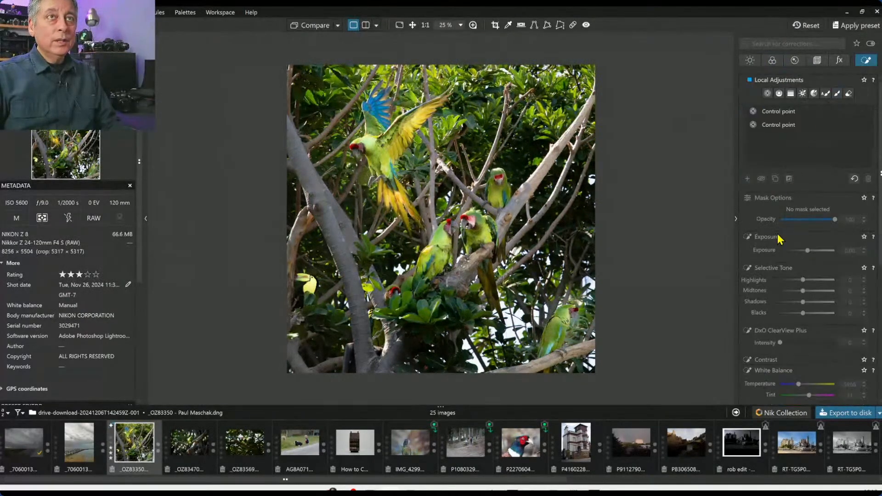
pyautogui.click(780, 115)
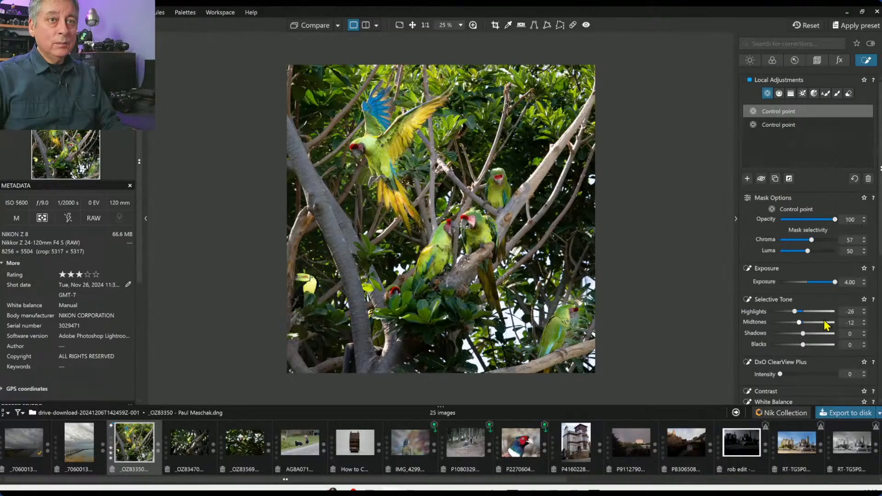
pyautogui.scroll(-4, 827, 326)
pyautogui.scroll(-2, 826, 324)
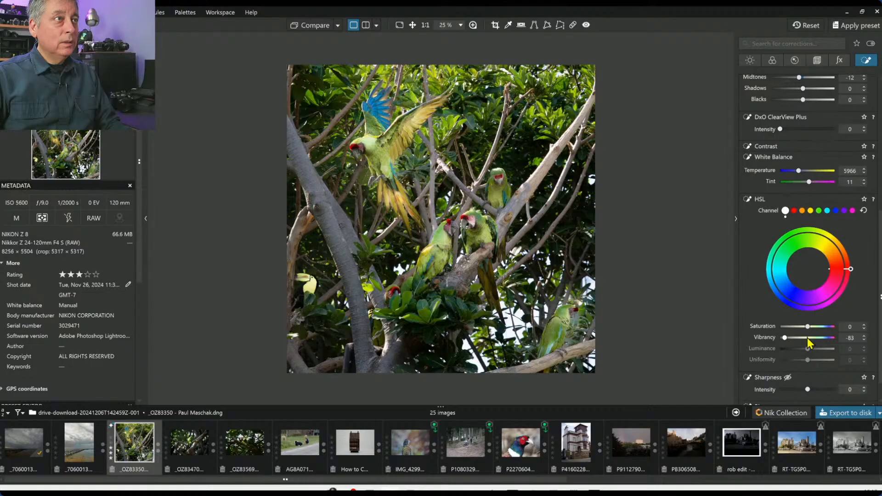
pyautogui.click(749, 319)
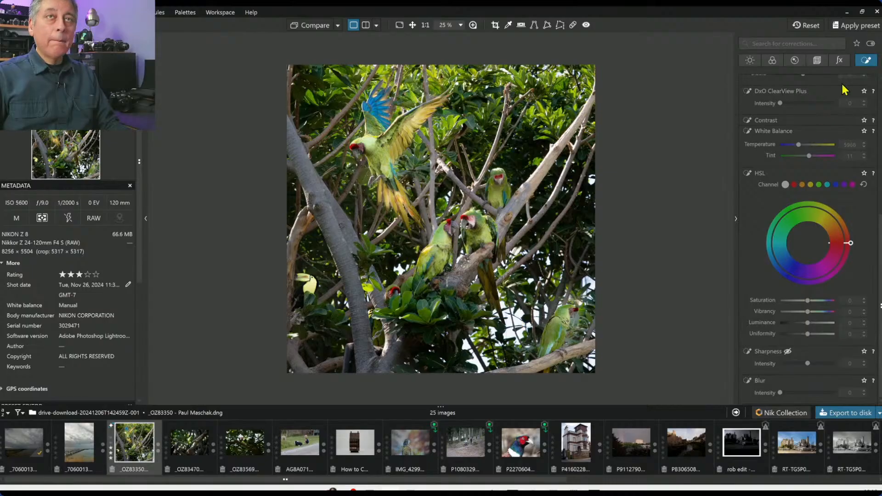
pyautogui.scroll(10, 788, 285)
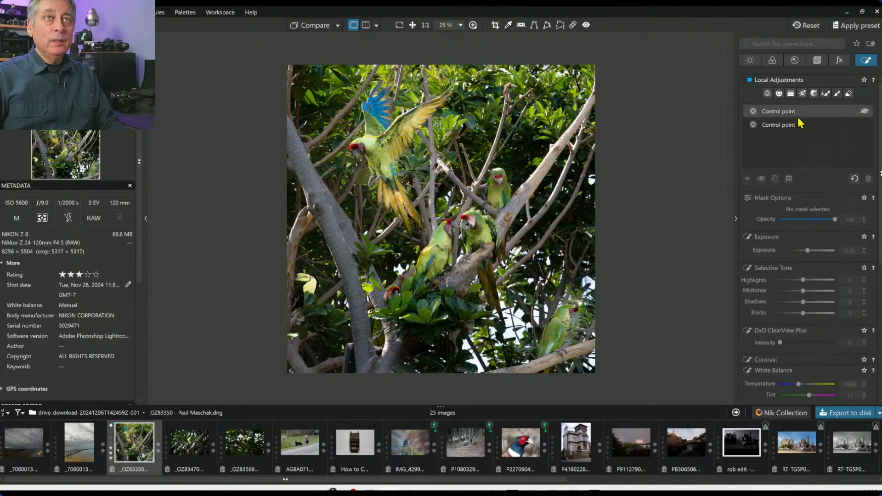
# Step: Try darkening the large tree trunk beside the flying parrot with an auto mask at midtones -43 and shadows -30, and delete the mask
pyautogui.click(825, 93)
pyautogui.scroll(3, 298, 157)
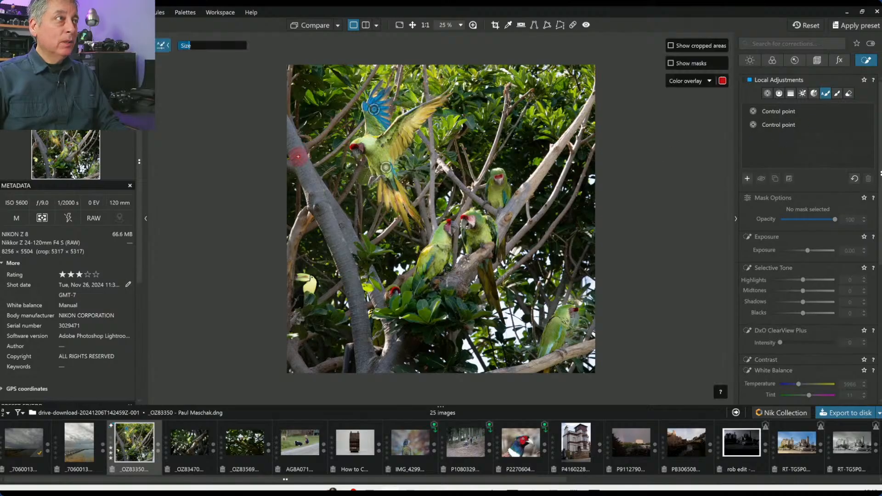
pyautogui.moveTo(288, 123)
pyautogui.mouseDown()
pyautogui.moveTo(326, 223)
pyautogui.moveTo(310, 184)
pyautogui.moveTo(348, 235)
pyautogui.moveTo(336, 242)
pyautogui.moveTo(365, 369)
pyautogui.moveTo(389, 355)
pyautogui.moveTo(388, 368)
pyautogui.moveTo(385, 306)
pyautogui.moveTo(351, 241)
pyautogui.mouseUp()
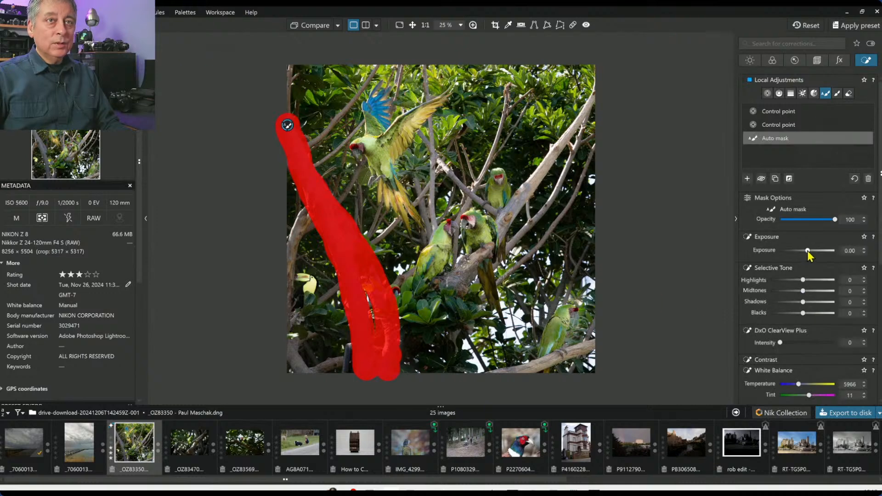
pyautogui.moveTo(807, 251)
pyautogui.mouseDown()
pyautogui.moveTo(786, 251)
pyautogui.moveTo(794, 250)
pyautogui.mouseUp()
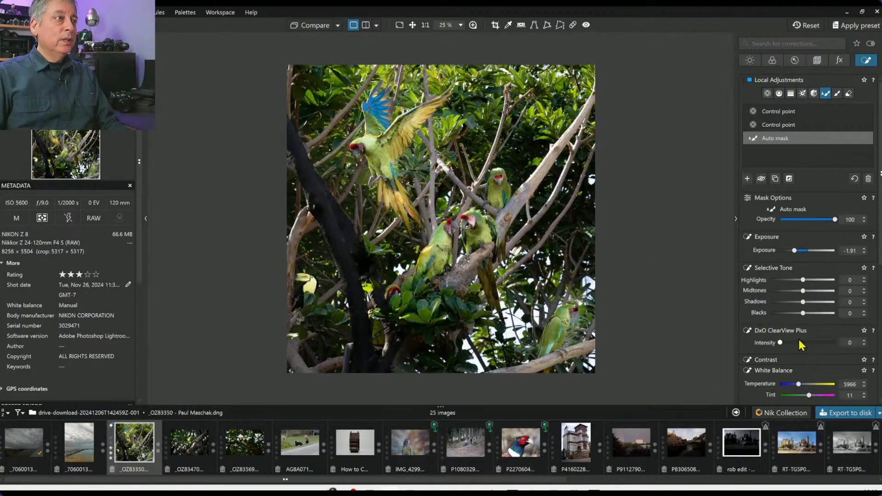
pyautogui.doubleClick(795, 251)
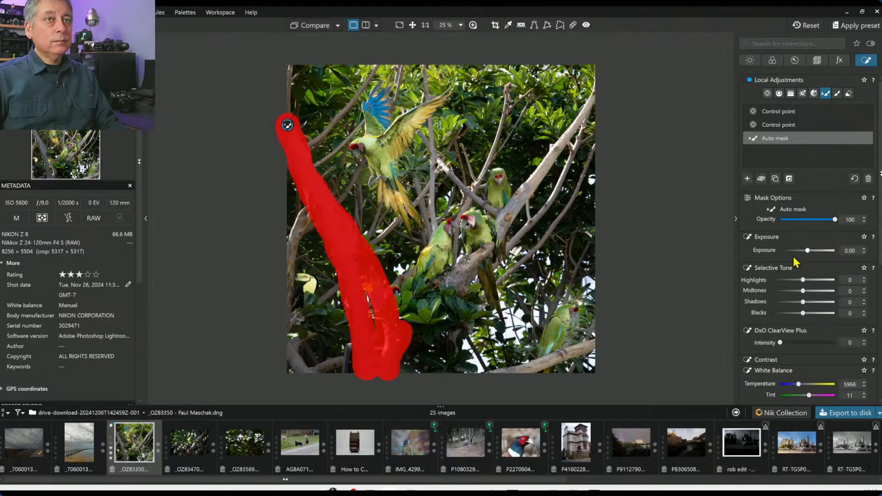
pyautogui.click(789, 291)
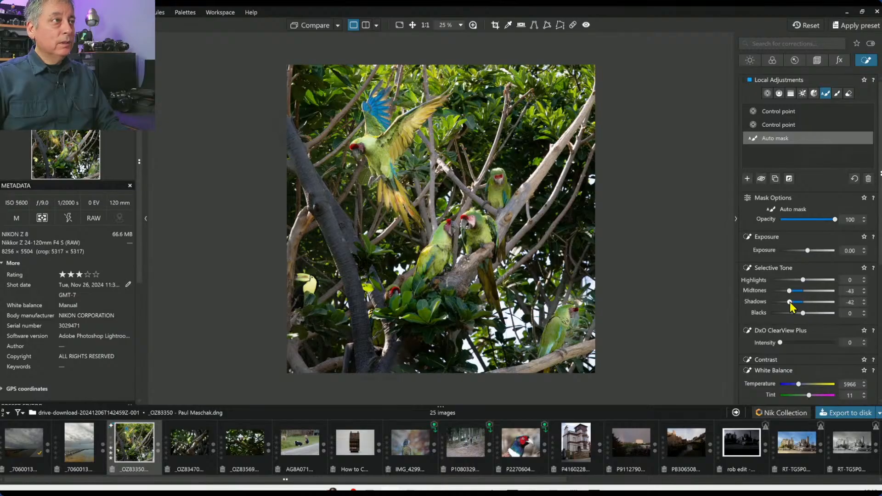
pyautogui.moveTo(790, 303); pyautogui.dragTo(792, 303)
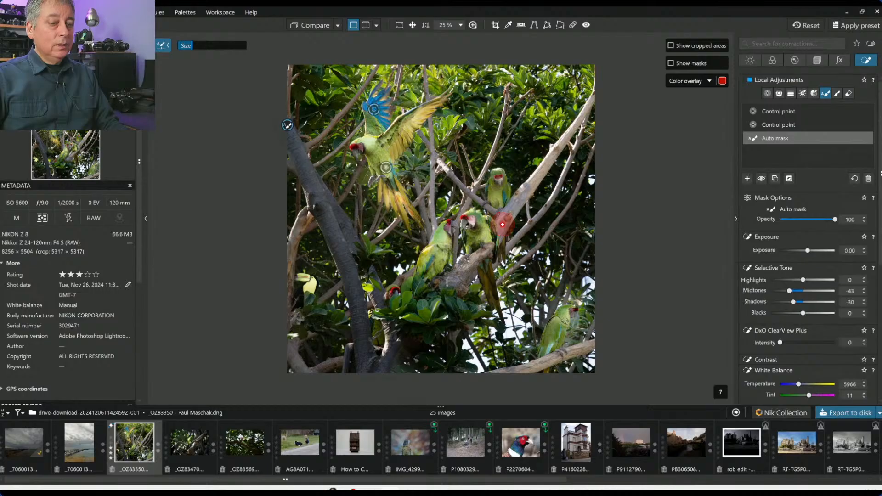
pyautogui.press('Delete')
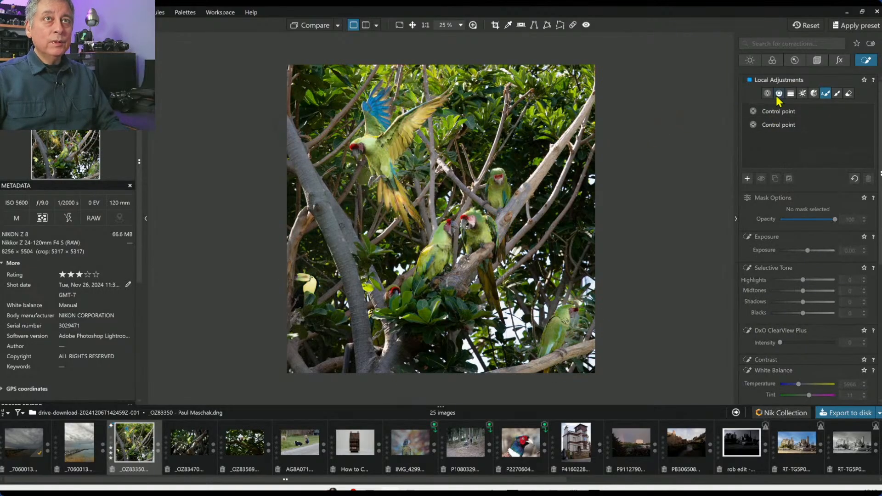
# Step: Paint a new auto mask along the pale branch rising from the perched parrots to the photo's upper right corner
pyautogui.click(747, 178)
pyautogui.moveTo(498, 233)
pyautogui.mouseDown()
pyautogui.moveTo(537, 192)
pyautogui.moveTo(510, 215)
pyautogui.moveTo(552, 155)
pyautogui.moveTo(580, 132)
pyautogui.moveTo(603, 87)
pyautogui.mouseUp()
pyautogui.hotkey('ctrl', 'z')
# Step: Darken the pale branch by setting its auto mask's highlights to -43 and blacks to -24, with exposure at 0
pyautogui.moveTo(807, 251); pyautogui.dragTo(798, 250)
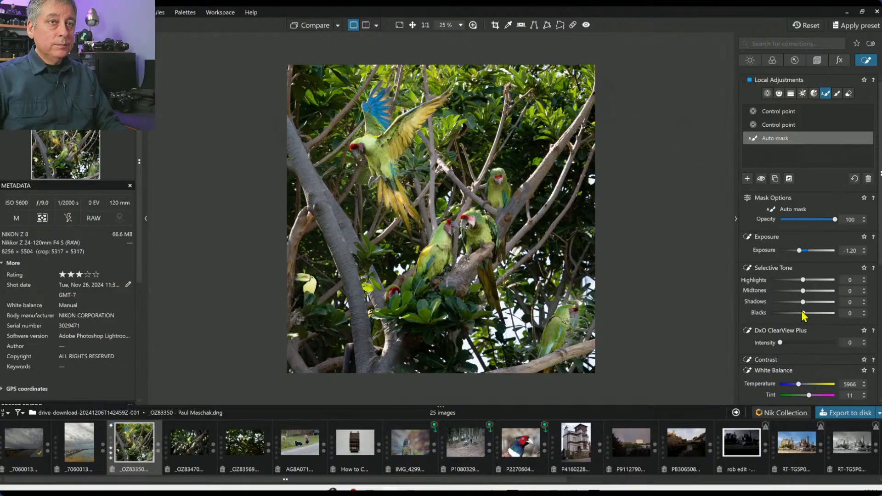
pyautogui.moveTo(802, 313); pyautogui.dragTo(798, 314)
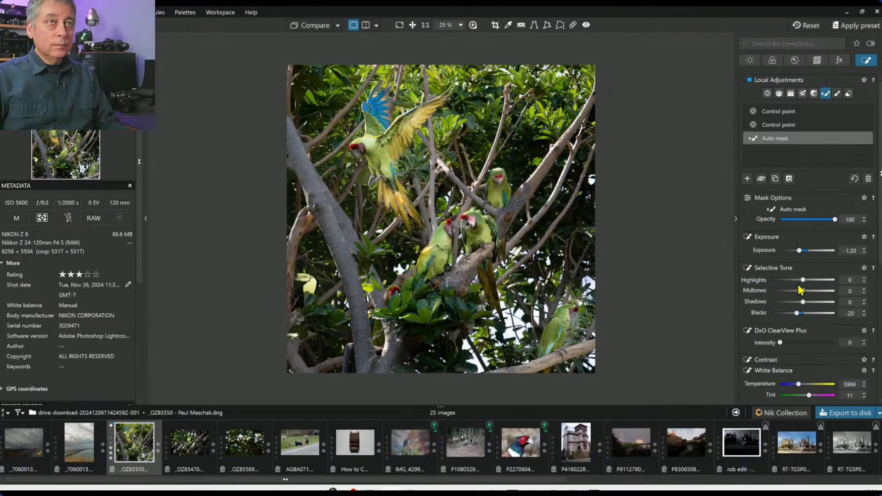
pyautogui.doubleClick(799, 254)
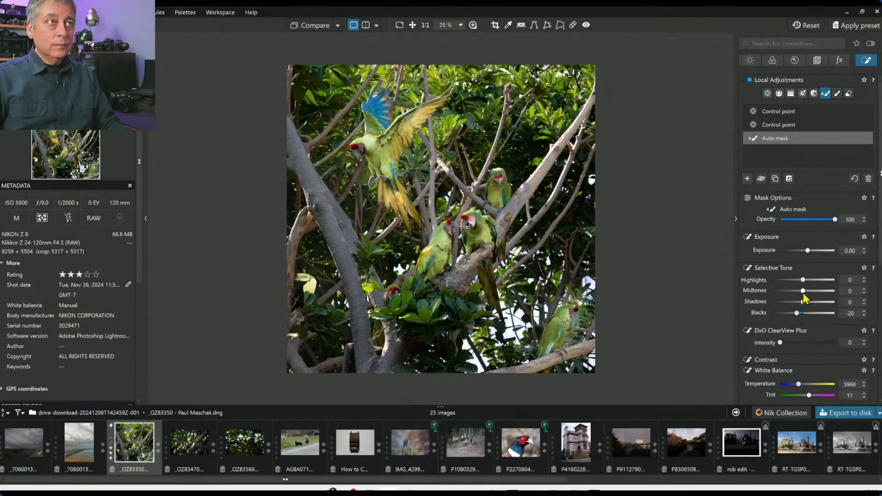
pyautogui.moveTo(801, 282); pyautogui.dragTo(790, 281)
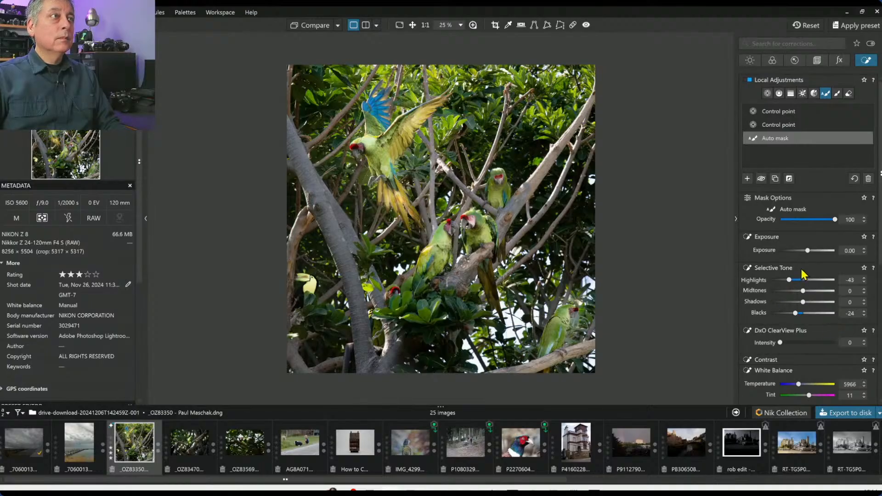
pyautogui.press('Escape')
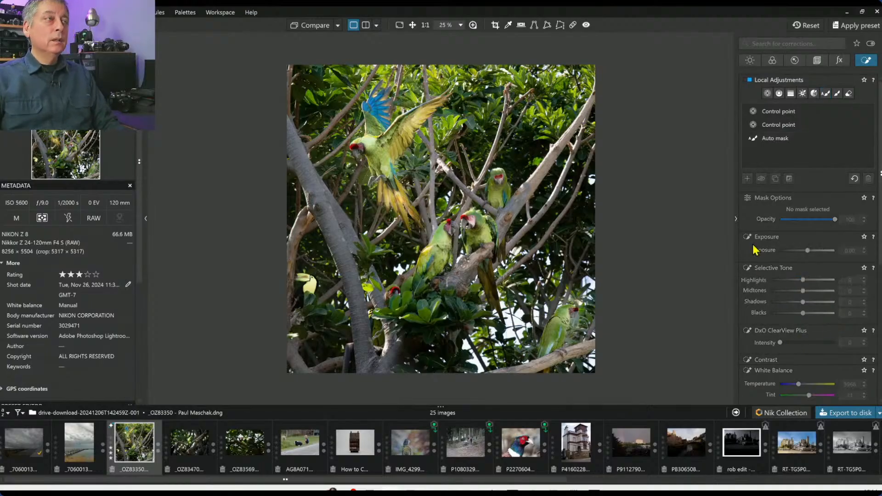
# Step: Set the whole photo's exposure to -1.11 and compare the edit with the original image
pyautogui.click(750, 60)
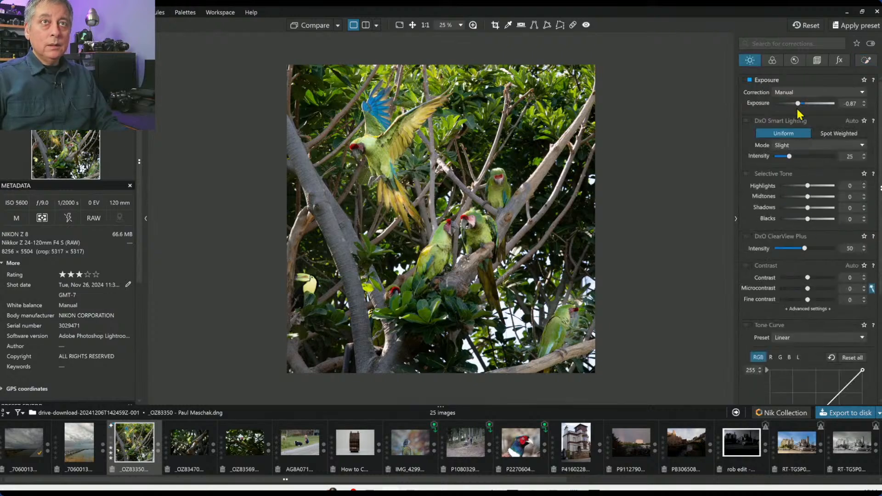
pyautogui.moveTo(795, 104); pyautogui.dragTo(797, 105)
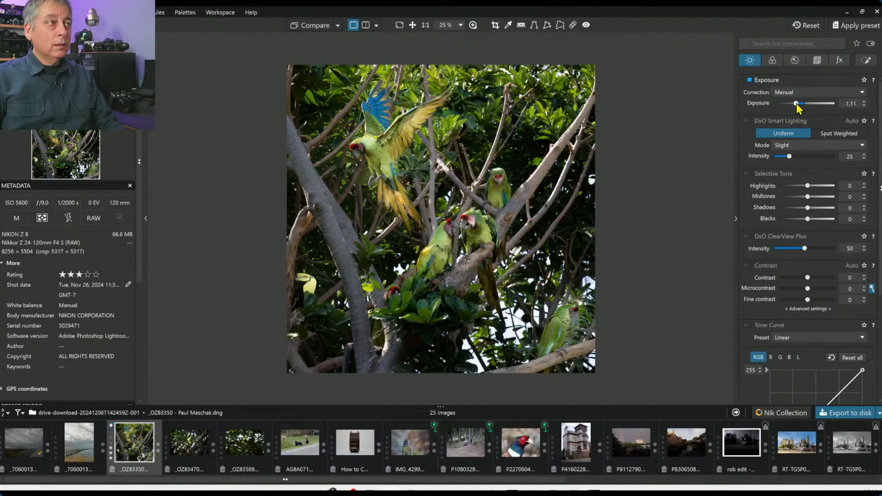
pyautogui.click(324, 29)
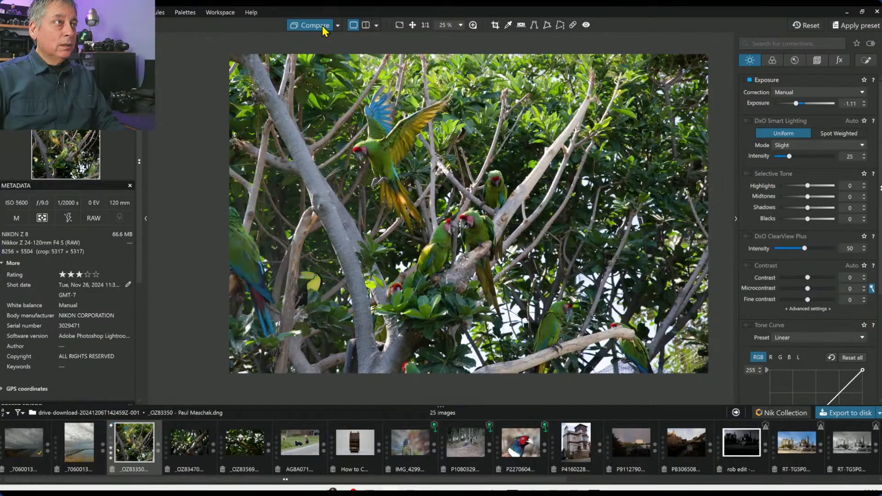
pyautogui.click(323, 29)
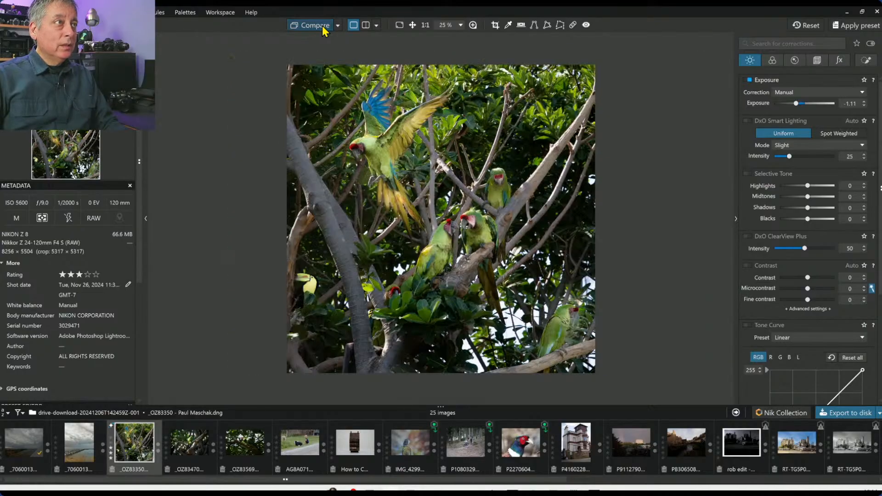
pyautogui.click(325, 31)
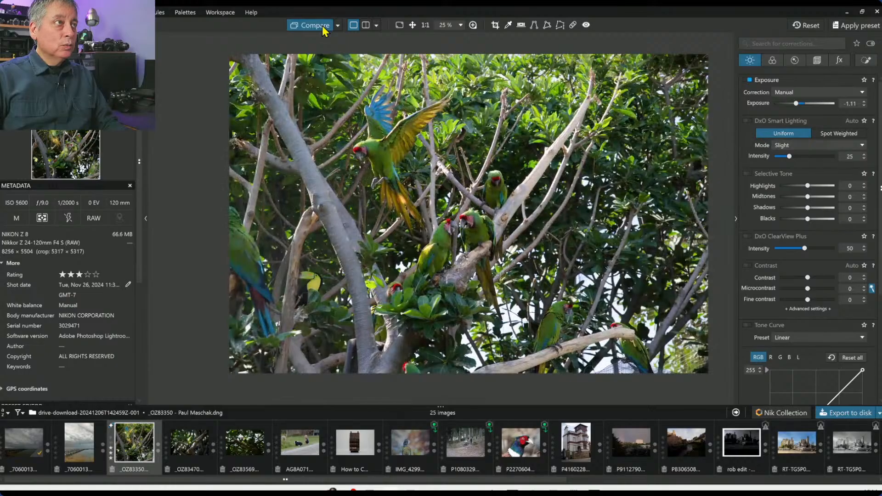
pyautogui.click(325, 30)
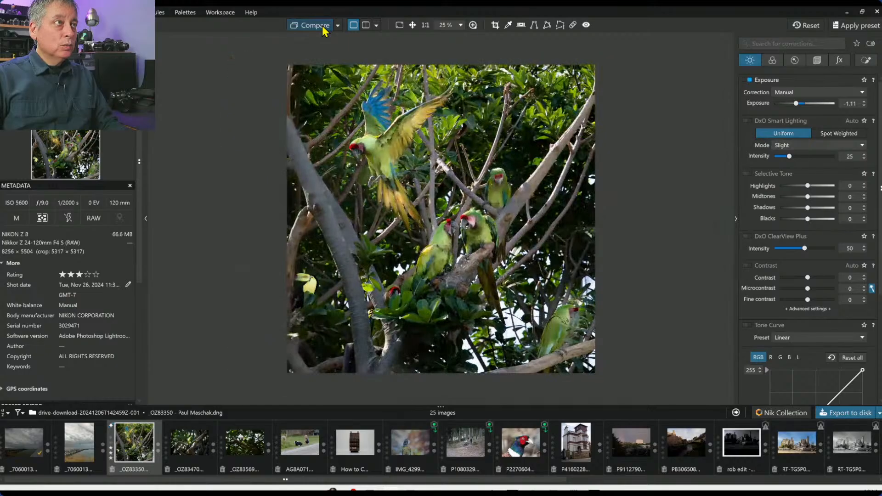
# Step: Set the parrots' first control point mask to exposure 2.68 and blacks 33
pyautogui.click(866, 61)
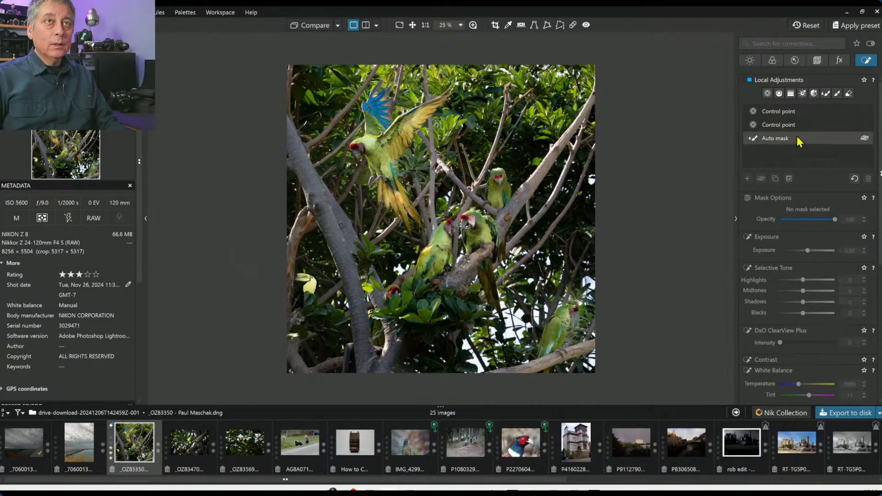
pyautogui.click(795, 112)
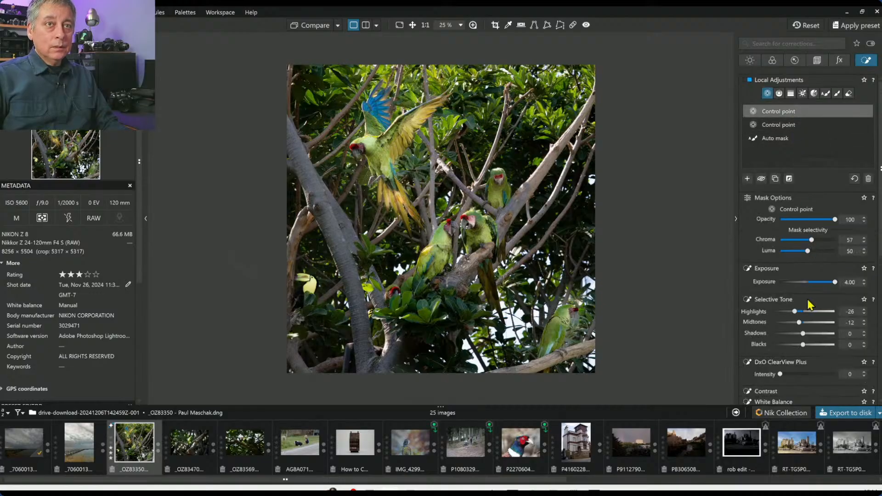
pyautogui.moveTo(836, 284); pyautogui.dragTo(828, 287)
pyautogui.moveTo(804, 346); pyautogui.dragTo(813, 347)
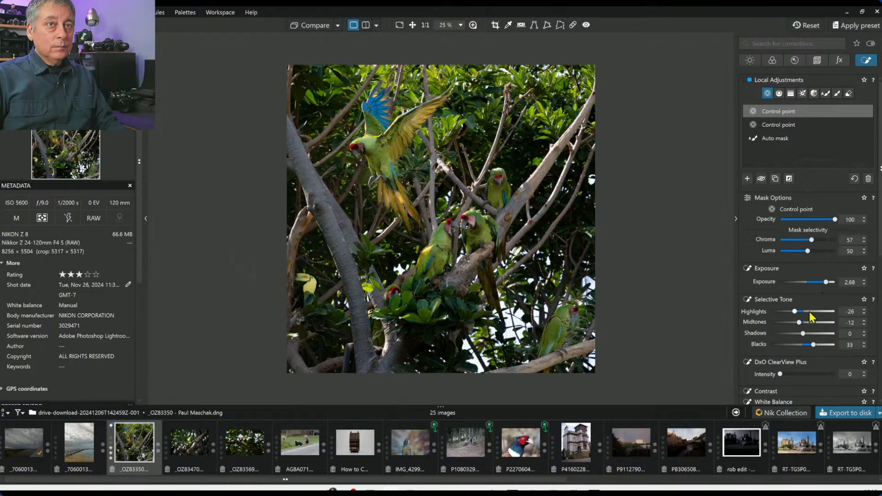
# Step: Add detail to the parrots by setting their mask's ClearView Plus intensity to 61 and microcontrast to 13
pyautogui.moveTo(780, 375); pyautogui.dragTo(816, 385)
pyautogui.scroll(-2, 777, 365)
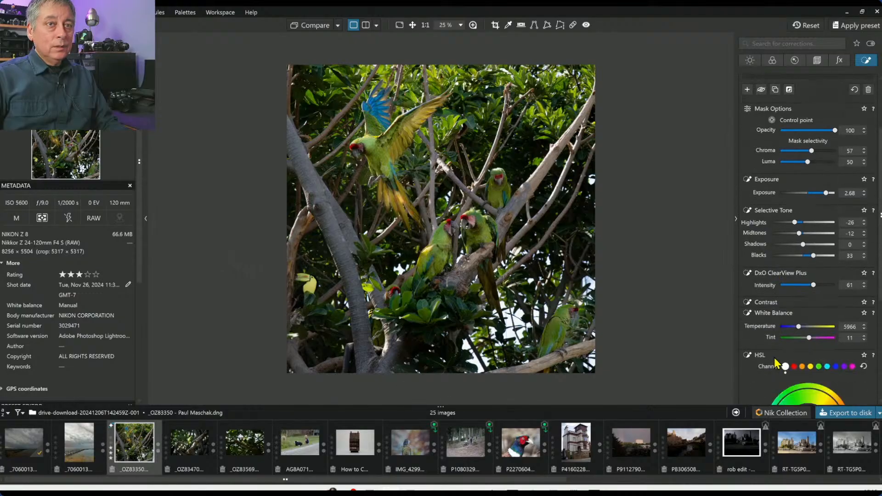
pyautogui.scroll(-4, 807, 336)
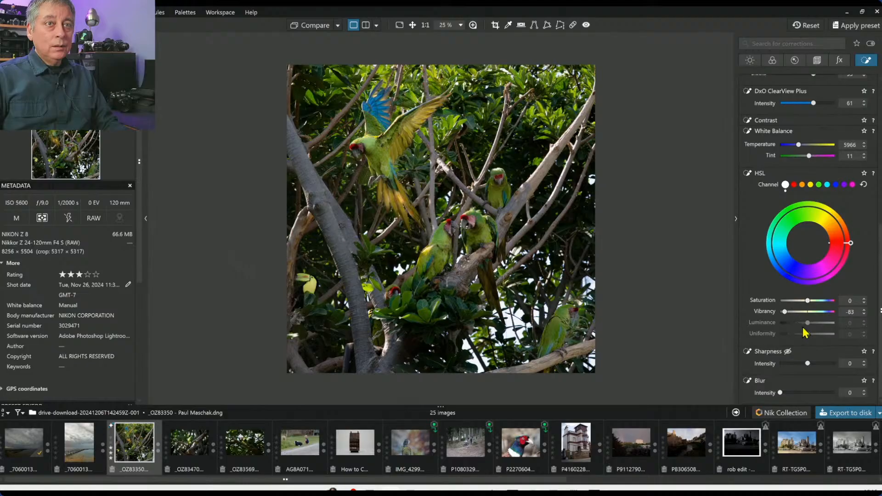
pyautogui.scroll(3, 799, 363)
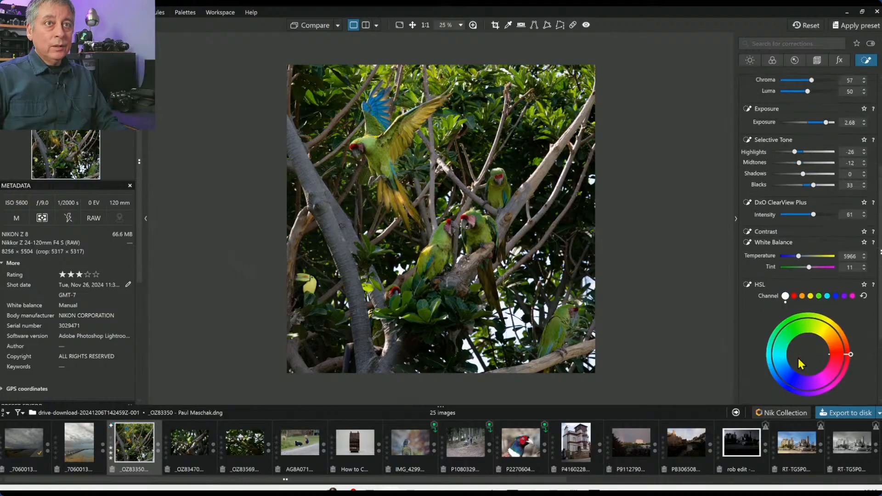
pyautogui.click(783, 233)
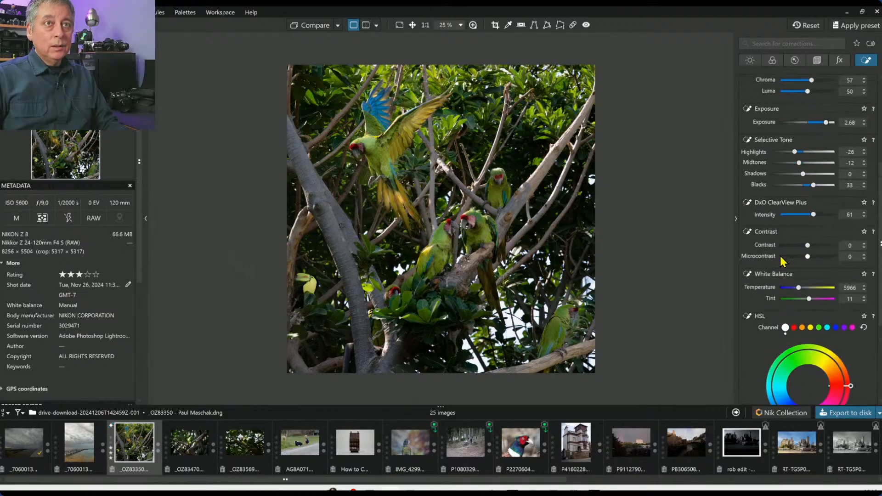
pyautogui.moveTo(808, 257)
pyautogui.mouseDown()
pyautogui.moveTo(821, 258)
pyautogui.moveTo(811, 258)
pyautogui.mouseUp()
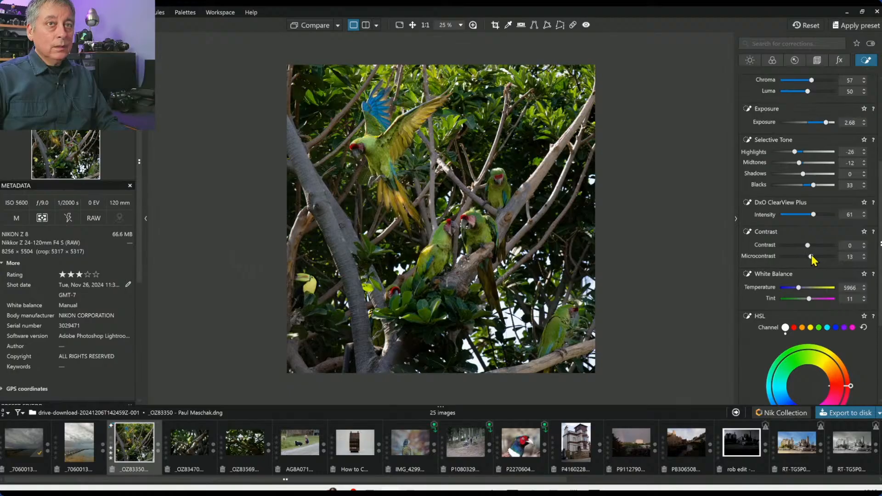
pyautogui.click(786, 275)
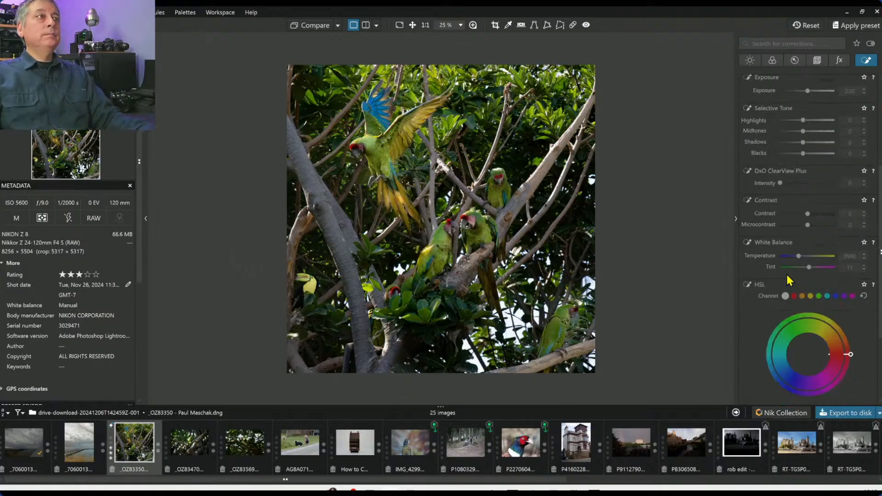
# Step: Brighten the whole photo slightly by setting its global exposure to -0.84
pyautogui.click(749, 61)
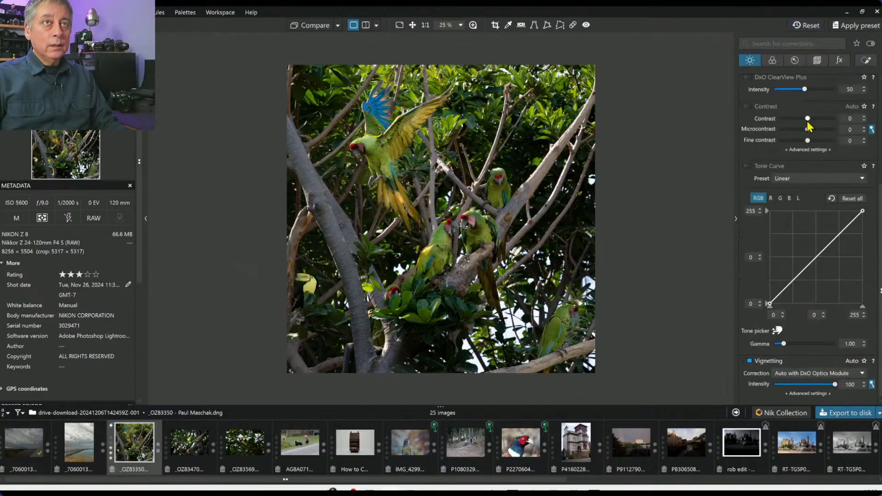
pyautogui.scroll(3, 809, 127)
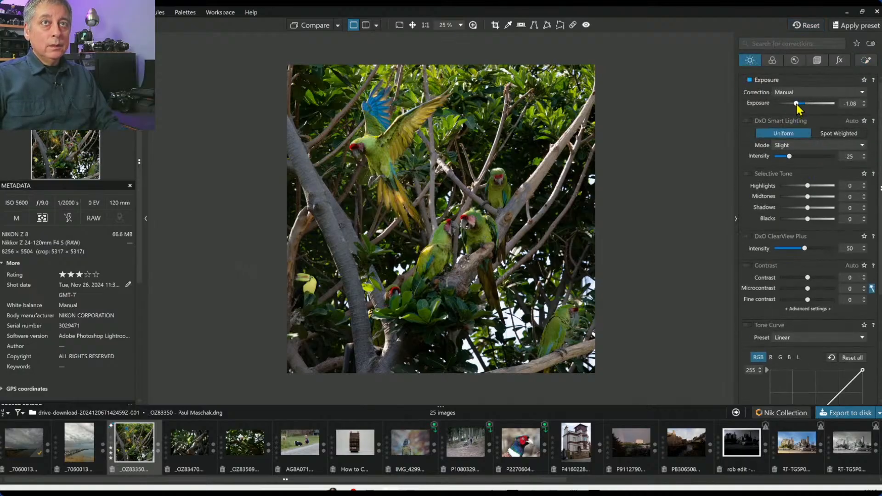
pyautogui.moveTo(797, 105); pyautogui.dragTo(799, 106)
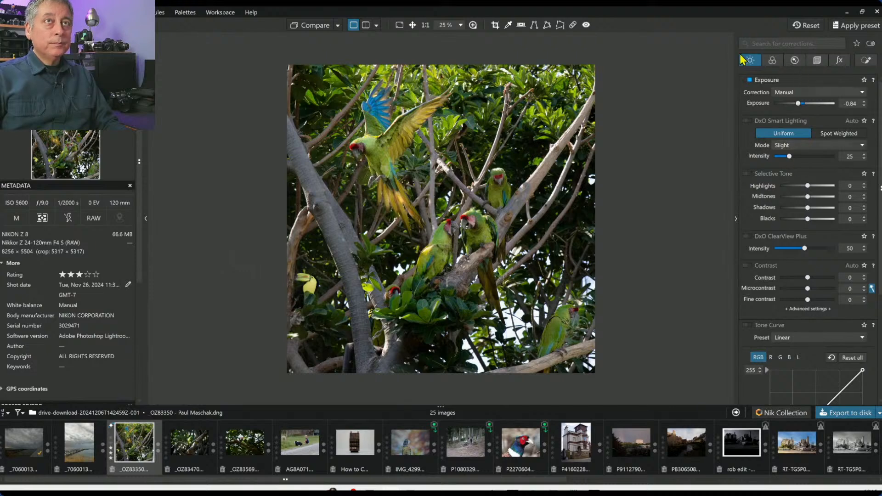
# Step: Paint 21 px Repair strokes over the bright gap beside the lowest parrot and the bright spots below the central leaf cluster
pyautogui.click(573, 25)
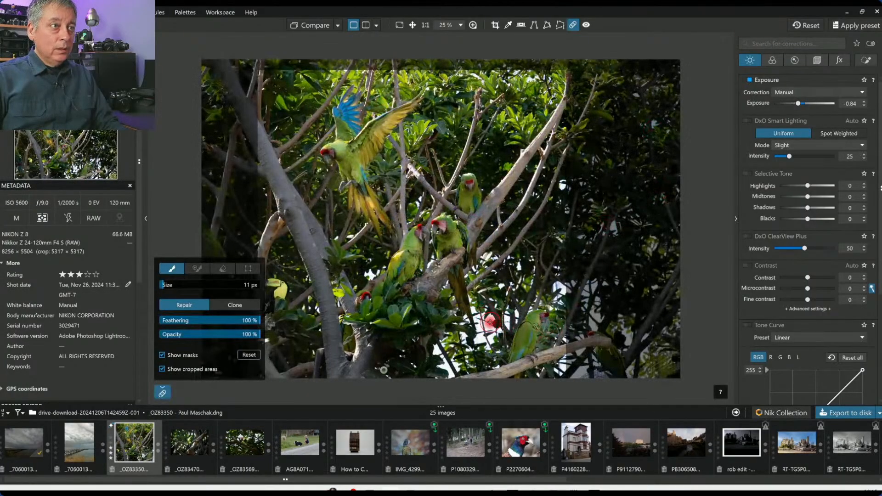
pyautogui.scroll(2, 490, 321)
pyautogui.moveTo(490, 322)
pyautogui.mouseDown()
pyautogui.moveTo(488, 312)
pyautogui.moveTo(488, 345)
pyautogui.mouseUp()
pyautogui.moveTo(430, 353); pyautogui.dragTo(457, 366)
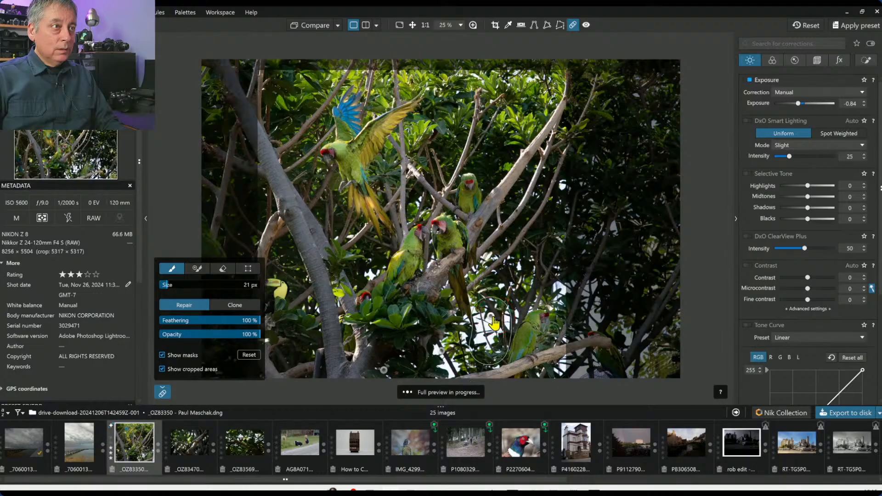
# Step: Move the source areas of both new repairs onto the dark foliage in the right part of the photo
pyautogui.click(490, 316)
pyautogui.moveTo(661, 317)
pyautogui.mouseDown()
pyautogui.moveTo(563, 305)
pyautogui.moveTo(616, 191)
pyautogui.moveTo(643, 265)
pyautogui.moveTo(601, 246)
pyautogui.moveTo(668, 158)
pyautogui.mouseUp()
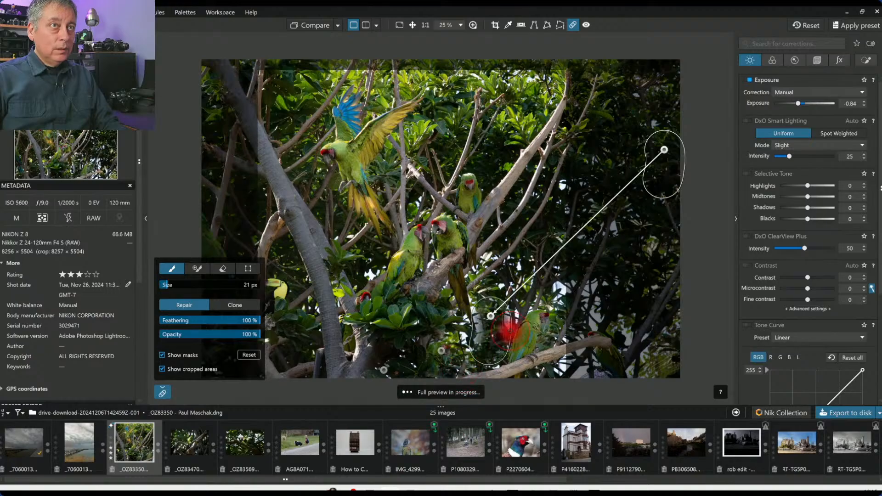
pyautogui.moveTo(664, 152); pyautogui.dragTo(657, 151)
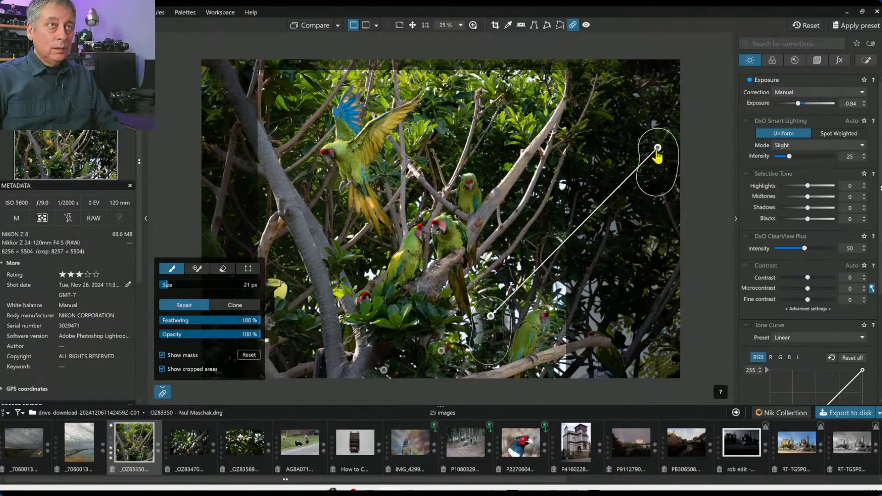
pyautogui.click(441, 350)
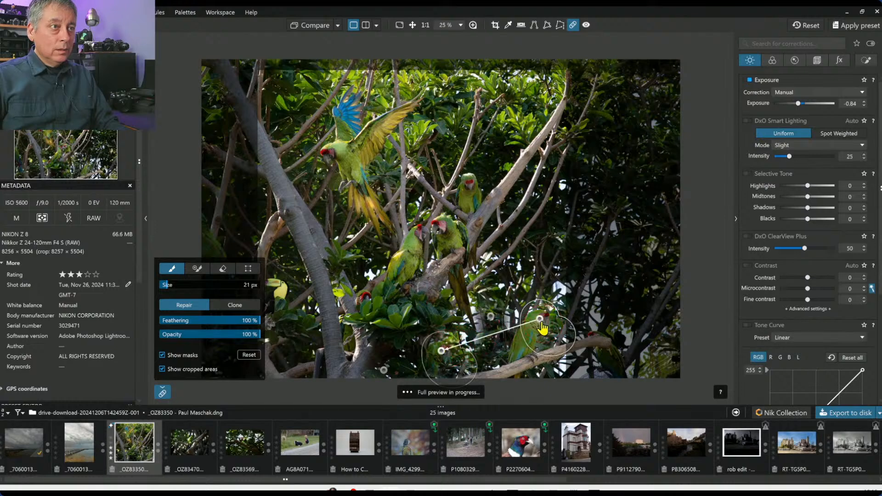
pyautogui.moveTo(543, 323)
pyautogui.mouseDown()
pyautogui.moveTo(619, 296)
pyautogui.moveTo(632, 251)
pyautogui.mouseUp()
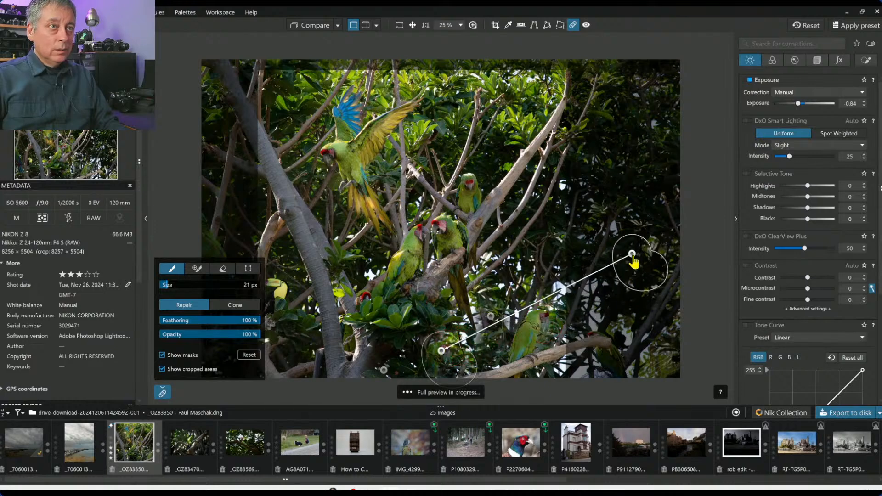
# Step: Repair the remaining bright patch between the two repairs, sourcing it from the dark foliage at the photo's upper right
pyautogui.click(564, 346)
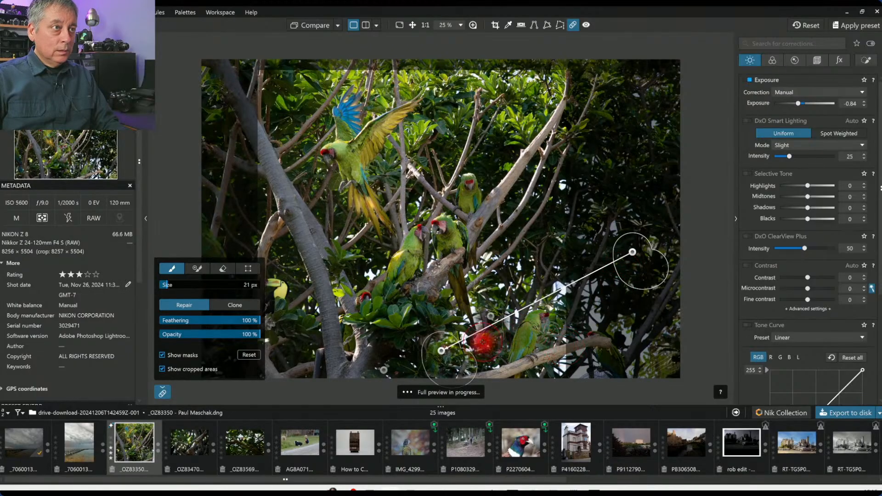
pyautogui.click(477, 337)
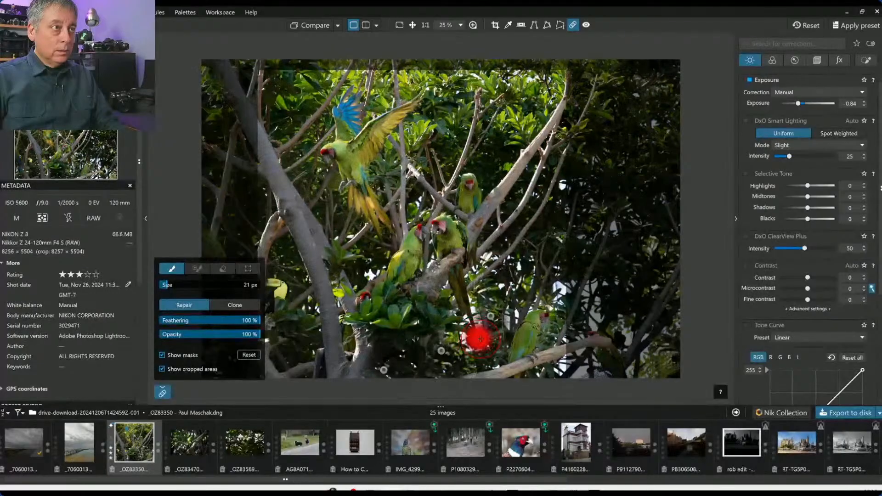
pyautogui.moveTo(461, 334); pyautogui.dragTo(463, 335)
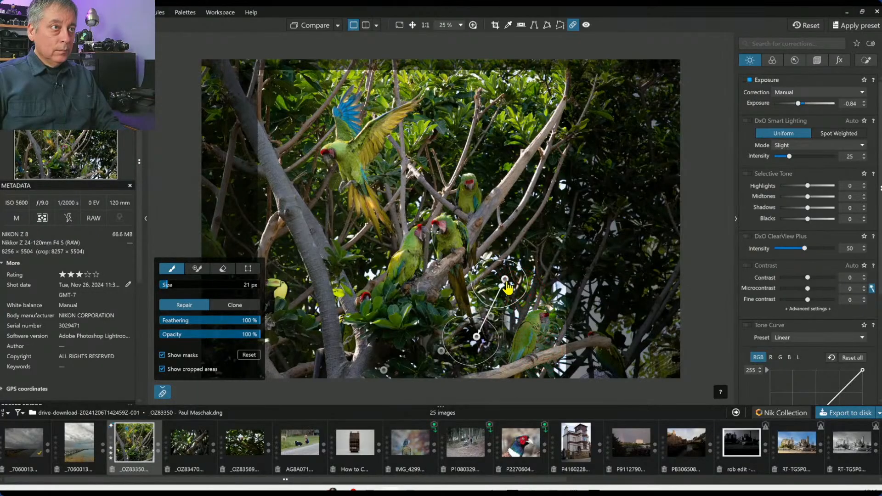
pyautogui.moveTo(505, 281); pyautogui.dragTo(641, 146)
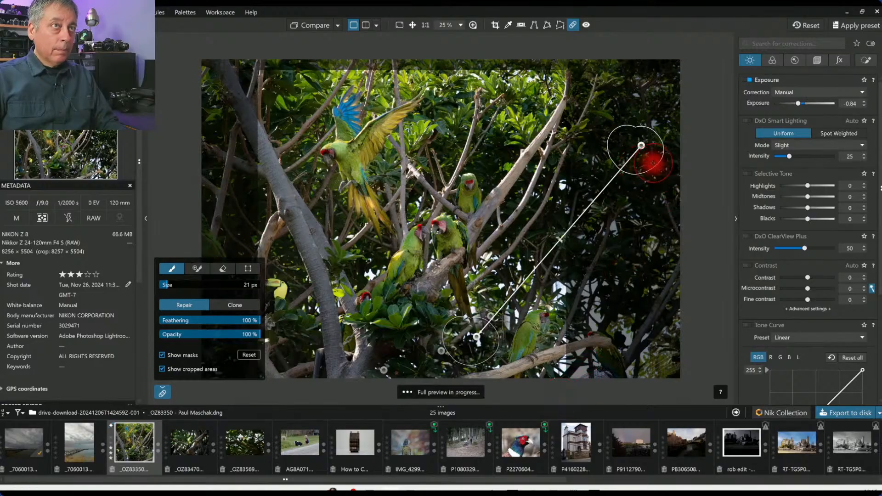
pyautogui.moveTo(642, 149); pyautogui.dragTo(650, 166)
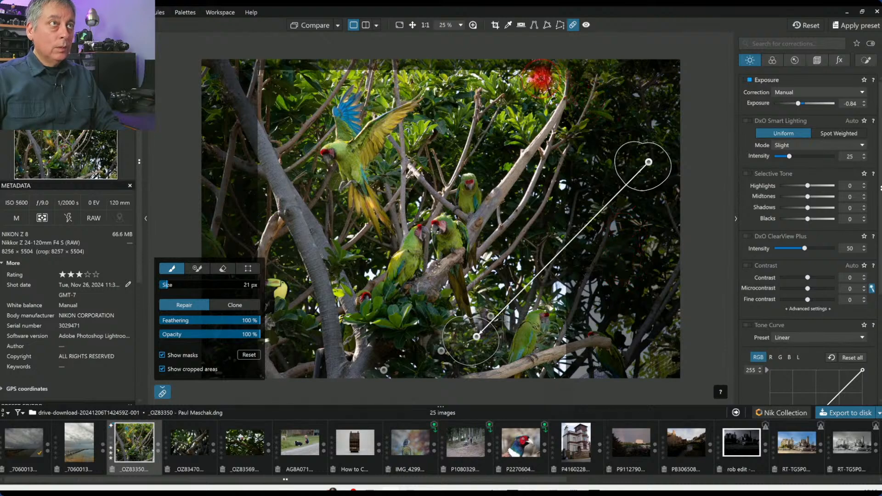
# Step: Repair the bright leaves near the photo's top edge, close the Repair tool and check the cropped image
pyautogui.moveTo(538, 77); pyautogui.dragTo(529, 78)
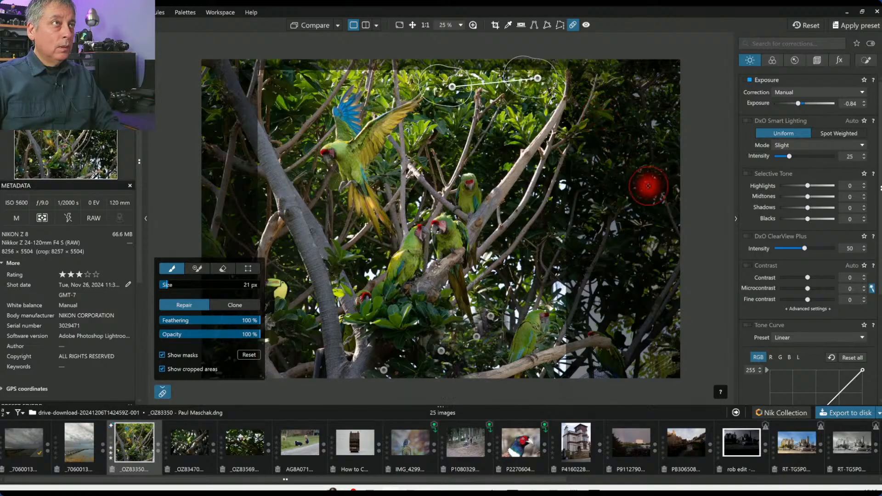
pyautogui.press('Escape')
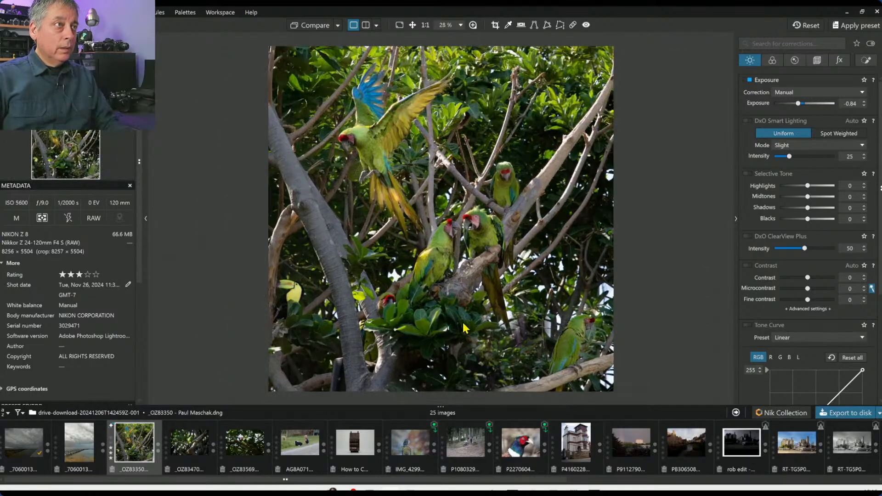
pyautogui.scroll(-1, 463, 328)
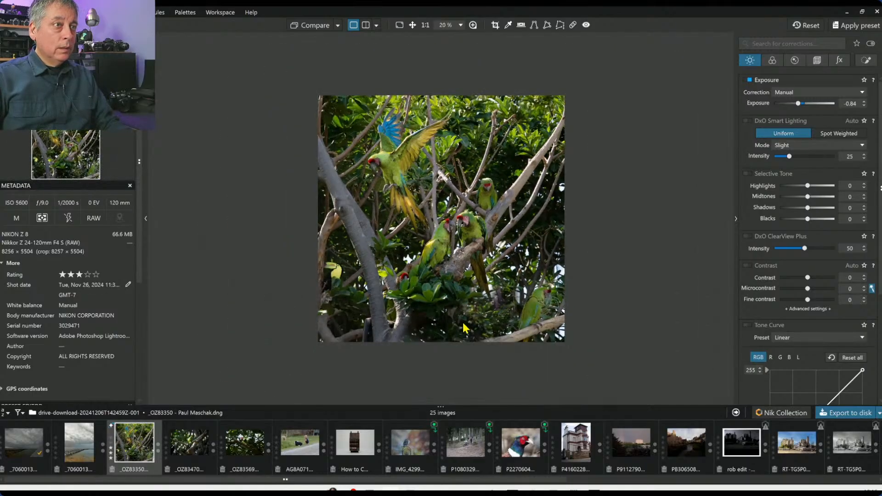
pyautogui.scroll(2, 636, 360)
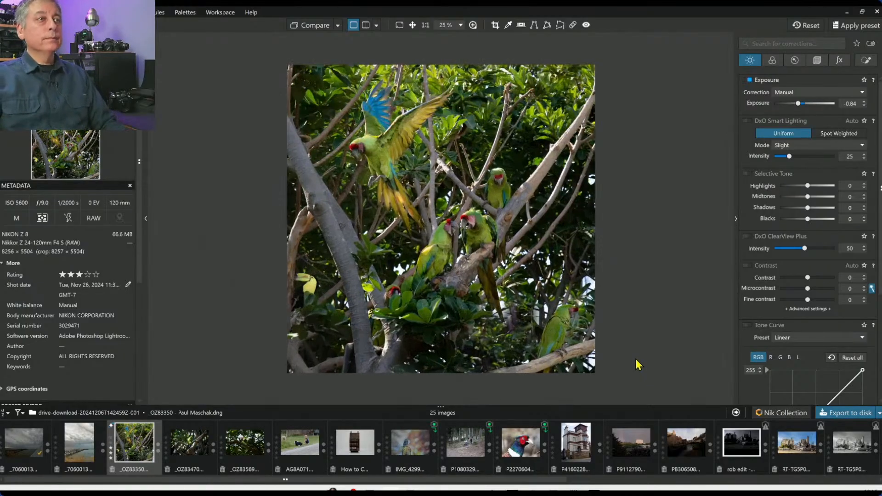
# Step: Delete the existing repair patches over the bright foliage gaps beside the lower perched parrot and leave the Repair tool
pyautogui.click(559, 25)
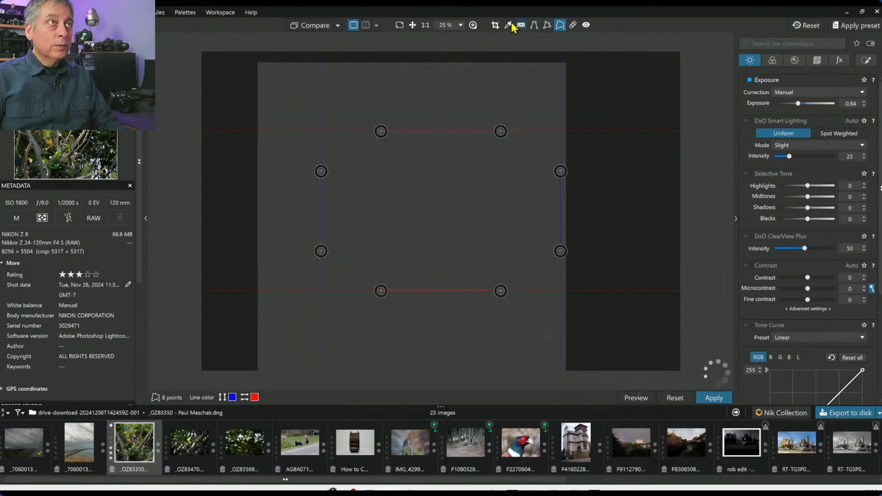
pyautogui.click(572, 25)
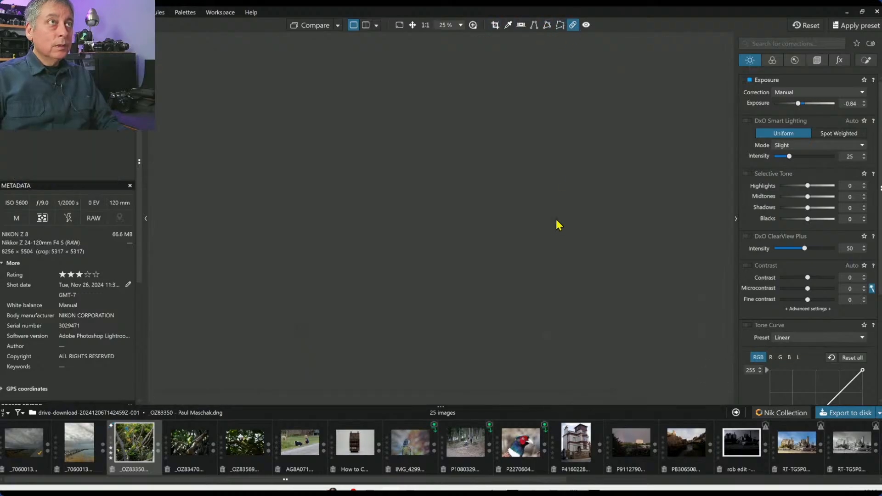
pyautogui.moveTo(545, 321); pyautogui.dragTo(524, 321)
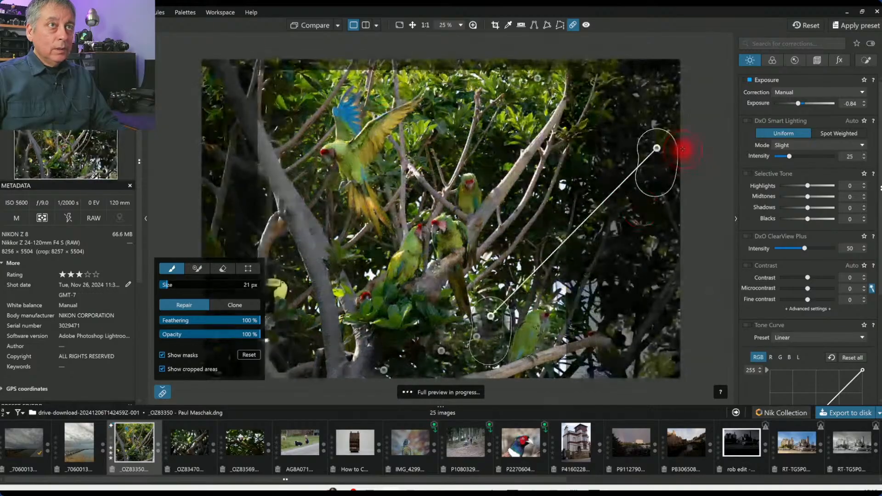
pyautogui.moveTo(656, 151); pyautogui.dragTo(519, 98)
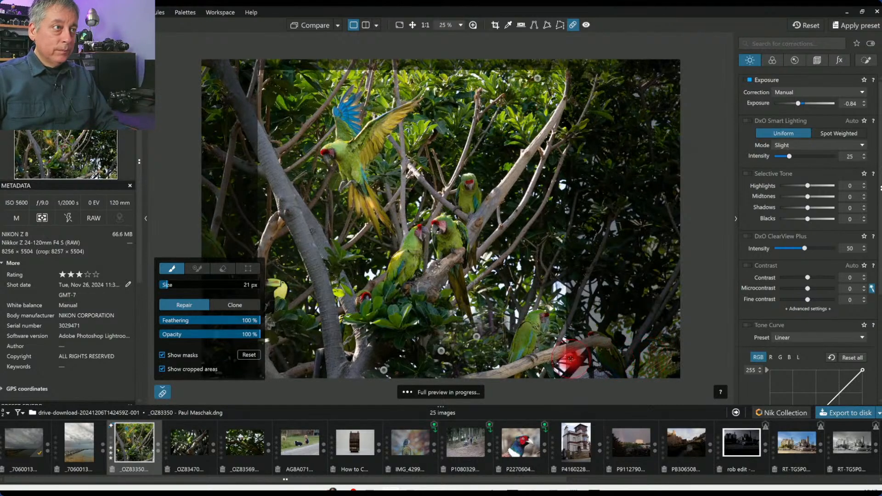
pyautogui.moveTo(442, 355)
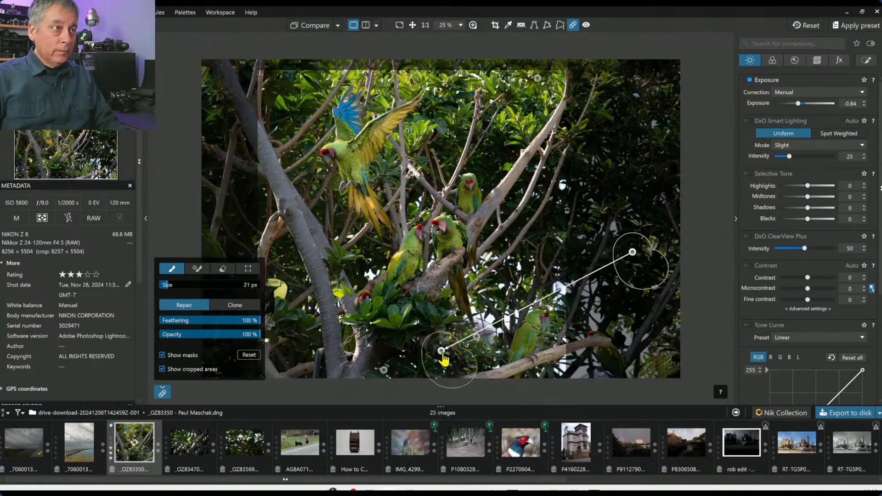
pyautogui.moveTo(442, 354); pyautogui.dragTo(472, 338)
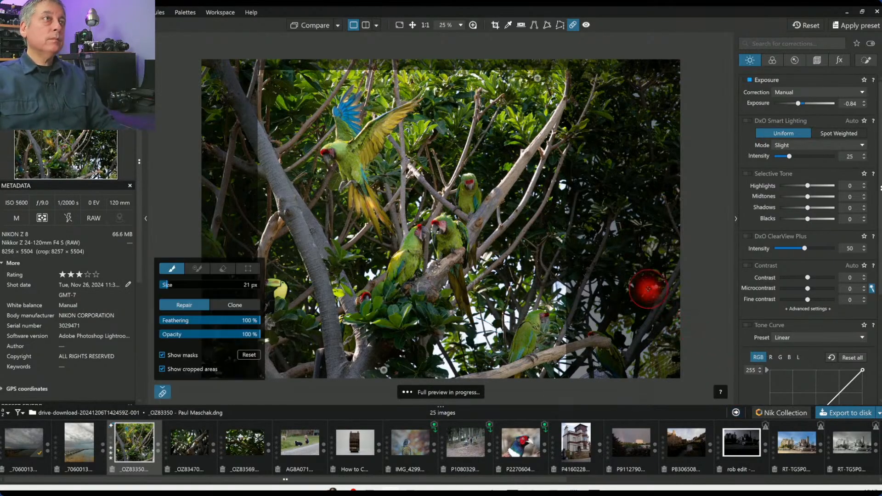
pyautogui.click(574, 25)
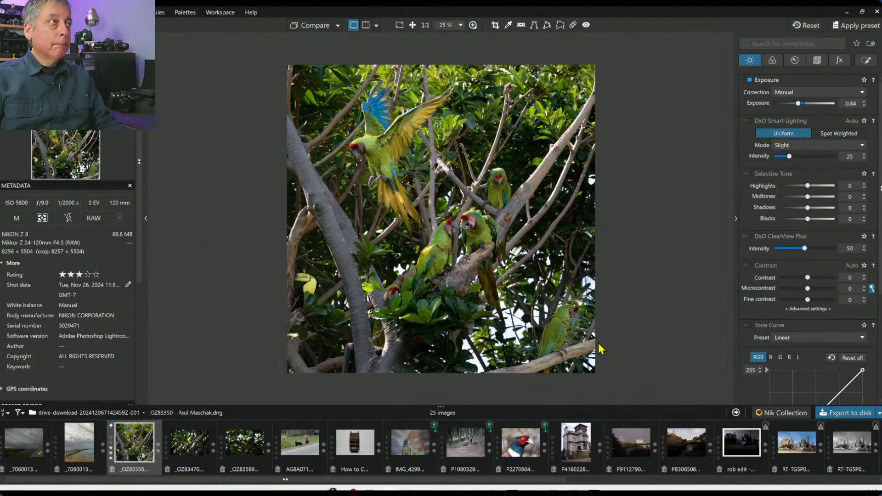
# Step: Add a local-adjustment control line running diagonally from the upper-left foliage across the parrots, sampling the dark leaves near its start
pyautogui.click(864, 62)
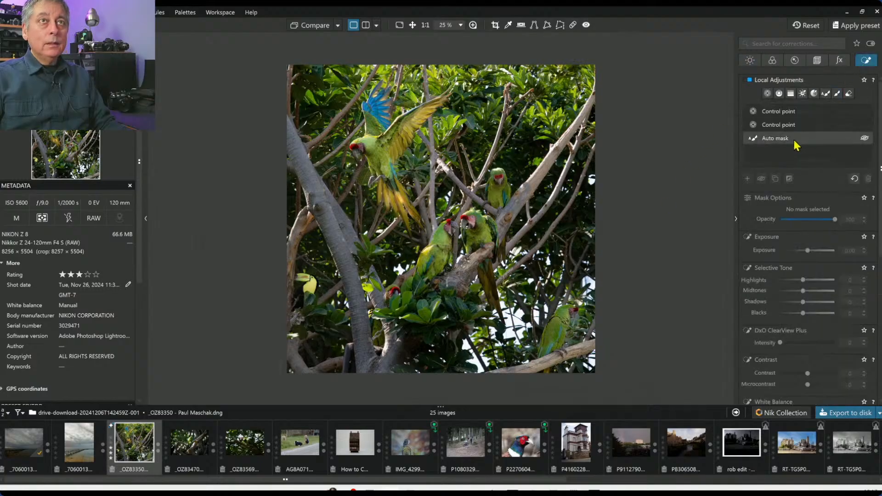
pyautogui.click(777, 94)
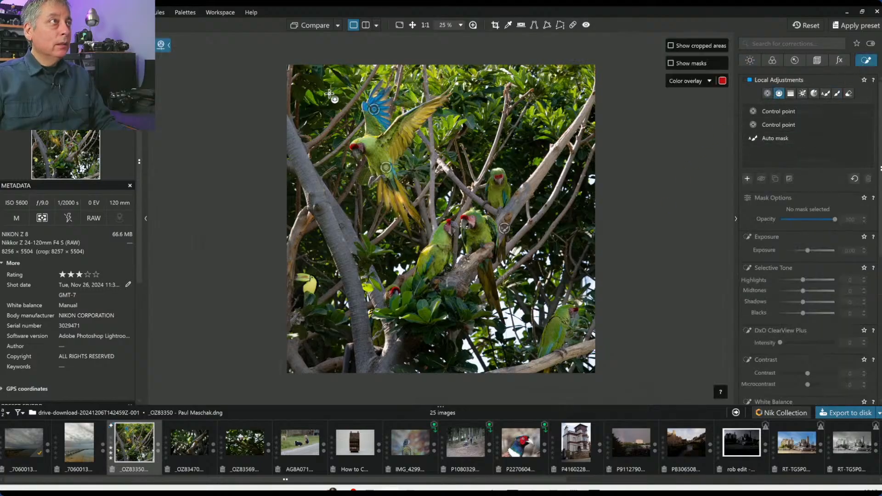
pyautogui.moveTo(325, 94); pyautogui.dragTo(523, 261)
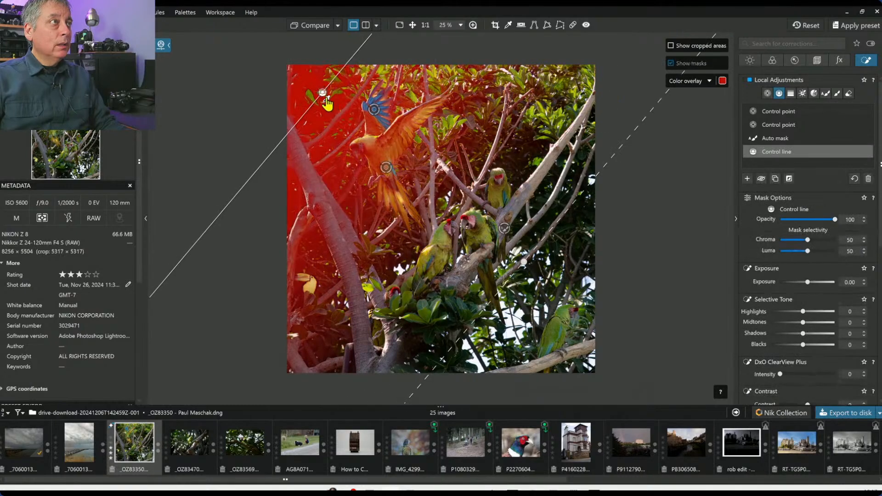
pyautogui.moveTo(321, 100); pyautogui.dragTo(319, 104)
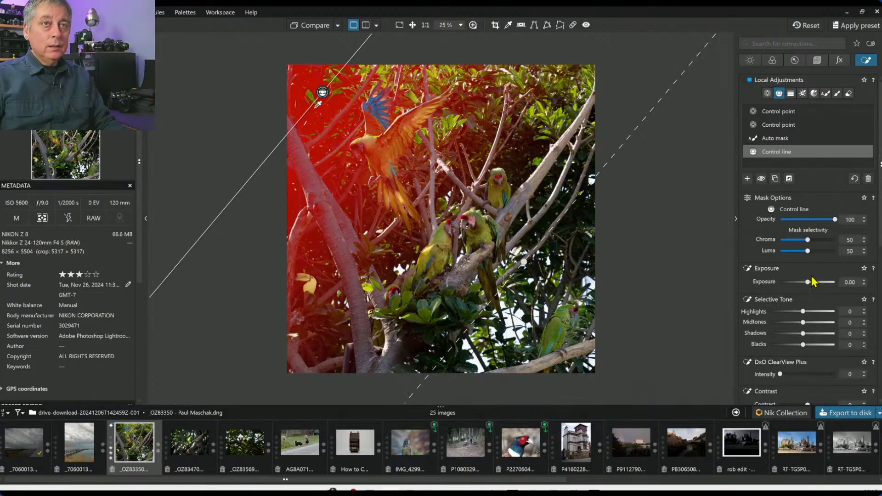
# Step: Set the control line's exposure to 0.89, luma selectivity to 61 and white balance temperature to 6431, then deselect the mask
pyautogui.moveTo(808, 287); pyautogui.dragTo(814, 283)
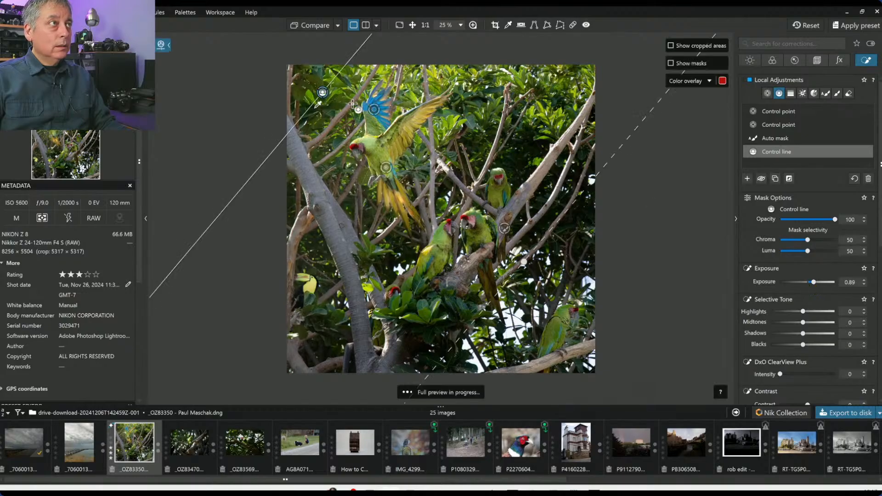
pyautogui.moveTo(807, 251); pyautogui.dragTo(814, 252)
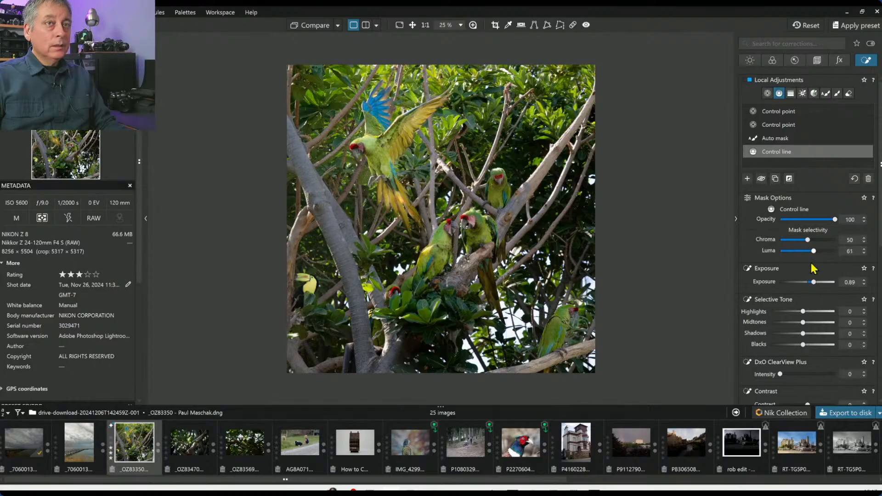
pyautogui.scroll(-3, 822, 321)
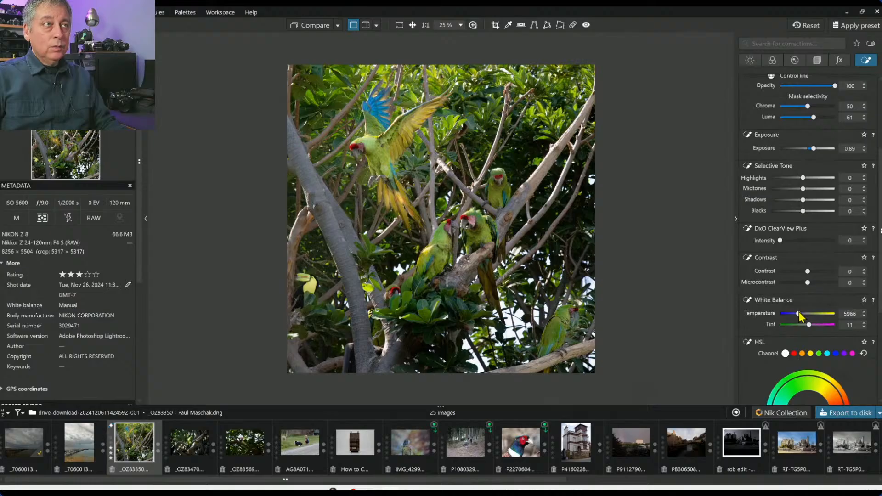
pyautogui.moveTo(798, 313); pyautogui.dragTo(803, 313)
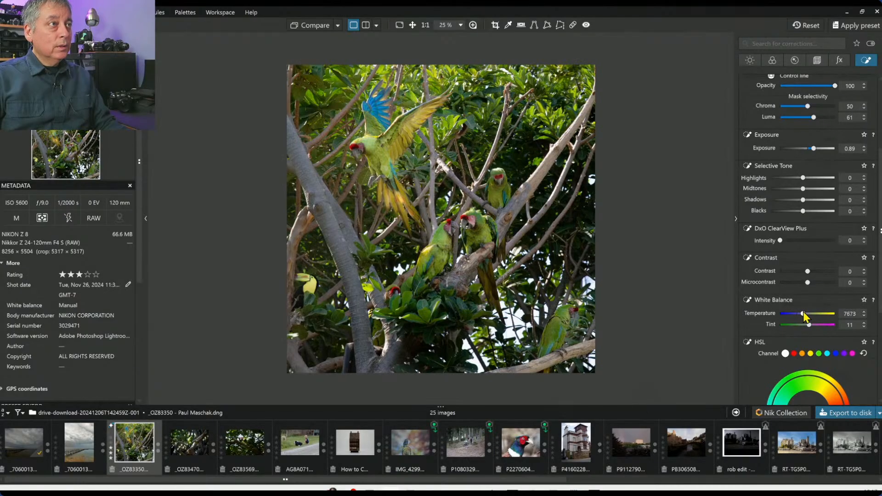
pyautogui.moveTo(801, 313); pyautogui.dragTo(800, 313)
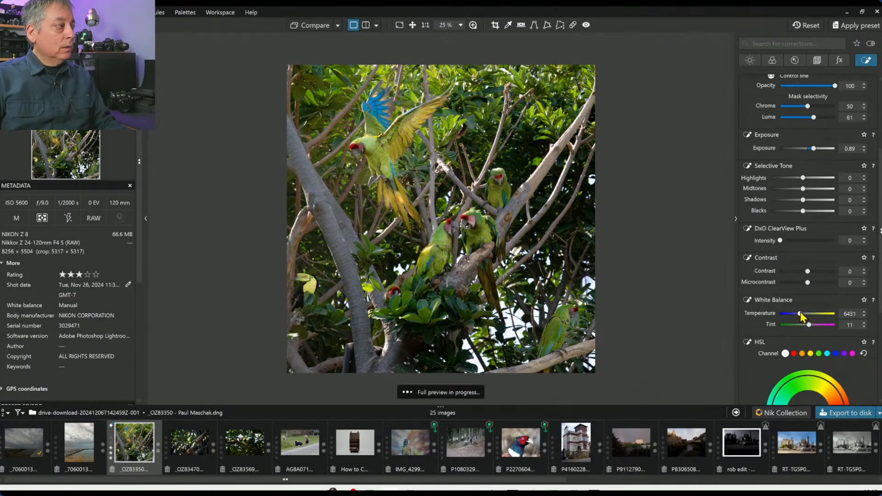
pyautogui.moveTo(611, 241)
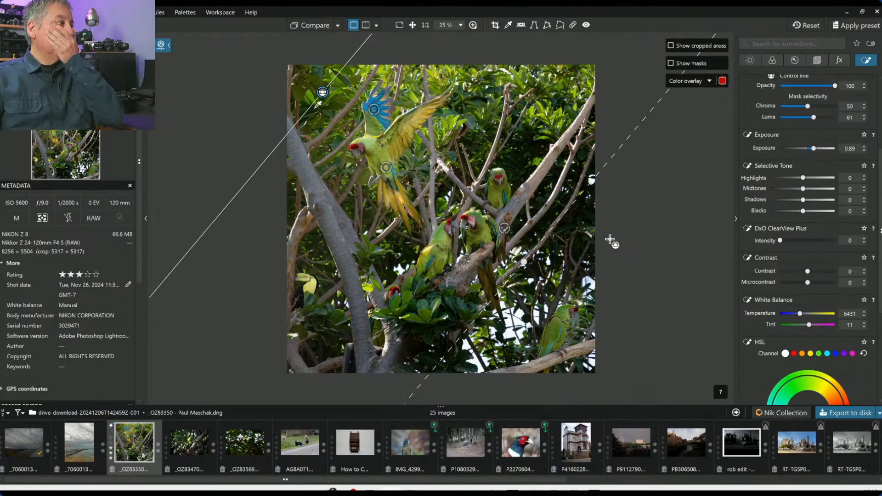
pyautogui.press('Escape')
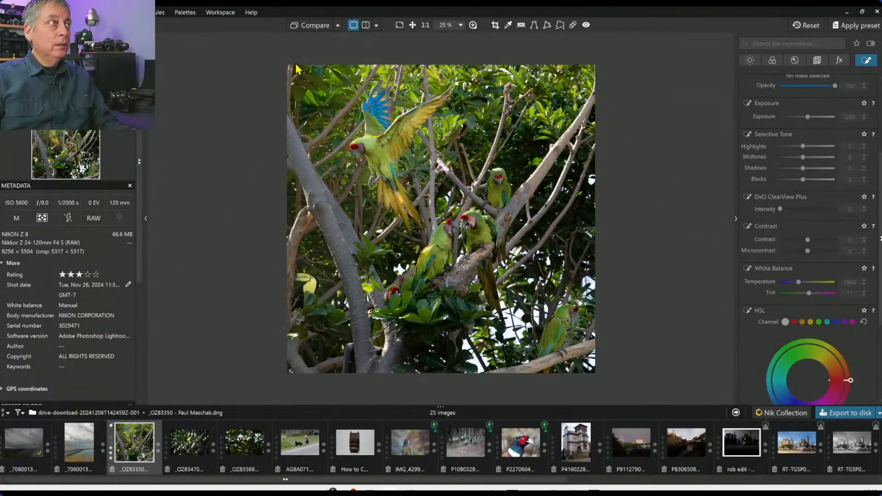
# Step: Compare the edited parrot photo with its uncorrected original and return to the edited version
pyautogui.click(317, 28)
pyautogui.click(317, 28)
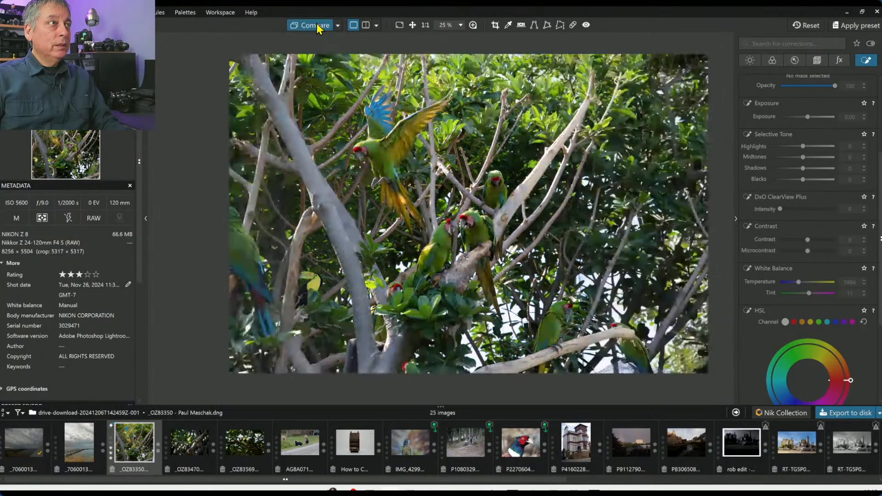
pyautogui.click(319, 29)
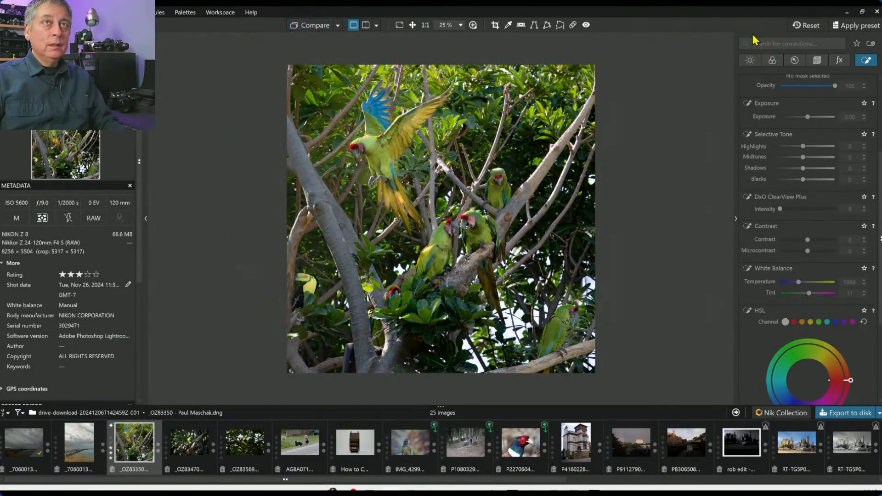
# Step: In the HSL correction, set red saturation and luminance to 20, and yellow saturation to 66 with luminance 6
pyautogui.click(750, 60)
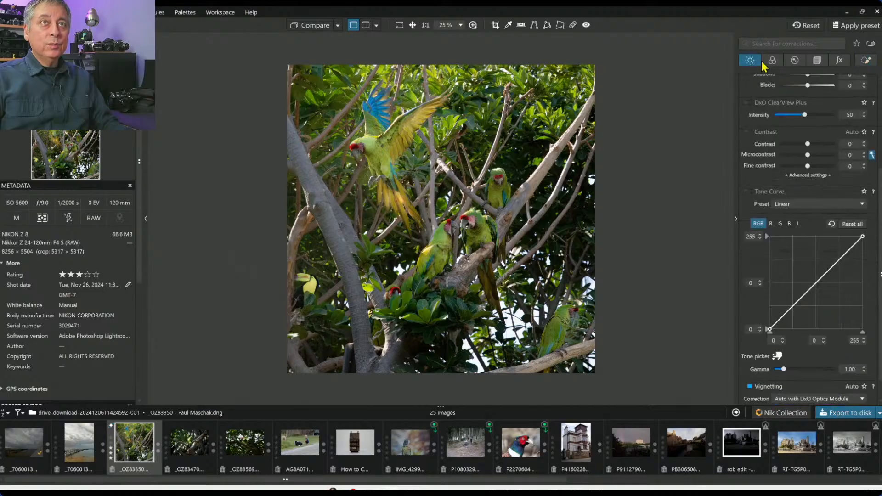
pyautogui.click(772, 60)
pyautogui.scroll(-3, 794, 214)
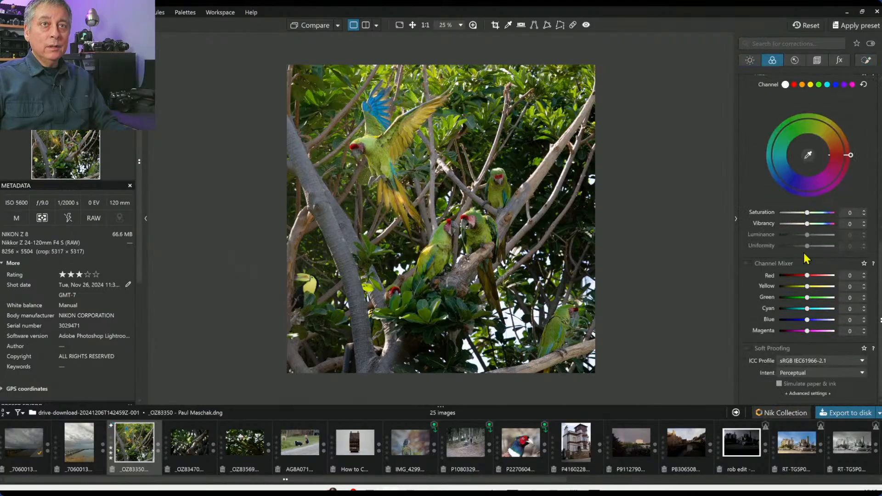
pyautogui.click(793, 85)
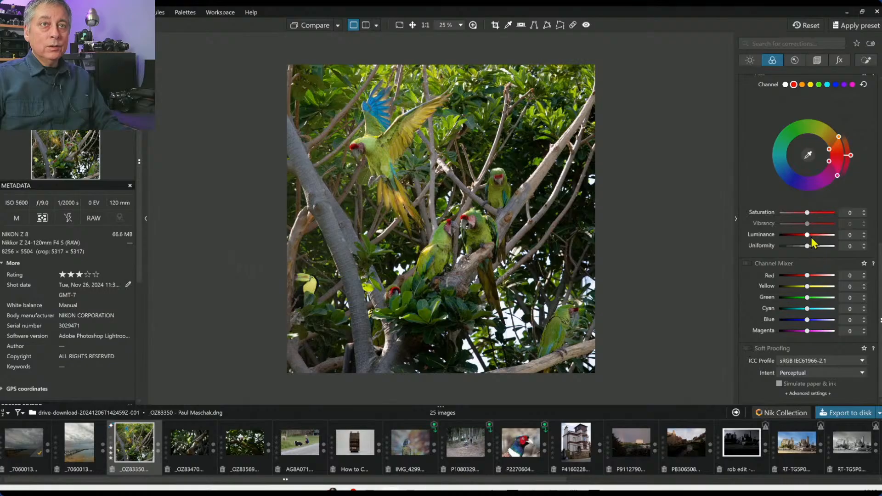
pyautogui.moveTo(808, 235); pyautogui.dragTo(815, 216)
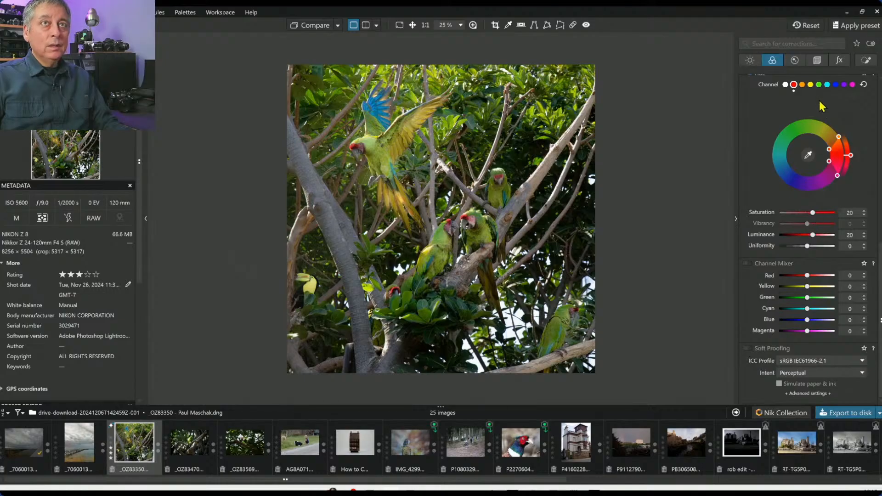
pyautogui.click(810, 84)
pyautogui.moveTo(807, 213); pyautogui.dragTo(811, 238)
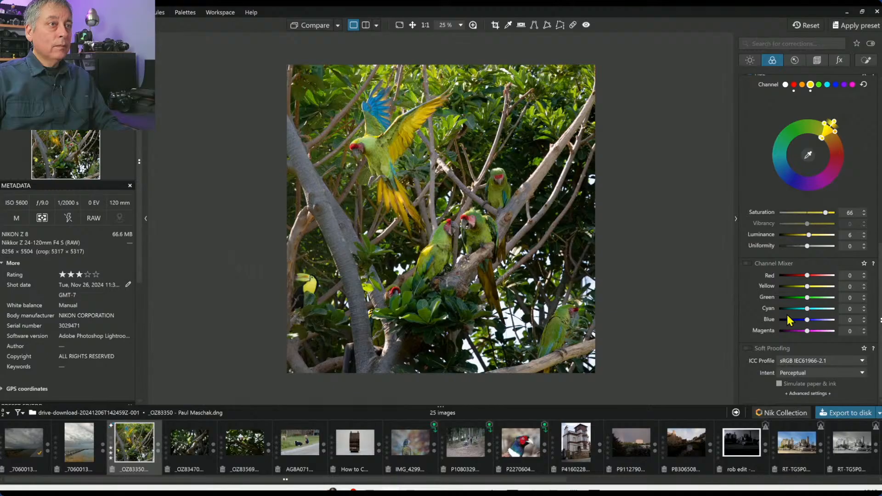
# Step: Try to repair the bright gap beneath the lower branch with an 11 px brush, using different source areas
pyautogui.click(573, 25)
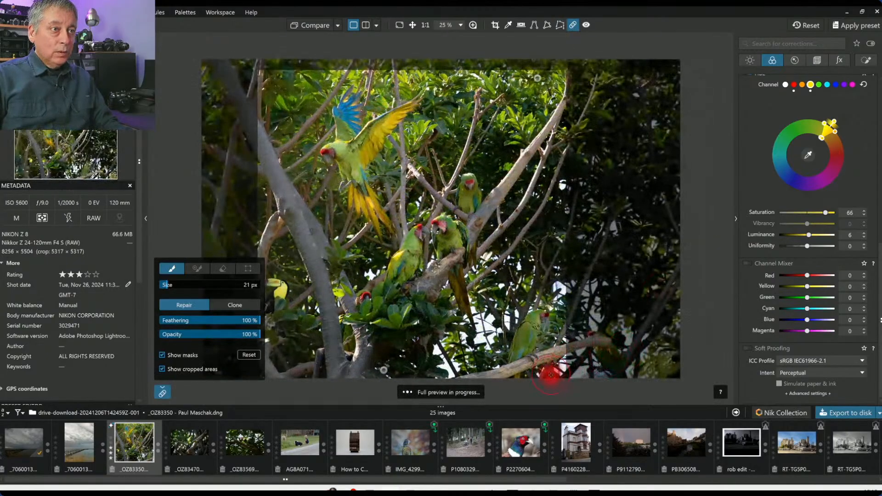
pyautogui.scroll(-2, 557, 370)
pyautogui.moveTo(560, 369); pyautogui.dragTo(550, 370)
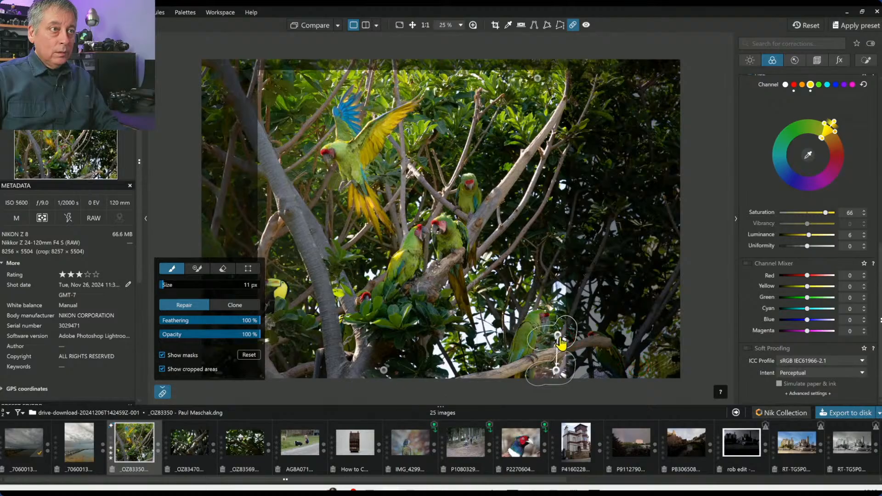
pyautogui.moveTo(561, 343); pyautogui.dragTo(528, 128)
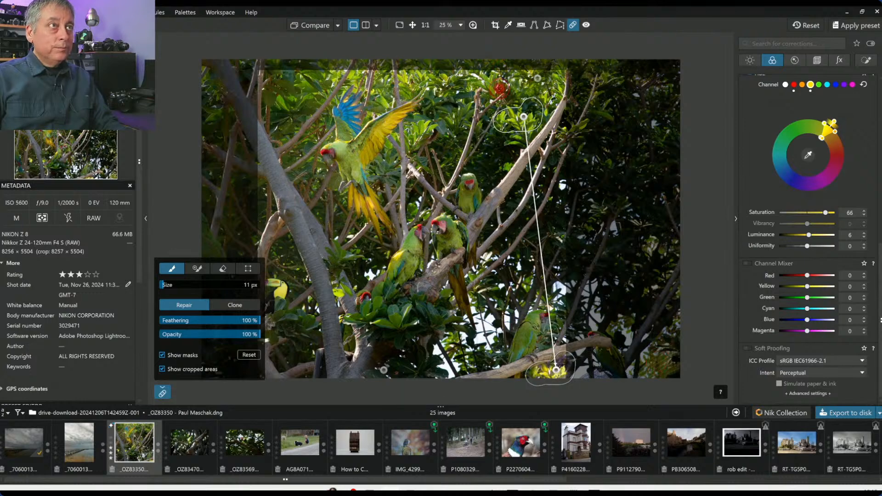
pyautogui.moveTo(524, 119); pyautogui.dragTo(625, 300)
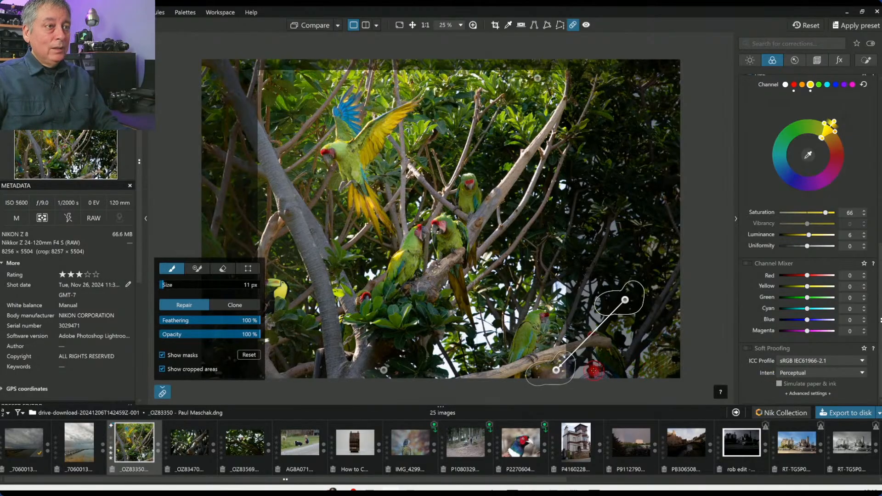
pyautogui.press('Delete')
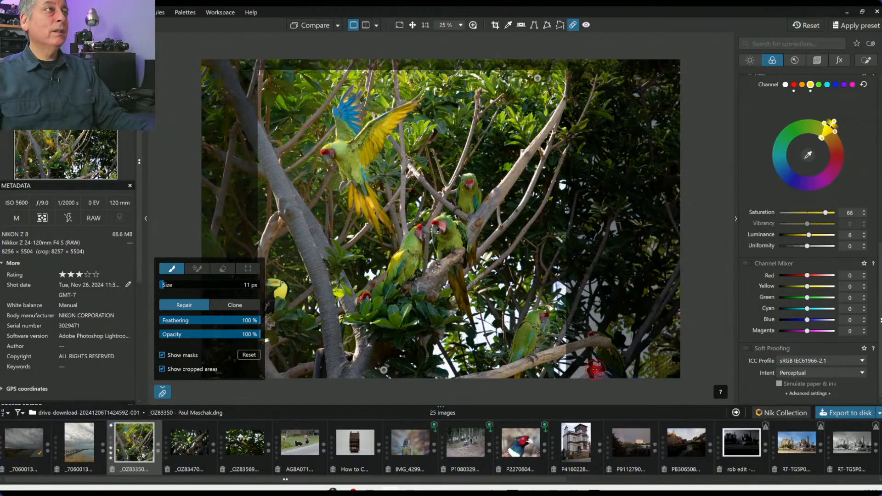
pyautogui.press('Escape')
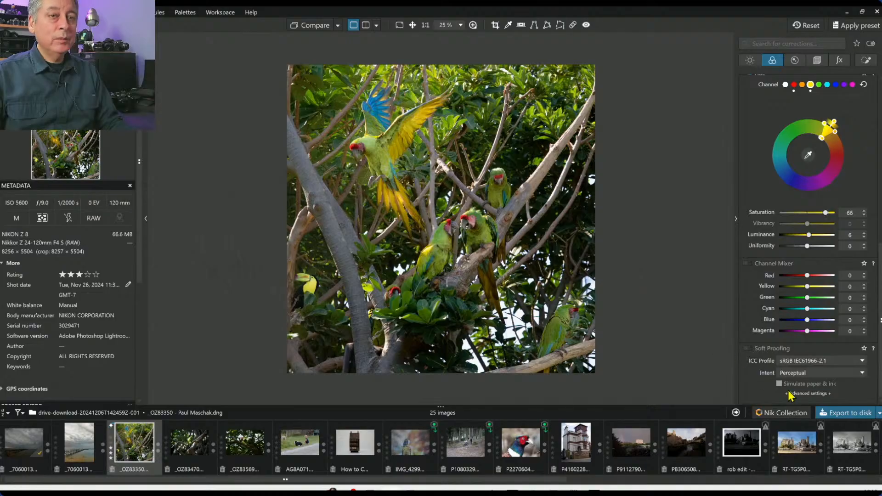
# Step: Export the edited photo to the original image folder as a full-size JPEG at quality 95 with the -dxo suffix
pyautogui.click(828, 407)
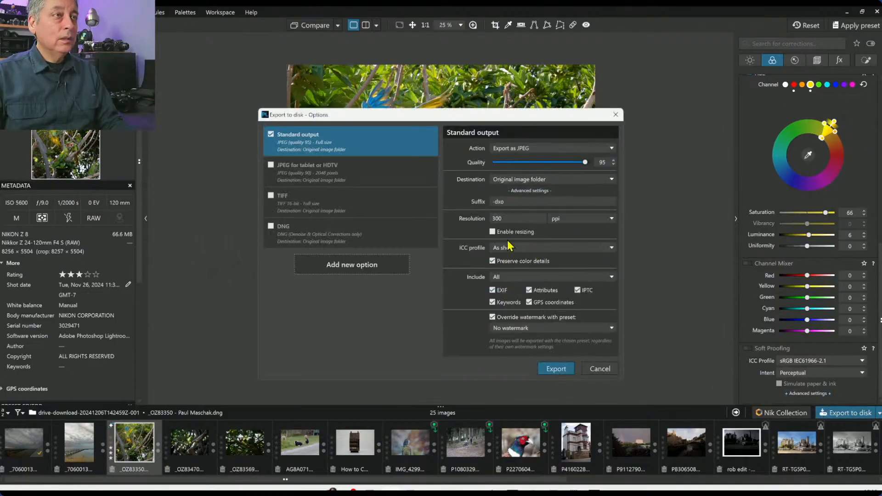
pyautogui.click(569, 370)
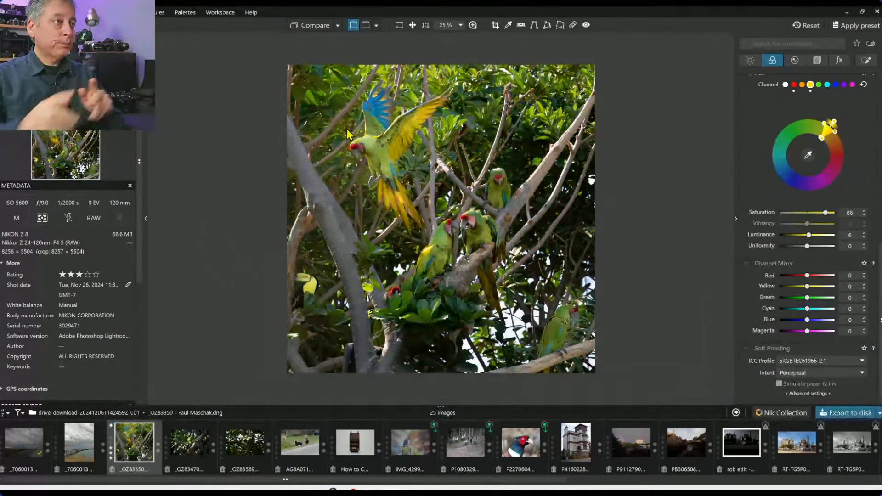
# Step: Reset all corrections on the original DNG photo and hide the side palettes
pyautogui.click(808, 26)
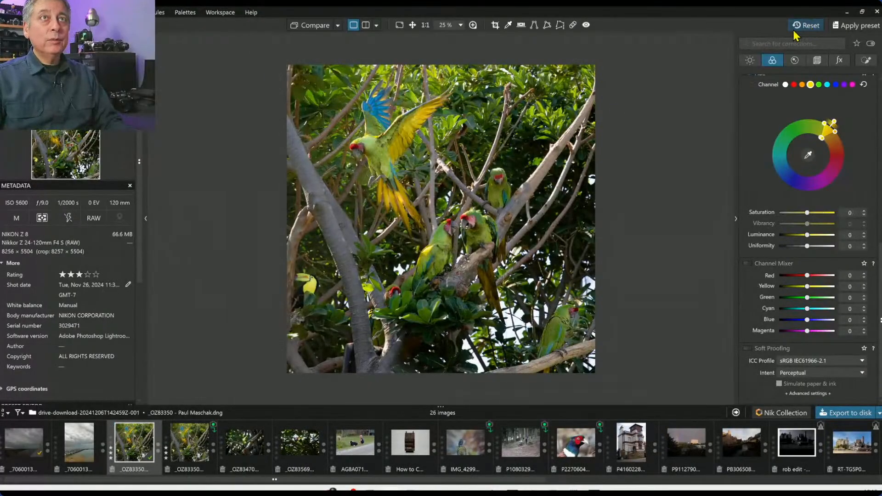
pyautogui.press('F9')
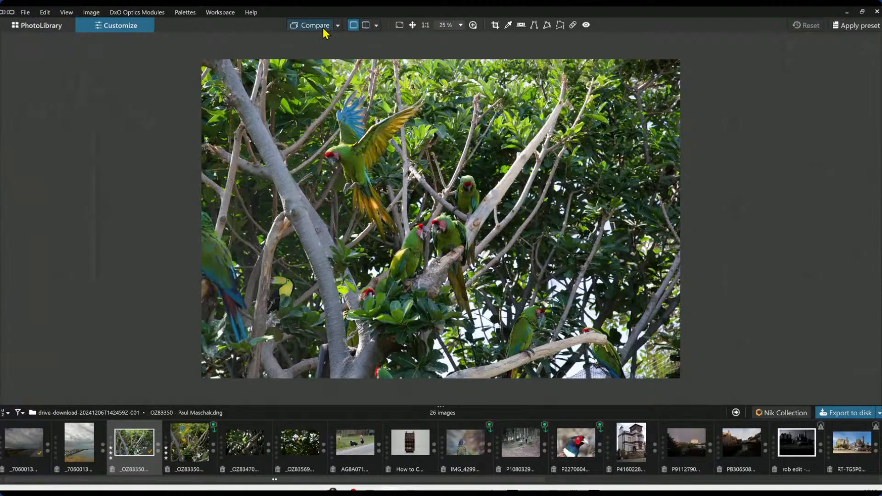
# Step: Compare the reset photo side by side with its exported -dxo JPEG, using the standard output as the reference image
pyautogui.click(376, 26)
pyautogui.click(384, 37)
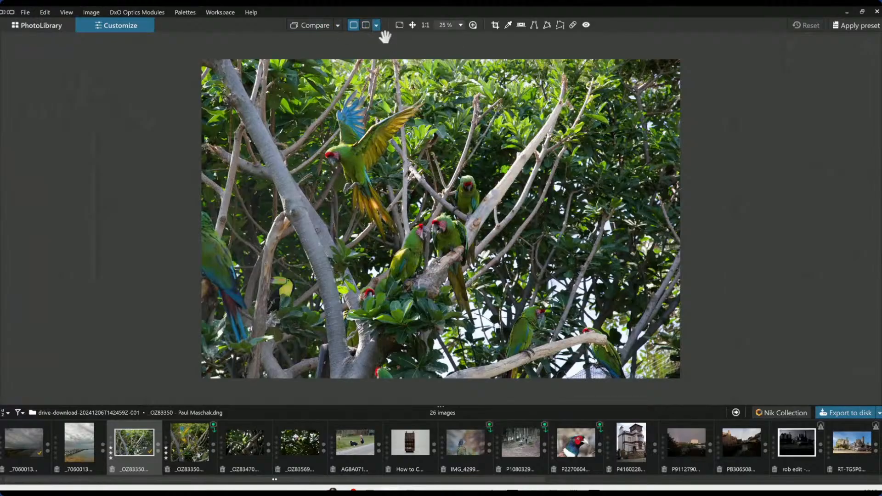
pyautogui.click(338, 25)
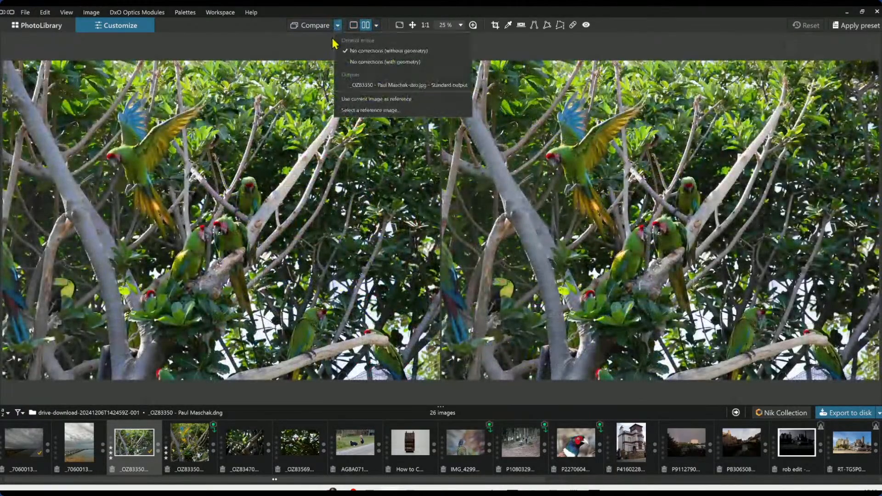
pyautogui.click(361, 82)
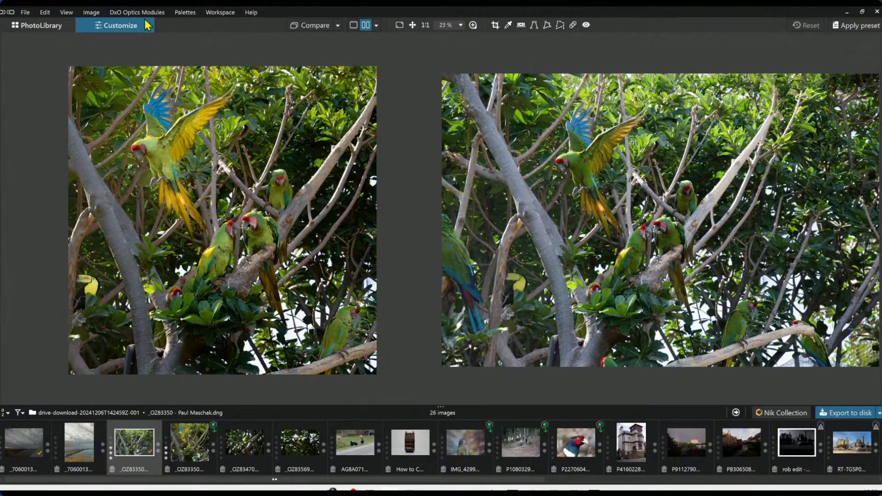
# Step: Return to the single-image view and undo the reset of all corrections
pyautogui.click(353, 25)
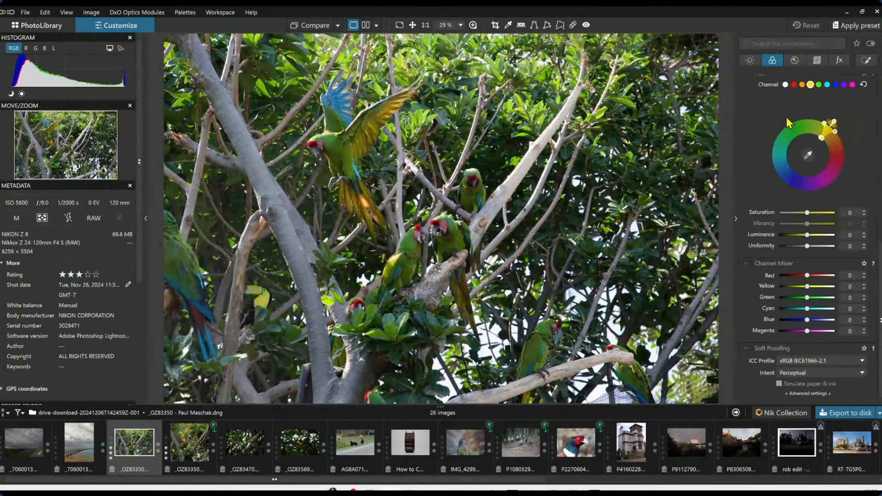
pyautogui.hotkey('ctrl', 'z')
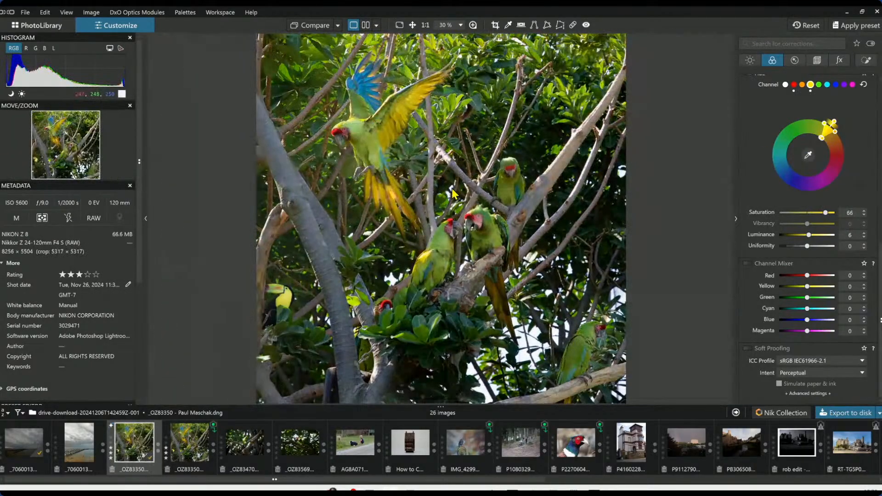
# Step: Toggle the control line's local adjustment off and on several times to examine its effect on the photo
pyautogui.click(865, 61)
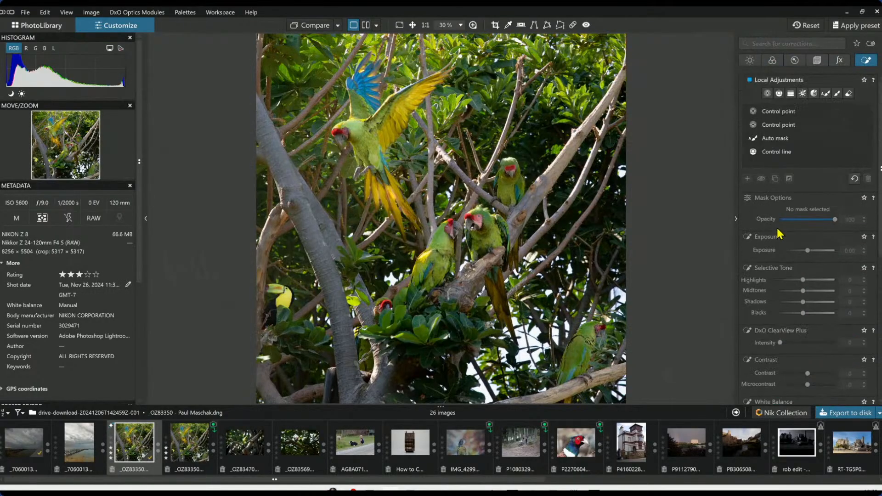
pyautogui.click(776, 153)
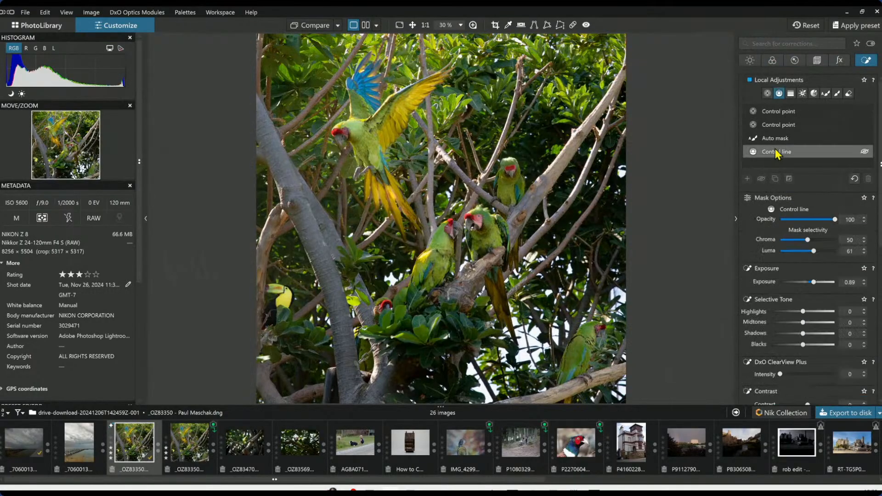
pyautogui.click(865, 152)
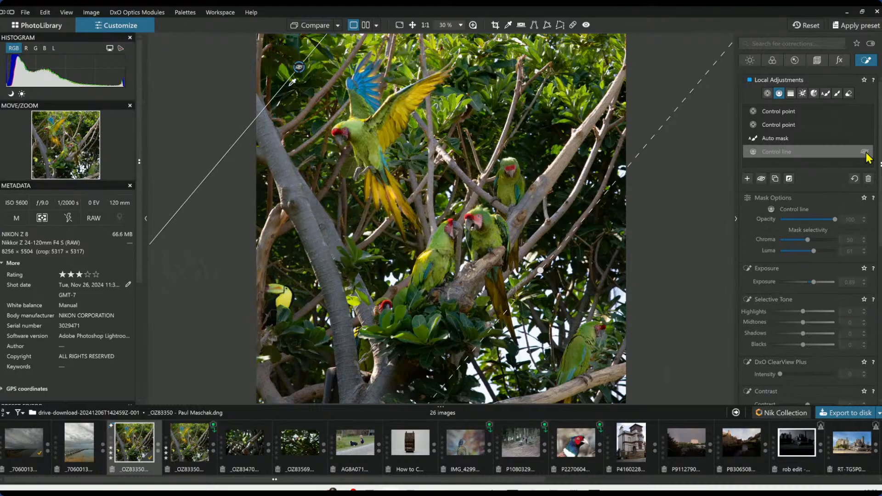
pyautogui.click(865, 153)
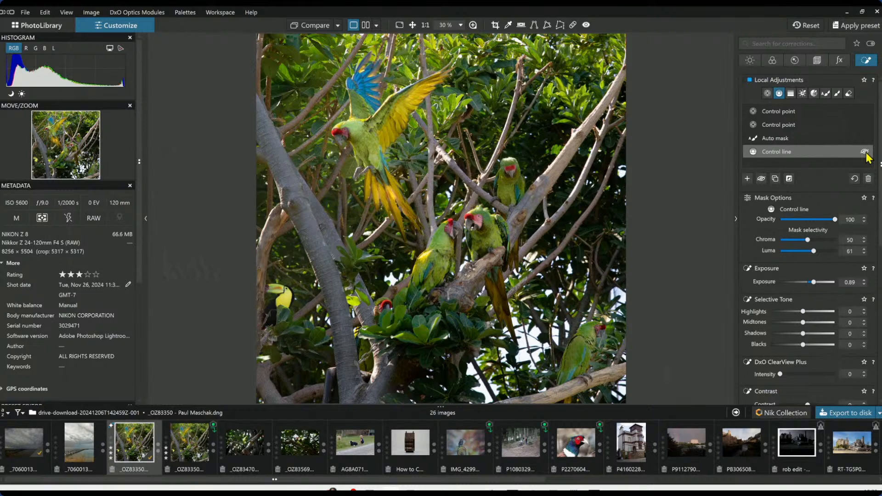
pyautogui.click(866, 153)
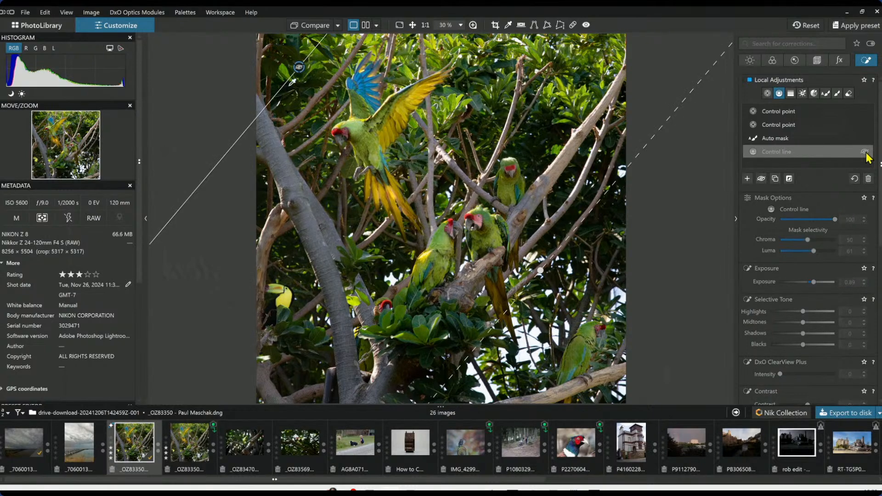
pyautogui.click(865, 153)
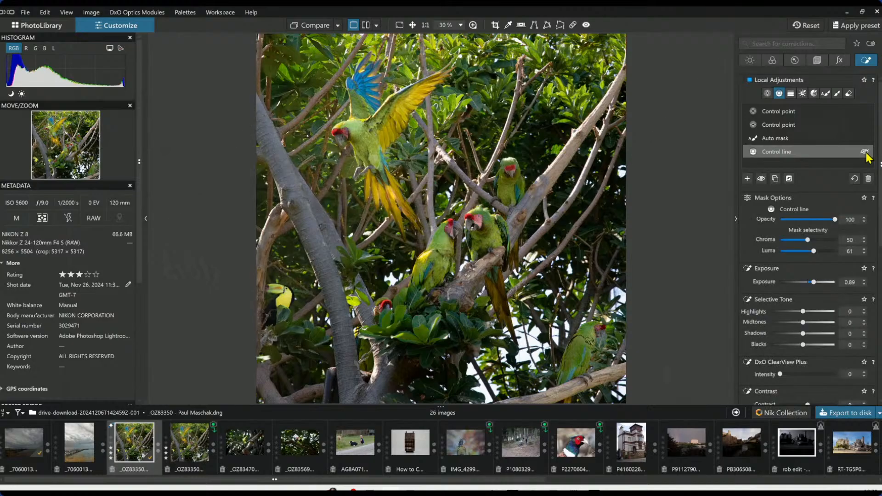
pyautogui.click(866, 153)
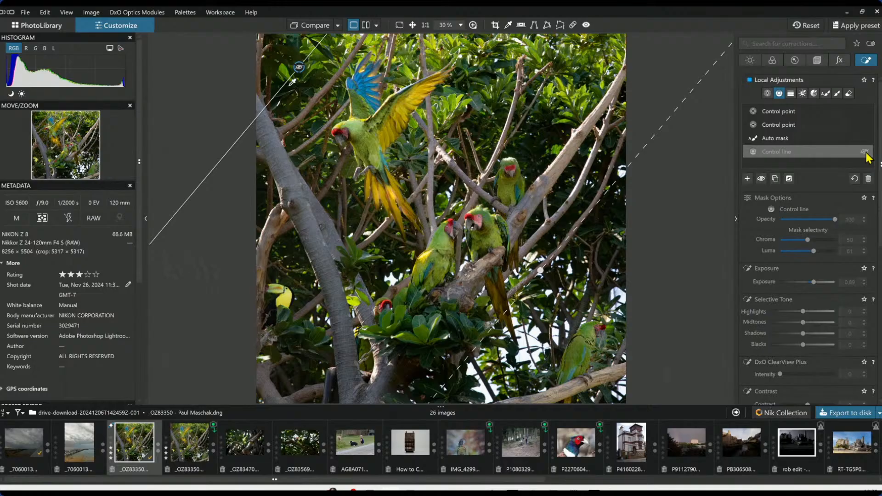
pyautogui.click(866, 153)
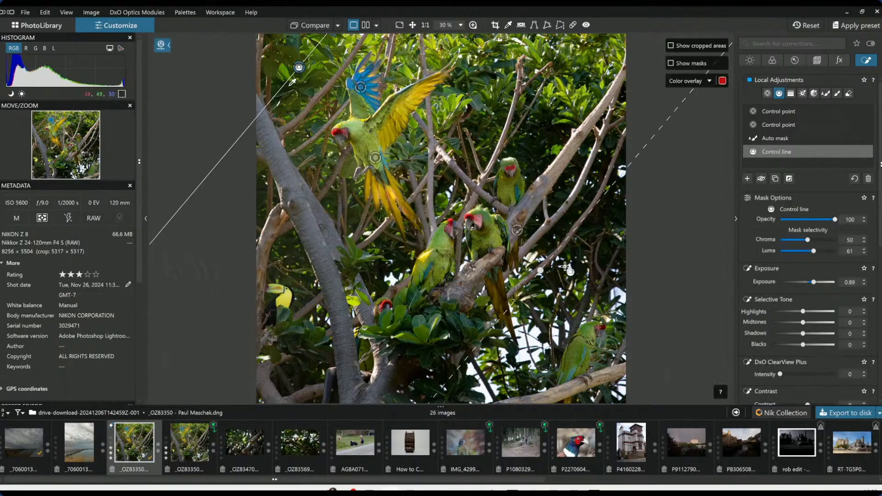
# Step: Move the control line's limit in to the flying parrot's blue wing and set the mask's exposure to 1.06
pyautogui.moveTo(540, 275); pyautogui.dragTo(343, 97)
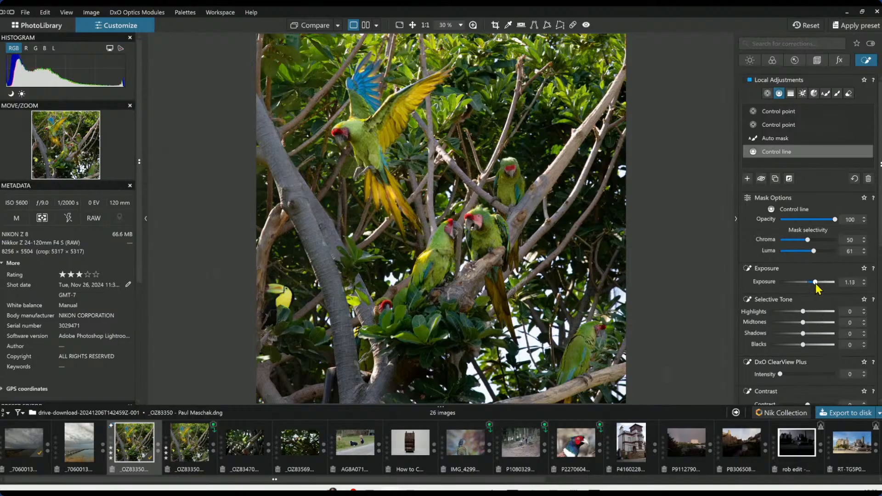
pyautogui.moveTo(815, 284); pyautogui.dragTo(817, 283)
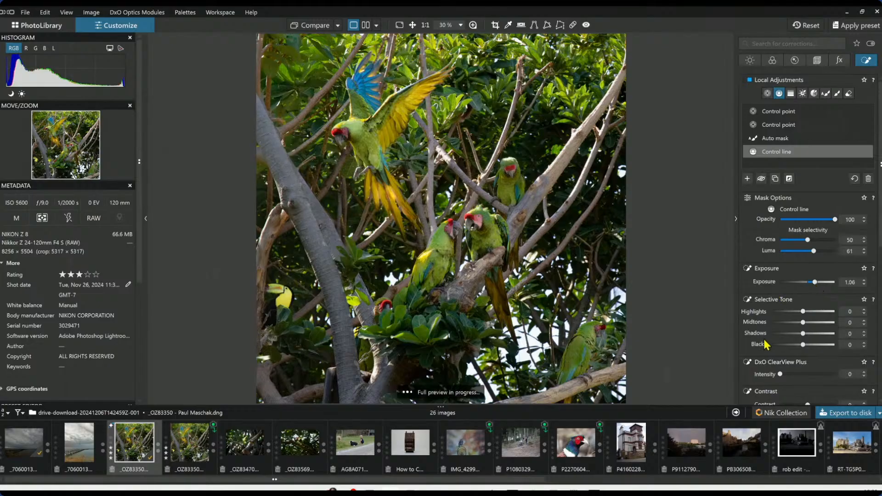
# Step: Export the photo again as a full-size JPEG at quality 95 with the -dxo suffix, overwriting the existing file
pyautogui.click(819, 411)
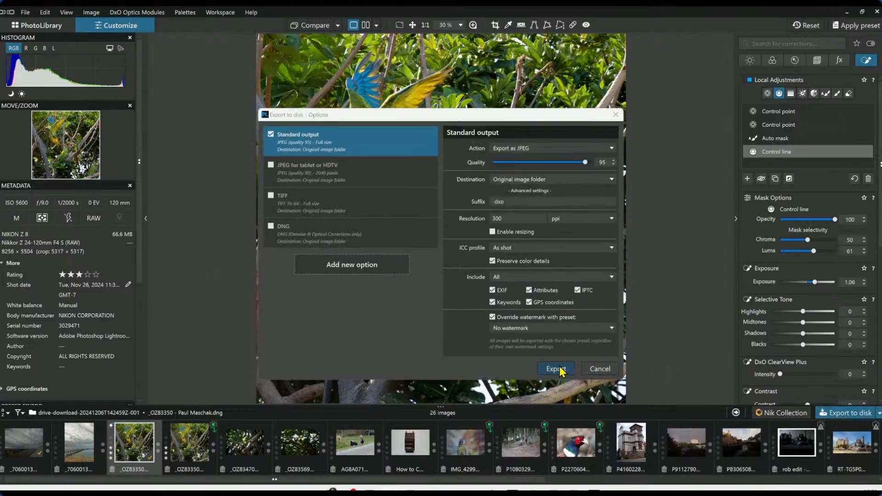
pyautogui.click(556, 369)
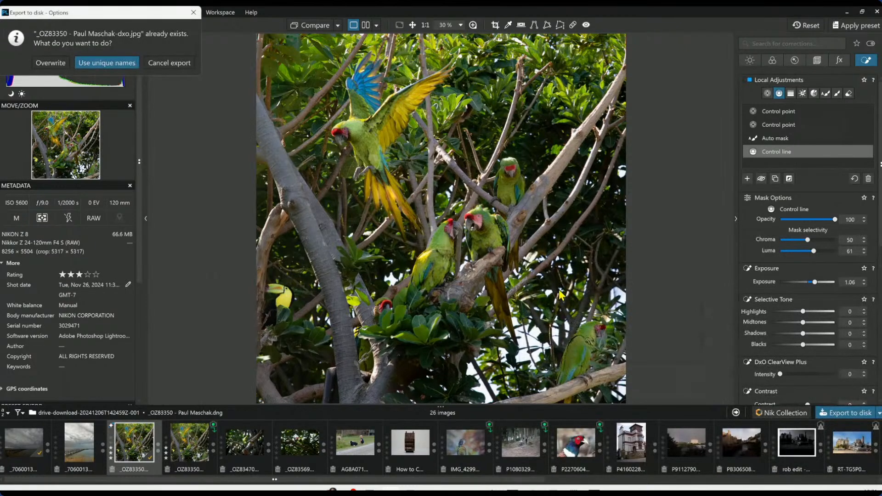
pyautogui.click(50, 62)
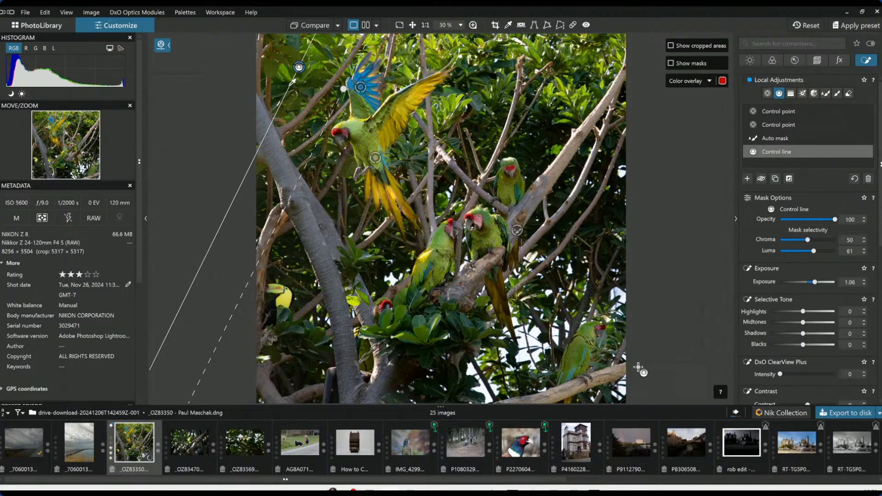
# Step: Toggle the control point on the flying parrot's blue wing off and on to check its effect, then deselect it
pyautogui.click(360, 88)
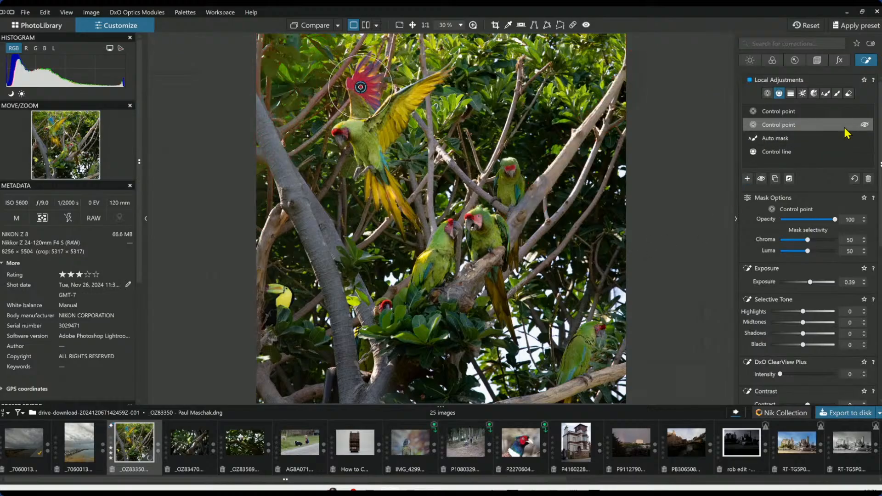
pyautogui.click(865, 125)
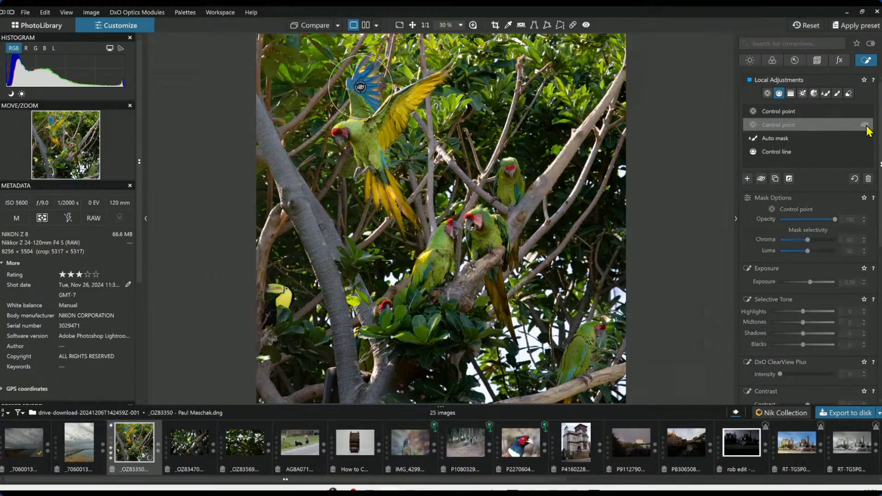
pyautogui.click(865, 125)
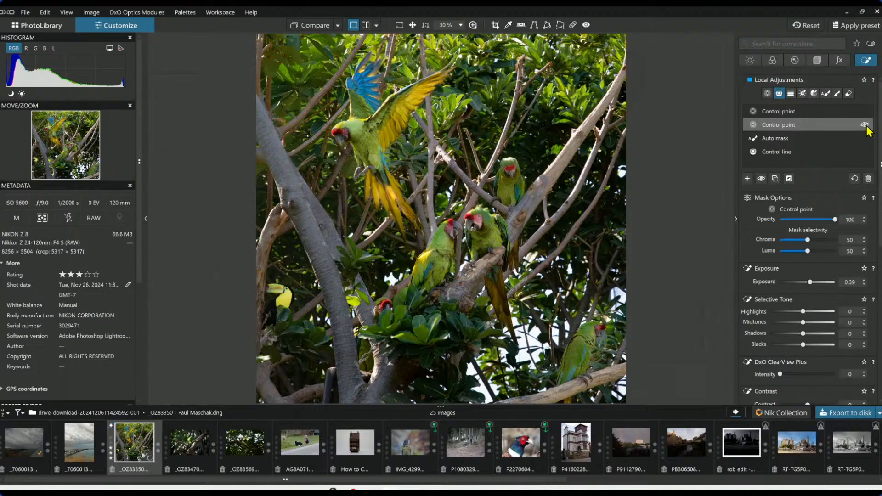
pyautogui.click(805, 188)
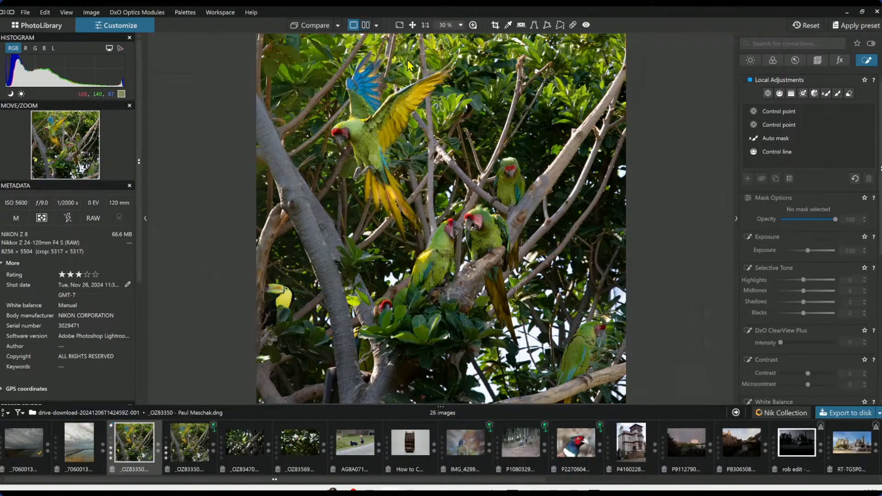
# Step: Reset all corrections with the side palettes hidden and compare the photo side by side with the exported -dxo JPEG
pyautogui.press('Tab')
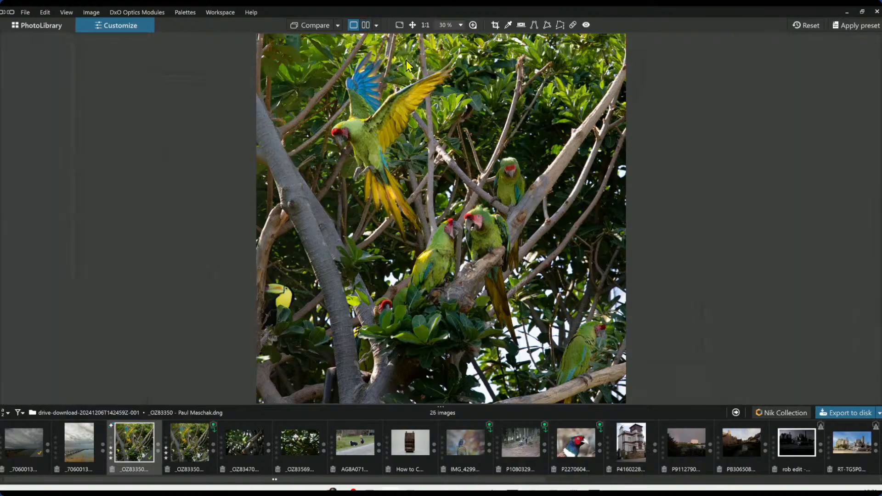
pyautogui.click(365, 25)
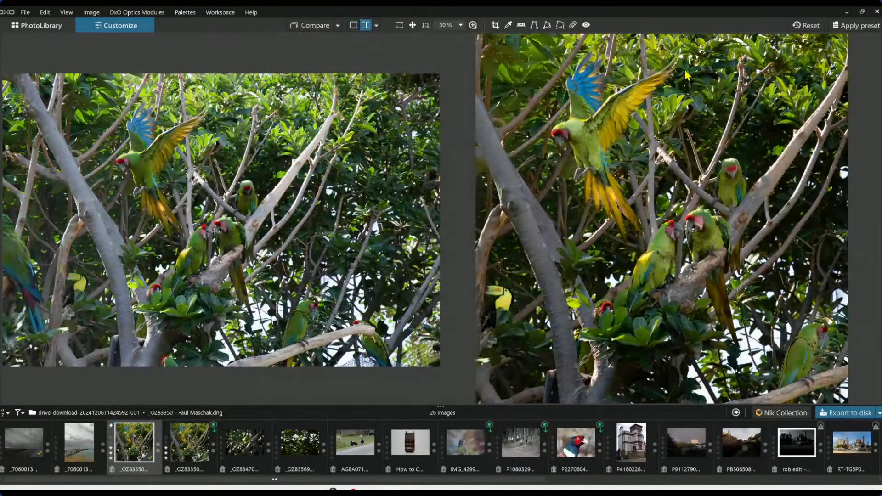
pyautogui.click(805, 27)
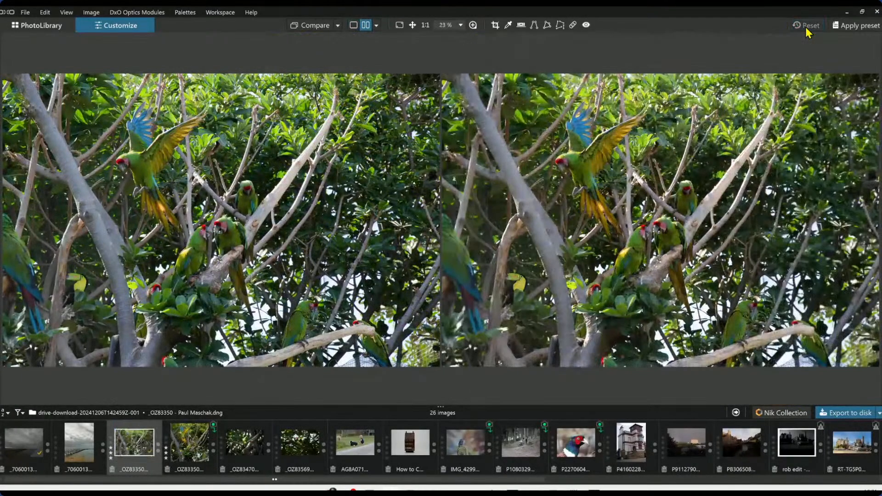
pyautogui.click(338, 26)
pyautogui.click(351, 63)
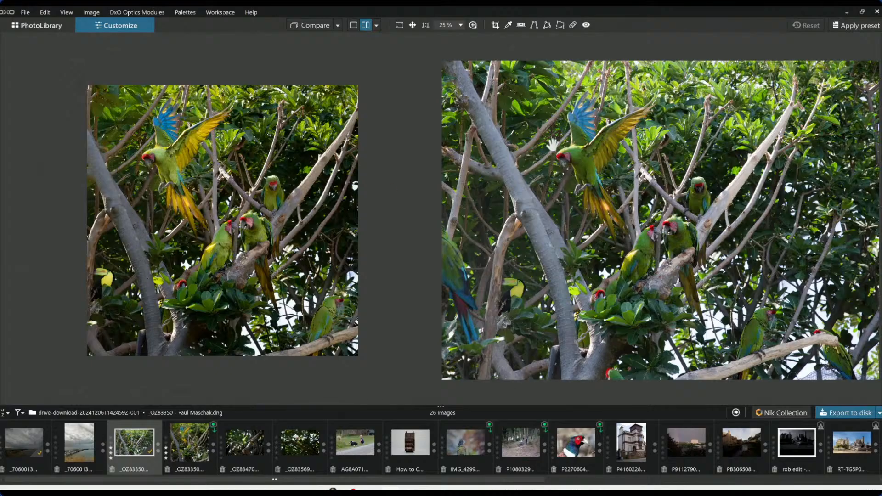
# Step: Change the comparison with the exported JPEG to a split view and display it in full screen
pyautogui.click(522, 27)
pyautogui.click(377, 25)
pyautogui.click(393, 63)
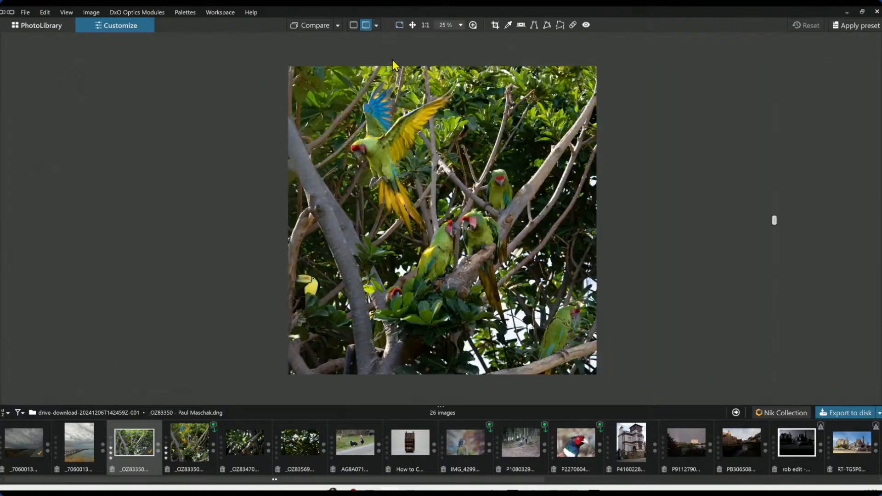
pyautogui.press('F11')
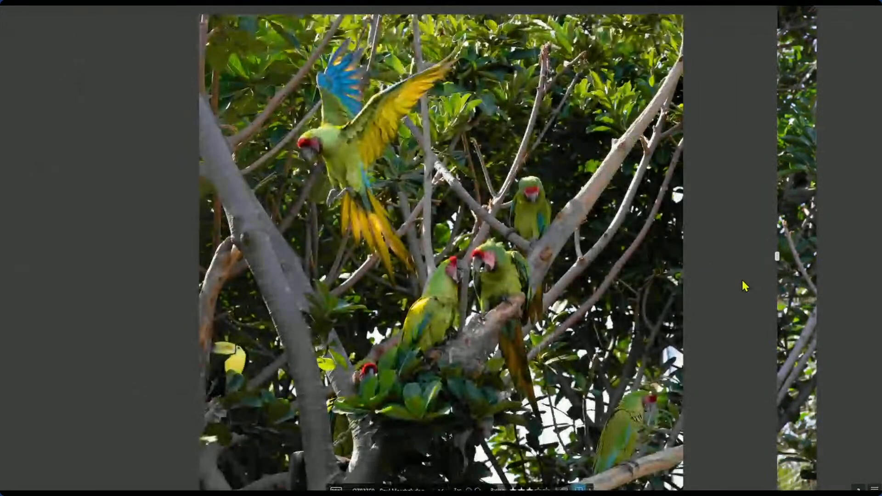
# Step: Sweep the split divider across the whole image to compare the edited and original photos, and leave full screen
pyautogui.moveTo(777, 256); pyautogui.dragTo(65, 256)
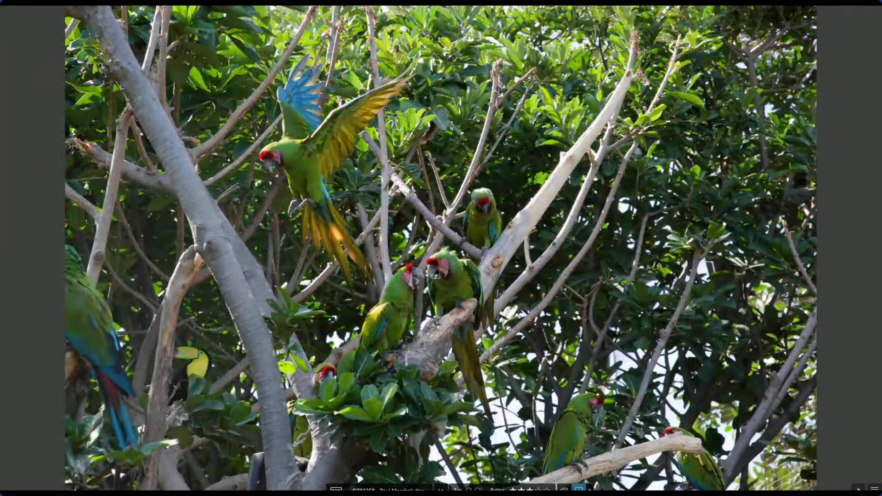
pyautogui.moveTo(65, 255); pyautogui.dragTo(776, 197)
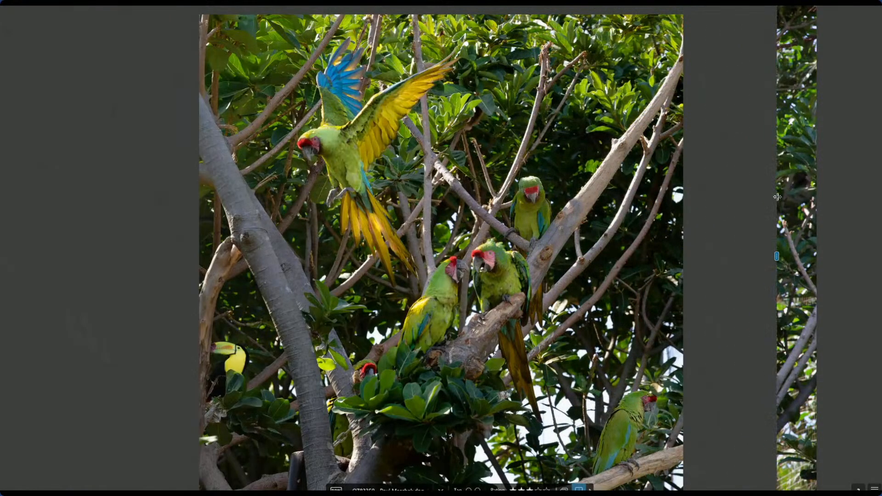
pyautogui.moveTo(776, 197); pyautogui.dragTo(798, 153)
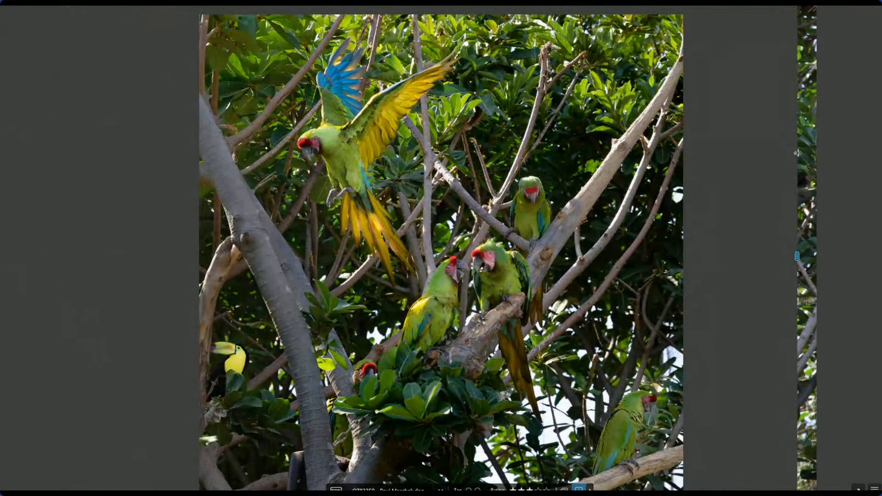
pyautogui.moveTo(797, 153); pyautogui.dragTo(843, 73)
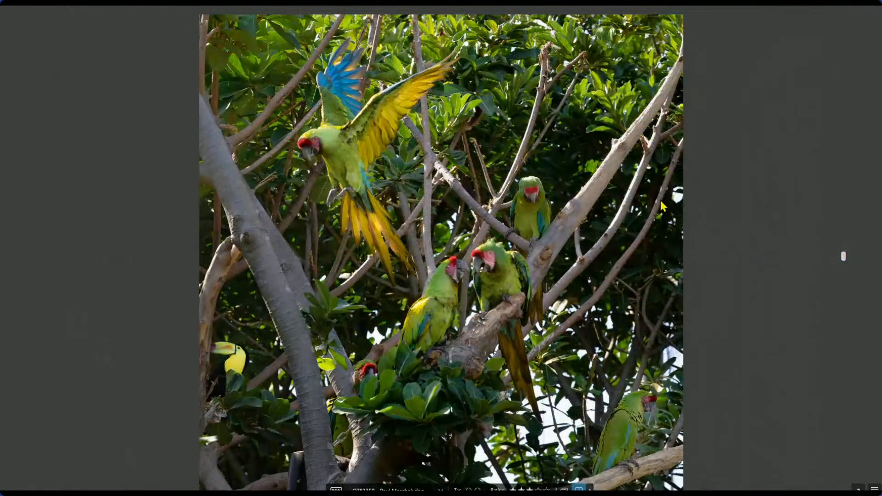
pyautogui.press('F11')
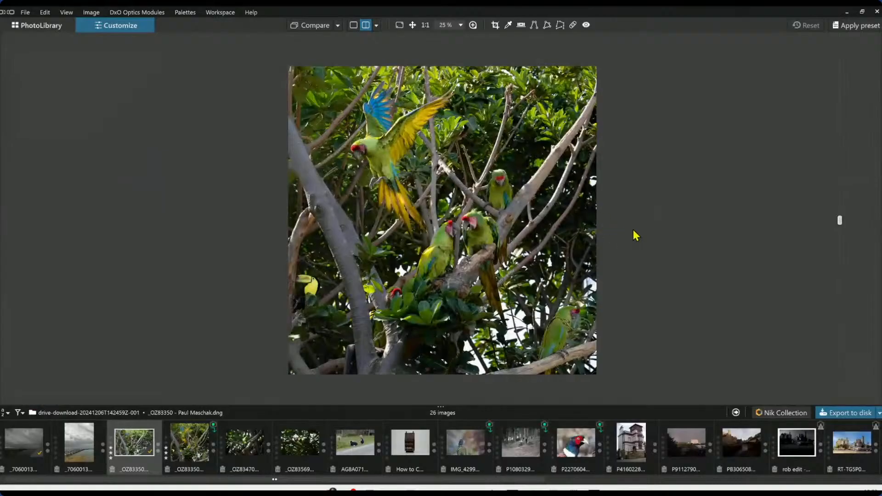
# Step: Show the correction palettes, return to the single-image view and restore the photo's corrections
pyautogui.click(880, 219)
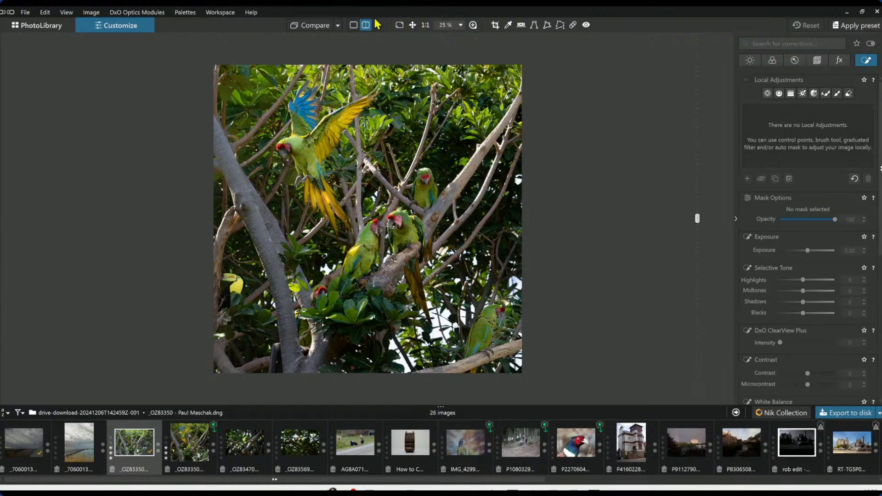
pyautogui.click(357, 26)
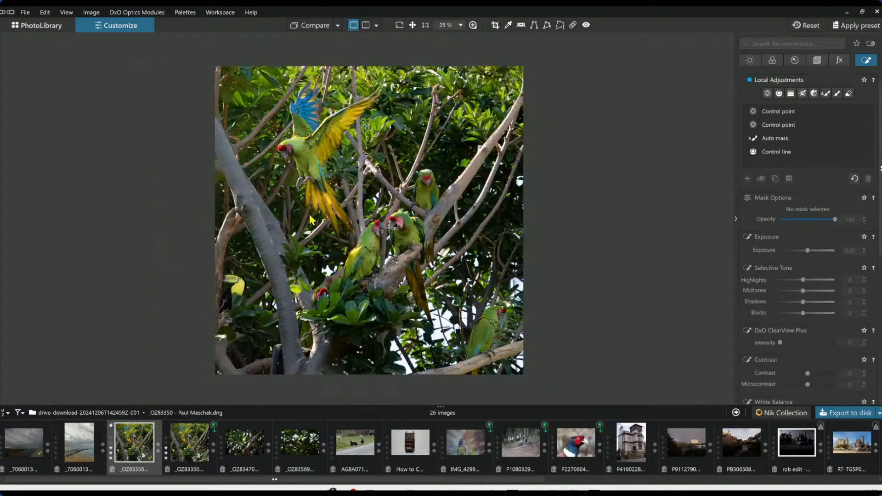
# Step: Review the settings of the parrot photo's first control point, from exposure and selective tone through white balance and HSL, and deselect it
pyautogui.click(770, 112)
pyautogui.scroll(-5, 785, 361)
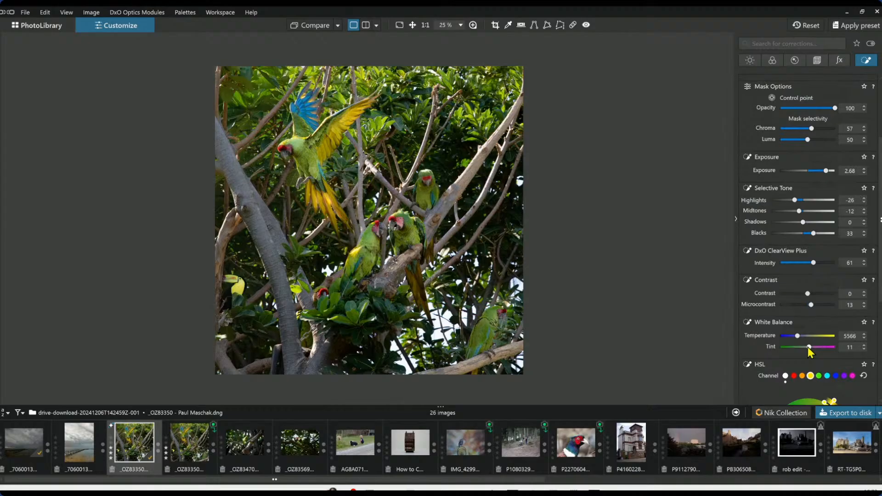
pyautogui.scroll(-6, 807, 347)
pyautogui.click(697, 312)
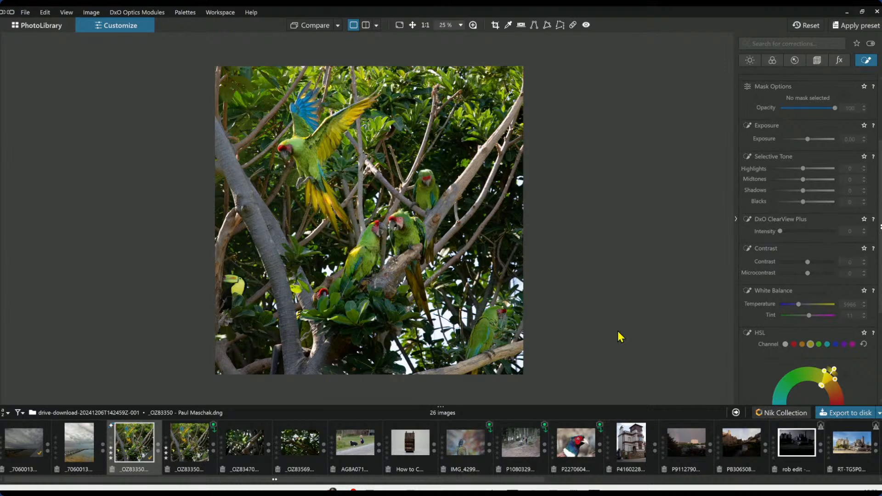
# Step: Open the AG8A0714 photo of the child and dog, activate Crop, and apply the 0000 Rob Demo Preset
pyautogui.click(354, 448)
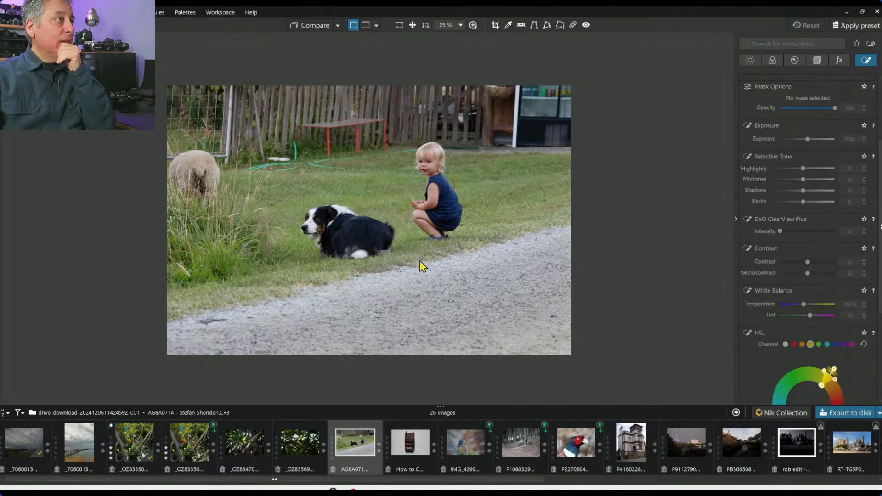
pyautogui.press('c')
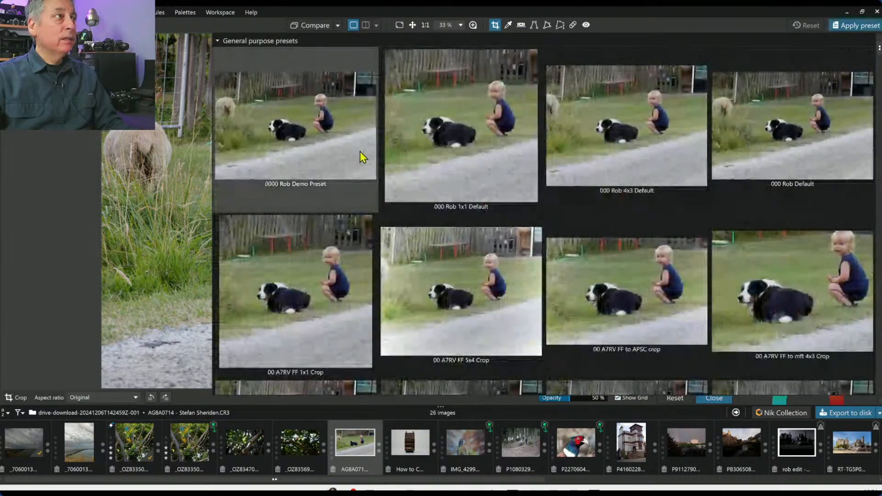
pyautogui.click(359, 151)
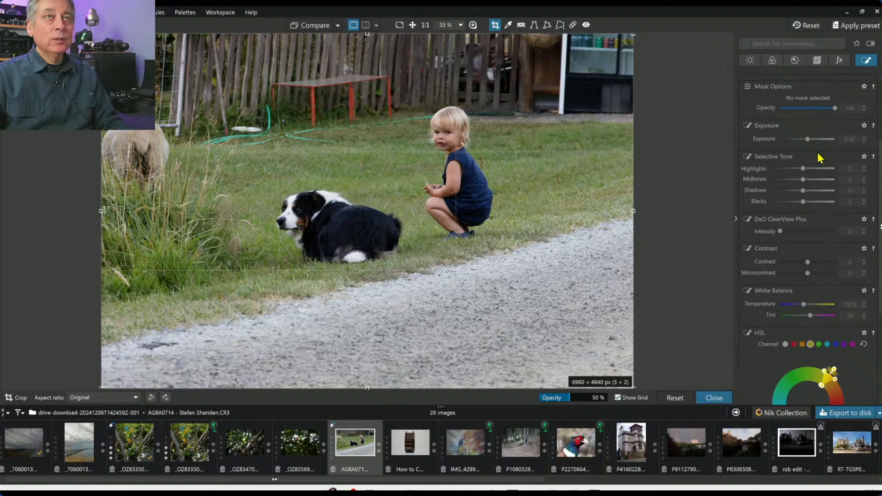
# Step: Crop the photo to a 1×1 aspect ratio, about 3593 × 3593 px, framed around the child and dog
pyautogui.click(821, 63)
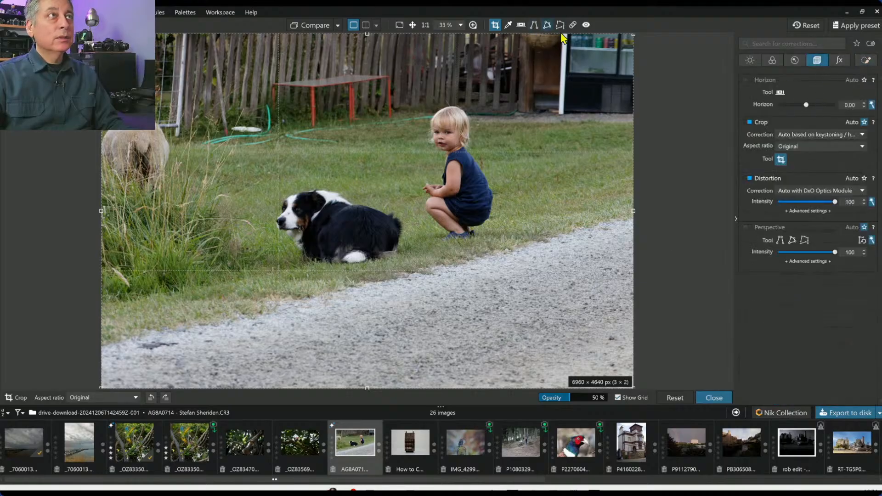
pyautogui.click(815, 63)
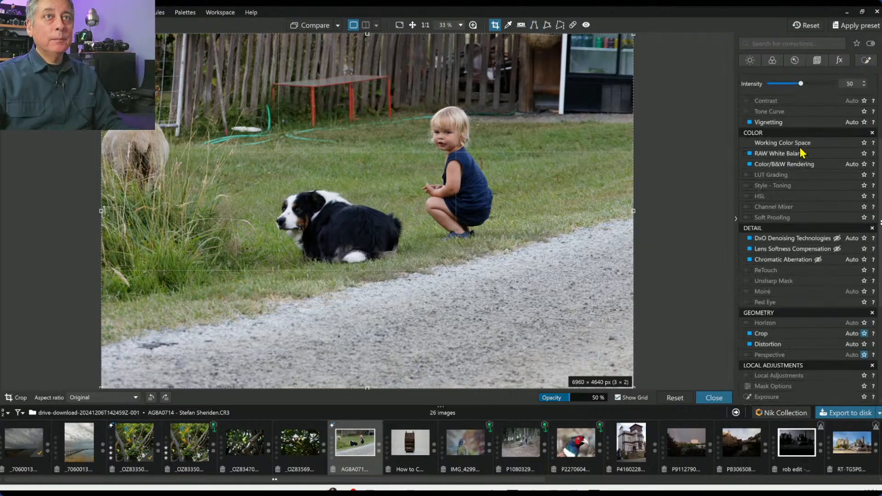
pyautogui.click(816, 60)
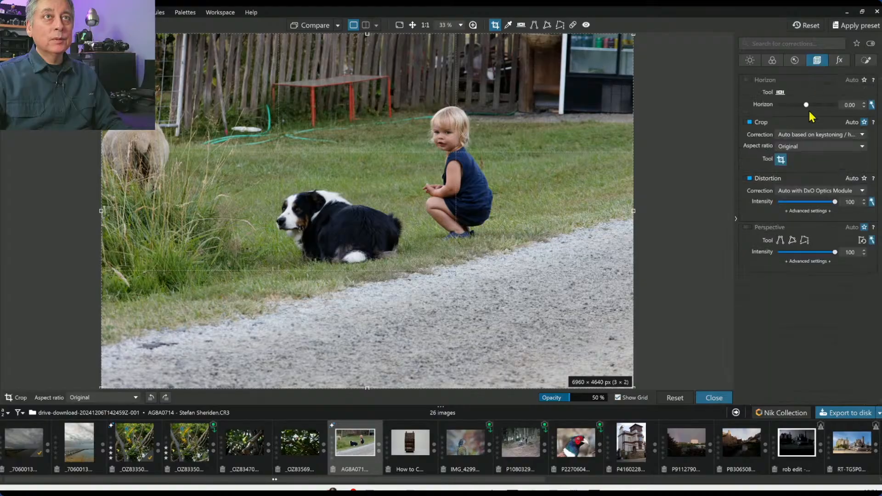
pyautogui.click(809, 151)
pyautogui.click(808, 178)
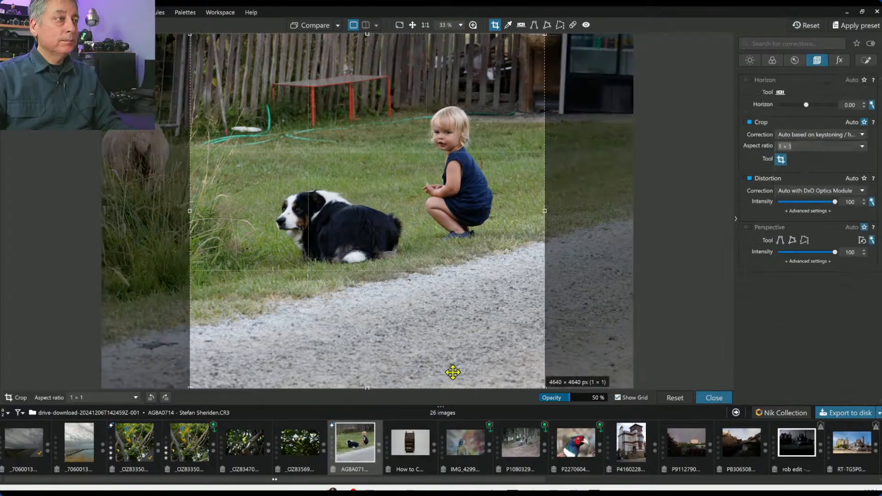
pyautogui.moveTo(370, 336); pyautogui.dragTo(371, 308)
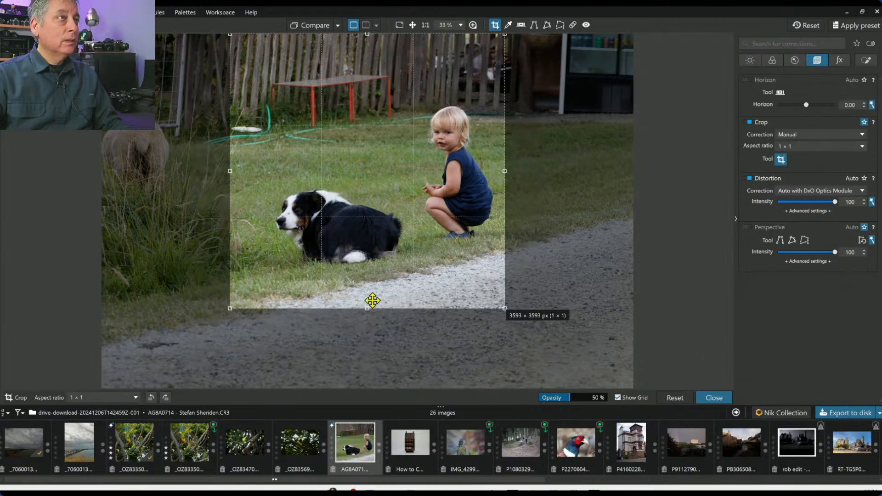
pyautogui.moveTo(372, 294); pyautogui.dragTo(377, 282)
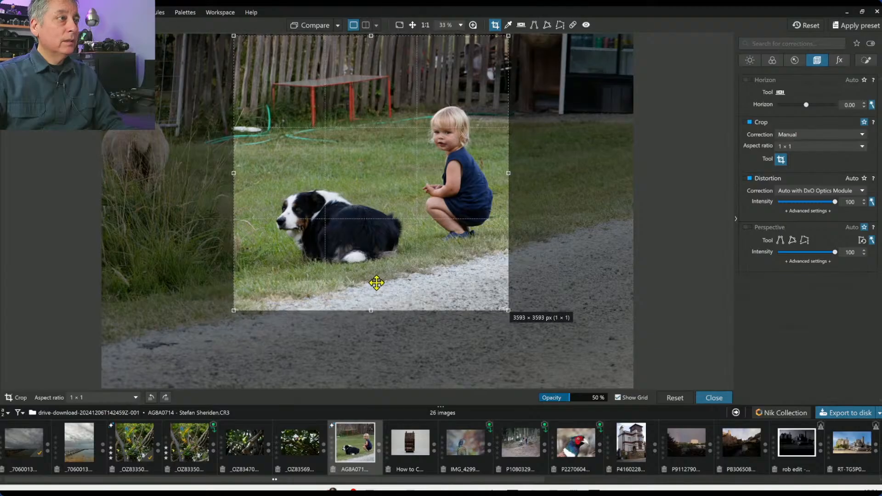
pyautogui.press('Return')
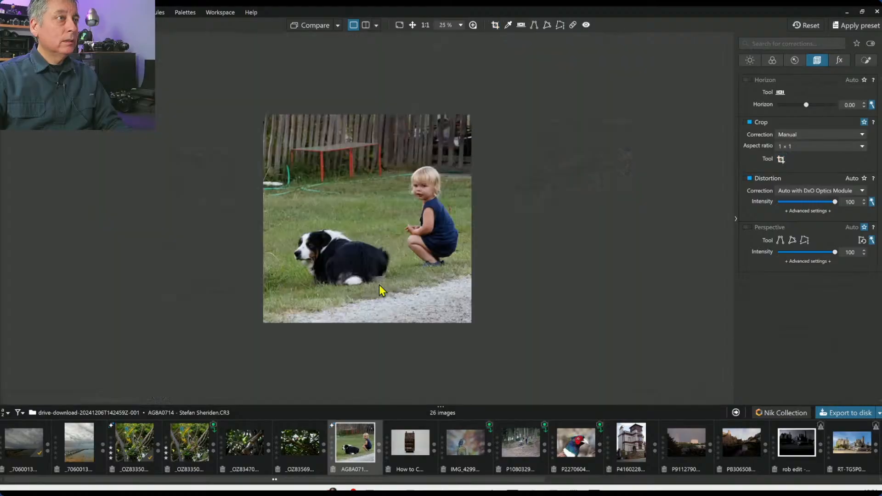
# Step: Switch DxO Smart Lighting to Spot Weighted, mark the child's face as the area of interest, and set the intensity to 57
pyautogui.scroll(2, 399, 320)
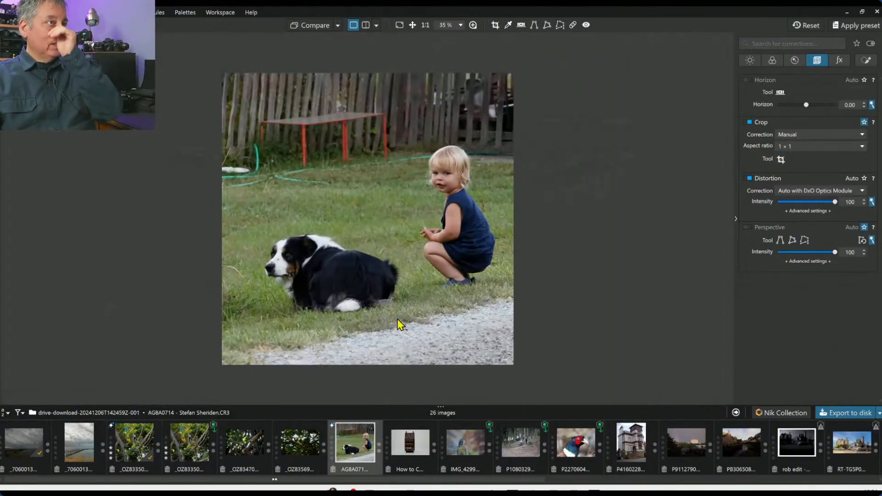
pyautogui.scroll(1, 398, 323)
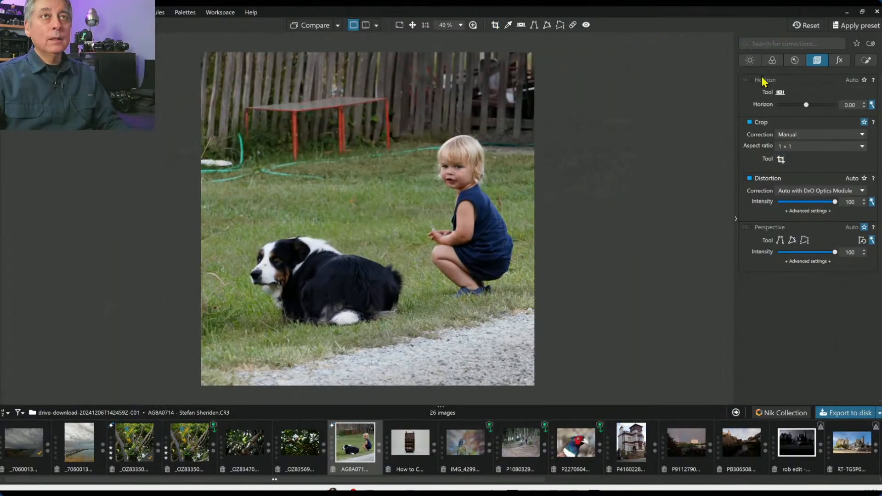
pyautogui.click(749, 61)
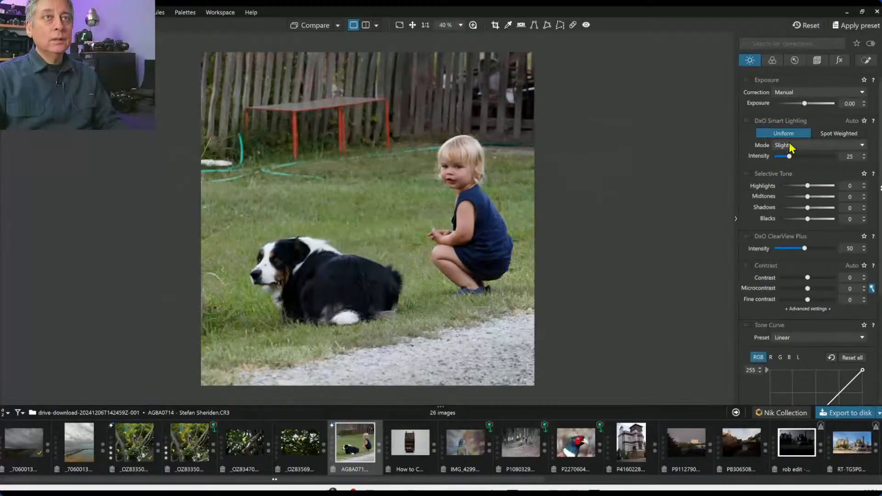
pyautogui.click(824, 133)
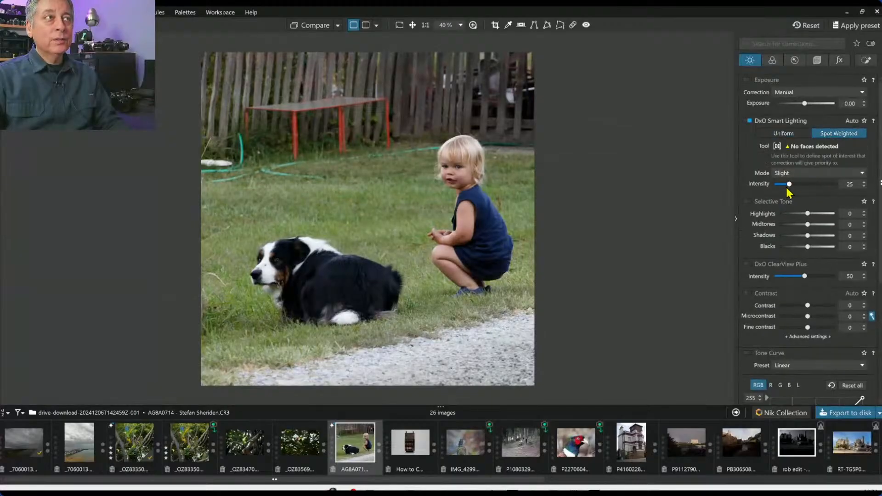
pyautogui.click(777, 146)
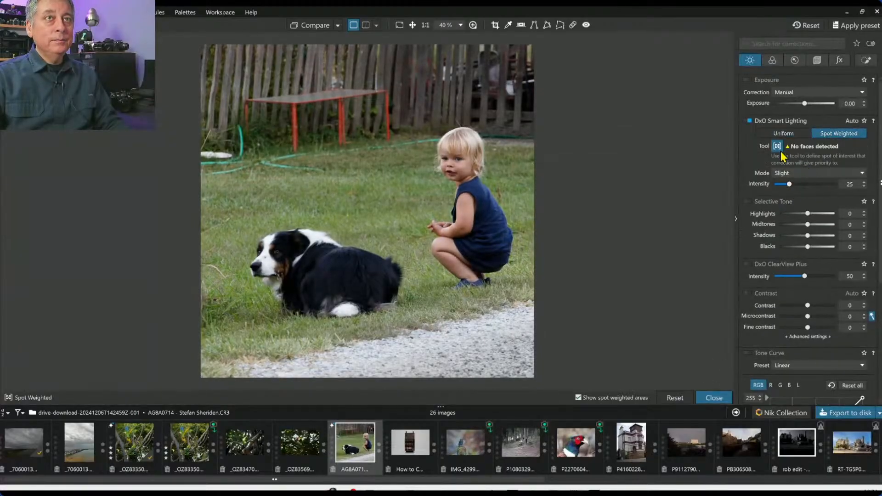
pyautogui.moveTo(447, 153); pyautogui.dragTo(472, 178)
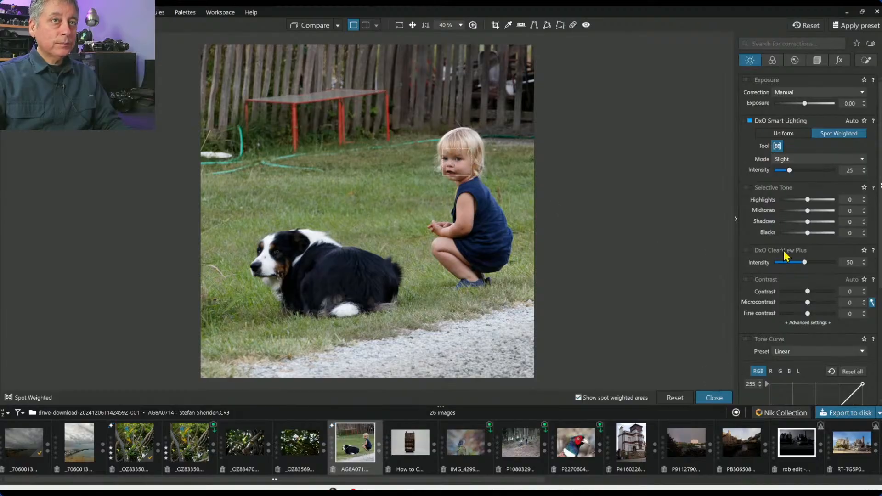
pyautogui.moveTo(789, 170); pyautogui.dragTo(809, 170)
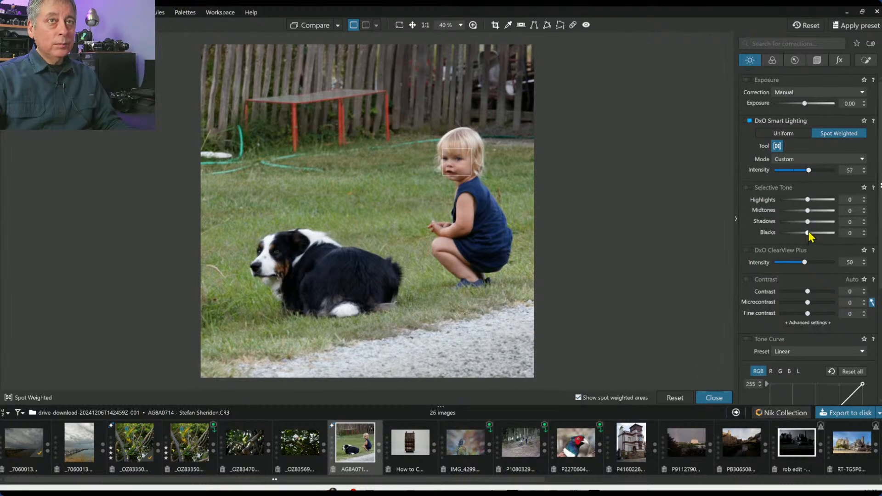
# Step: Set the global exposure to 0.26, and try Blacks at -18 before resetting that slider
pyautogui.moveTo(805, 107); pyautogui.dragTo(806, 106)
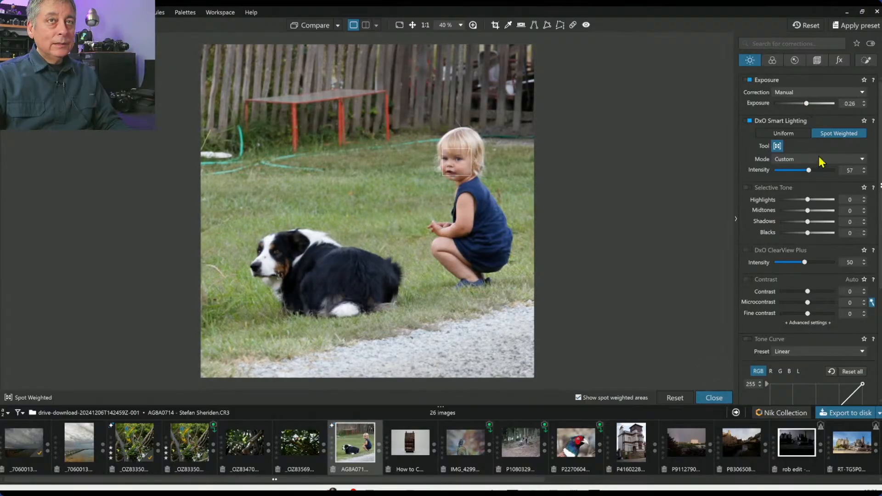
pyautogui.moveTo(808, 236)
pyautogui.mouseDown()
pyautogui.moveTo(793, 236)
pyautogui.moveTo(804, 238)
pyautogui.mouseUp()
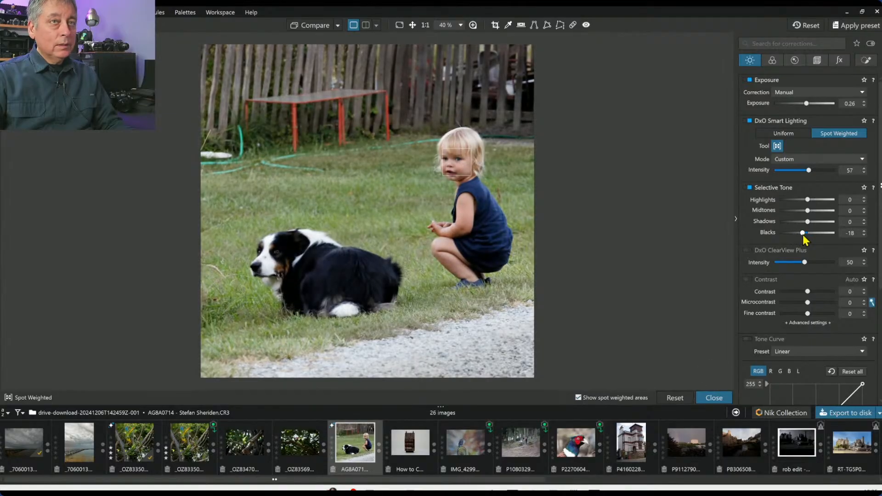
pyautogui.doubleClick(803, 235)
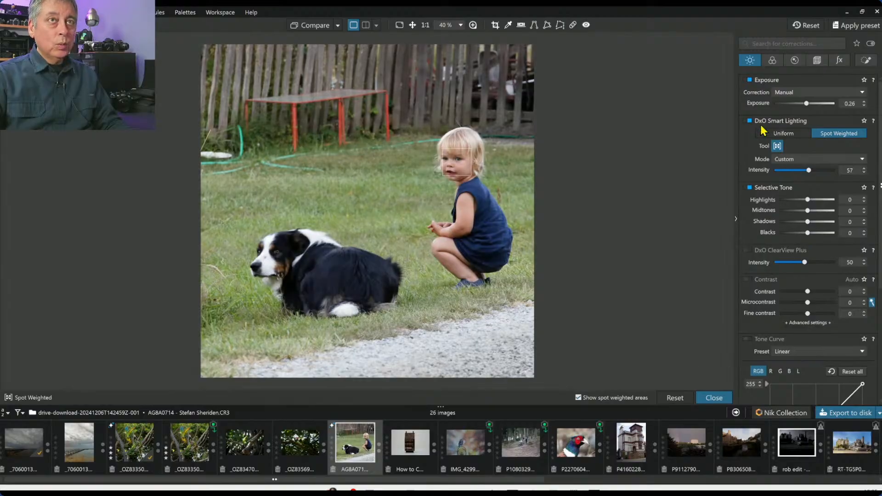
# Step: Toggle DxO Smart Lighting to compare the photo with and without it, and leave the correction switched off
pyautogui.click(747, 121)
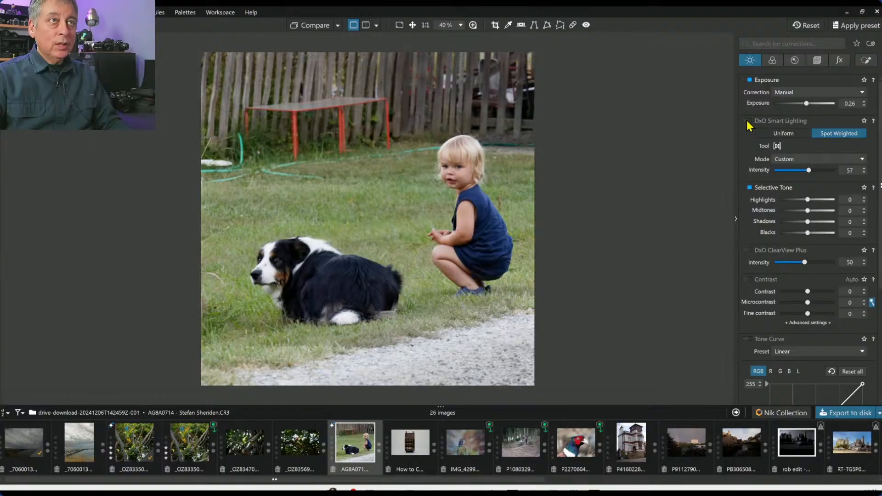
pyautogui.click(746, 120)
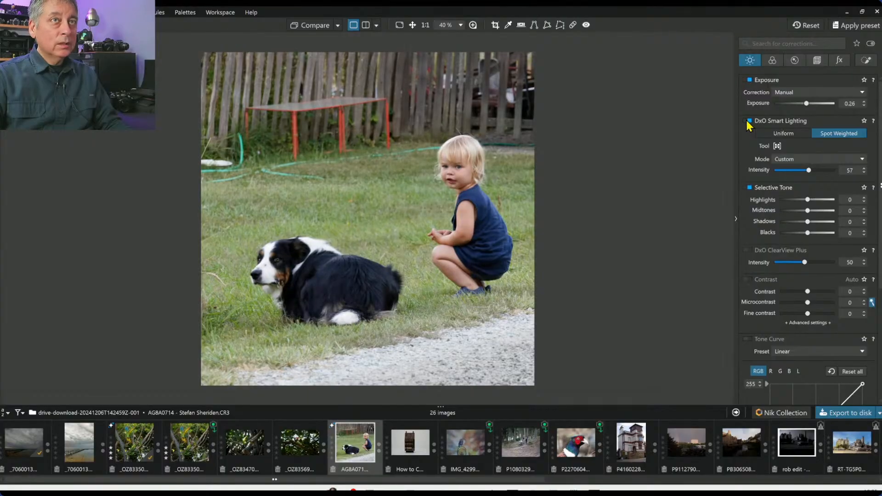
pyautogui.click(746, 121)
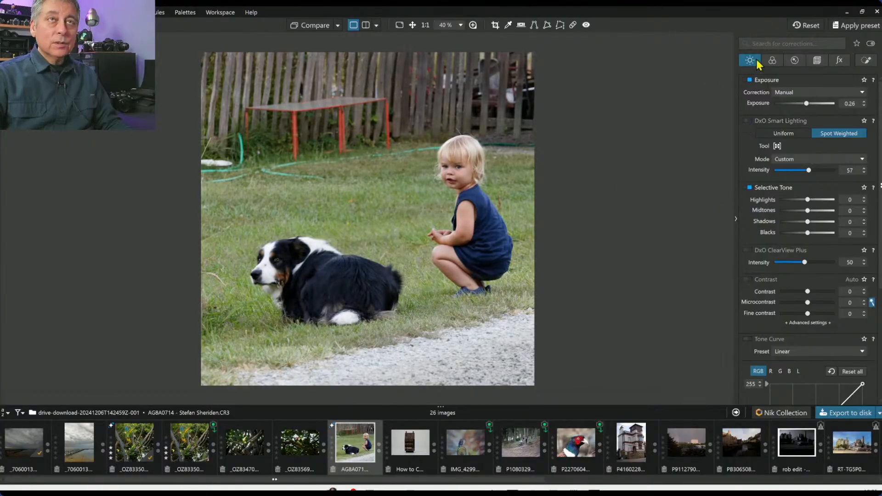
# Step: Place a local control point on the child's face, shrink its radius slightly, and set its Midtones to 60
pyautogui.click(863, 64)
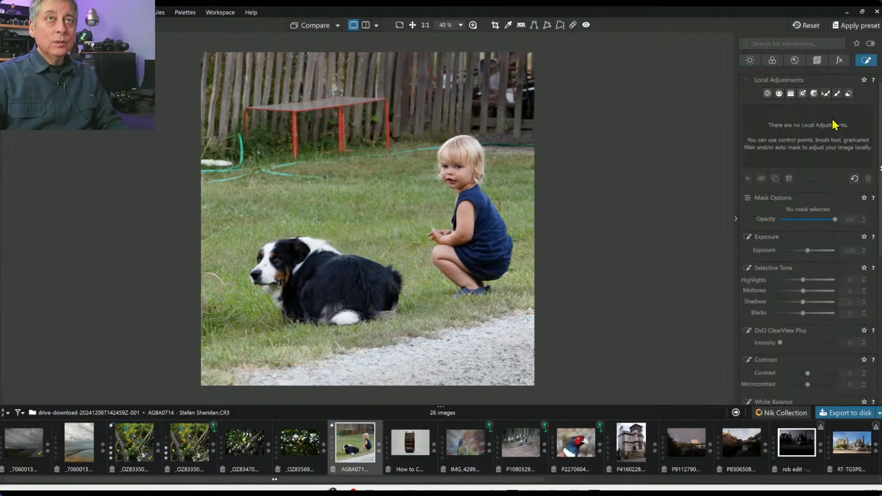
pyautogui.click(767, 94)
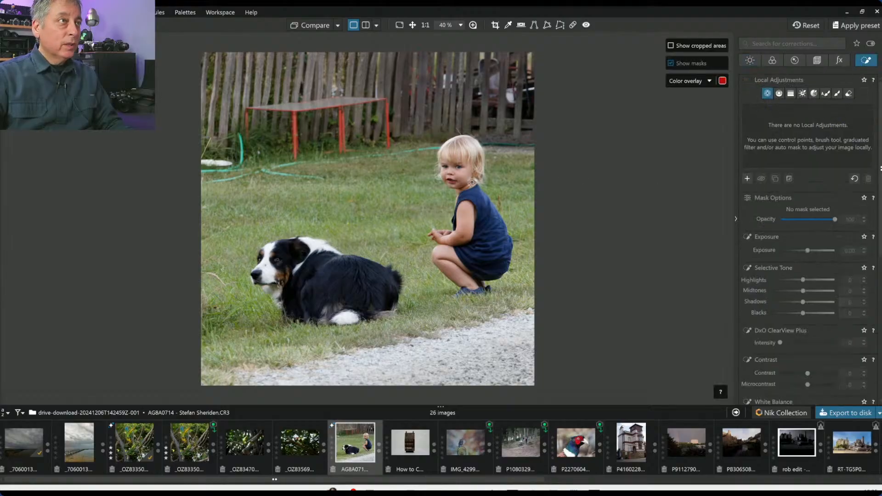
pyautogui.click(453, 174)
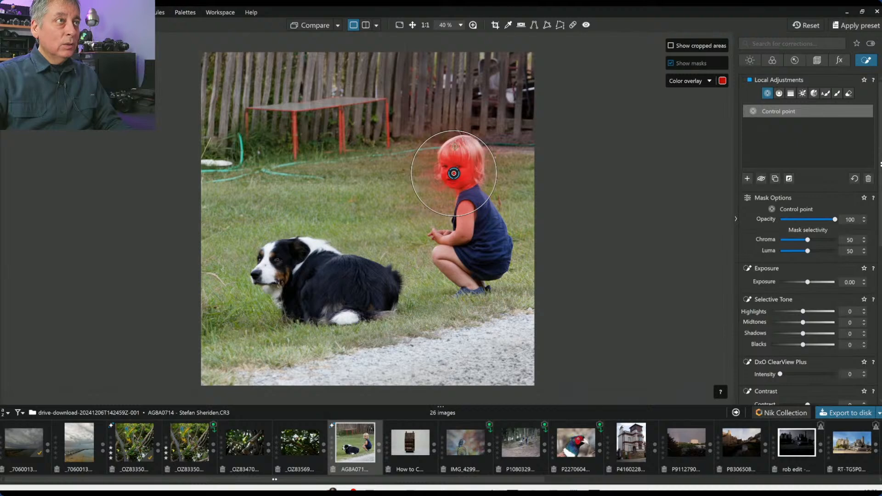
pyautogui.moveTo(422, 198); pyautogui.dragTo(429, 197)
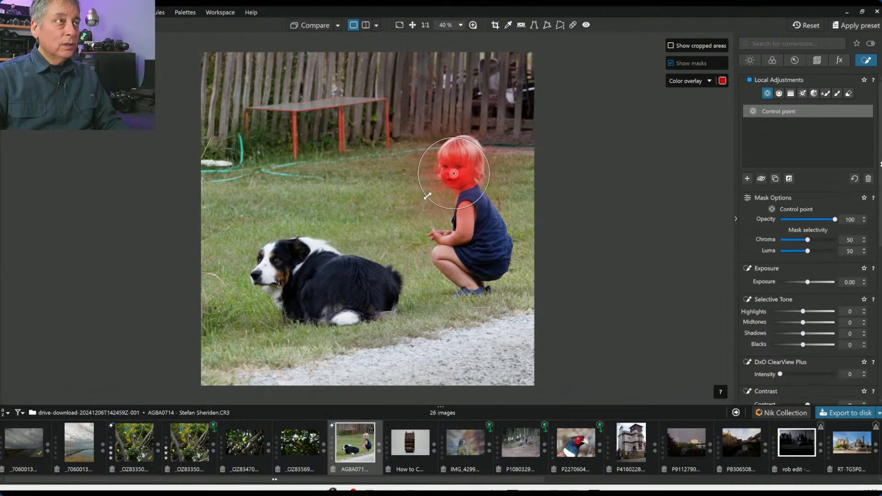
pyautogui.moveTo(803, 323); pyautogui.dragTo(812, 322)
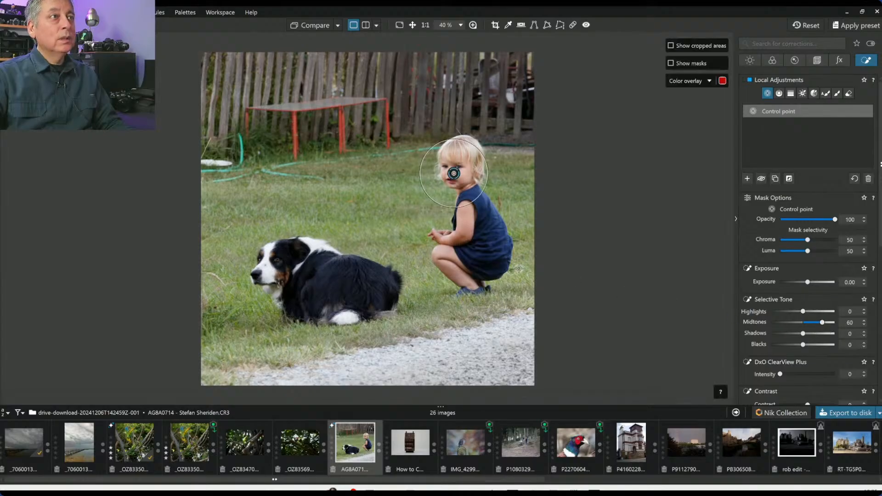
# Step: Create a new control point mask with four points covering the dog's dark head and body, and set its Shadows to 41
pyautogui.scroll(3, 260, 272)
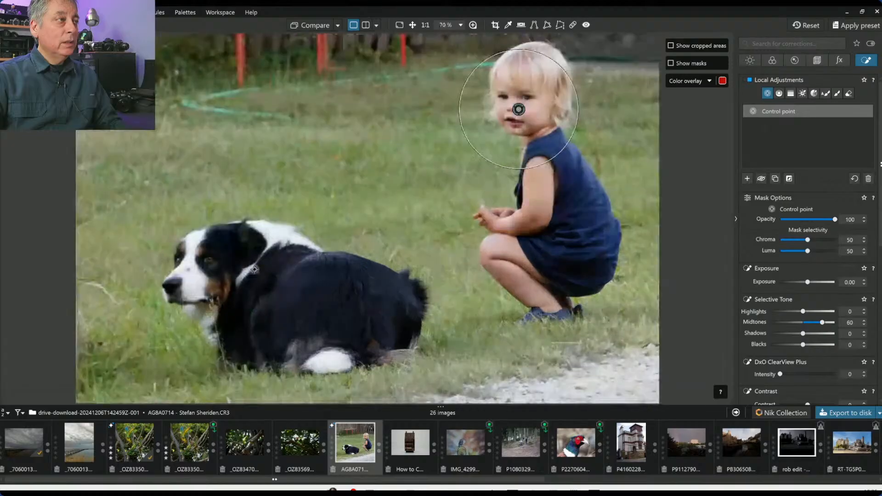
pyautogui.click(181, 273)
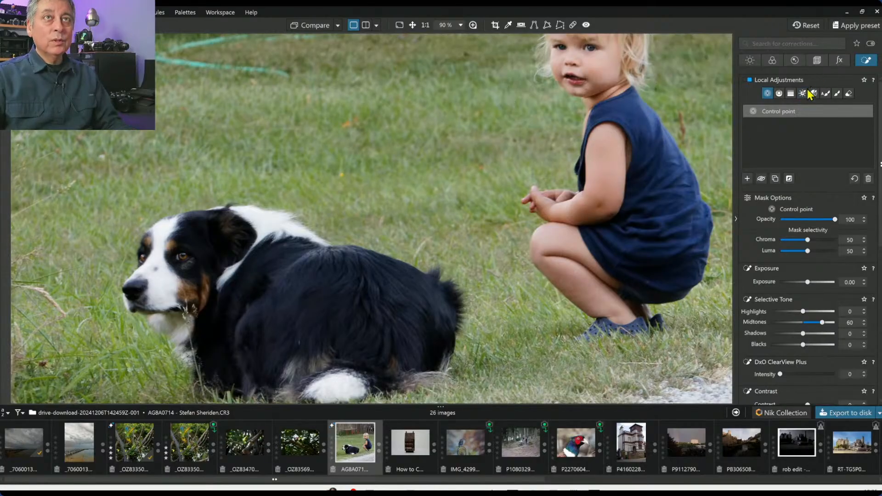
pyautogui.click(747, 179)
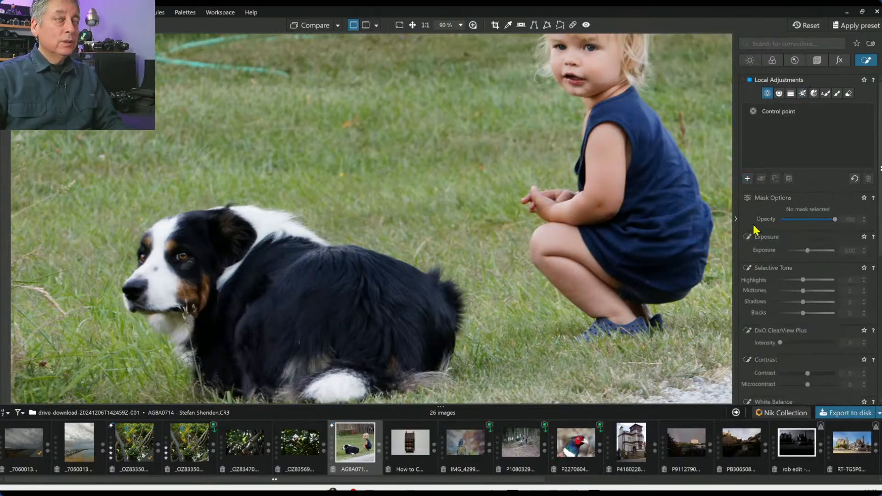
pyautogui.click(292, 305)
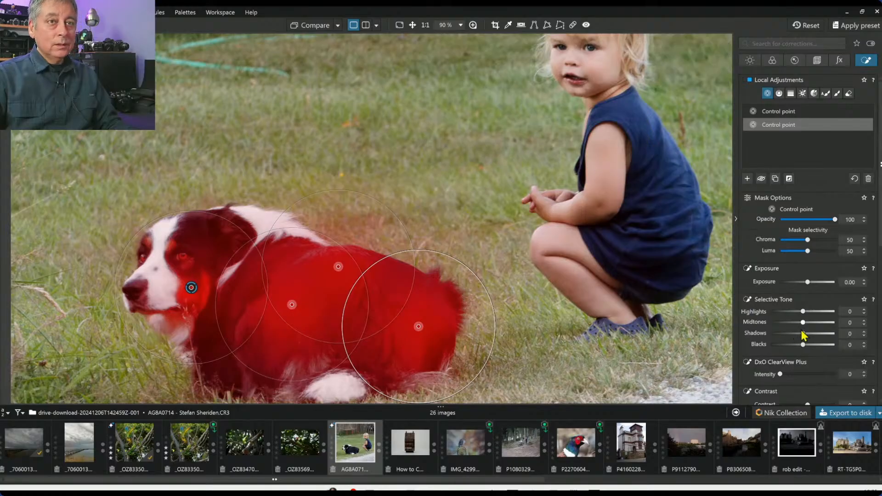
pyautogui.moveTo(803, 335); pyautogui.dragTo(817, 335)
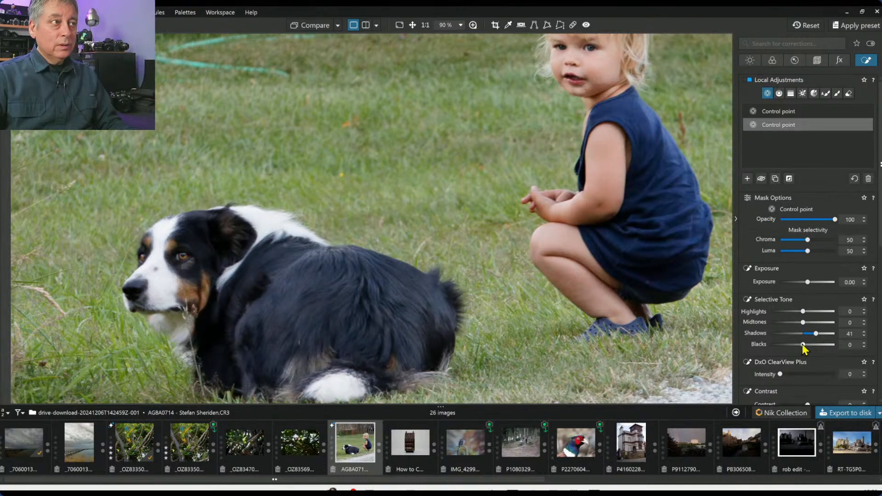
# Step: Refine the dog's dark-fur control point mask by setting Blacks to -17, Midtones to 52 and Highlights to -26
pyautogui.moveTo(798, 343); pyautogui.dragTo(797, 344)
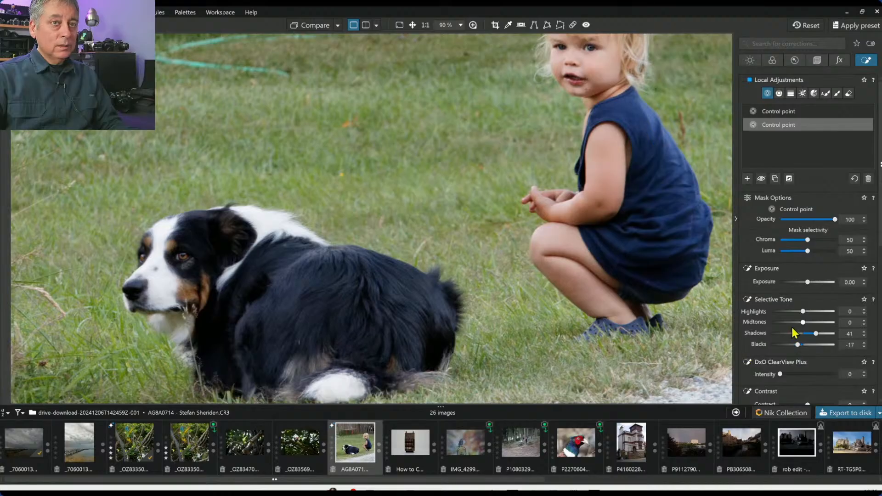
pyautogui.moveTo(830, 324); pyautogui.dragTo(794, 312)
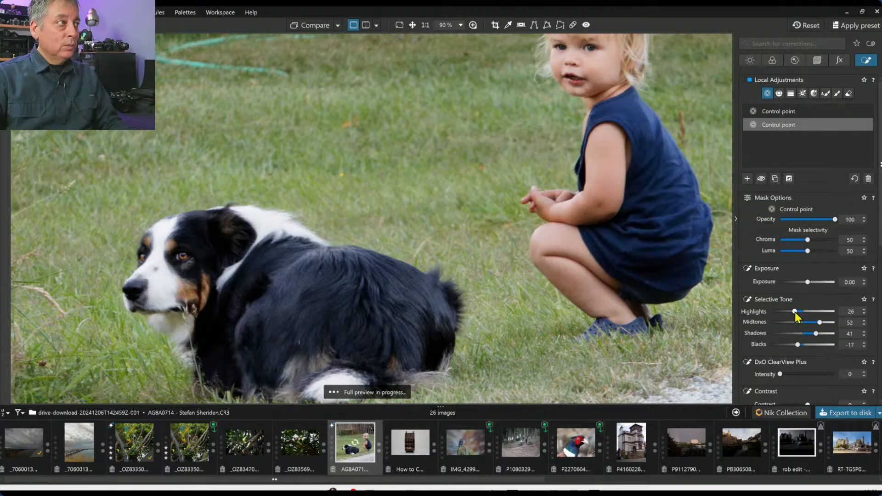
# Step: Create a new control point mask with points on the dog's white muzzle and white neck fur, slightly shrinking their radius
pyautogui.click(747, 179)
pyautogui.click(158, 272)
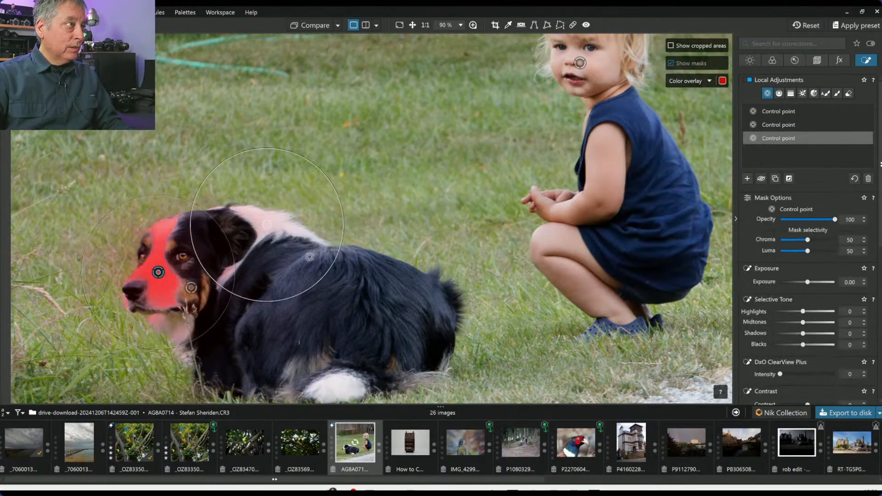
pyautogui.click(267, 225)
pyautogui.moveTo(325, 179)
pyautogui.mouseDown()
pyautogui.moveTo(287, 197)
pyautogui.moveTo(313, 187)
pyautogui.mouseUp()
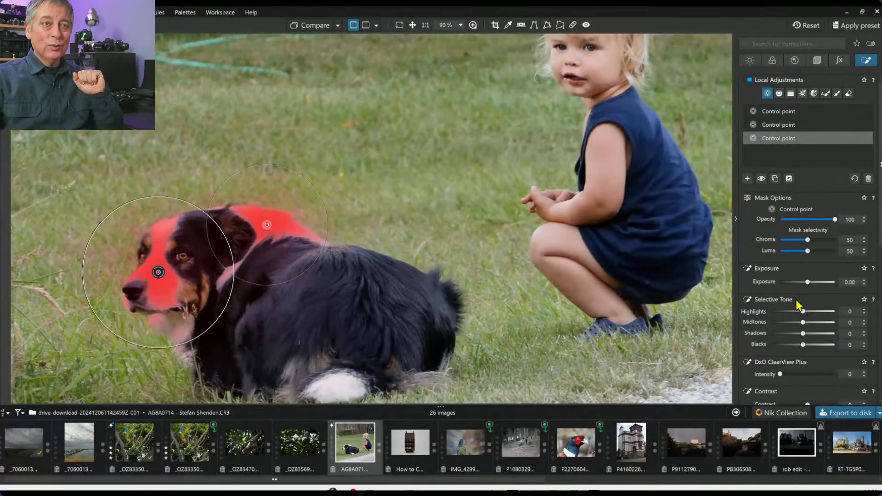
# Step: Set Highlights to -38 and Microcontrast to 32 for the dog's white-fur mask
pyautogui.click(790, 311)
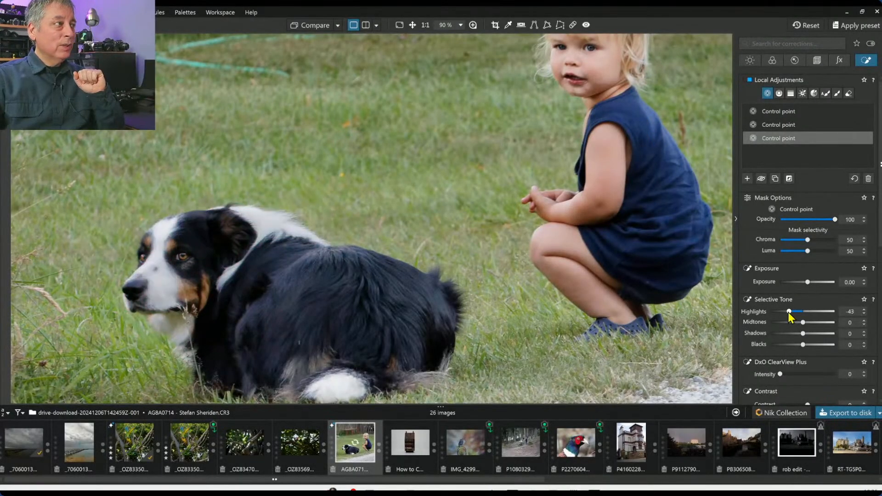
pyautogui.moveTo(789, 313); pyautogui.dragTo(791, 311)
pyautogui.scroll(-1, 776, 336)
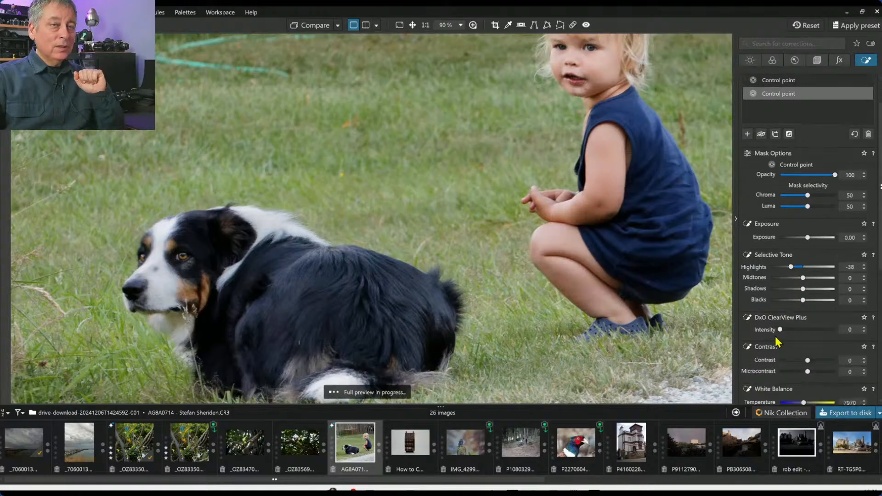
pyautogui.scroll(-1, 775, 336)
pyautogui.moveTo(808, 327); pyautogui.dragTo(816, 327)
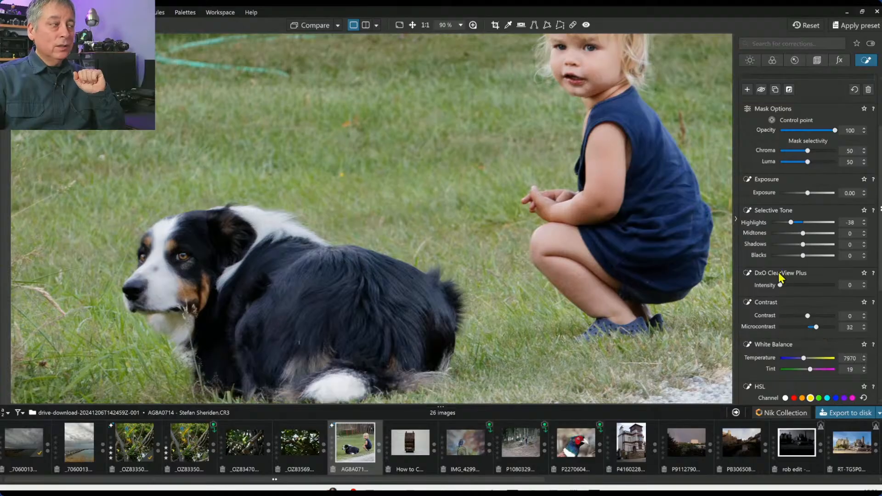
pyautogui.scroll(-1, 780, 277)
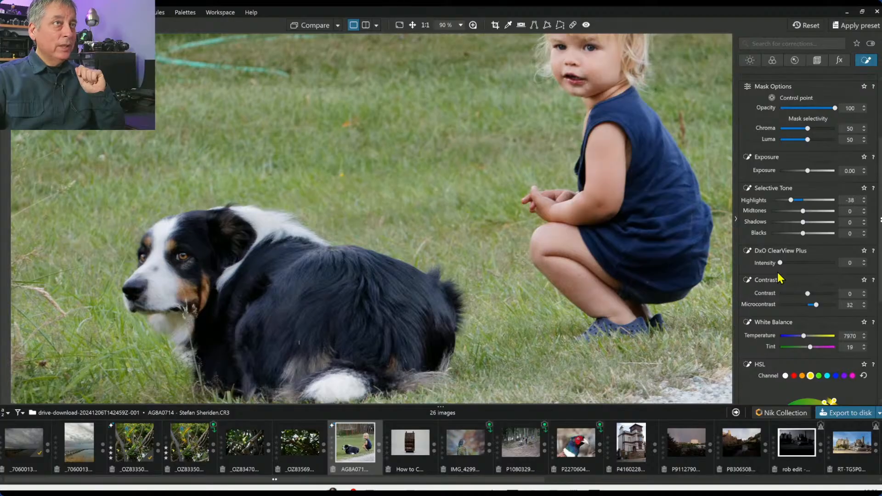
# Step: Create a new control point mask with one point on each of the child's eyes, shrinking the radius to just the eye area
pyautogui.scroll(4, 599, 51)
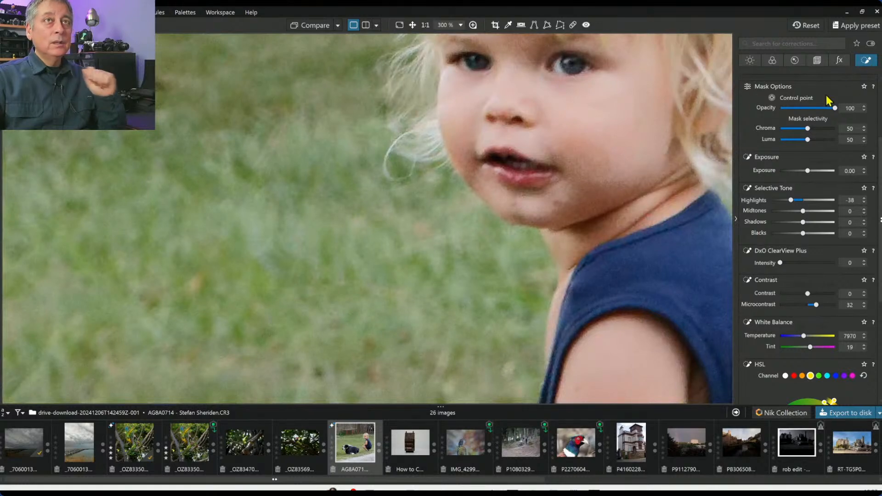
pyautogui.scroll(3, 829, 101)
pyautogui.click(747, 156)
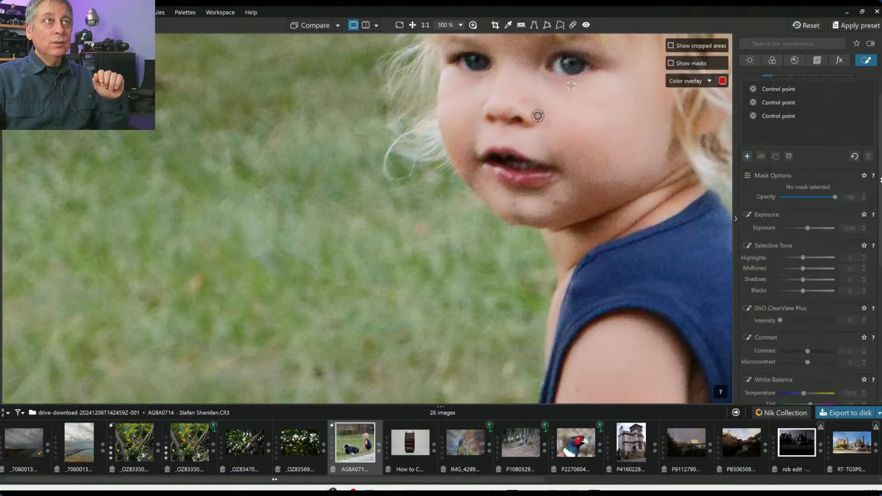
pyautogui.click(567, 65)
pyautogui.press('m')
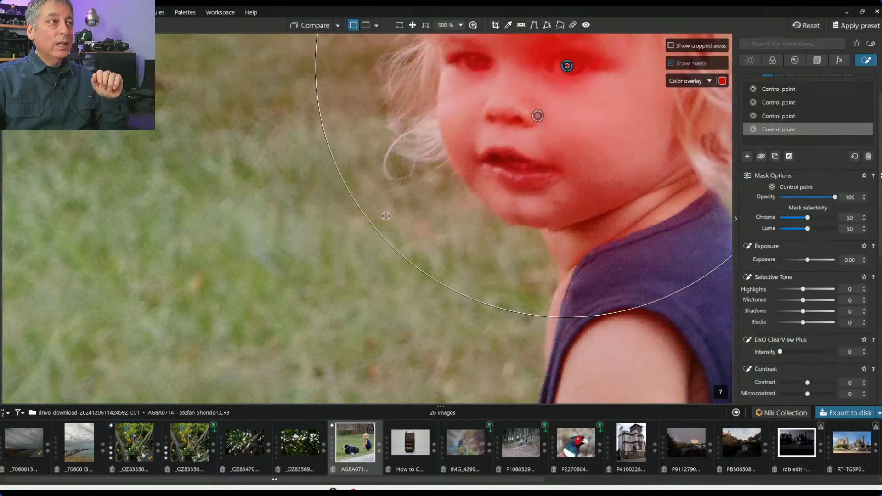
pyautogui.moveTo(377, 224); pyautogui.dragTo(548, 91)
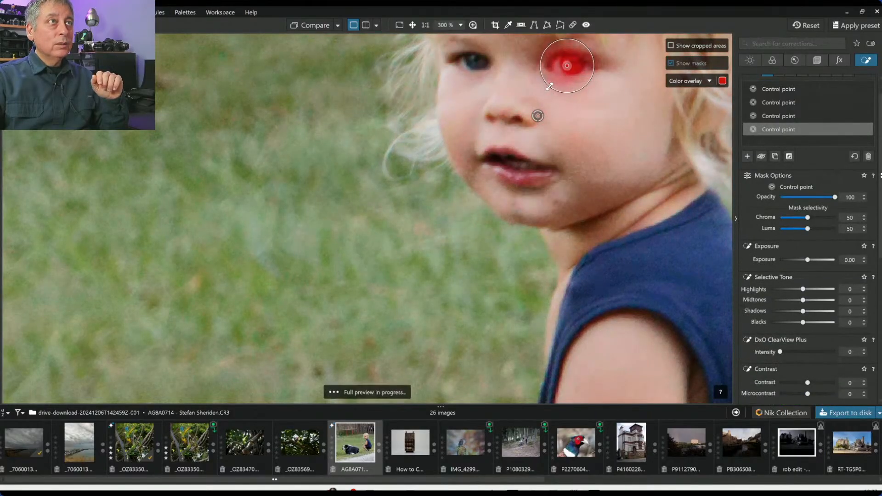
pyautogui.click(475, 63)
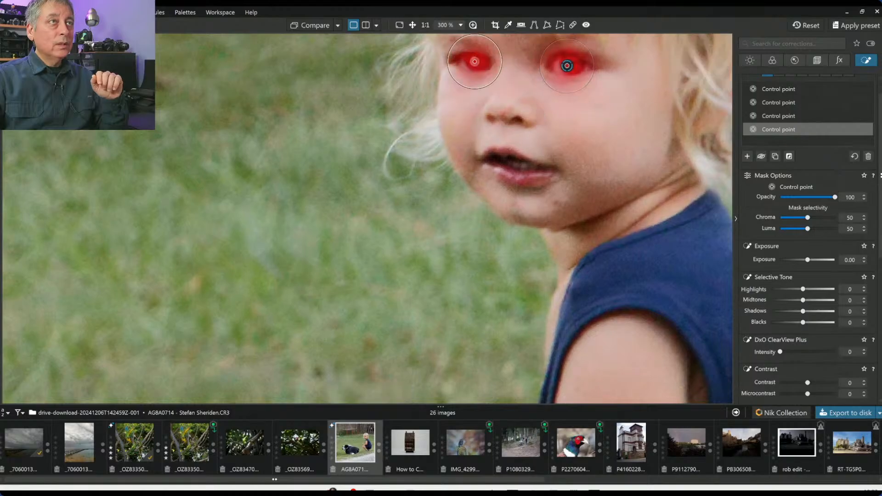
# Step: Brighten and sharpen the child's eyes with Shadows at 62, ClearView Plus Intensity at 76 and Microcontrast at 58
pyautogui.moveTo(803, 311); pyautogui.dragTo(816, 319)
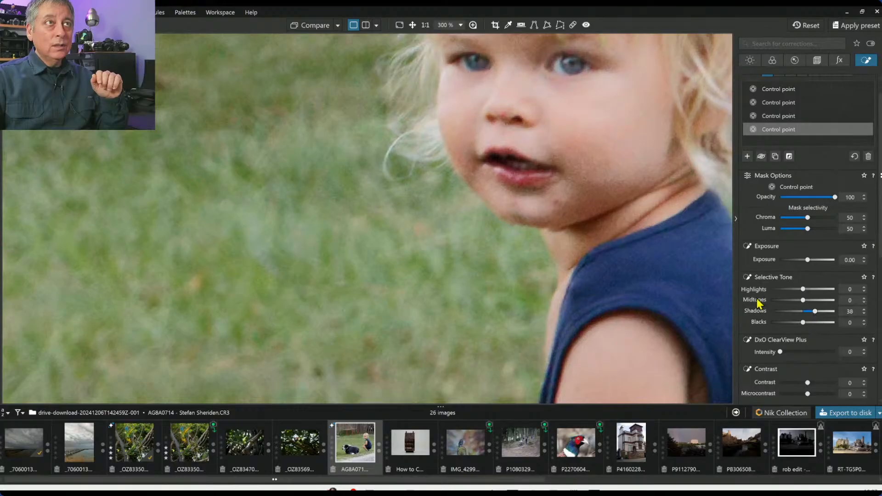
pyautogui.scroll(-1, 765, 303)
pyautogui.scroll(-1, 765, 307)
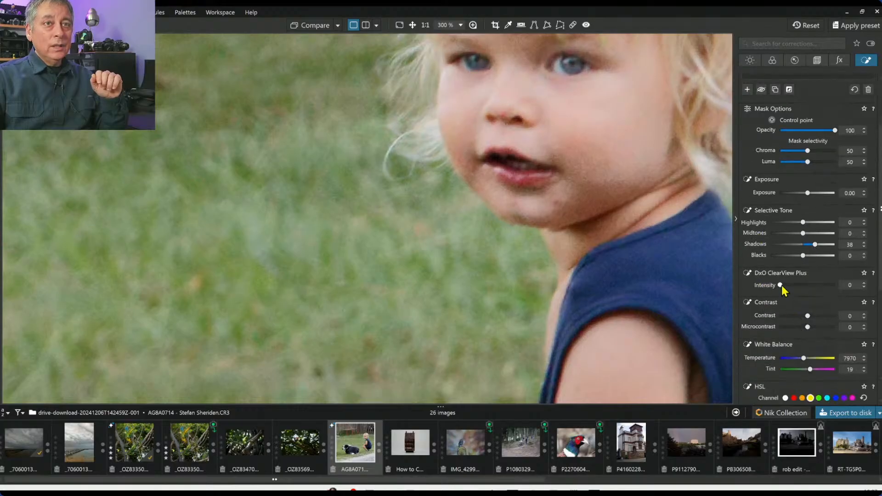
pyautogui.moveTo(781, 285); pyautogui.dragTo(822, 288)
pyautogui.moveTo(809, 327); pyautogui.dragTo(823, 326)
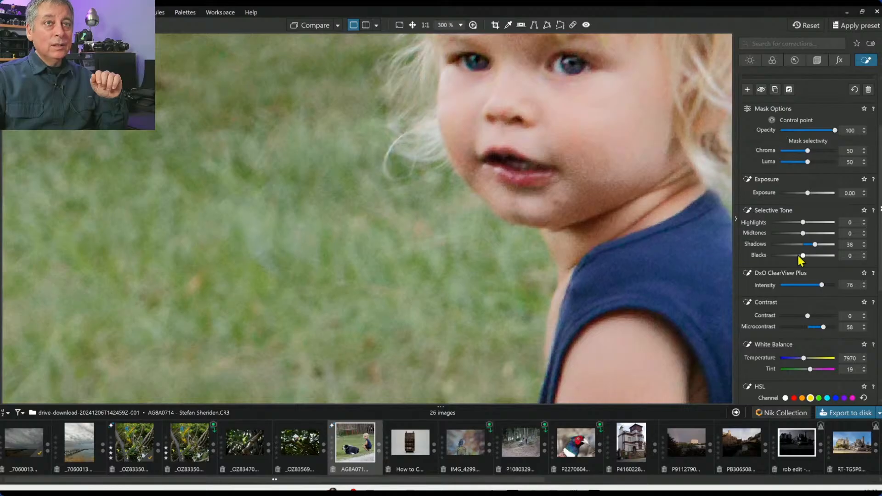
pyautogui.moveTo(815, 247); pyautogui.dragTo(824, 248)
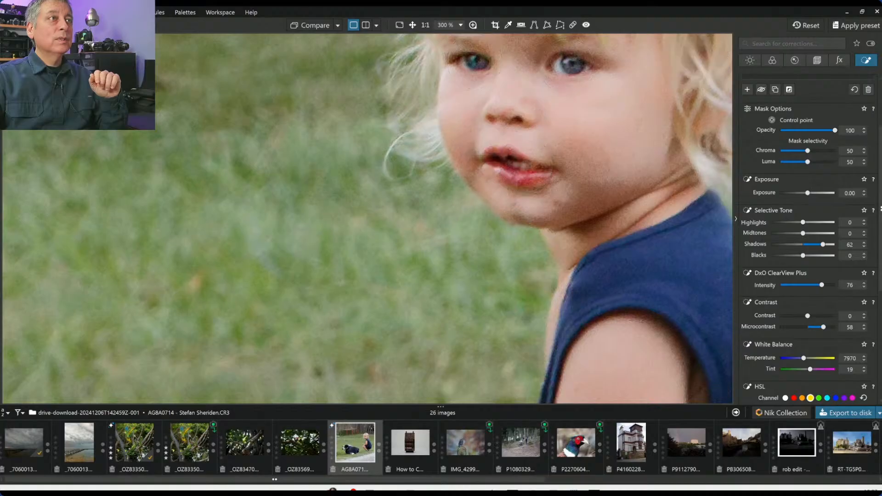
pyautogui.scroll(-5, 762, 250)
pyautogui.hotkey('ctrl', '0')
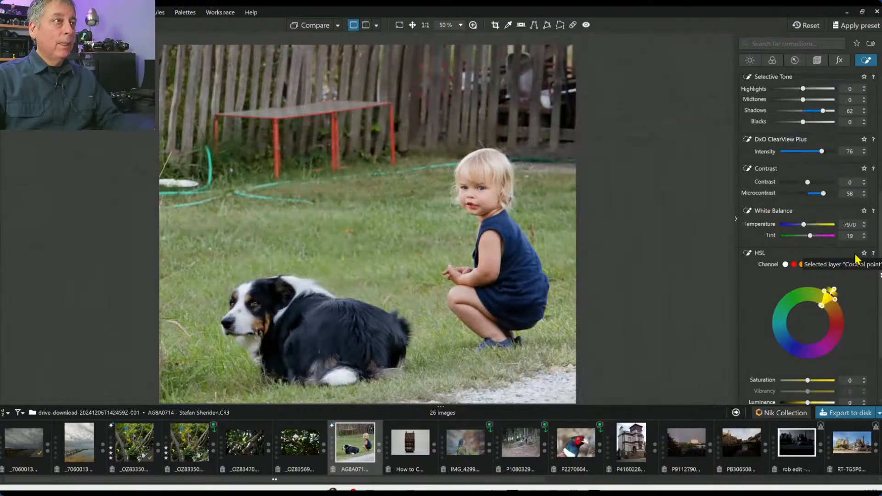
pyautogui.scroll(-1, 857, 260)
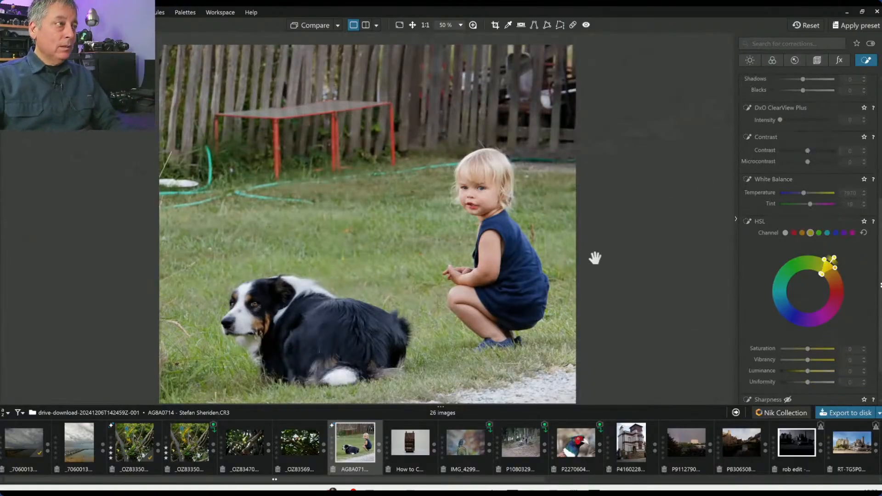
pyautogui.scroll(-1, 595, 258)
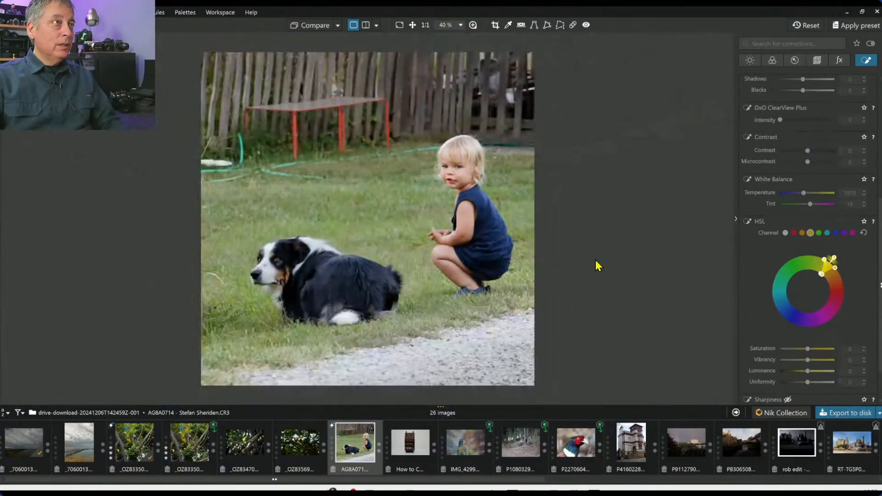
pyautogui.click(820, 65)
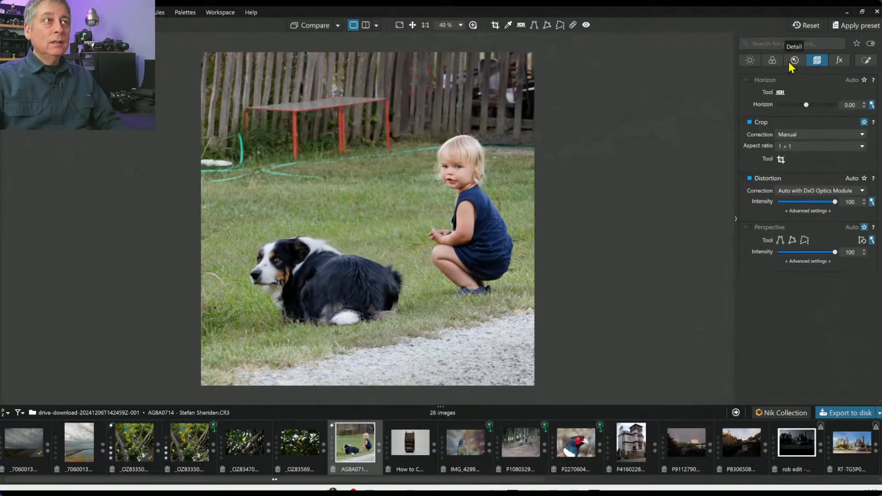
pyautogui.click(839, 61)
pyautogui.scroll(-1, 788, 314)
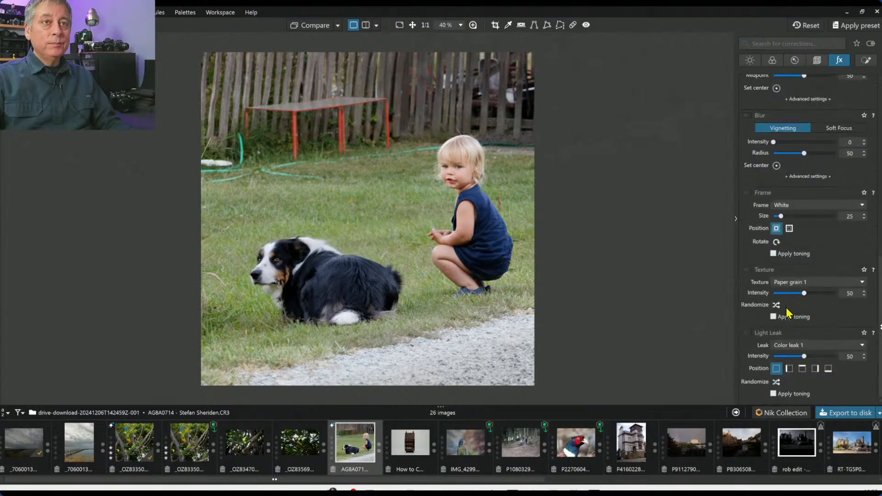
pyautogui.scroll(8, 788, 314)
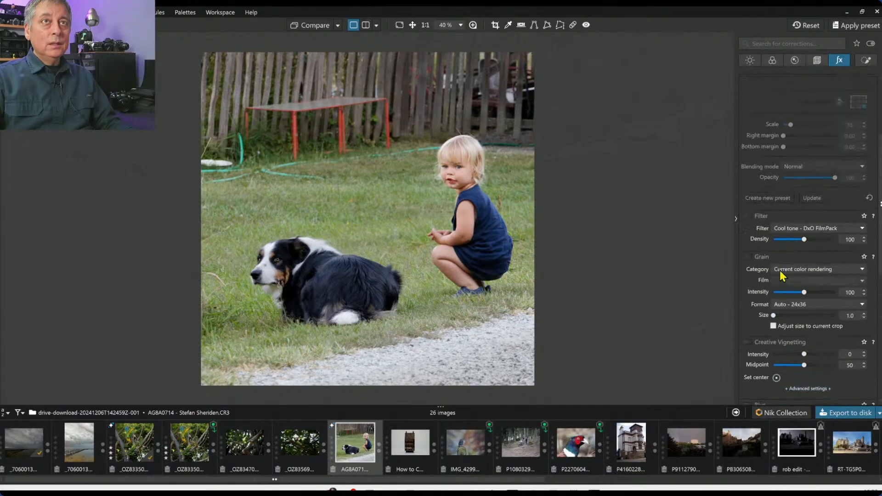
# Step: Apply the Sepia gold simple toning style to the whole photo and set its Intensity to 41
pyautogui.click(772, 60)
pyautogui.scroll(4, 823, 293)
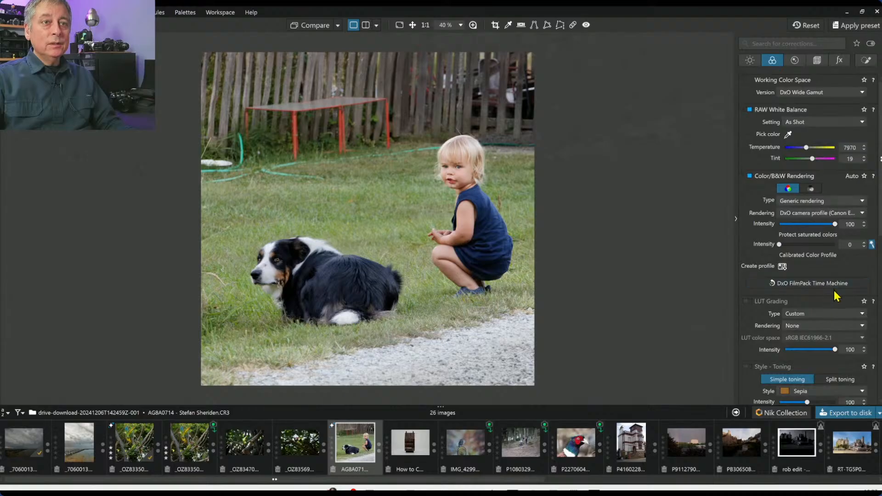
pyautogui.scroll(-3, 834, 291)
pyautogui.click(826, 305)
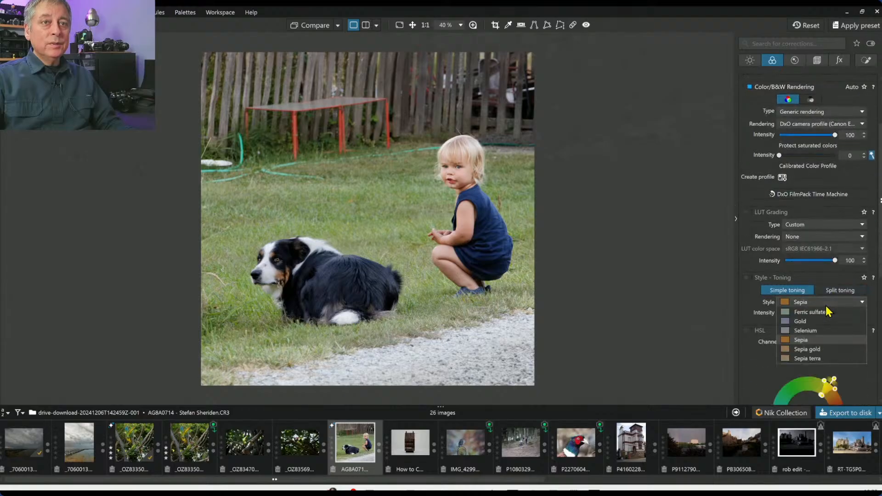
pyautogui.click(822, 349)
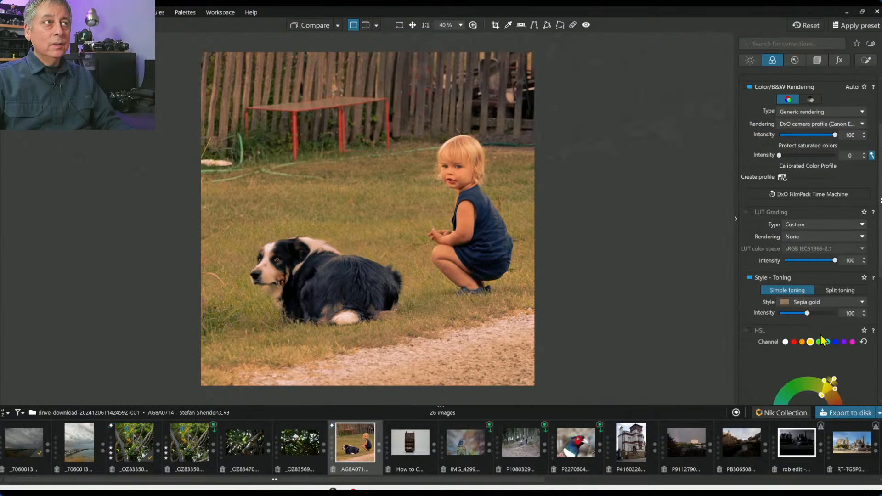
pyautogui.click(789, 314)
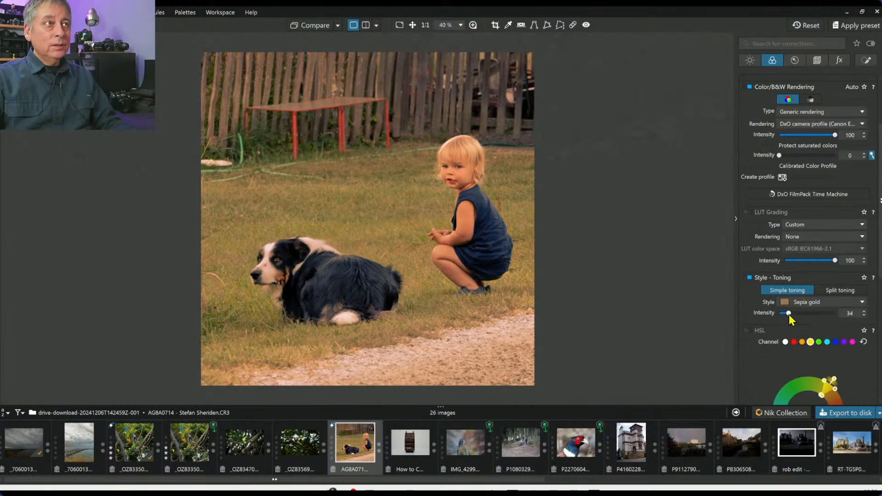
pyautogui.moveTo(789, 314); pyautogui.dragTo(792, 315)
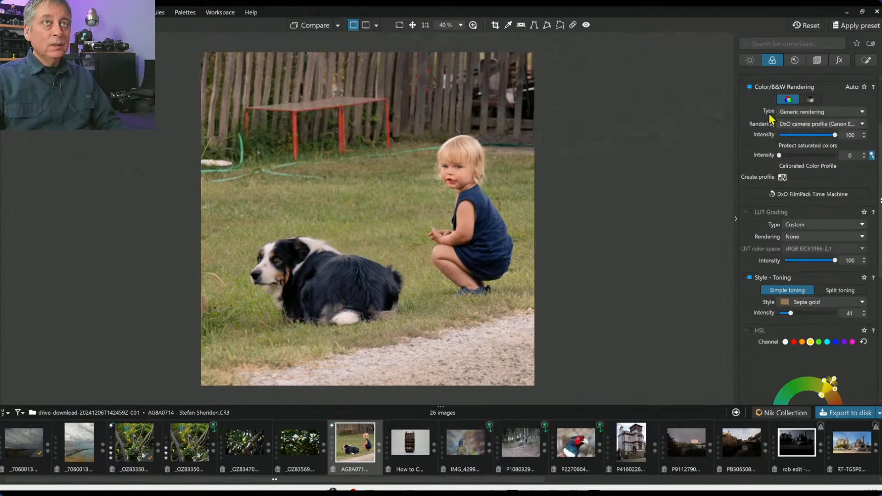
# Step: Reselect the local control point mask on the child's face and set its Highlights to 26
pyautogui.click(866, 60)
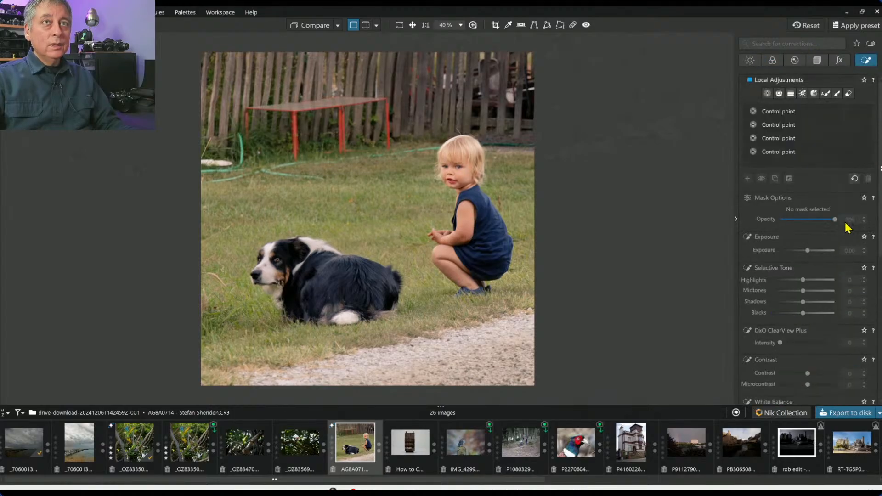
pyautogui.click(801, 118)
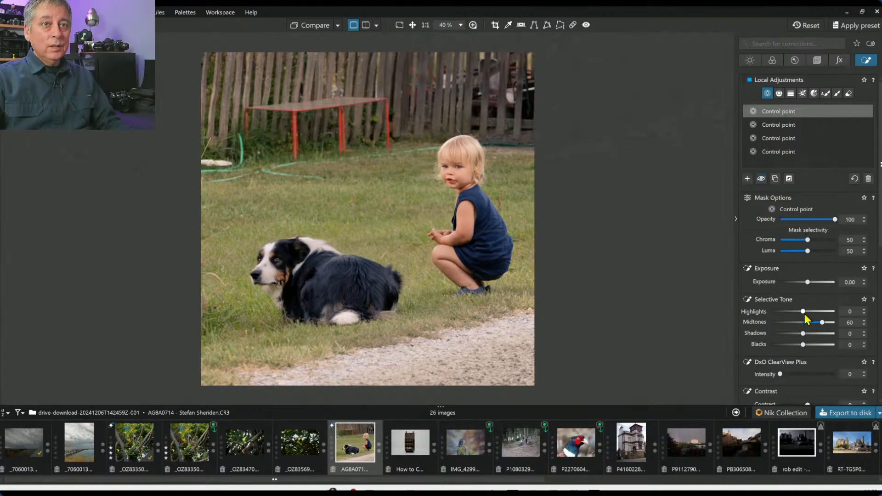
pyautogui.moveTo(803, 312); pyautogui.dragTo(814, 312)
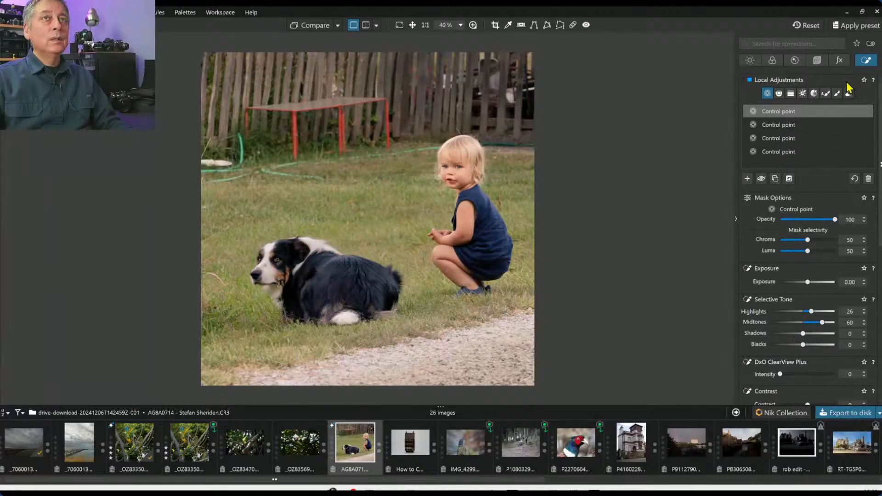
# Step: Try the Blur effect with Vignetting and with Soft Focus, each at Intensity 29, and switch Blur off
pyautogui.click(839, 61)
pyautogui.scroll(-5, 821, 310)
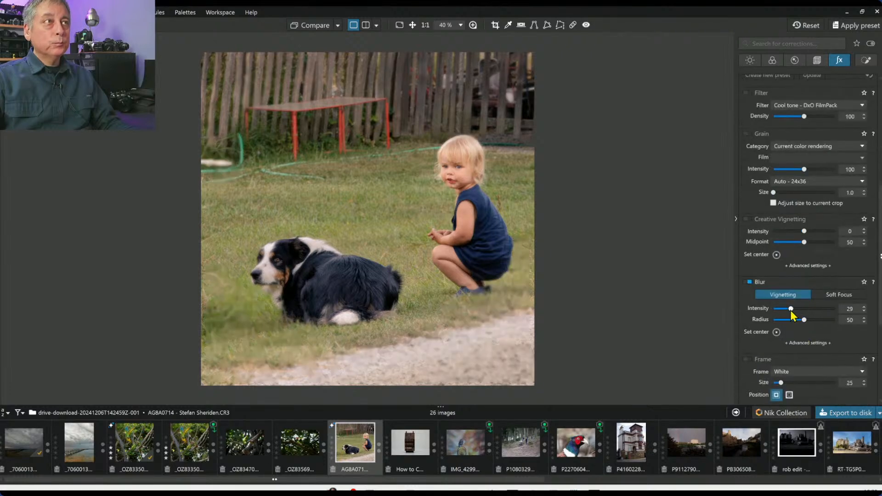
pyautogui.click(831, 296)
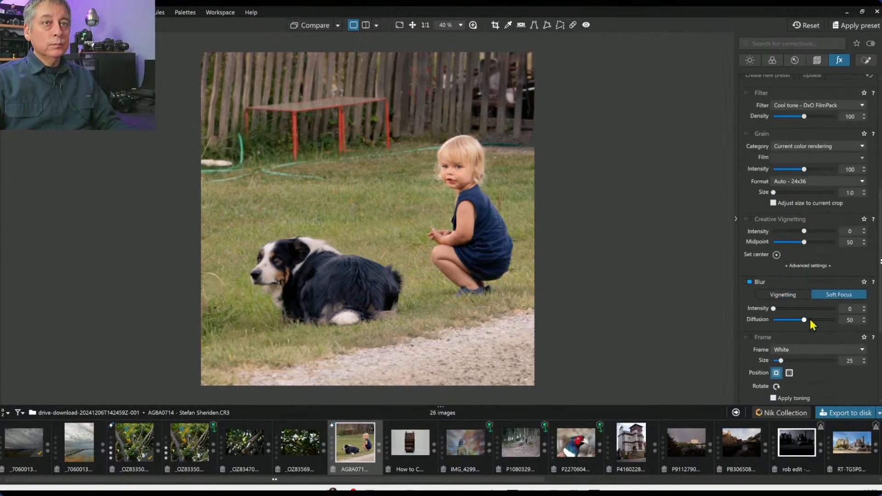
pyautogui.click(791, 309)
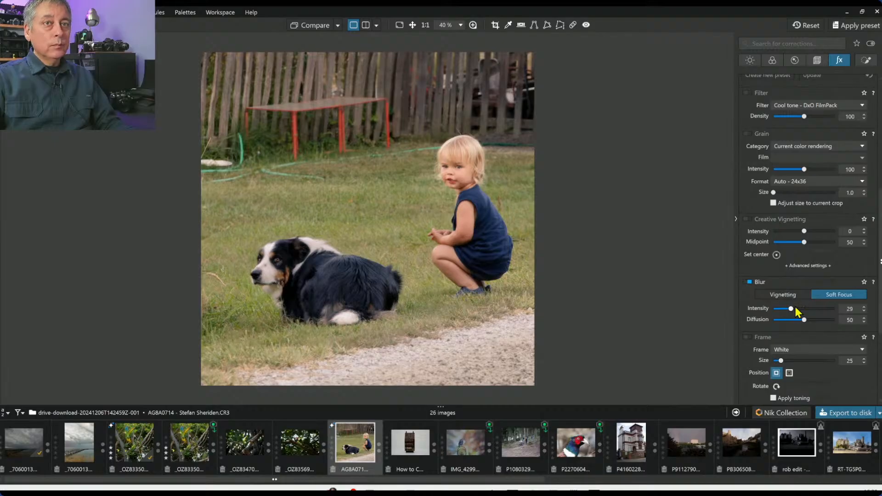
pyautogui.click(749, 282)
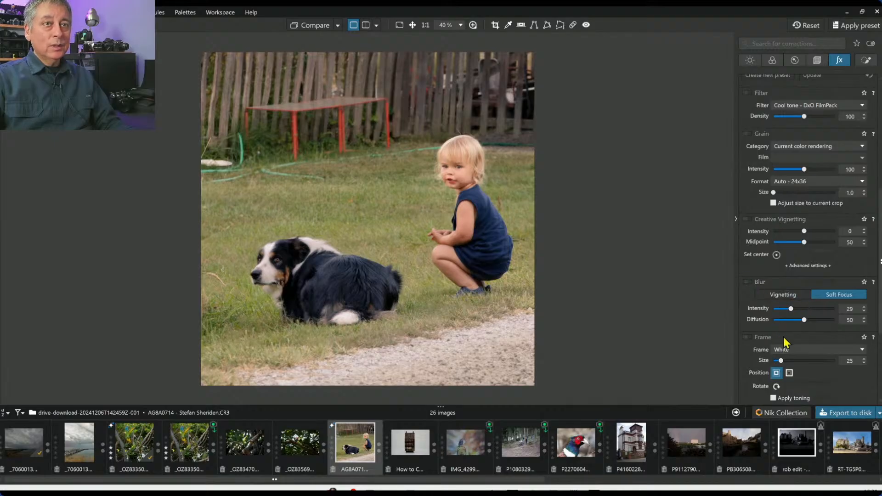
# Step: Add Creative Vignetting with Intensity -26 and Midpoint 21, and set the whole photo's Exposure to 0.56
pyautogui.moveTo(803, 230)
pyautogui.mouseDown()
pyautogui.moveTo(787, 243)
pyautogui.moveTo(796, 233)
pyautogui.mouseUp()
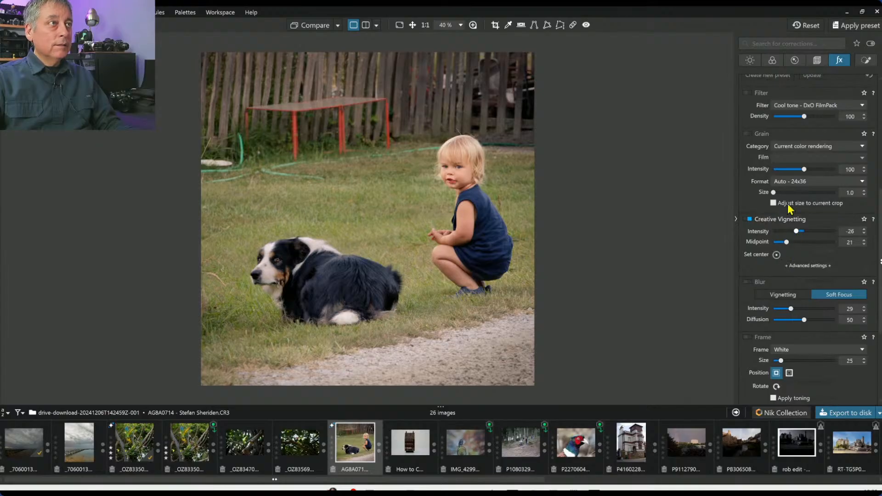
pyautogui.click(751, 62)
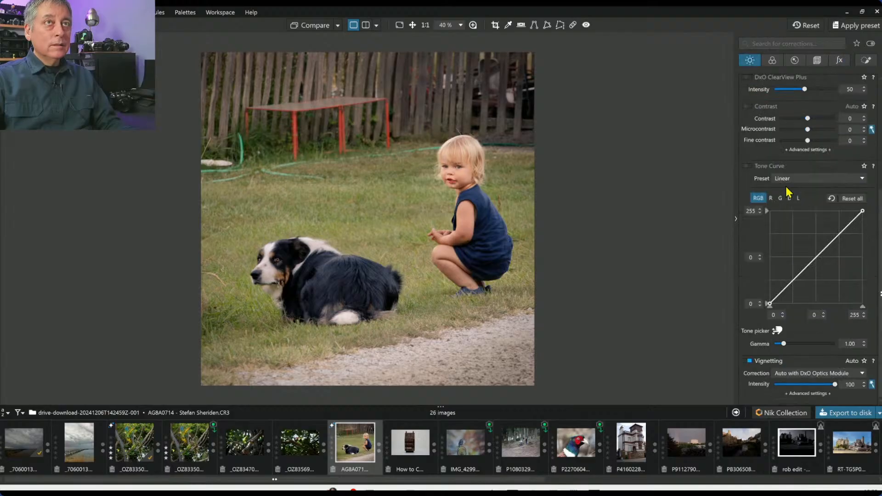
pyautogui.scroll(3, 788, 195)
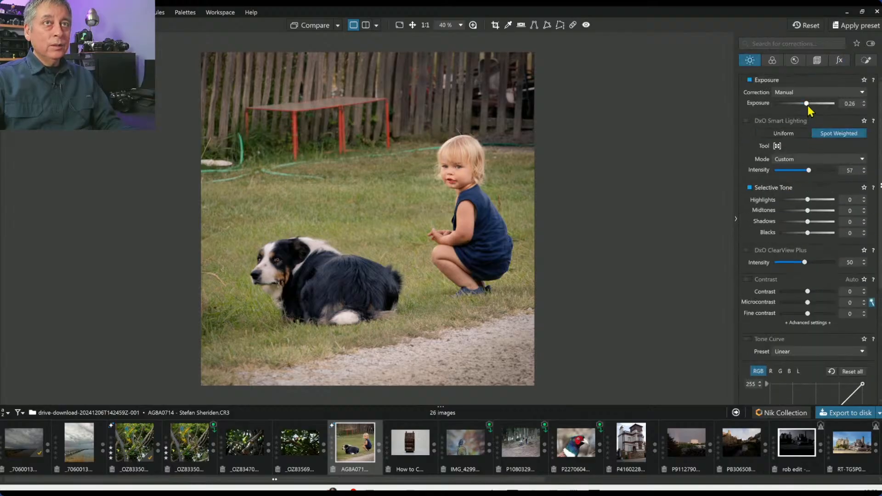
pyautogui.moveTo(807, 104); pyautogui.dragTo(808, 106)
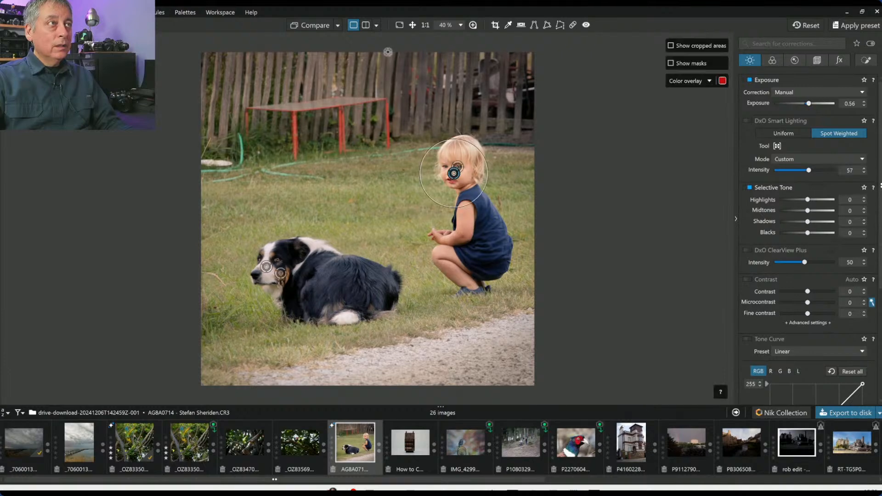
# Step: Compare the edited photo of the child and dog with the uncorrected original
pyautogui.click(318, 26)
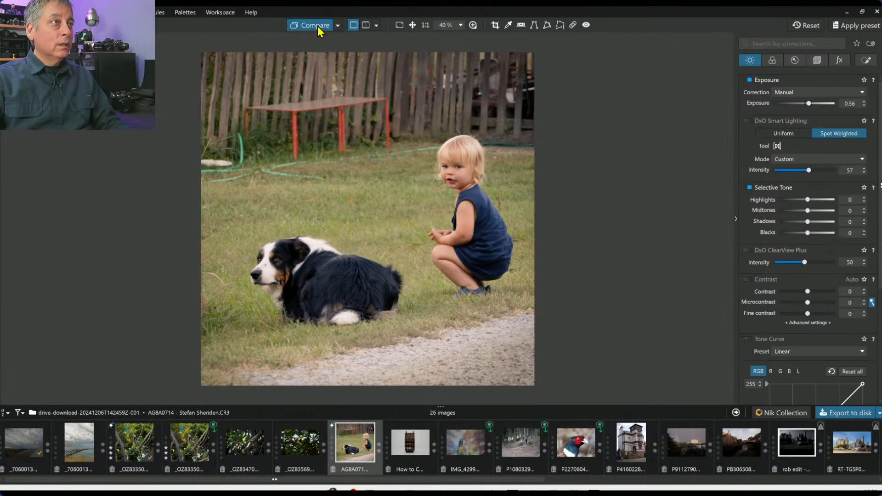
pyautogui.click(318, 26)
pyautogui.press('Escape')
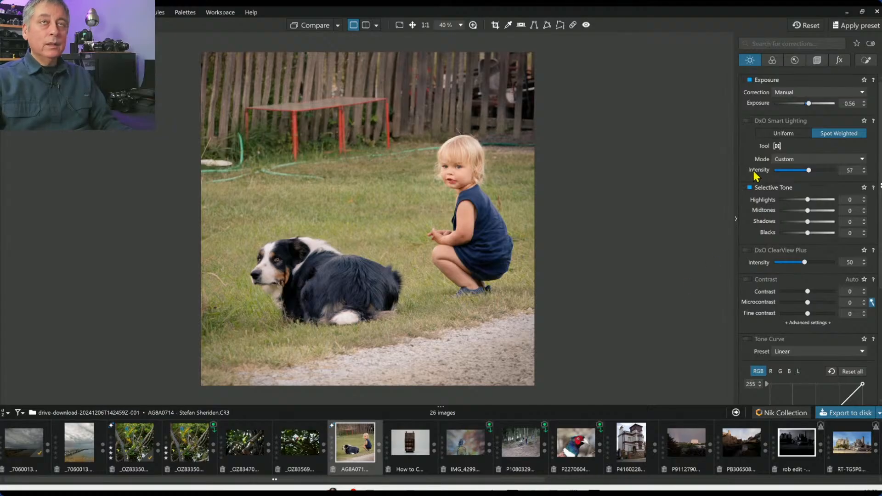
# Step: Set the Midtones of the child's face control point to 46 and deselect the mask
pyautogui.click(866, 60)
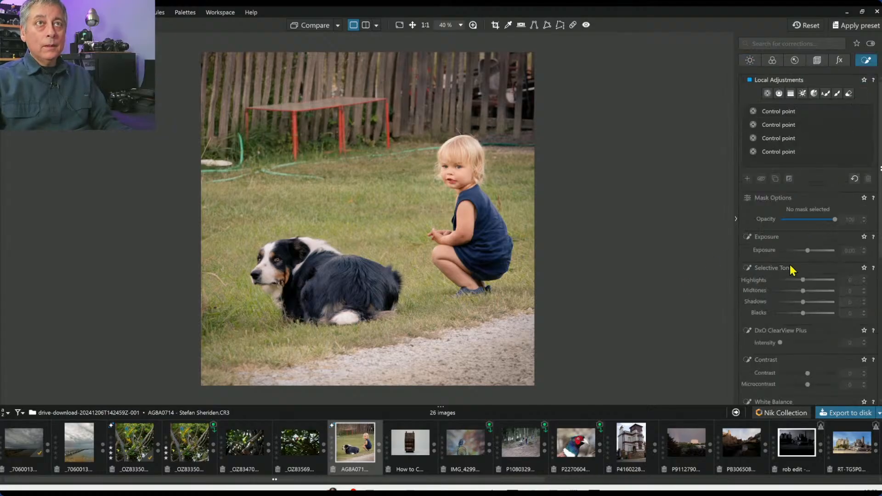
pyautogui.click(779, 115)
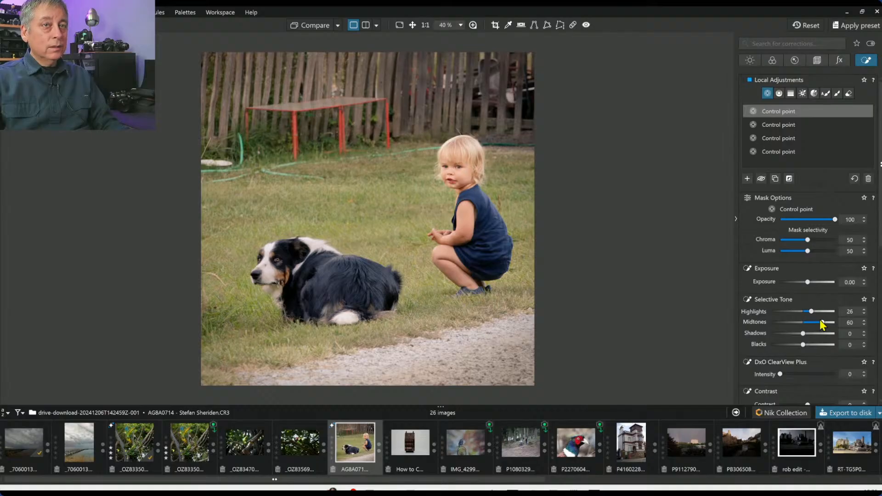
pyautogui.moveTo(819, 322); pyautogui.dragTo(818, 322)
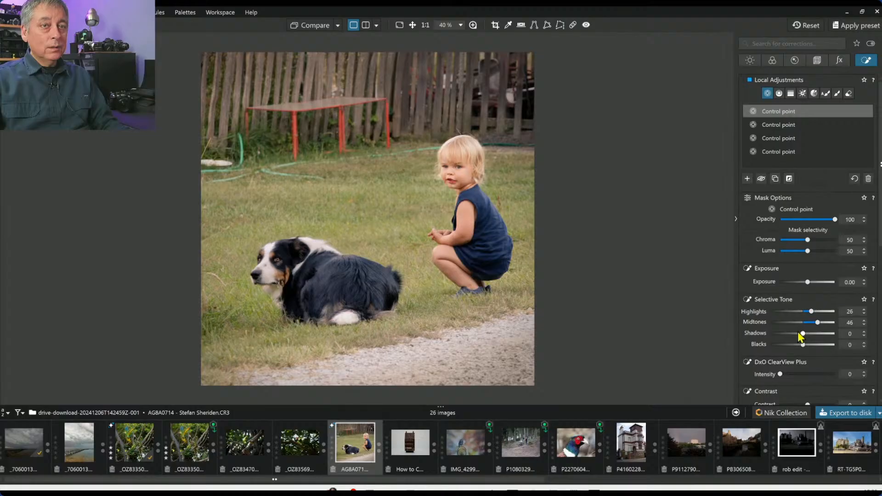
pyautogui.press('Escape')
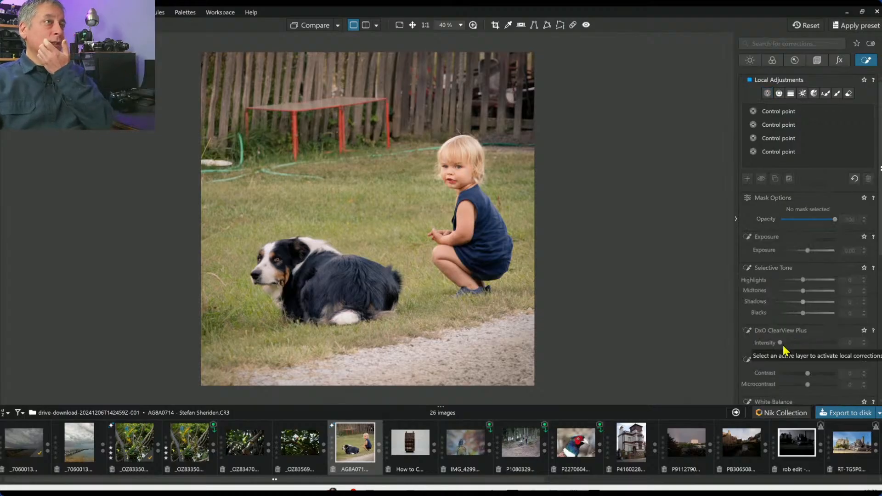
# Step: Export the edited child-and-dog photo to disk as a JPEG
pyautogui.click(835, 415)
pyautogui.click(555, 369)
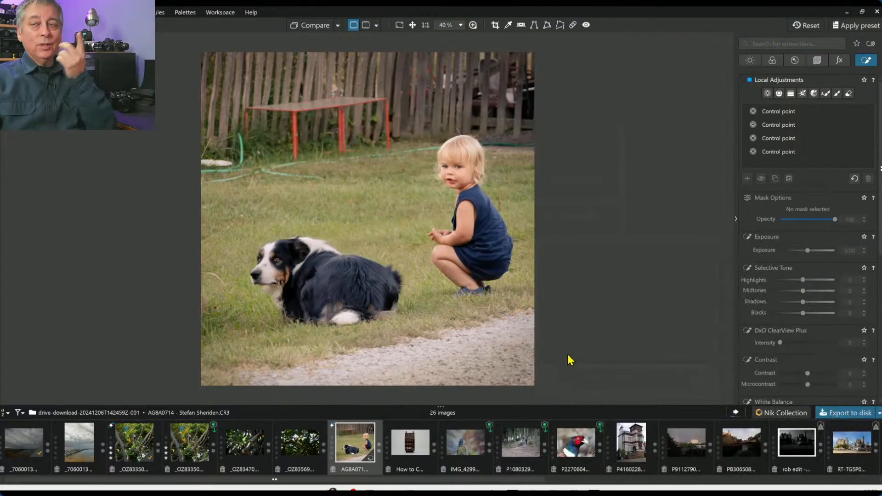
# Step: Review the photo's denoising and lens correction settings and browse the general purpose presets without applying one
pyautogui.click(796, 64)
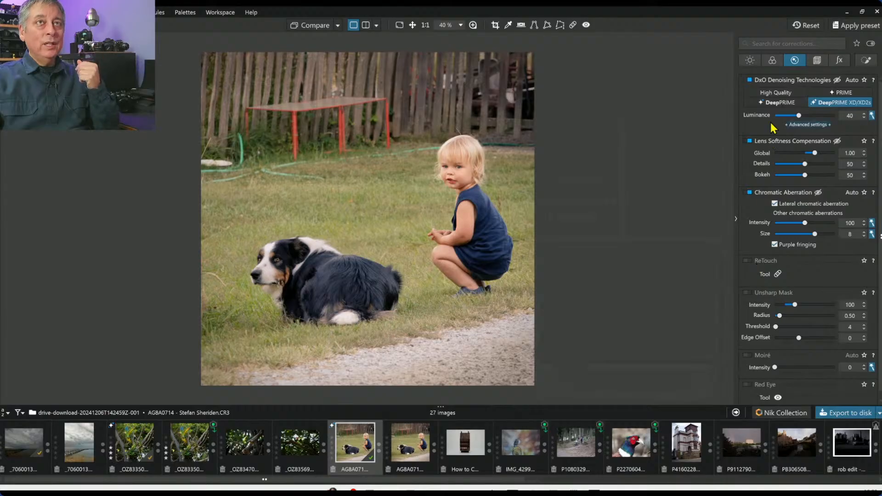
pyautogui.click(844, 28)
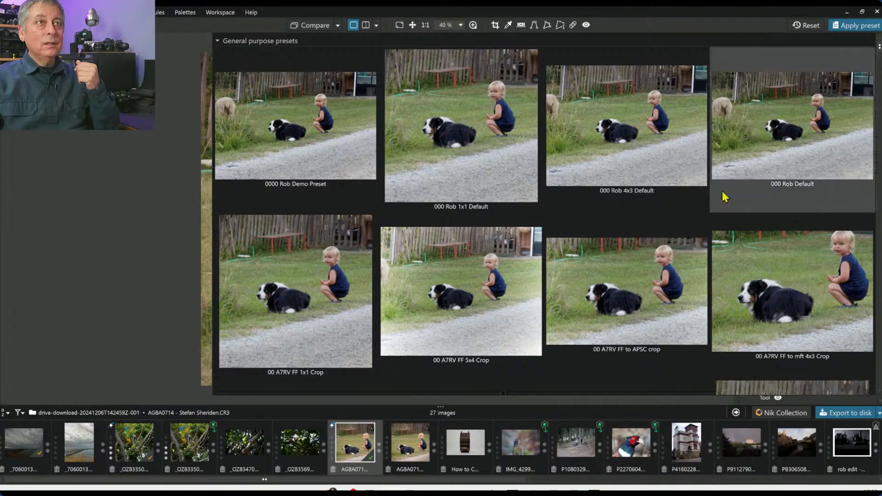
pyautogui.scroll(-2, 698, 204)
pyautogui.scroll(-1, 670, 213)
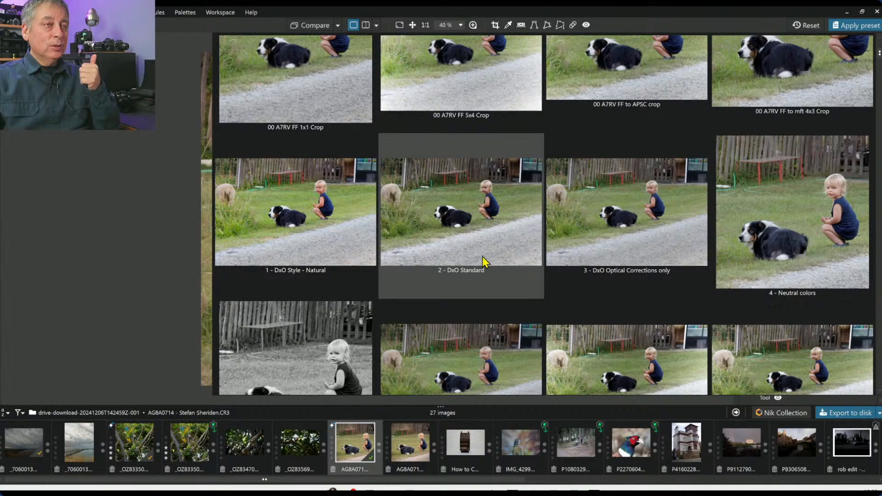
pyautogui.click(158, 221)
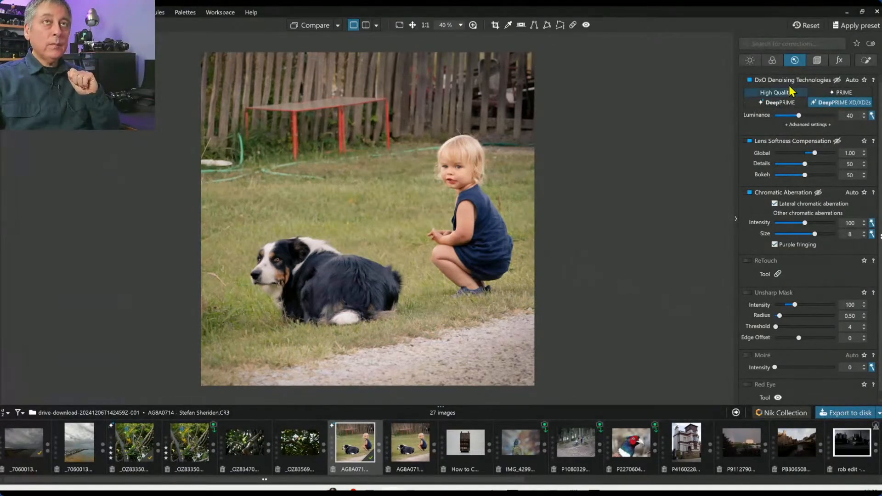
# Step: Reset all corrections on the RAW photo and show it side by side with the exported JPEG as the comparison reference
pyautogui.click(806, 25)
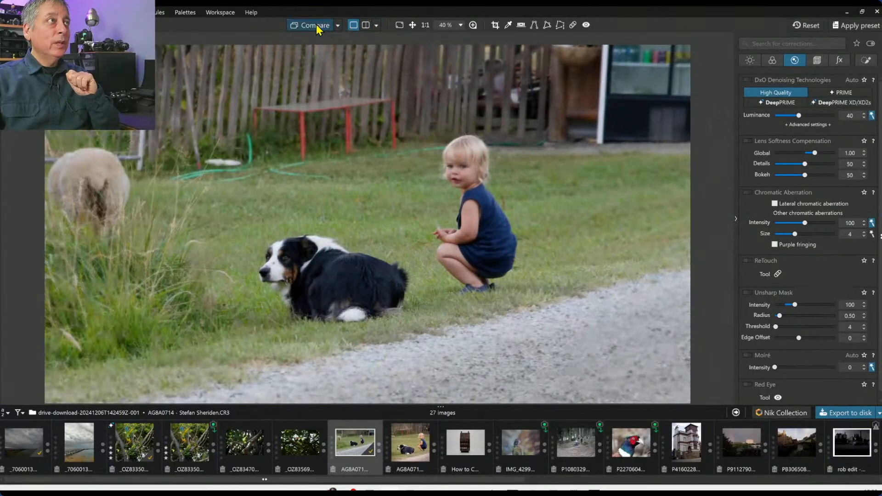
pyautogui.click(377, 29)
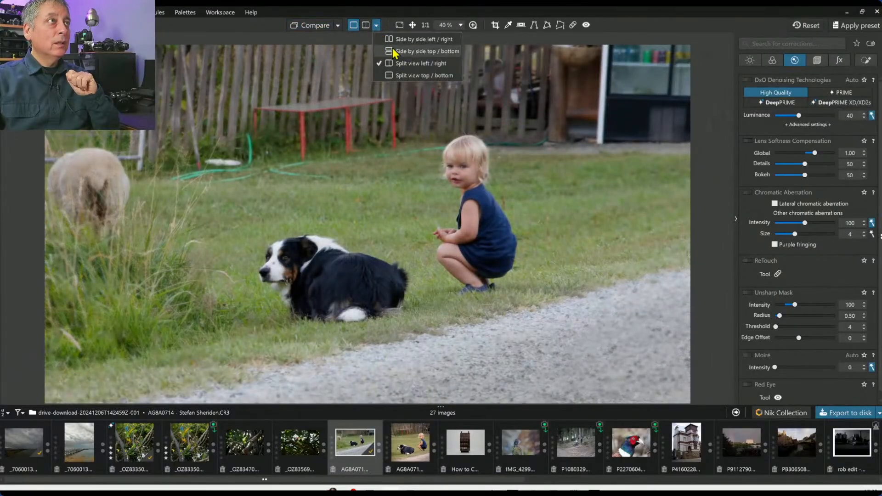
pyautogui.click(390, 50)
pyautogui.click(338, 25)
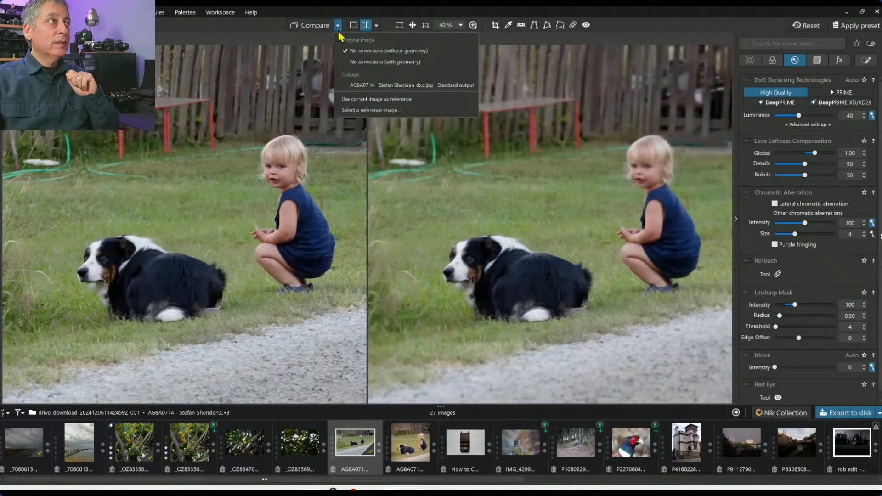
pyautogui.click(344, 83)
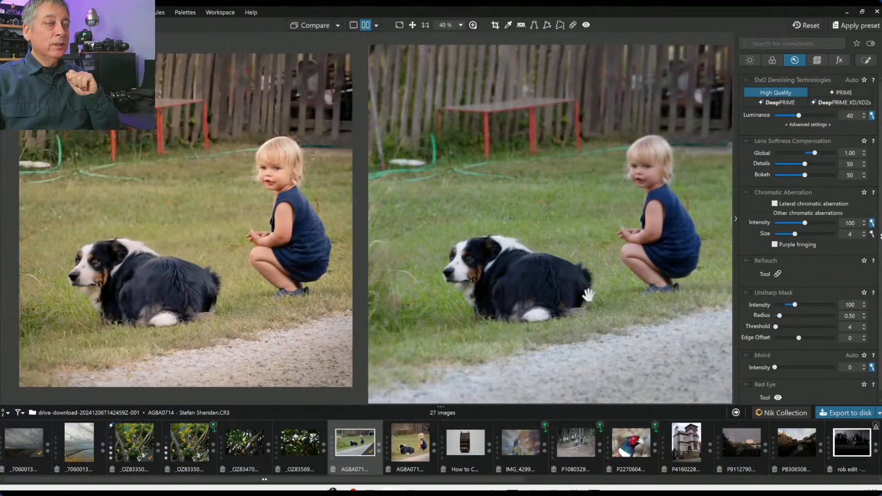
# Step: Hide the side palettes and compare the framing and the child's face up close in the exported and uncorrected versions
pyautogui.press('F9')
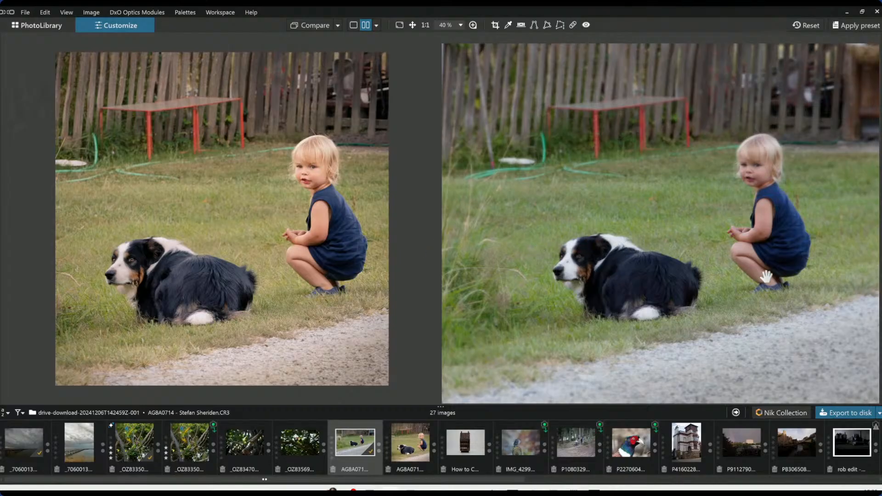
pyautogui.scroll(1, 825, 260)
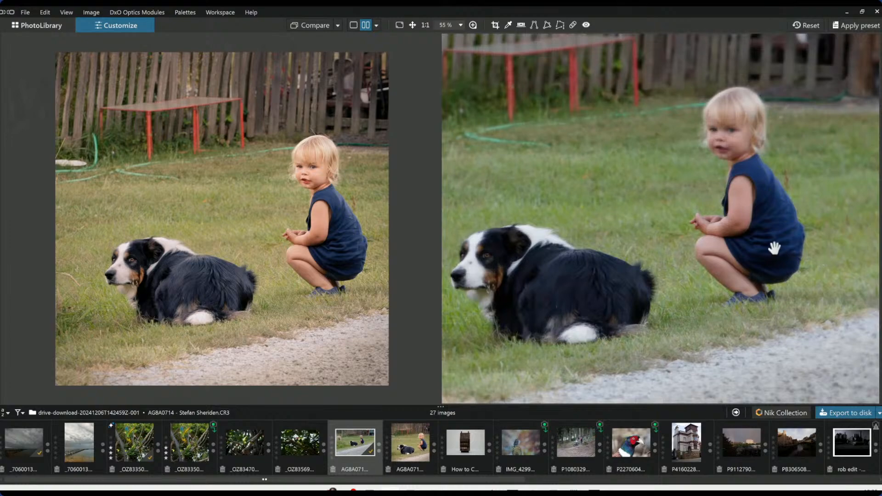
pyautogui.scroll(-3, 770, 268)
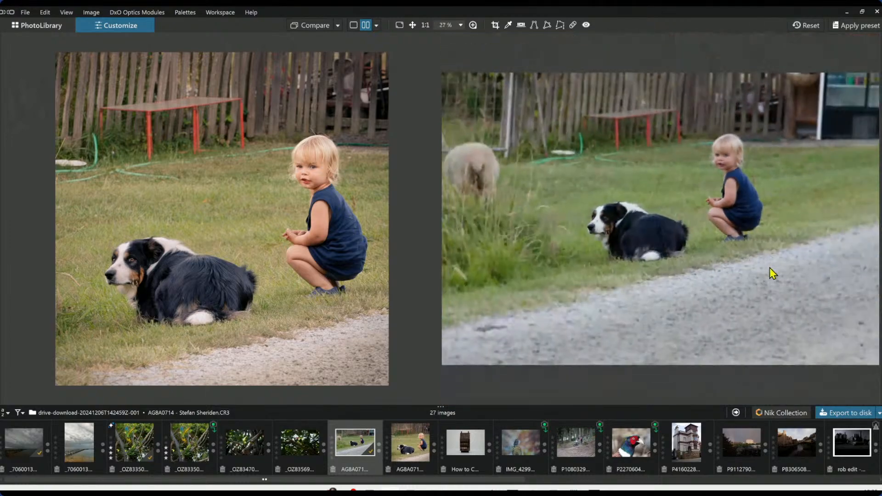
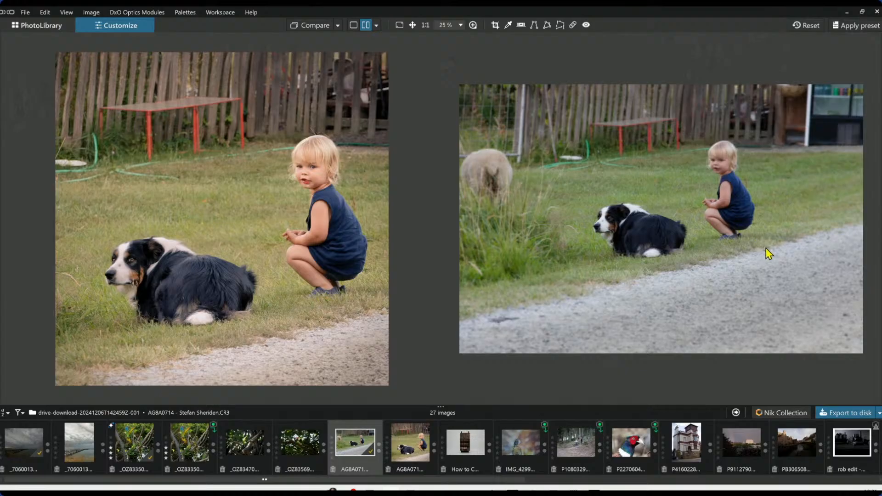
pyautogui.scroll(3, 294, 152)
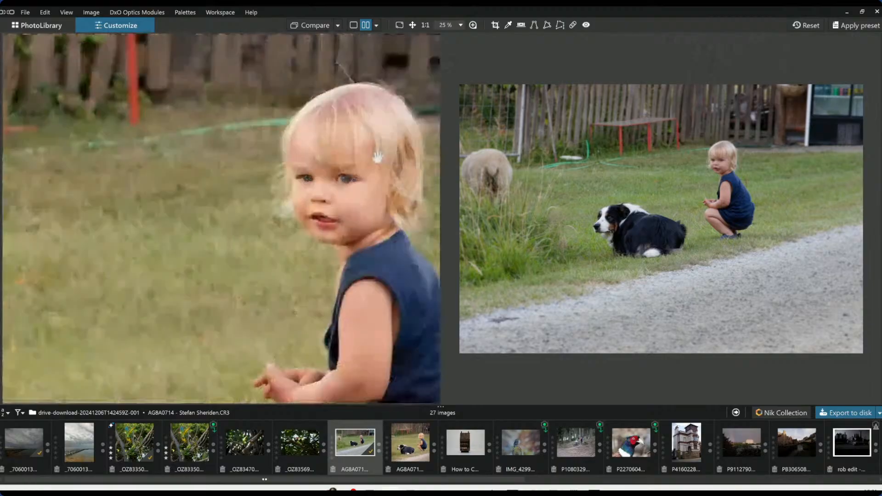
pyautogui.scroll(2, 724, 163)
pyautogui.scroll(3, 725, 164)
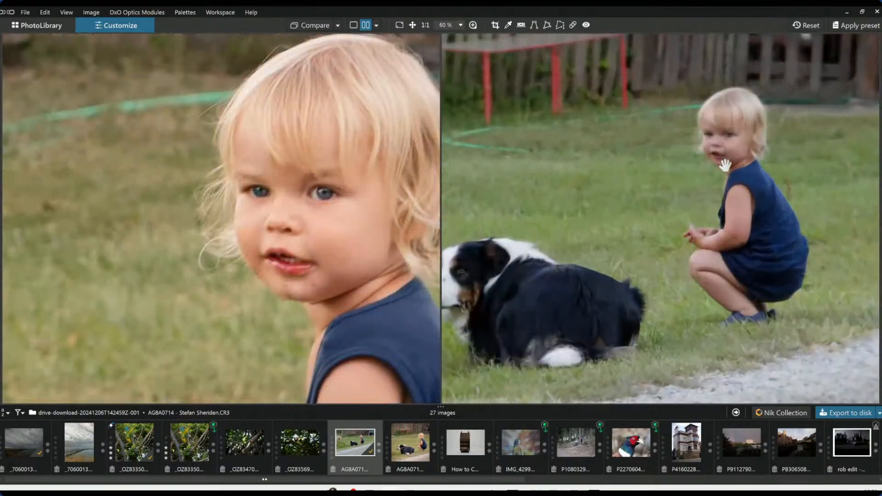
pyautogui.moveTo(725, 163); pyautogui.dragTo(671, 282)
pyautogui.scroll(3, 693, 236)
pyautogui.scroll(1, 692, 236)
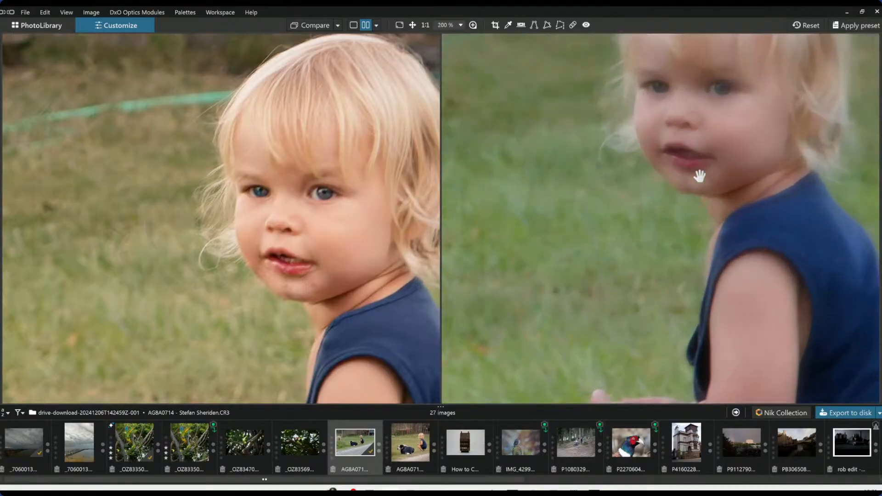
pyautogui.moveTo(697, 178); pyautogui.dragTo(666, 311)
pyautogui.moveTo(722, 207); pyautogui.dragTo(715, 222)
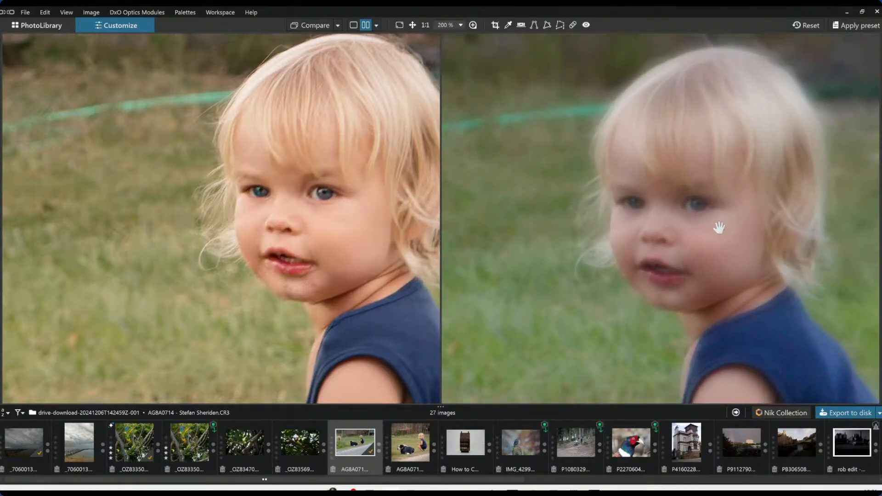
pyautogui.scroll(1, 715, 222)
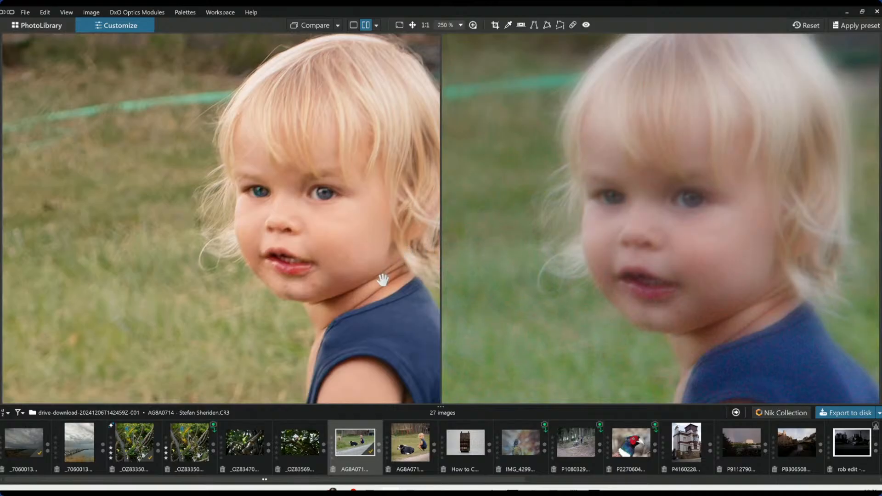
# Step: Restore the side palettes and examine the child's sharpness in both versions again alongside the shooting metadata
pyautogui.scroll(-1, 383, 279)
pyautogui.scroll(-2, 383, 279)
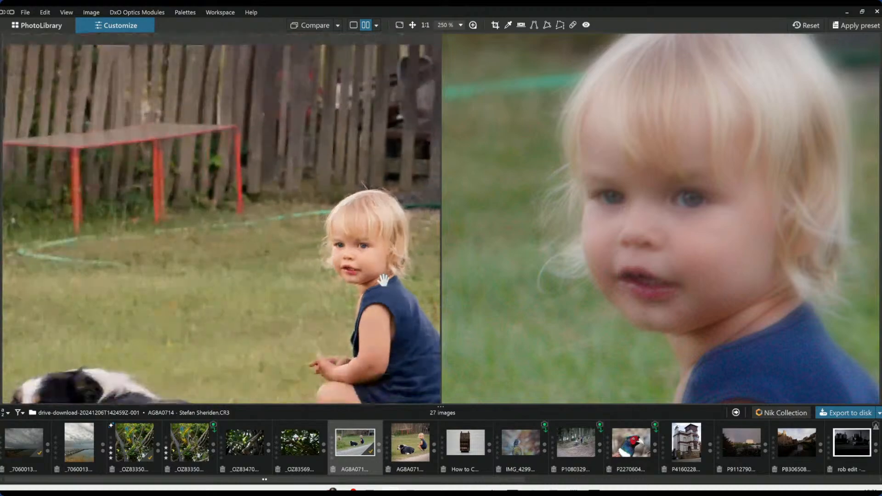
pyautogui.scroll(-2, 537, 266)
pyautogui.scroll(-3, 537, 267)
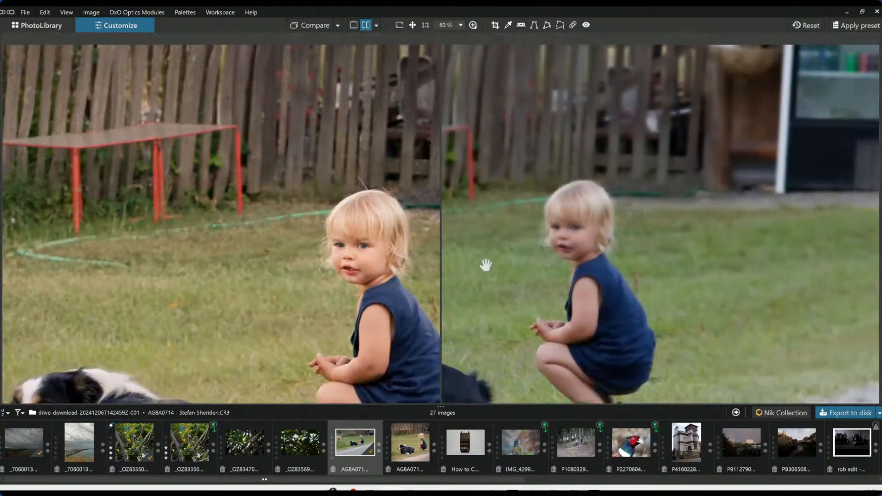
pyautogui.scroll(-1, 543, 260)
pyautogui.press('F9')
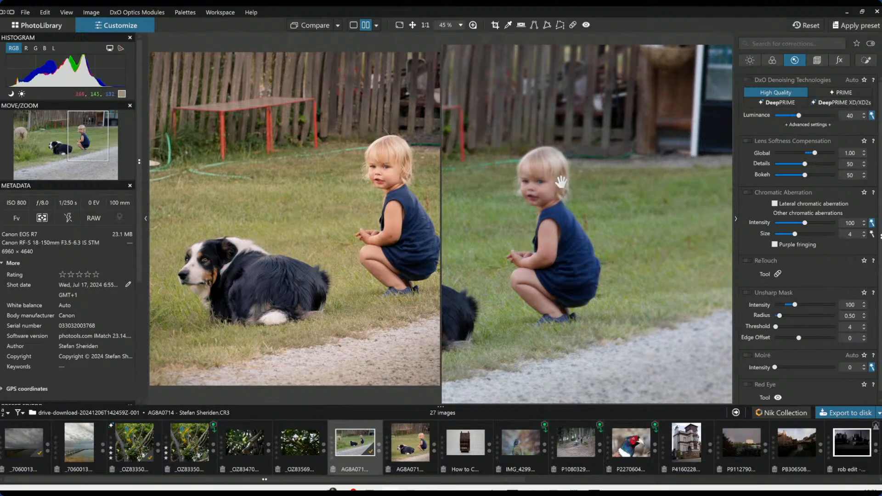
pyautogui.scroll(5, 528, 185)
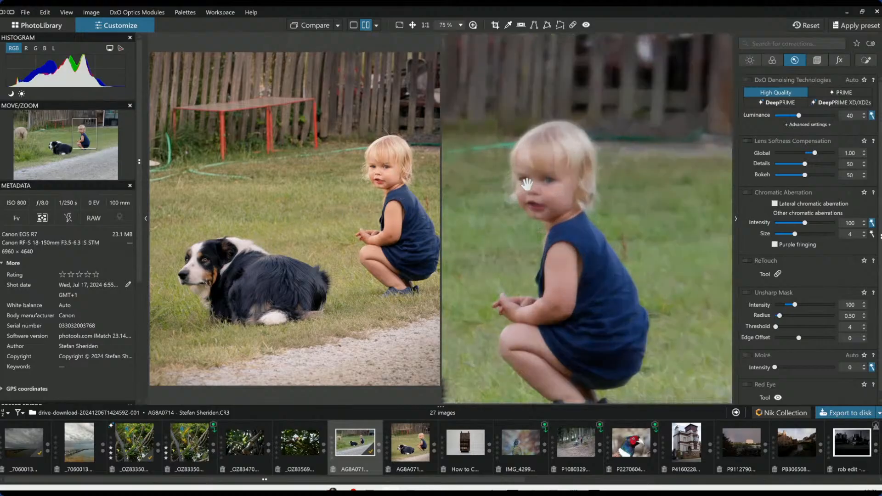
pyautogui.scroll(4, 366, 192)
pyautogui.scroll(1, 367, 192)
pyautogui.moveTo(396, 160); pyautogui.dragTo(367, 184)
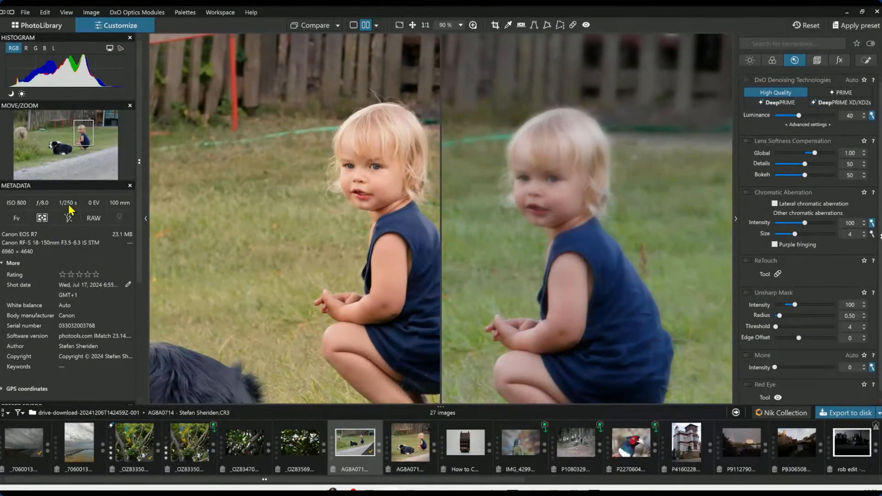
pyautogui.scroll(2, 363, 204)
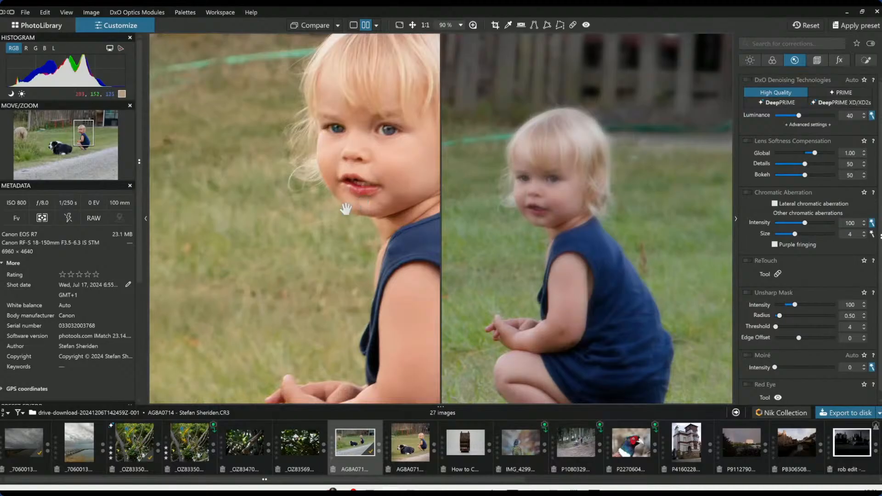
pyautogui.scroll(1, 338, 168)
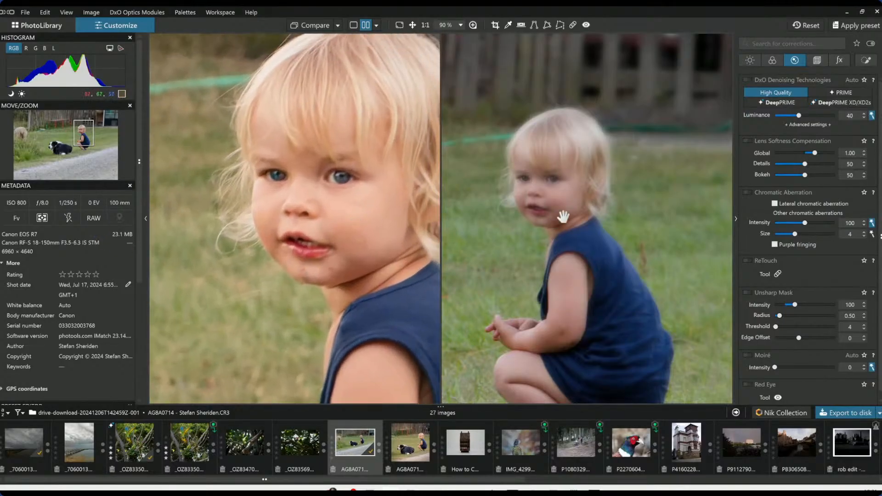
# Step: Enlarge the child's face to 300% in both versions and compare the facial detail side by side
pyautogui.scroll(2, 572, 205)
pyautogui.scroll(2, 572, 193)
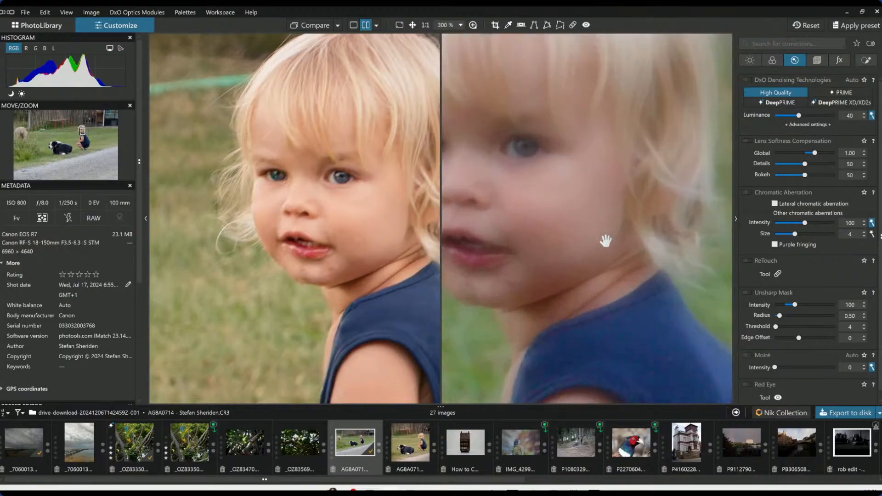
pyautogui.scroll(2, 294, 271)
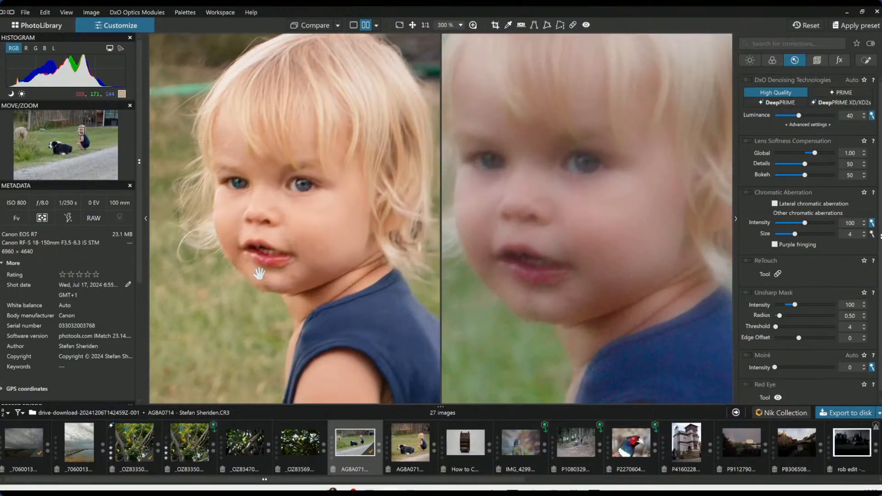
pyautogui.moveTo(330, 273); pyautogui.dragTo(329, 284)
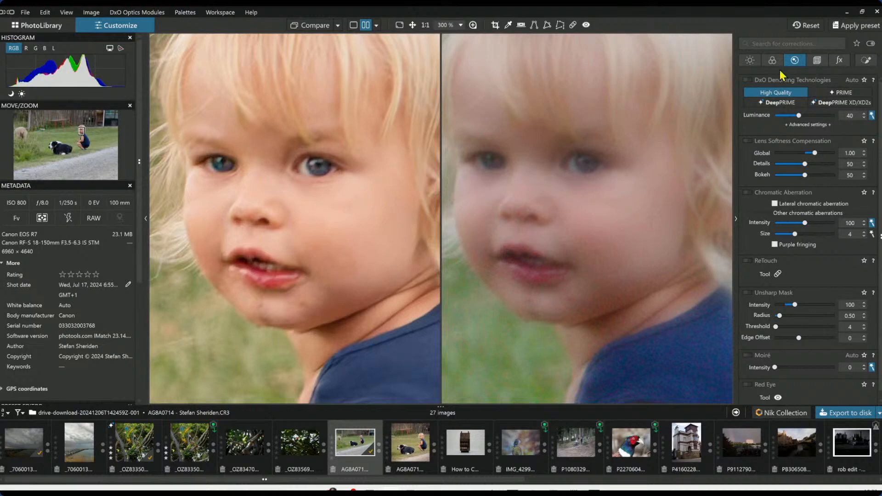
# Step: Undo the reset of the RAW's corrections, then set Lens Softness Compensation to Global 2.42 and Details 86
pyautogui.hotkey('ctrl', 'z')
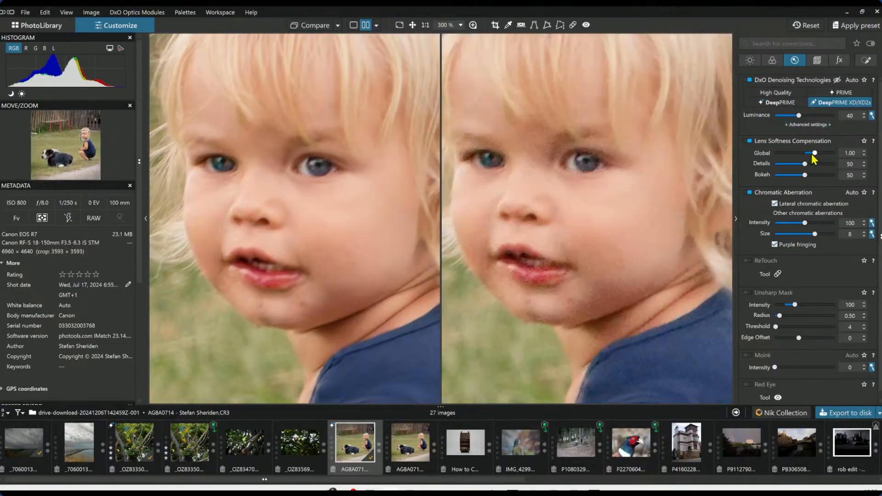
pyautogui.moveTo(815, 153)
pyautogui.mouseDown()
pyautogui.moveTo(824, 153)
pyautogui.moveTo(813, 164)
pyautogui.moveTo(825, 164)
pyautogui.mouseUp()
pyautogui.moveTo(826, 154); pyautogui.dragTo(829, 153)
# Step: Try to export the corrected child-and-dog photo to disk, overwriting the existing JPEG
pyautogui.click(836, 416)
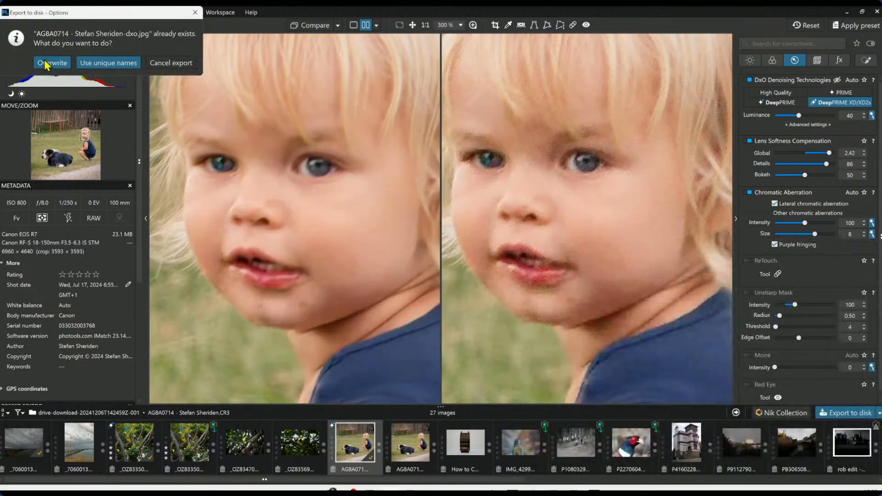
pyautogui.click(44, 60)
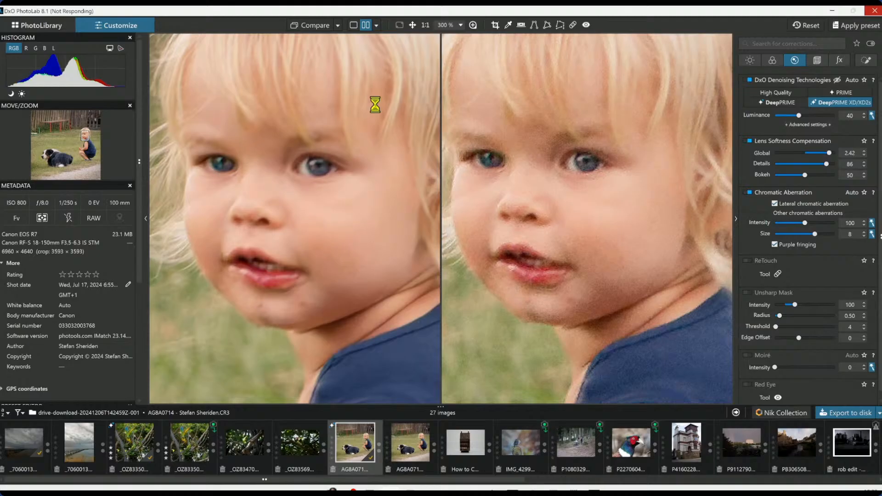
pyautogui.hotkey('alt', 'Tab')
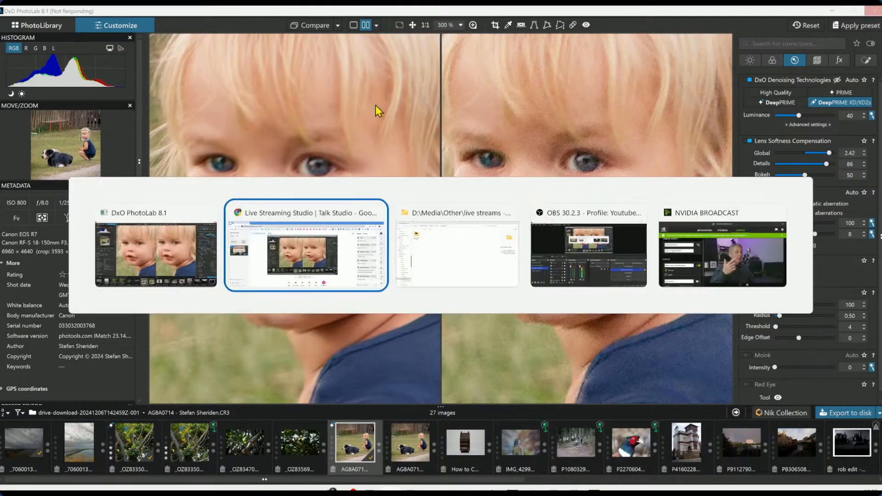
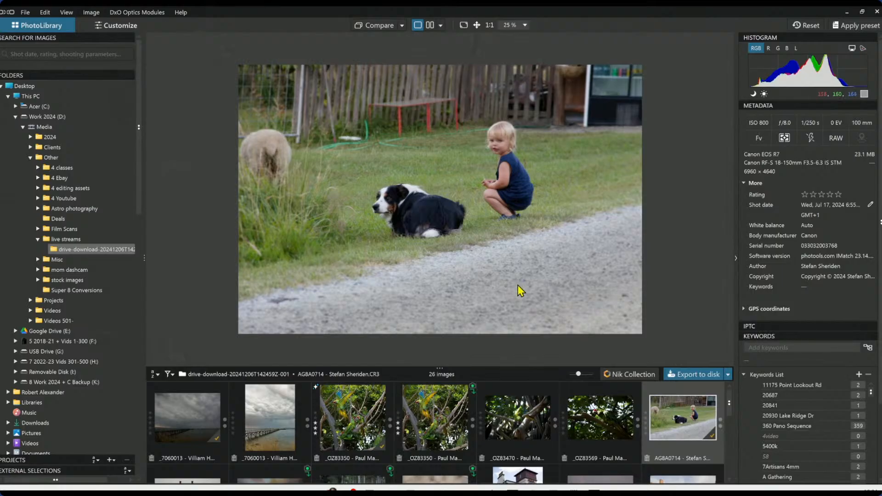
# Step: Enable Lens Softness Compensation on the child-and-dog RAW and try stronger Global and Details amounts before returning both to their defaults
pyautogui.doubleClick(696, 416)
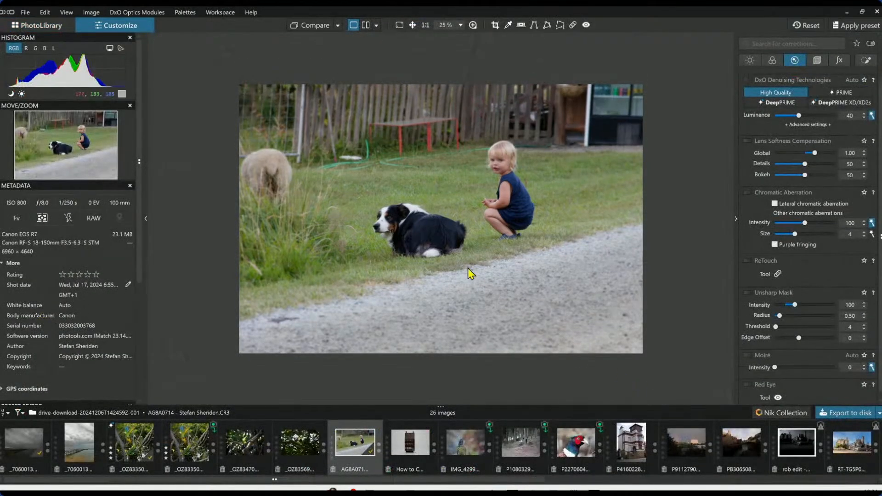
pyautogui.scroll(2, 464, 236)
pyautogui.scroll(-1, 501, 275)
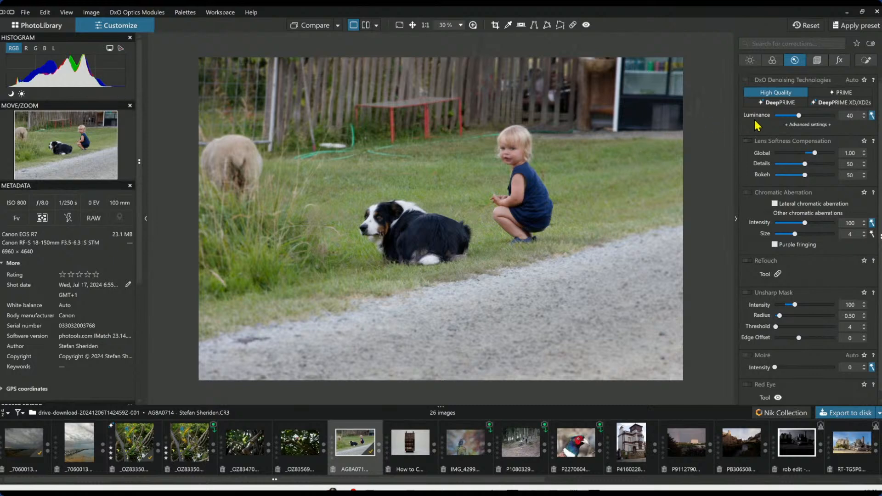
pyautogui.click(748, 141)
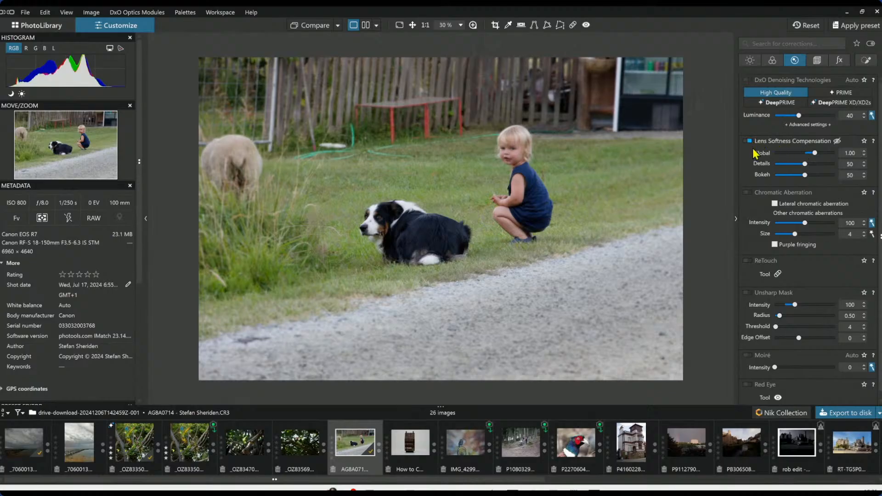
pyautogui.moveTo(805, 165); pyautogui.dragTo(833, 155)
pyautogui.doubleClick(831, 165)
pyautogui.doubleClick(831, 155)
# Step: Switch back and forth between the miniature house photo and the child-and-dog photo to check their rendering and correction settings
pyautogui.click(418, 449)
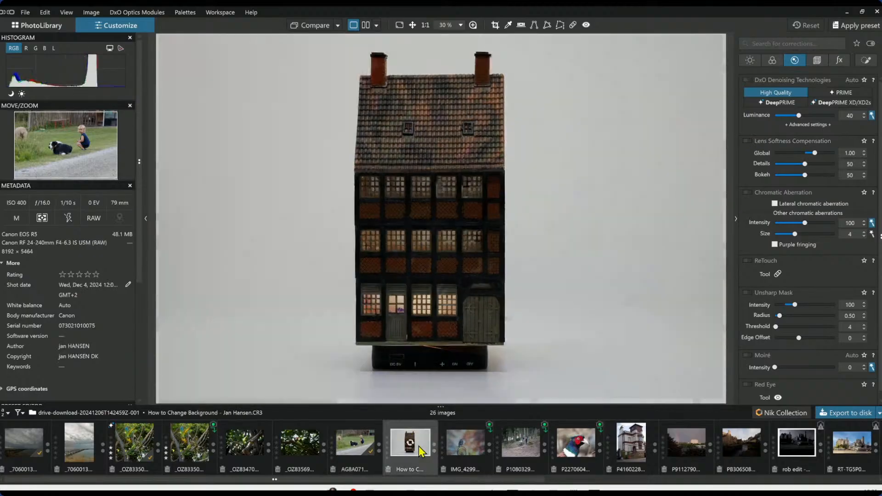
pyautogui.click(354, 455)
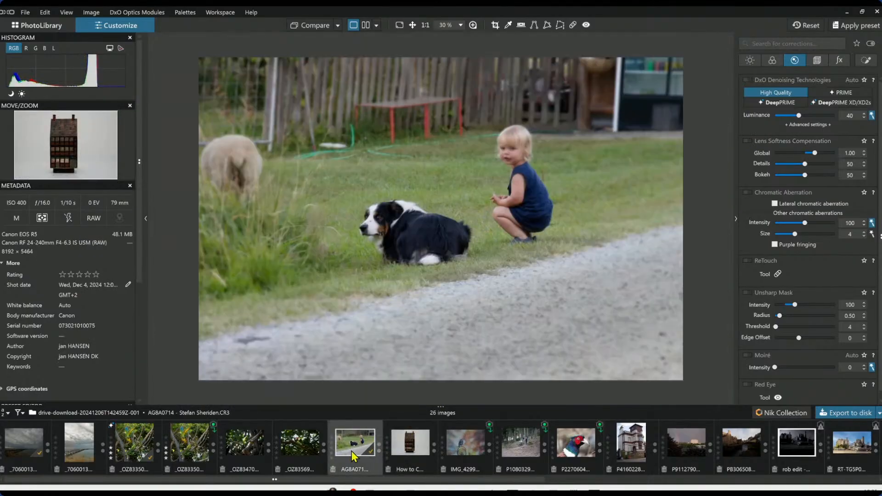
pyautogui.click(404, 454)
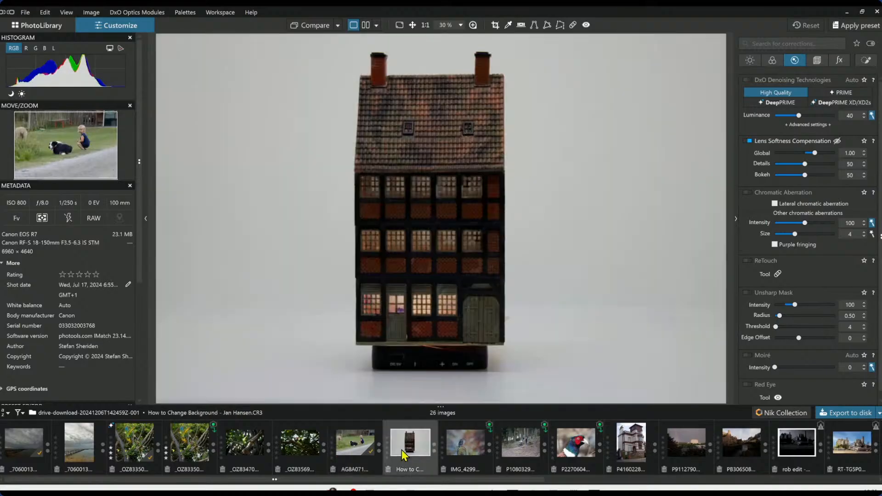
pyautogui.click(370, 454)
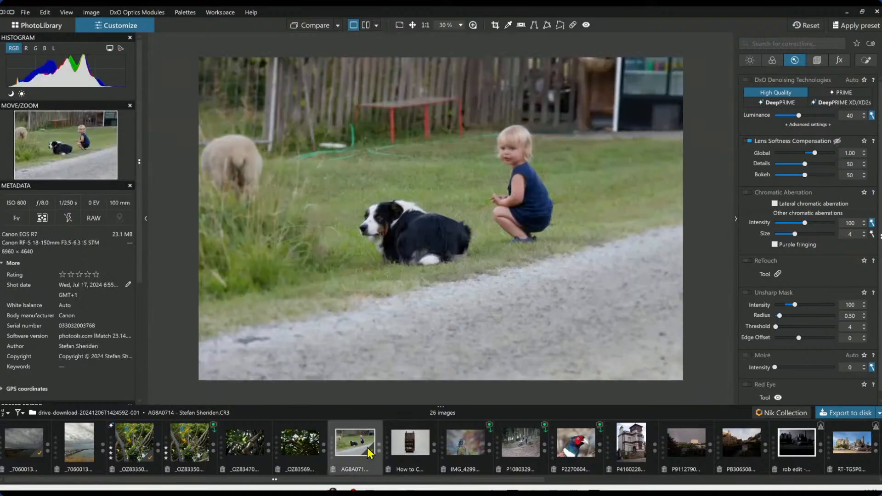
# Step: Open the miniature house photo and apply the Demo Preset from the general purpose presets
pyautogui.click(421, 452)
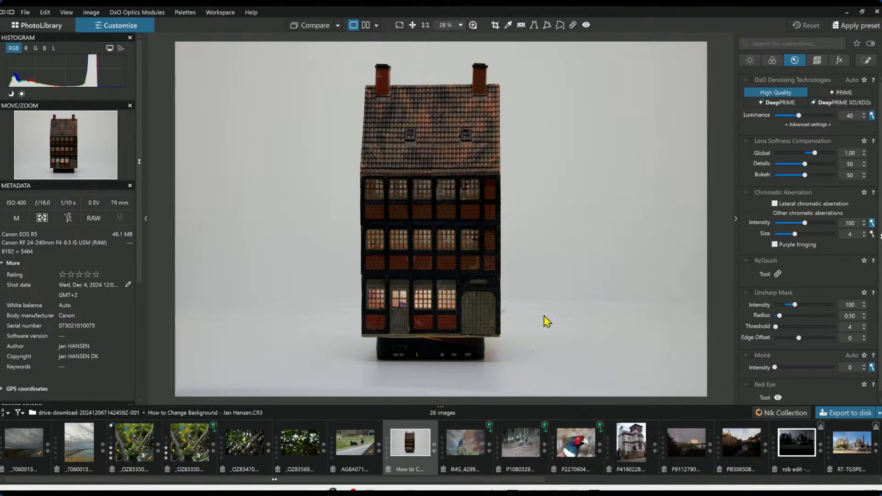
pyautogui.scroll(-1, 544, 315)
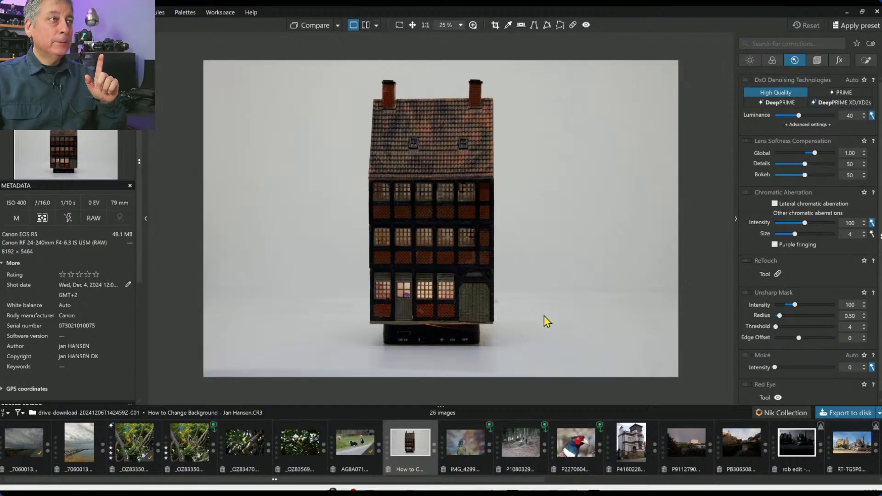
pyautogui.rightClick(418, 442)
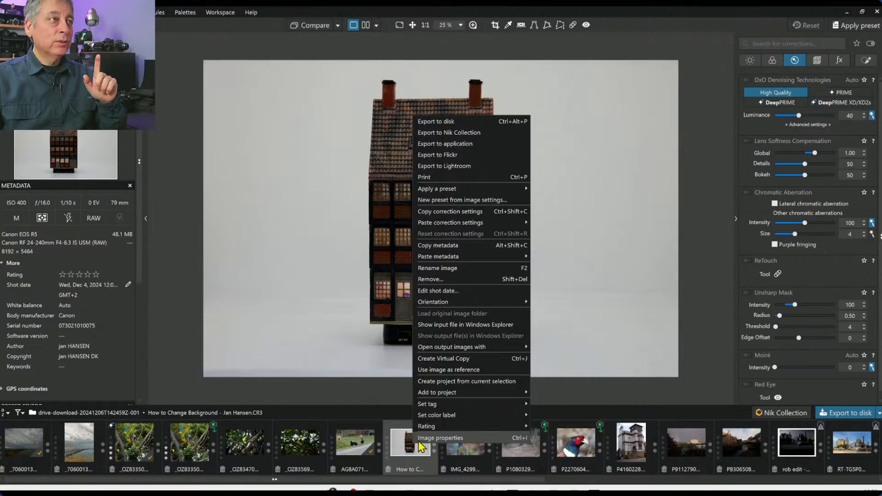
pyautogui.click(854, 29)
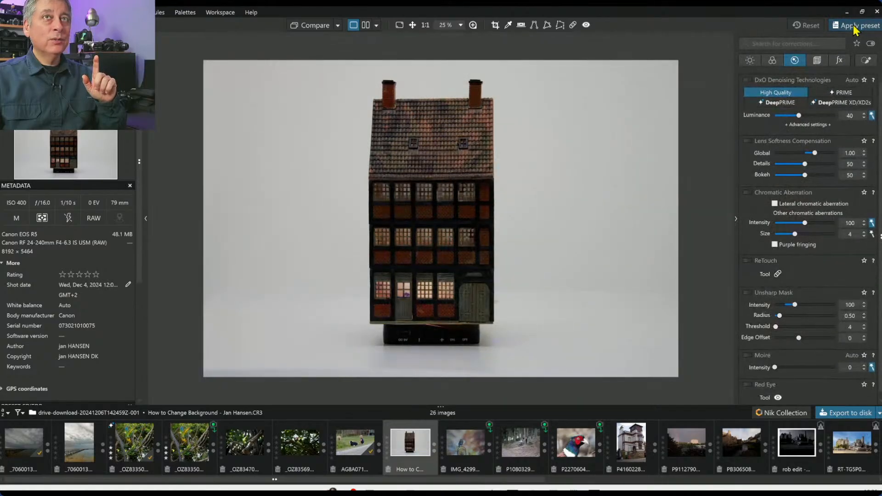
pyautogui.click(855, 29)
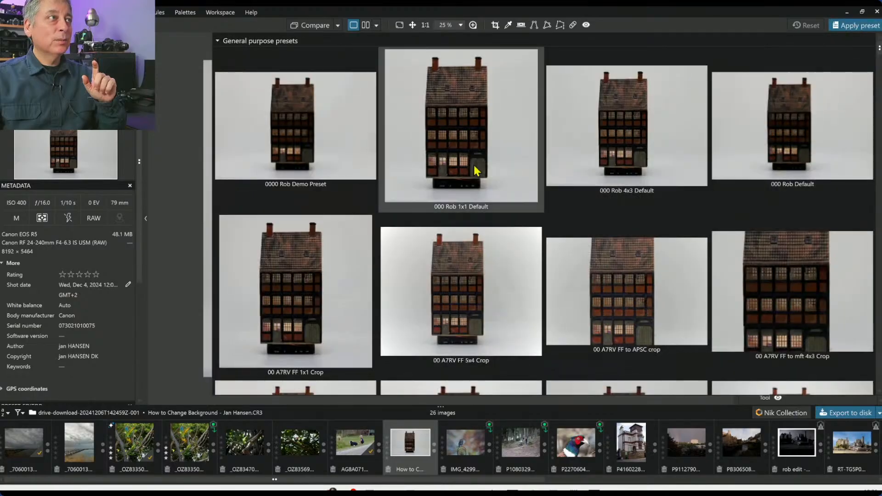
pyautogui.click(321, 154)
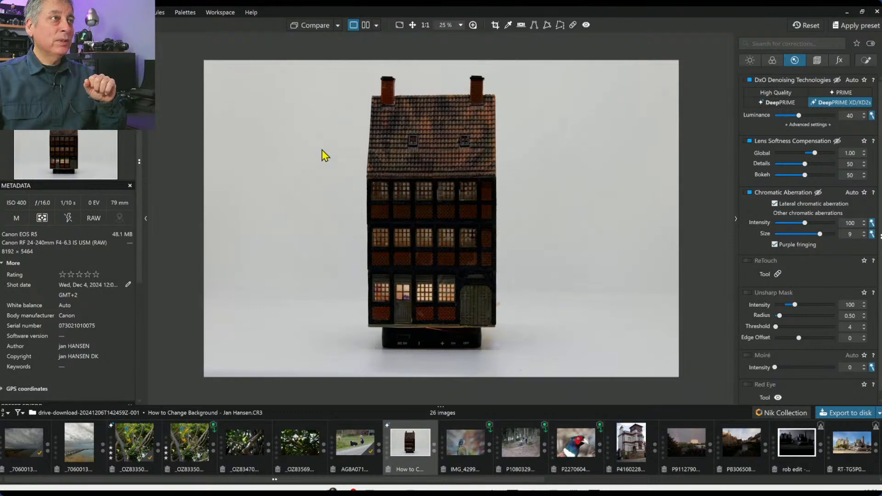
# Step: Enable DxO Smart Lighting on the house photo and raise the Selective Tone shadows to 41
pyautogui.click(750, 60)
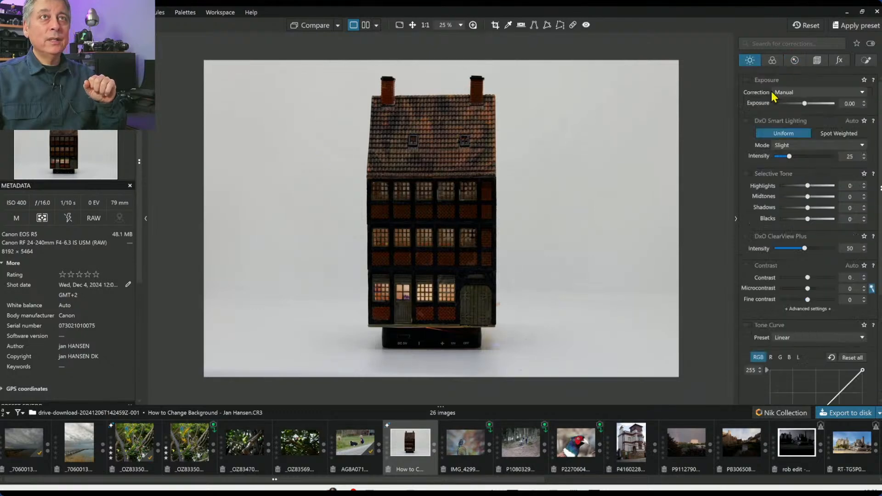
pyautogui.click(749, 120)
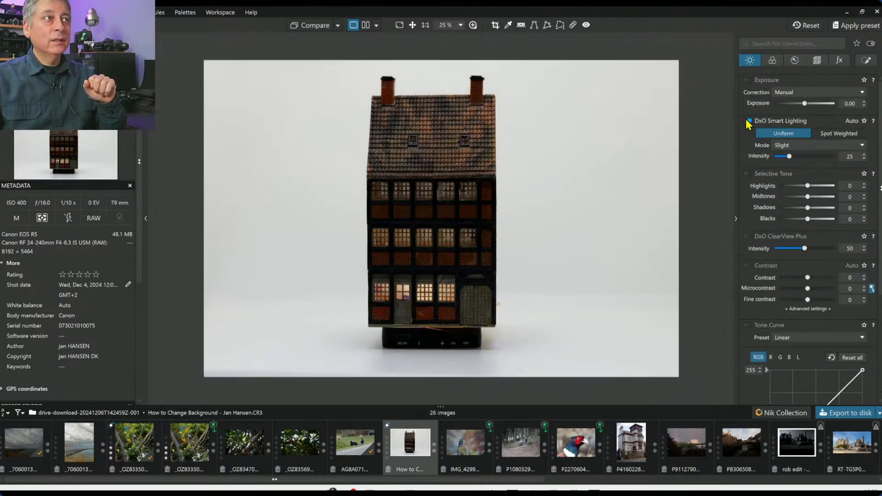
pyautogui.click(819, 209)
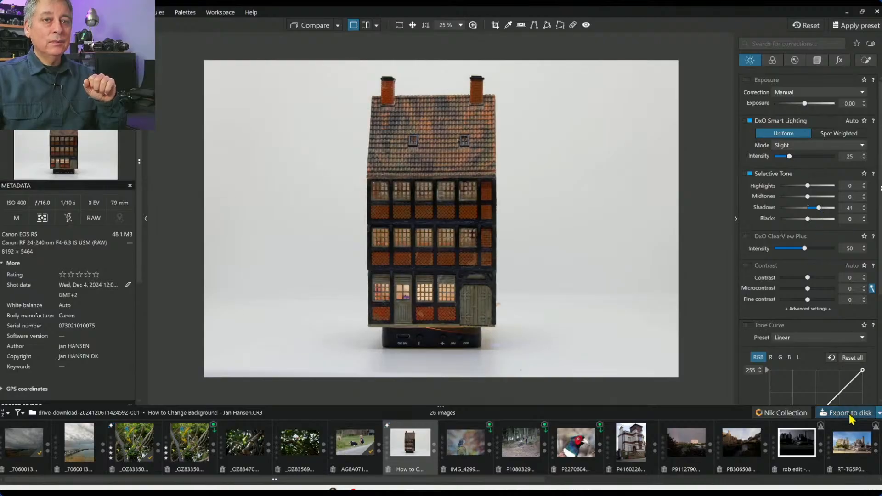
# Step: Export the house photo to Adobe Photoshop 2025 as a 16-bit TIFF with the ICC profile as shot
pyautogui.click(878, 413)
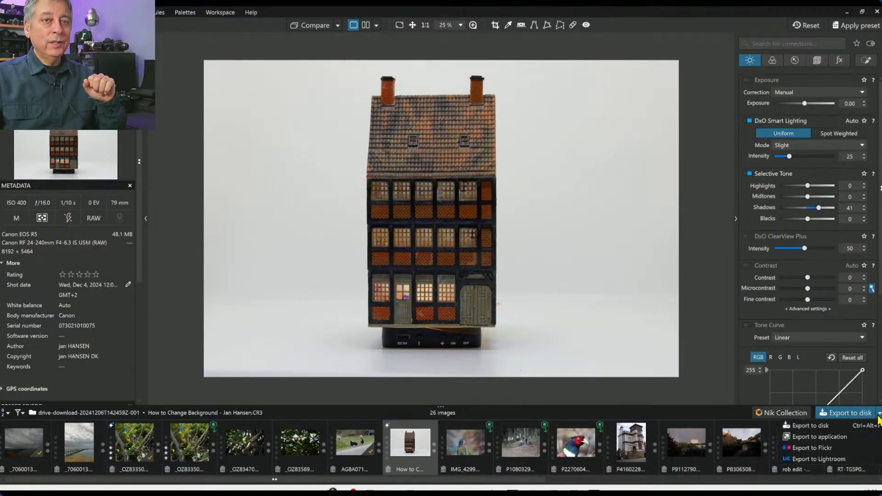
pyautogui.click(827, 437)
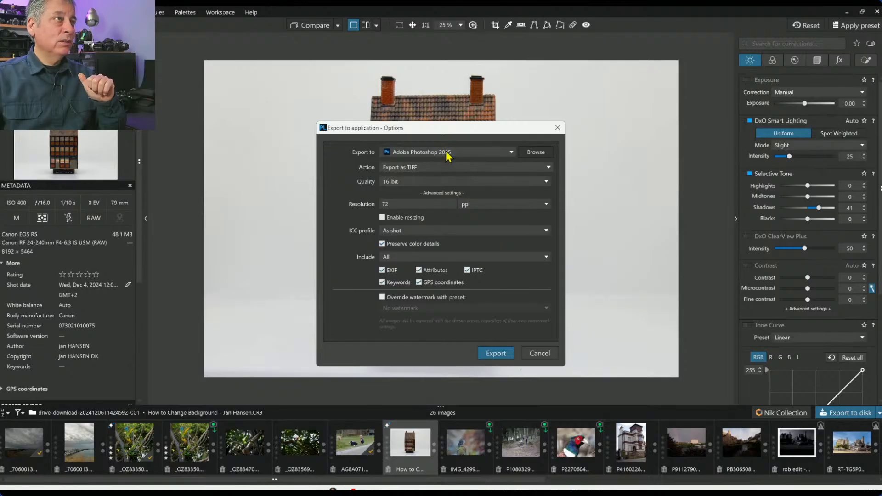
pyautogui.click(504, 353)
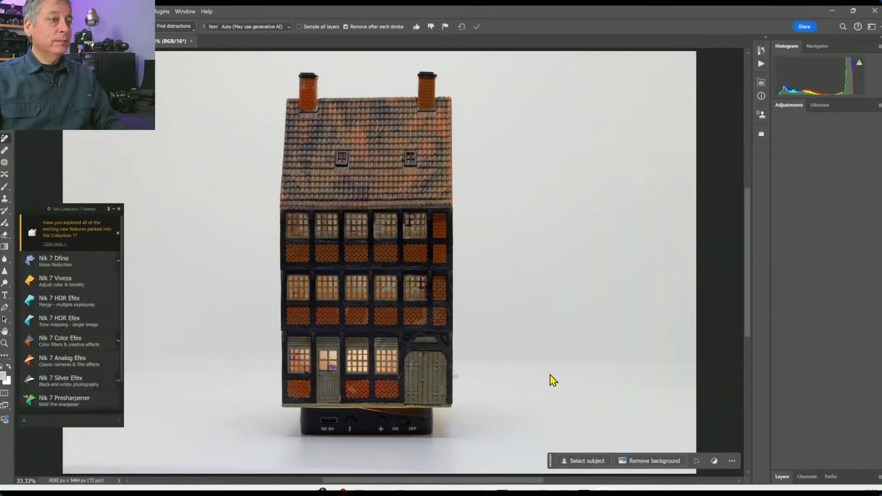
# Step: Select the house as the subject, dismiss the Nik Collection palette and invert the selection to cover the background
pyautogui.click(580, 461)
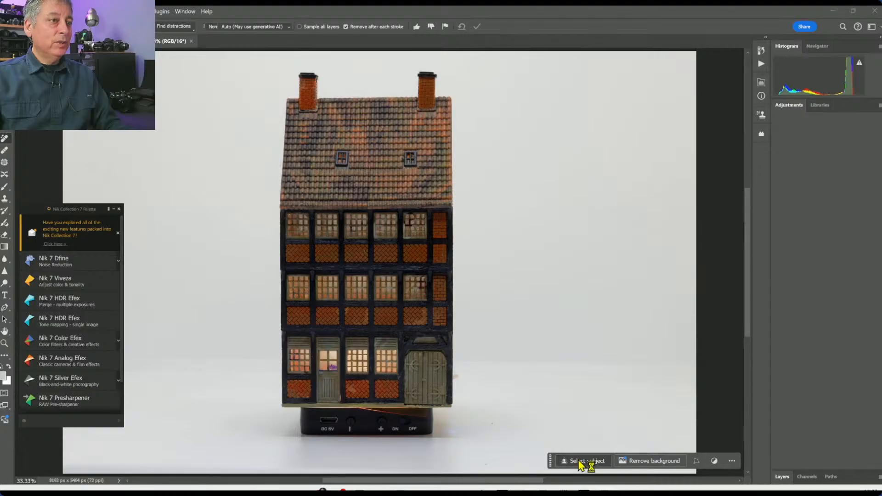
pyautogui.click(118, 209)
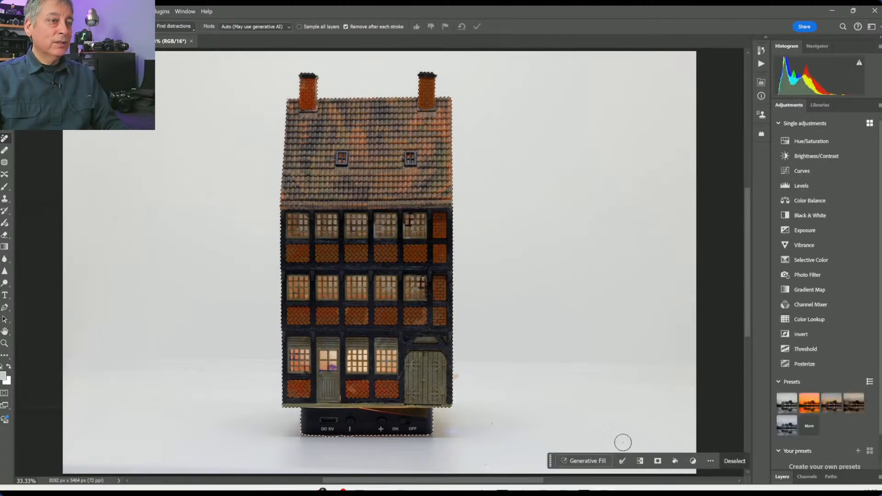
pyautogui.click(640, 461)
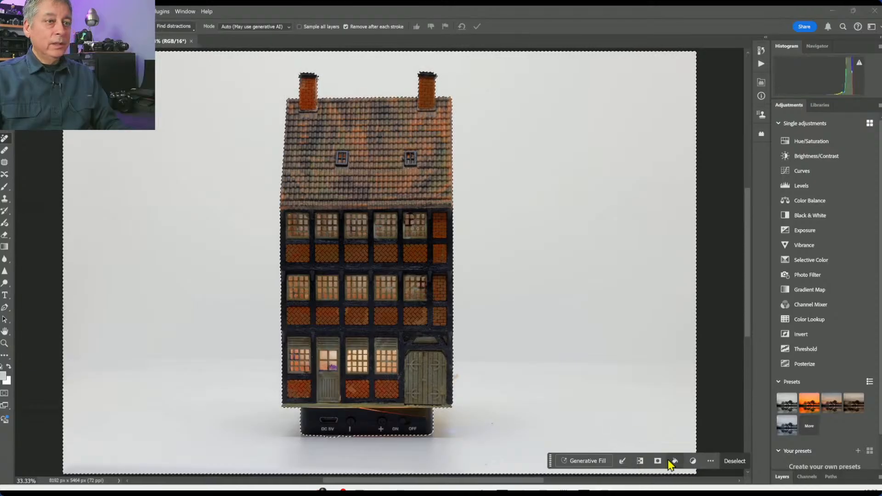
# Step: Replace the selected background using Generative Fill with the prompt "enchanted forest"
pyautogui.click(588, 460)
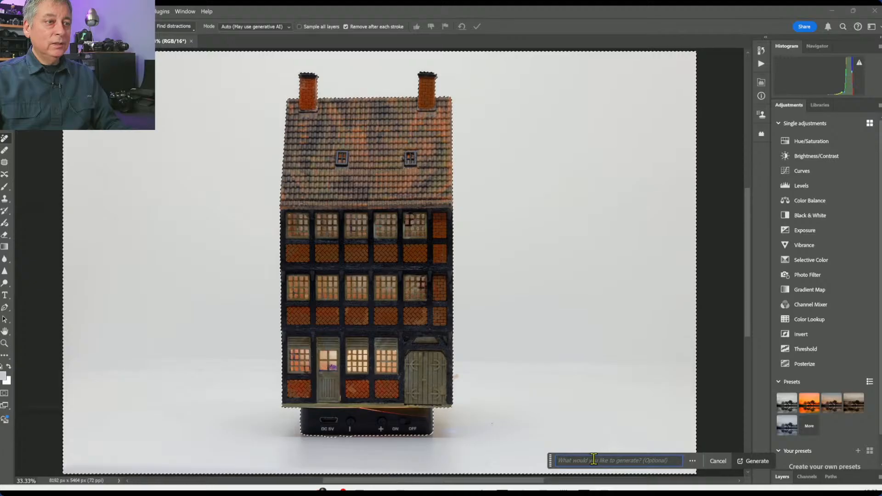
pyautogui.write('en')
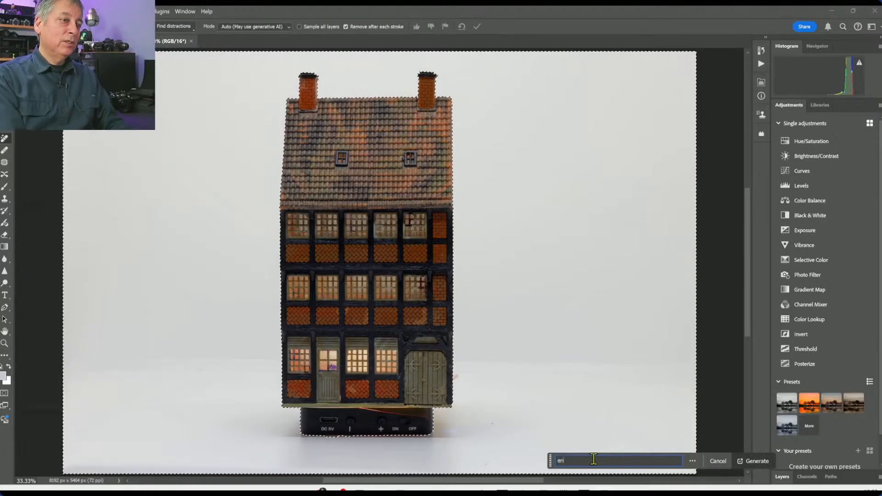
pyautogui.write('chante')
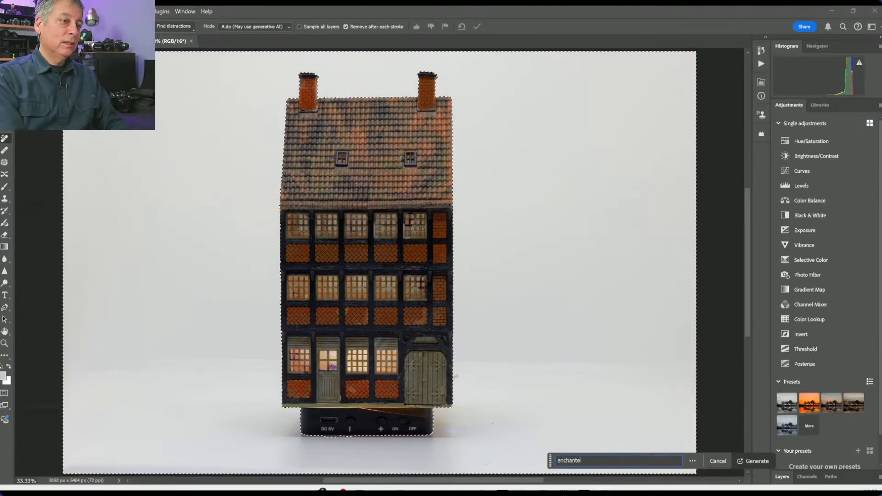
pyautogui.write('d forest')
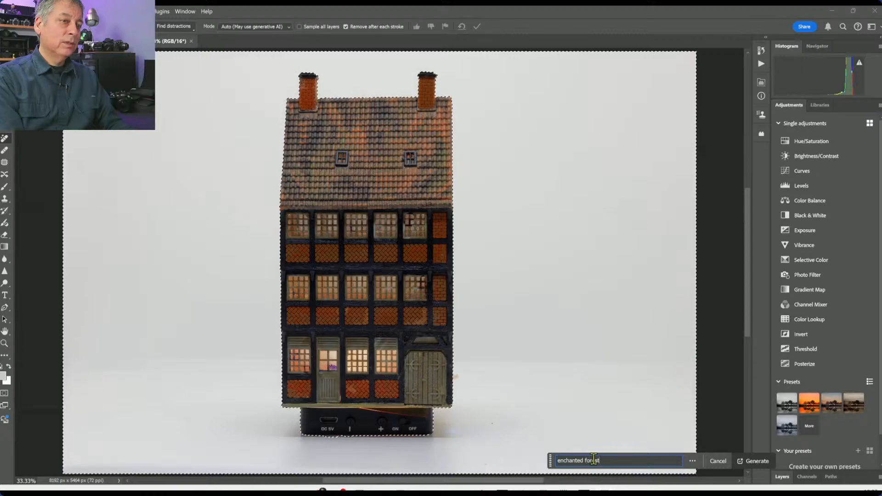
pyautogui.press('Return')
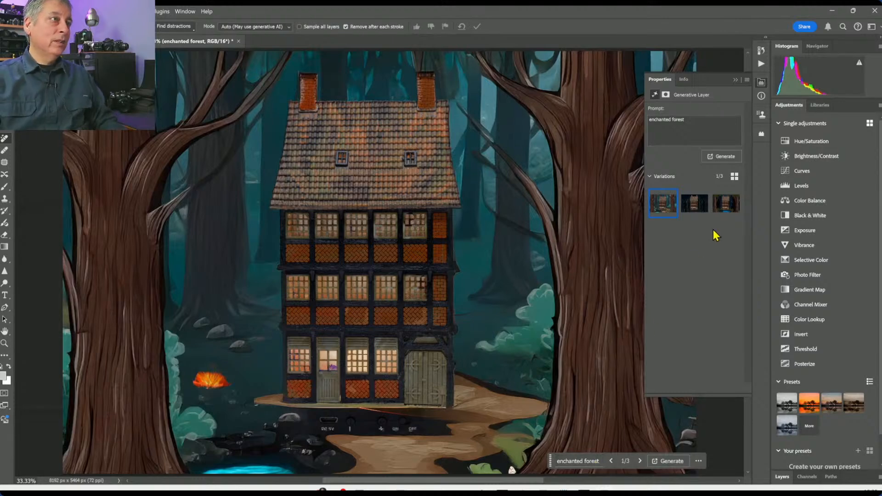
# Step: Regenerate the background with the prompt "realistic enchanted forest" and choose the third of the new variations
pyautogui.click(694, 203)
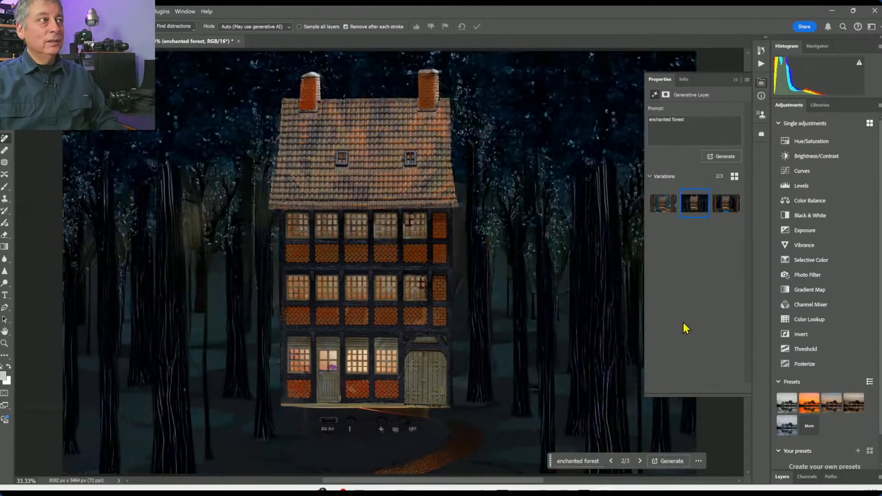
pyautogui.click(726, 203)
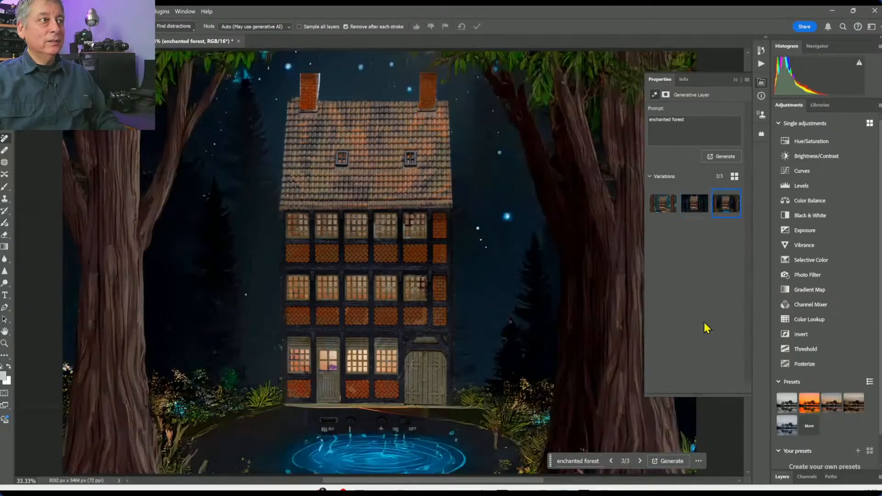
pyautogui.click(698, 121)
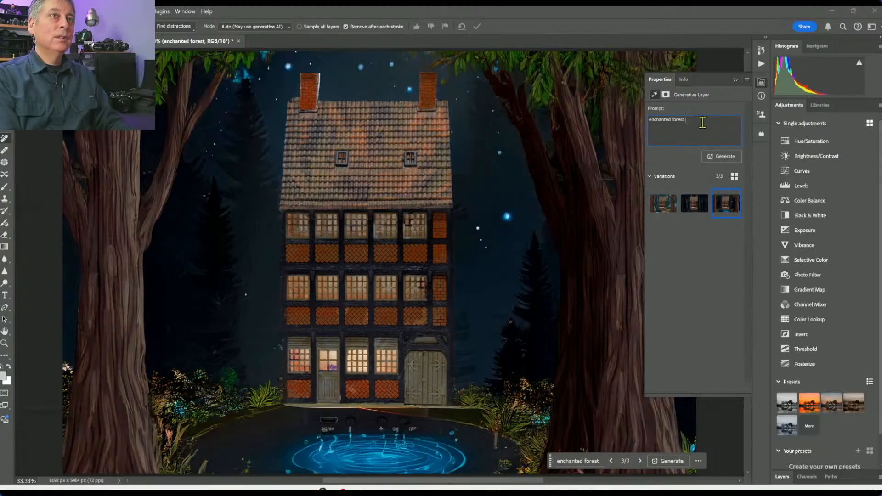
pyautogui.press('Home')
pyautogui.write('realistic')
pyautogui.press('Return')
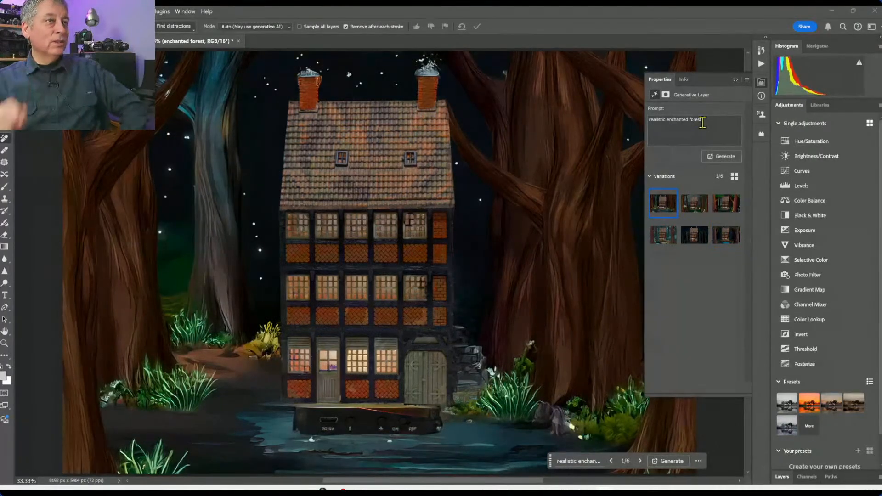
pyautogui.click(693, 206)
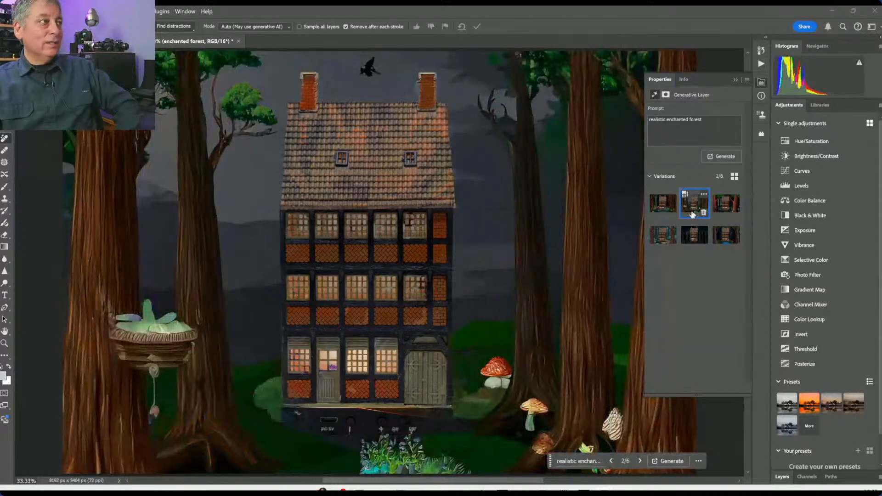
pyautogui.click(723, 209)
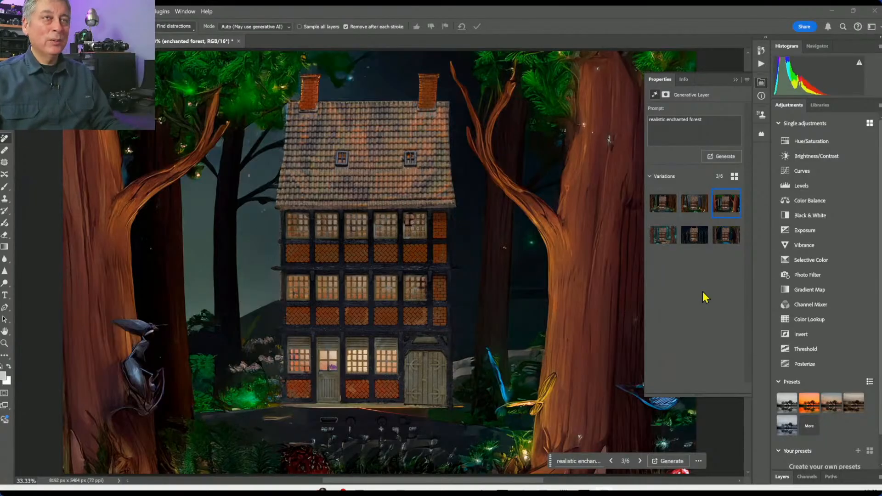
pyautogui.click(875, 10)
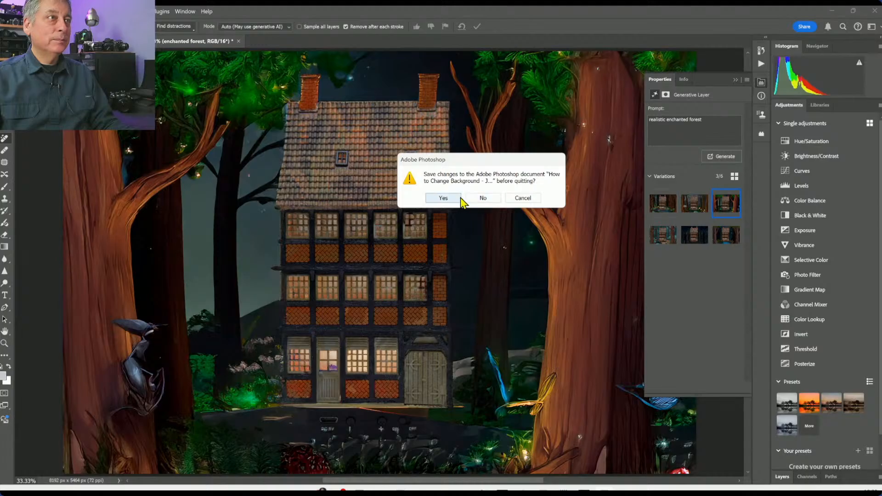
pyautogui.click(442, 198)
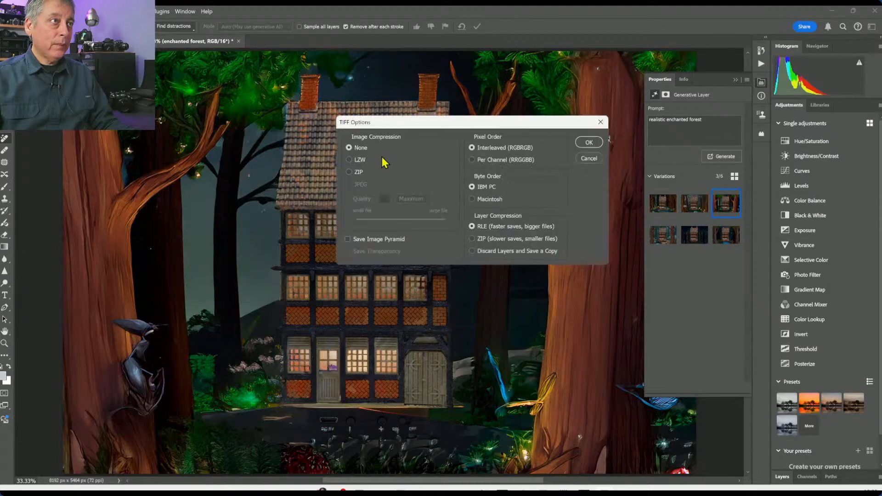
pyautogui.click(588, 143)
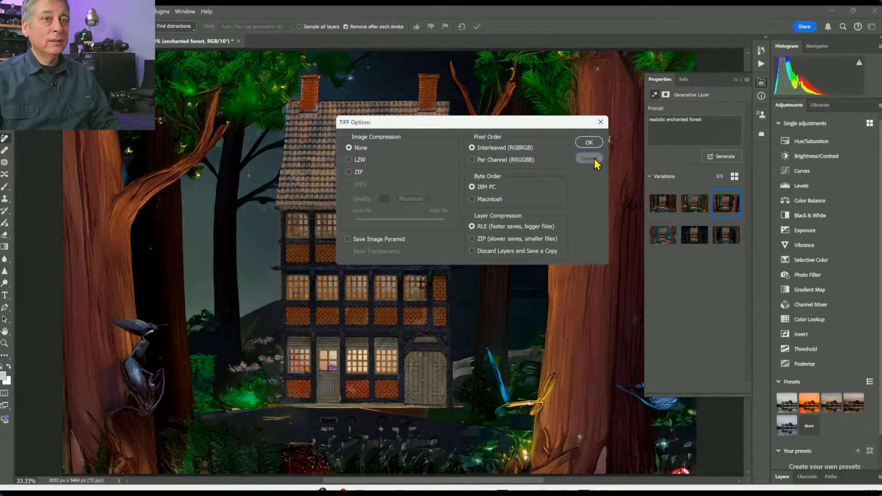
pyautogui.click(595, 159)
pyautogui.click(761, 82)
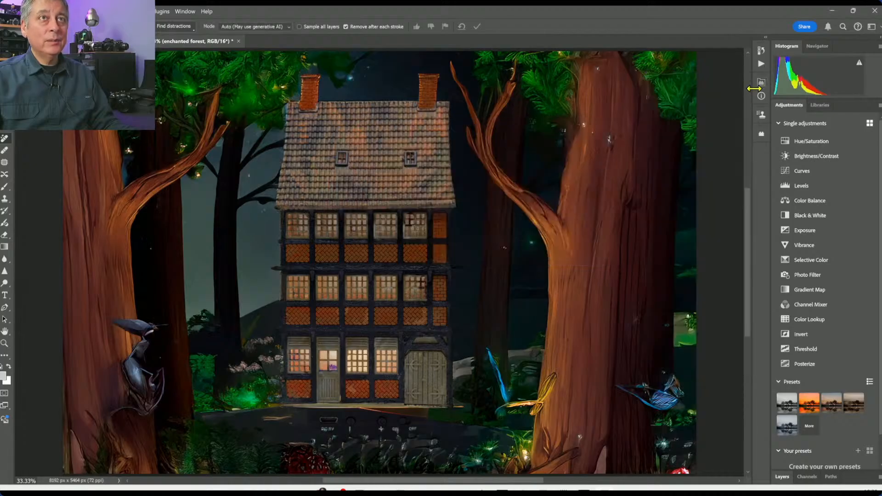
pyautogui.click(761, 83)
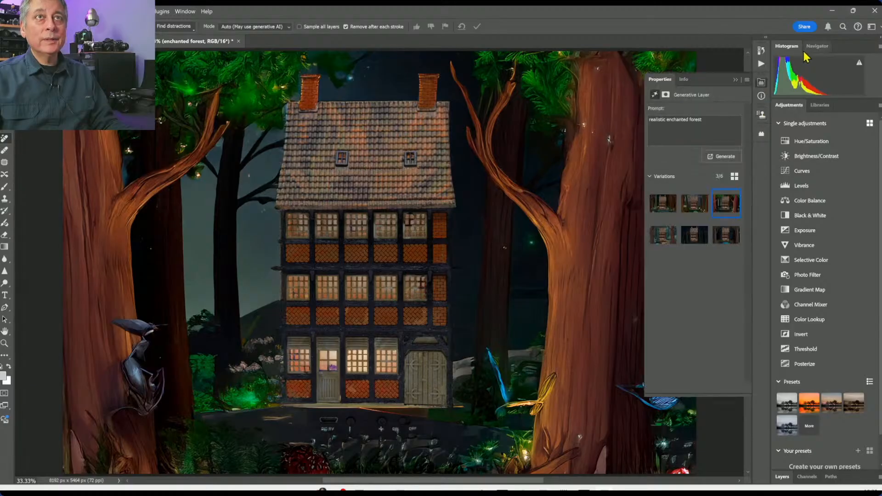
# Step: Stamp all visible content onto a new layer and delete the enchanted forest and Background layers beneath it
pyautogui.scroll(-2, 808, 404)
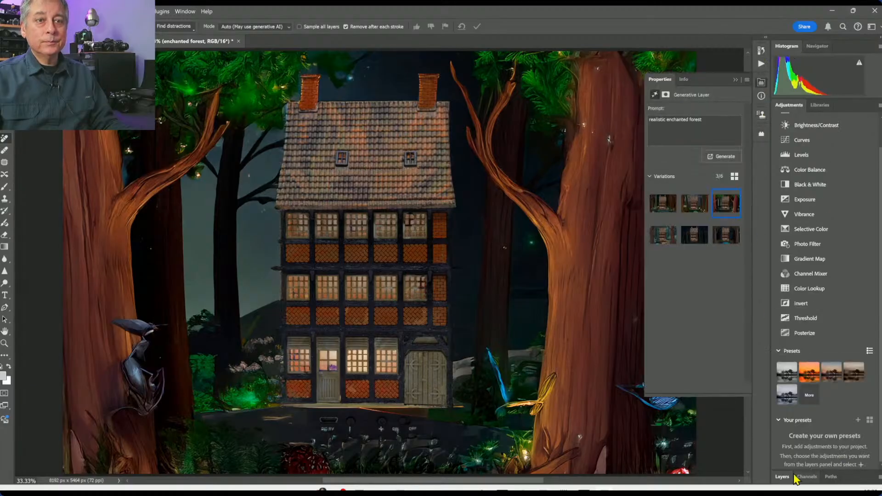
pyautogui.click(781, 477)
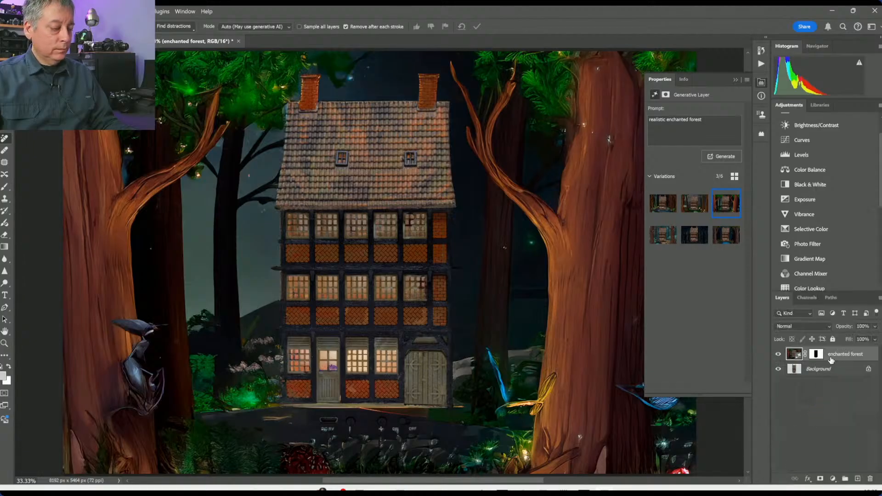
pyautogui.hotkey('ctrl', 'shift', 'alt', 'e')
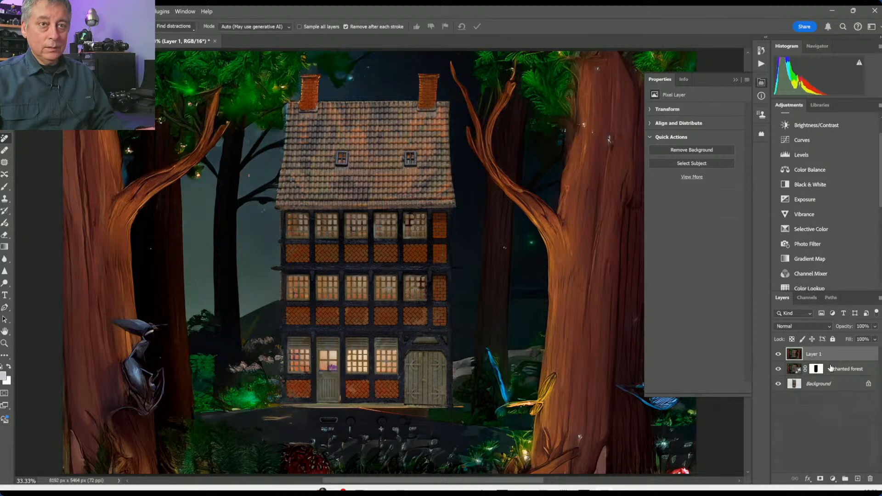
pyautogui.click(830, 367)
pyautogui.keyDown('shift'); pyautogui.click(835, 383); pyautogui.keyUp('shift')
pyautogui.moveTo(836, 375); pyautogui.dragTo(870, 478)
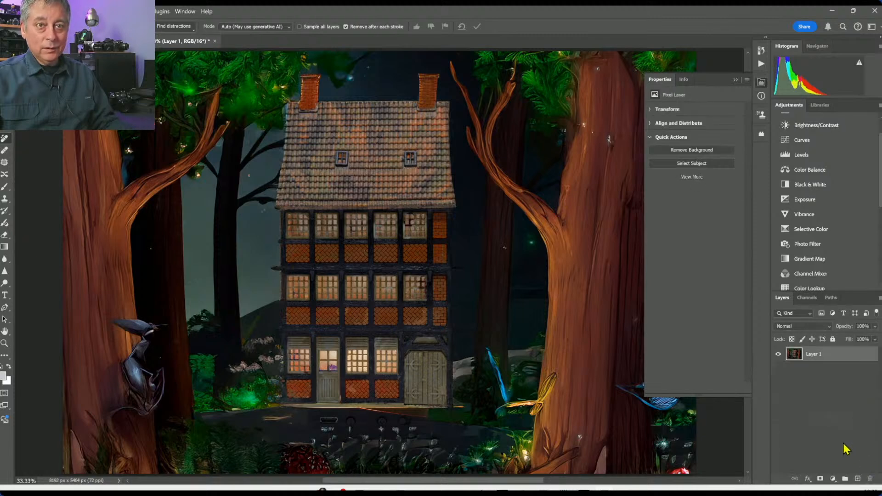
# Step: Save and close the house composite as a TIFF with no image compression, and switch to DxO PhotoLab to view the saved file
pyautogui.click(215, 41)
pyautogui.press('Return')
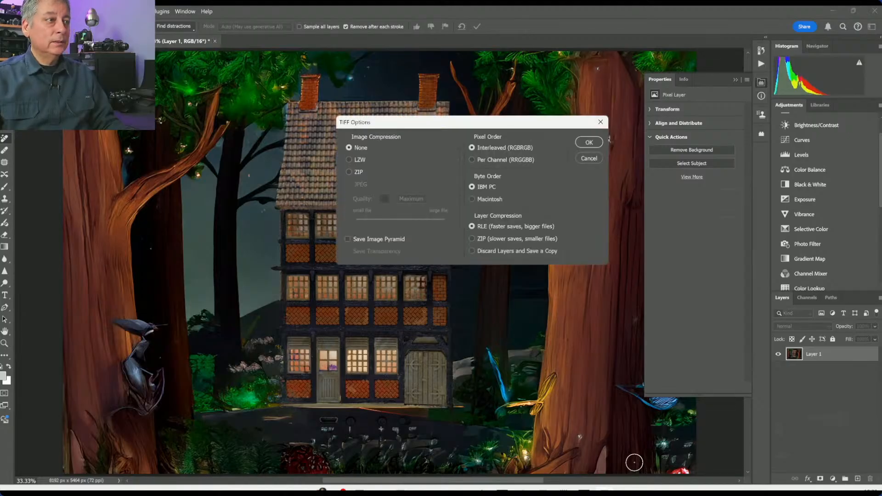
pyautogui.click(589, 142)
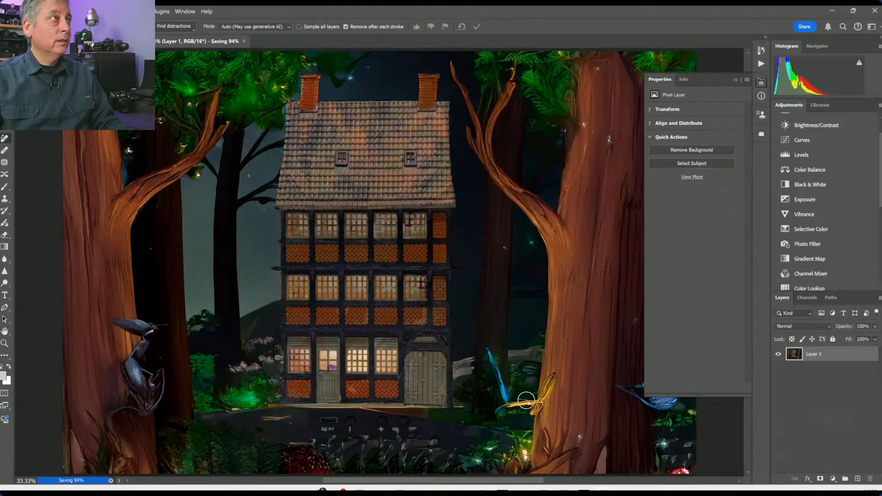
pyautogui.hotkey('ctrl', 'w')
pyautogui.hotkey('alt', 'Tab')
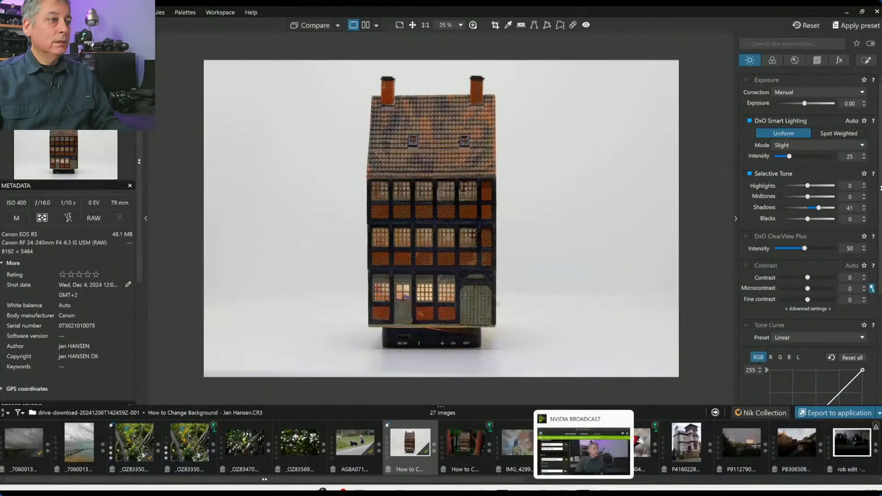
pyautogui.click(470, 455)
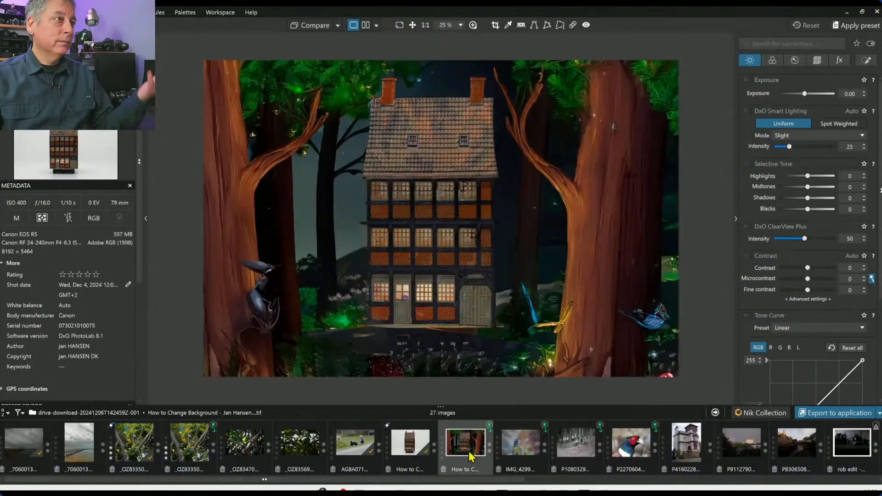
# Step: Open the owl photo IMG_4299 and apply the general purpose demo preset numbered 0000
pyautogui.click(535, 452)
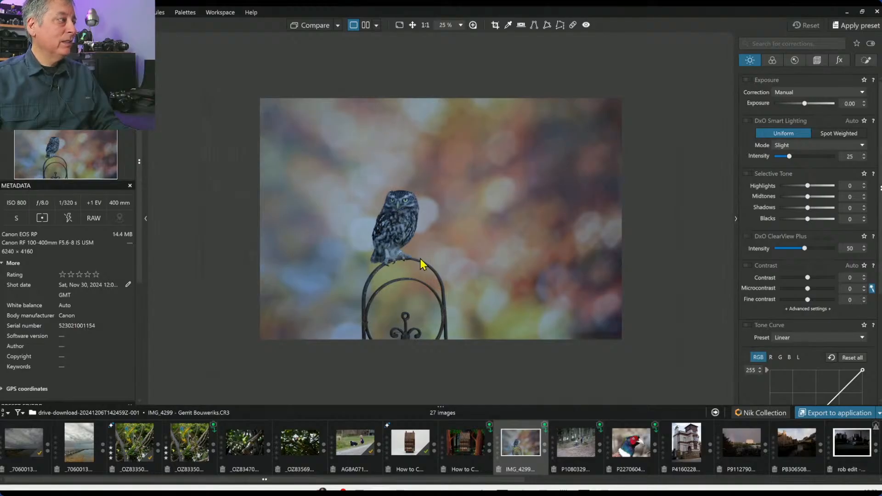
pyautogui.scroll(1, 420, 259)
pyautogui.scroll(1, 421, 260)
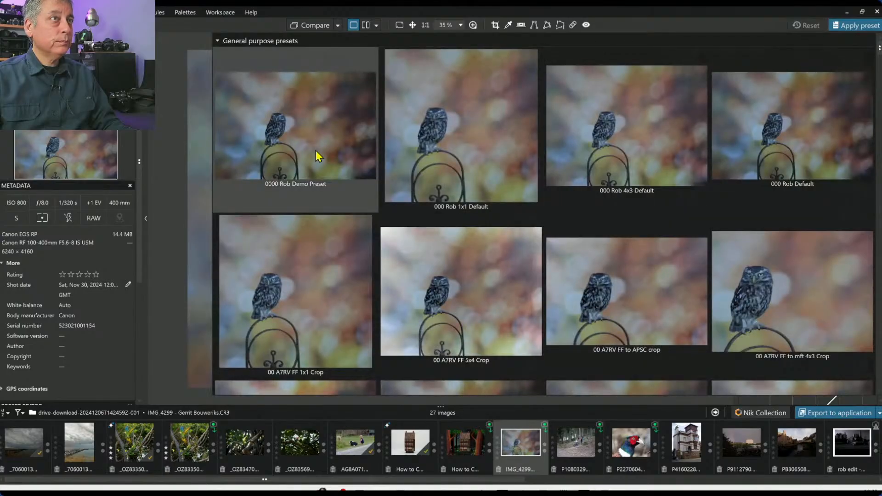
pyautogui.doubleClick(316, 152)
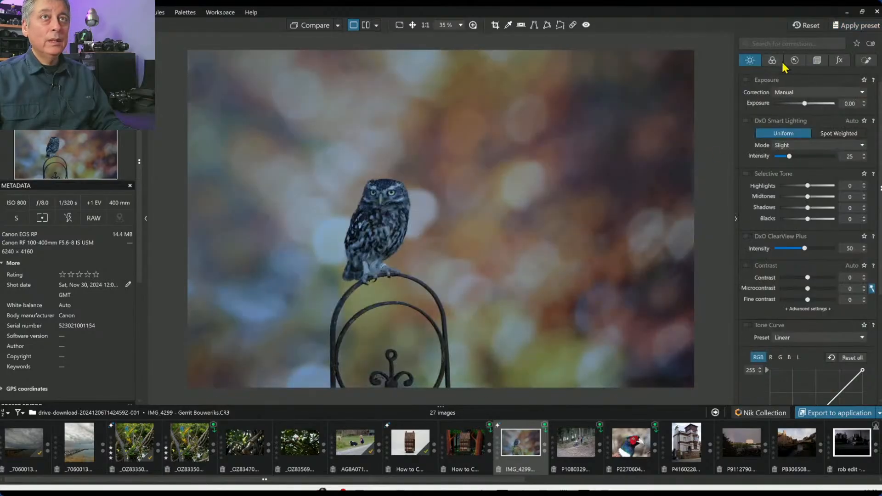
# Step: Set the owl photo's crop aspect ratio to 1 × 1
pyautogui.click(817, 61)
pyautogui.click(800, 148)
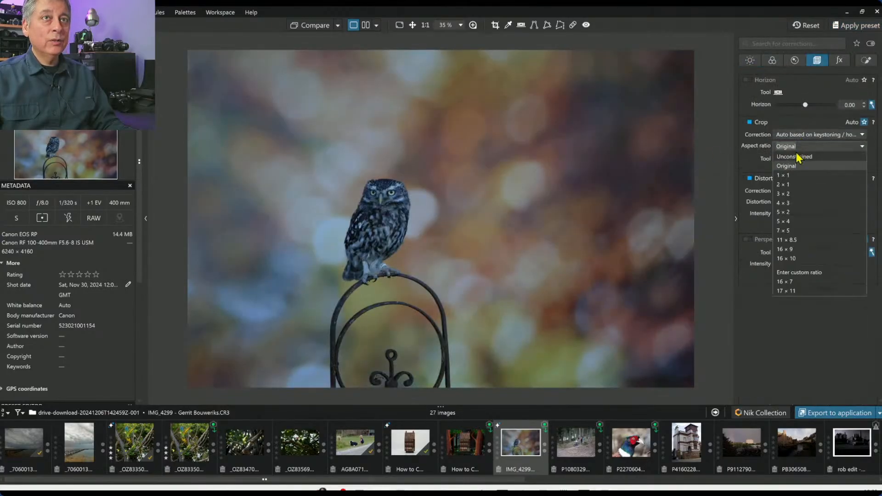
pyautogui.click(786, 175)
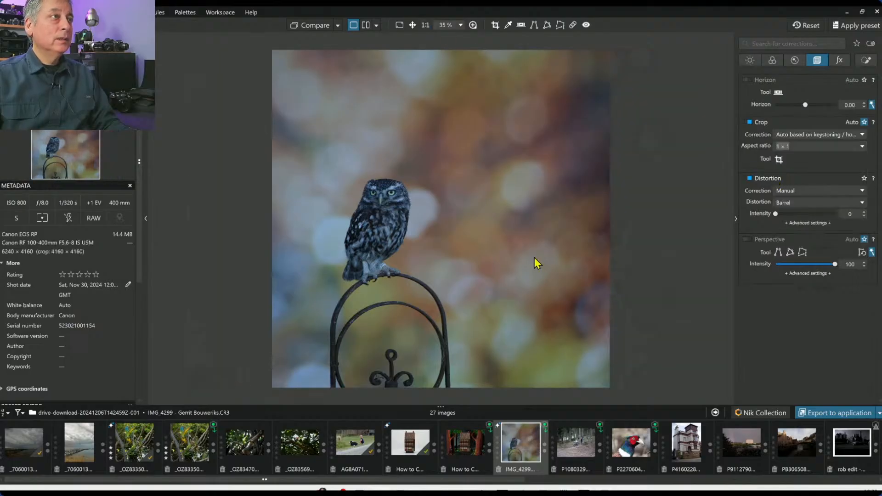
pyautogui.moveTo(513, 17); pyautogui.dragTo(512, 19)
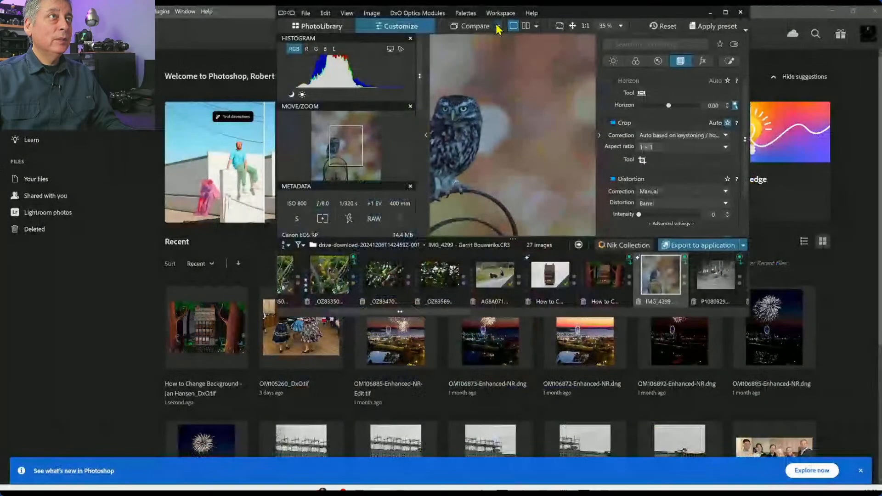
pyautogui.click(709, 14)
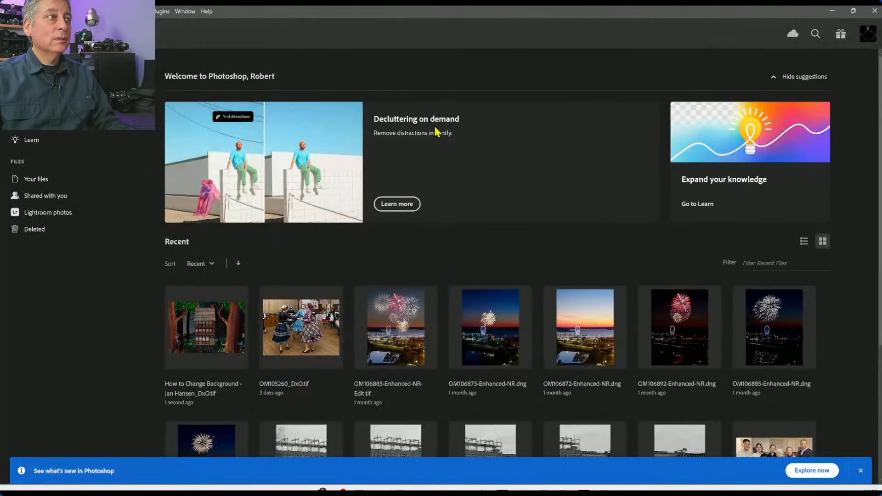
pyautogui.click(383, 475)
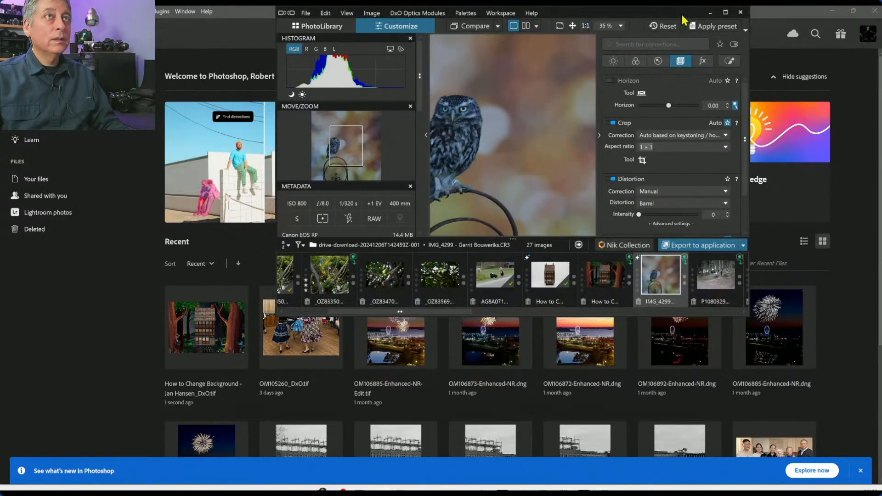
pyautogui.click(724, 12)
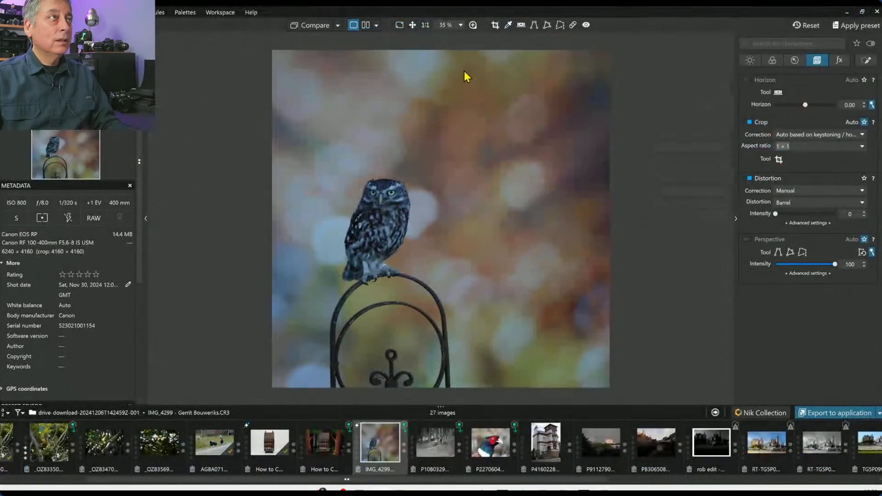
# Step: Crop the owl photo to a tighter square of about 2563 × 2563 px, keeping the owl and the top of its iron perch
pyautogui.click(494, 24)
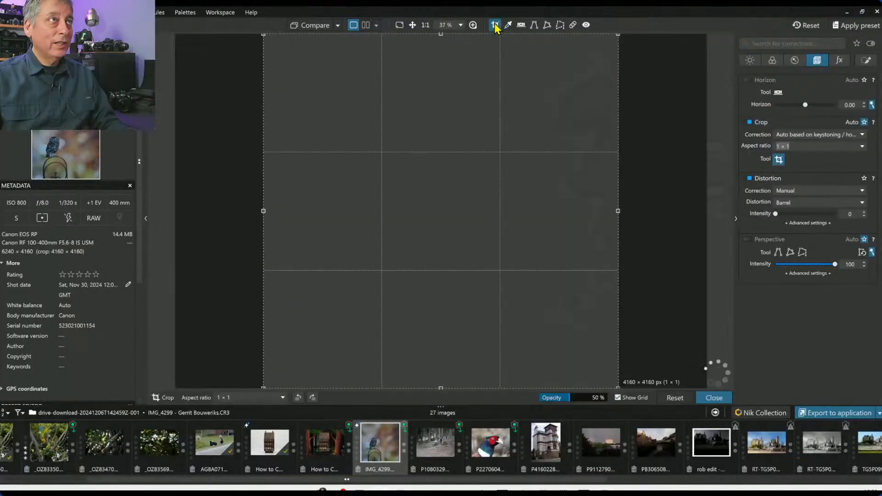
pyautogui.moveTo(618, 34); pyautogui.dragTo(506, 145)
pyautogui.moveTo(385, 185); pyautogui.dragTo(418, 148)
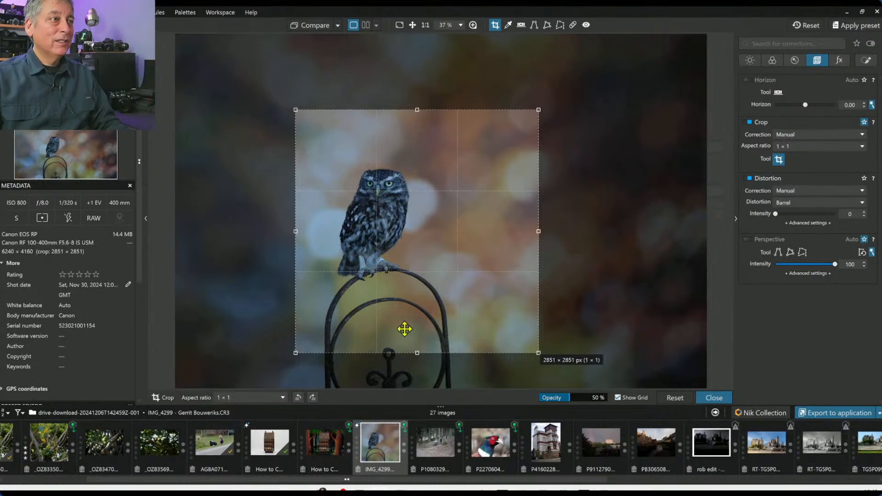
pyautogui.moveTo(418, 353); pyautogui.dragTo(429, 330)
pyautogui.moveTo(461, 294); pyautogui.dragTo(457, 292)
pyautogui.press('Return')
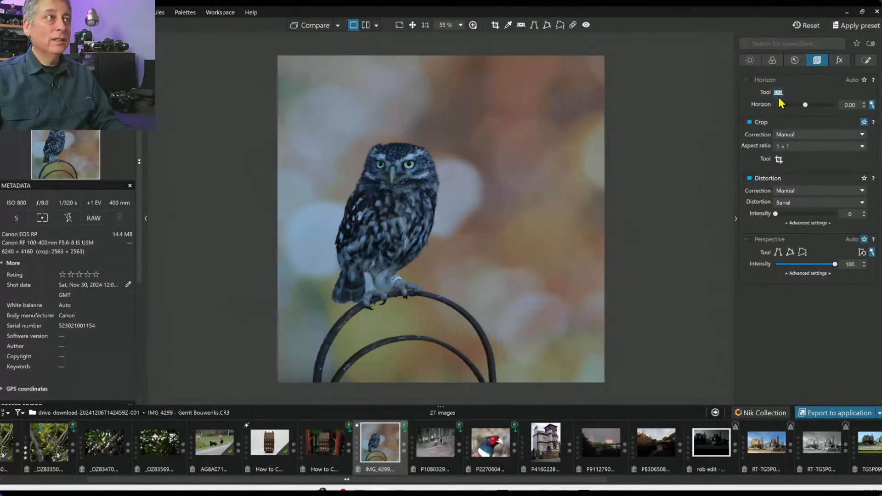
# Step: Set the RAW white balance by sampling the pale feathers above the owl's eye
pyautogui.click(777, 64)
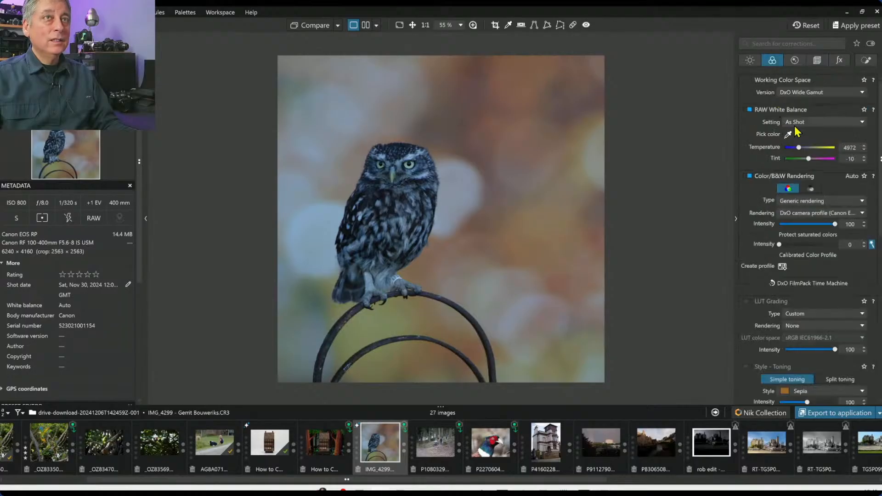
pyautogui.click(787, 135)
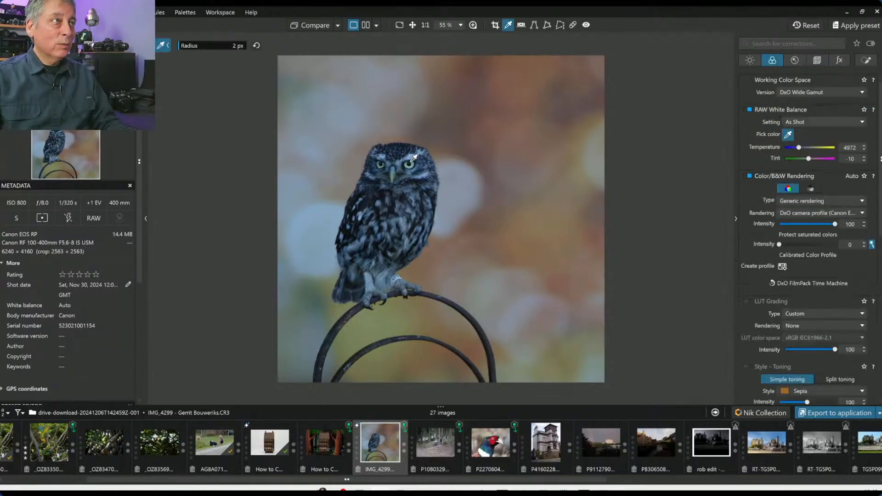
pyautogui.click(412, 153)
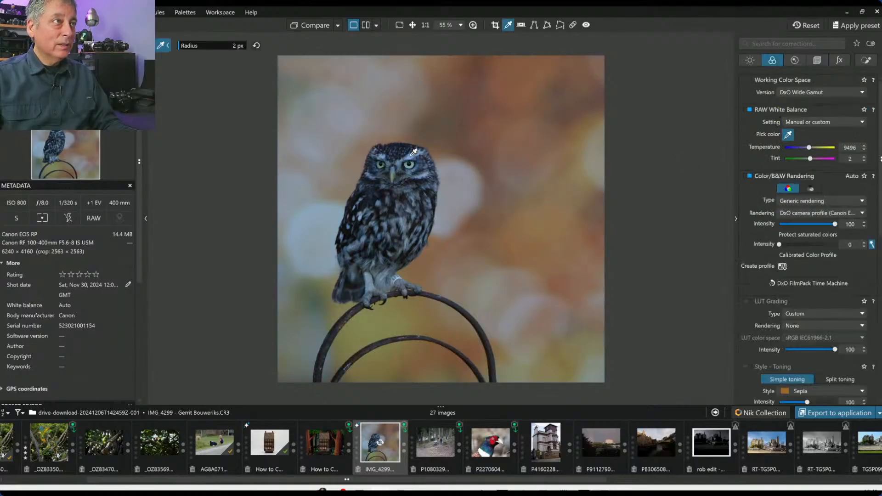
pyautogui.scroll(4, 413, 152)
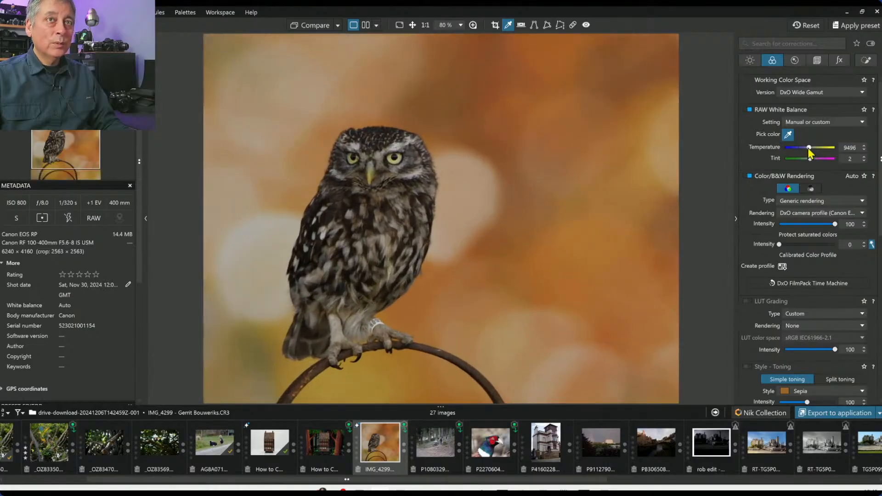
# Step: Set the RAW white balance temperature to 7488 and leave the color picker
pyautogui.moveTo(809, 148); pyautogui.dragTo(805, 149)
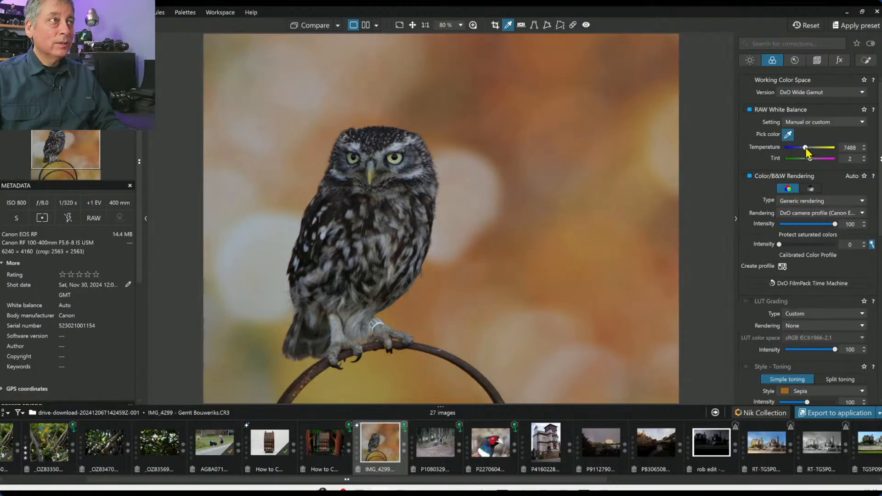
pyautogui.scroll(-1, 546, 215)
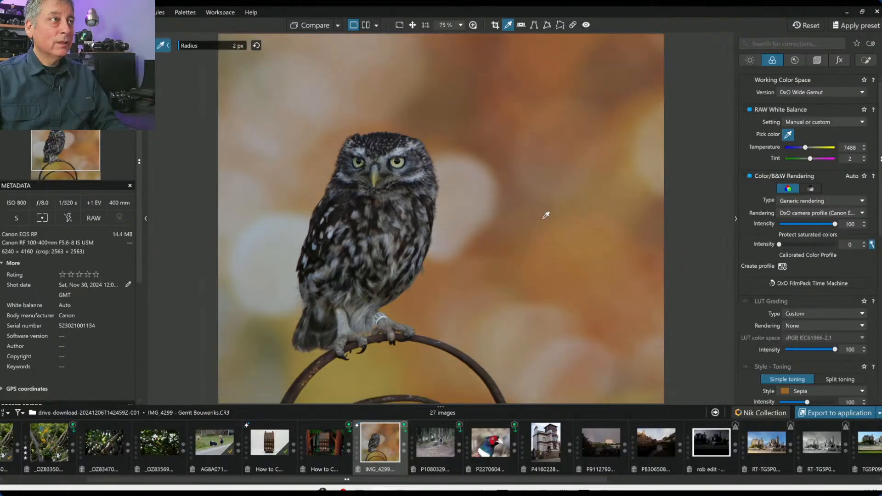
pyautogui.scroll(-2, 545, 215)
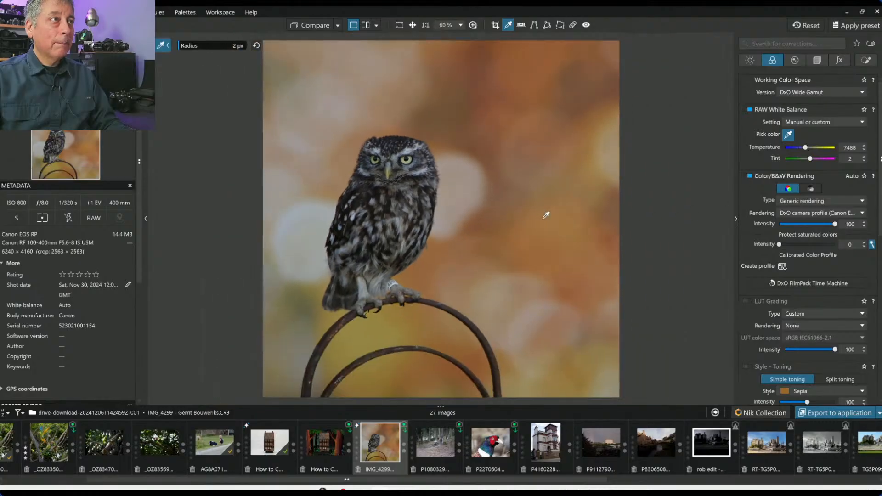
pyautogui.press('Escape')
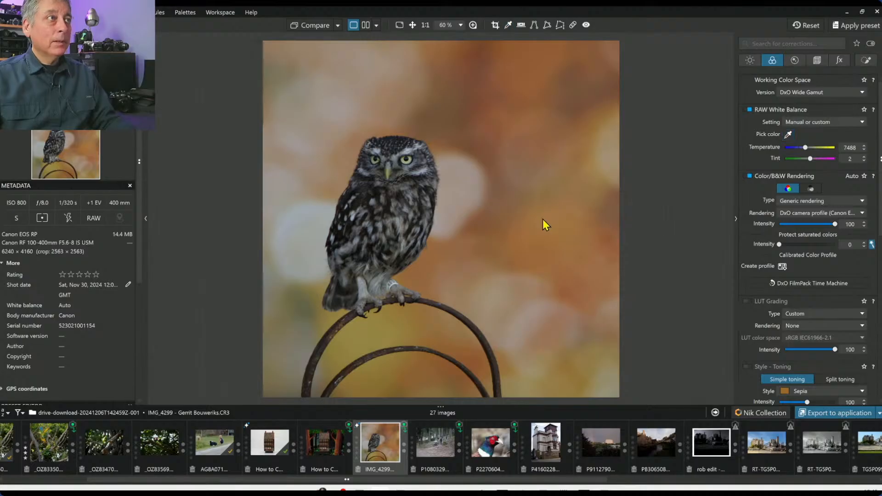
# Step: Paint an auto mask local adjustment over the owl's whole body, down to its legs
pyautogui.click(866, 60)
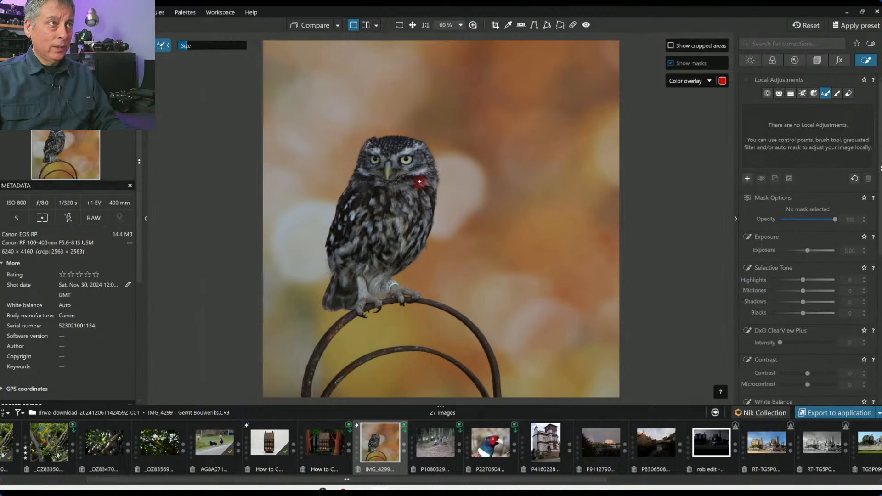
pyautogui.moveTo(409, 182)
pyautogui.mouseDown()
pyautogui.moveTo(416, 156)
pyautogui.moveTo(372, 150)
pyautogui.moveTo(364, 160)
pyautogui.moveTo(338, 215)
pyautogui.moveTo(333, 298)
pyautogui.moveTo(379, 285)
pyautogui.moveTo(414, 229)
pyautogui.moveTo(420, 168)
pyautogui.moveTo(426, 187)
pyautogui.moveTo(407, 252)
pyautogui.moveTo(377, 253)
pyautogui.moveTo(396, 174)
pyautogui.moveTo(382, 174)
pyautogui.moveTo(363, 223)
pyautogui.mouseUp()
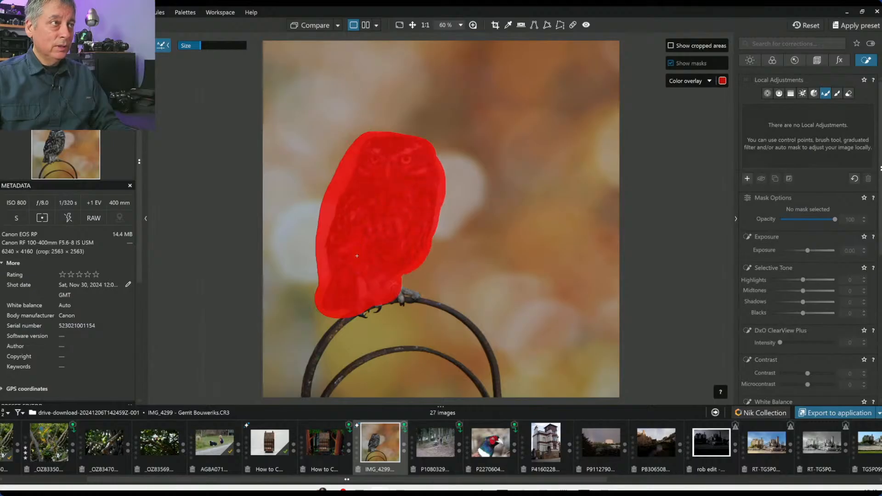
pyautogui.moveTo(384, 267); pyautogui.dragTo(413, 289)
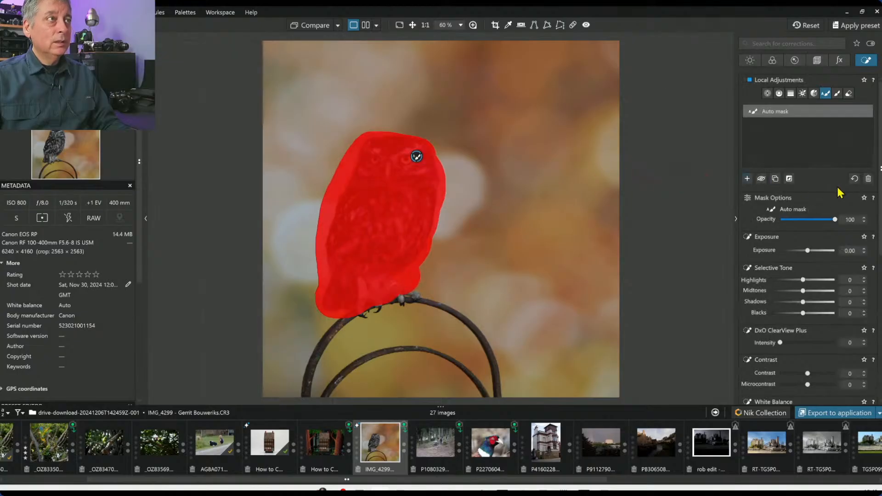
# Step: Use a mask exposure of -2.41 as a check while erasing the spill behind the owl's leg and adding its foot to the mask
pyautogui.moveTo(807, 250); pyautogui.dragTo(790, 251)
pyautogui.scroll(1, 438, 300)
pyautogui.scroll(1, 430, 302)
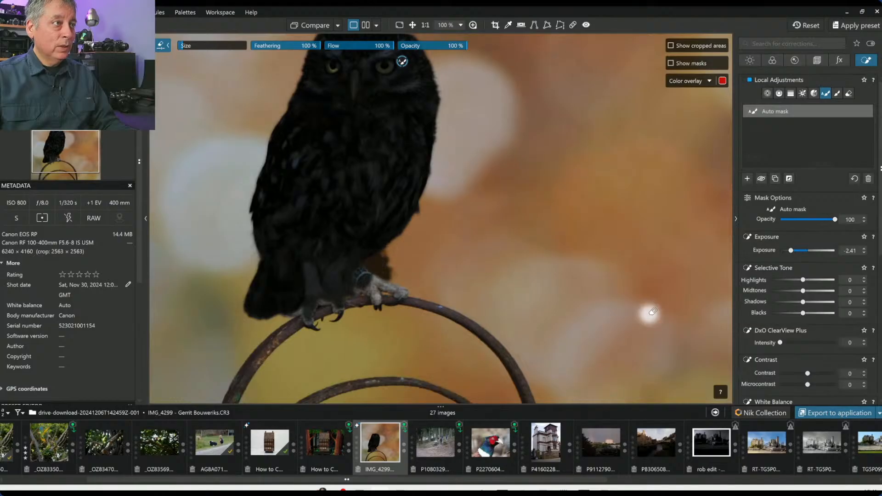
pyautogui.moveTo(351, 257)
pyautogui.mouseDown()
pyautogui.moveTo(347, 271)
pyautogui.moveTo(370, 274)
pyautogui.mouseUp()
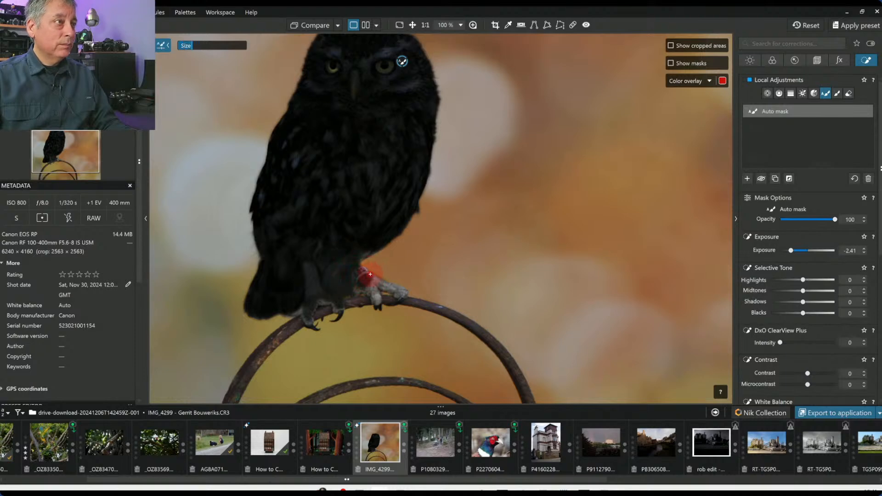
pyautogui.moveTo(363, 276)
pyautogui.mouseDown()
pyautogui.moveTo(400, 291)
pyautogui.moveTo(359, 286)
pyautogui.moveTo(376, 296)
pyautogui.mouseUp()
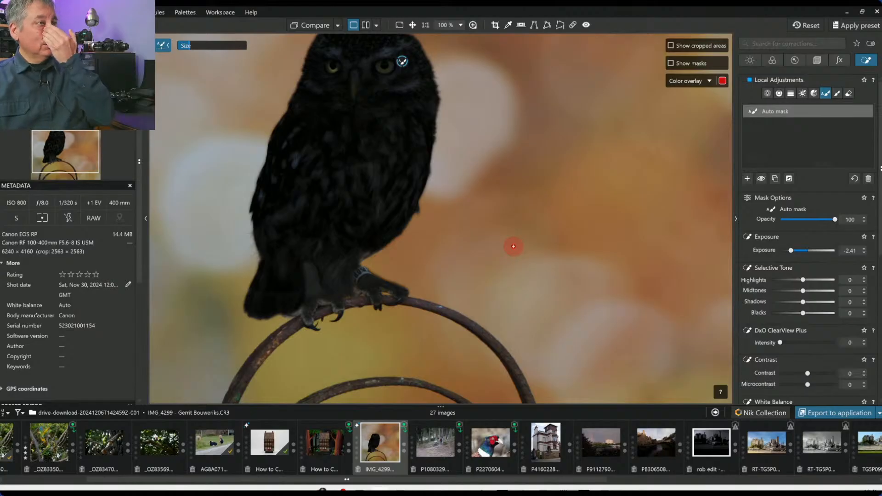
pyautogui.scroll(-3, 449, 203)
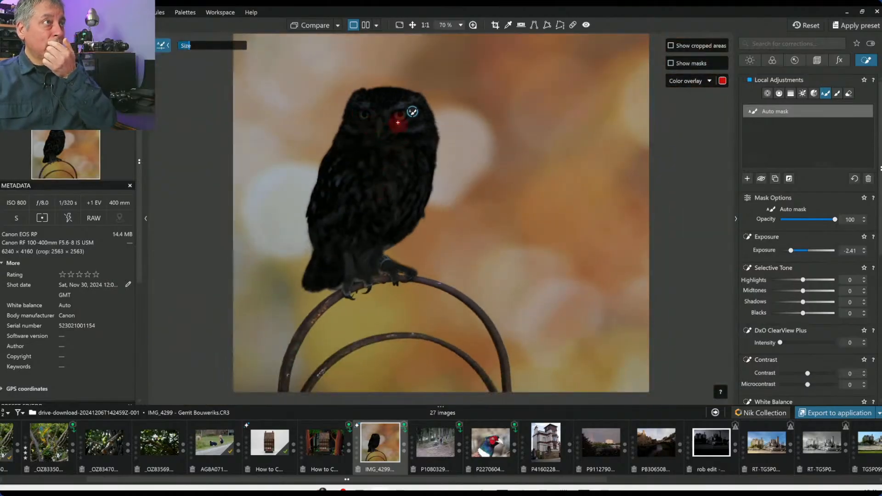
# Step: Set the owl mask's exposure to 0.96 and the whole photo's exposure to -0.29
pyautogui.doubleClick(791, 250)
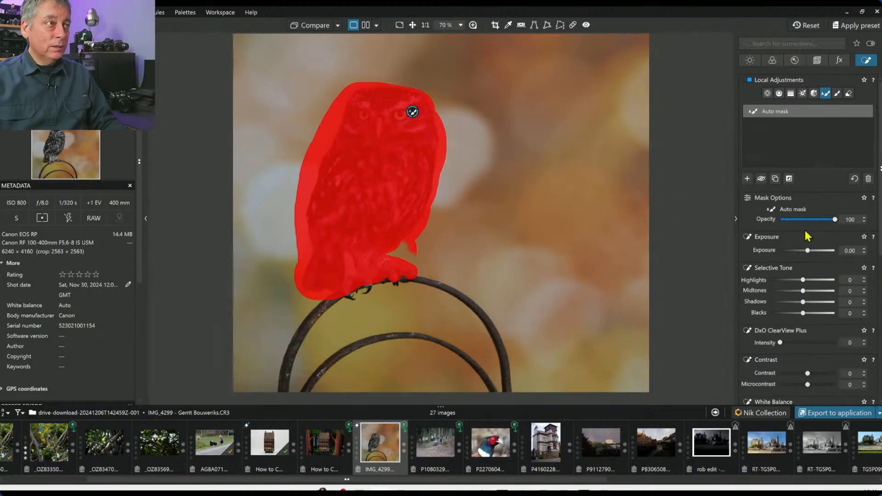
pyautogui.moveTo(808, 250); pyautogui.dragTo(814, 251)
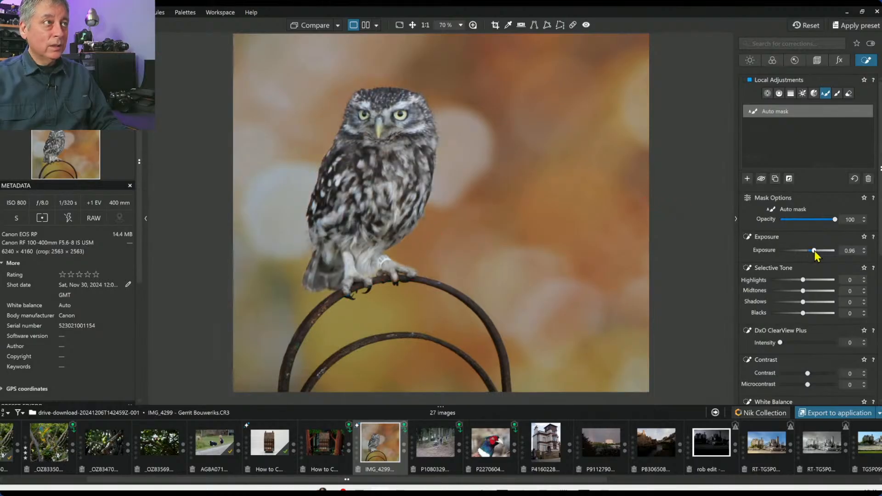
pyautogui.click(749, 60)
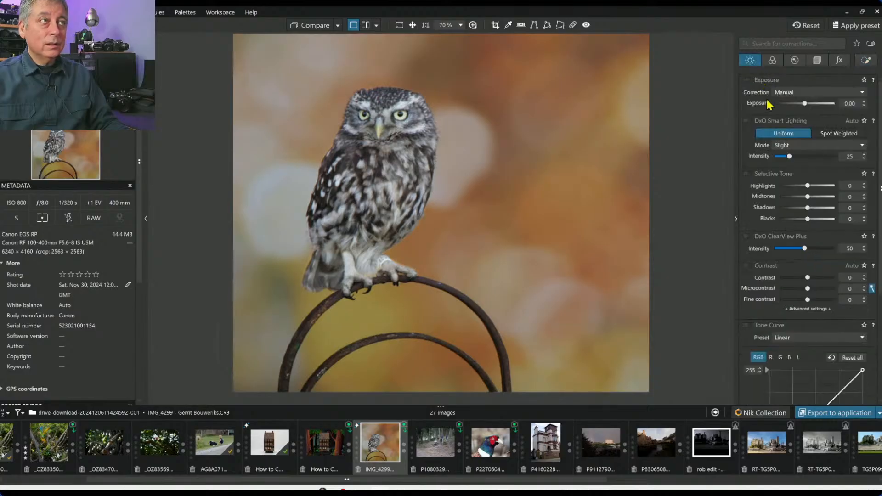
pyautogui.moveTo(804, 103); pyautogui.dragTo(802, 105)
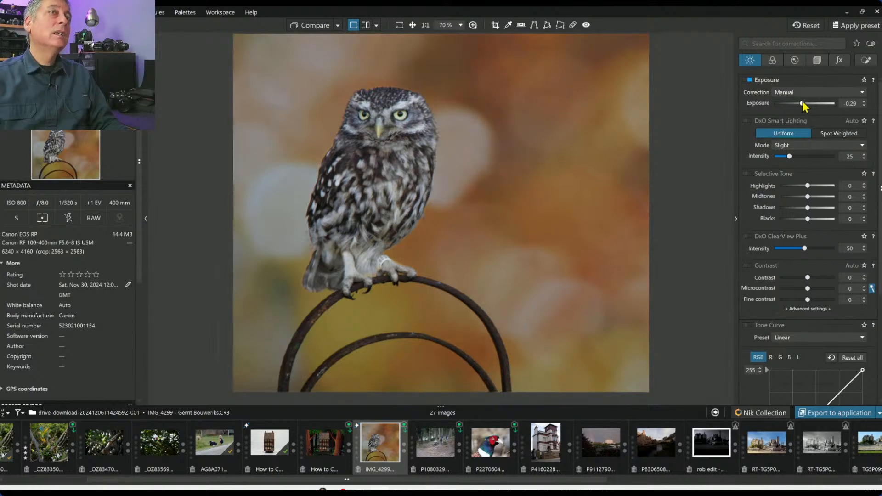
# Step: Fine-tune the owl mask's exposure to 0.76
pyautogui.click(773, 63)
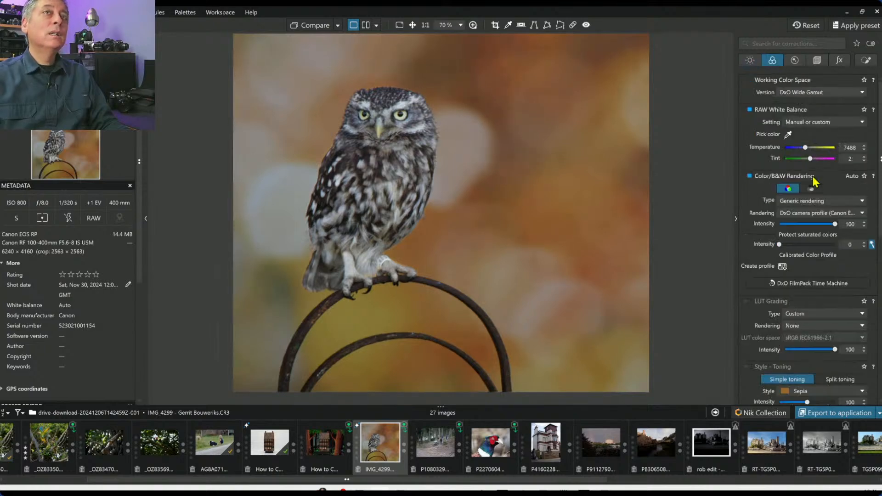
pyautogui.click(866, 61)
pyautogui.moveTo(815, 252); pyautogui.dragTo(812, 252)
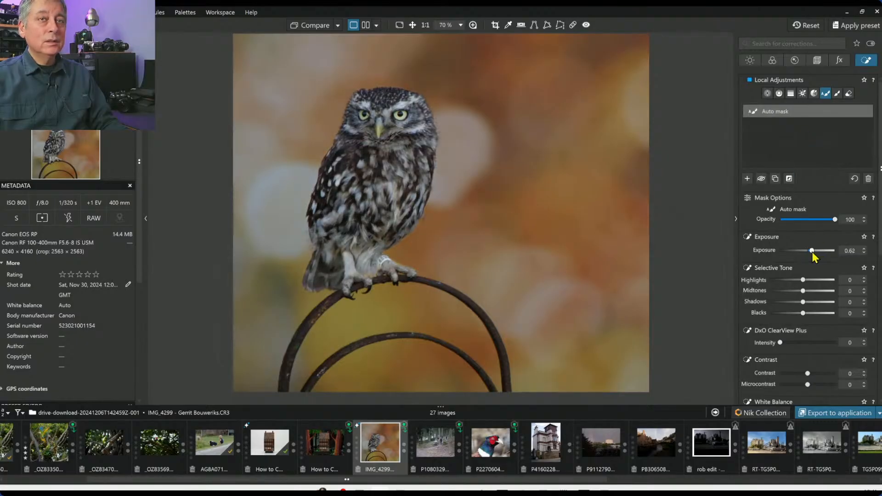
pyautogui.moveTo(812, 252); pyautogui.dragTo(812, 253)
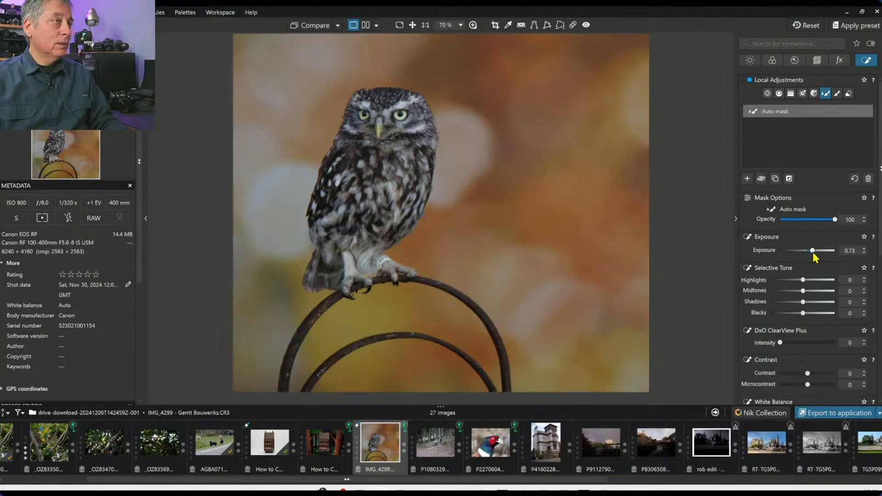
pyautogui.moveTo(812, 252); pyautogui.dragTo(813, 251)
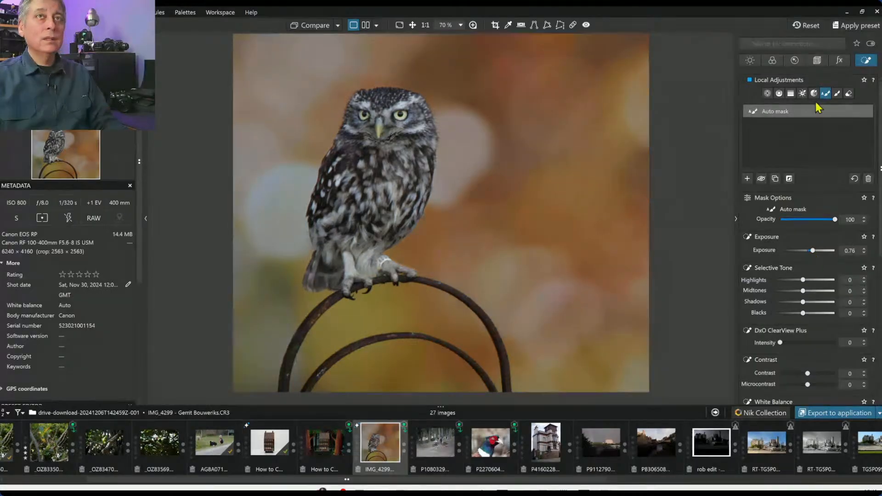
# Step: Add a control point adjustment with a small radius on each of the owl's two eyes
pyautogui.click(768, 95)
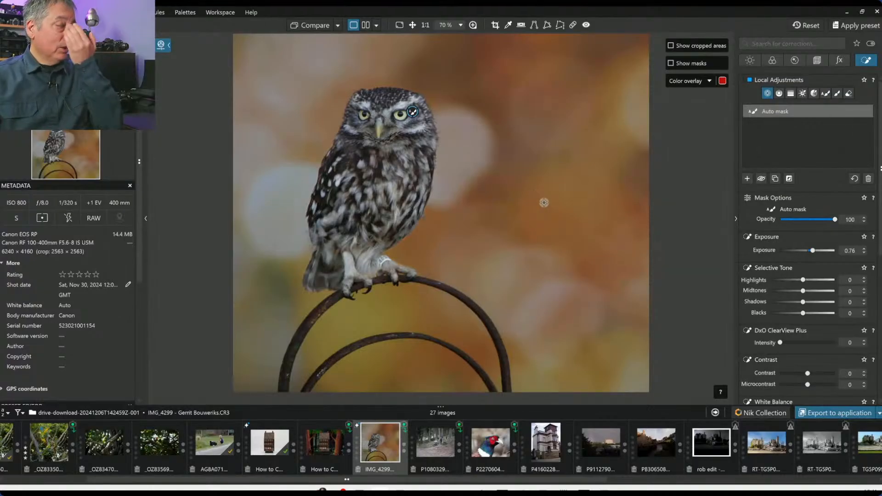
pyautogui.click(363, 115)
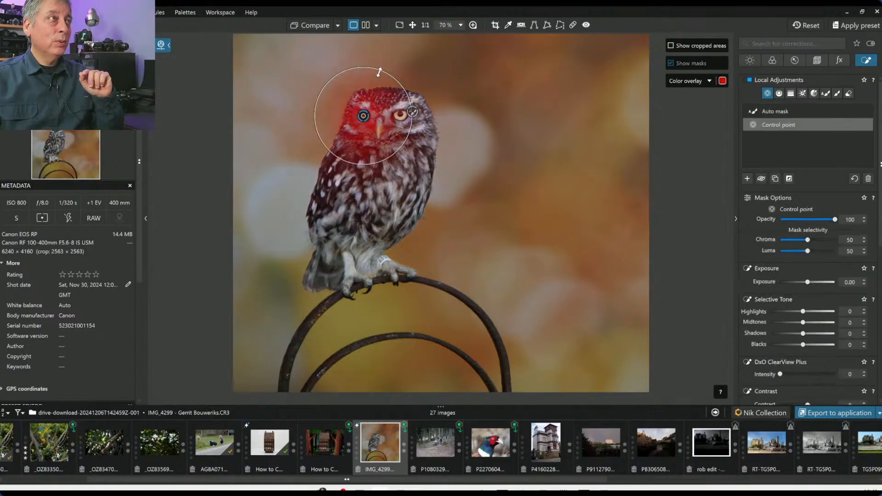
pyautogui.moveTo(377, 73); pyautogui.dragTo(368, 102)
pyautogui.click(400, 114)
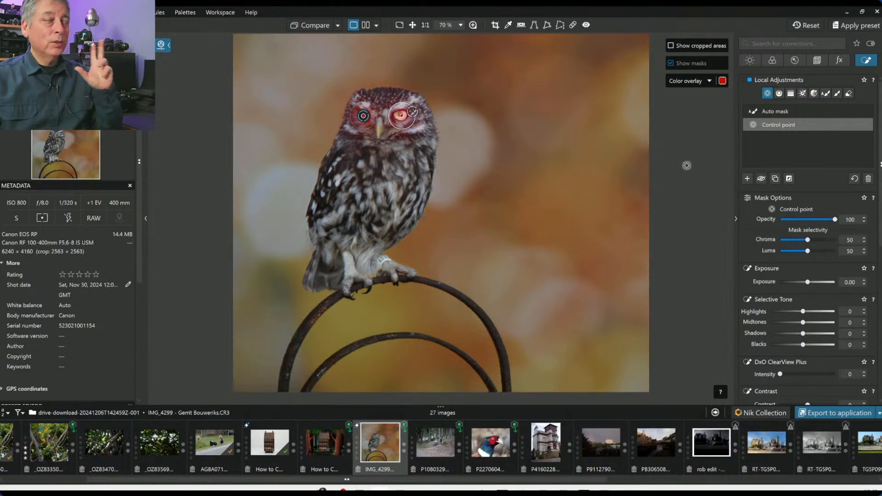
# Step: Brighten the owl's eyes by setting the control point exposure to 0.59
pyautogui.moveTo(807, 282)
pyautogui.mouseDown()
pyautogui.moveTo(830, 284)
pyautogui.moveTo(758, 282)
pyautogui.moveTo(836, 282)
pyautogui.moveTo(805, 282)
pyautogui.moveTo(813, 283)
pyautogui.mouseUp()
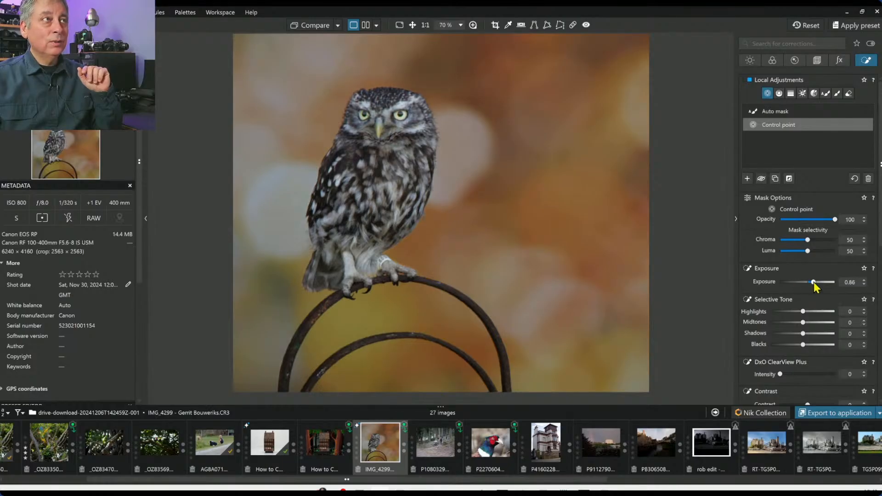
pyautogui.doubleClick(814, 282)
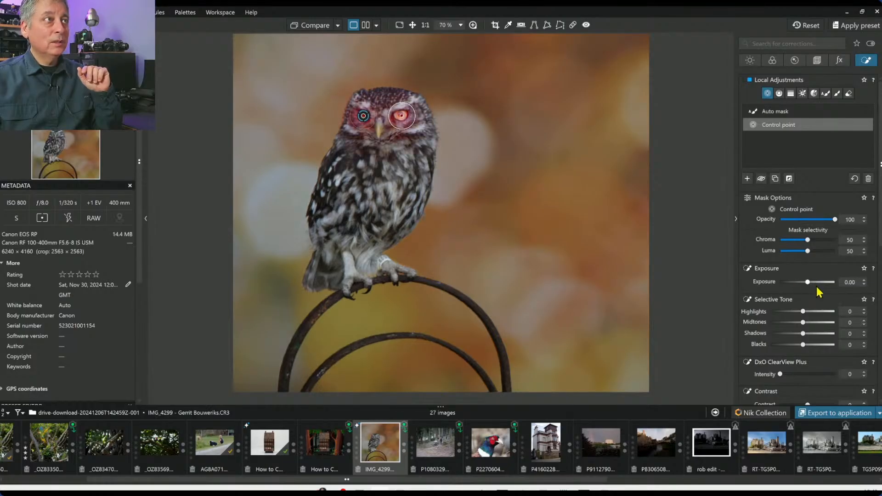
pyautogui.moveTo(809, 283); pyautogui.dragTo(809, 283)
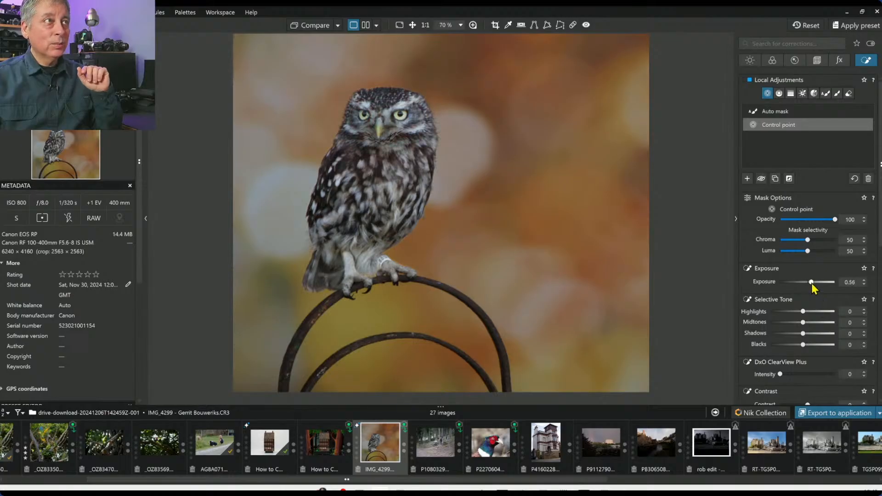
pyautogui.moveTo(811, 283); pyautogui.dragTo(811, 283)
# Step: Set the eye control points' DxO ClearView Plus intensity to 69 and microcontrast to 40
pyautogui.scroll(-1, 767, 318)
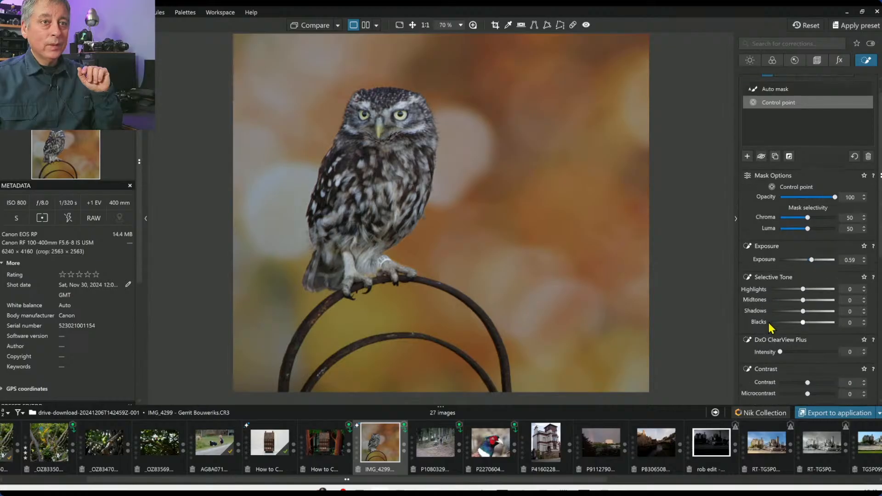
pyautogui.moveTo(782, 355); pyautogui.dragTo(789, 355)
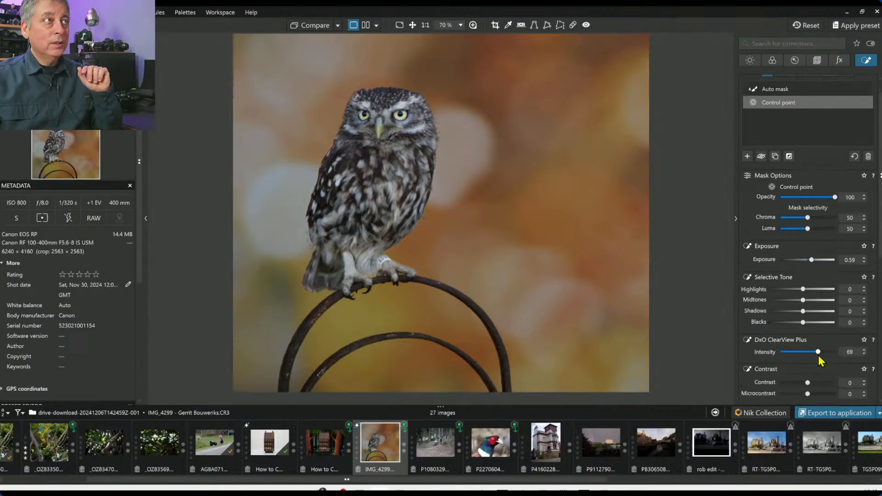
pyautogui.scroll(-1, 788, 360)
pyautogui.scroll(-1, 790, 361)
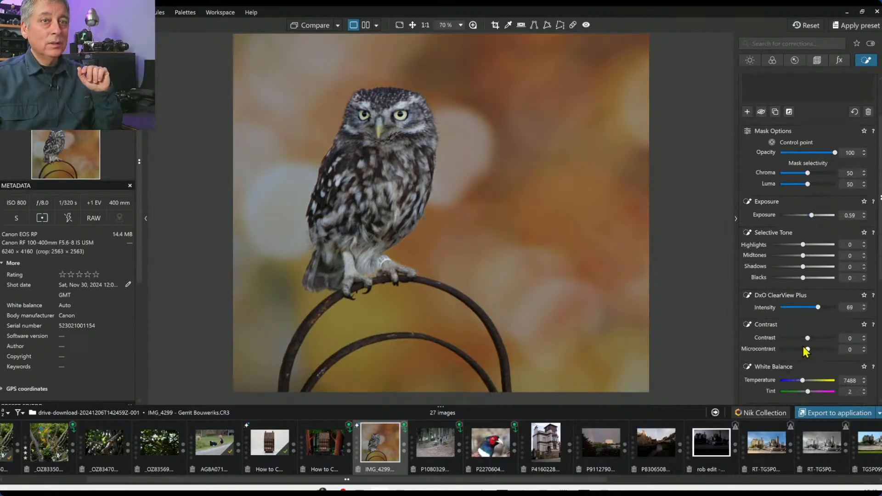
pyautogui.moveTo(808, 349); pyautogui.dragTo(818, 349)
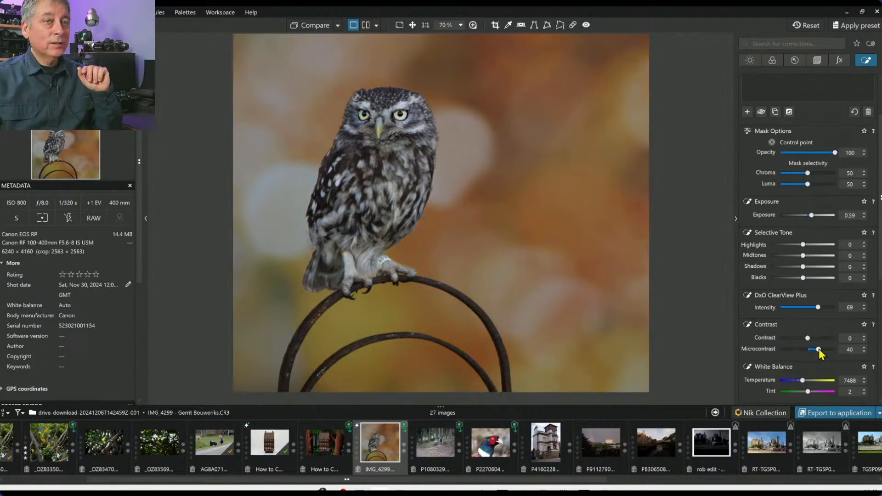
# Step: In the eyes' HSL settings, set overall saturation to 46 and vibrancy to 22, and yellow saturation to 58 and luminance to -44
pyautogui.scroll(-8, 764, 357)
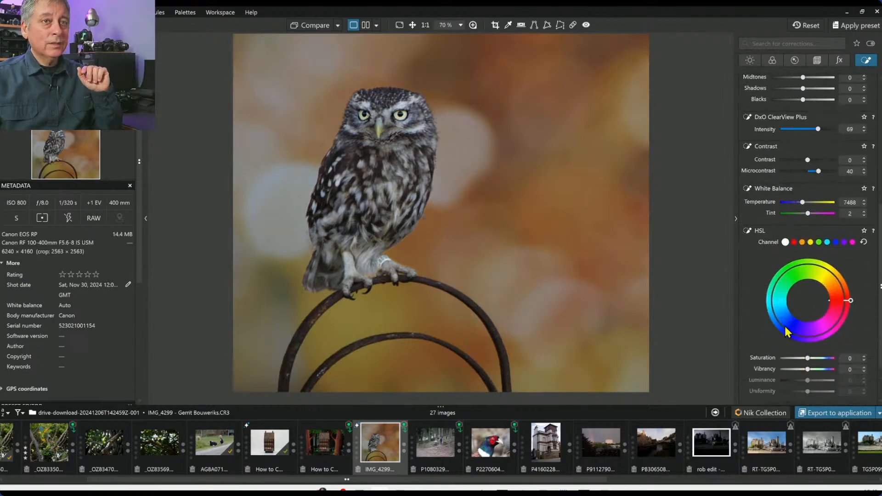
pyautogui.moveTo(817, 370)
pyautogui.mouseDown()
pyautogui.moveTo(811, 362)
pyautogui.moveTo(826, 359)
pyautogui.mouseUp()
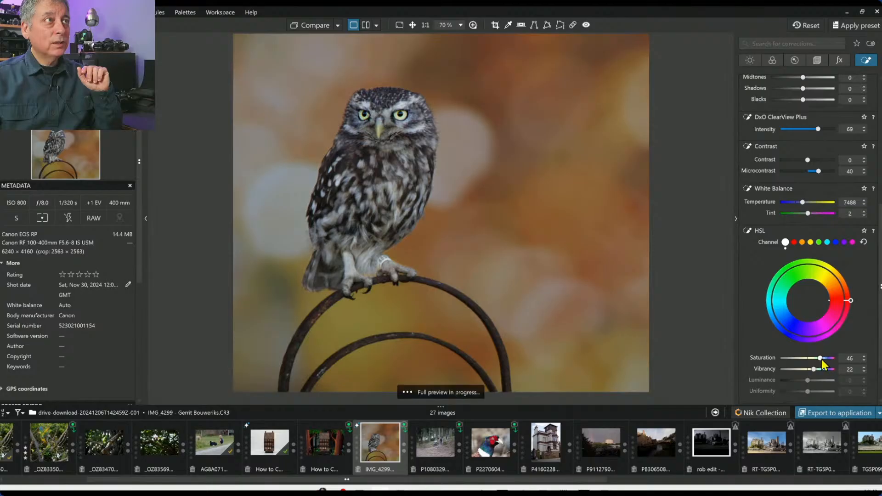
pyautogui.click(810, 242)
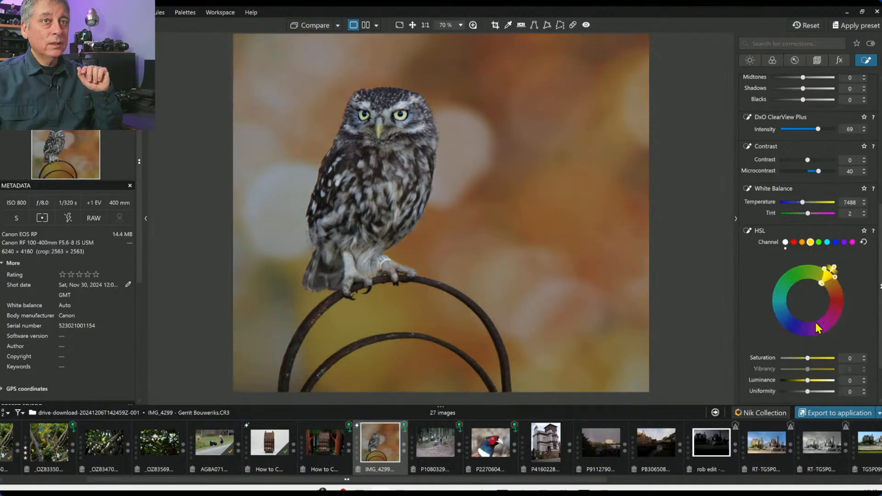
pyautogui.moveTo(808, 381)
pyautogui.mouseDown()
pyautogui.moveTo(795, 381)
pyautogui.moveTo(826, 361)
pyautogui.mouseUp()
# Step: Shift the control points on both of the owl's eyes slightly outward
pyautogui.scroll(4, 404, 116)
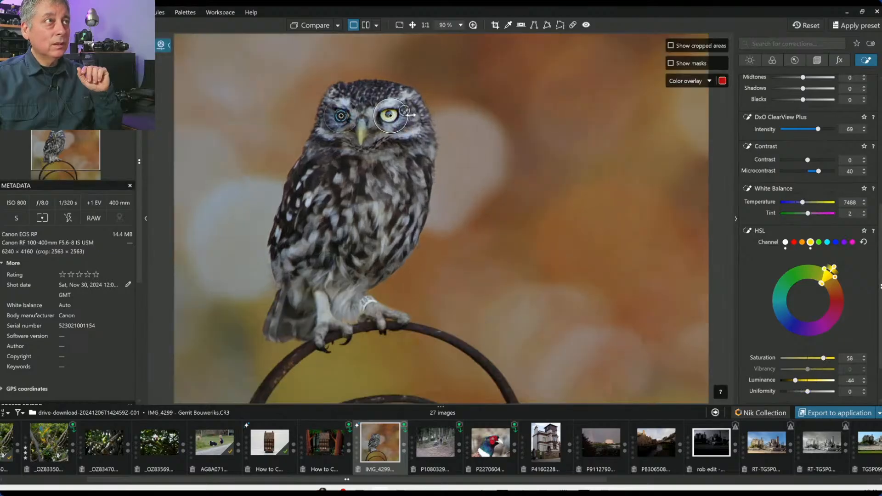
pyautogui.moveTo(376, 117); pyautogui.dragTo(378, 119)
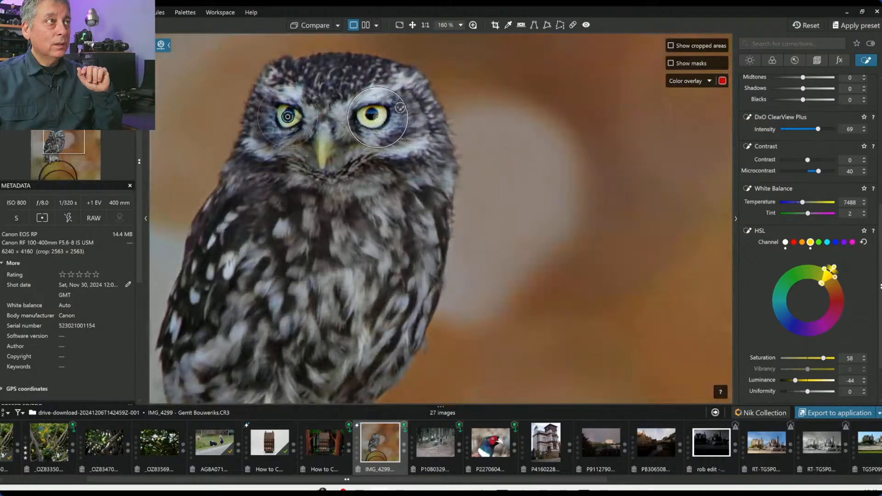
pyautogui.moveTo(287, 117); pyautogui.dragTo(282, 113)
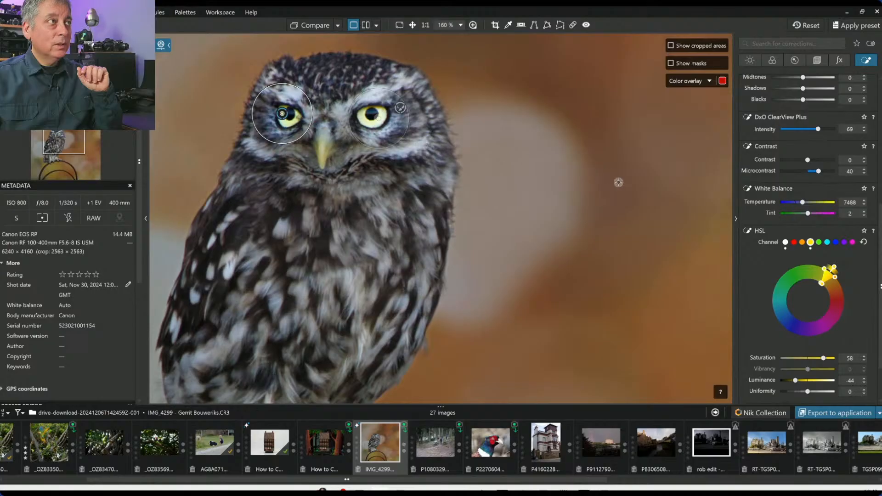
# Step: Reset the yellow channel's saturation and luminance to 0 in the eyes' HSL settings
pyautogui.doubleClick(823, 358)
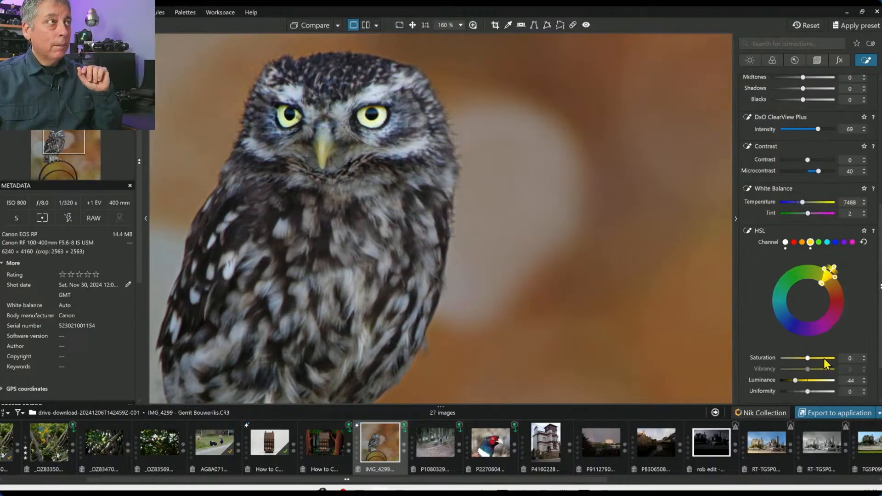
pyautogui.doubleClick(797, 380)
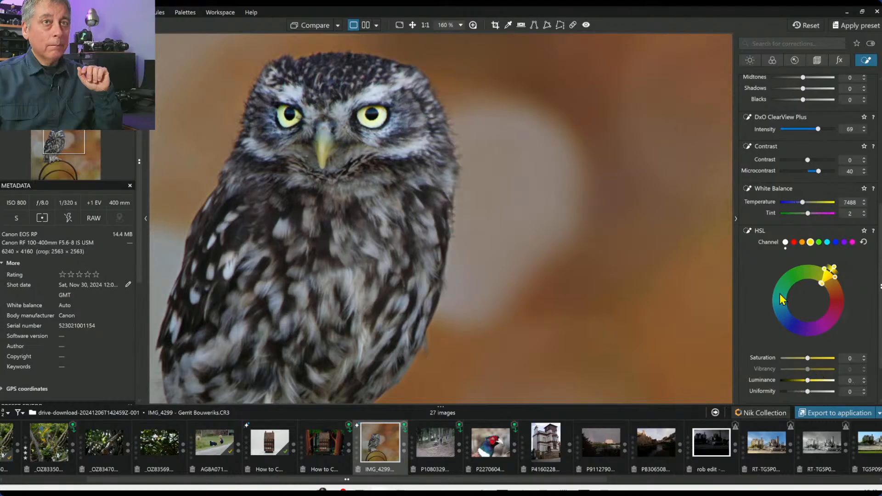
# Step: Reduce the eye control points' exposure to 0.20 and their highlights to -25
pyautogui.scroll(3, 781, 296)
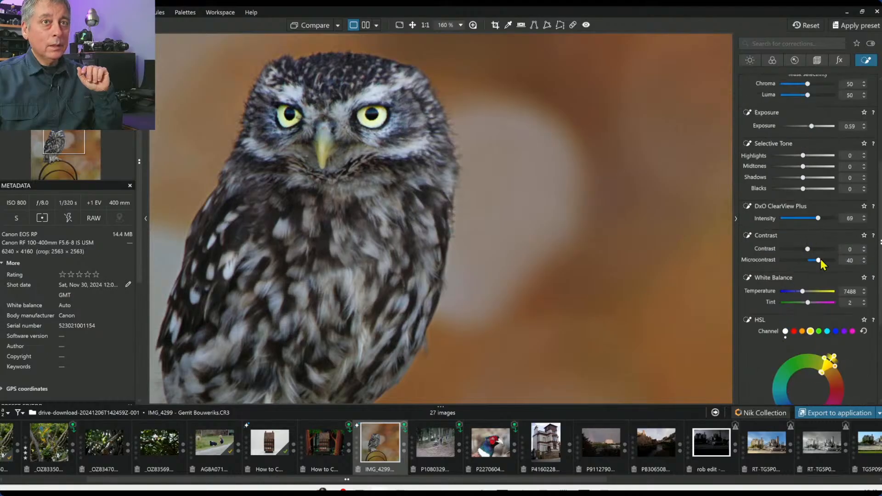
pyautogui.scroll(3, 815, 231)
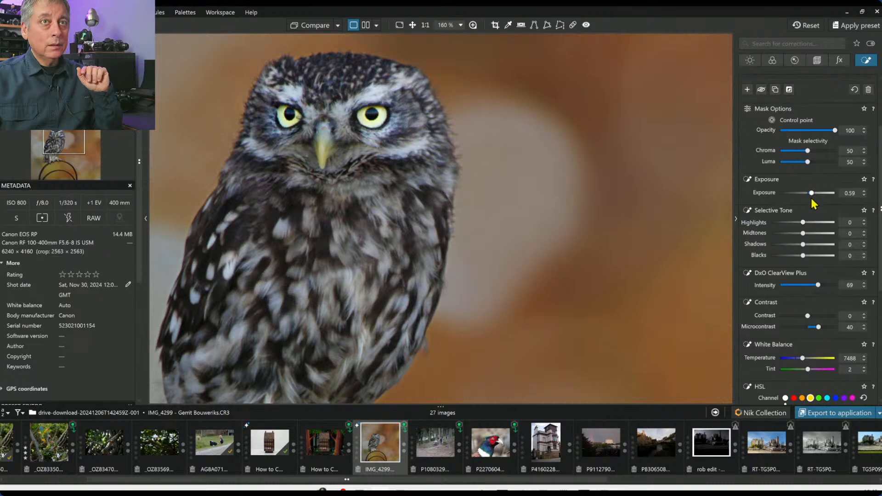
pyautogui.doubleClick(811, 193)
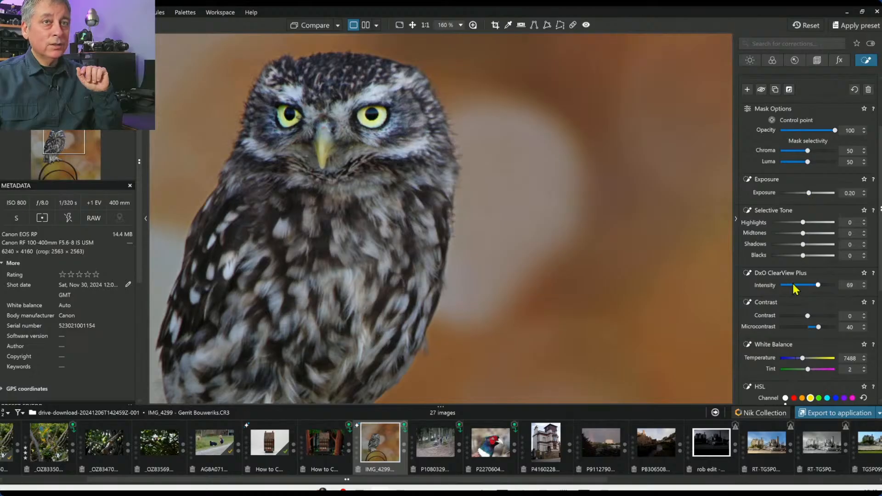
pyautogui.scroll(-2, 791, 281)
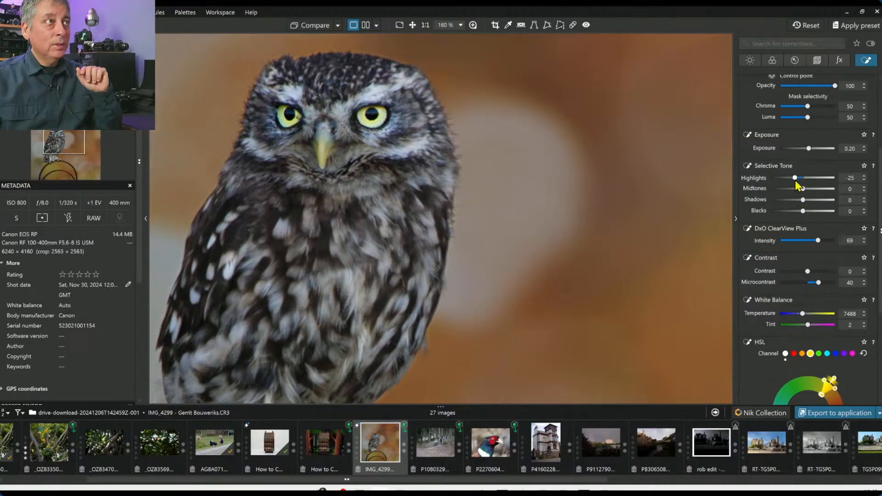
# Step: Raise the overall HSL saturation of the eye control points to 63
pyautogui.scroll(-3, 790, 300)
pyautogui.click(785, 288)
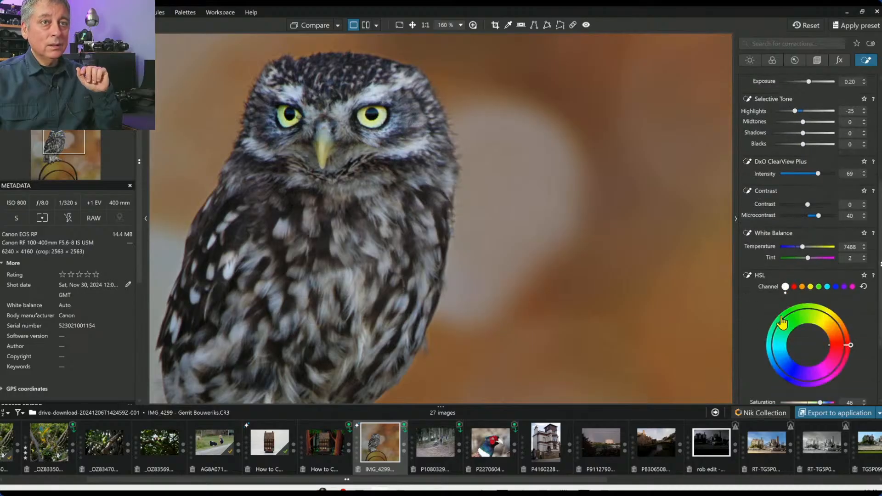
pyautogui.scroll(-3, 792, 312)
pyautogui.moveTo(821, 335); pyautogui.dragTo(825, 336)
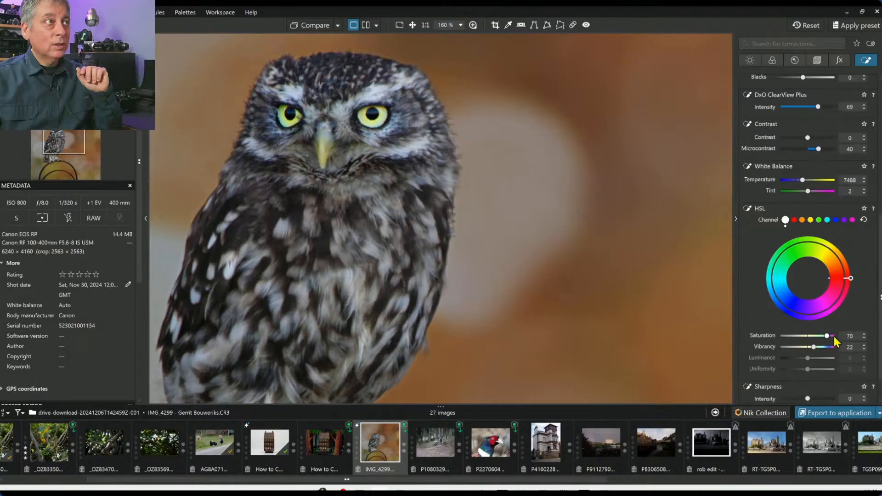
pyautogui.press('l')
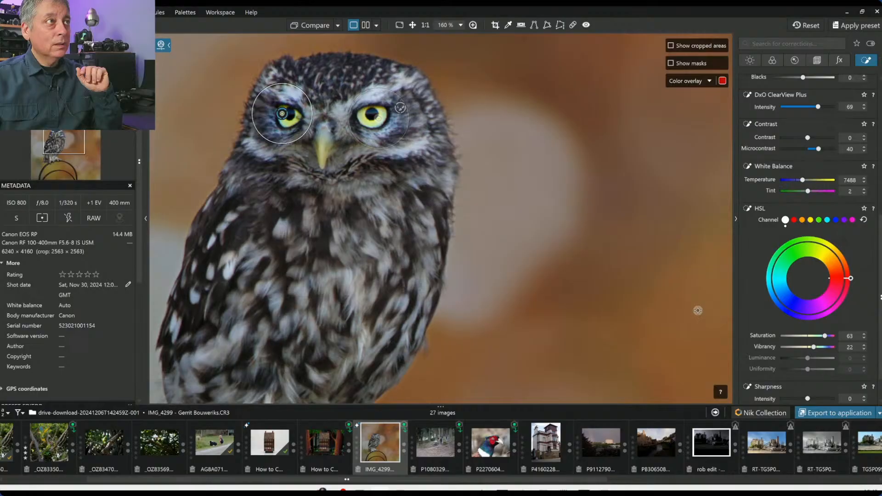
# Step: Add a new control point mask on the owl's beak and set its exposure to 0.56
pyautogui.scroll(12, 772, 220)
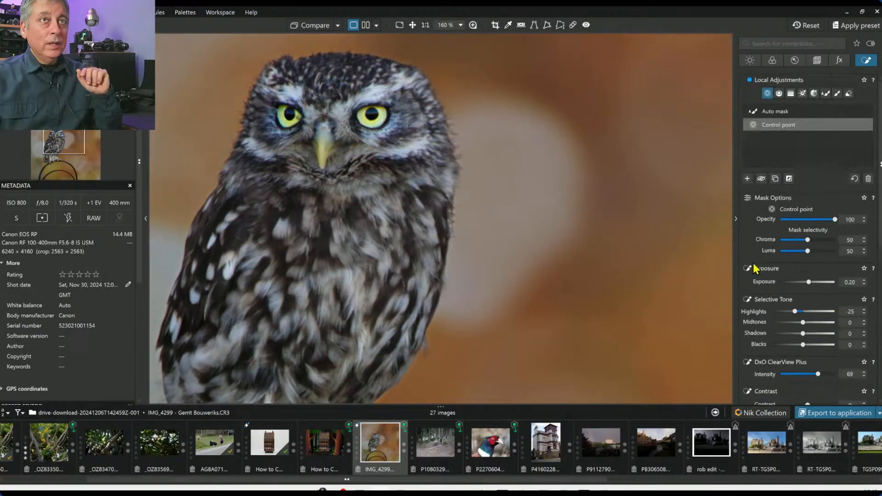
pyautogui.click(747, 179)
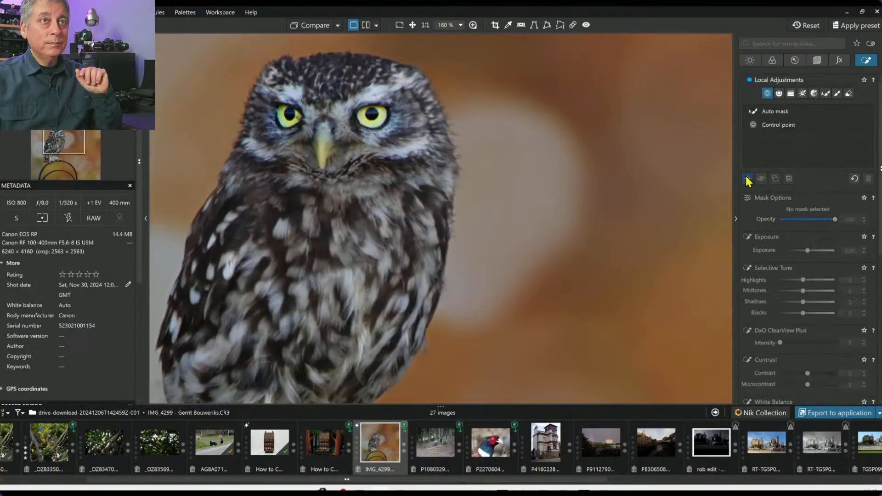
pyautogui.click(322, 146)
pyautogui.moveTo(807, 284); pyautogui.dragTo(812, 283)
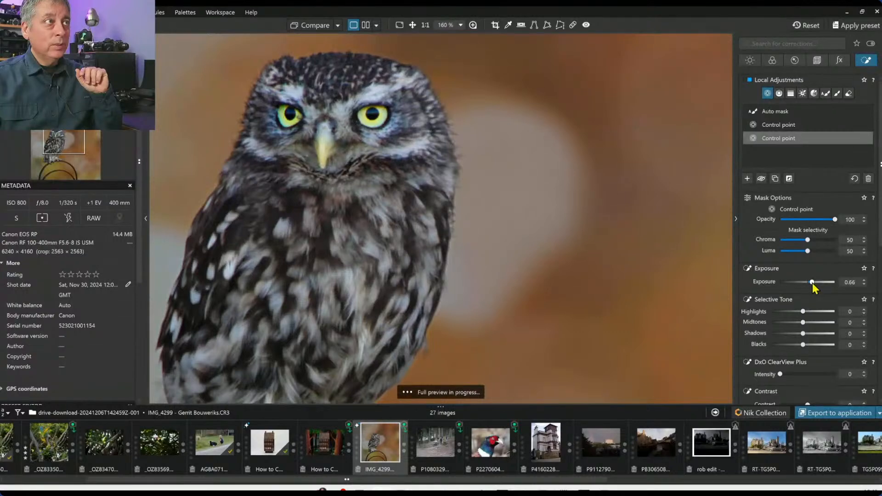
# Step: Set the beak mask's overall HSL saturation to 44 and deselect the mask to view the whole owl
pyautogui.scroll(-6, 784, 338)
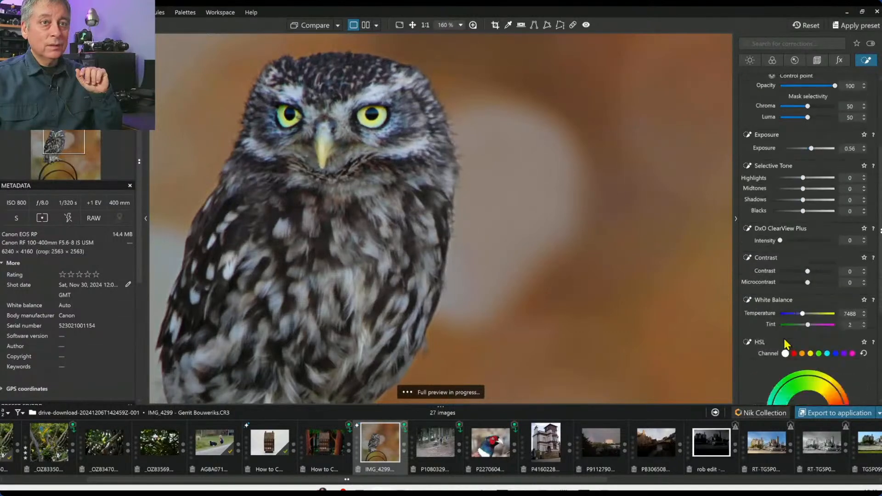
pyautogui.scroll(-1, 785, 348)
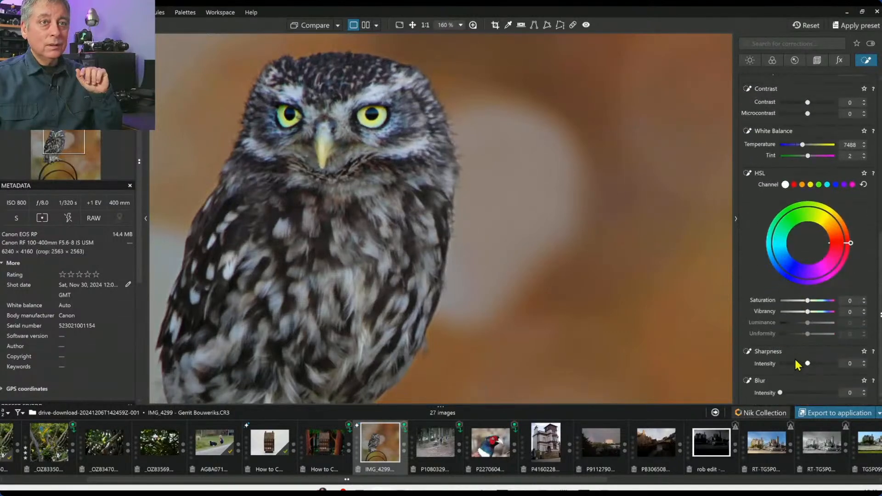
pyautogui.moveTo(808, 301); pyautogui.dragTo(820, 302)
pyautogui.scroll(-3, 602, 271)
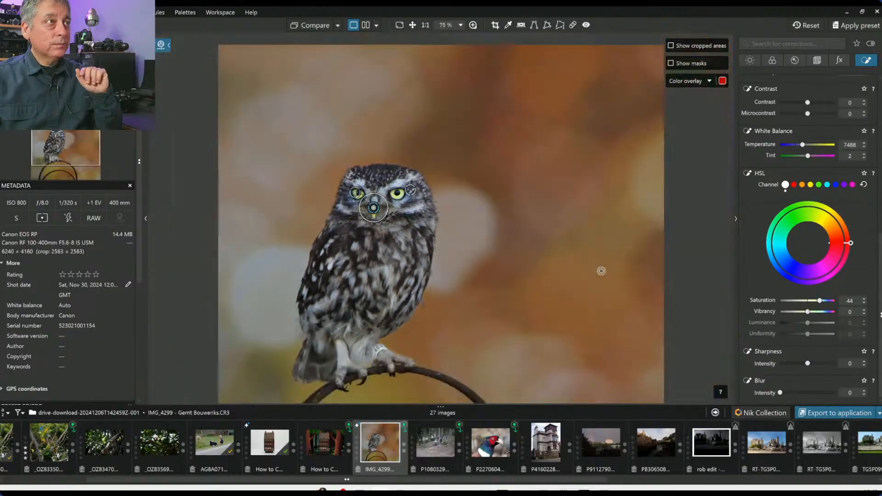
pyautogui.press('Escape')
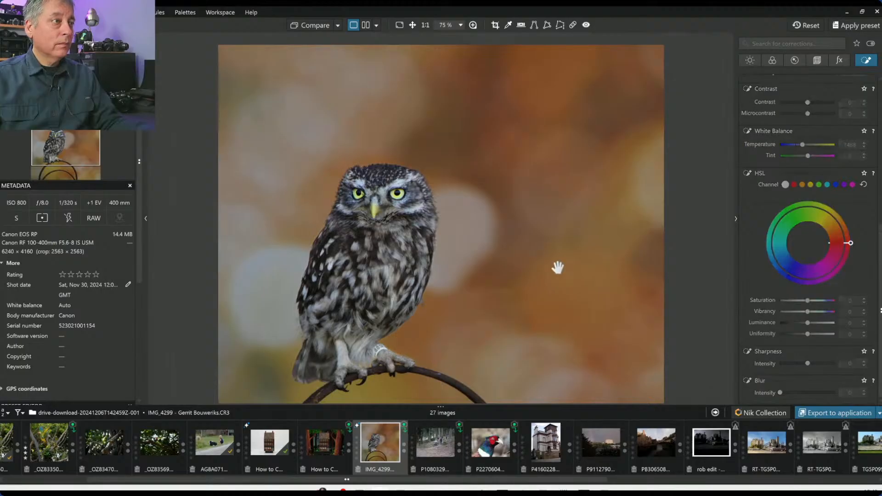
# Step: Add a mask with control points on both of the owl's legs and set its exposure to 0.12
pyautogui.scroll(5, 746, 215)
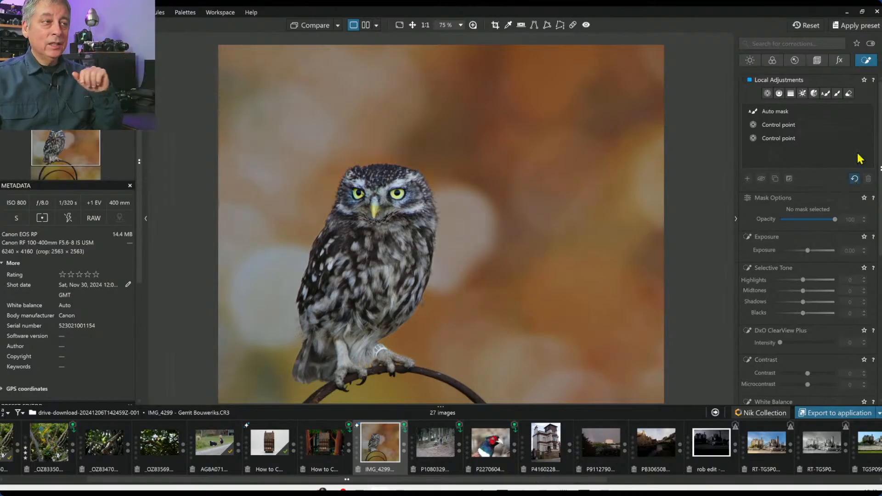
pyautogui.click(767, 93)
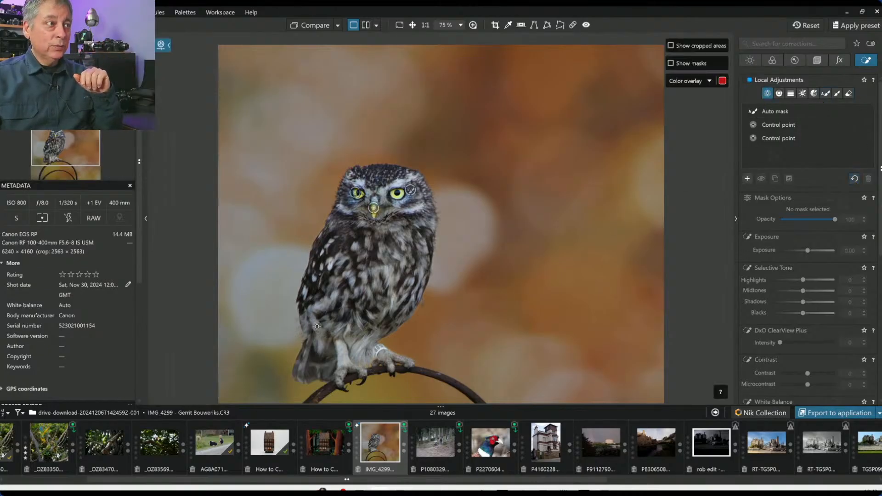
pyautogui.click(342, 356)
pyautogui.moveTo(351, 366); pyautogui.dragTo(386, 367)
pyautogui.click(388, 360)
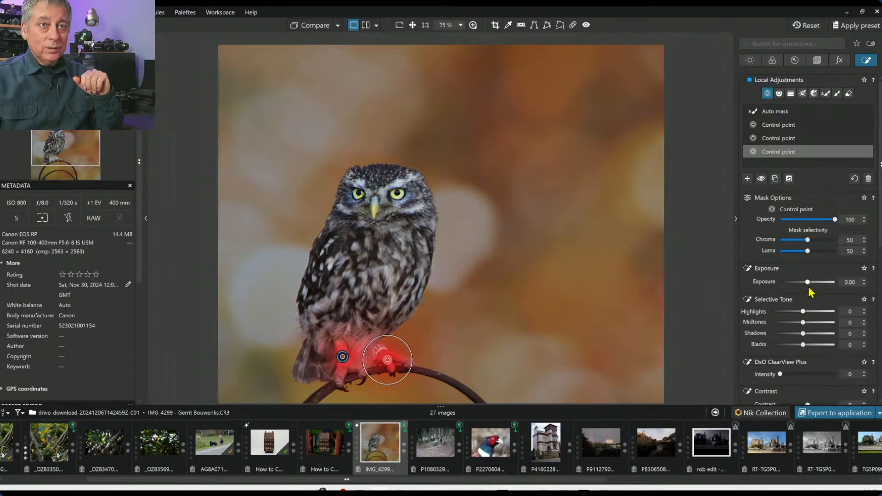
pyautogui.moveTo(807, 282); pyautogui.dragTo(811, 282)
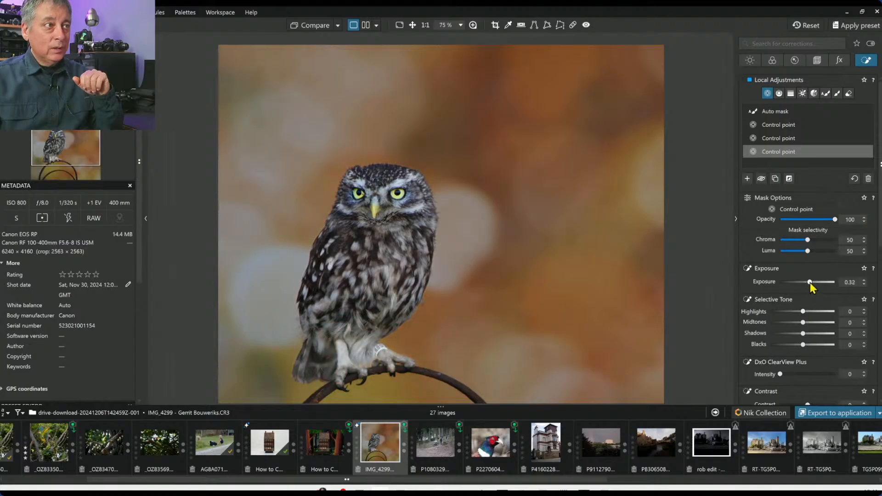
pyautogui.moveTo(808, 283); pyautogui.dragTo(809, 283)
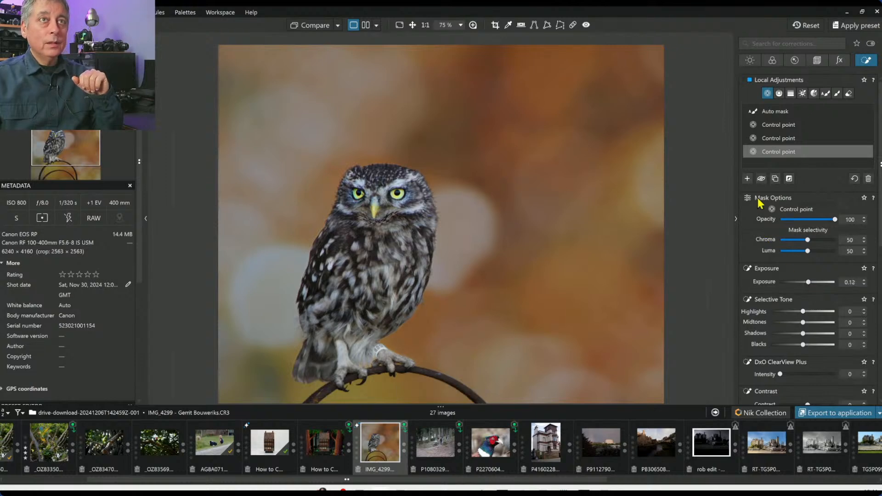
# Step: Create a new mask with enlarged control points on the owl's wing and tail feathers
pyautogui.click(748, 179)
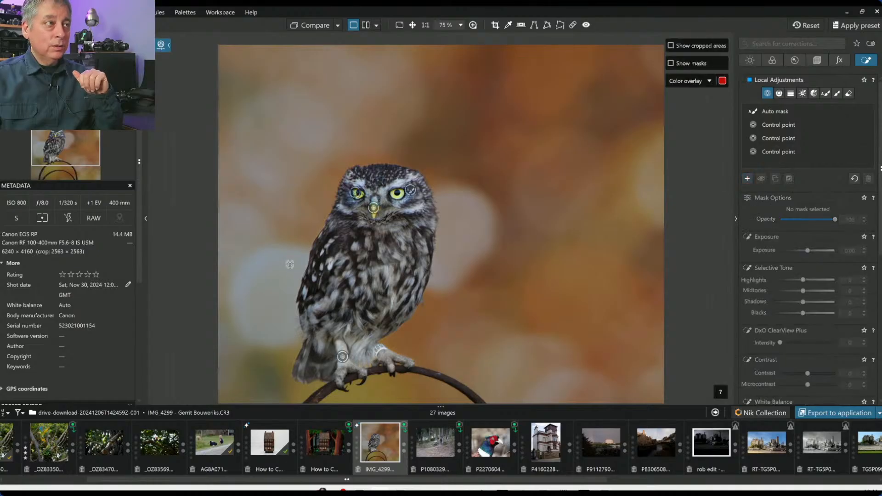
pyautogui.click(332, 288)
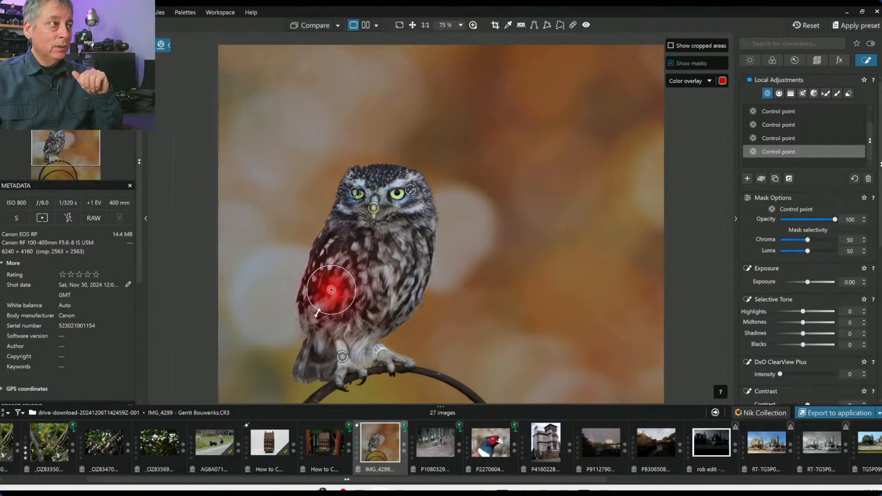
pyautogui.click(322, 351)
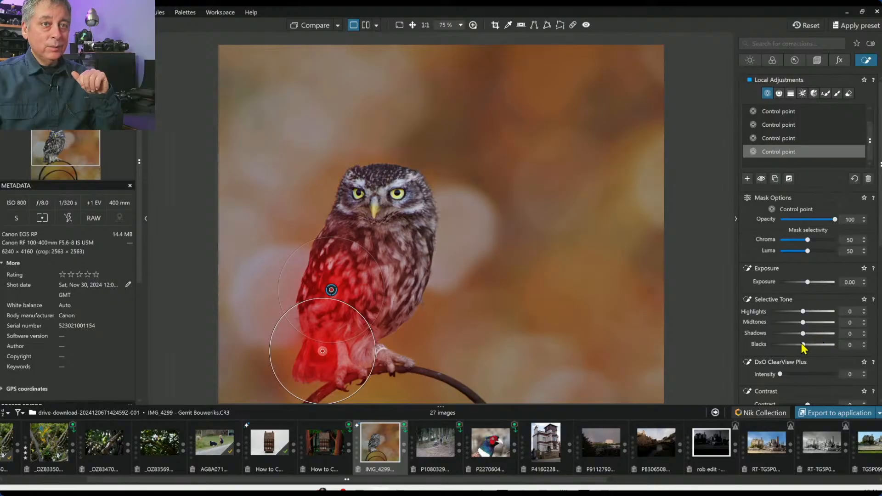
# Step: Darken the wing and tail mask with blacks -13, shadows -15 and exposure -0.12
pyautogui.moveTo(803, 344); pyautogui.dragTo(799, 345)
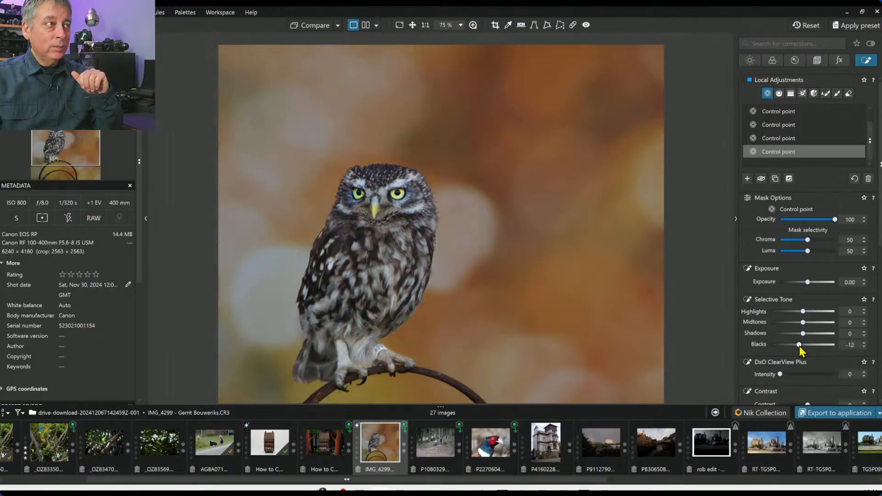
pyautogui.moveTo(802, 334); pyautogui.dragTo(800, 347)
pyautogui.moveTo(807, 282); pyautogui.dragTo(806, 283)
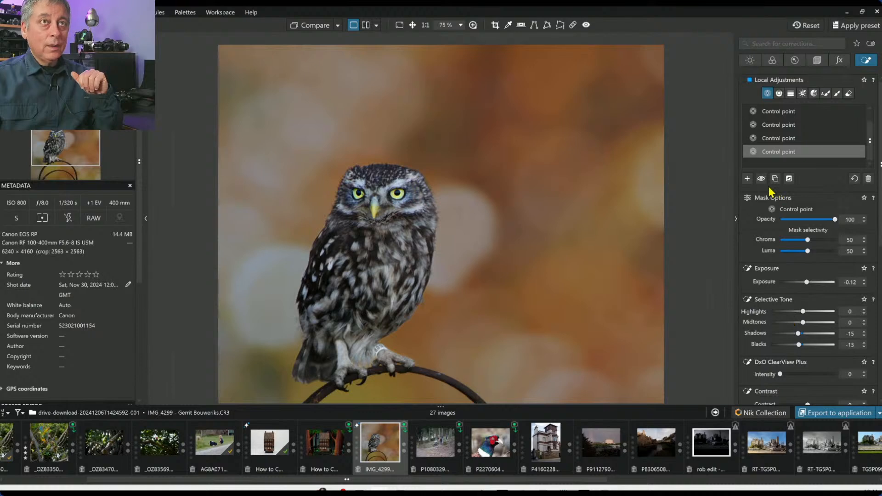
# Step: Create a new mask with control points on the owl's cheek and above its eye, and reduce their radius
pyautogui.click(747, 179)
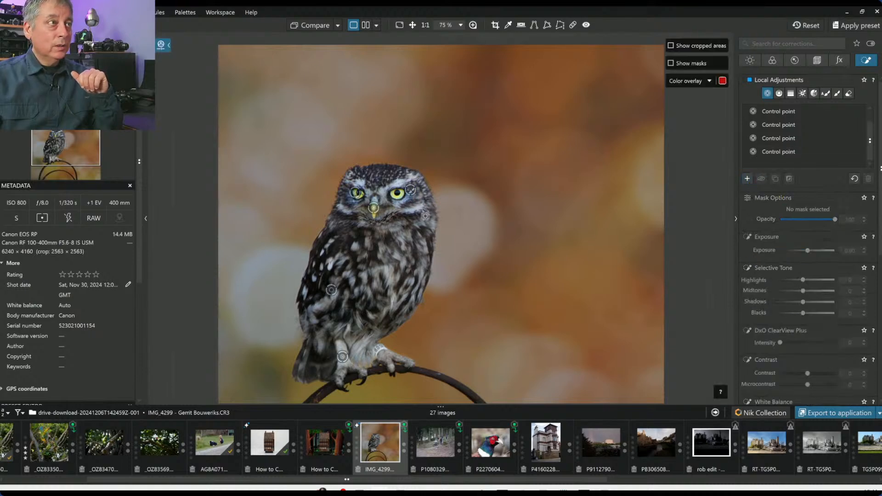
pyautogui.click(413, 214)
pyautogui.click(400, 178)
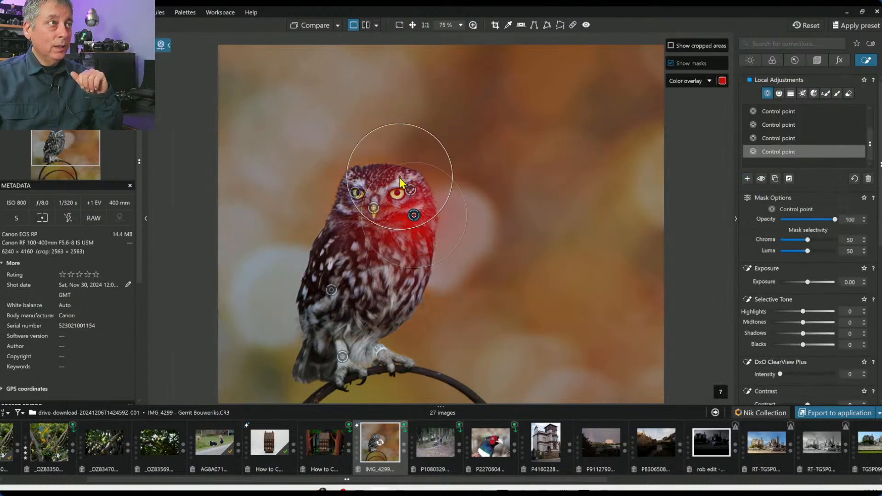
pyautogui.moveTo(435, 134); pyautogui.dragTo(424, 174)
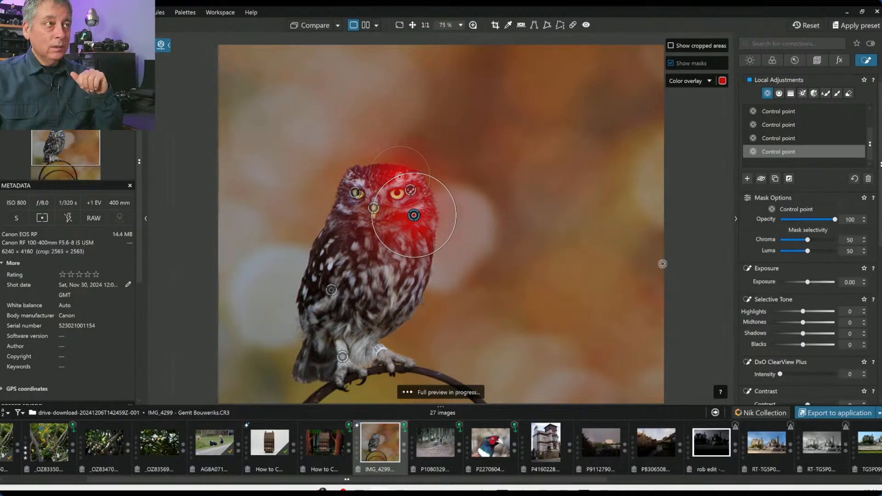
# Step: Brighten the face mask with exposure 0.49, highlights 26 and midtones 14
pyautogui.click(809, 283)
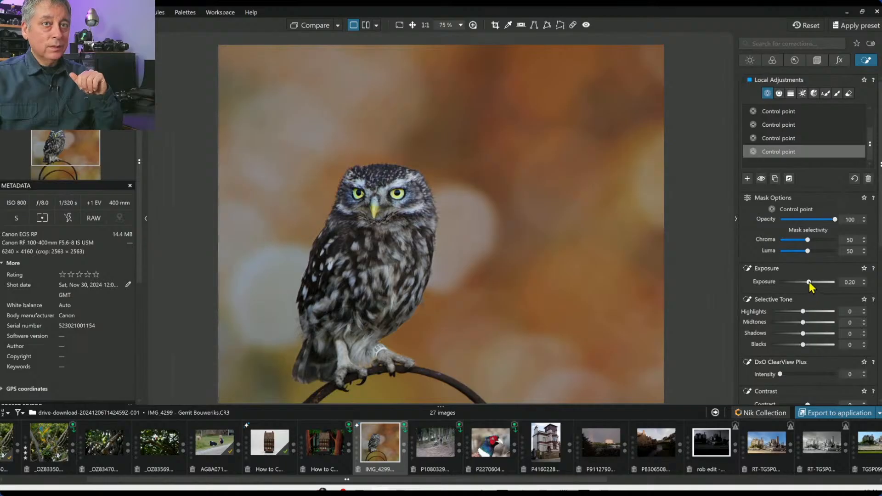
pyautogui.moveTo(808, 282); pyautogui.dragTo(810, 282)
pyautogui.moveTo(803, 312)
pyautogui.mouseDown()
pyautogui.moveTo(811, 311)
pyautogui.moveTo(807, 323)
pyautogui.mouseUp()
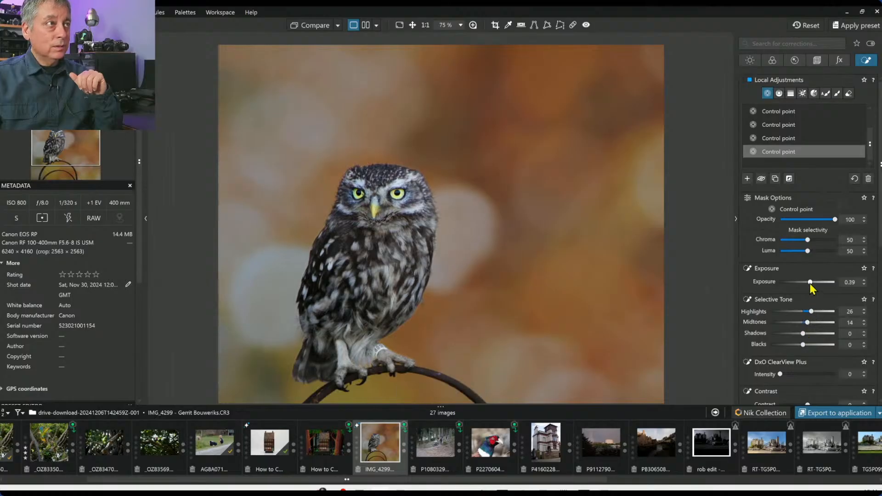
pyautogui.moveTo(462, 256)
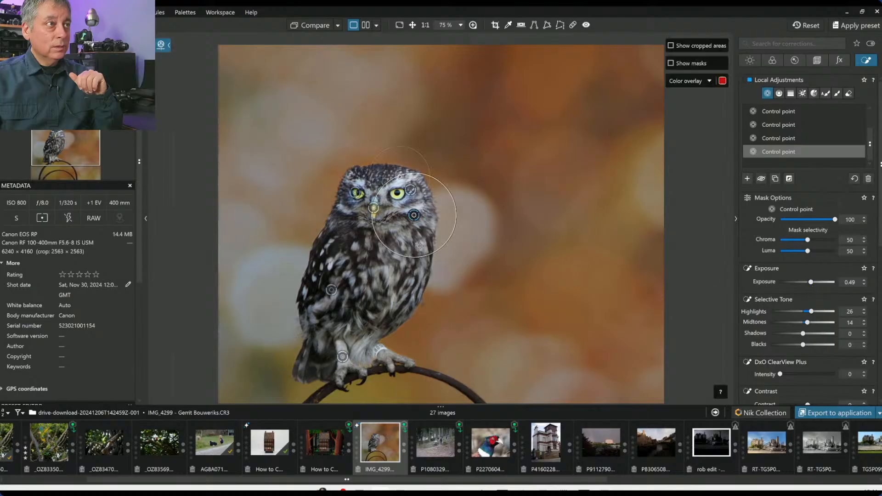
pyautogui.click(419, 245)
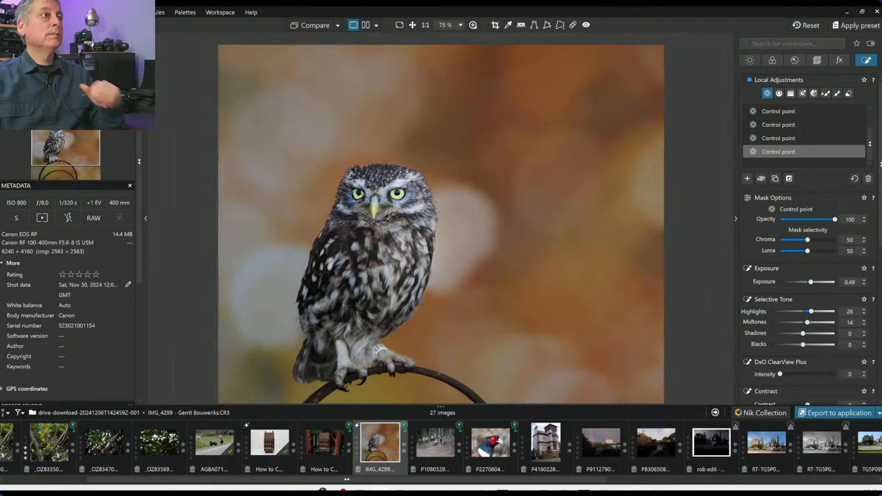
# Step: Set the face mask's microcontrast to 12
pyautogui.scroll(-3, 768, 323)
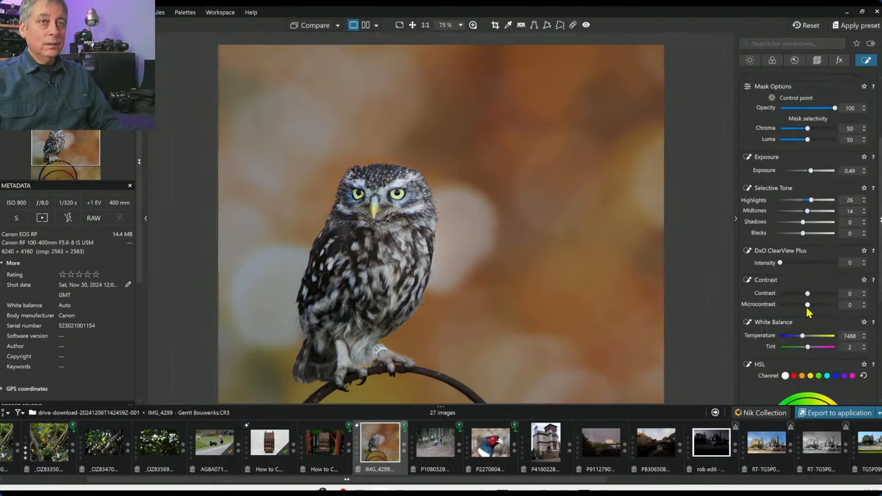
pyautogui.moveTo(806, 305); pyautogui.dragTo(811, 305)
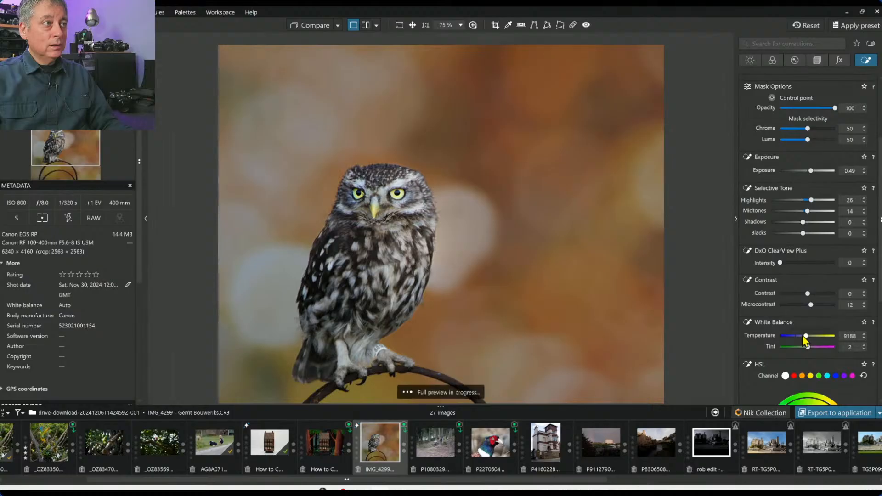
# Step: Select the wing and tail mask and cool its white balance temperature to 6988
pyautogui.scroll(5, 764, 266)
pyautogui.click(794, 139)
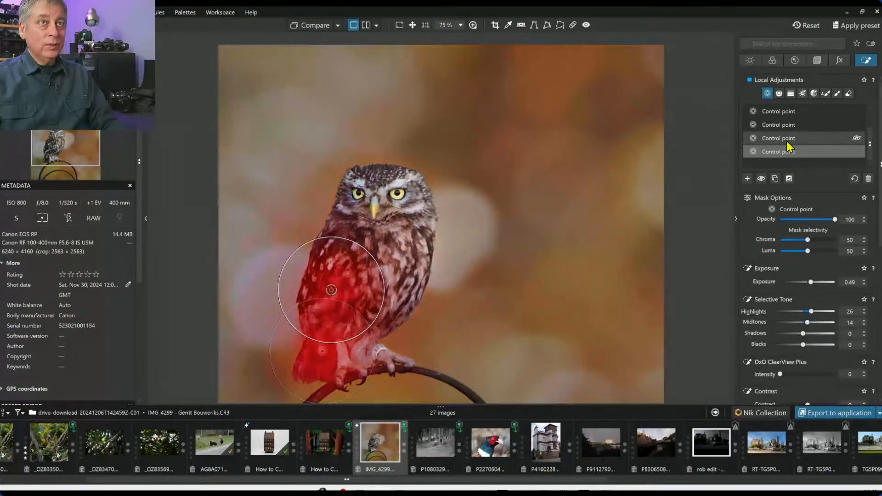
pyautogui.scroll(-3, 783, 342)
pyautogui.scroll(-1, 782, 342)
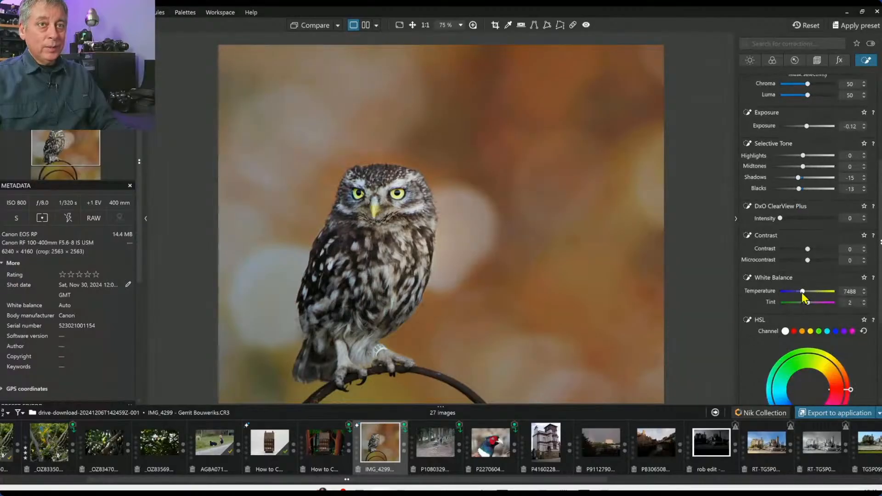
pyautogui.scroll(-2, 801, 292)
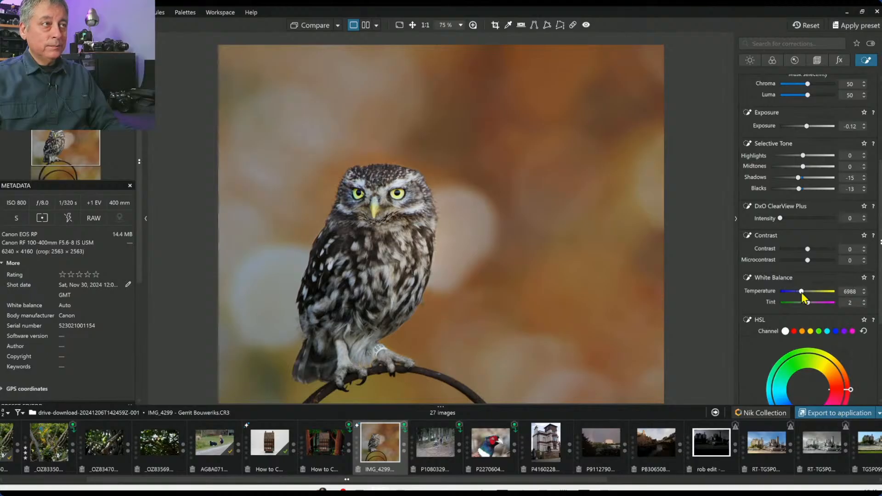
pyautogui.click(549, 228)
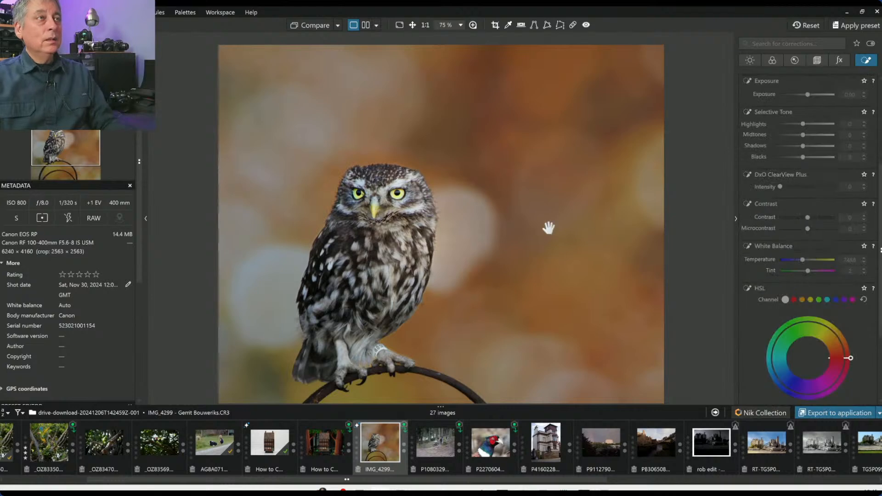
# Step: Add a control line over the photo's lower-left background, sampling beside the arch, with chroma selectivity 55 and luma selectivity 73
pyautogui.scroll(-1, 550, 229)
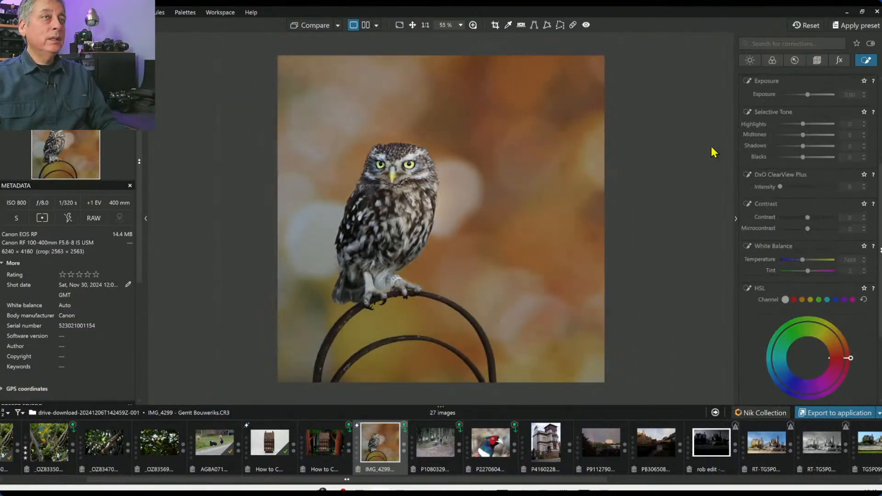
pyautogui.scroll(4, 807, 153)
pyautogui.click(781, 93)
pyautogui.moveTo(314, 323); pyautogui.dragTo(442, 209)
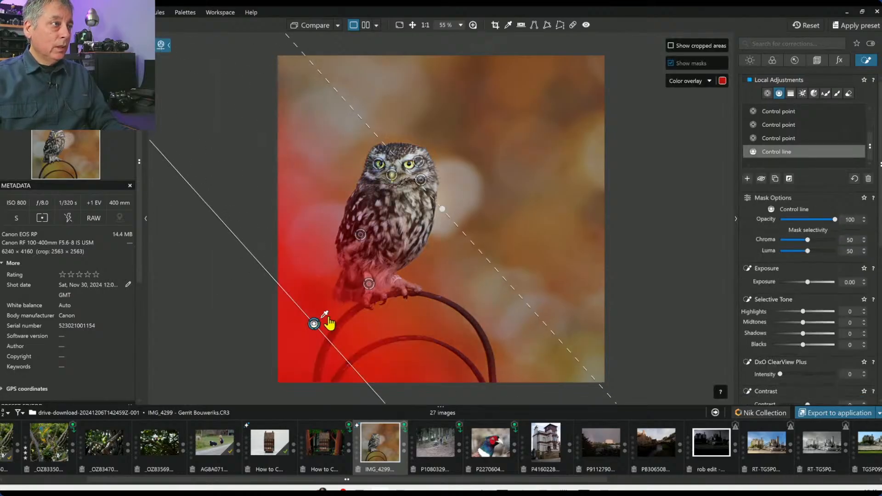
pyautogui.moveTo(326, 316); pyautogui.dragTo(297, 337)
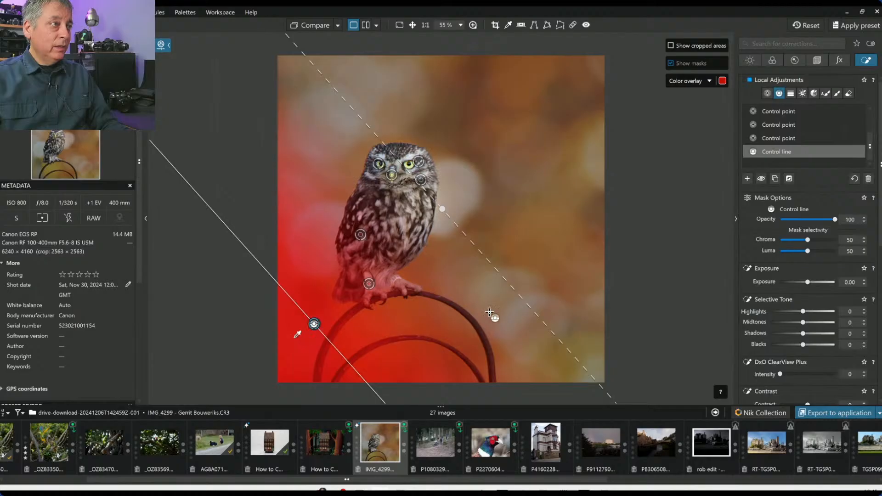
pyautogui.moveTo(808, 242); pyautogui.dragTo(820, 251)
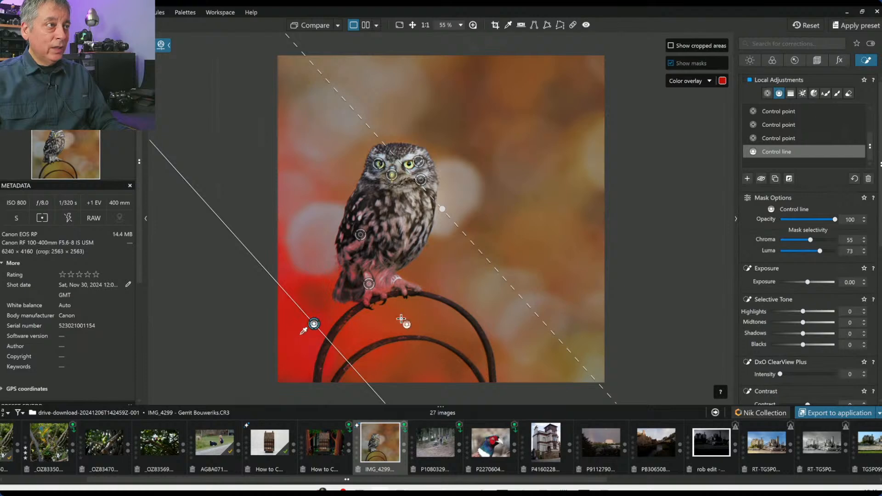
# Step: Darken the lower-left background mask with exposure -0.39 and cool its temperature to 7073
pyautogui.click(809, 283)
pyautogui.moveTo(809, 283); pyautogui.dragTo(806, 283)
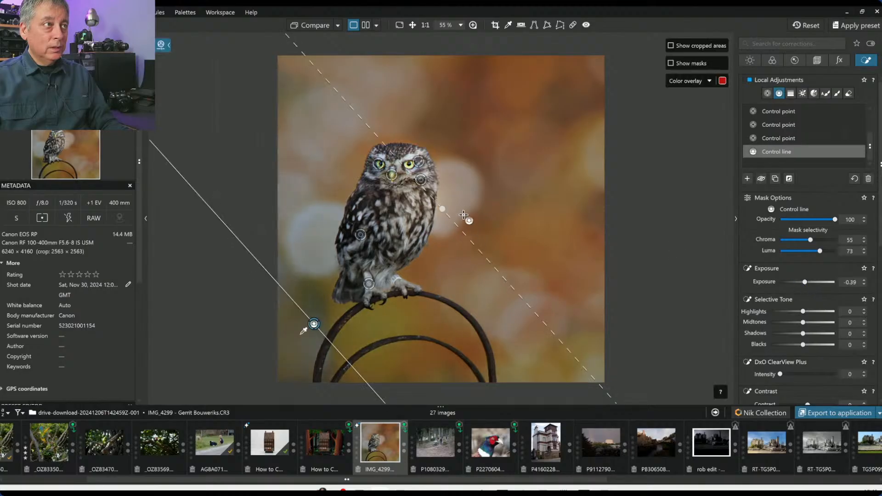
pyautogui.scroll(-10, 791, 359)
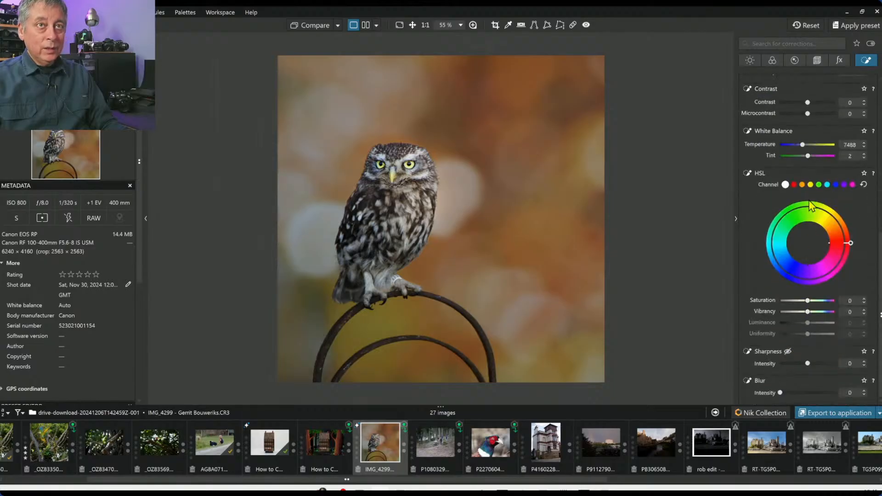
pyautogui.moveTo(802, 145); pyautogui.dragTo(801, 145)
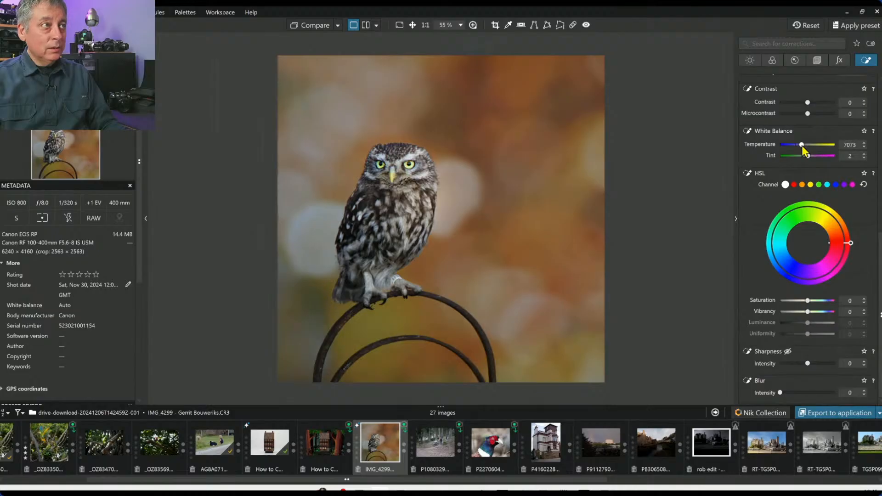
pyautogui.scroll(2, 689, 205)
pyautogui.scroll(-2, 693, 201)
# Step: Create a new control line mask fading from the photo's upper-right corner diagonally toward the owl
pyautogui.scroll(10, 779, 211)
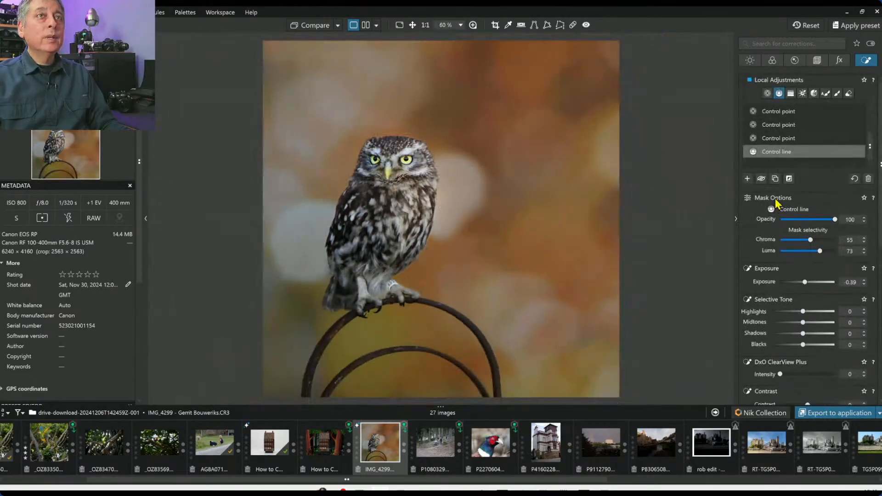
pyautogui.click(747, 178)
pyautogui.moveTo(518, 117); pyautogui.dragTo(363, 250)
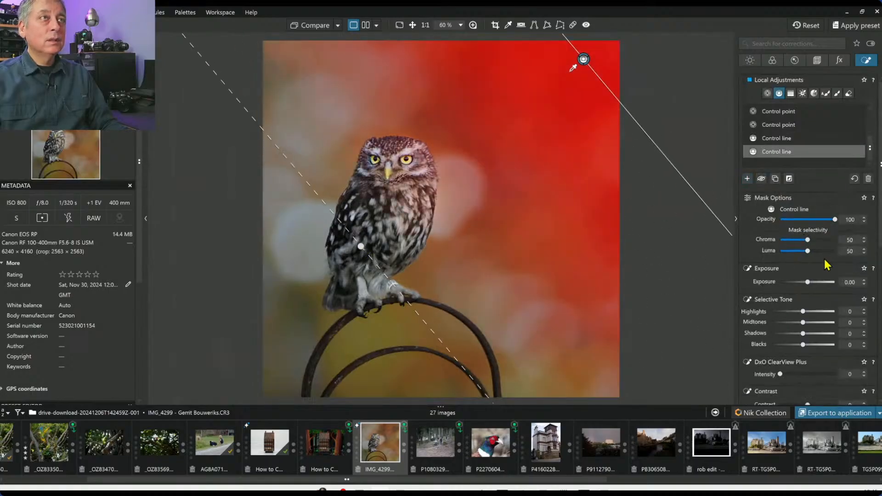
# Step: Brighten the upper-right background mask to exposure 0.89, set its blacks to -30, and deselect the mask
pyautogui.moveTo(807, 283); pyautogui.dragTo(810, 283)
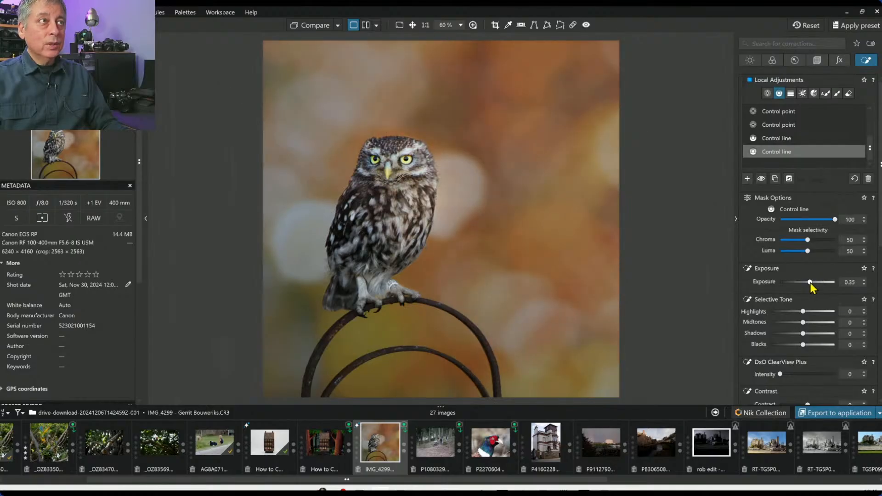
pyautogui.moveTo(811, 282); pyautogui.dragTo(812, 282)
pyautogui.moveTo(803, 345); pyautogui.dragTo(793, 346)
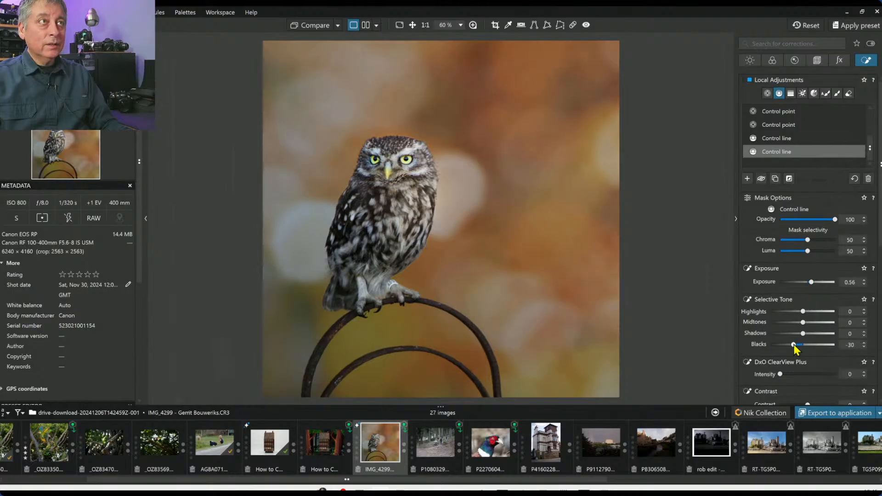
pyautogui.moveTo(813, 283); pyautogui.dragTo(814, 282)
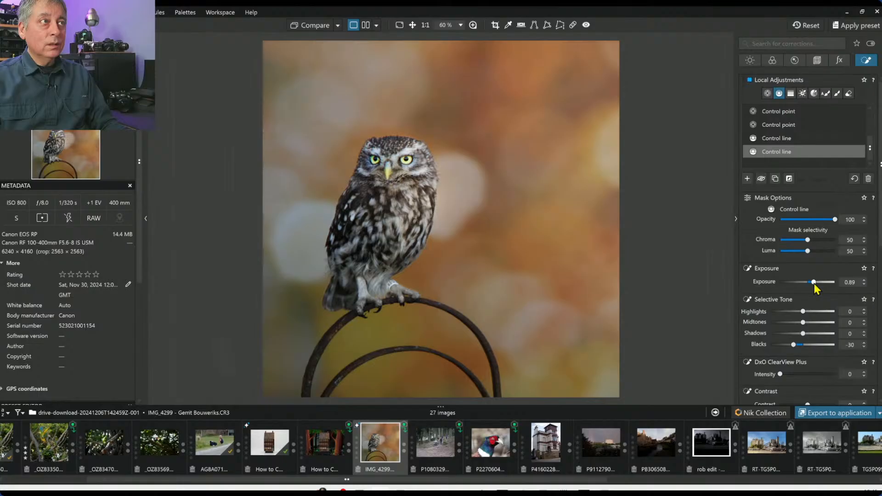
pyautogui.press('Escape')
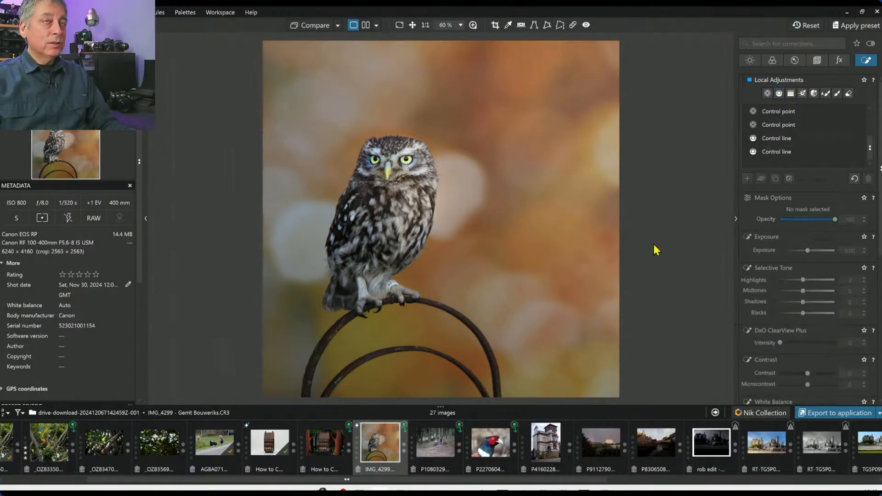
# Step: Export the owl photo to disk as a full-size JPEG at quality 95 in the original image folder
pyautogui.click(878, 414)
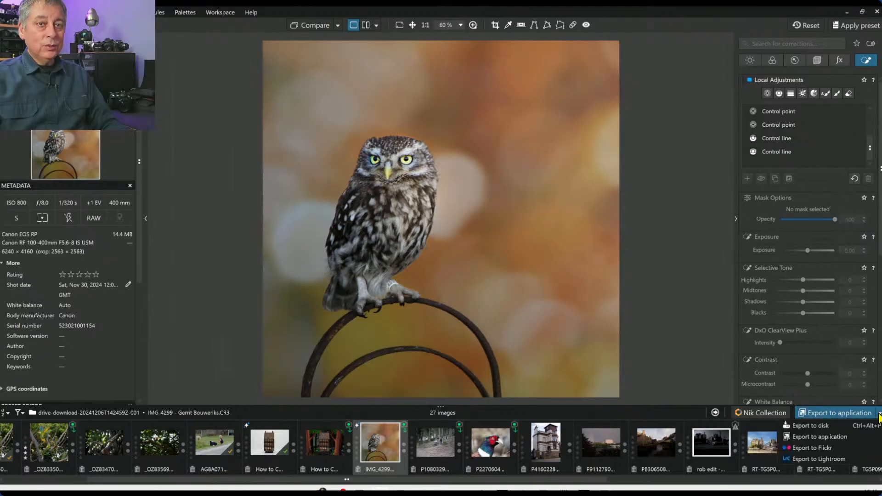
pyautogui.click(814, 427)
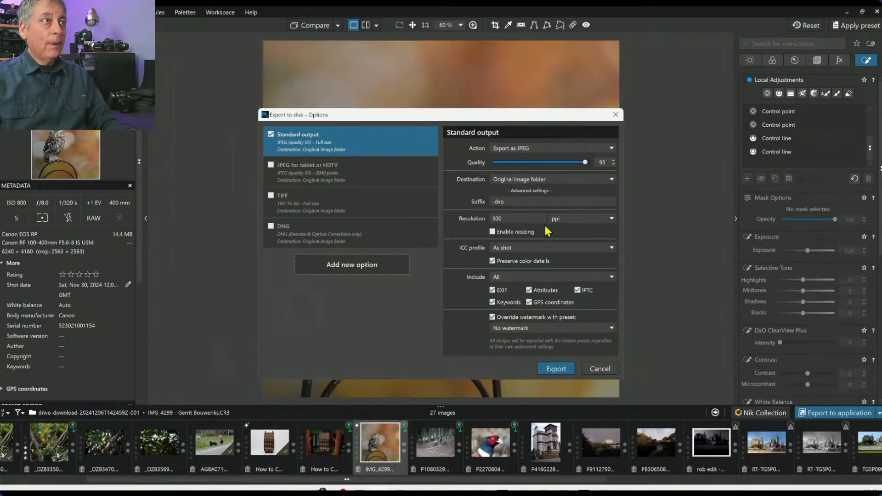
pyautogui.click(570, 367)
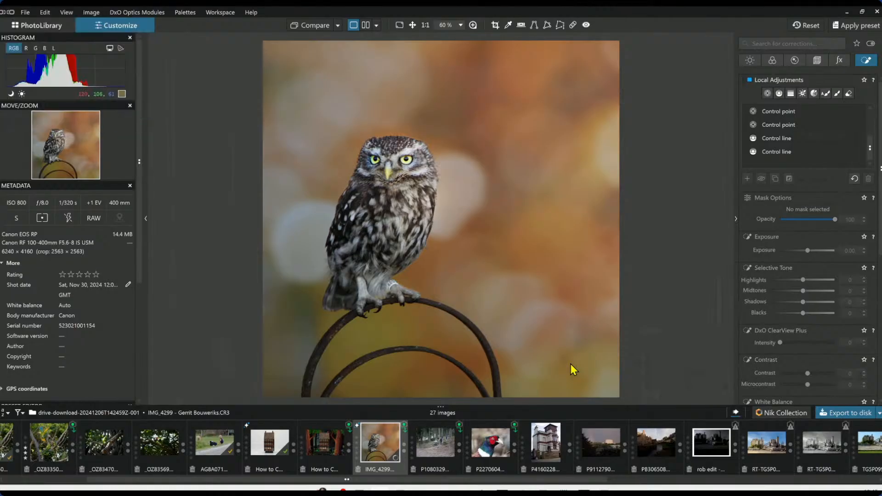
# Step: Hide the palettes, reset all the owl's corrections, and show the RAW side by side with the exported JPEG
pyautogui.press('Tab')
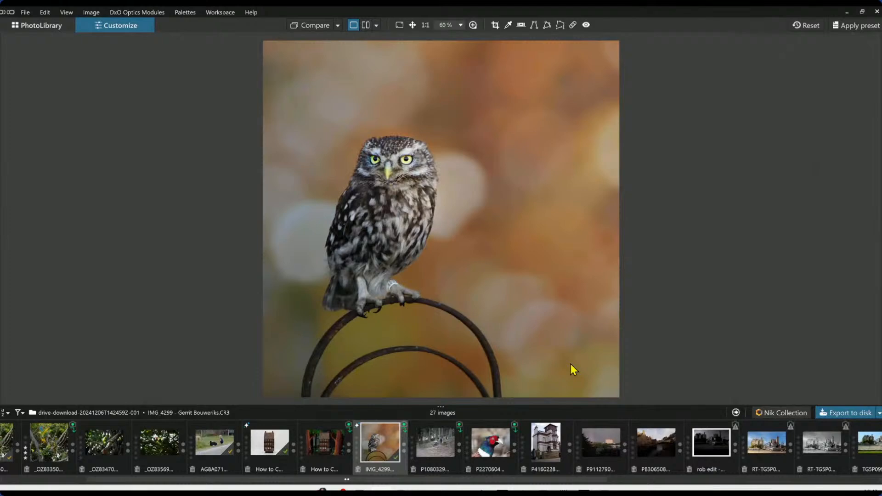
pyautogui.click(807, 28)
pyautogui.click(366, 26)
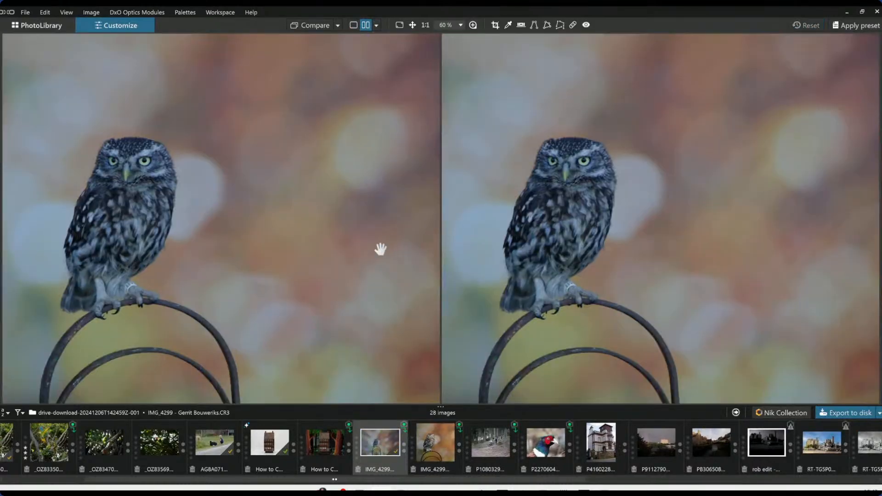
pyautogui.click(338, 26)
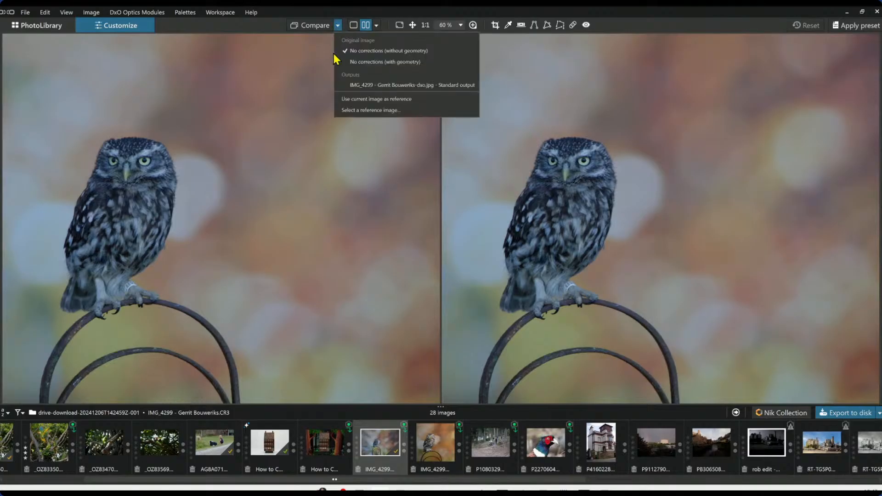
pyautogui.click(349, 84)
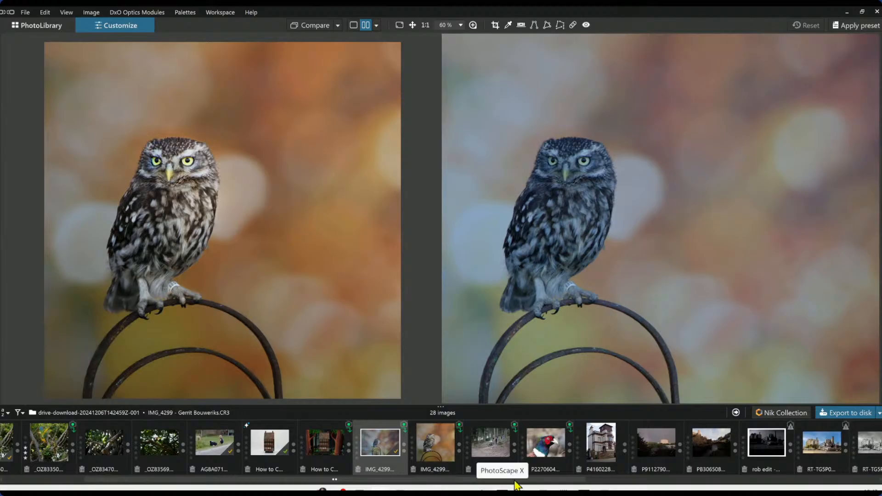
# Step: Examine the owl's face up close in both versions, and return to the single-image view with palettes and edits restored
pyautogui.scroll(-3, 597, 311)
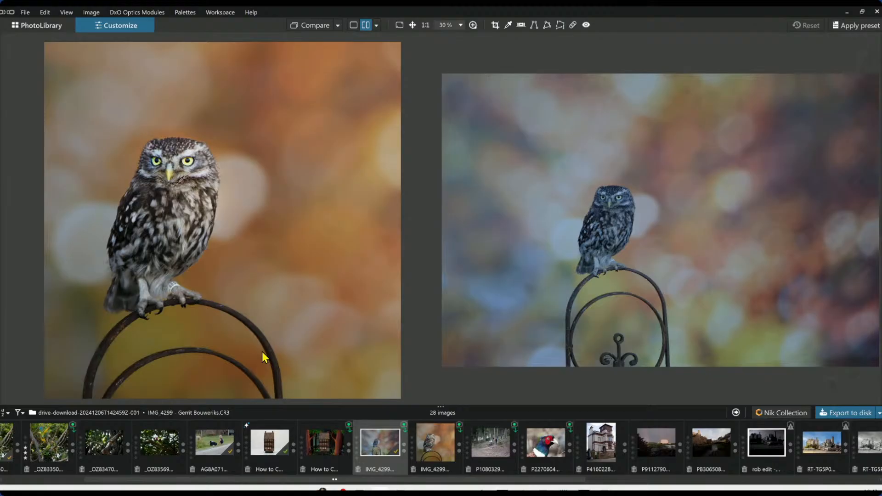
pyautogui.click(166, 174)
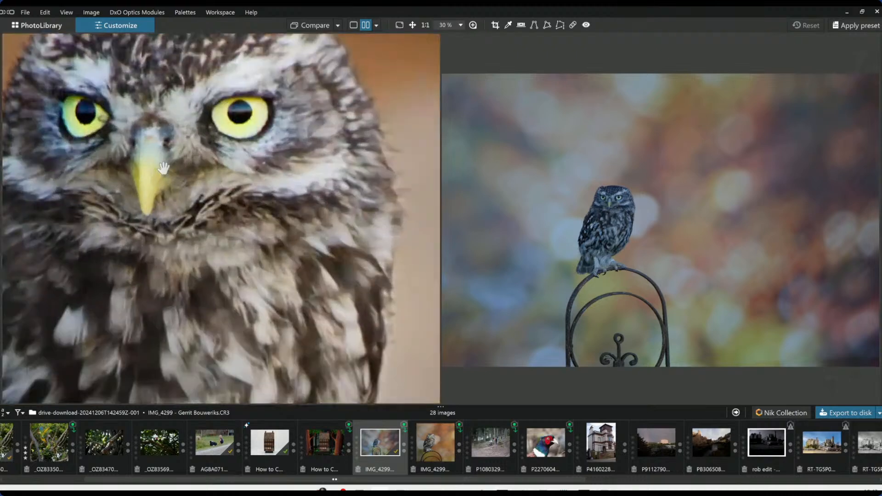
pyautogui.moveTo(232, 198); pyautogui.dragTo(289, 258)
pyautogui.scroll(-1, 290, 257)
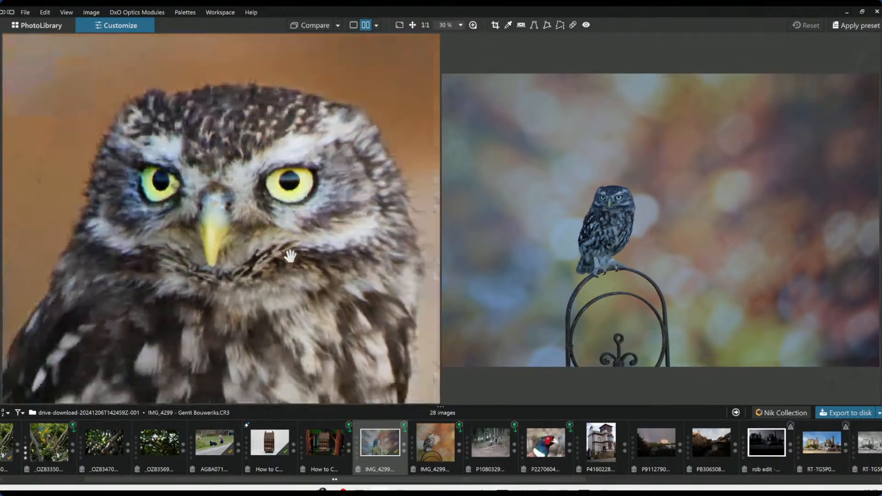
pyautogui.scroll(5, 627, 227)
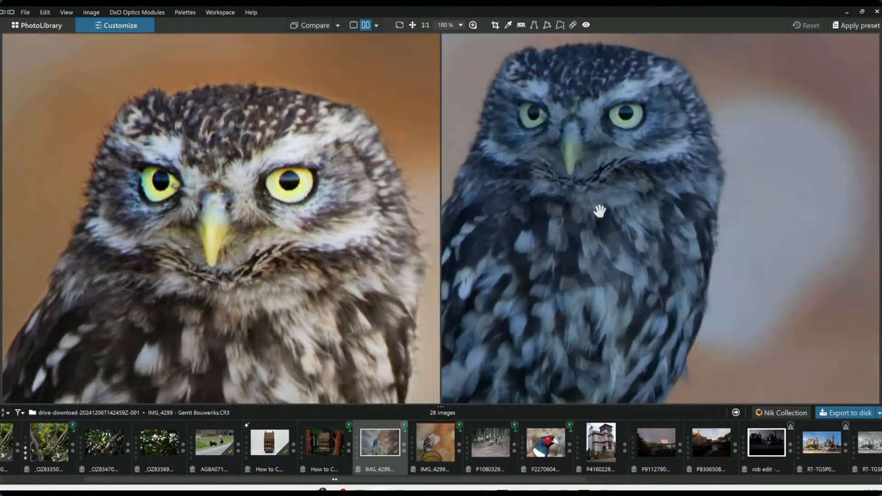
pyautogui.moveTo(596, 208); pyautogui.dragTo(685, 317)
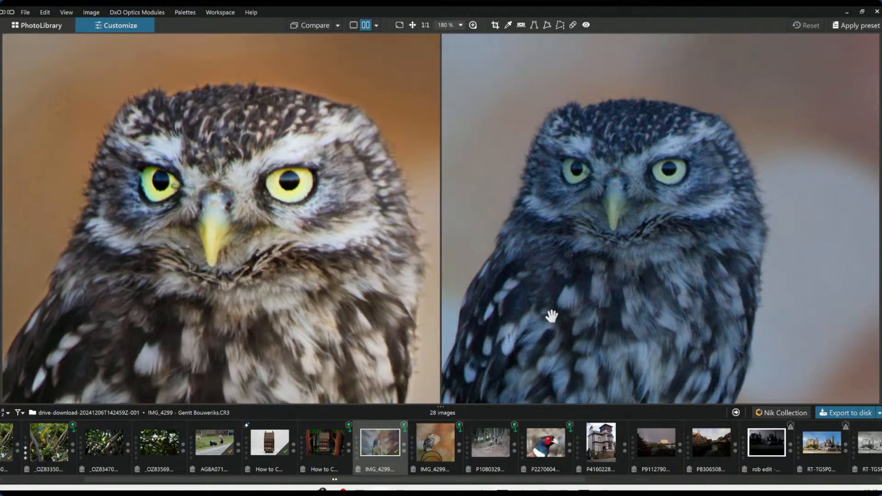
pyautogui.scroll(4, 554, 316)
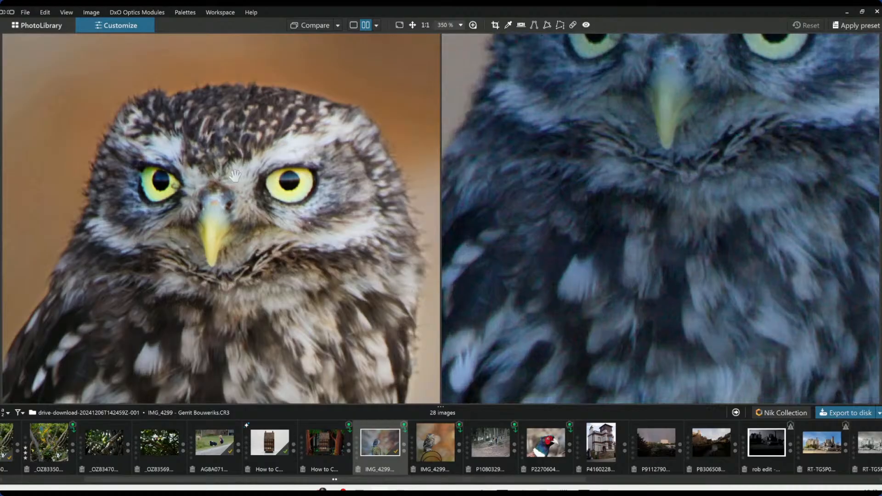
pyautogui.scroll(-6, 543, 242)
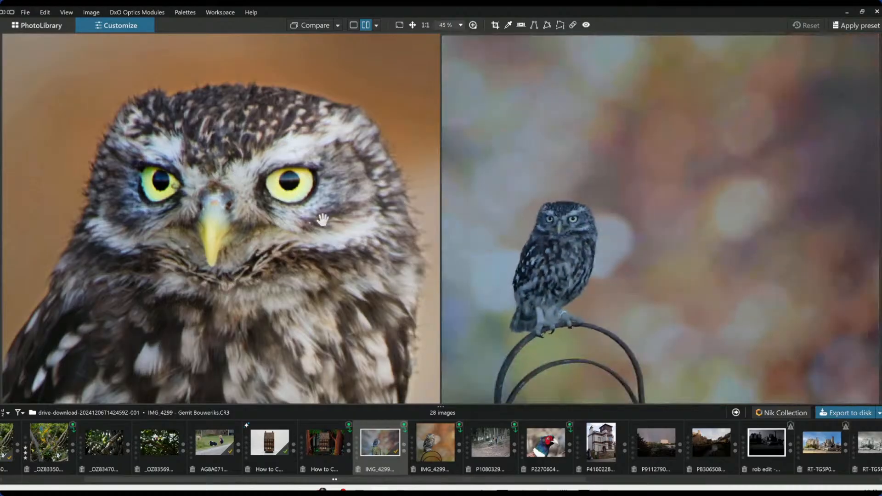
pyautogui.scroll(-4, 321, 219)
pyautogui.scroll(-1, 321, 220)
pyautogui.press('Tab')
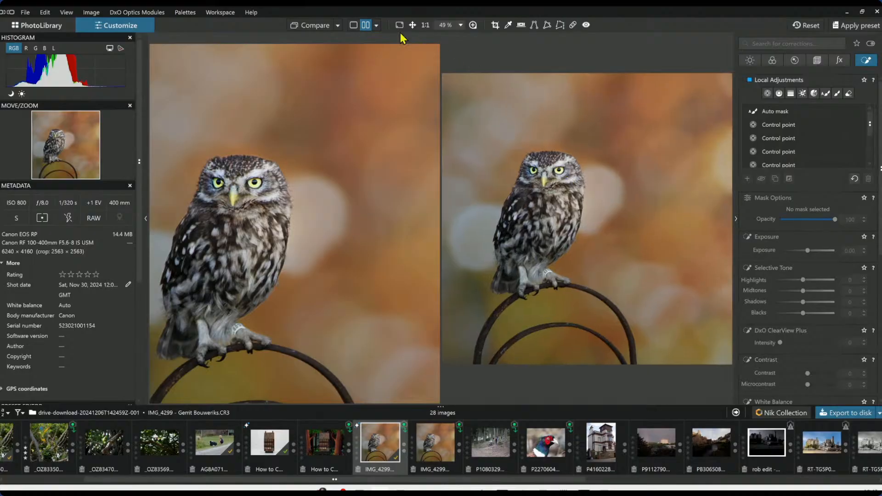
pyautogui.click(353, 25)
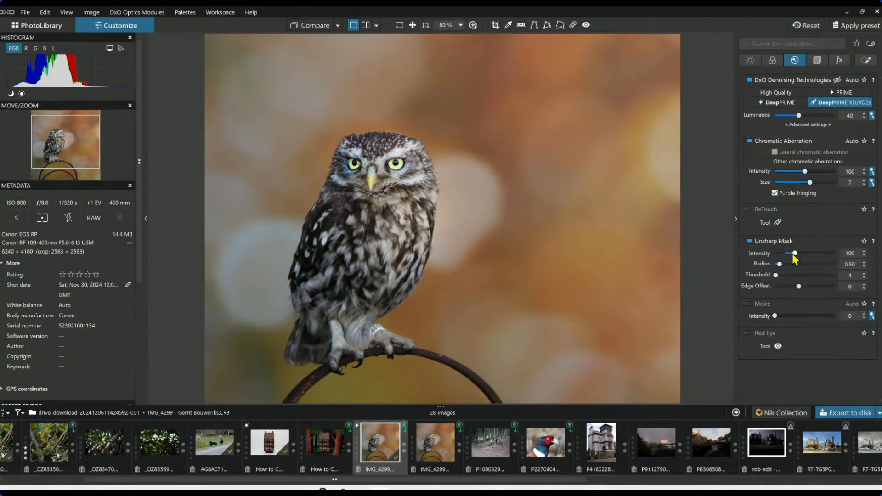
# Step: Strengthen the owl's Unsharp Mask to intensity 218 and radius 1.38, checking the face up close
pyautogui.moveTo(793, 254); pyautogui.dragTo(807, 253)
pyautogui.scroll(5, 388, 174)
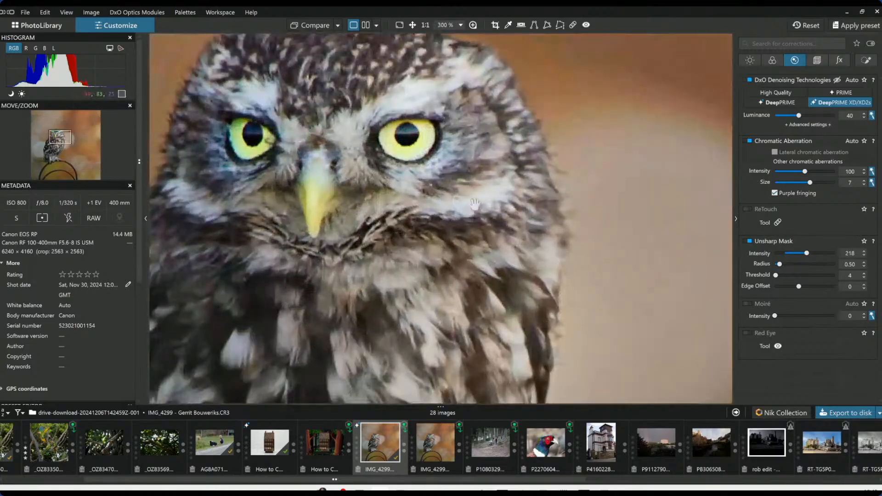
pyautogui.moveTo(780, 264); pyautogui.dragTo(790, 265)
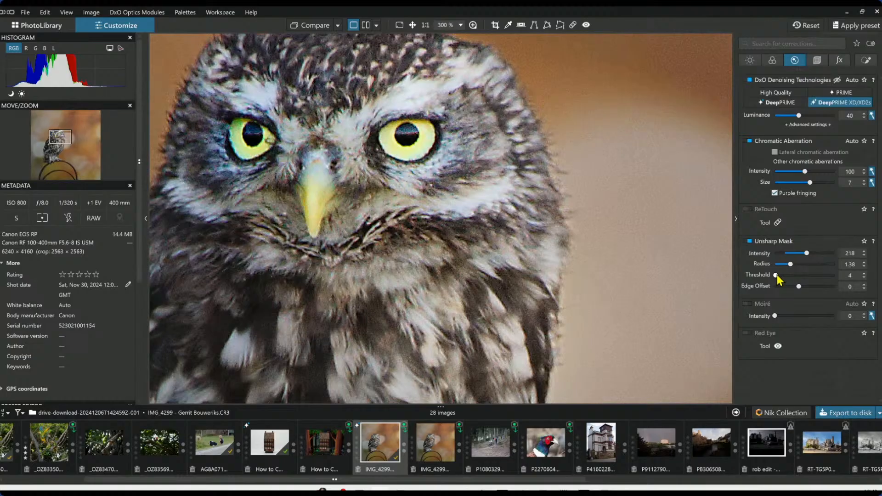
# Step: Set the owl's Unsharp Mask to threshold 14 and radius 1.48, and export the JPEG at quality 95, overwriting the earlier one
pyautogui.moveTo(776, 275); pyautogui.dragTo(779, 276)
pyautogui.click(841, 415)
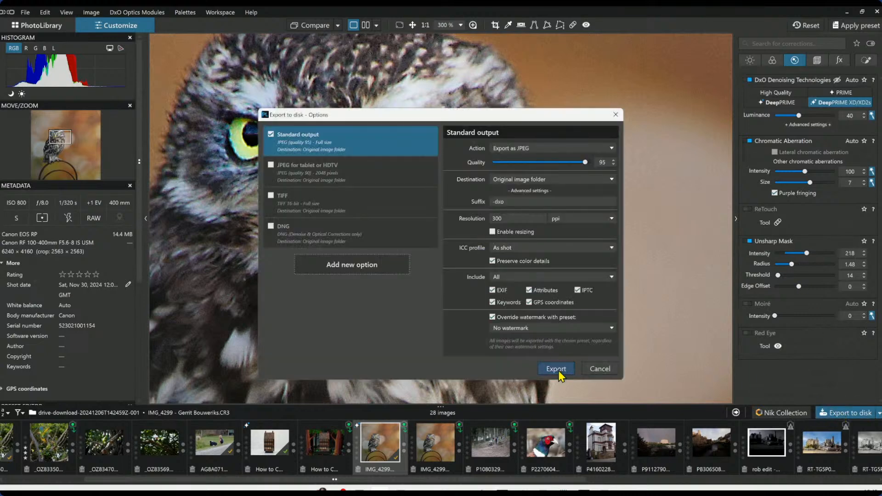
pyautogui.click(557, 370)
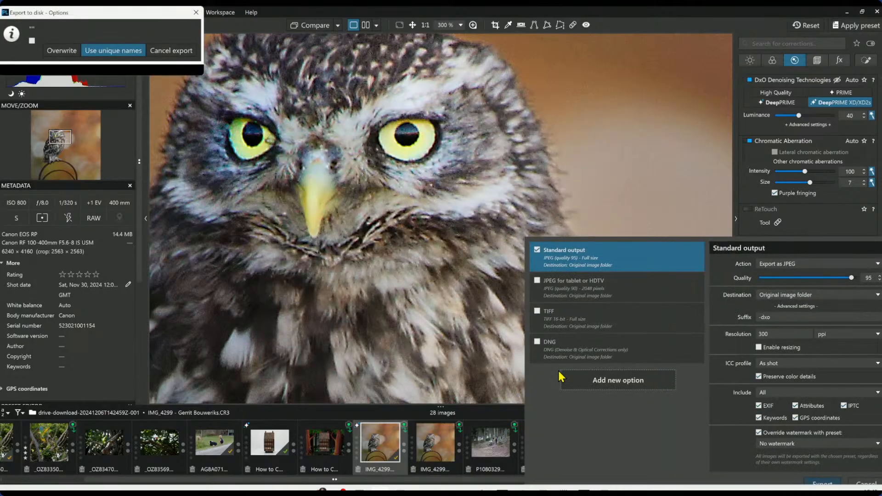
pyautogui.click(52, 63)
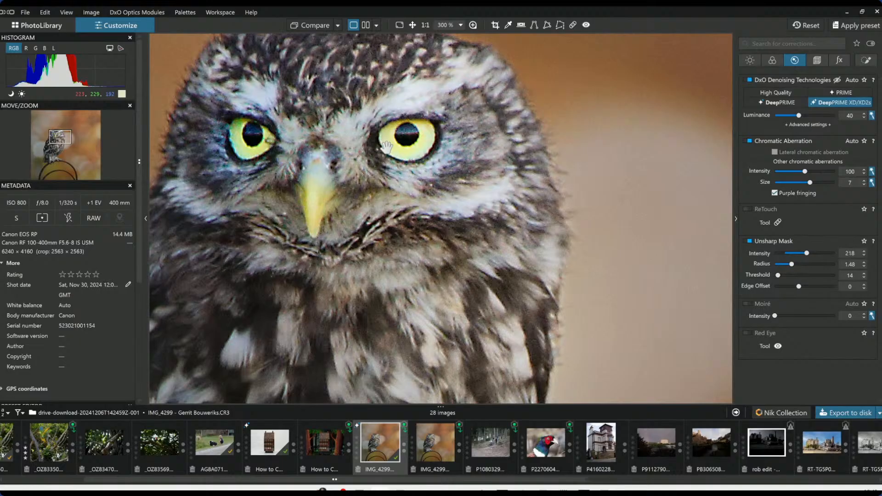
# Step: Compare the reference and edited owl side by side at close-up and wider magnifications, and return to the single-image view
pyautogui.click(366, 25)
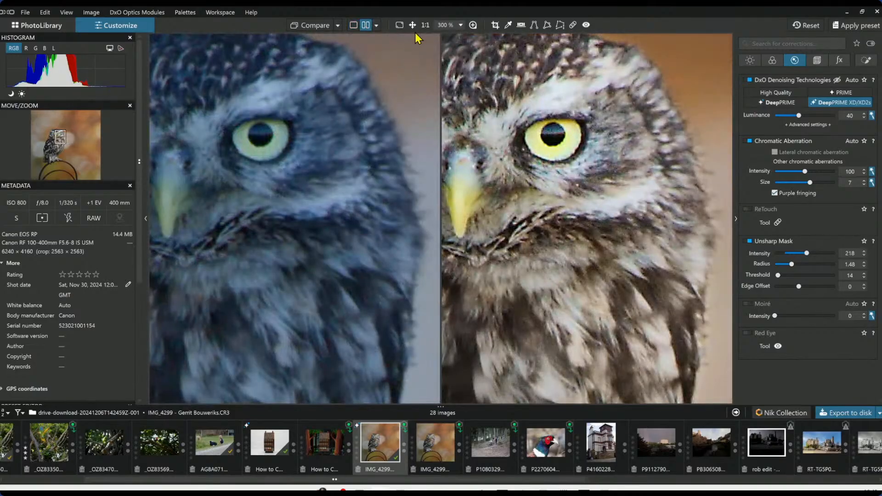
pyautogui.scroll(-2, 551, 231)
pyautogui.scroll(4, 552, 231)
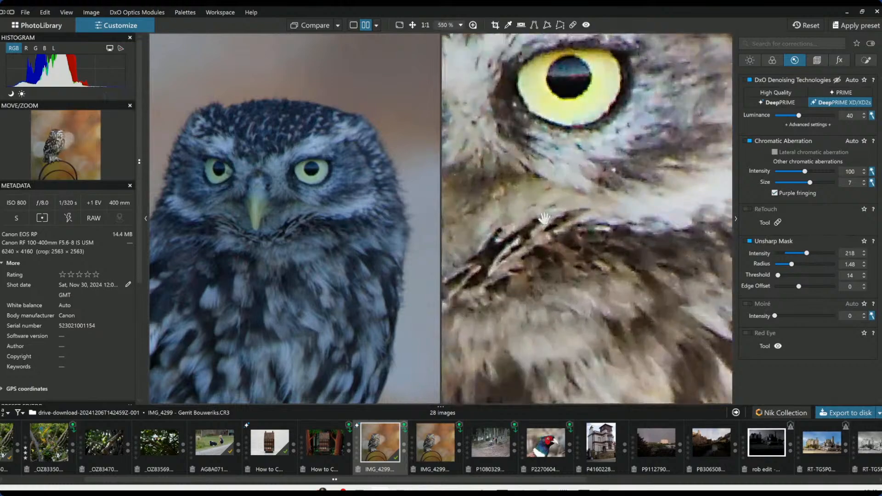
pyautogui.scroll(-3, 544, 219)
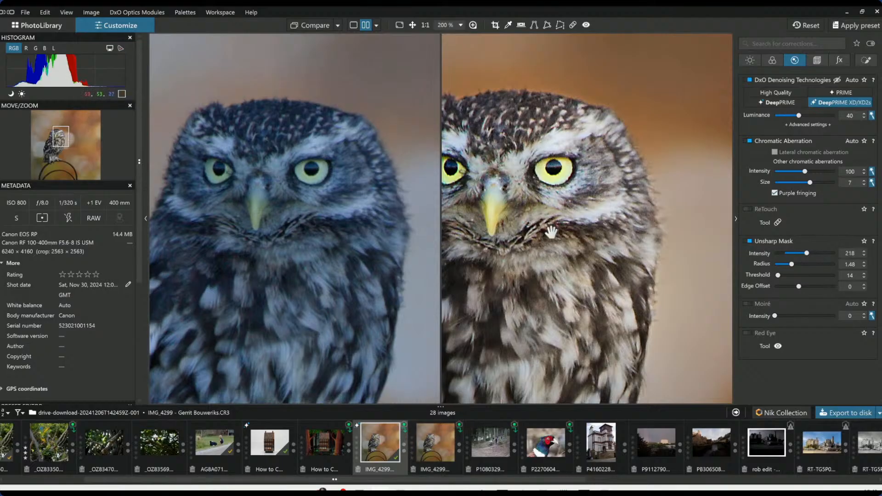
pyautogui.scroll(-1, 551, 232)
pyautogui.scroll(-2, 504, 229)
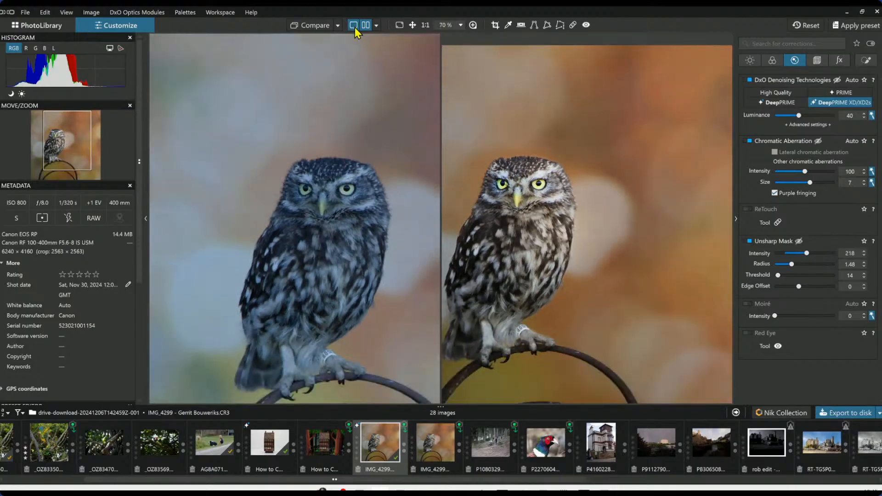
pyautogui.click(355, 26)
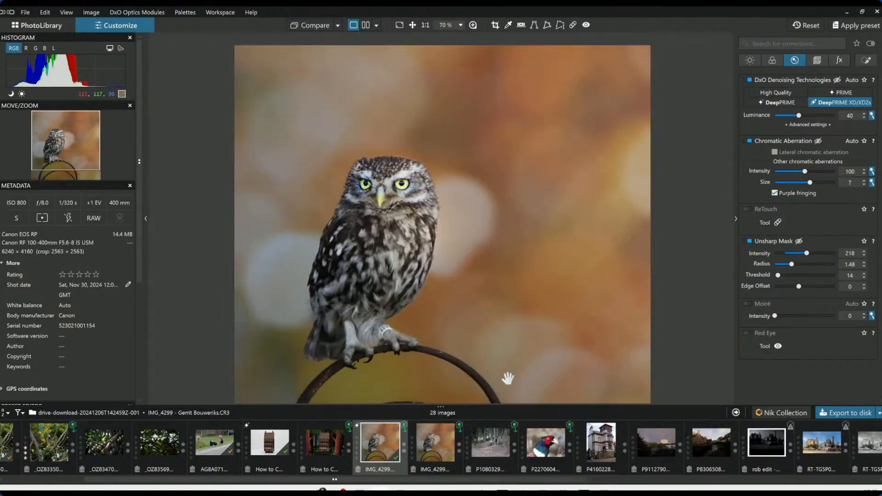
# Step: Download and install the DxO Optics Module for the Canon EOS RP + Canon RF 100-400mm F5.6-8 IS USM
pyautogui.click(403, 426)
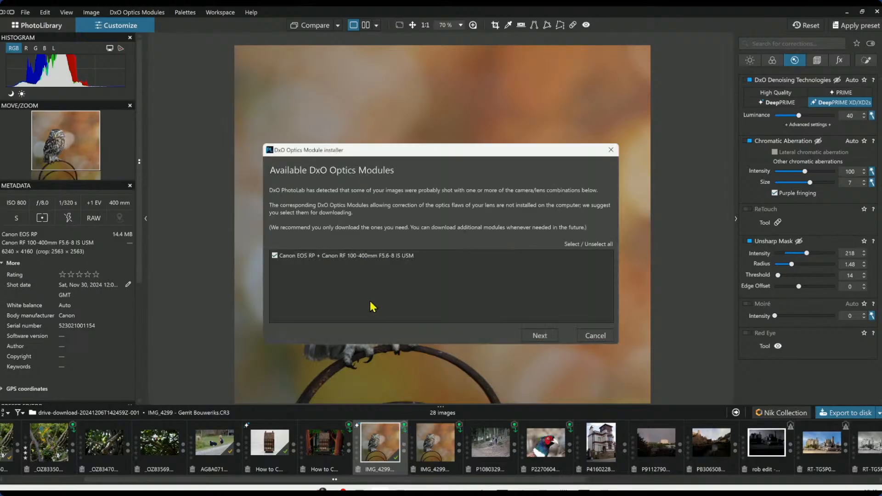
pyautogui.click(534, 335)
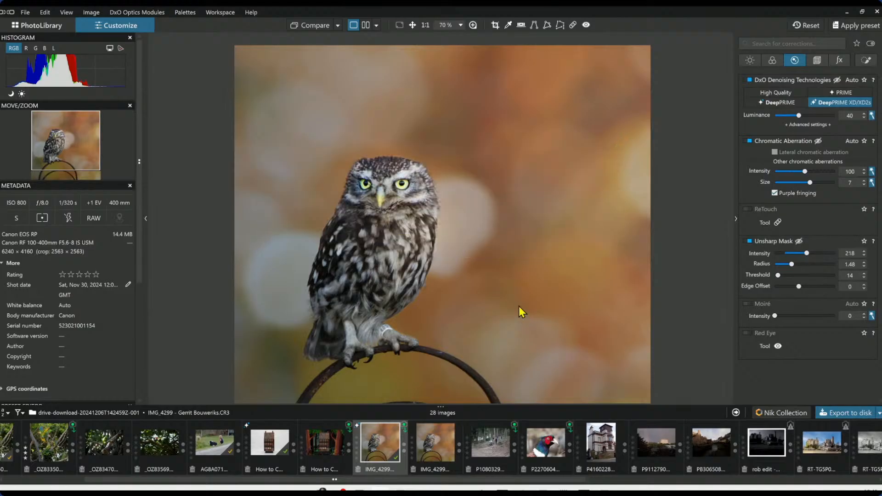
pyautogui.press('Return')
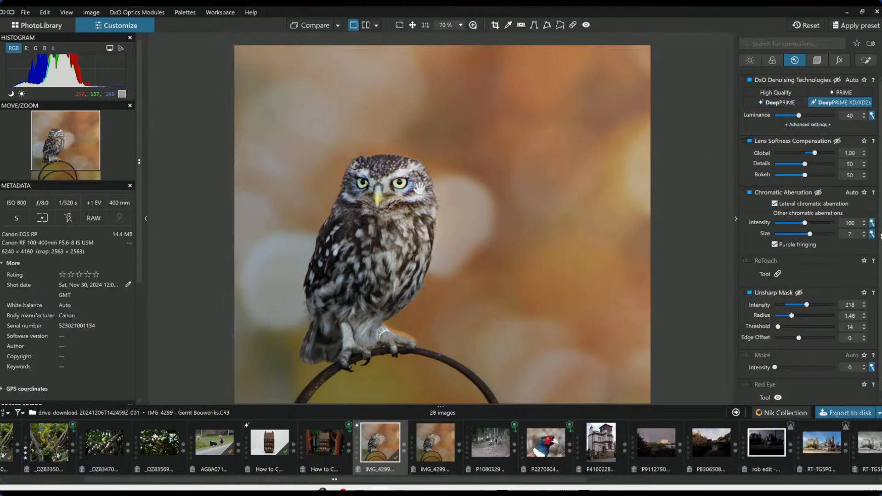
# Step: Turn off the owl's Unsharp Mask correction, checking the face up close
pyautogui.scroll(5, 422, 189)
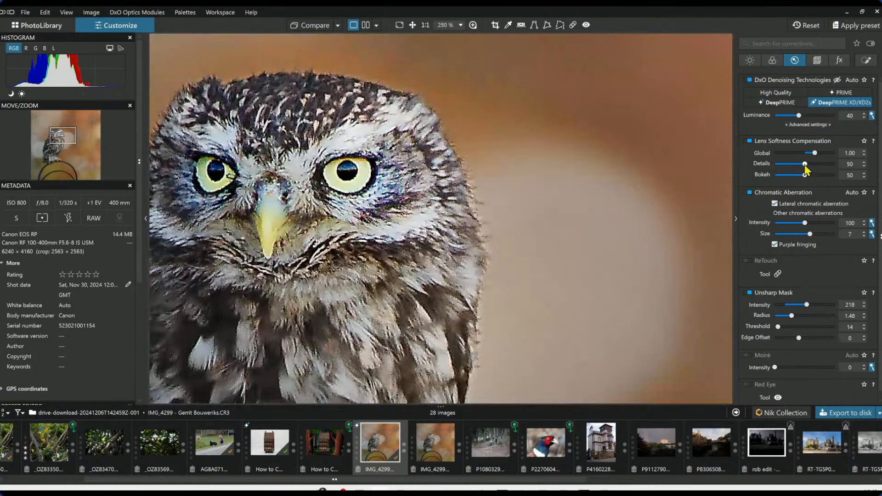
pyautogui.click(751, 293)
pyautogui.scroll(-5, 546, 194)
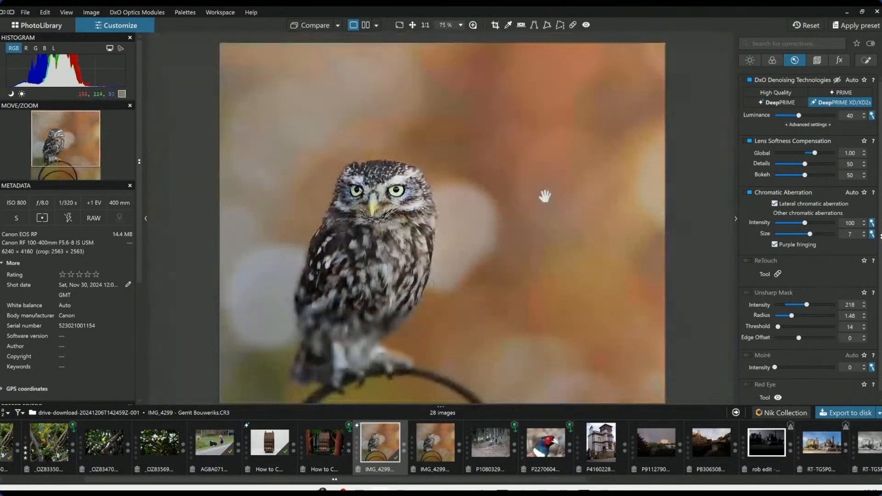
# Step: Export the owl again as a full-size JPEG at quality 95 to the original image folder, overwriting the existing file
pyautogui.click(833, 413)
pyautogui.click(566, 368)
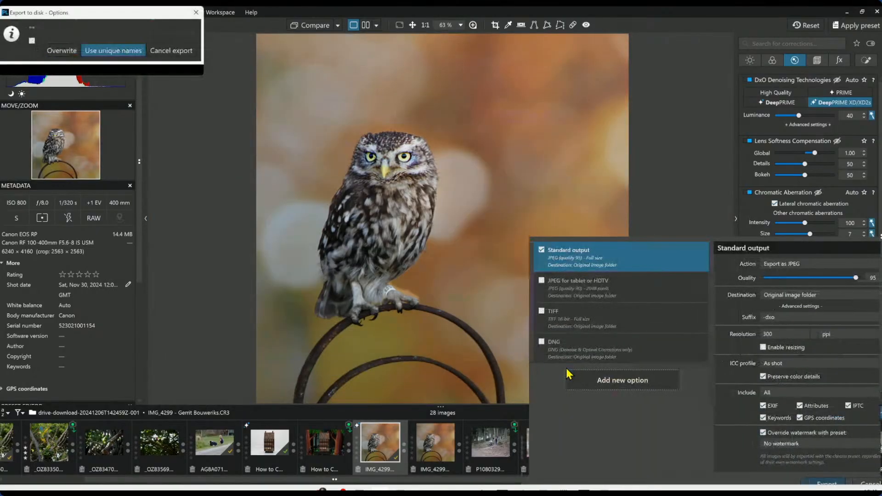
pyautogui.click(51, 63)
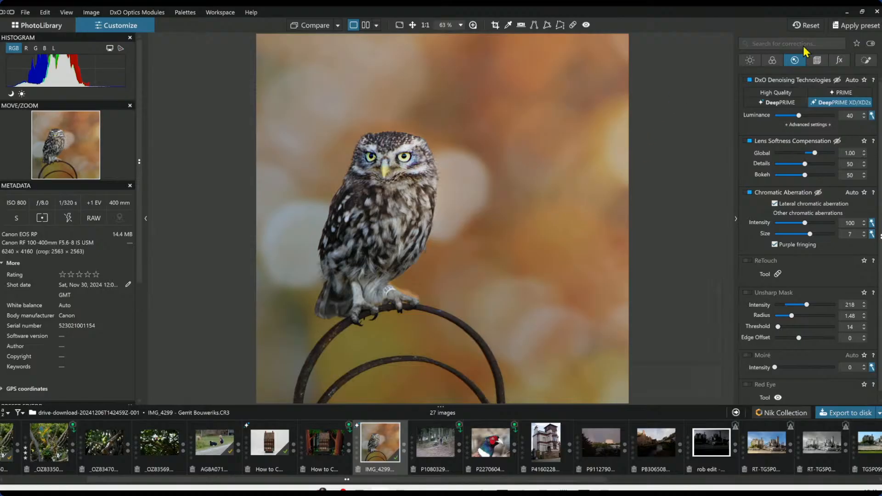
# Step: Reset all the owl's corrections and show the RAW side by side with the exported JPEG, with the palettes hidden
pyautogui.click(805, 25)
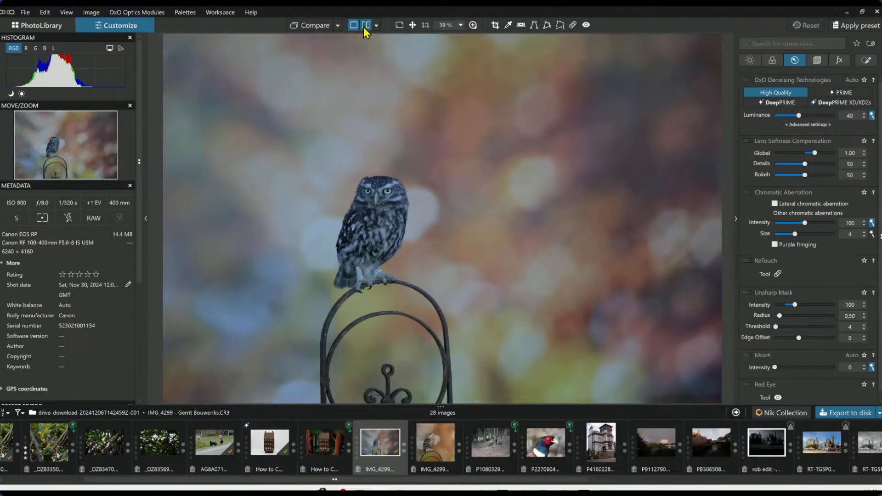
pyautogui.click(364, 26)
pyautogui.click(338, 26)
pyautogui.click(345, 84)
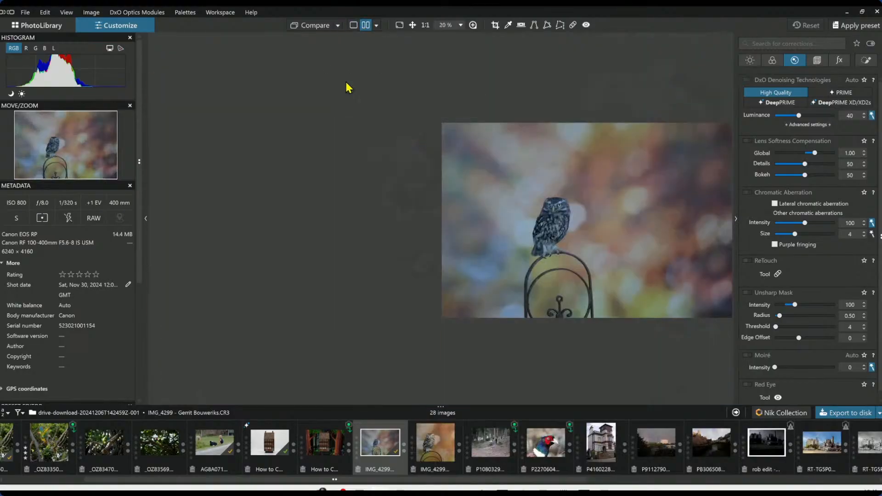
pyautogui.press('Tab')
# Step: Examine the exported JPEG and the uncorrected RAW side by side, from the owl's face and body out to the full frames
pyautogui.scroll(5, 179, 174)
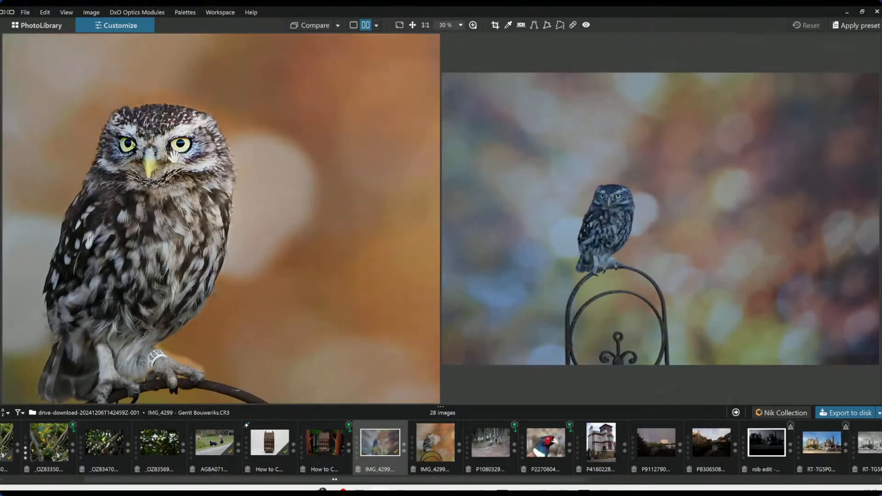
pyautogui.scroll(-5, 193, 159)
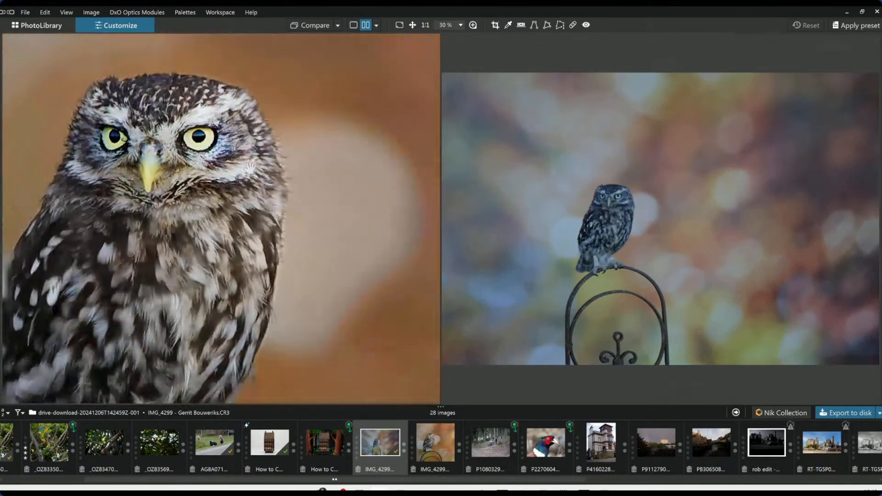
pyautogui.scroll(3, 697, 225)
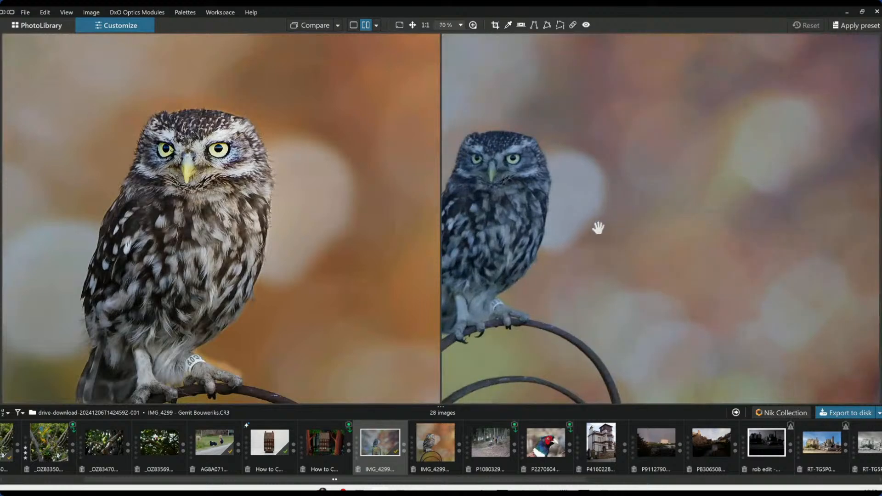
pyautogui.scroll(1, 479, 256)
pyautogui.scroll(1, 360, 258)
pyautogui.scroll(-1, 360, 258)
pyautogui.moveTo(359, 250); pyautogui.dragTo(359, 236)
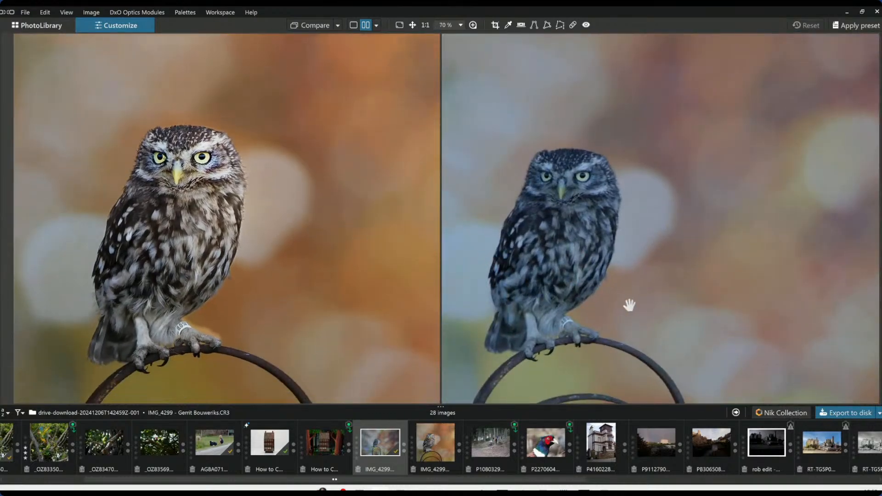
pyautogui.scroll(1, 629, 306)
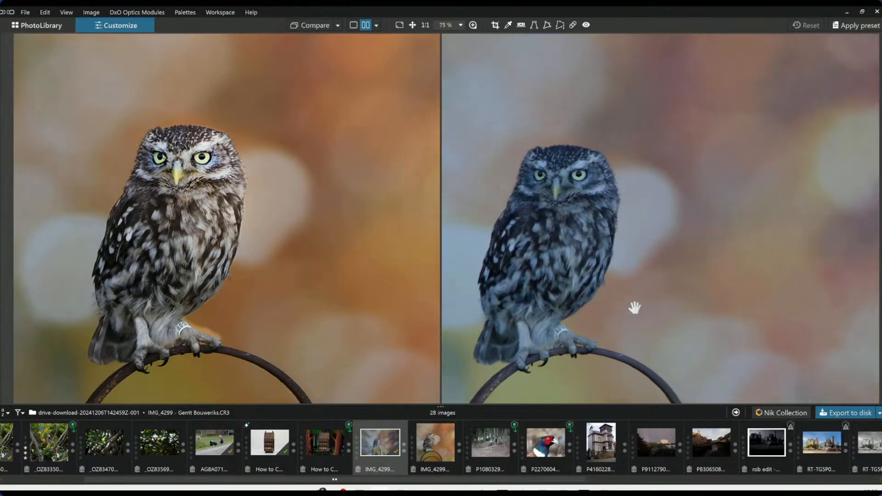
pyautogui.scroll(-6, 635, 308)
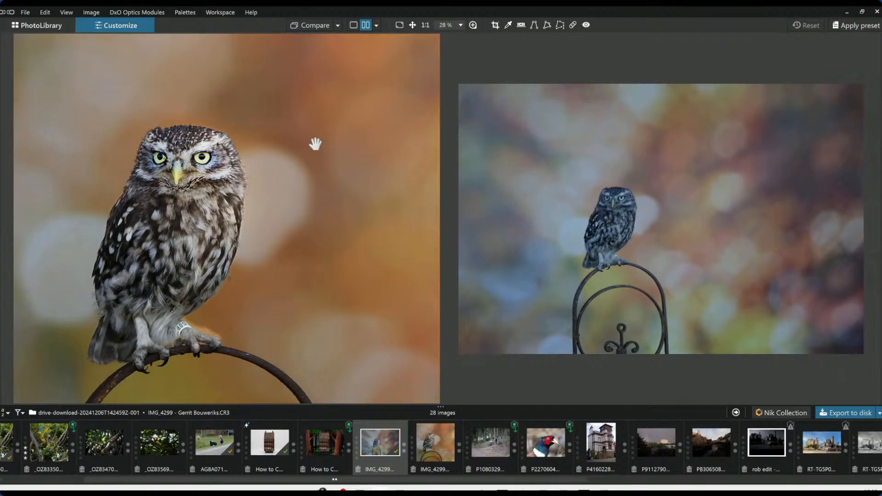
pyautogui.scroll(-3, 204, 238)
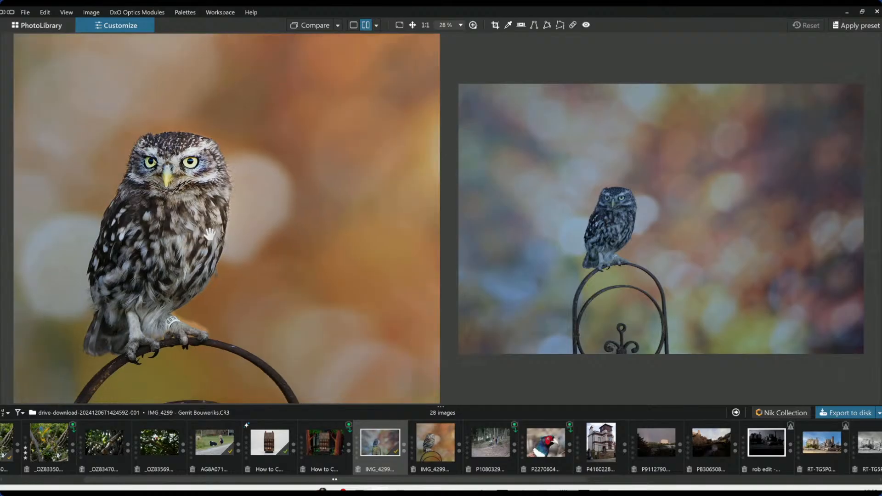
pyautogui.scroll(-1, 210, 236)
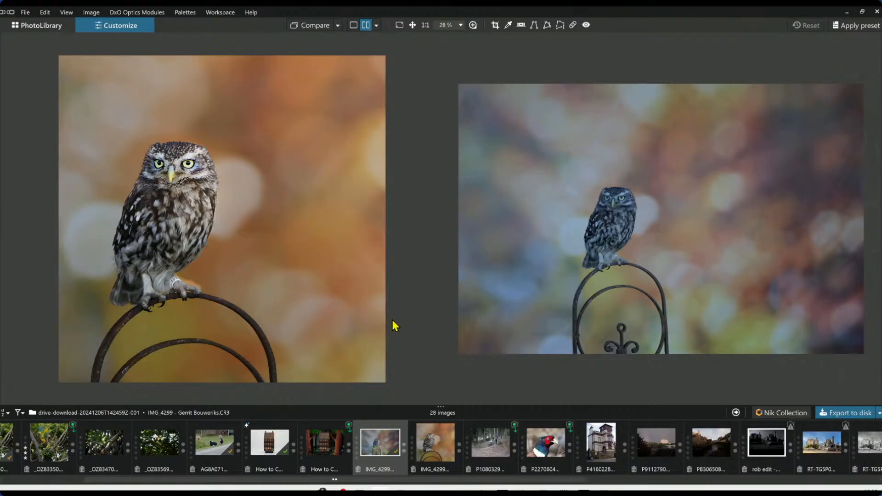
# Step: Compare the RAW with the exported JPEG in full-screen split view, sweep the divider across to uncover the RAW, and exit full screen
pyautogui.click(399, 25)
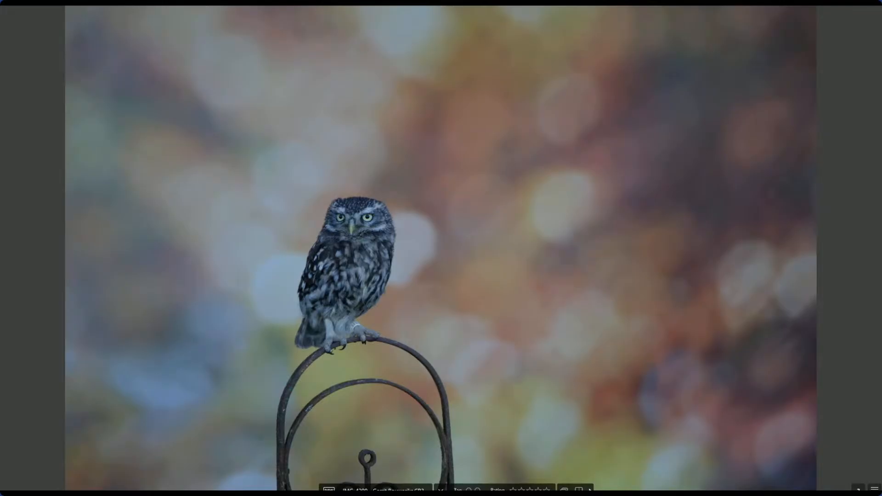
pyautogui.click(578, 489)
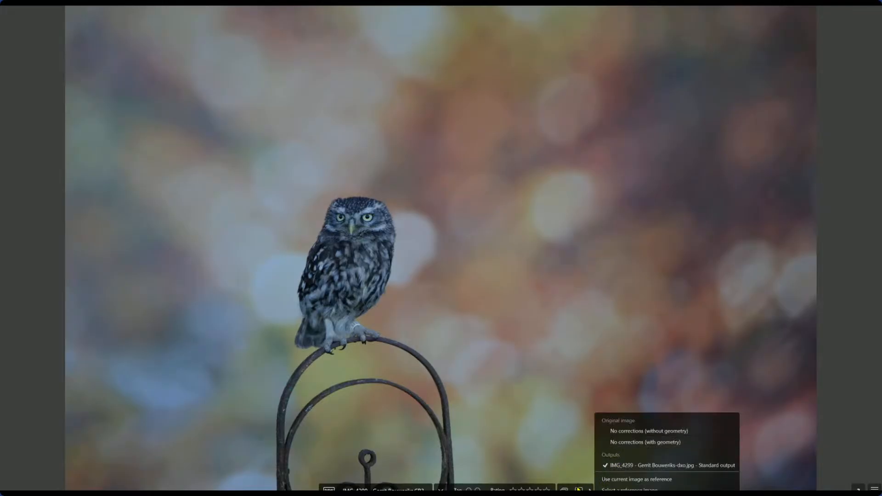
pyautogui.click(579, 489)
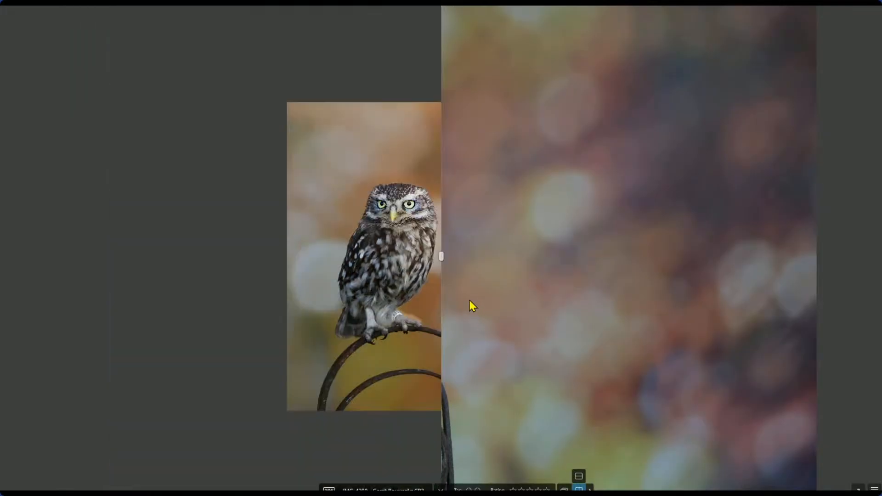
pyautogui.moveTo(441, 250); pyautogui.dragTo(0, 231)
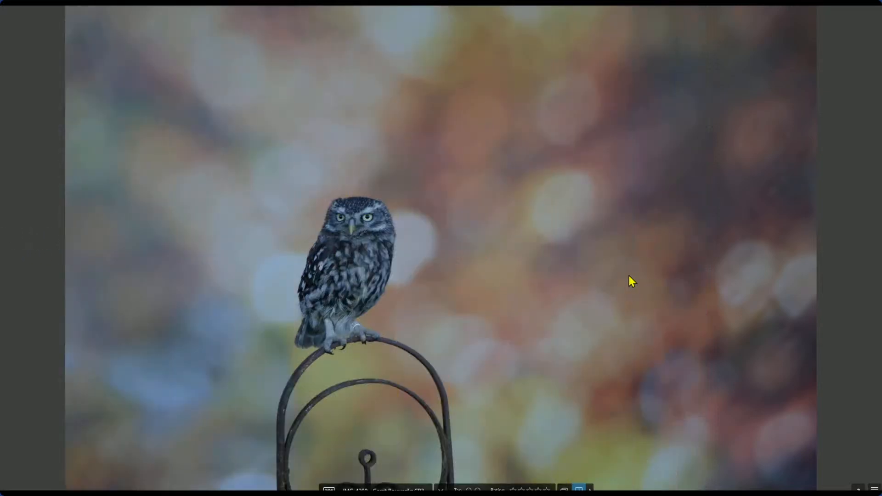
pyautogui.press('Escape')
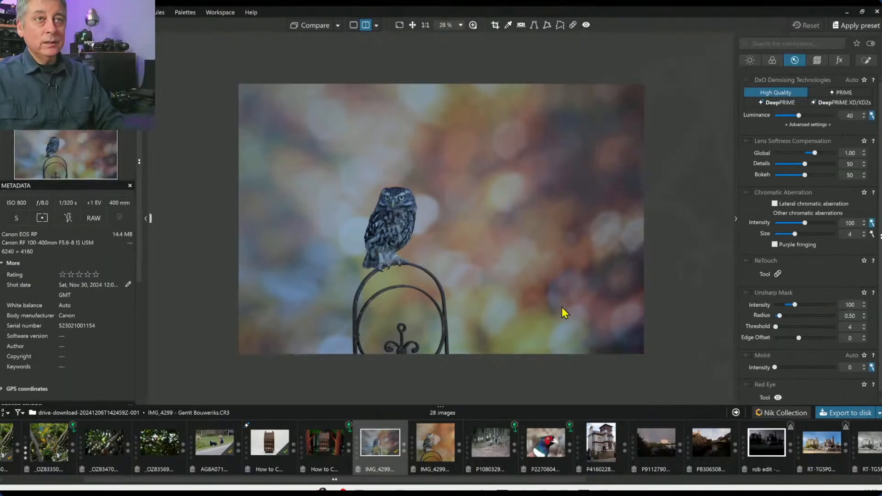
# Step: Open photo P1080329 and install the offered optics modules for the Panasonic GX7 with 25mm F1.8 and the OM-1 with 300mm F4
pyautogui.click(479, 451)
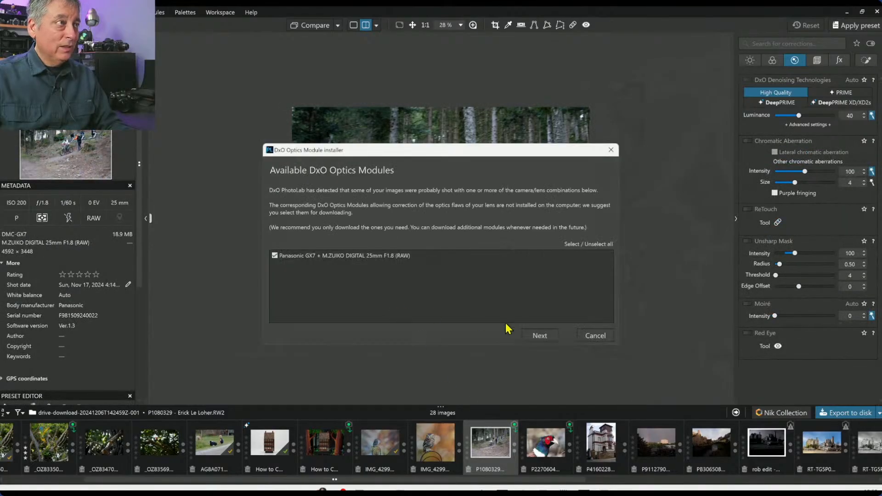
pyautogui.click(539, 336)
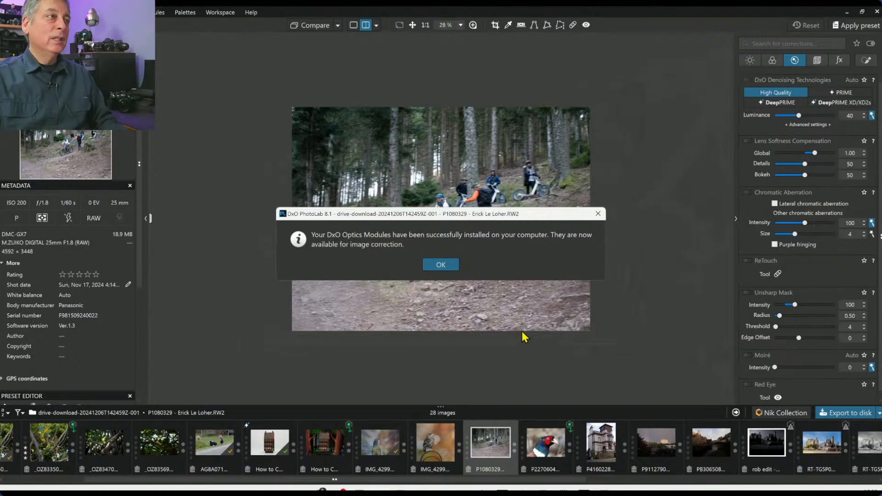
pyautogui.click(438, 270)
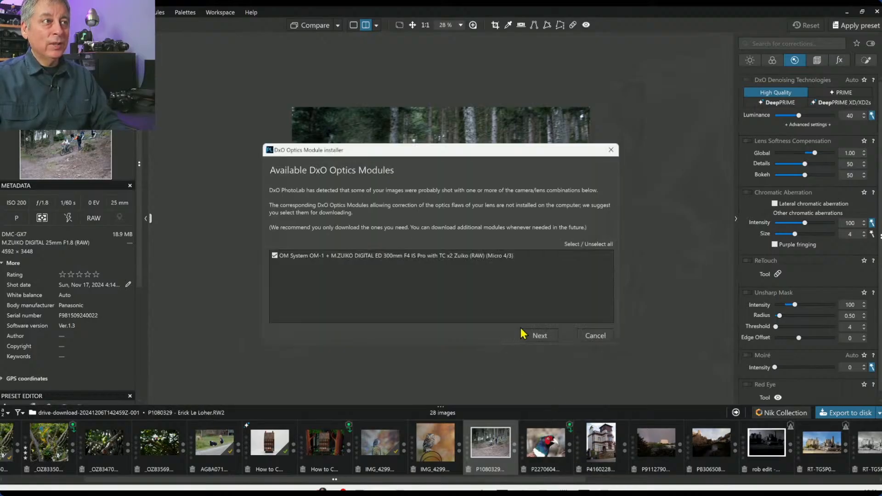
pyautogui.click(537, 337)
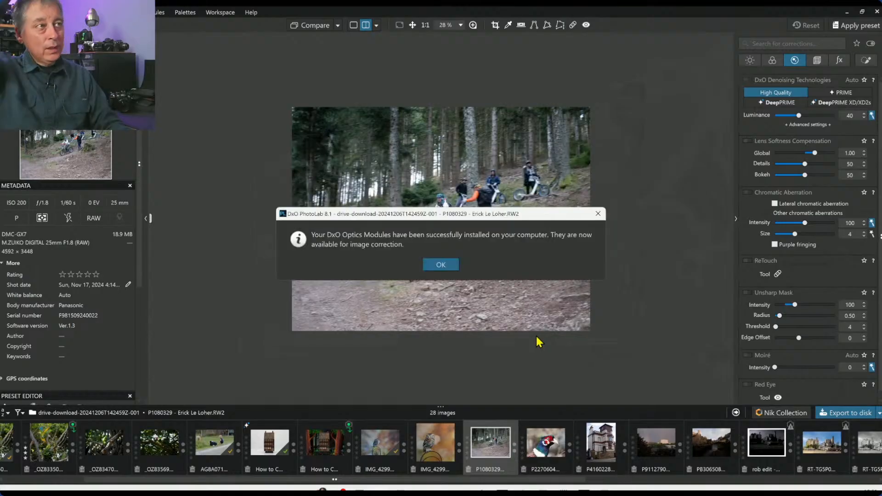
pyautogui.press('Return')
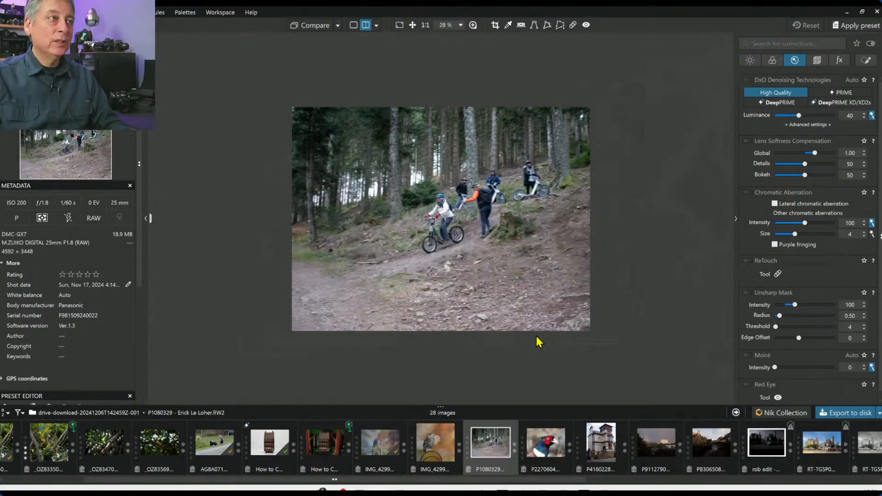
# Step: Inspect the riders up close, and apply the general purpose demo preset numbered 0000 to the photo
pyautogui.scroll(2, 474, 219)
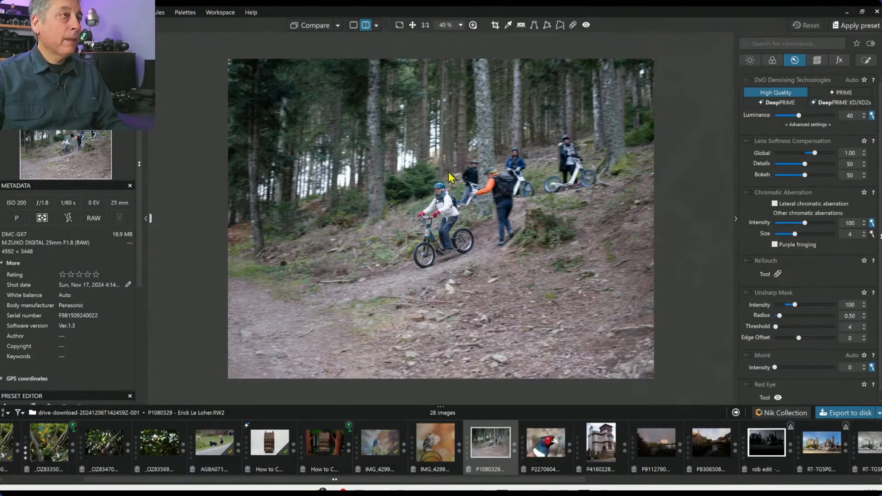
pyautogui.scroll(1, 464, 226)
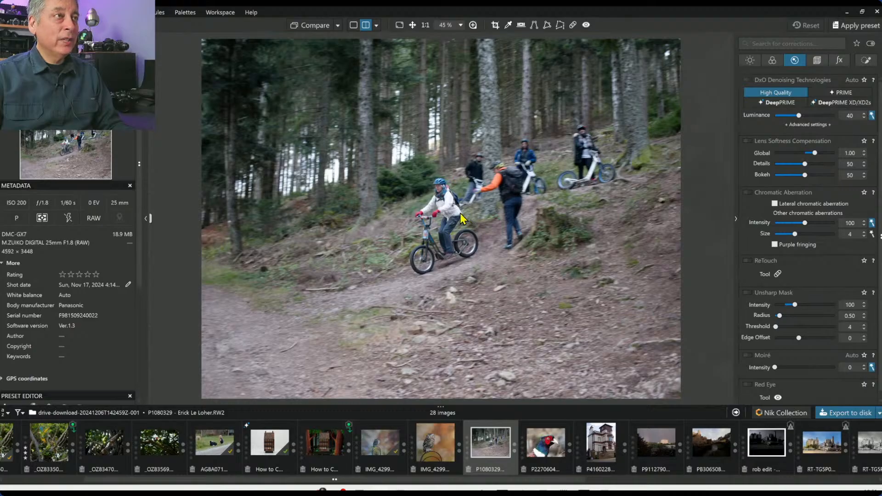
pyautogui.scroll(5, 453, 211)
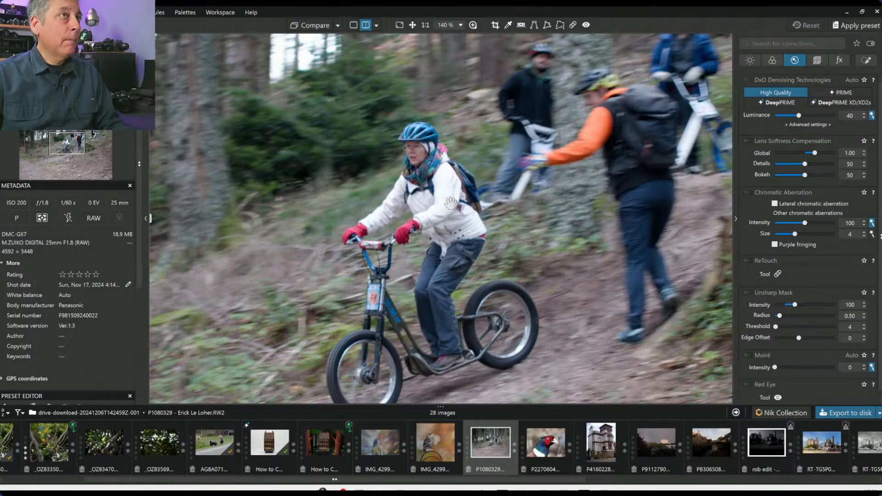
pyautogui.scroll(-4, 450, 202)
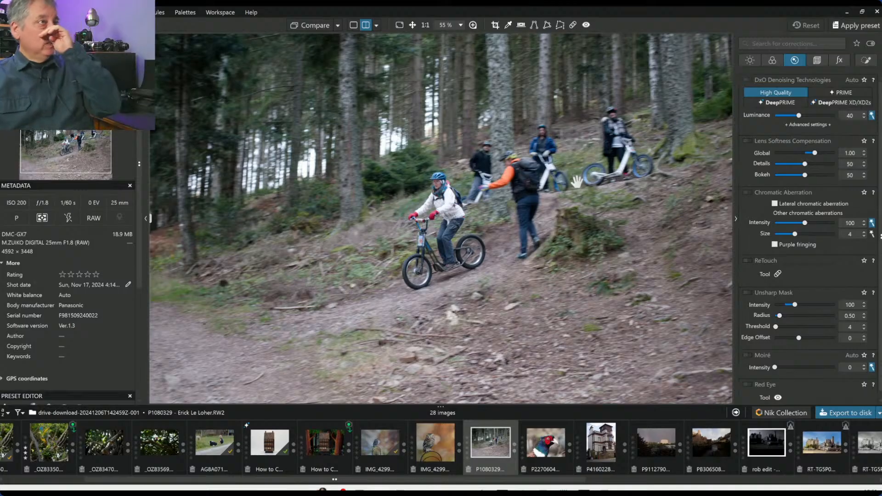
pyautogui.scroll(-3, 576, 182)
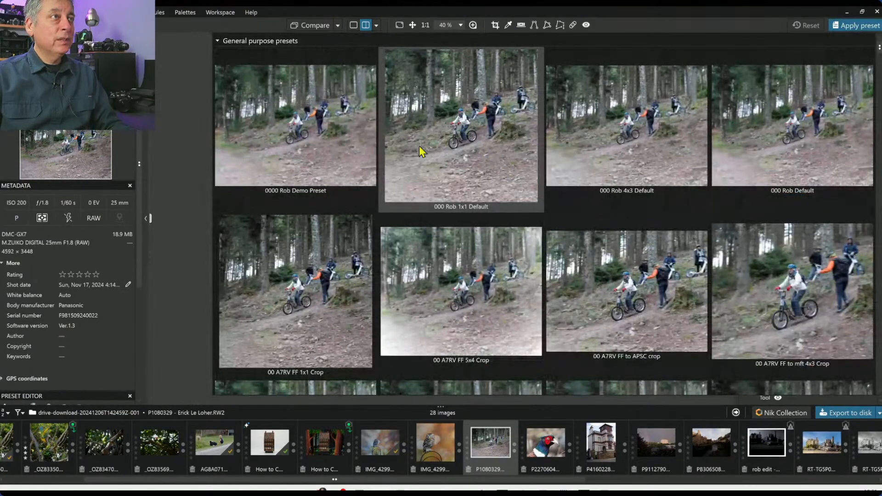
pyautogui.doubleClick(340, 141)
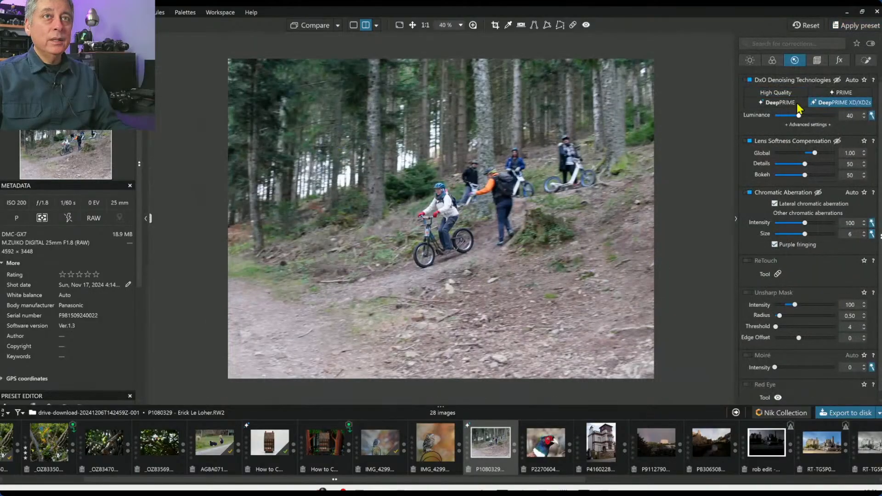
# Step: Crop the photo to a portrait frame of about 2118 × 2821 px around the front rider and companions, keeping the original aspect ratio
pyautogui.click(817, 60)
pyautogui.click(778, 200)
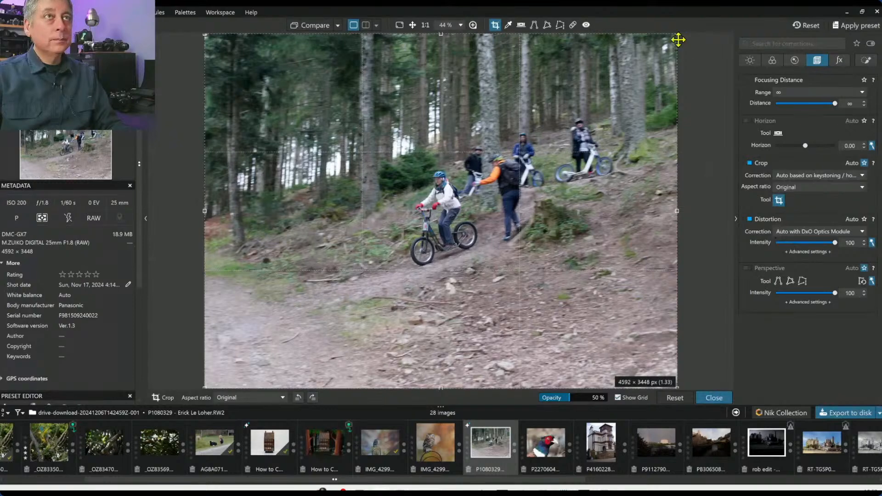
pyautogui.moveTo(678, 36); pyautogui.dragTo(463, 43)
pyautogui.moveTo(315, 164); pyautogui.dragTo(420, 163)
pyautogui.moveTo(439, 388); pyautogui.dragTo(432, 332)
pyautogui.moveTo(433, 296); pyautogui.dragTo(440, 285)
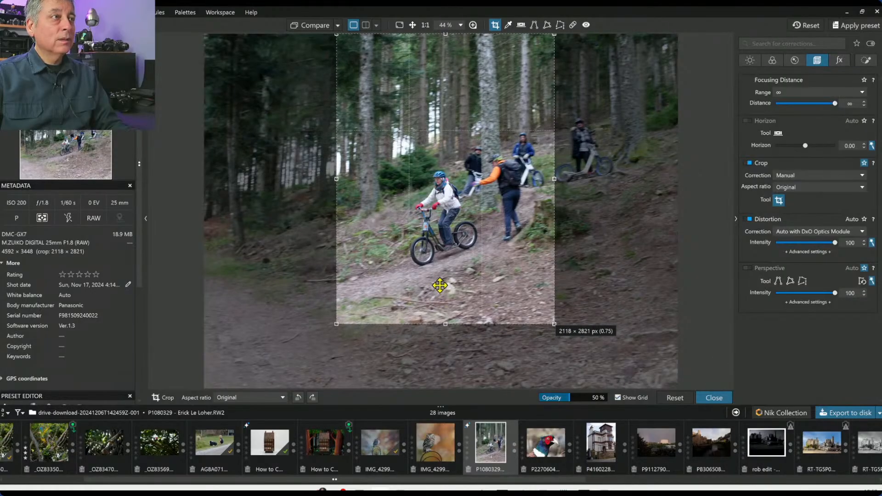
pyautogui.press('Return')
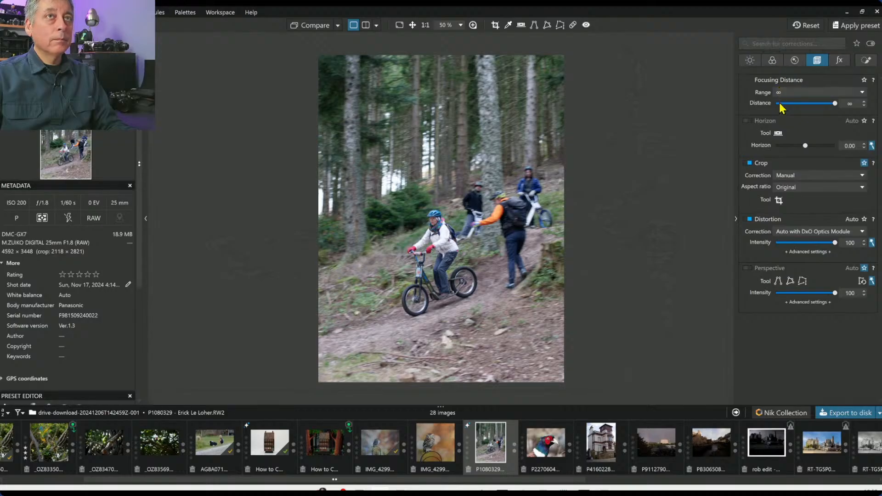
# Step: Change the crop's aspect ratio to 5 × 4 and shift the portrait frame to show more forest behind the front rider
pyautogui.click(779, 201)
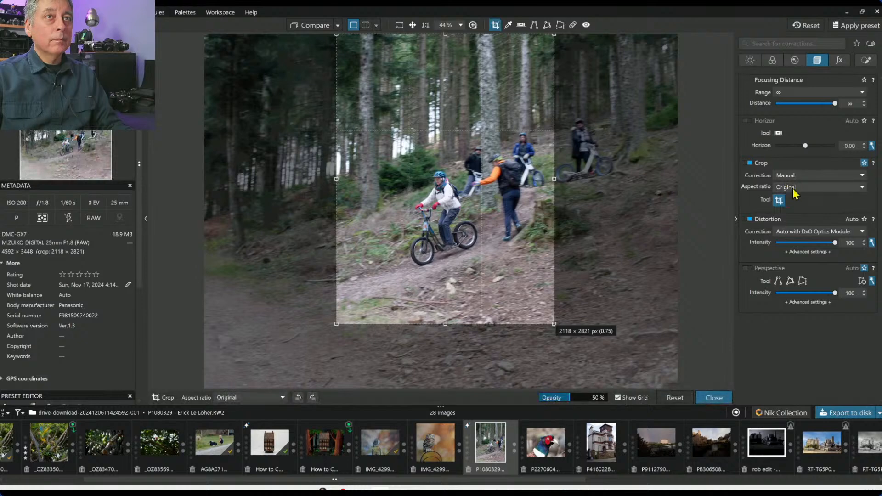
pyautogui.click(794, 191)
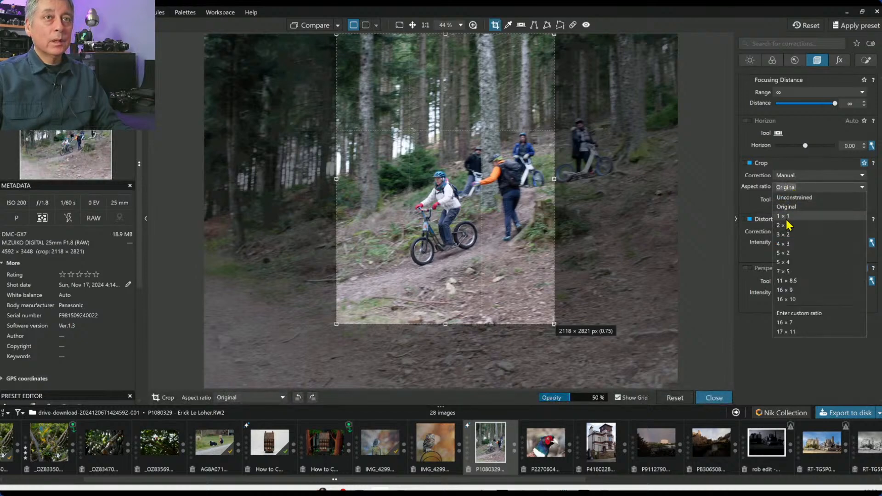
pyautogui.click(786, 262)
pyautogui.moveTo(414, 185); pyautogui.dragTo(400, 186)
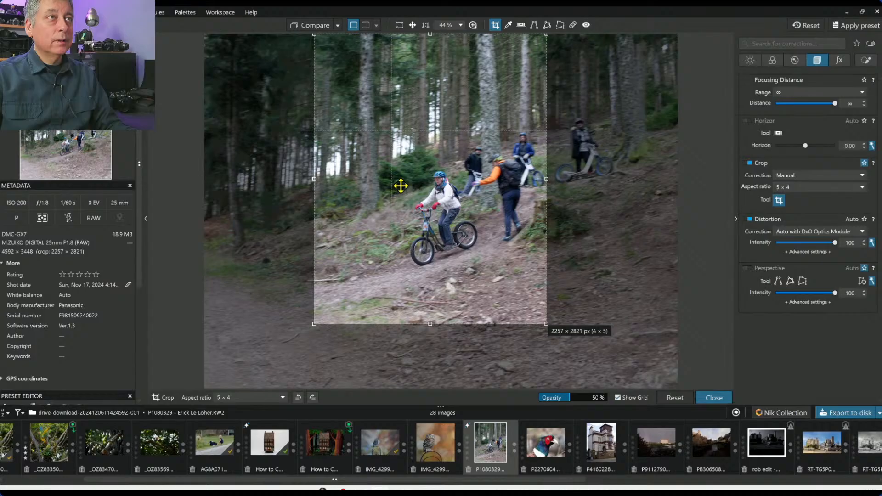
pyautogui.press('Return')
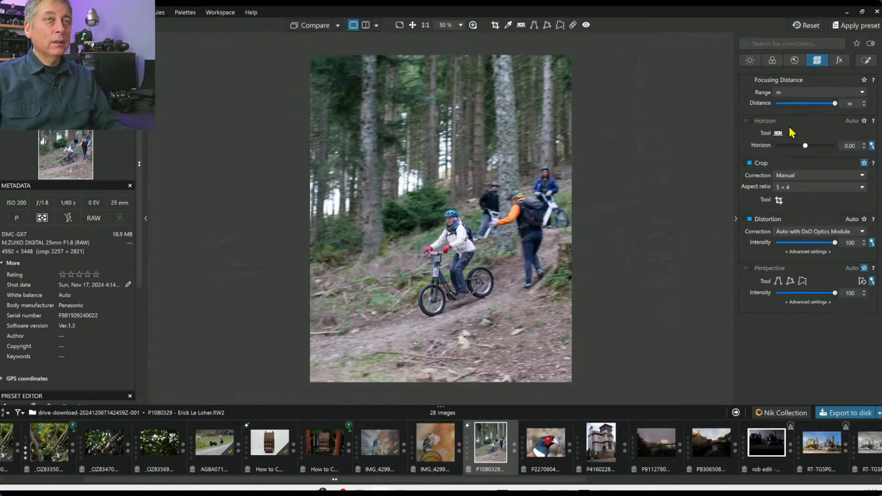
# Step: Add a control line local adjustment on the foreground ground, with its gradient fading out at the front rider's upper body
pyautogui.click(866, 60)
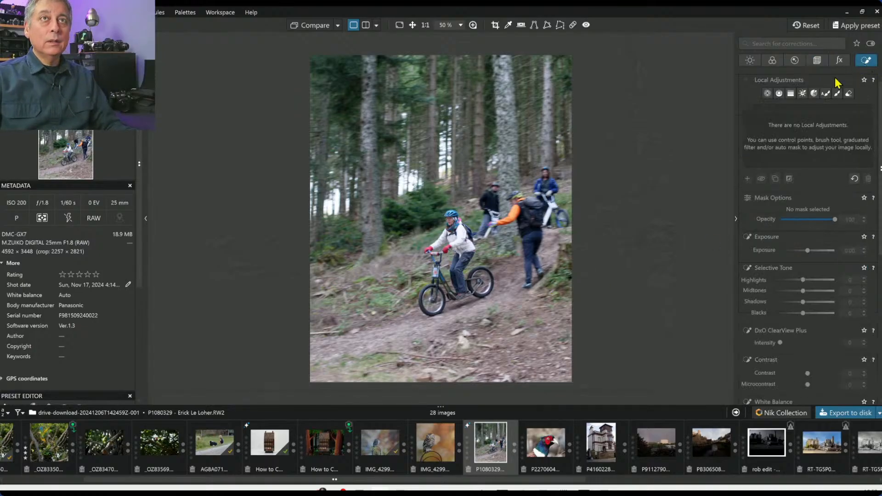
pyautogui.click(779, 94)
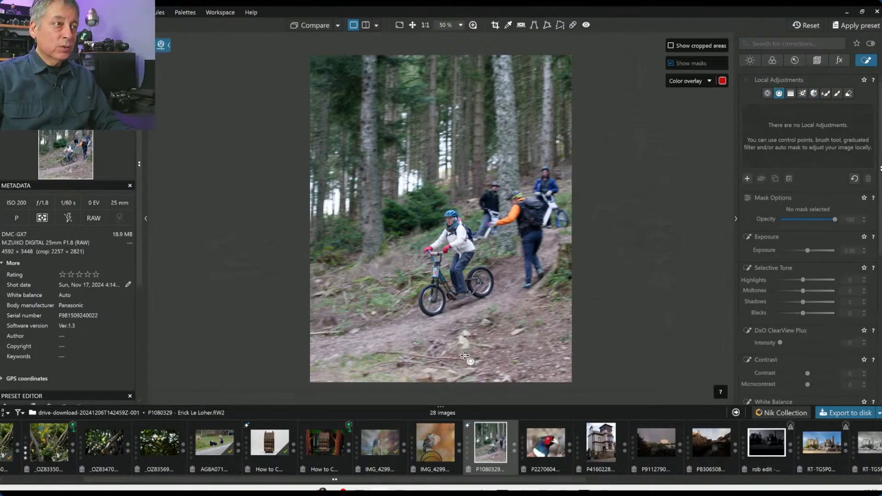
pyautogui.moveTo(460, 349); pyautogui.dragTo(456, 226)
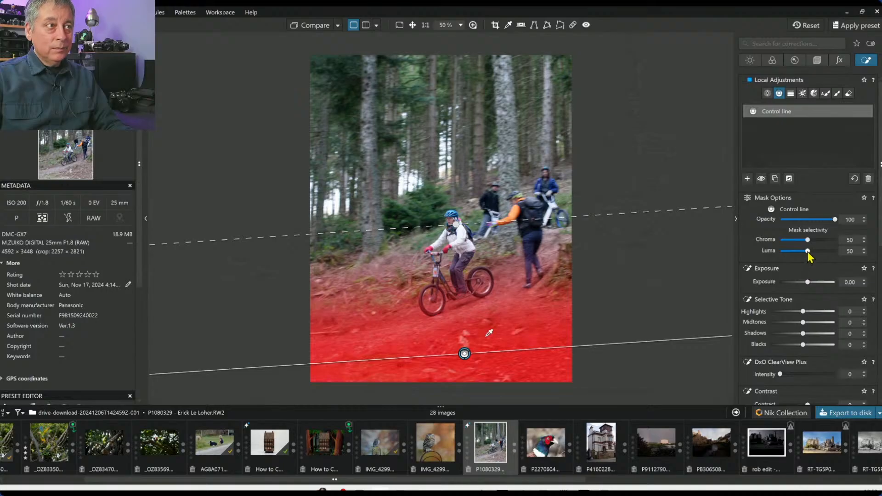
# Step: Set the control line's luma selectivity to 55, and darken its area with shadows at -14 and blacks at -73
pyautogui.scroll(2, 806, 253)
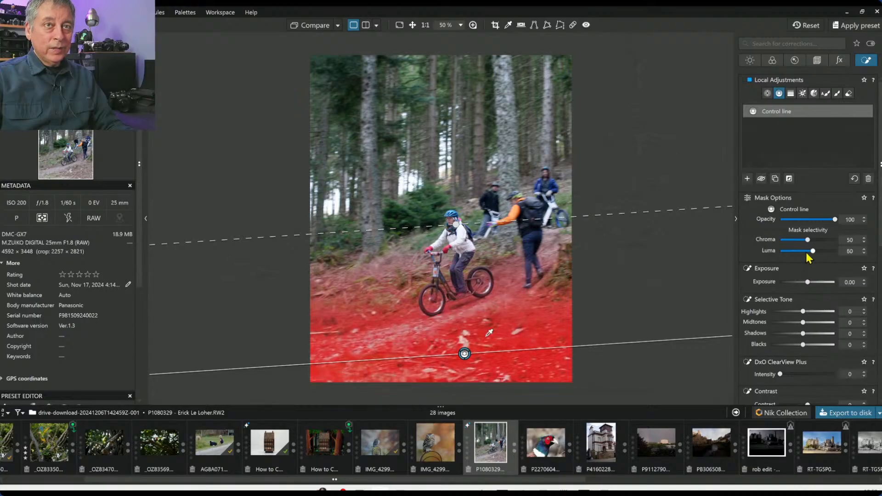
pyautogui.scroll(-1, 807, 253)
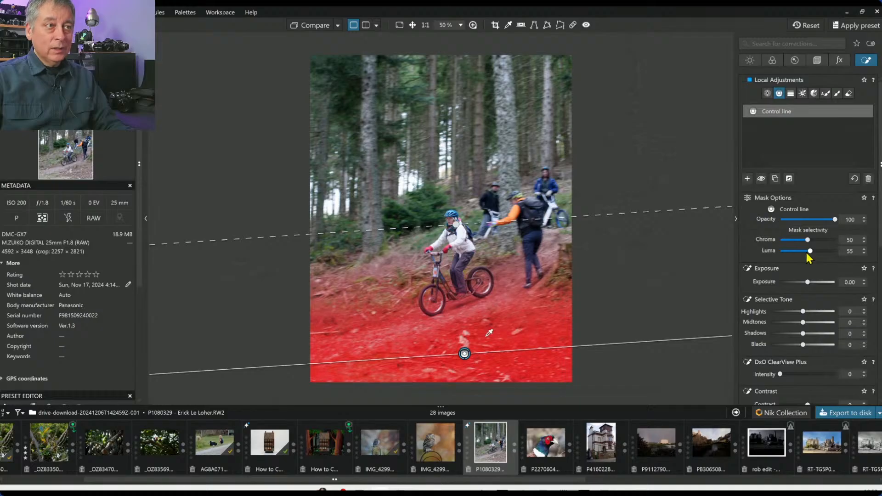
pyautogui.moveTo(803, 345); pyautogui.dragTo(780, 344)
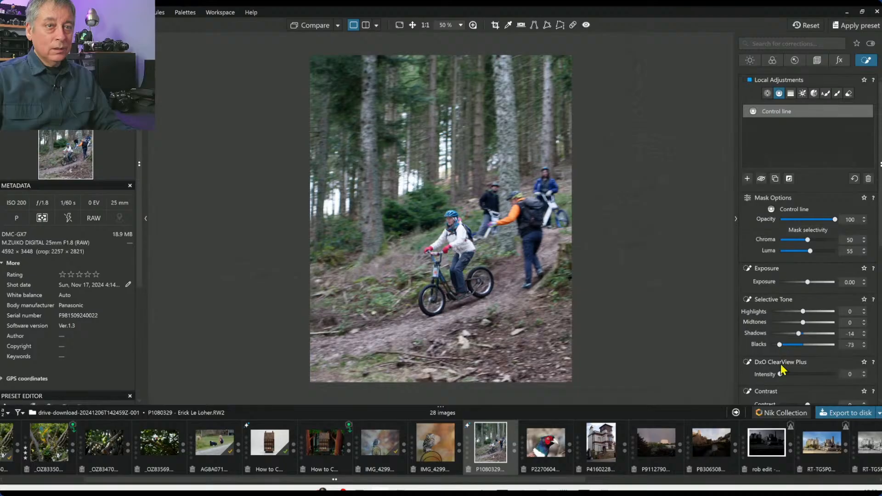
pyautogui.scroll(-1, 762, 372)
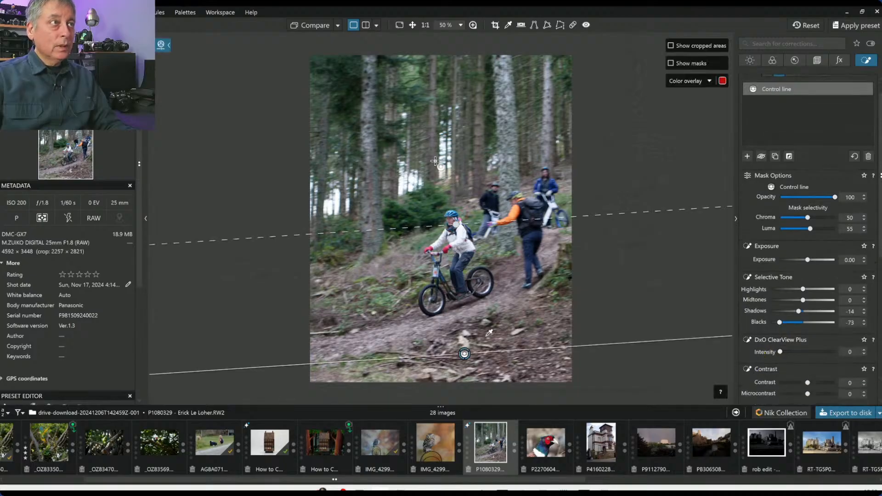
# Step: Try adding a second control line across the trees behind the riders, fading down toward the front rider
pyautogui.moveTo(434, 161); pyautogui.dragTo(452, 244)
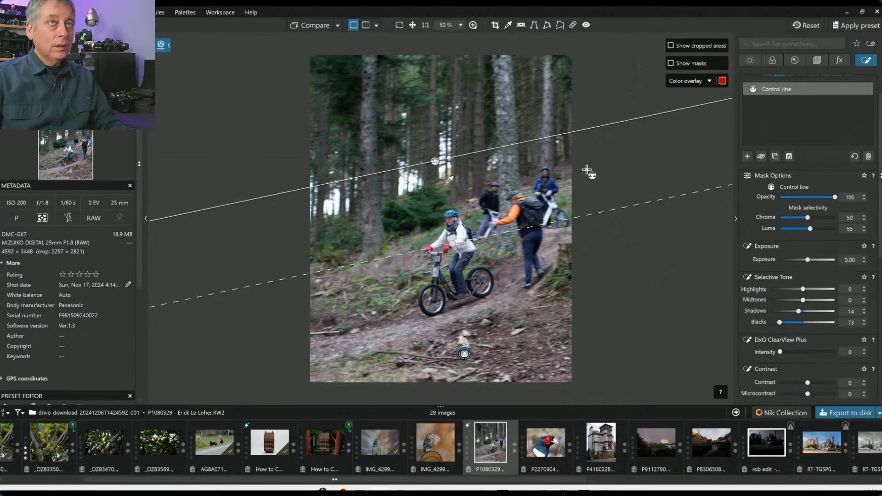
pyautogui.moveTo(449, 180); pyautogui.dragTo(489, 333)
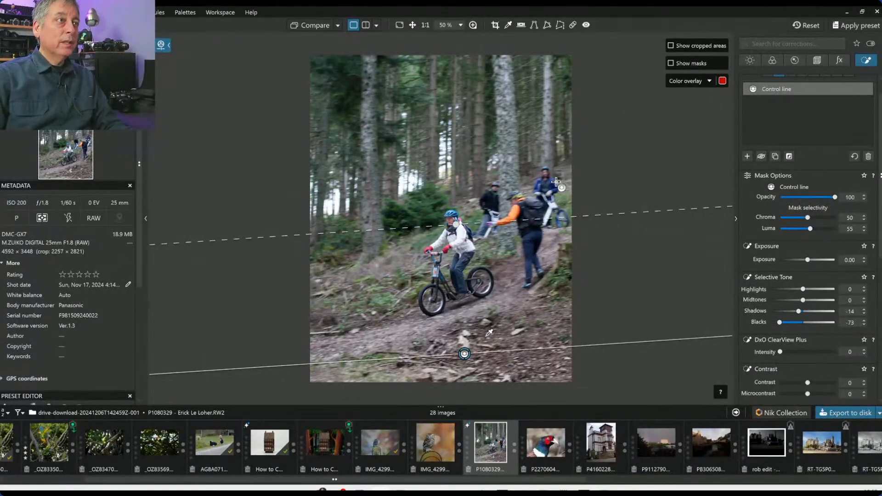
pyautogui.press('Escape')
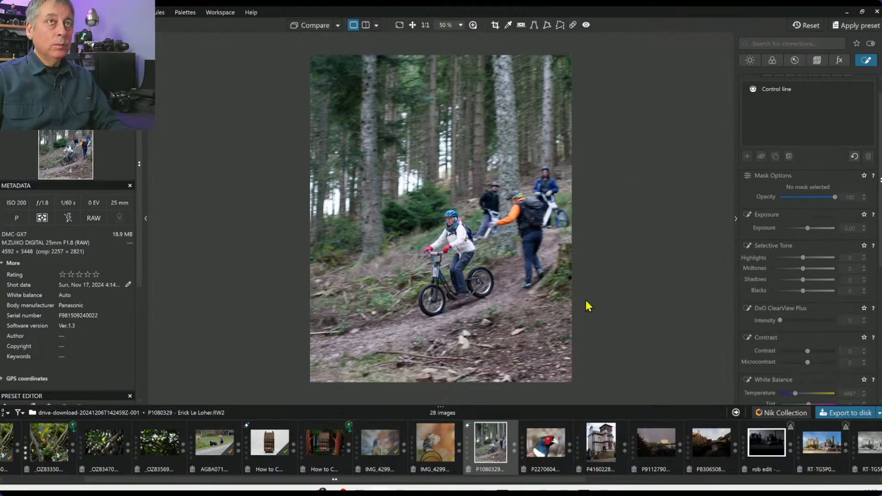
pyautogui.click(768, 91)
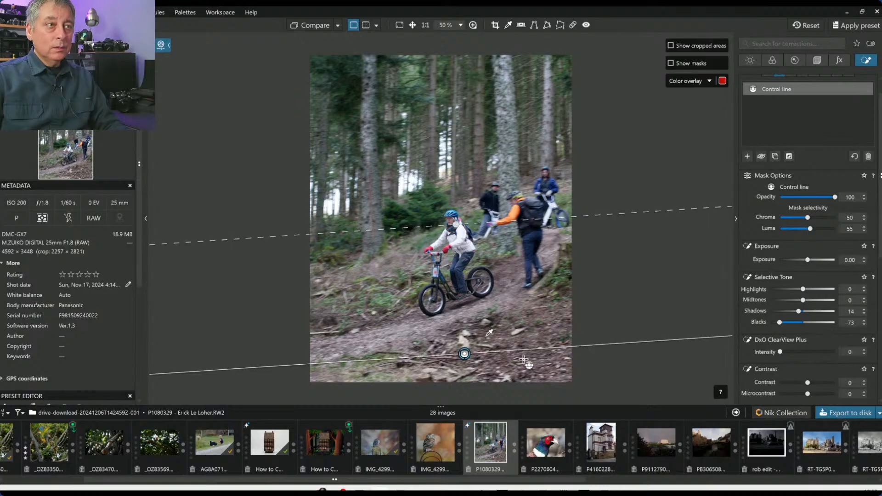
pyautogui.click(465, 358)
pyautogui.click(466, 362)
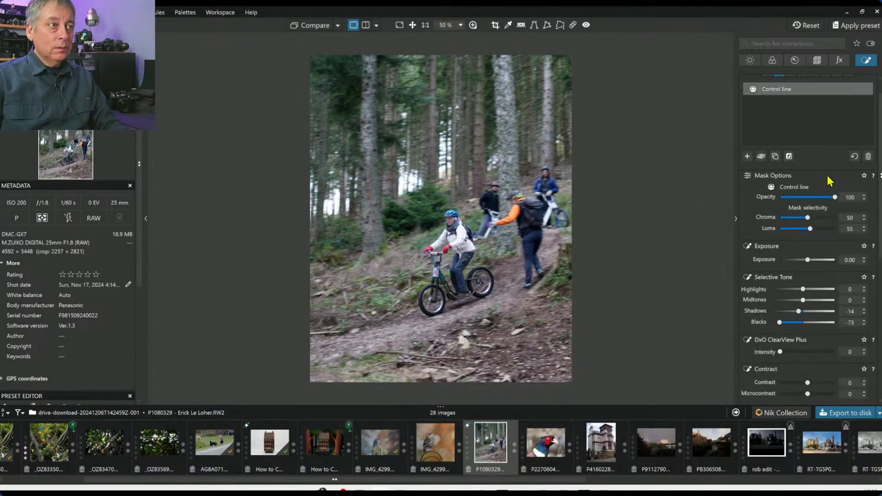
pyautogui.click(865, 91)
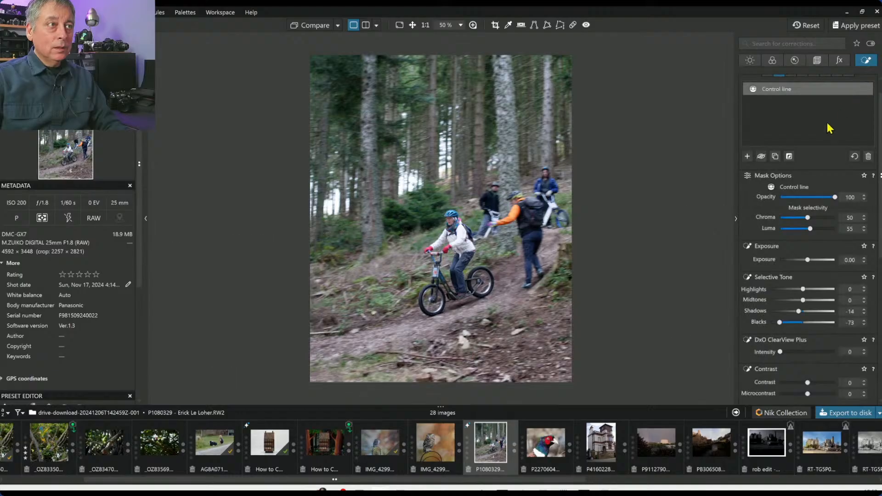
pyautogui.click(789, 158)
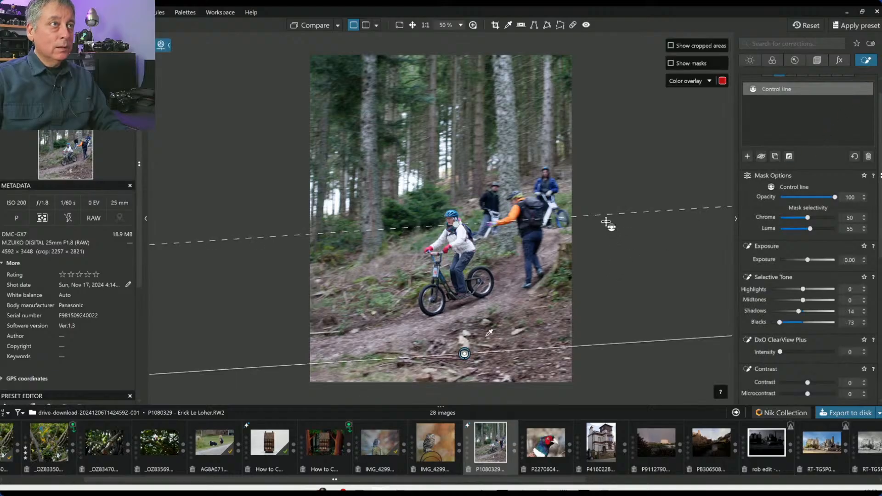
pyautogui.click(668, 159)
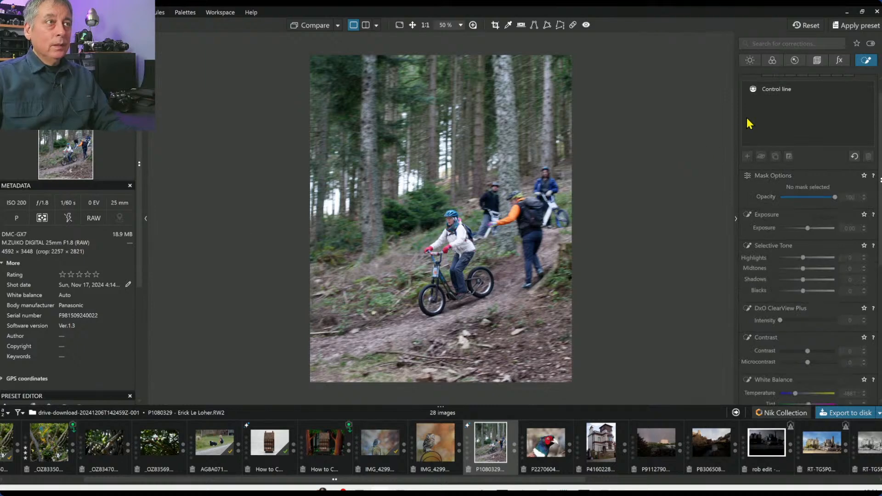
# Step: Warm the photo's RAW white balance by setting the temperature to 5887 and the tint to 2
pyautogui.click(756, 64)
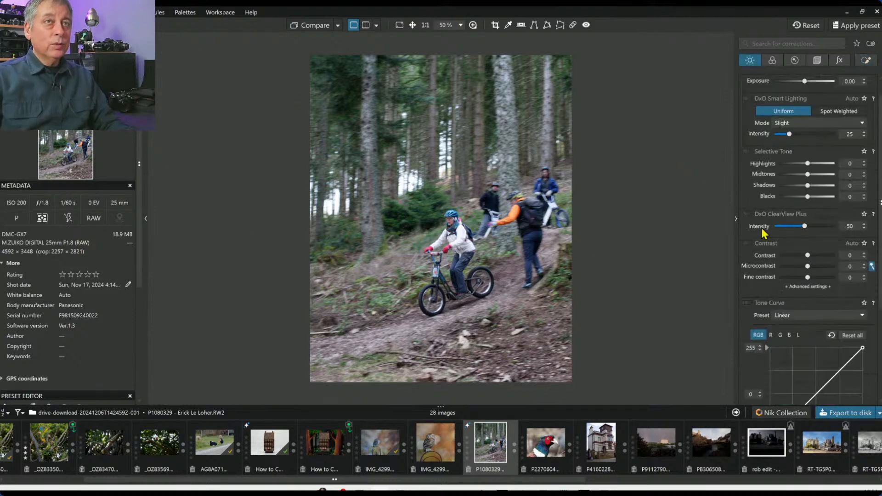
pyautogui.scroll(1, 775, 284)
pyautogui.click(773, 63)
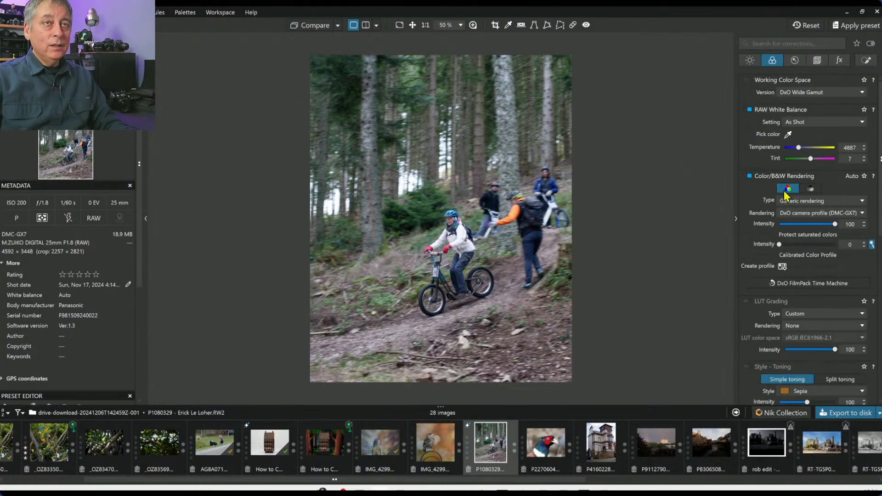
pyautogui.moveTo(798, 150); pyautogui.dragTo(799, 150)
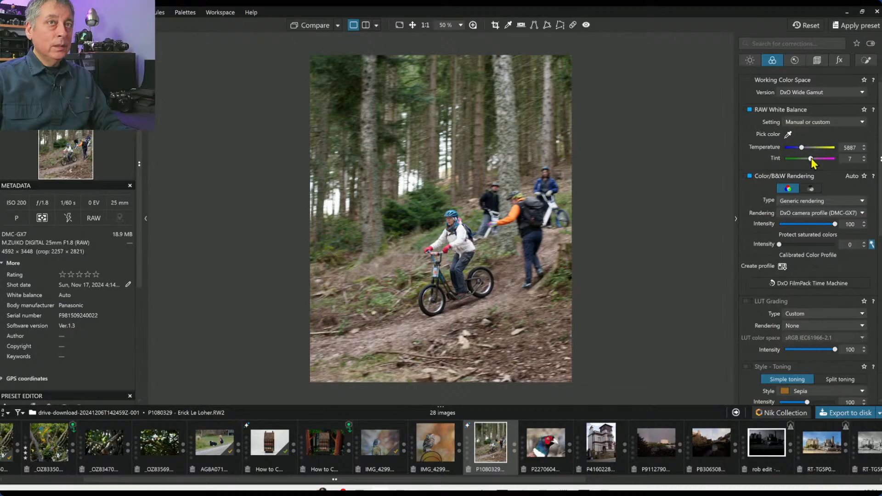
pyautogui.doubleClick(811, 158)
pyautogui.click(812, 158)
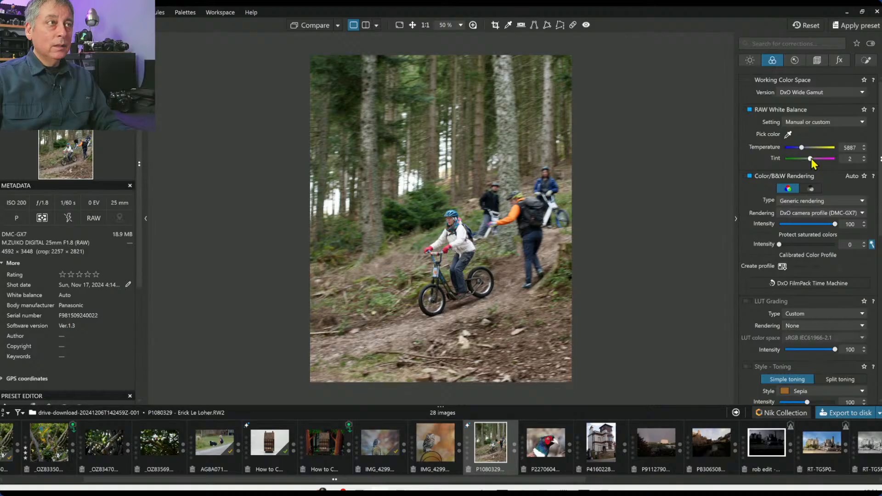
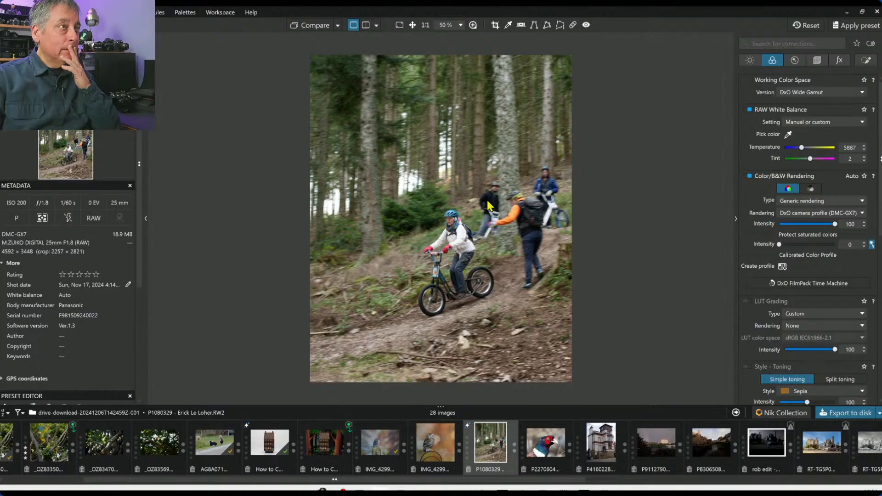
# Step: Add a control point on the undergrowth beside the front rider, extend it to the foreground corner, and set its exposure to -0.73
pyautogui.click(866, 60)
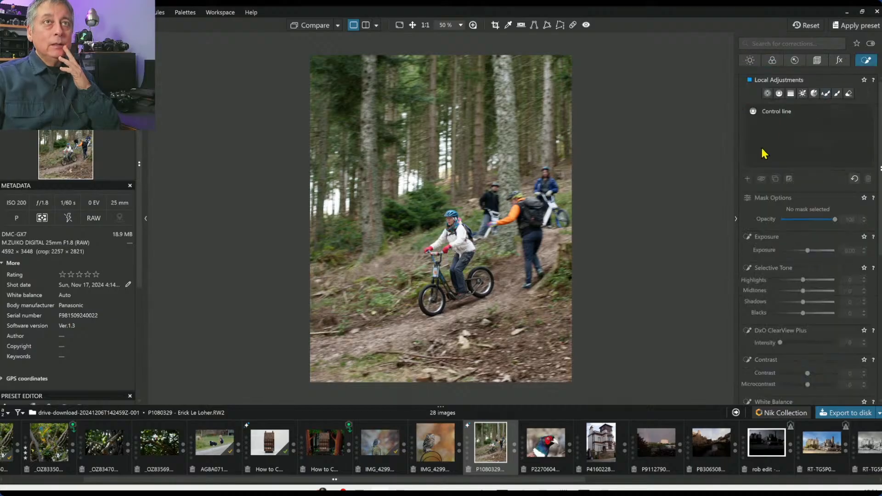
pyautogui.click(767, 93)
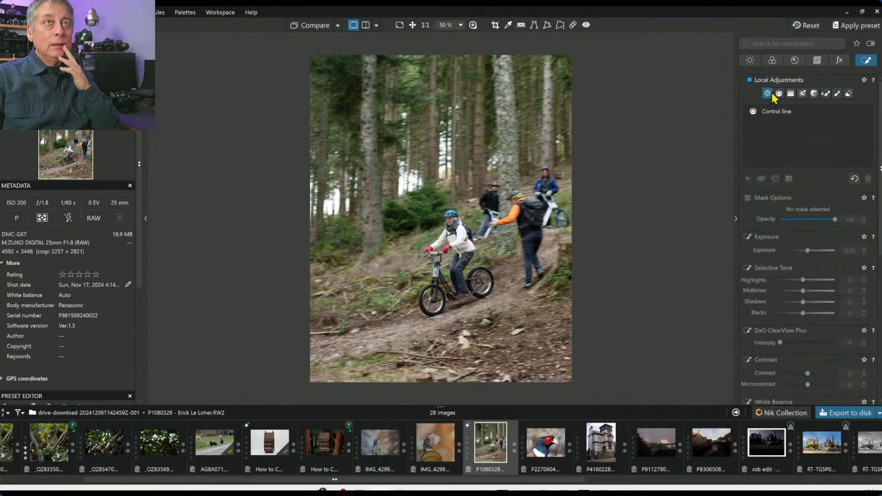
pyautogui.click(747, 178)
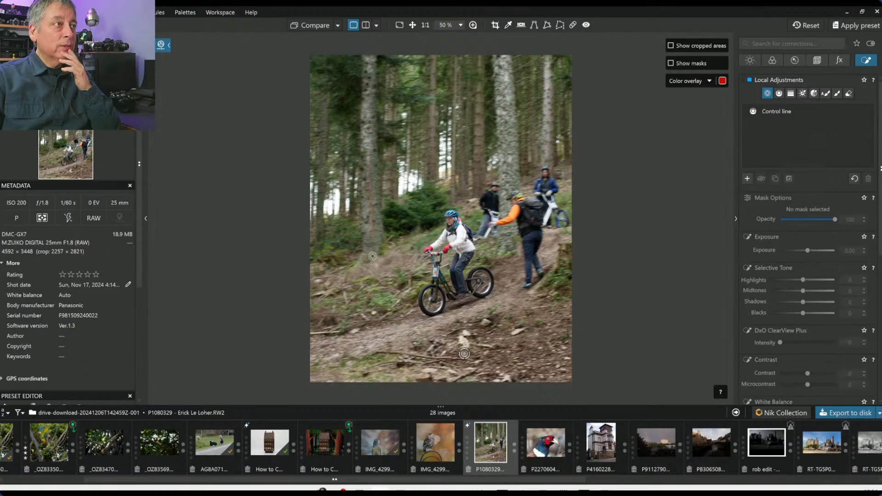
pyautogui.click(350, 277)
pyautogui.moveTo(379, 271); pyautogui.dragTo(398, 272)
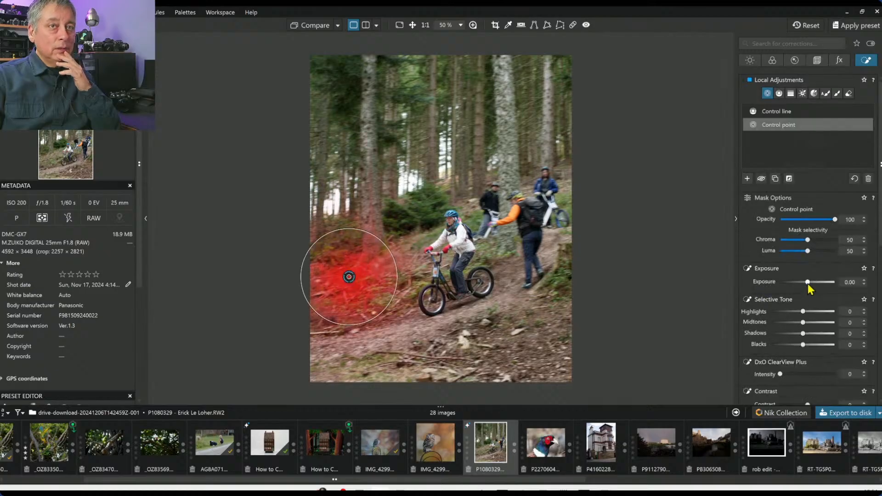
pyautogui.moveTo(807, 283); pyautogui.dragTo(799, 283)
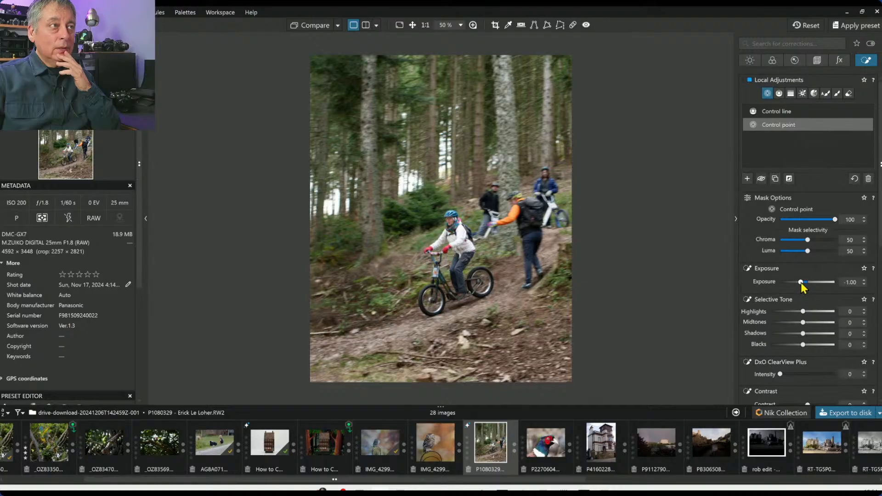
pyautogui.click(320, 352)
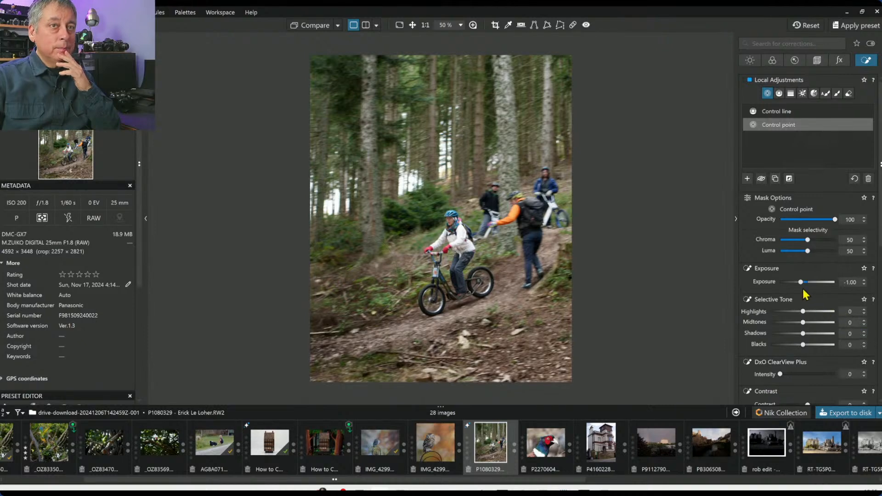
pyautogui.moveTo(802, 285); pyautogui.dragTo(804, 283)
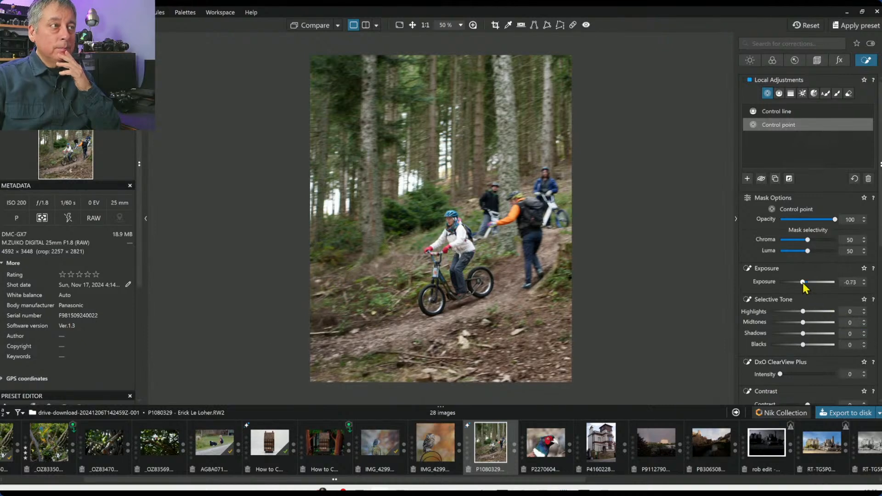
# Step: Extend the control point mask with smaller points over the upper trees, between the large trunks and along the photo's upper edge
pyautogui.moveTo(547, 207)
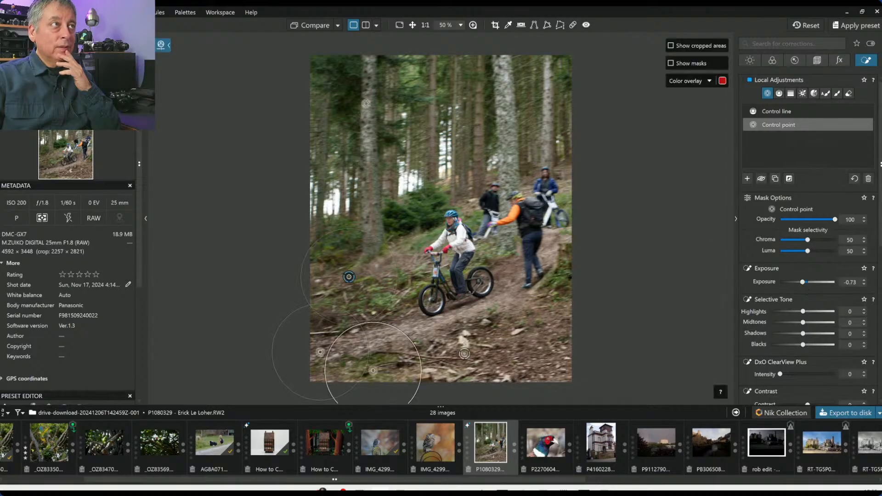
pyautogui.click(409, 67)
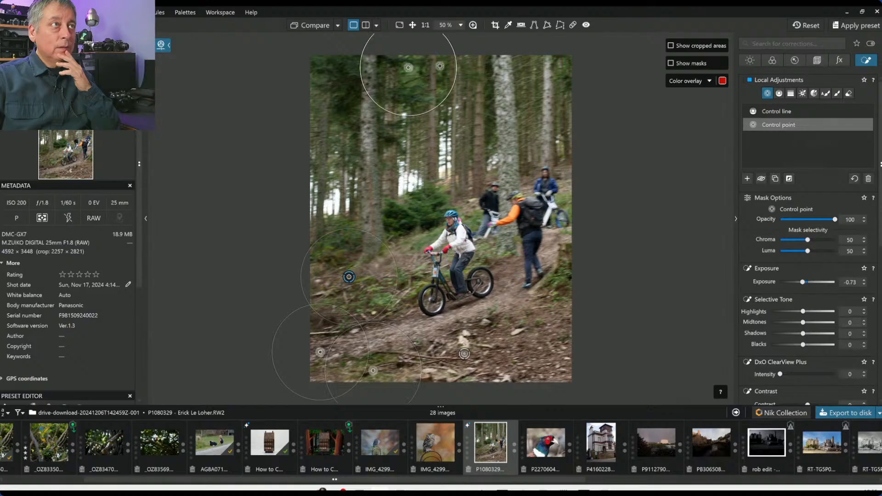
pyautogui.click(530, 67)
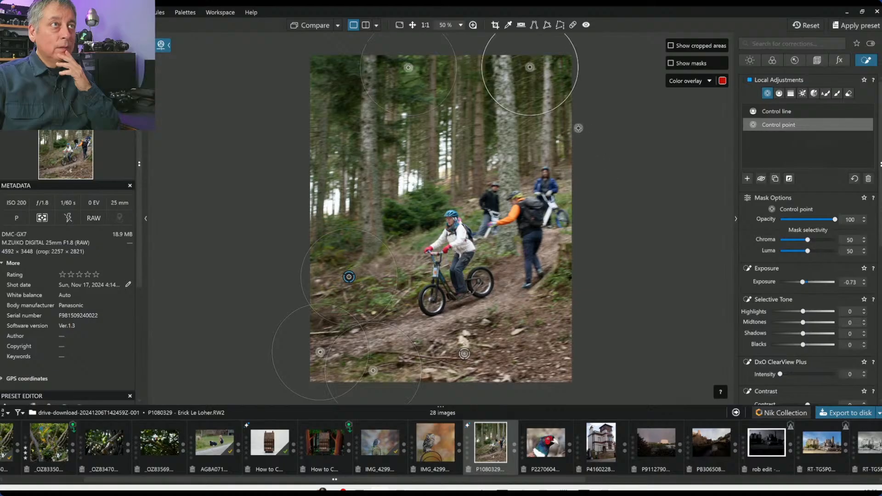
pyautogui.moveTo(567, 100); pyautogui.dragTo(553, 92)
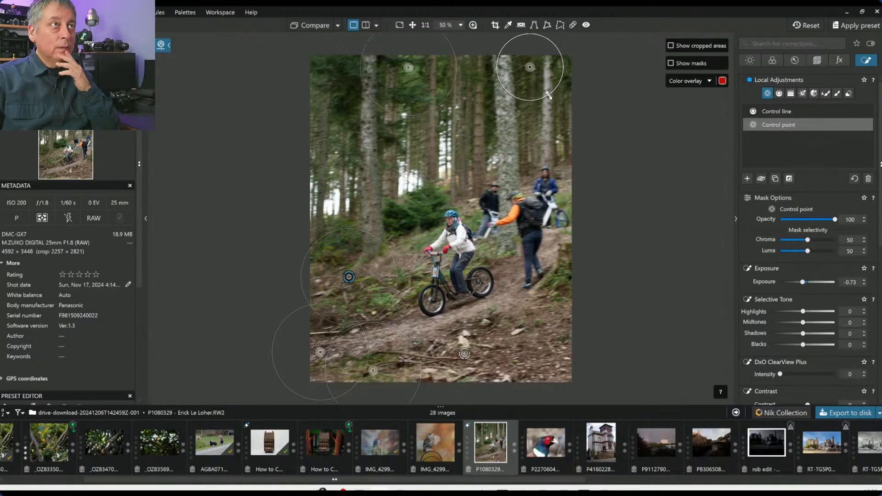
pyautogui.moveTo(414, 115); pyautogui.dragTo(409, 100)
pyautogui.click(405, 115)
pyautogui.click(413, 153)
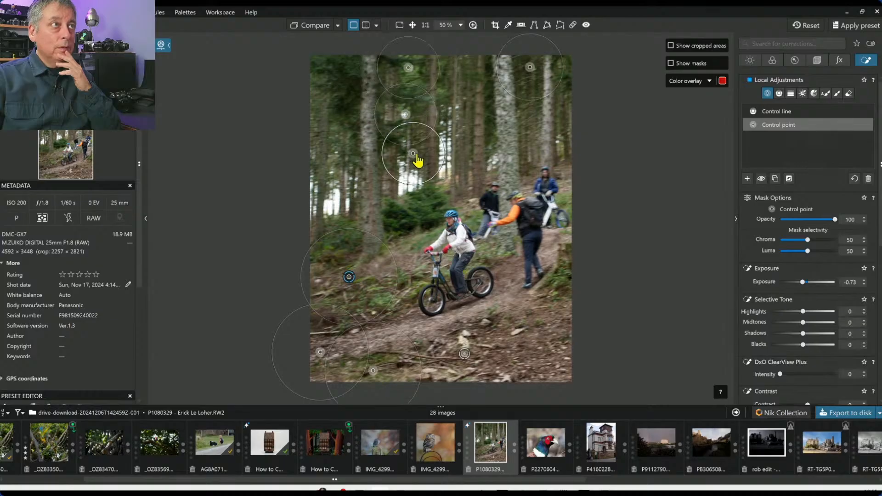
pyautogui.click(444, 106)
pyautogui.moveTo(447, 75); pyautogui.dragTo(446, 82)
pyautogui.click(447, 68)
# Step: Add small control points on the outer trees and beside the pale trunk, and set the mask's exposure to -0.83
pyautogui.click(312, 105)
pyautogui.click(334, 149)
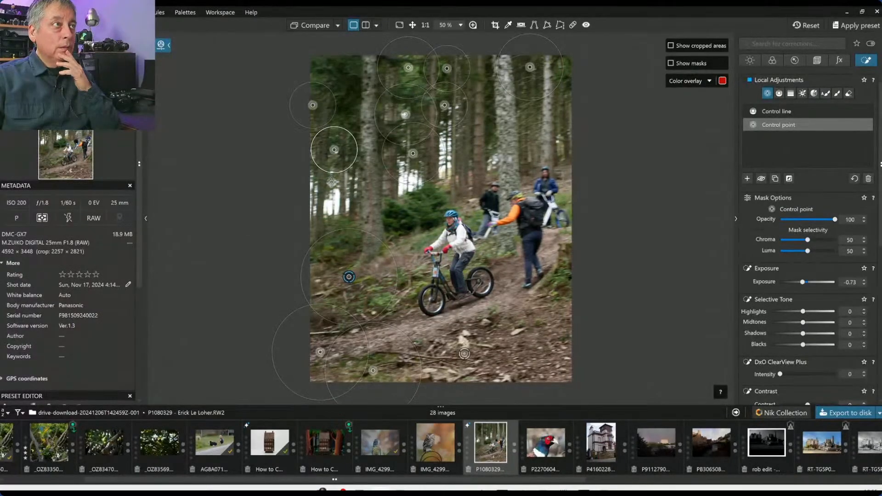
pyautogui.moveTo(356, 145); pyautogui.dragTo(346, 149)
pyautogui.click(335, 171)
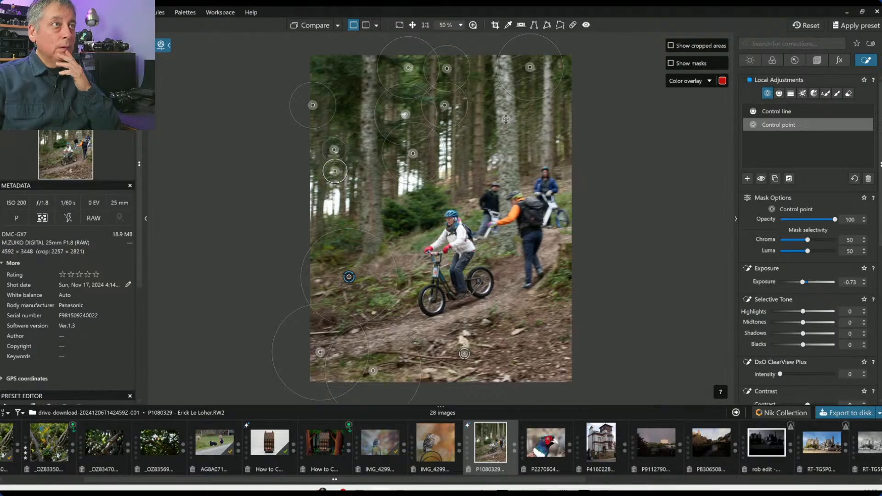
pyautogui.click(490, 133)
pyautogui.click(570, 71)
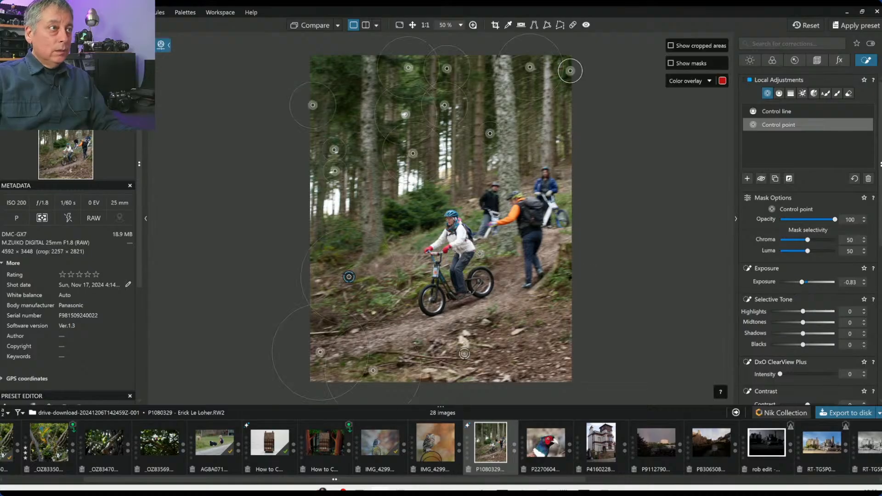
# Step: Extend the control point mask to the ground and undergrowth around the riders, and add a wider point at the pale trunk
pyautogui.click(497, 250)
pyautogui.click(569, 202)
pyautogui.click(563, 278)
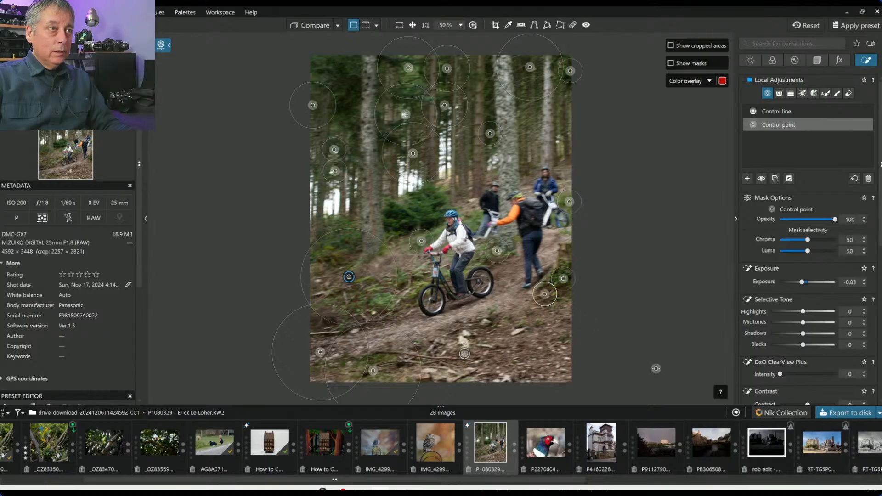
pyautogui.moveTo(545, 294); pyautogui.dragTo(561, 331)
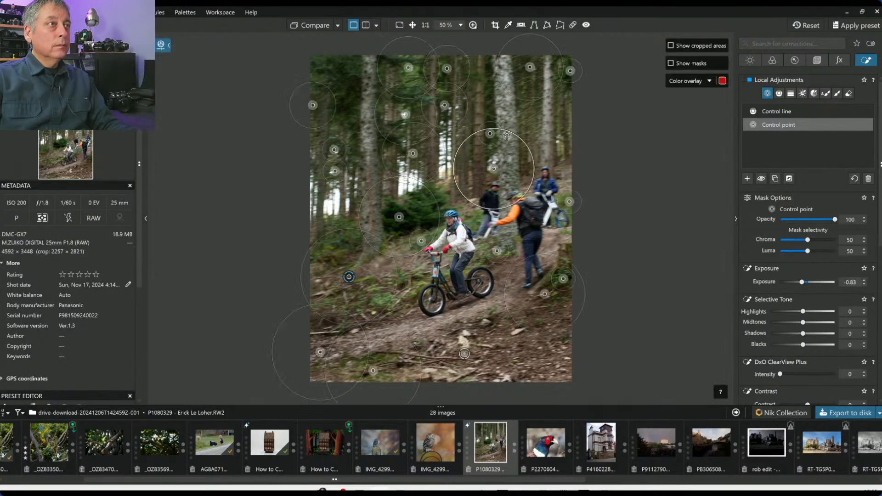
pyautogui.moveTo(508, 133); pyautogui.dragTo(492, 152)
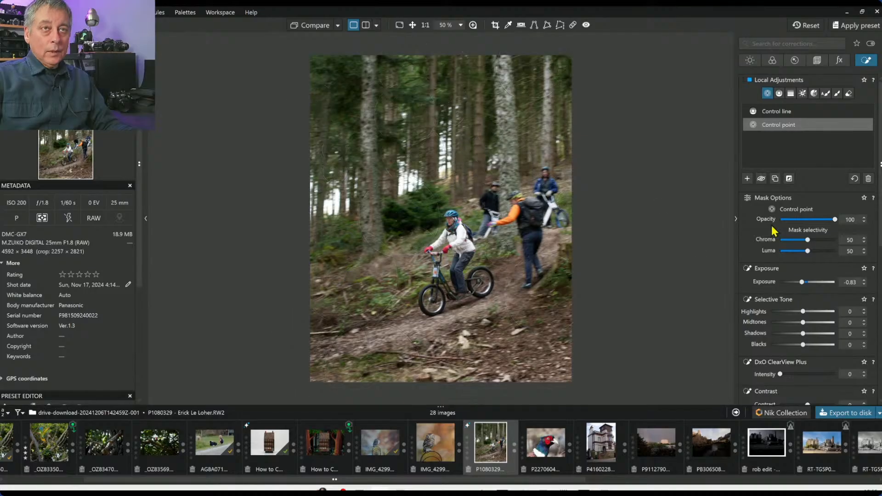
# Step: Create a new brush mask with an enlarged brush at 30% opacity and paint it down the large trunk behind the front rider
pyautogui.click(748, 180)
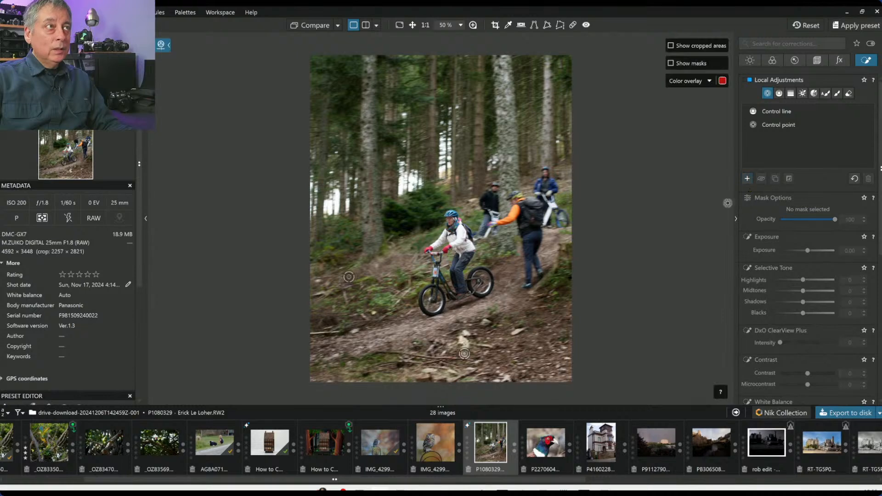
pyautogui.click(838, 96)
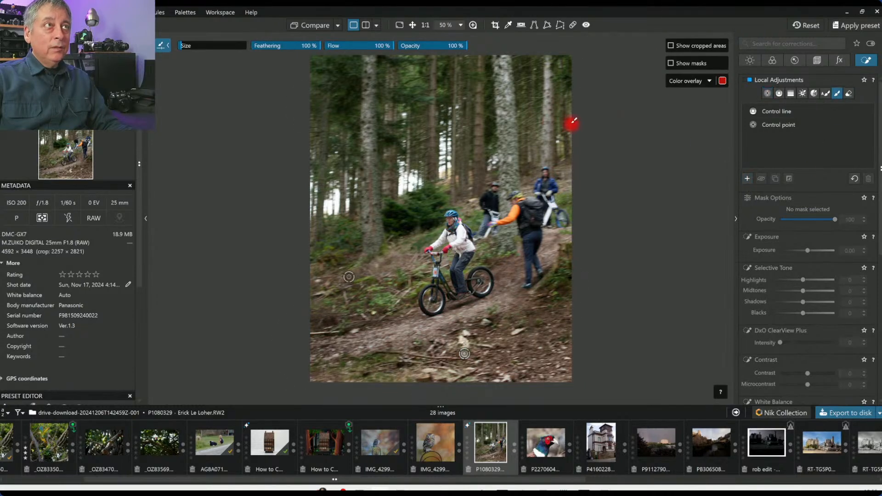
pyautogui.scroll(5, 417, 202)
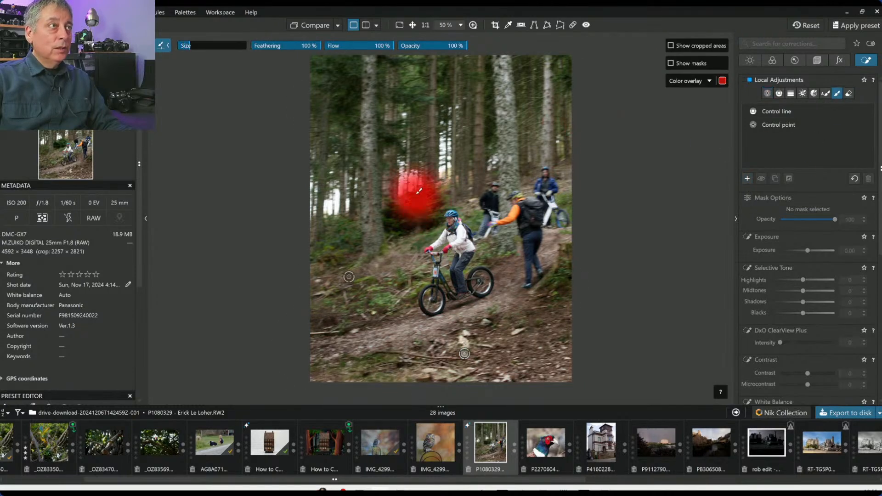
pyautogui.click(415, 46)
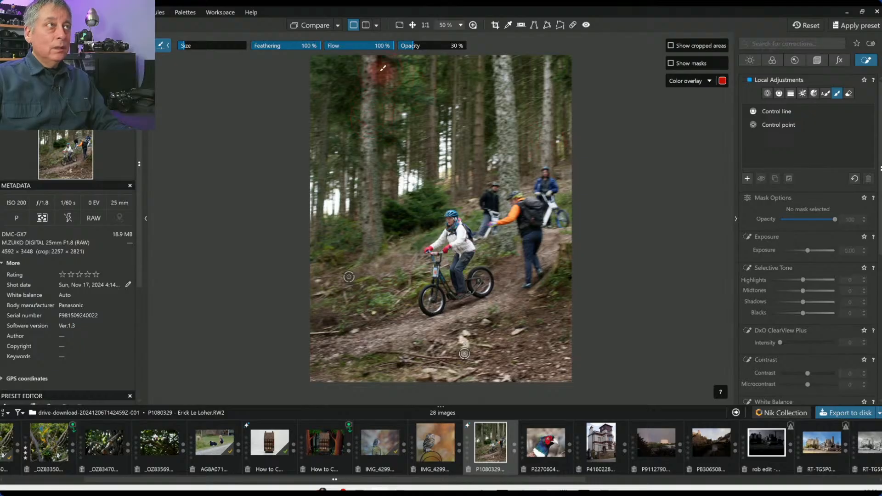
pyautogui.moveTo(367, 59); pyautogui.dragTo(372, 248)
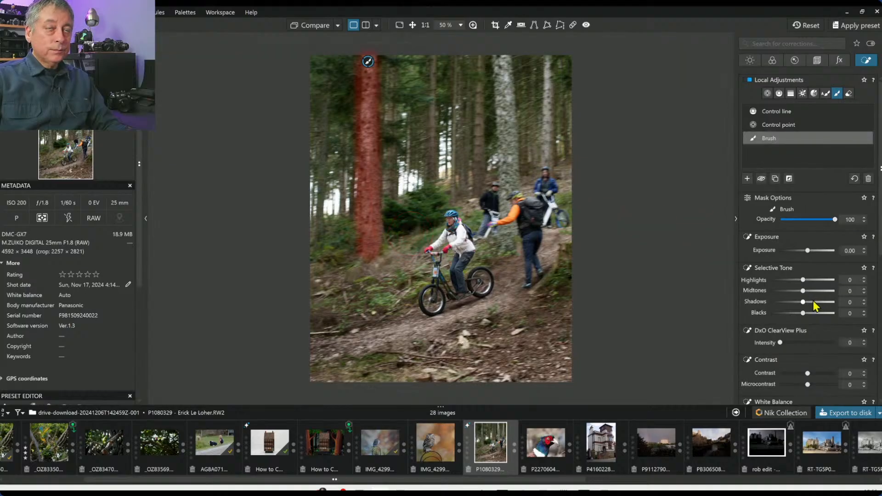
# Step: Brighten and warm the brushed trunk with highlights at 54 and a local white balance temperature of 14528
pyautogui.moveTo(806, 280)
pyautogui.mouseDown()
pyautogui.moveTo(829, 280)
pyautogui.moveTo(820, 283)
pyautogui.mouseUp()
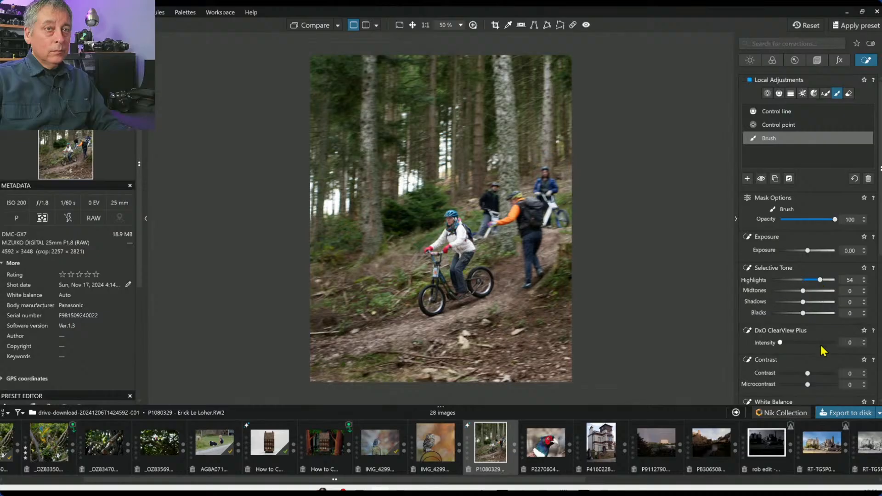
pyautogui.scroll(-2, 827, 353)
pyautogui.scroll(-2, 822, 357)
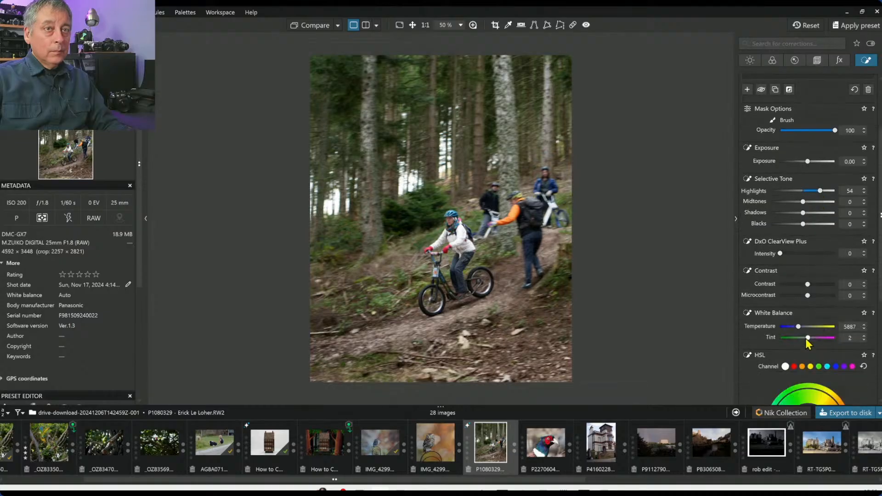
pyautogui.moveTo(801, 327); pyautogui.dragTo(813, 327)
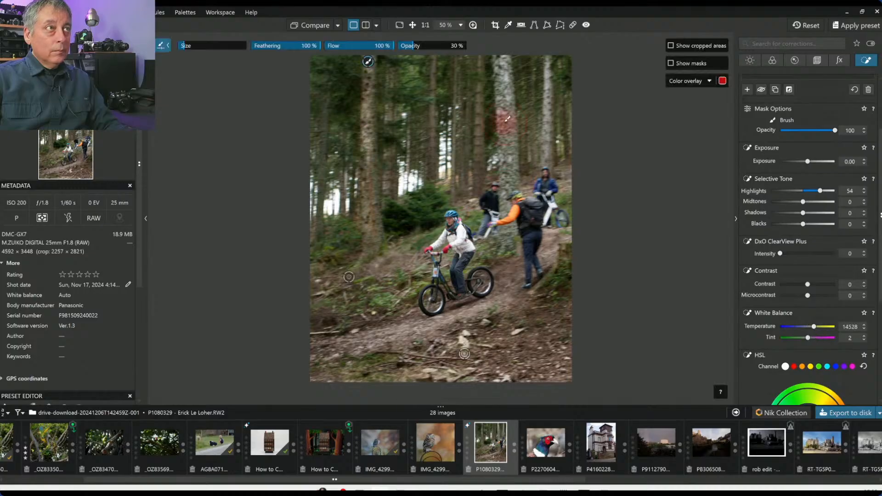
# Step: Paint the warm brush mask over the pale trunk, its neighbour, the central trunks and the thin trees near the photo's outer edge
pyautogui.moveTo(506, 65); pyautogui.dragTo(505, 163)
pyautogui.moveTo(553, 63); pyautogui.dragTo(546, 145)
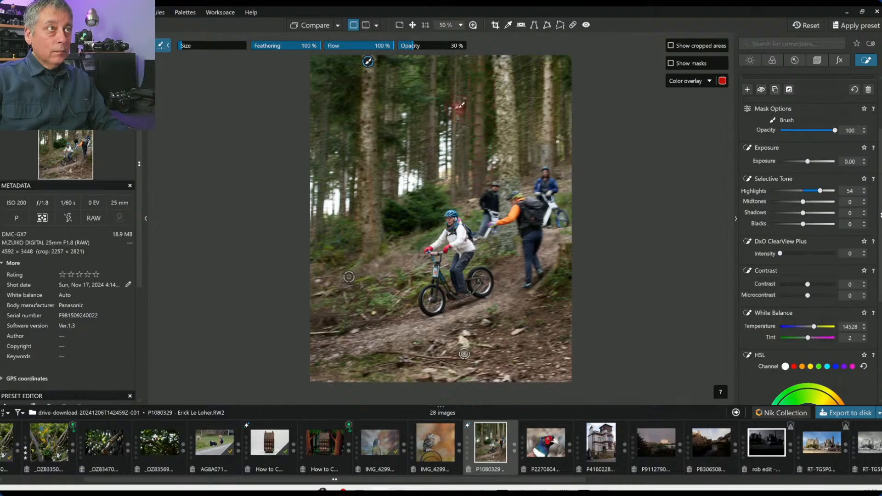
pyautogui.moveTo(456, 86)
pyautogui.mouseDown()
pyautogui.moveTo(453, 167)
pyautogui.moveTo(432, 102)
pyautogui.moveTo(428, 173)
pyautogui.mouseUp()
pyautogui.moveTo(328, 113); pyautogui.dragTo(329, 111)
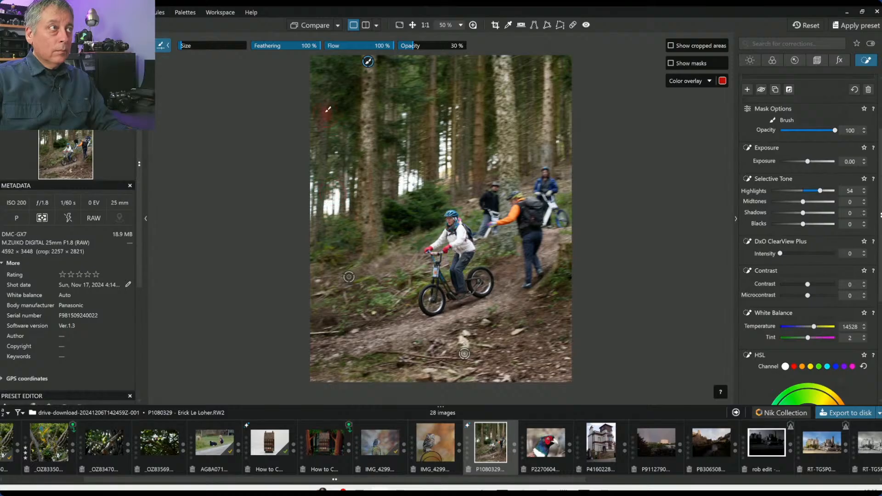
pyautogui.moveTo(314, 180); pyautogui.dragTo(315, 220)
pyautogui.moveTo(323, 125); pyautogui.dragTo(323, 214)
pyautogui.moveTo(351, 150); pyautogui.dragTo(349, 194)
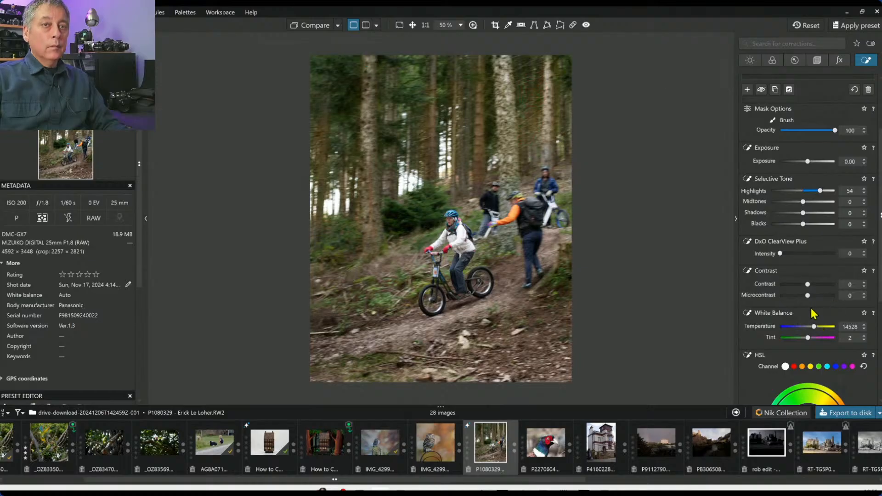
# Step: Set the brush mask's contrast to 53
pyautogui.moveTo(808, 285); pyautogui.dragTo(820, 286)
pyautogui.scroll(-1, 786, 297)
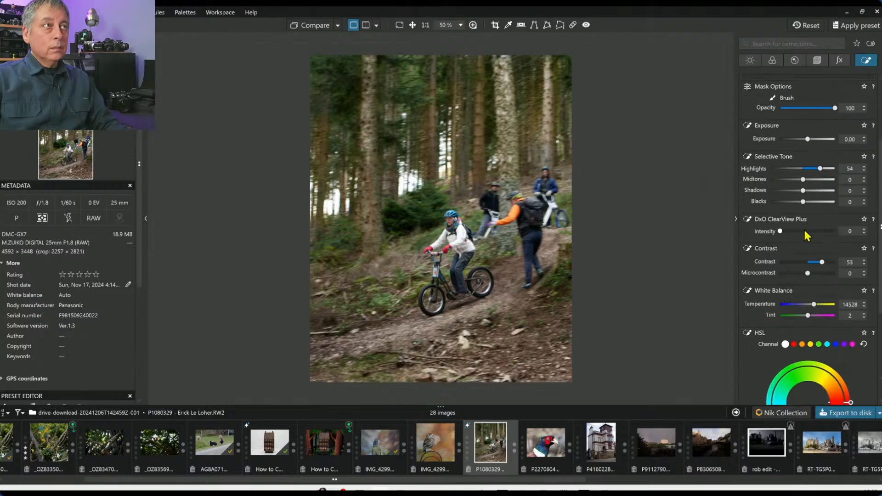
# Step: Set the trunk brush mask's microcontrast to 46 and its white balance temperature to 9932
pyautogui.moveTo(807, 273); pyautogui.dragTo(764, 278)
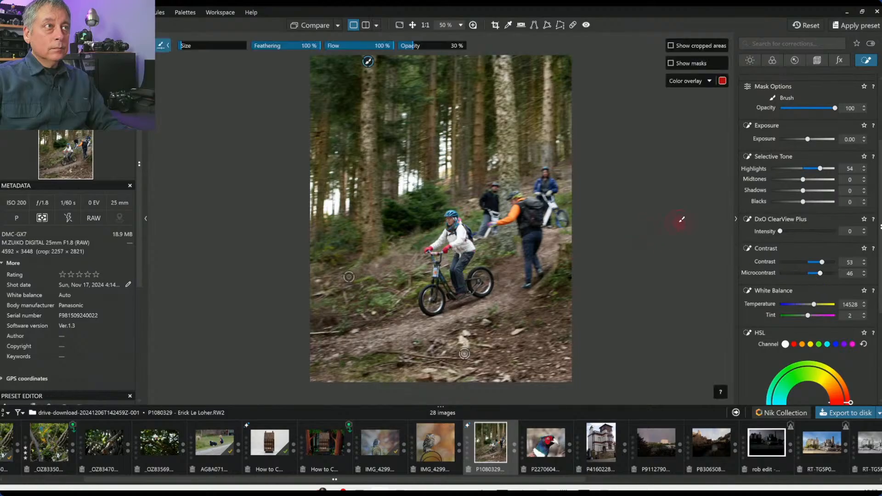
pyautogui.scroll(-2, 804, 275)
pyautogui.moveTo(814, 216); pyautogui.dragTo(809, 222)
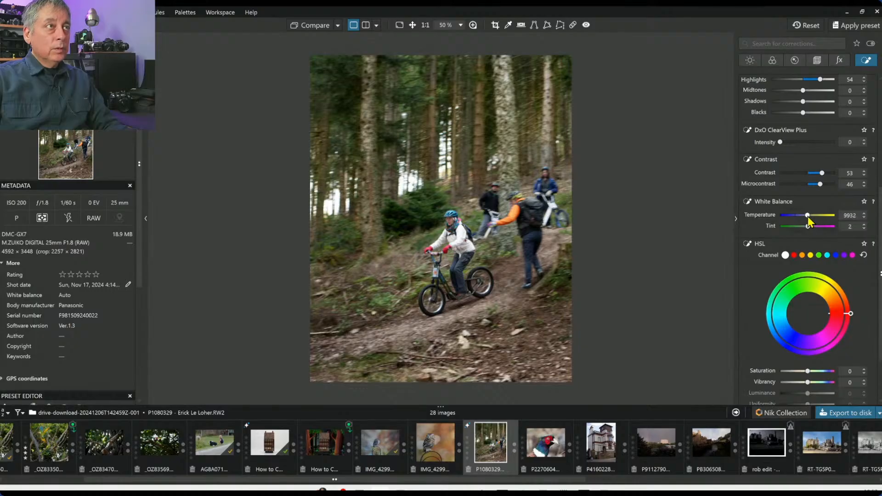
# Step: Set the trunk brush mask's selective tones to highlights 100, midtones 45 and blacks -17
pyautogui.scroll(1, 791, 186)
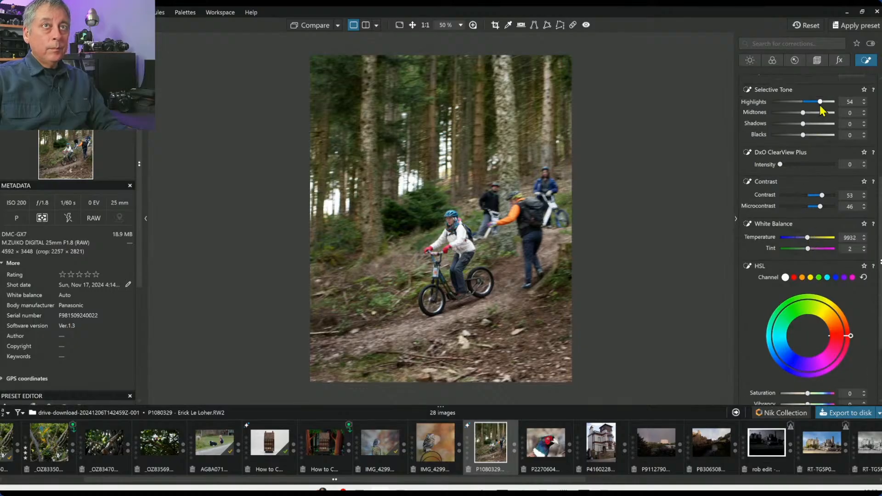
pyautogui.moveTo(822, 104); pyautogui.dragTo(845, 108)
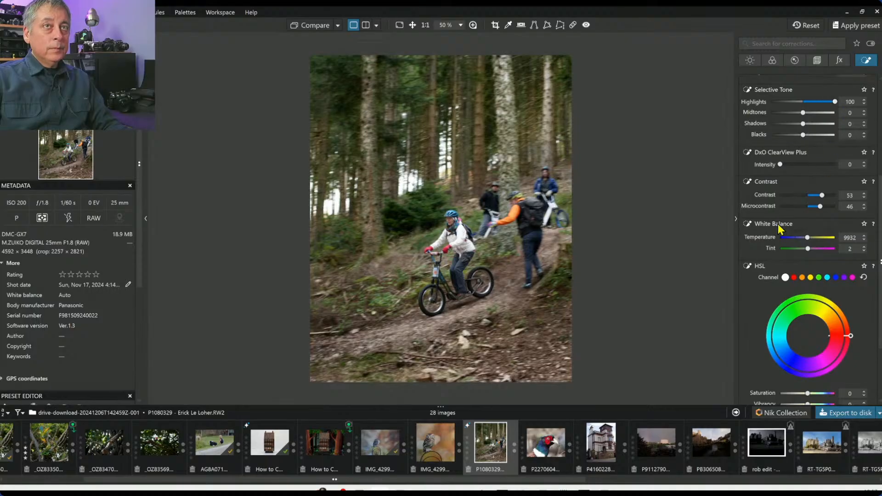
pyautogui.scroll(3, 780, 228)
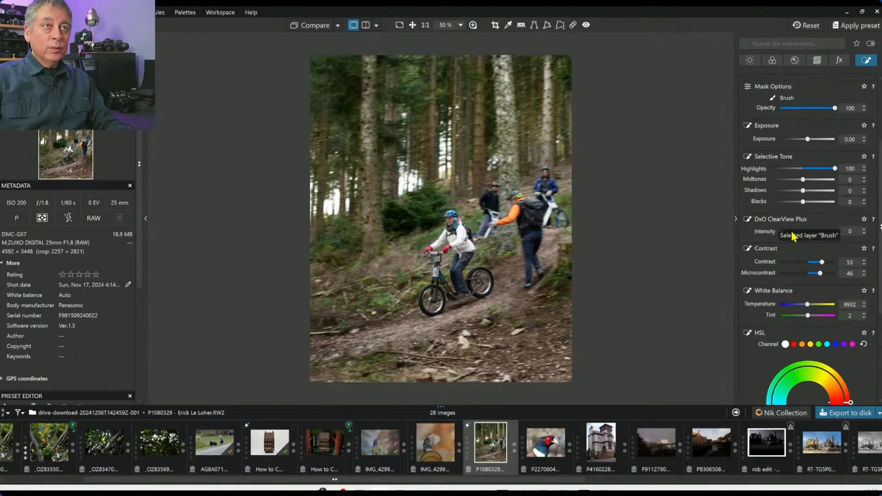
pyautogui.moveTo(807, 181); pyautogui.dragTo(814, 181)
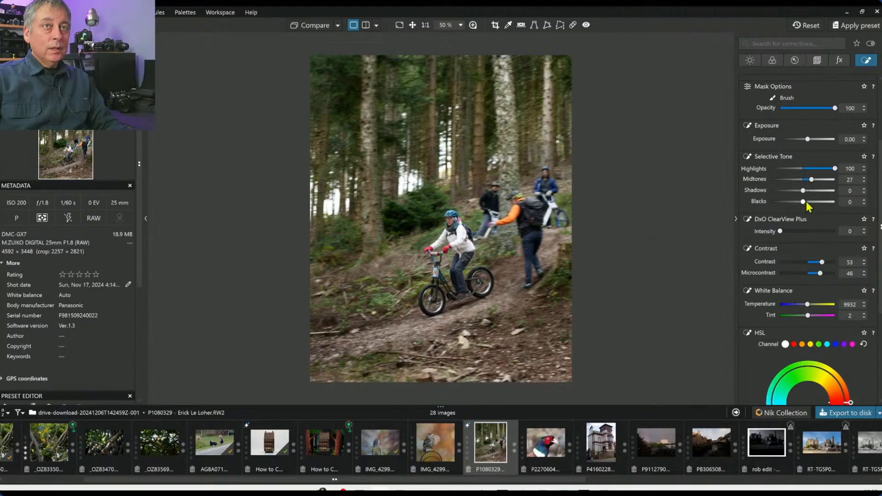
pyautogui.moveTo(803, 201); pyautogui.dragTo(818, 180)
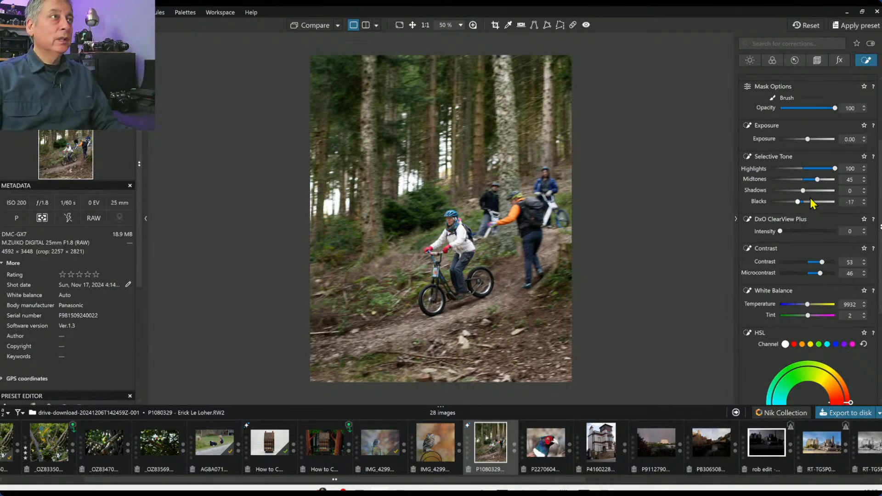
pyautogui.scroll(3, 762, 173)
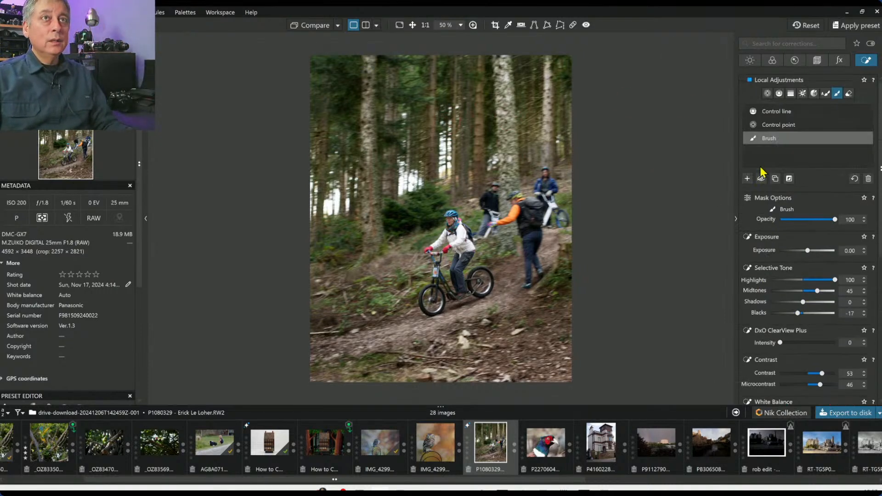
pyautogui.click(772, 130)
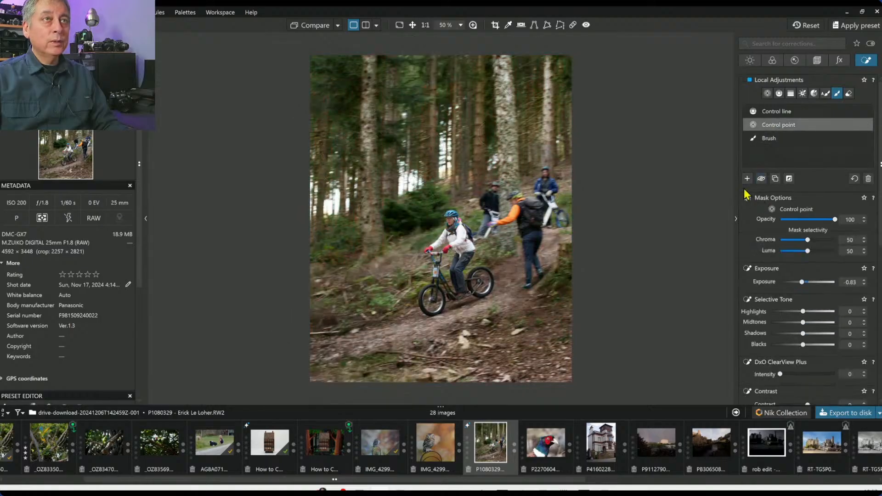
pyautogui.click(416, 73)
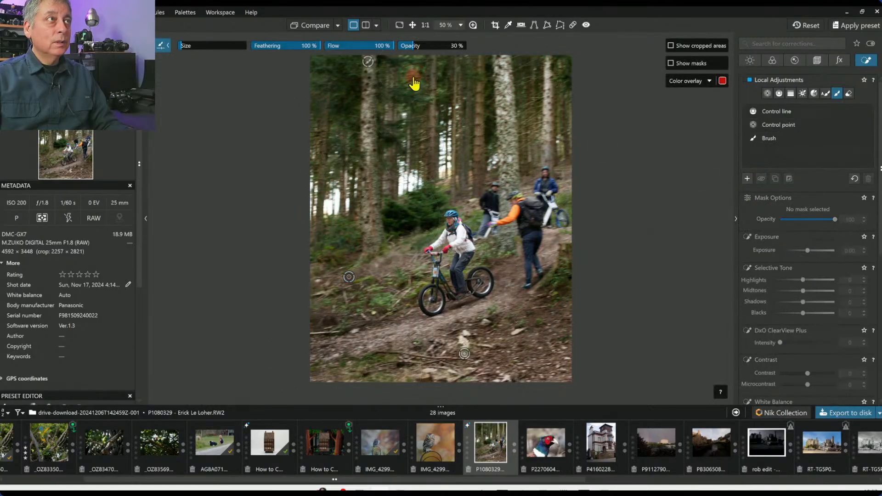
pyautogui.hotkey('ctrl', 'z')
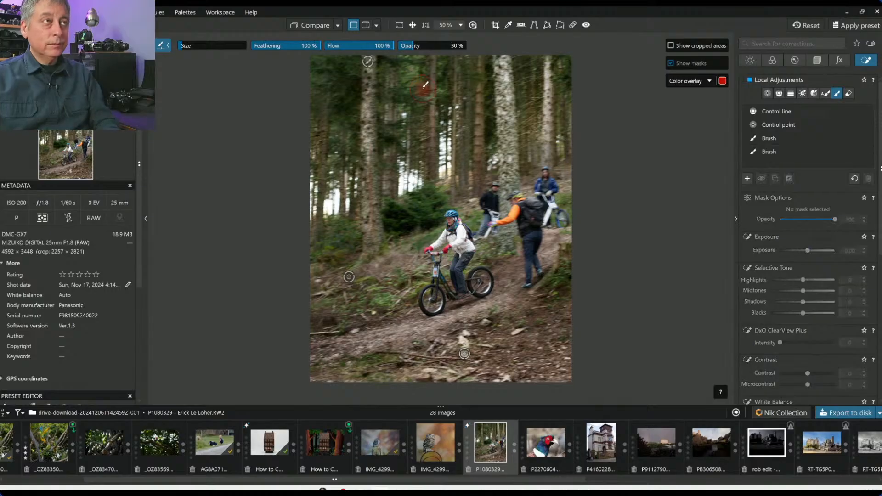
# Step: Set the existing control point mask's shadows to -33 and midtones to -26, and add a control point on the path before the scooter
pyautogui.click(774, 129)
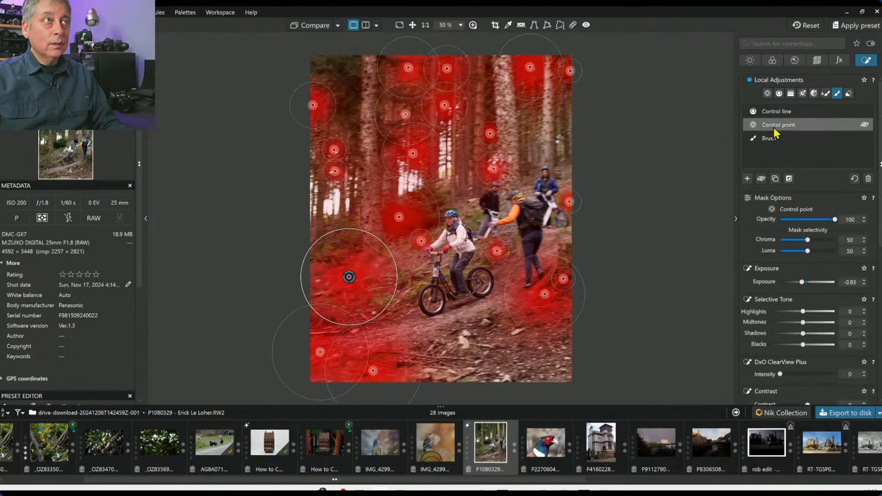
pyautogui.moveTo(802, 333); pyautogui.dragTo(793, 334)
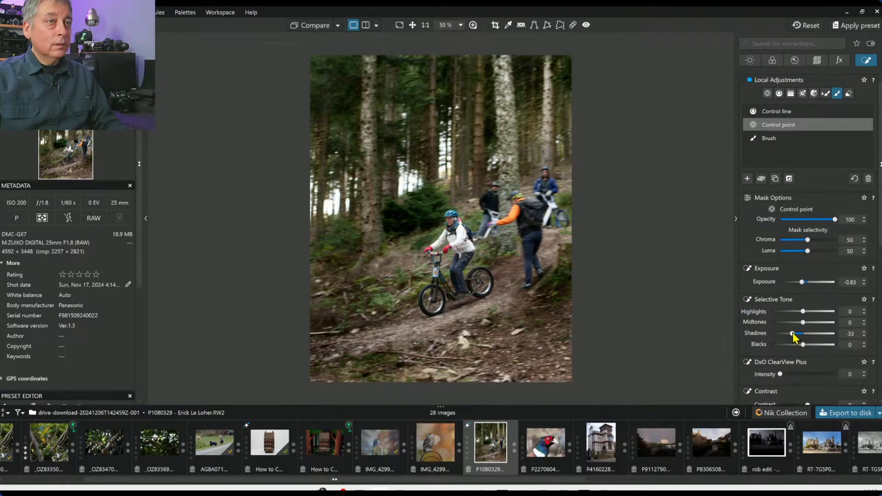
pyautogui.moveTo(799, 322); pyautogui.dragTo(794, 322)
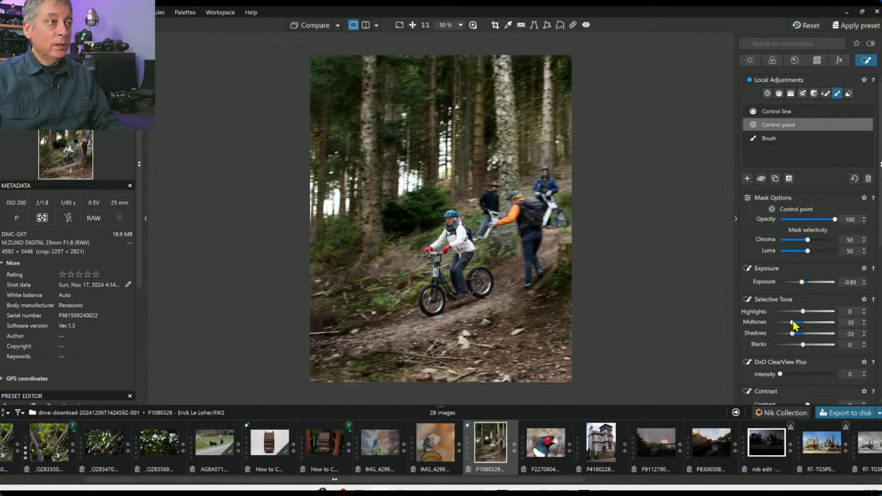
pyautogui.moveTo(793, 320); pyautogui.dragTo(795, 322)
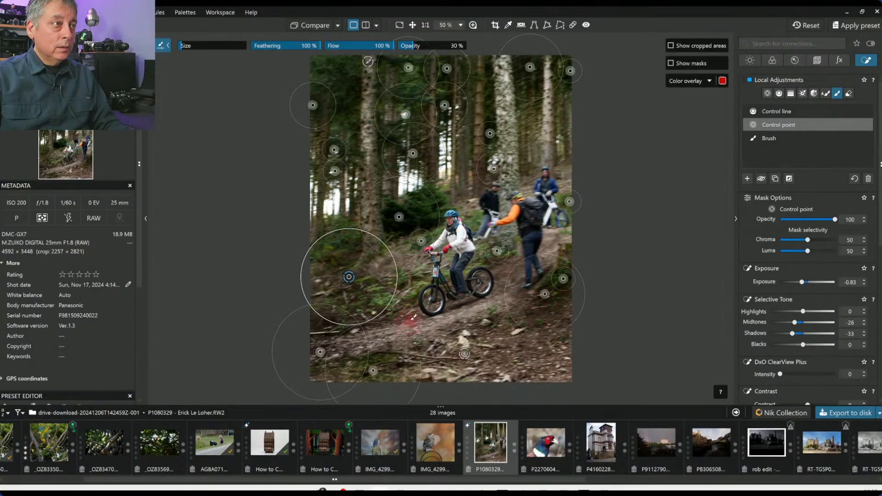
pyautogui.click(767, 93)
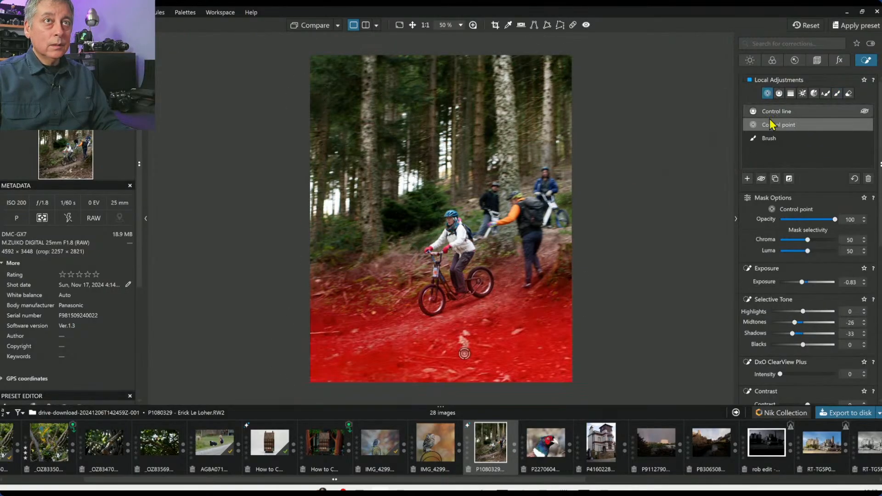
pyautogui.click(395, 333)
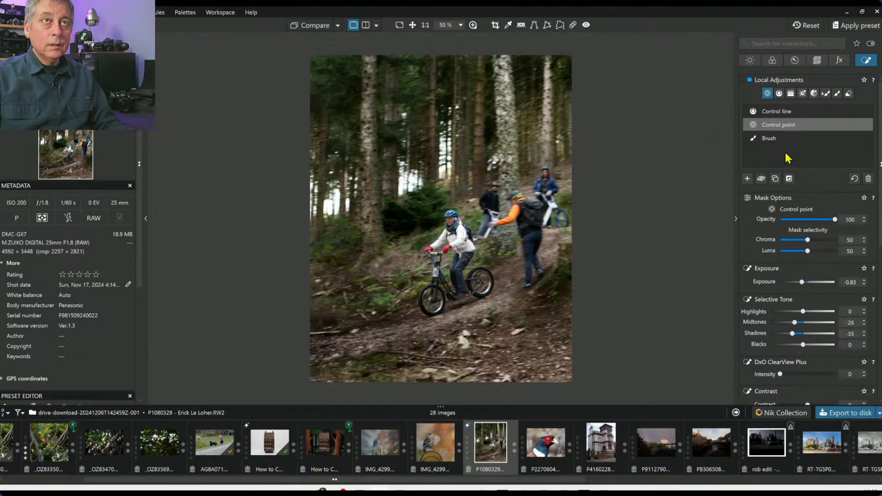
# Step: Create a new control point mask on the front rider's legs and shrink its radius to fit around the rider and scooter
pyautogui.click(748, 179)
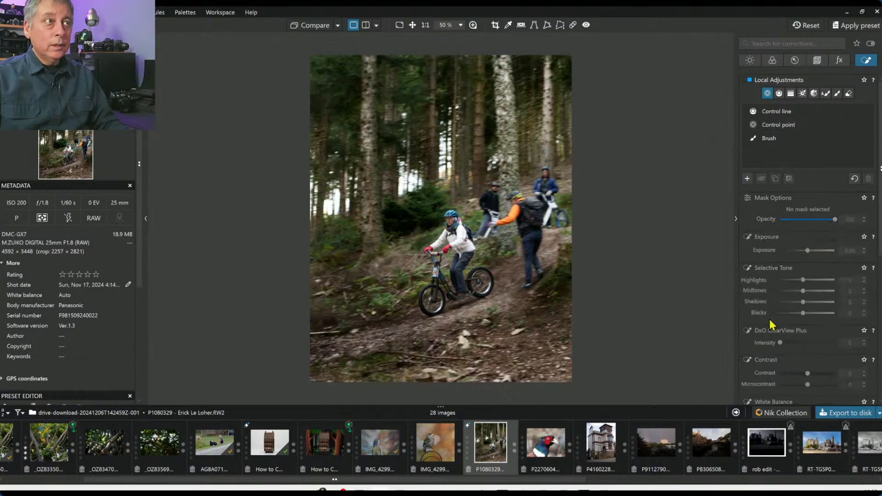
pyautogui.click(460, 267)
pyautogui.moveTo(478, 216); pyautogui.dragTo(472, 231)
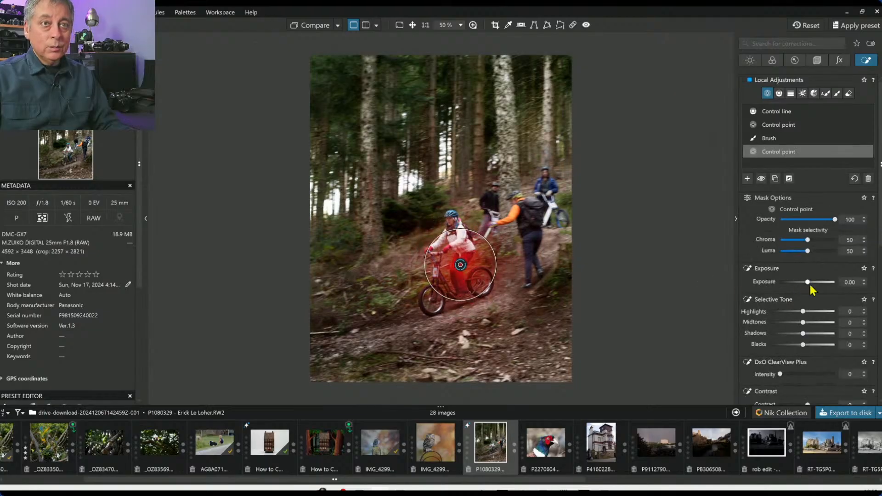
# Step: Lift the front rider's mask with midtones at 18 and shadows at 38, leaving exposure at 0
pyautogui.moveTo(810, 283); pyautogui.dragTo(812, 283)
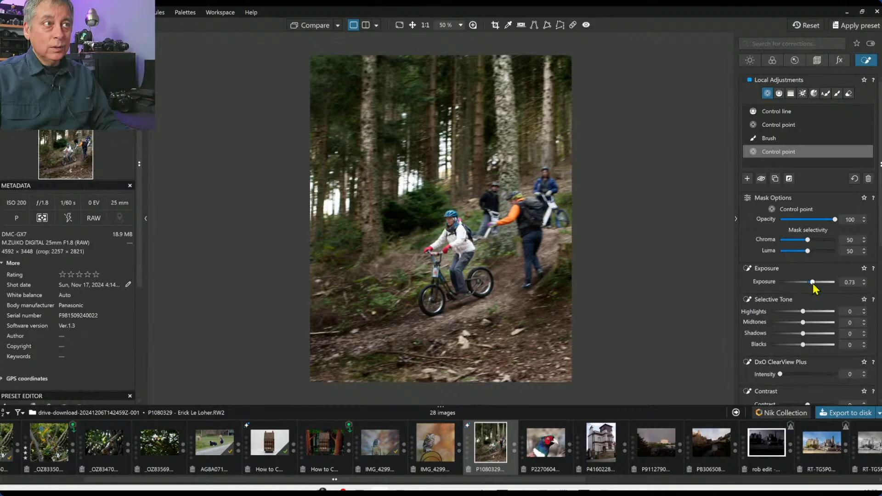
pyautogui.doubleClick(811, 282)
pyautogui.moveTo(803, 333); pyautogui.dragTo(810, 327)
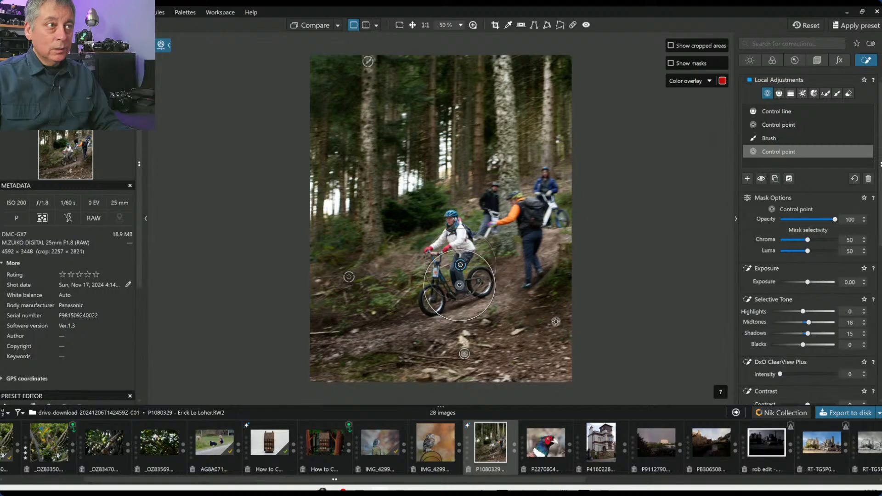
pyautogui.moveTo(810, 336)
pyautogui.mouseDown()
pyautogui.moveTo(819, 340)
pyautogui.moveTo(814, 334)
pyautogui.mouseUp()
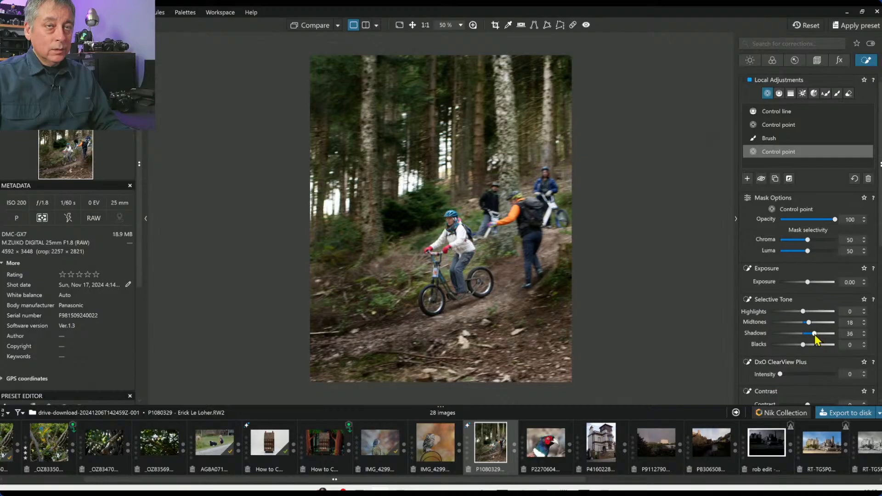
# Step: Create another control point mask with points on the lower rims of the front and rear wheels, shrinking both radii to roughly wheel size
pyautogui.click(747, 178)
pyautogui.scroll(1, 427, 305)
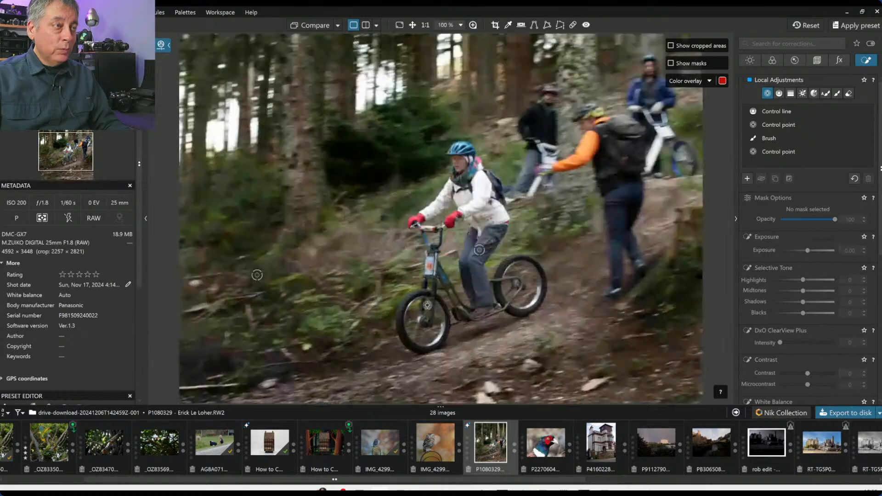
pyautogui.scroll(1, 427, 305)
pyautogui.click(448, 351)
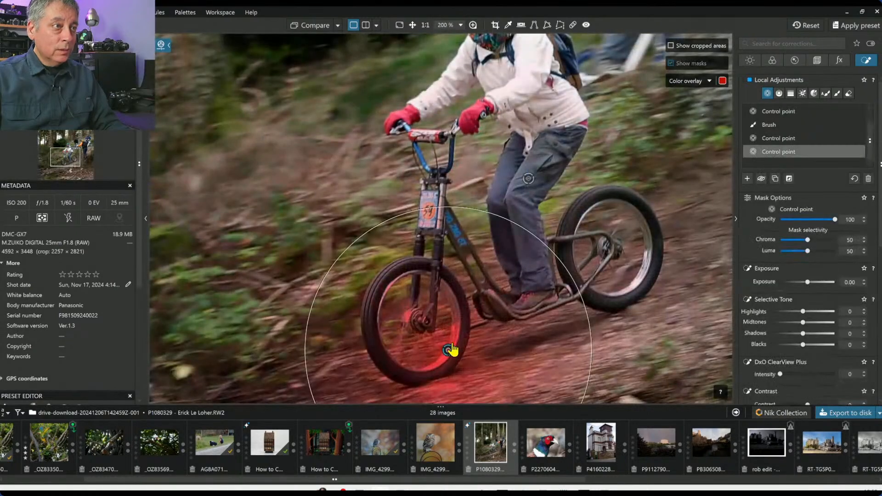
pyautogui.click(635, 282)
pyautogui.moveTo(664, 157); pyautogui.dragTo(651, 214)
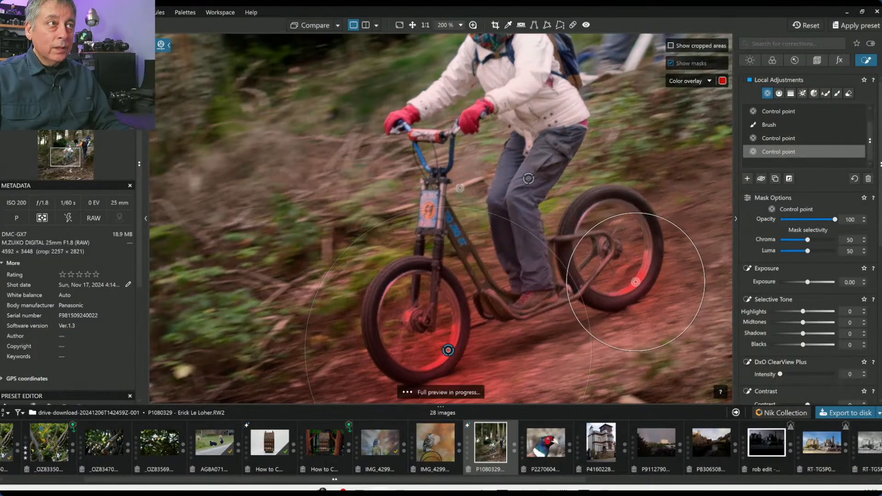
pyautogui.moveTo(406, 216); pyautogui.dragTo(427, 290)
# Step: Set the wheel mask's luma selectivity to 57 and its exposure to 2.04
pyautogui.moveTo(808, 253); pyautogui.dragTo(813, 252)
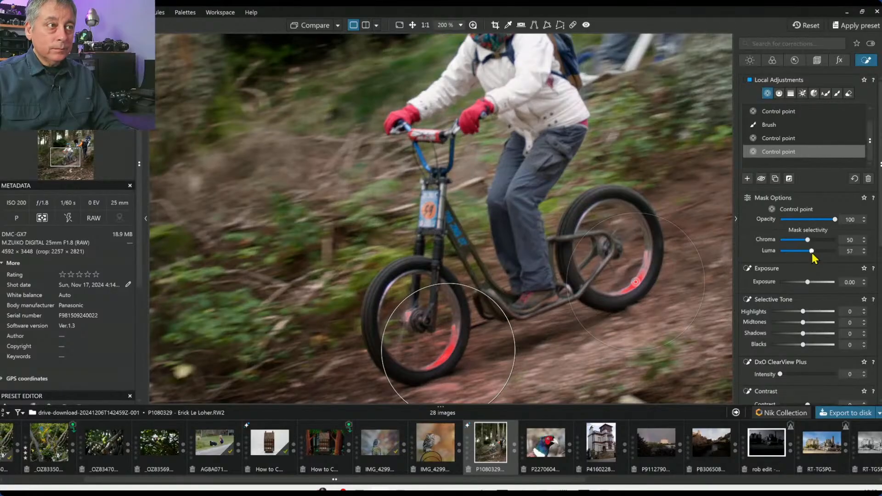
pyautogui.moveTo(809, 283); pyautogui.dragTo(822, 283)
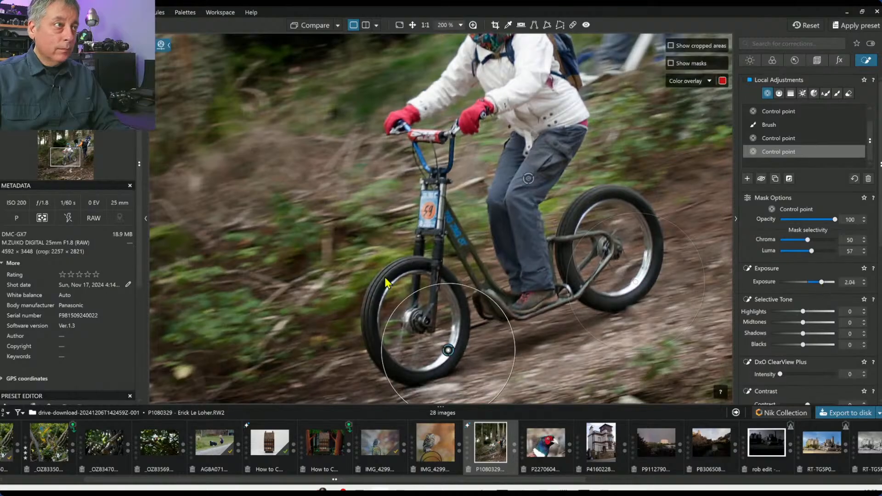
# Step: Add small control points to the wheel mask on the upper parts of the front and rear tyres
pyautogui.click(384, 276)
pyautogui.moveTo(403, 209); pyautogui.dragTo(395, 266)
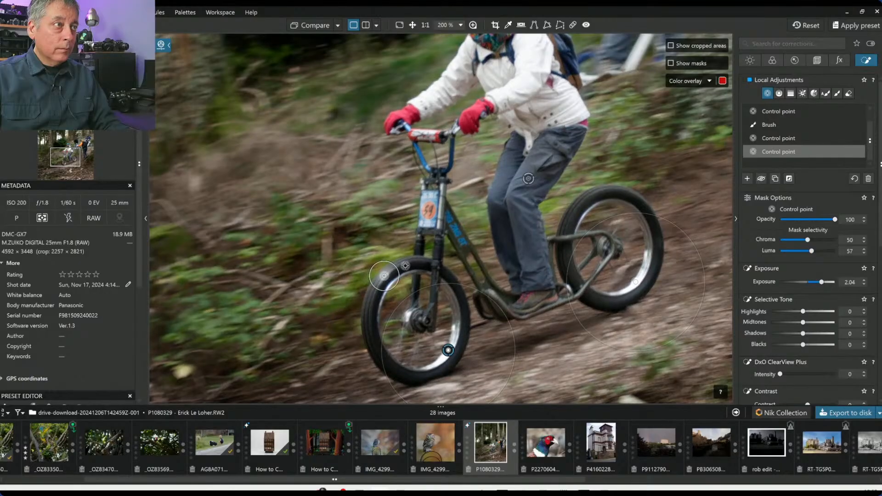
pyautogui.click(597, 194)
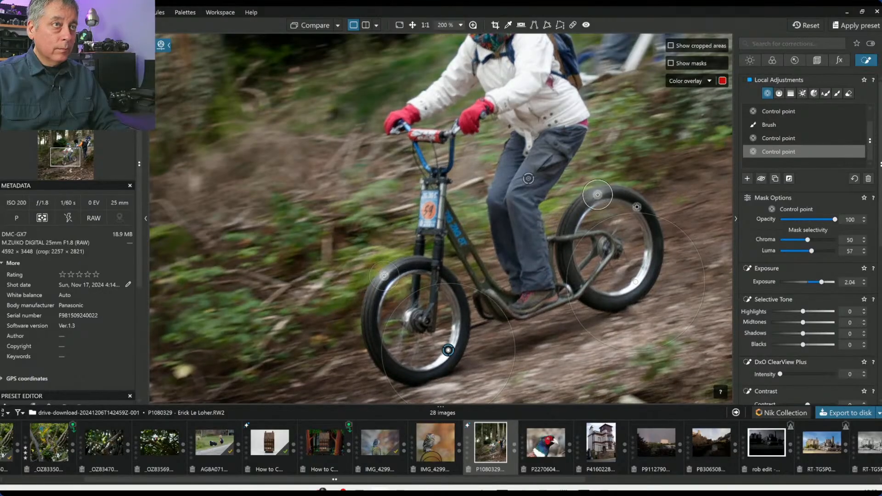
# Step: Set the wheel mask's chroma selectivity to 70 and its DxO ClearView Plus intensity to 49, and deselect the mask
pyautogui.hotkey('ctrl', '0')
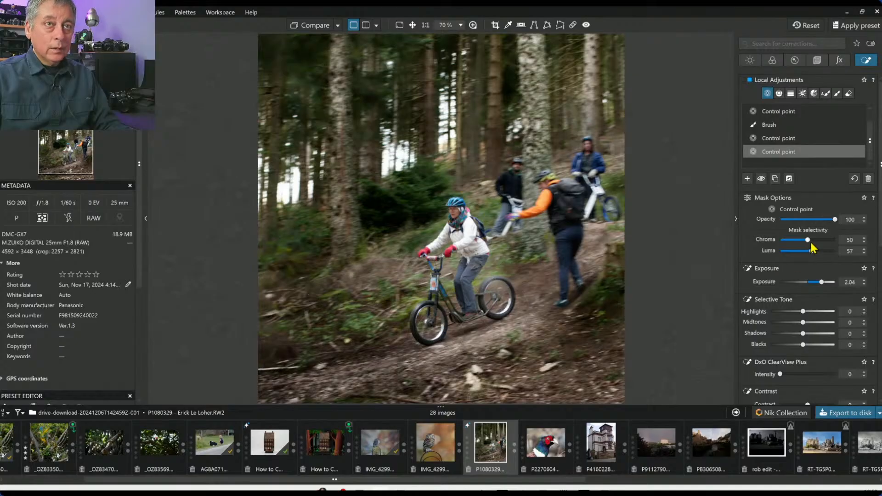
pyautogui.moveTo(808, 240); pyautogui.dragTo(818, 240)
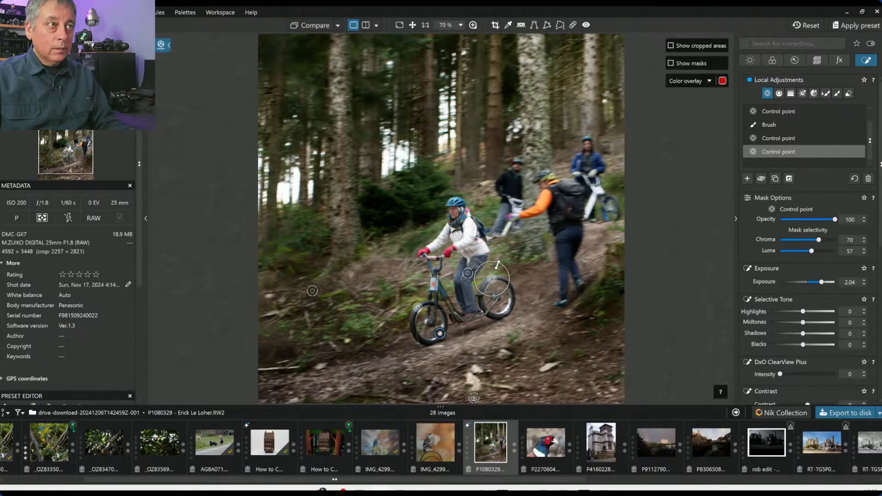
pyautogui.moveTo(787, 376); pyautogui.dragTo(806, 375)
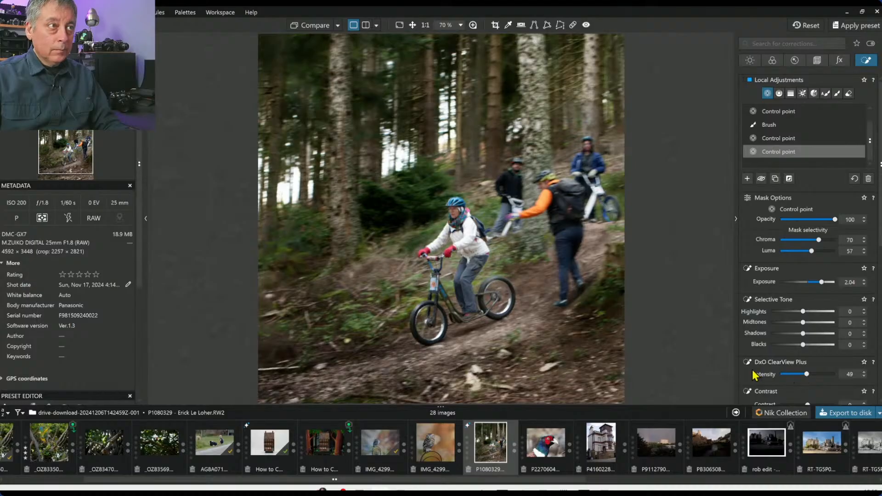
pyautogui.press('Escape')
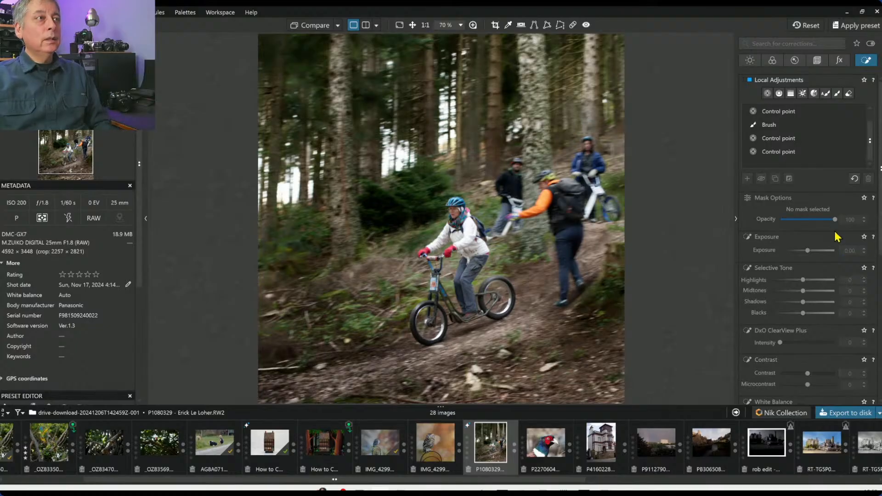
pyautogui.scroll(-2, 662, 253)
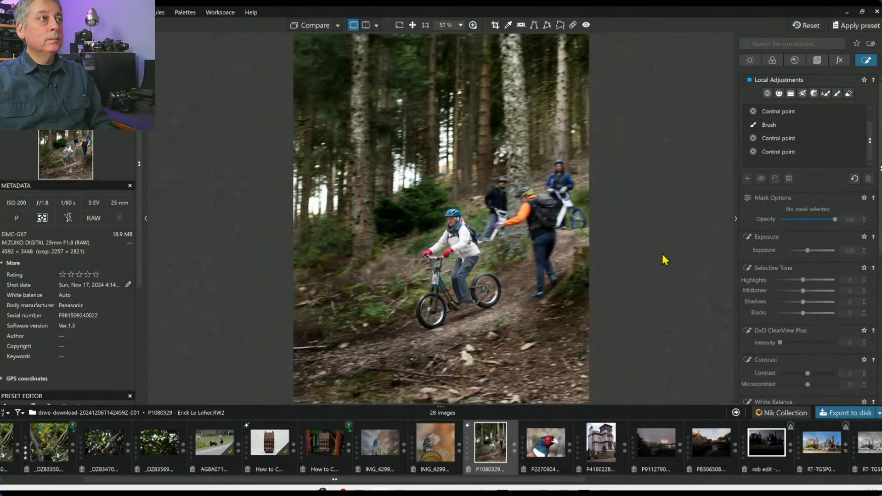
pyautogui.scroll(-3, 662, 252)
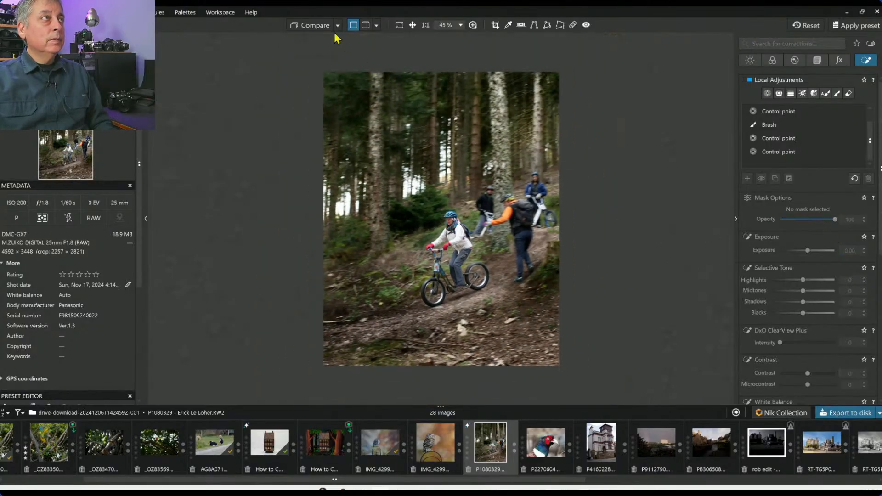
# Step: Compare the edited forest scooter photo with its original, and export the edited version to disk
pyautogui.click(304, 24)
pyautogui.scroll(2, 443, 182)
pyautogui.scroll(-2, 444, 182)
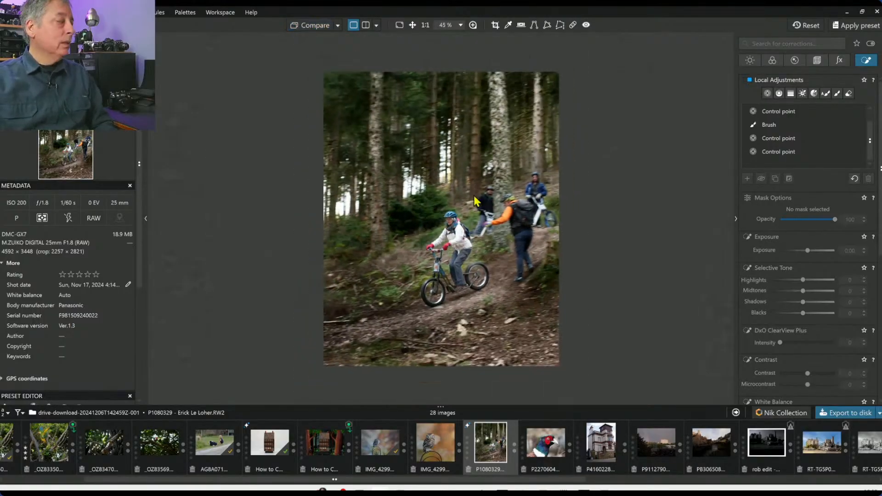
pyautogui.click(828, 416)
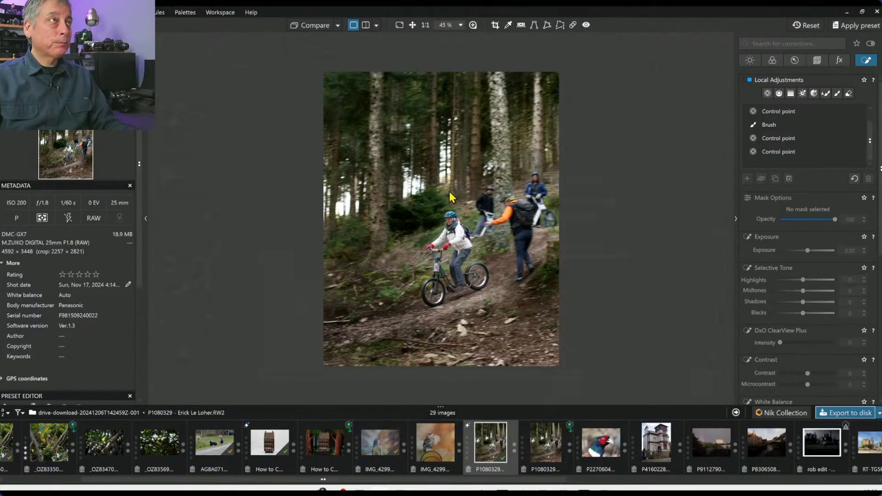
# Step: Show the scooter photo in a left/right split comparison and reset all its corrections
pyautogui.click(366, 24)
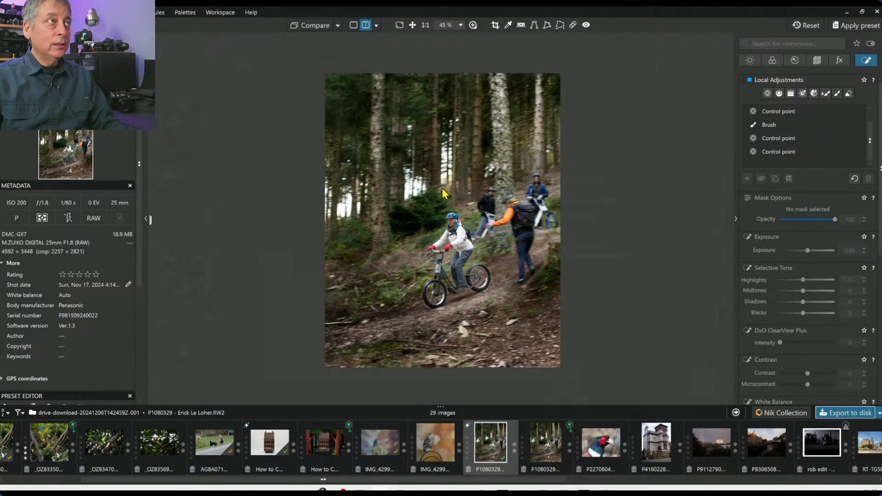
pyautogui.click(805, 25)
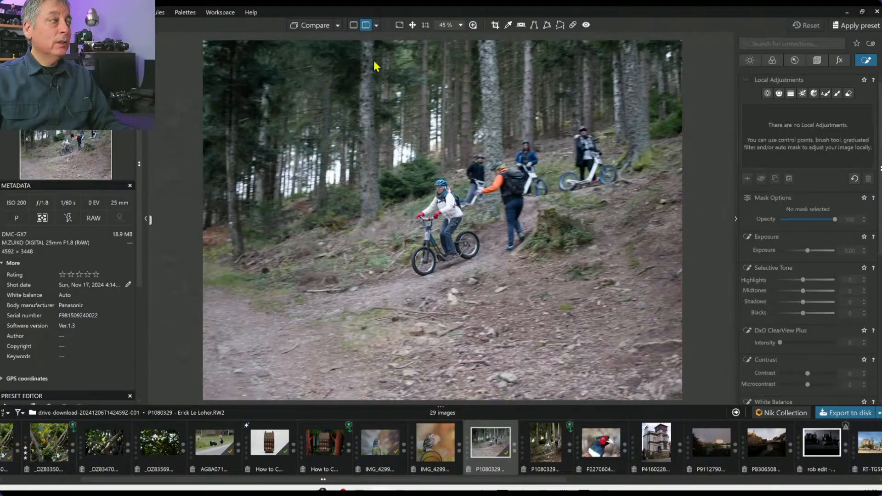
# Step: Hide the side palettes and sweep the split divider back and forth across the scooter photo to compare both versions
pyautogui.press('F9')
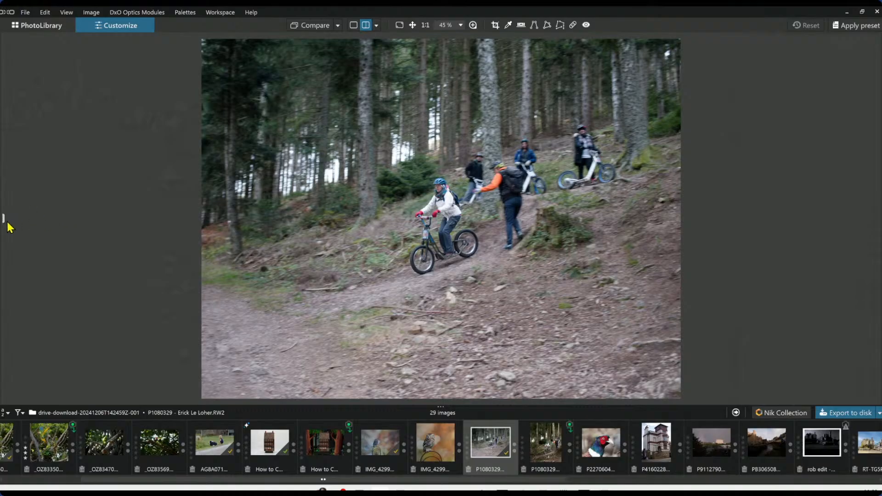
pyautogui.moveTo(3, 217); pyautogui.dragTo(760, 219)
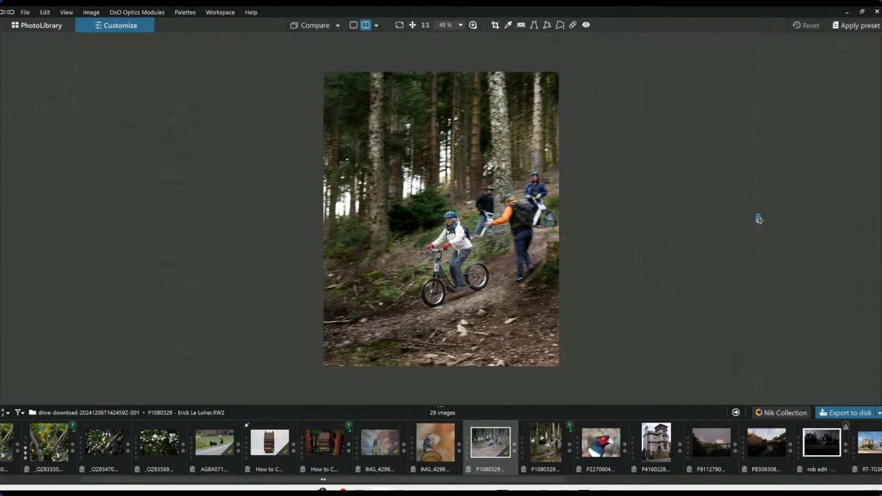
pyautogui.moveTo(751, 220); pyautogui.dragTo(132, 218)
pyautogui.scroll(2, 523, 344)
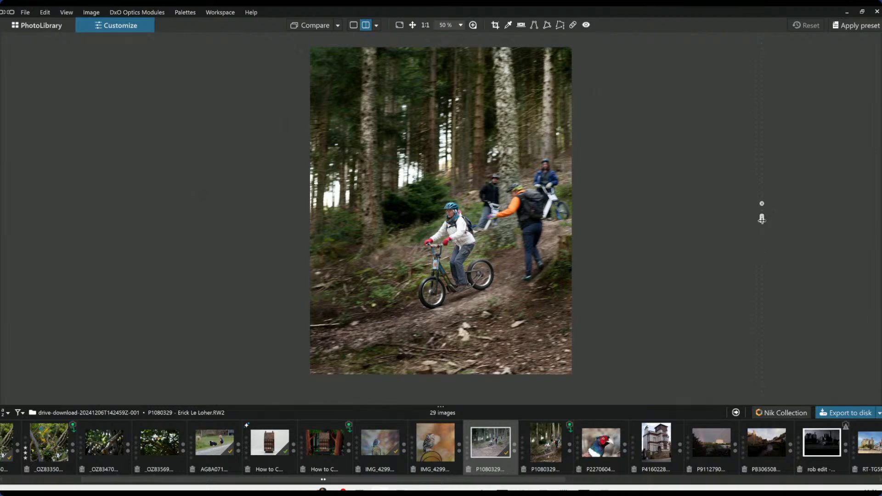
pyautogui.moveTo(762, 218); pyautogui.dragTo(188, 216)
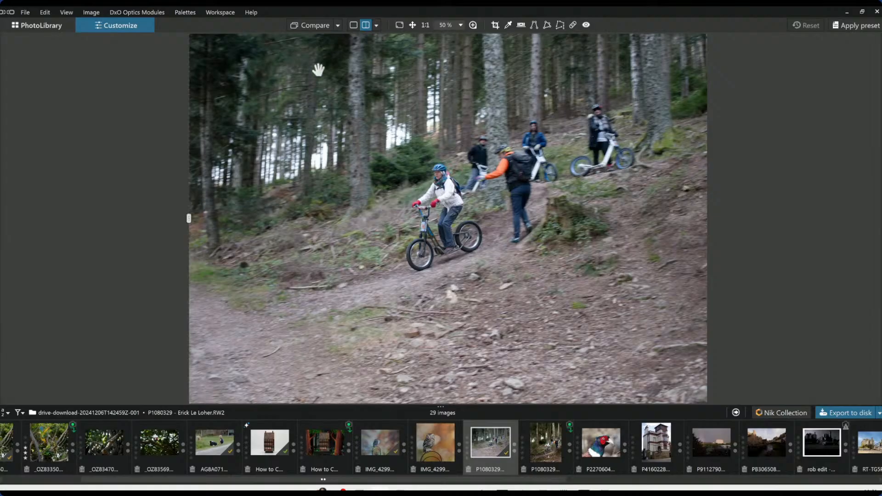
# Step: Compare the two scooter versions side by side left/right, and return to the single-image view
pyautogui.click(376, 26)
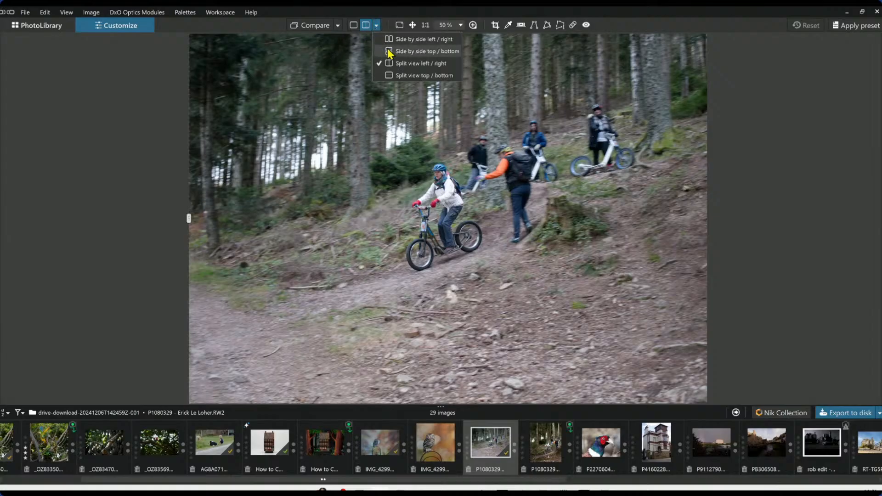
pyautogui.click(407, 39)
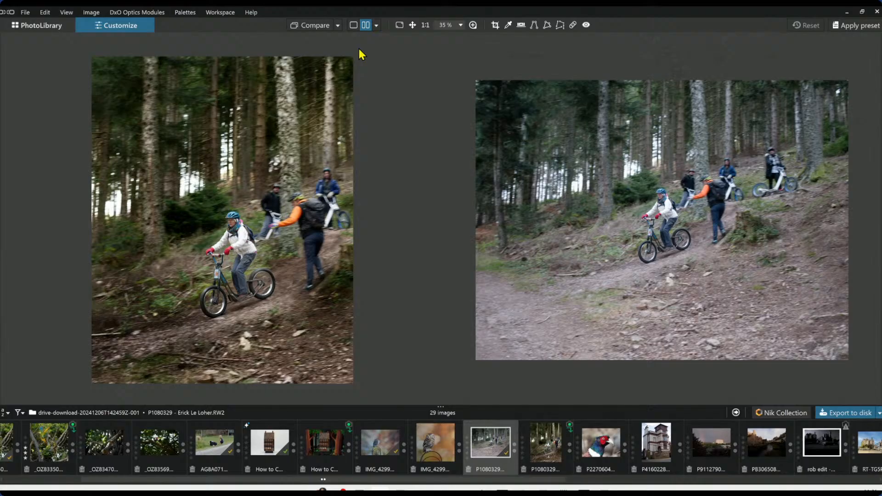
pyautogui.click(354, 24)
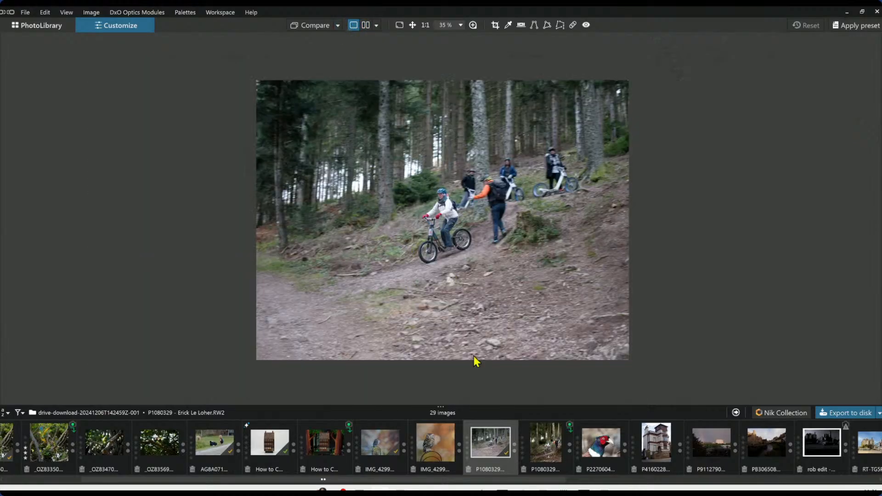
# Step: Bring back the side palettes and select the exported P1080329 JPG in the filmstrip
pyautogui.click(599, 453)
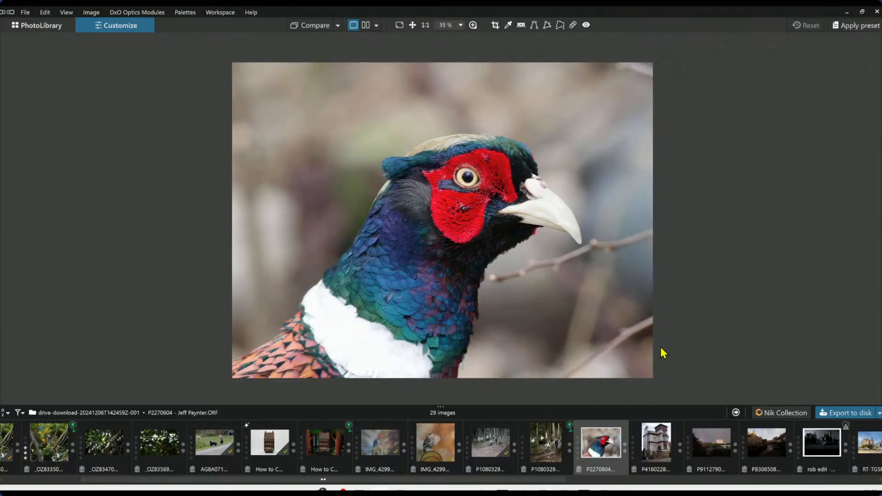
pyautogui.press('F9')
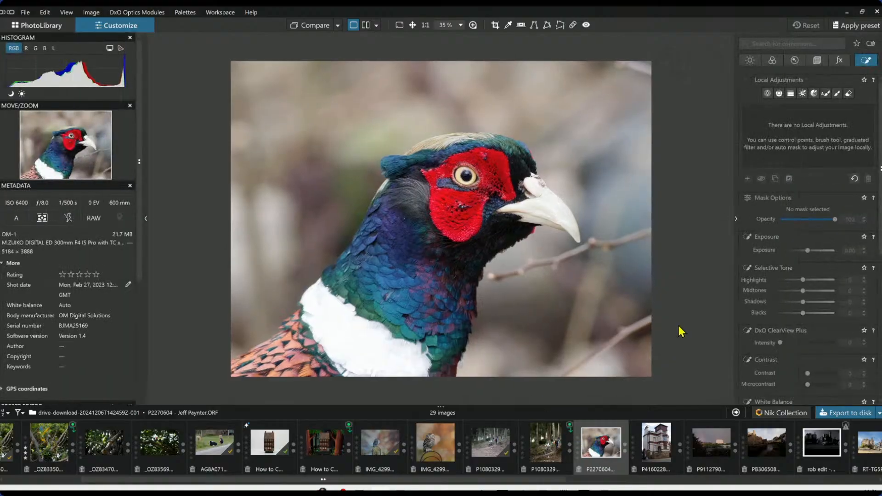
pyautogui.click(549, 442)
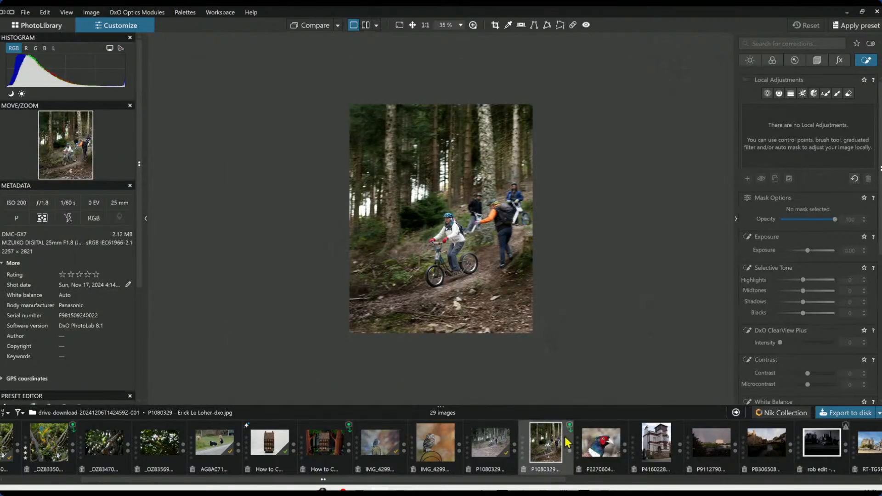
pyautogui.moveTo(569, 432)
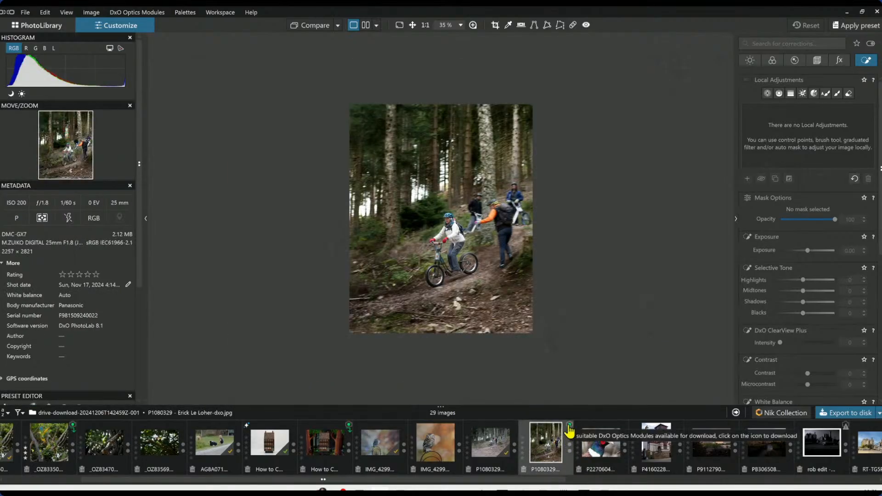
# Step: Open pheasant photo P2270604 and apply the Demo Preset from the general purpose presets
pyautogui.click(600, 443)
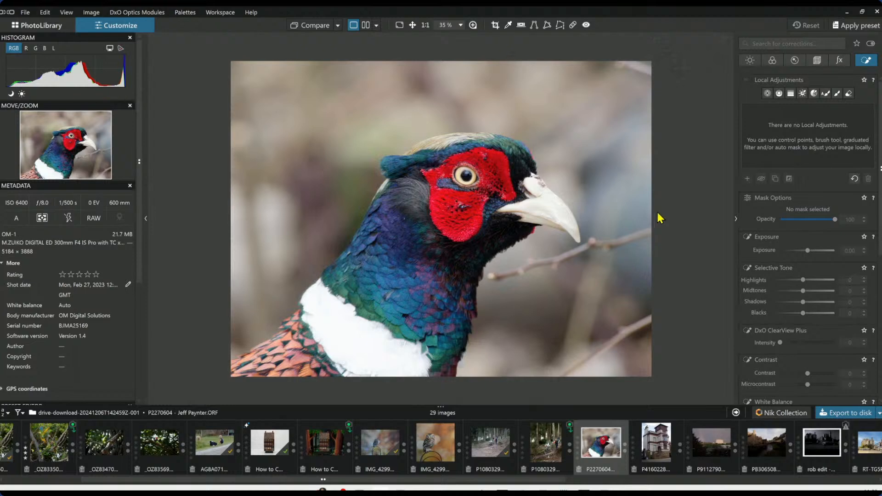
pyautogui.scroll(-10, 657, 442)
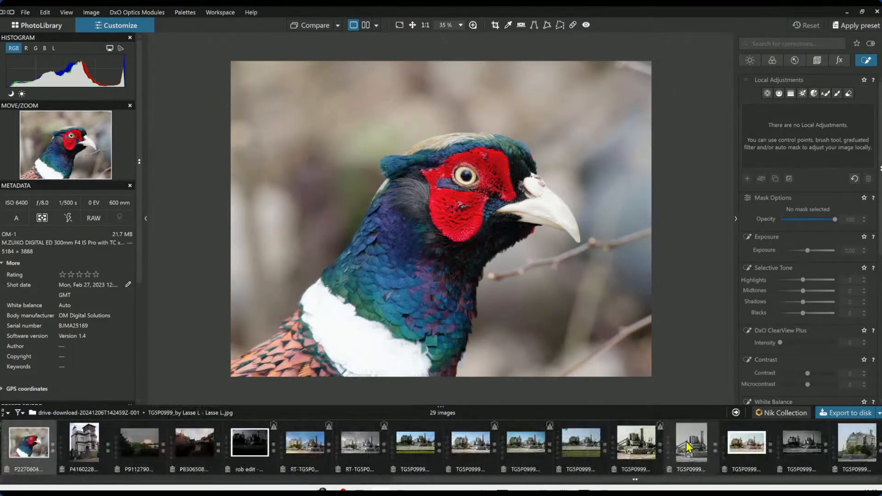
pyautogui.scroll(9, 689, 446)
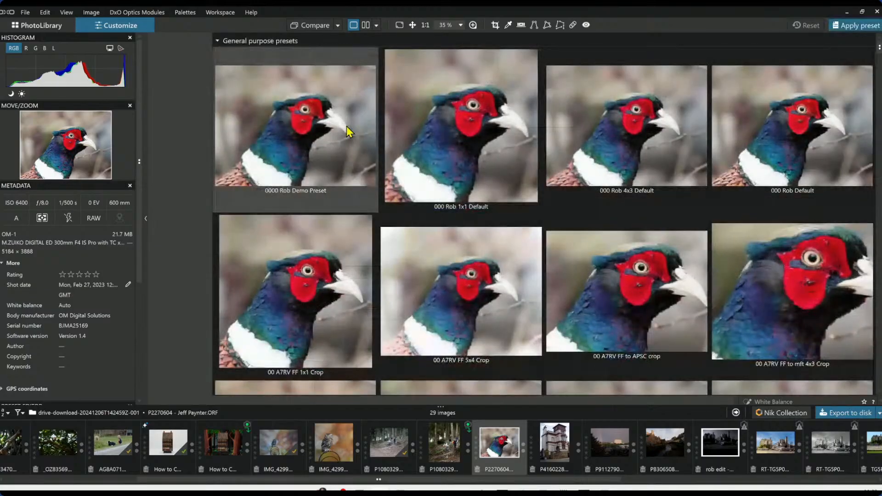
pyautogui.doubleClick(345, 131)
# Step: Set the pheasant photo's crop aspect ratio to 1 × 1 and activate the Crop tool
pyautogui.click(816, 60)
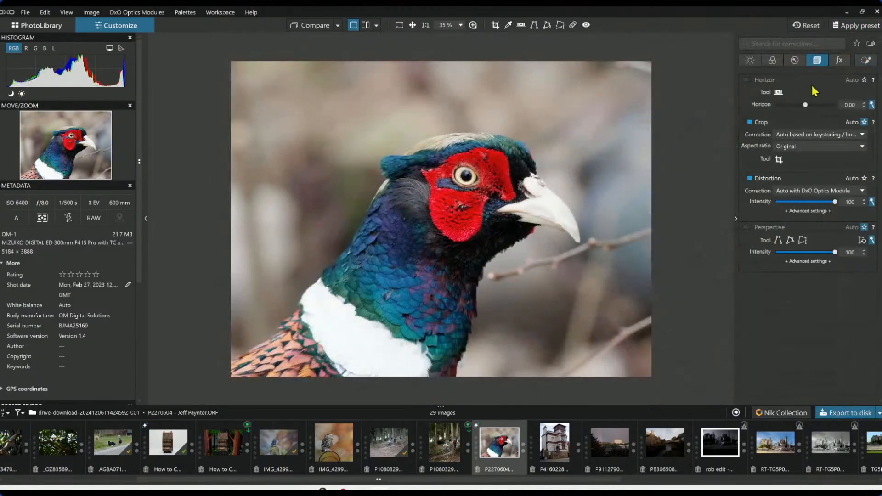
pyautogui.click(803, 146)
pyautogui.click(788, 179)
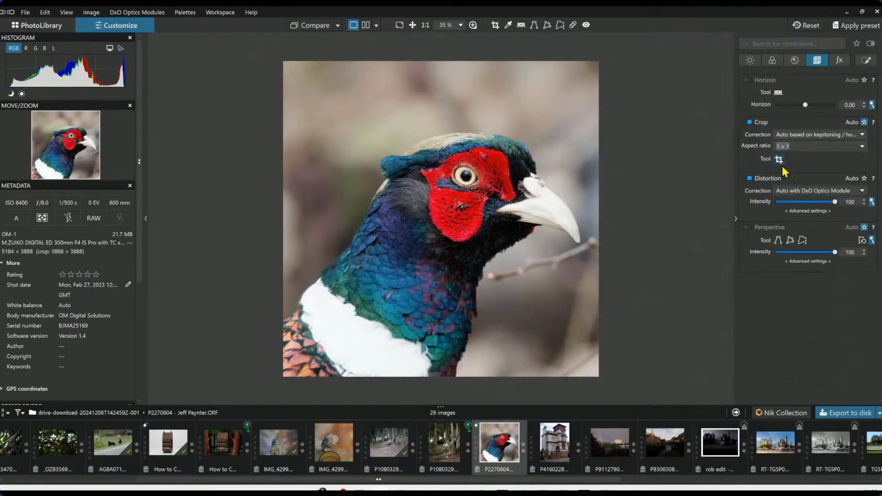
pyautogui.click(779, 160)
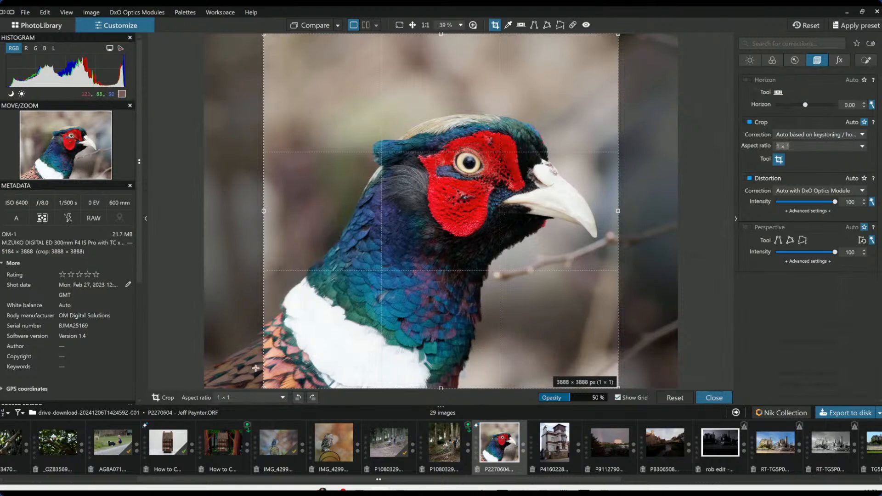
# Step: Change the crop ratio to 5 × 4, trim the frame from above to about 4269 × 3415 px, and apply it
pyautogui.click(813, 146)
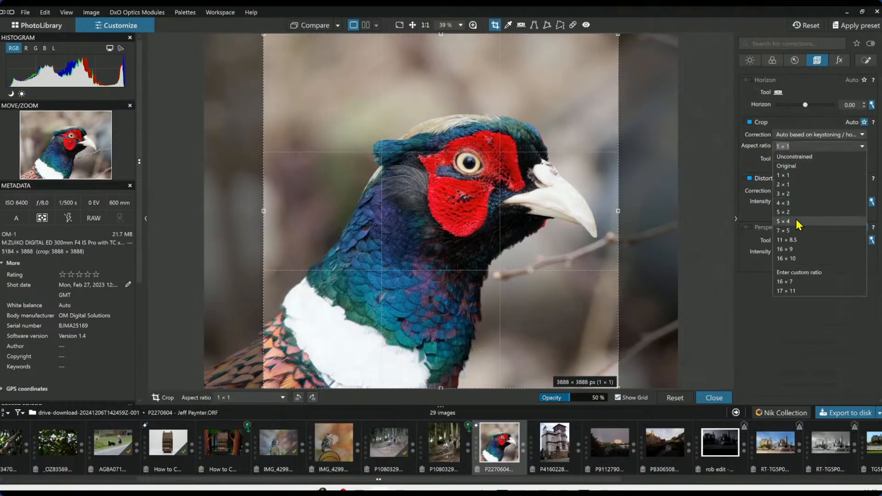
pyautogui.click(797, 222)
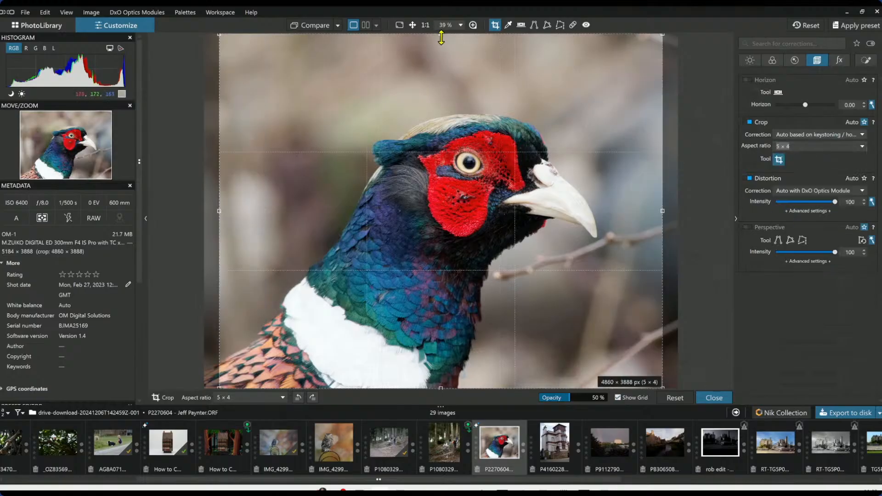
pyautogui.moveTo(441, 39); pyautogui.dragTo(442, 106)
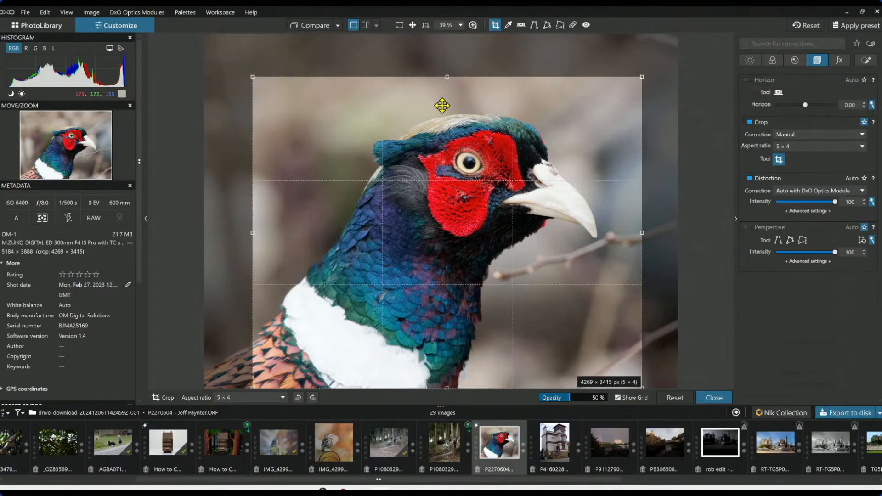
pyautogui.press('Return')
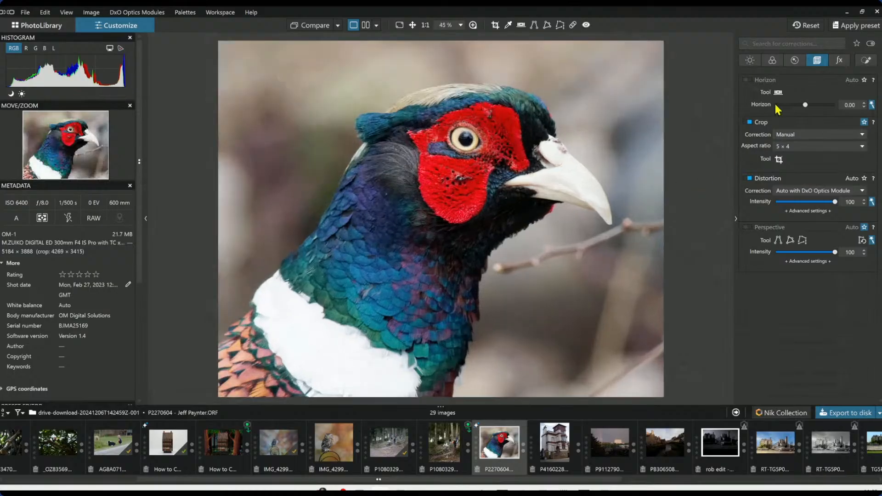
# Step: With the Repair tool at 11 px, paint out the branch tip beside the pheasant's neck, using a source just below it
pyautogui.click(573, 25)
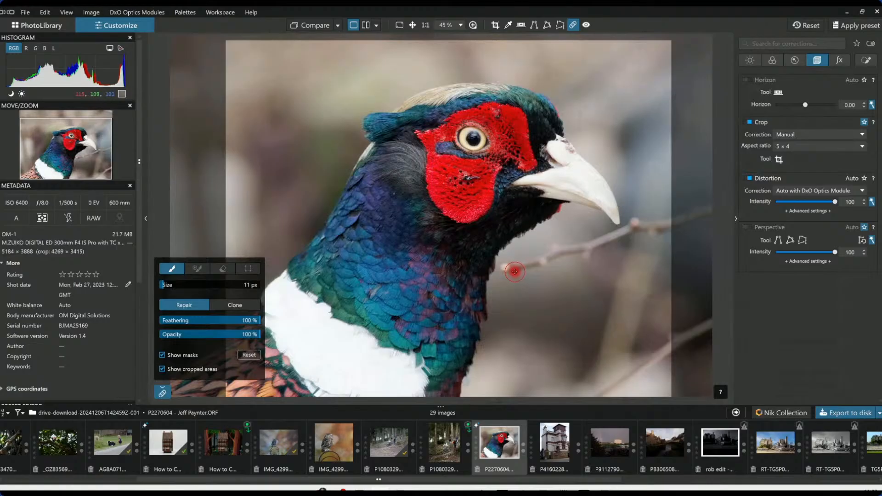
pyautogui.moveTo(515, 271); pyautogui.dragTo(507, 268)
pyautogui.moveTo(538, 256); pyautogui.dragTo(531, 311)
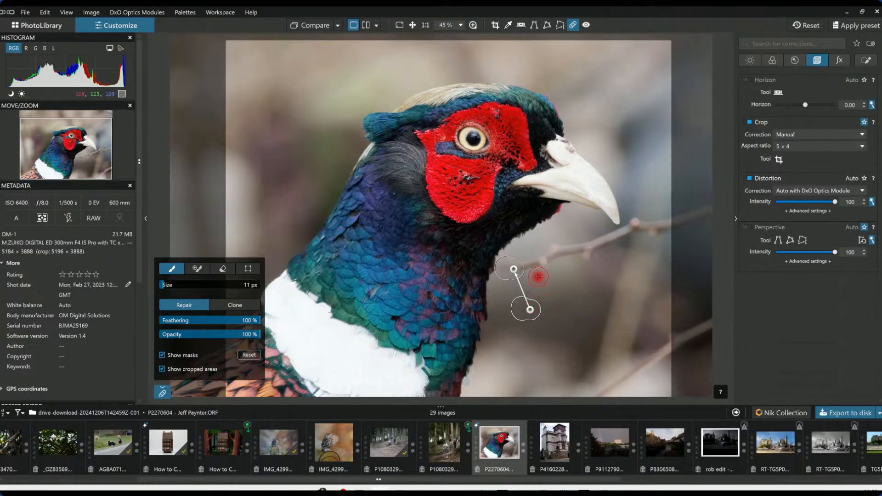
# Step: Repair the branch section below the beak with a 21 px brush, moving its source to the clear background above the beak
pyautogui.scroll(2, 534, 269)
pyautogui.moveTo(524, 266)
pyautogui.mouseDown()
pyautogui.moveTo(591, 241)
pyautogui.moveTo(566, 248)
pyautogui.mouseUp()
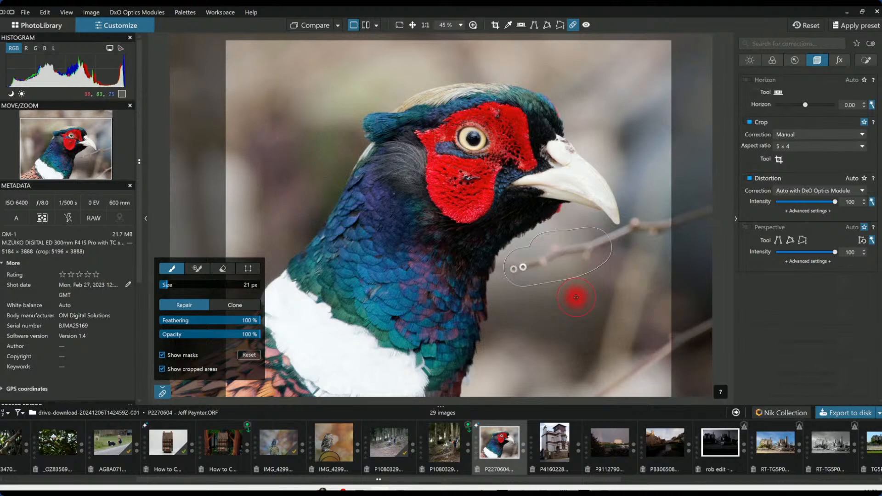
pyautogui.moveTo(476, 325)
pyautogui.mouseDown()
pyautogui.moveTo(540, 331)
pyautogui.moveTo(575, 69)
pyautogui.moveTo(574, 86)
pyautogui.mouseUp()
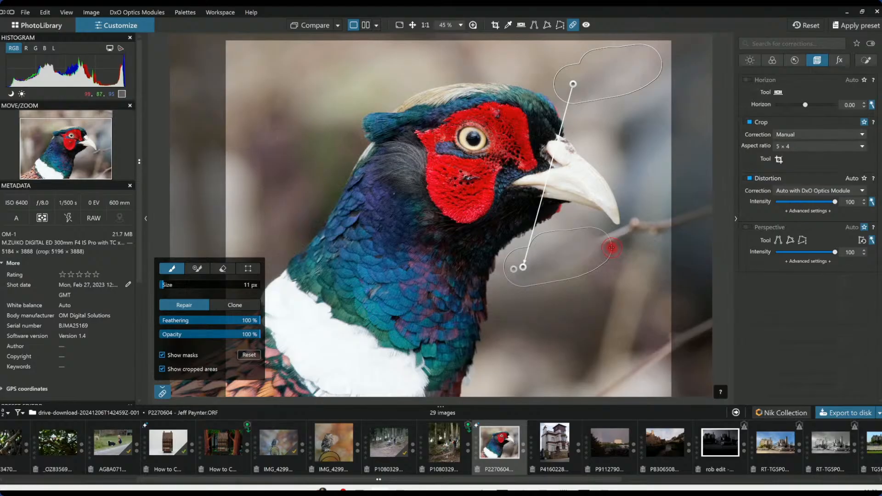
# Step: Repair the branch just below the beak tip with 11 px strokes, sourcing the first from the blurred background below
pyautogui.moveTo(596, 242)
pyautogui.mouseDown()
pyautogui.moveTo(641, 221)
pyautogui.moveTo(658, 230)
pyautogui.moveTo(639, 212)
pyautogui.moveTo(633, 229)
pyautogui.mouseUp()
pyautogui.moveTo(582, 291); pyautogui.dragTo(547, 297)
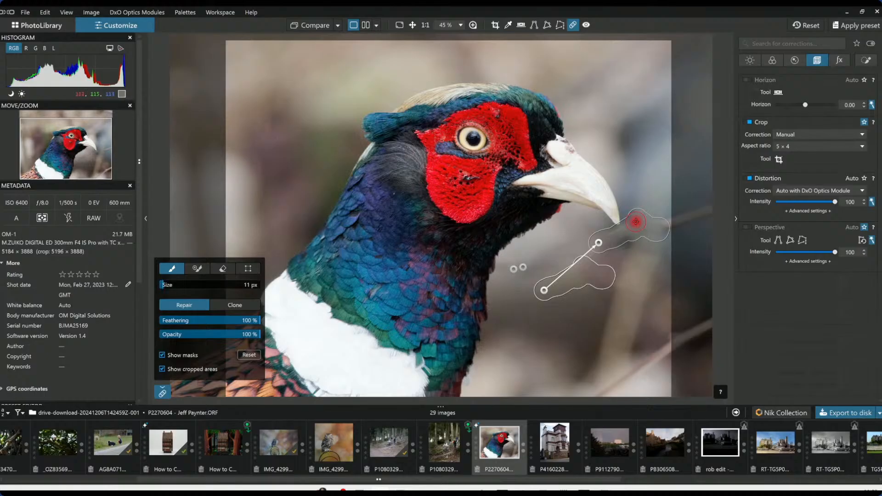
pyautogui.moveTo(636, 222); pyautogui.dragTo(613, 235)
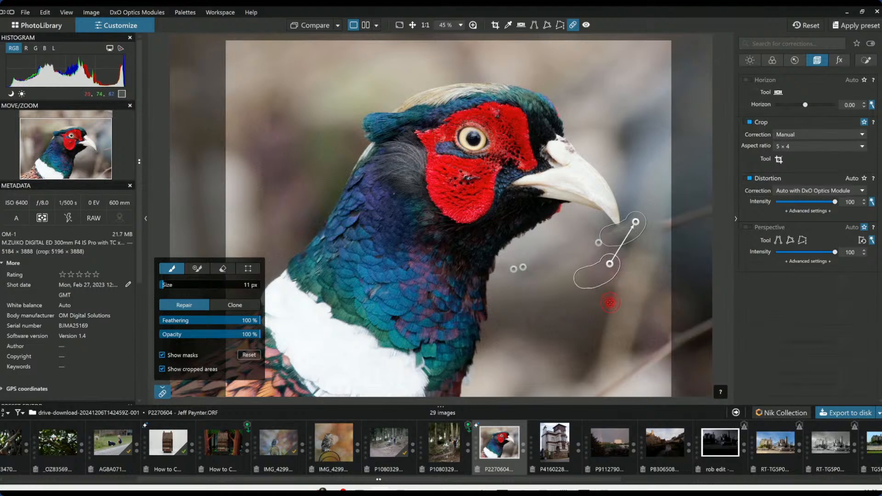
# Step: Paint out the remaining branch beyond the beak tip with a 31 px Repair brush, and leave the tool
pyautogui.scroll(5, 654, 227)
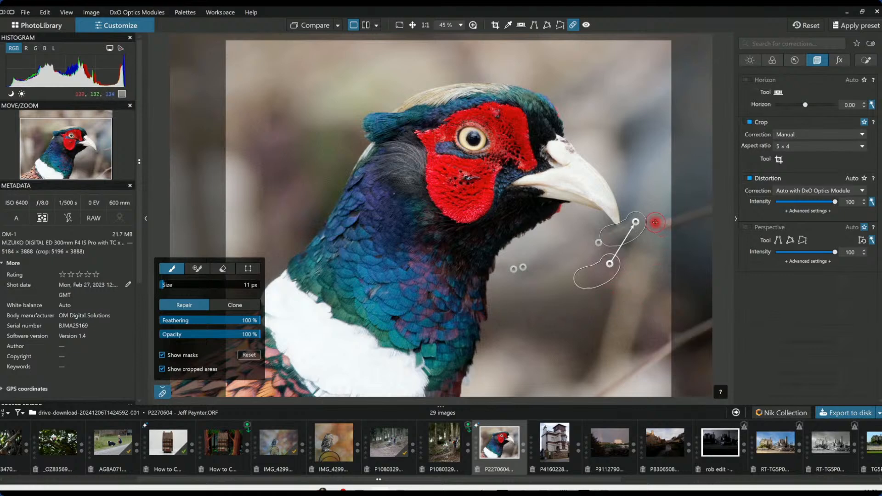
pyautogui.scroll(5, 654, 227)
pyautogui.moveTo(656, 228); pyautogui.dragTo(692, 212)
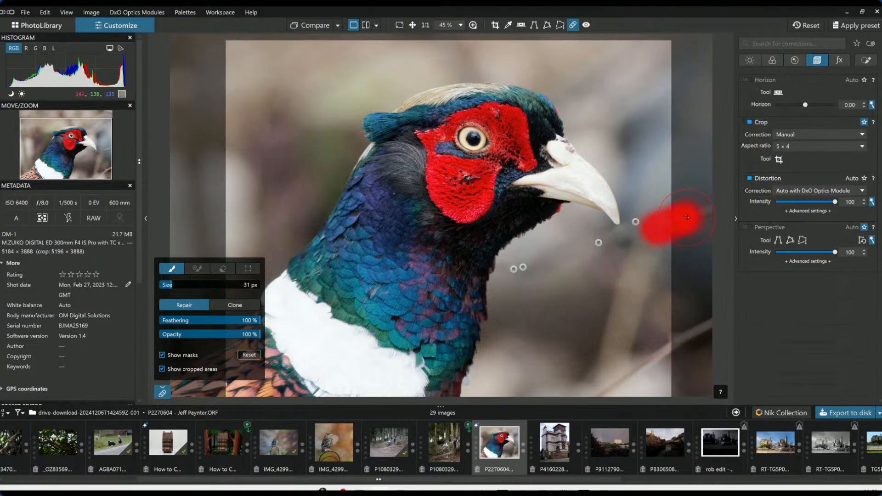
pyautogui.click(730, 397)
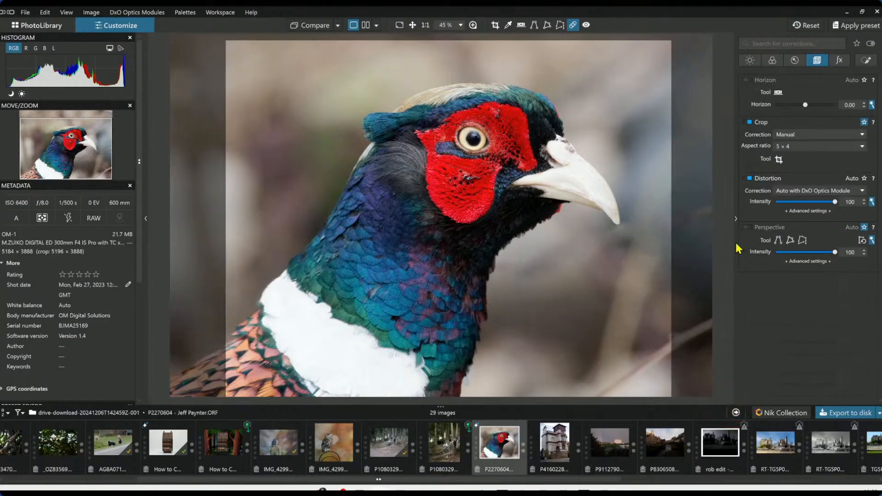
pyautogui.press('Escape')
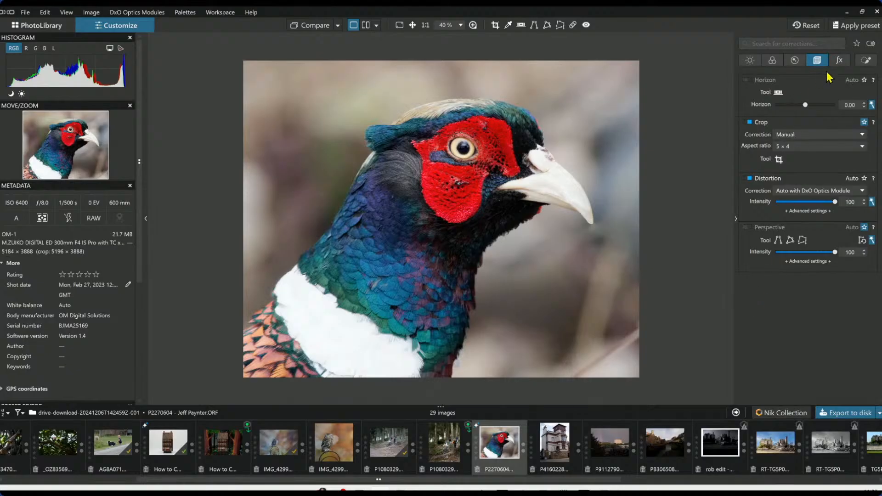
# Step: Place a local control point beside the pheasant's eye, lower its highlights to -40, and raise ClearView Plus and microcontrast
pyautogui.click(866, 61)
pyautogui.click(767, 94)
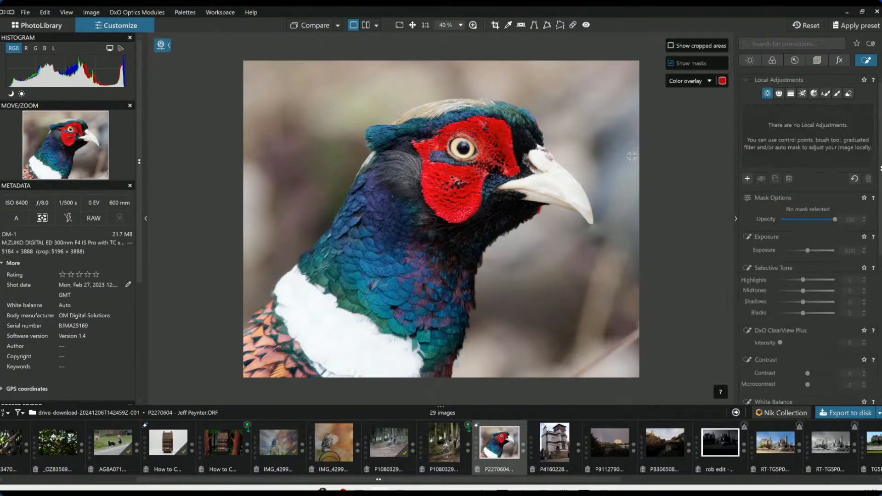
pyautogui.click(456, 150)
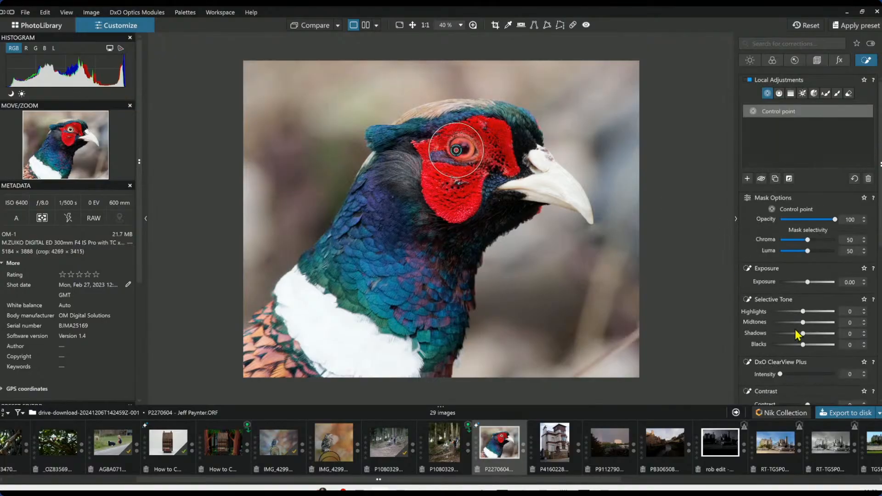
pyautogui.moveTo(802, 313); pyautogui.dragTo(784, 327)
pyautogui.scroll(-2, 788, 322)
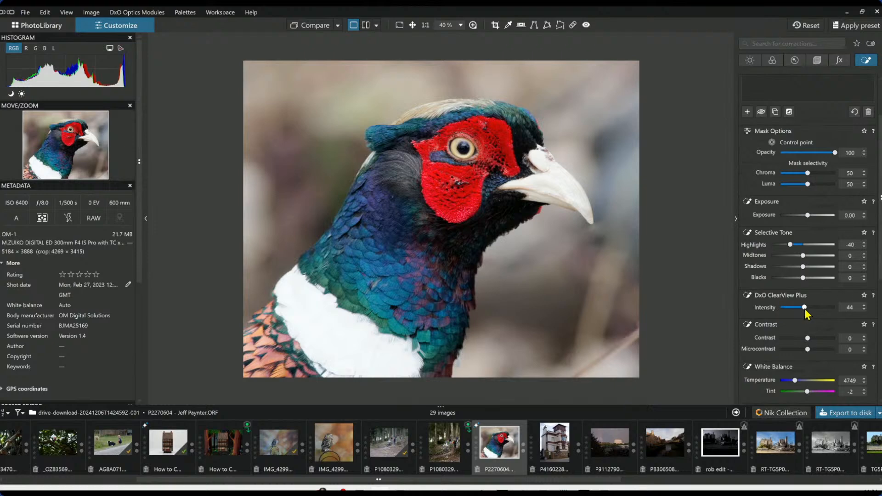
pyautogui.moveTo(804, 307); pyautogui.dragTo(807, 307)
pyautogui.moveTo(807, 349); pyautogui.dragTo(822, 350)
# Step: Start a separate control point mask on the beak, shrink its radius to fit, and add a second point near the beak tip
pyautogui.click(547, 195)
pyautogui.click(545, 198)
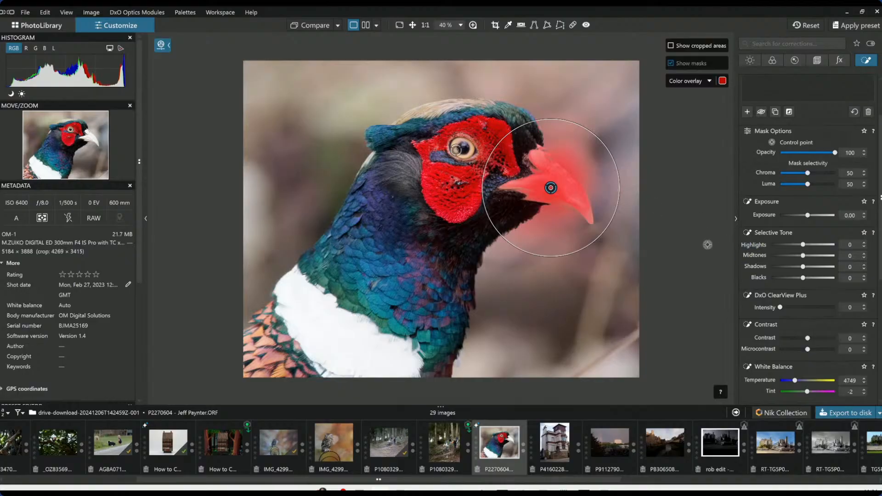
pyautogui.moveTo(614, 168); pyautogui.dragTo(573, 188)
pyautogui.click(579, 204)
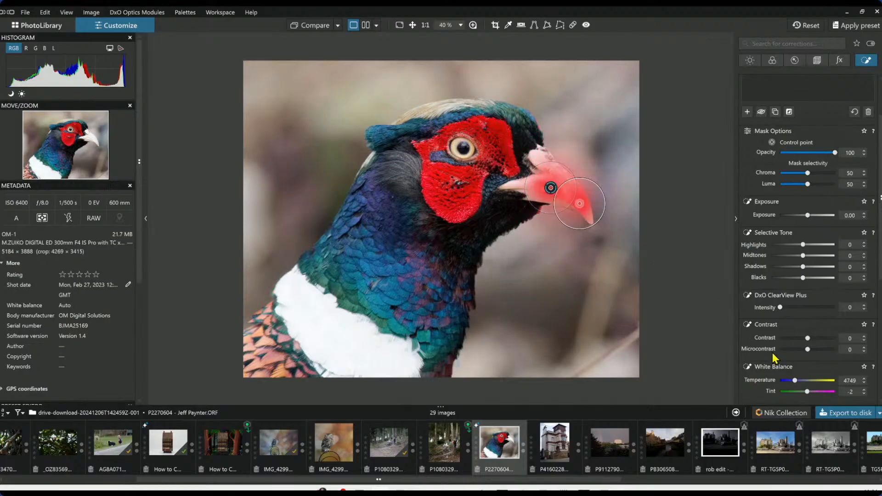
# Step: Set the beak mask's ClearView Plus intensity to 87, highlights to -22 and microcontrast to 41
pyautogui.moveTo(780, 307); pyautogui.dragTo(829, 312)
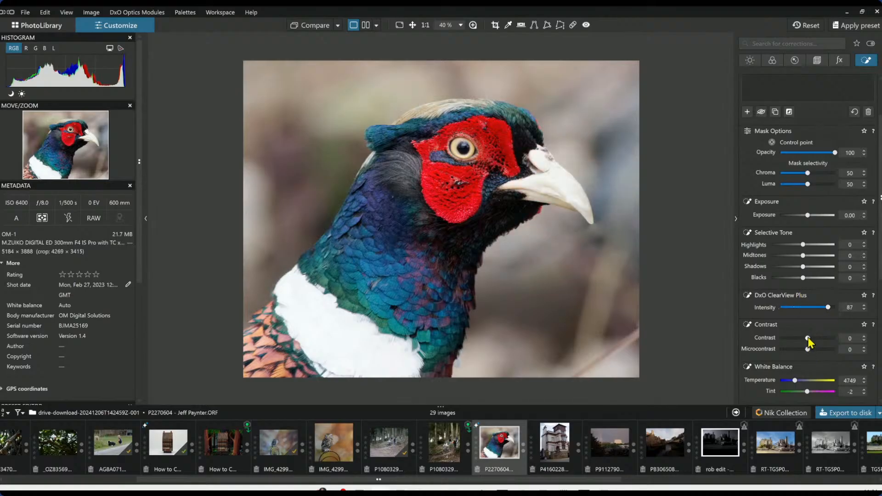
pyautogui.moveTo(803, 245); pyautogui.dragTo(796, 246)
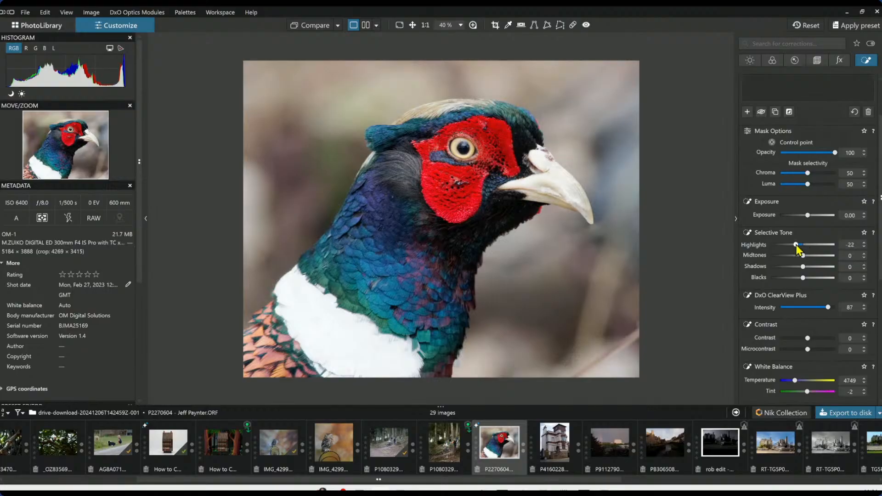
pyautogui.moveTo(809, 349); pyautogui.dragTo(820, 352)
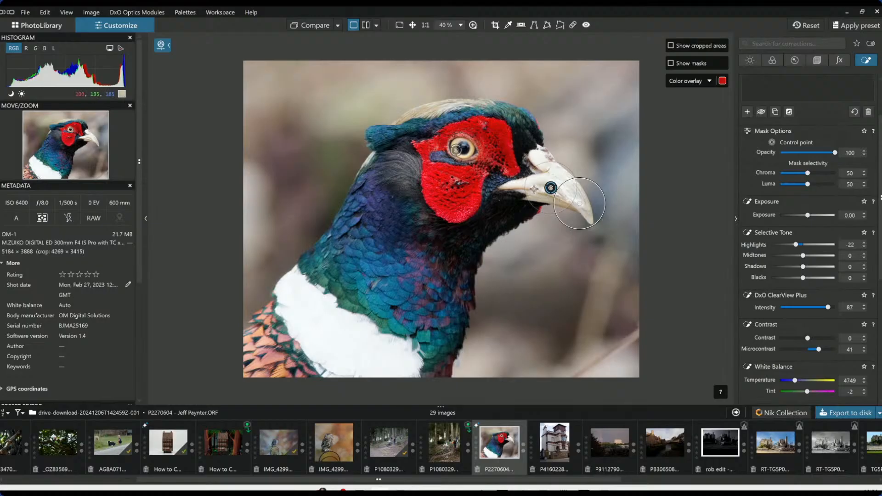
# Step: Create a new control line mask over the blurred background behind the pheasant's head, angled diagonally toward its neck
pyautogui.scroll(3, 799, 184)
pyautogui.click(780, 94)
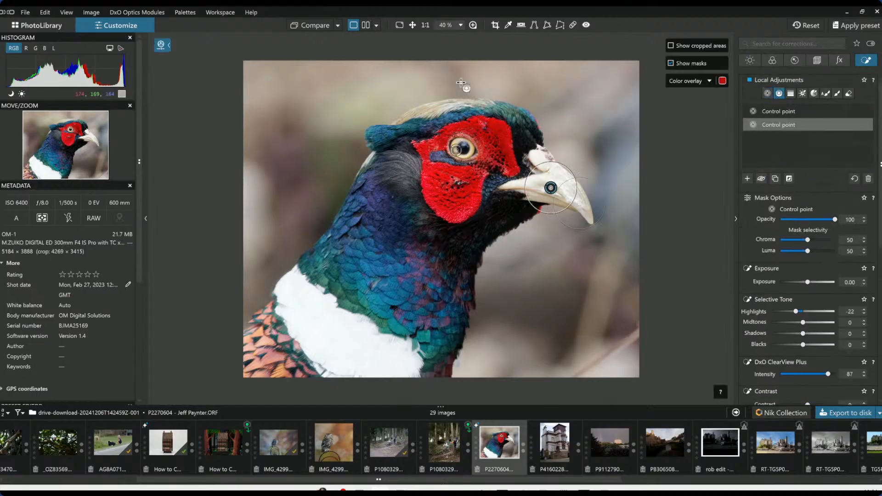
pyautogui.moveTo(309, 104); pyautogui.dragTo(349, 167)
pyautogui.hotkey('ctrl', 'z')
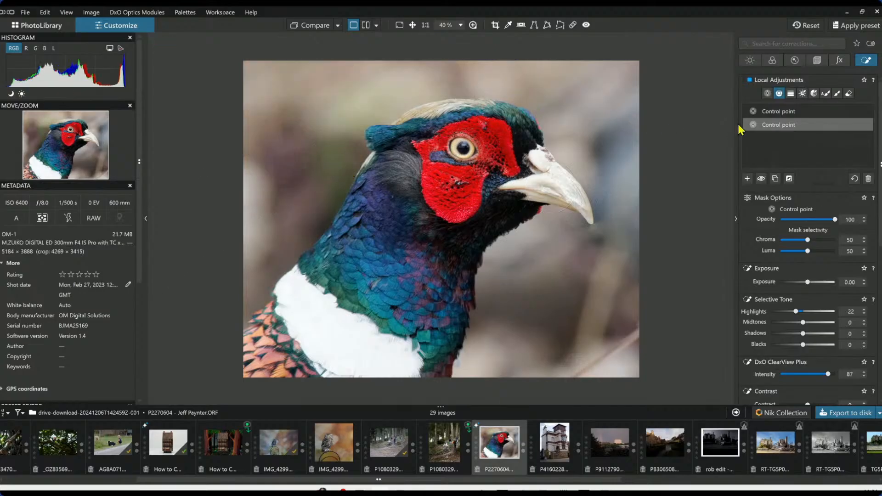
pyautogui.click(747, 178)
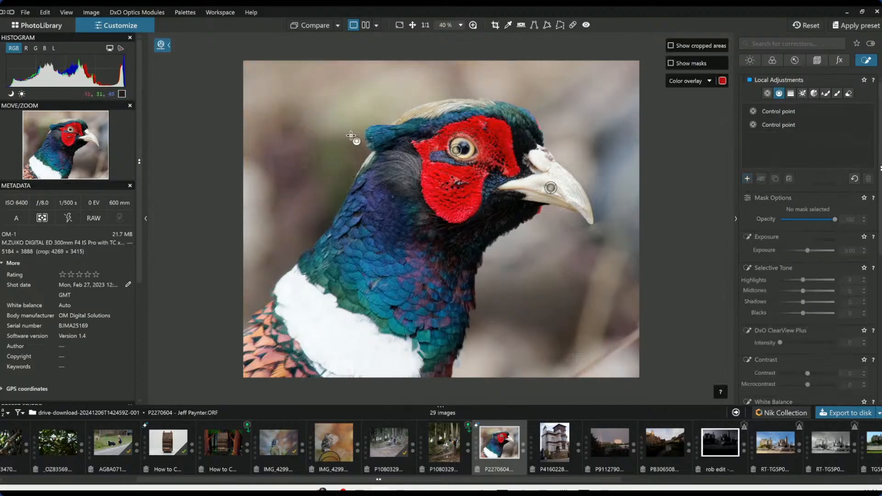
pyautogui.moveTo(292, 105); pyautogui.dragTo(365, 188)
pyautogui.press('m')
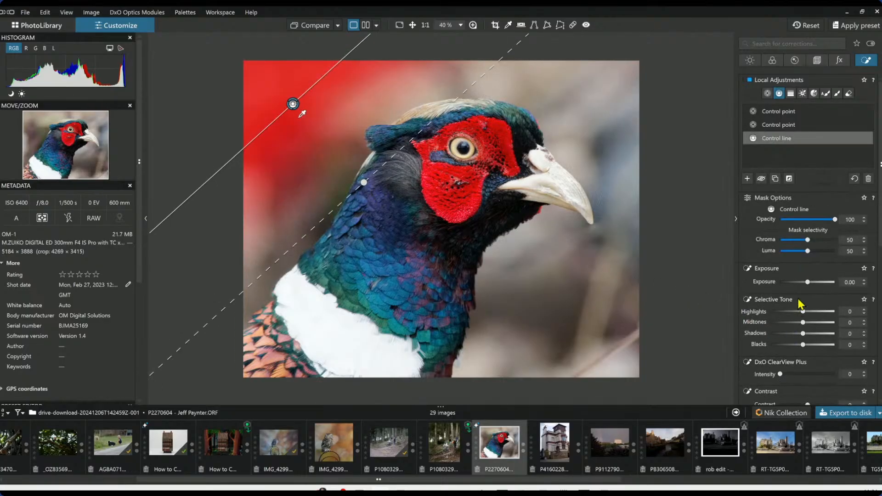
# Step: Darken the background control line with exposure -1.23 and highlights -41
pyautogui.moveTo(807, 283); pyautogui.dragTo(799, 282)
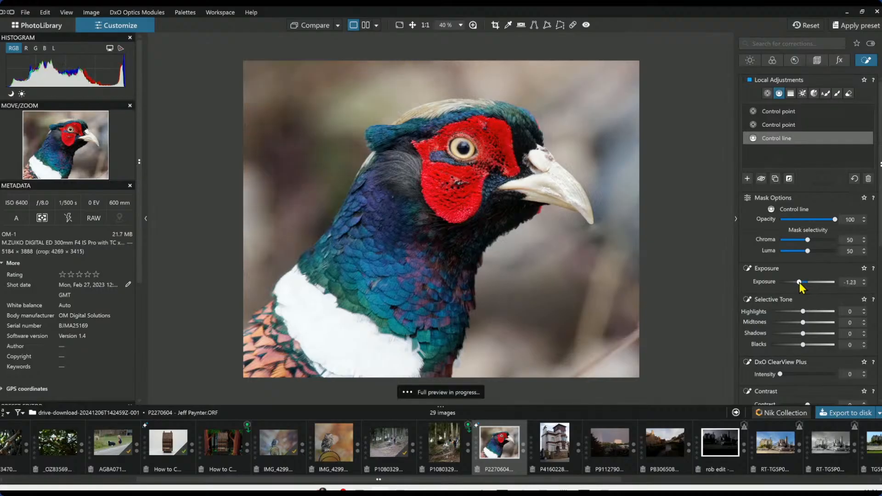
pyautogui.click(784, 315)
pyautogui.moveTo(784, 316); pyautogui.dragTo(790, 314)
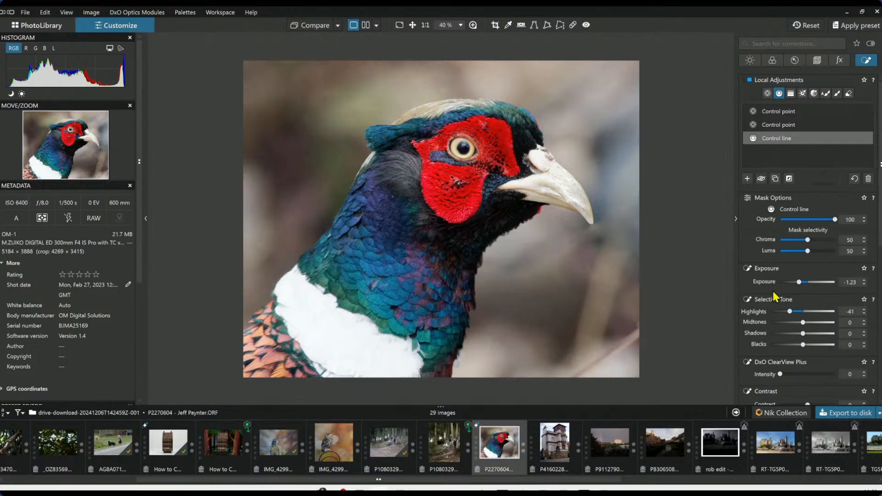
# Step: Create a new mask with three control points along the white neck ring and set its highlights to -82
pyautogui.click(746, 178)
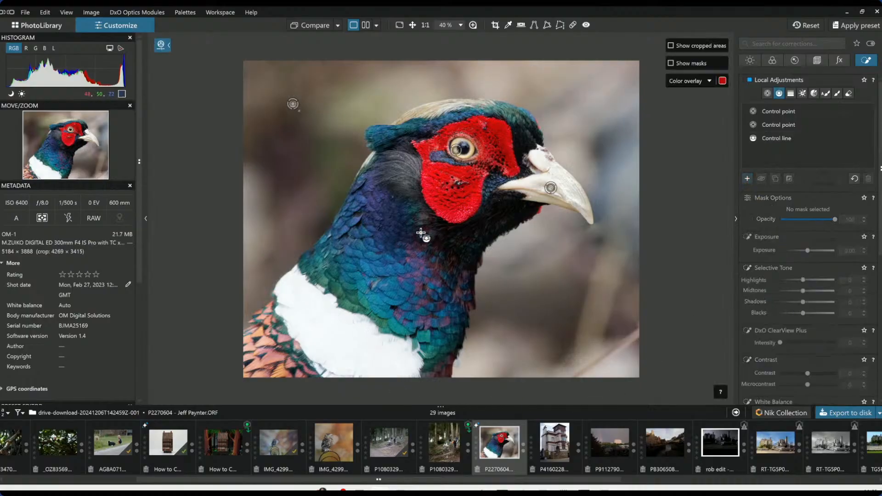
pyautogui.click(765, 94)
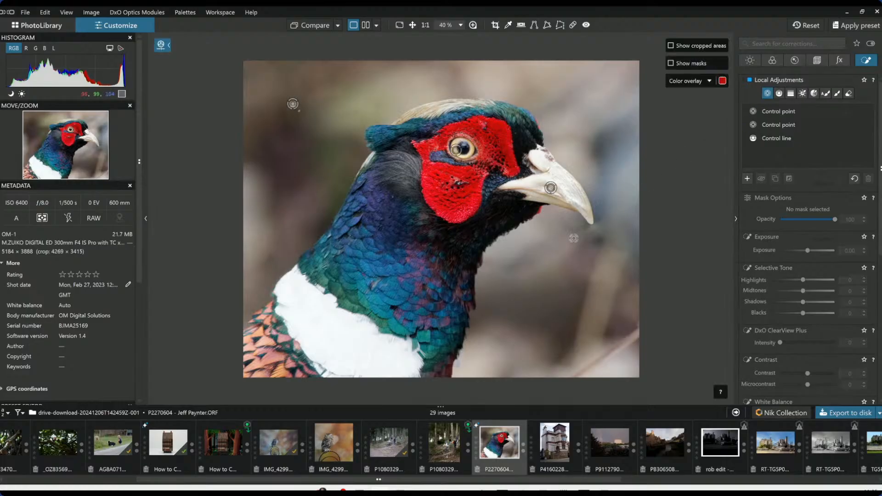
pyautogui.click(295, 299)
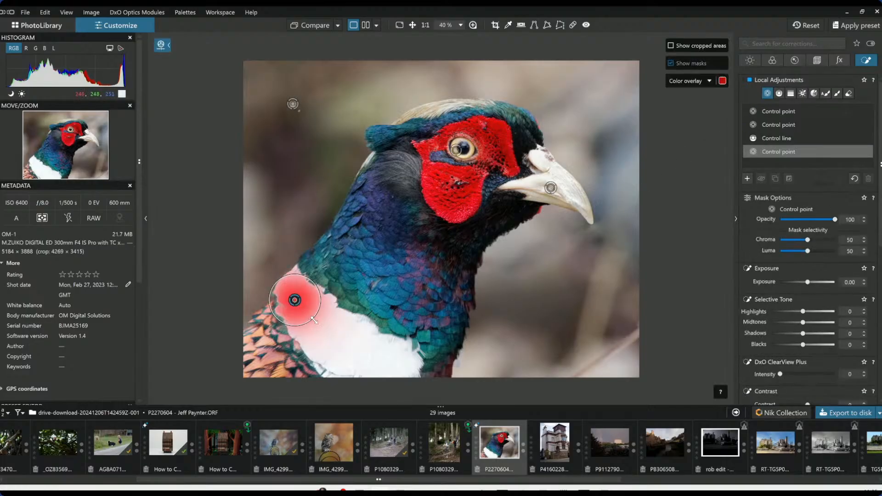
pyautogui.click(338, 344)
pyautogui.click(384, 361)
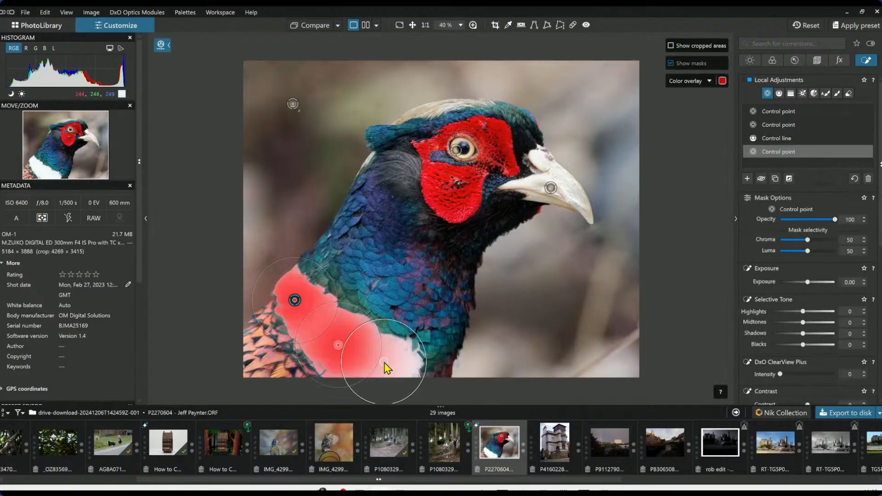
pyautogui.moveTo(803, 314); pyautogui.dragTo(776, 313)
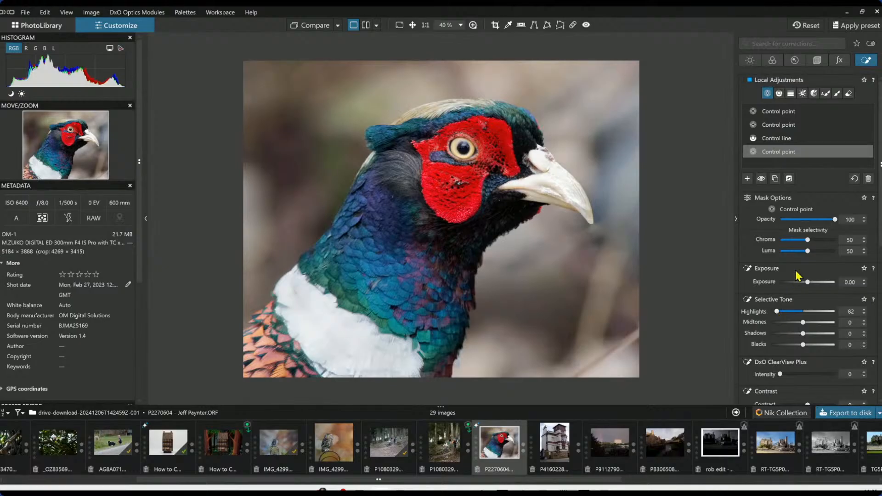
# Step: Create a new mask with four control points across the blue neck feathers and one on the orange body feathers
pyautogui.click(746, 179)
pyautogui.click(363, 259)
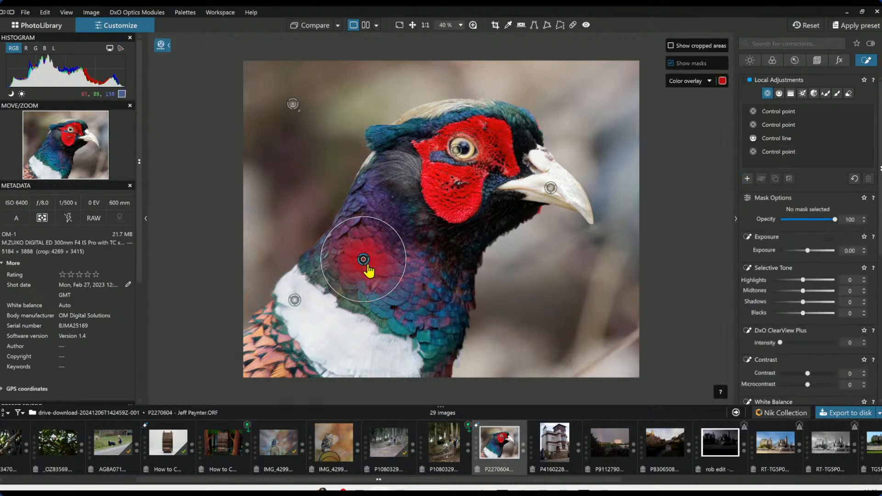
pyautogui.click(409, 308)
pyautogui.click(423, 258)
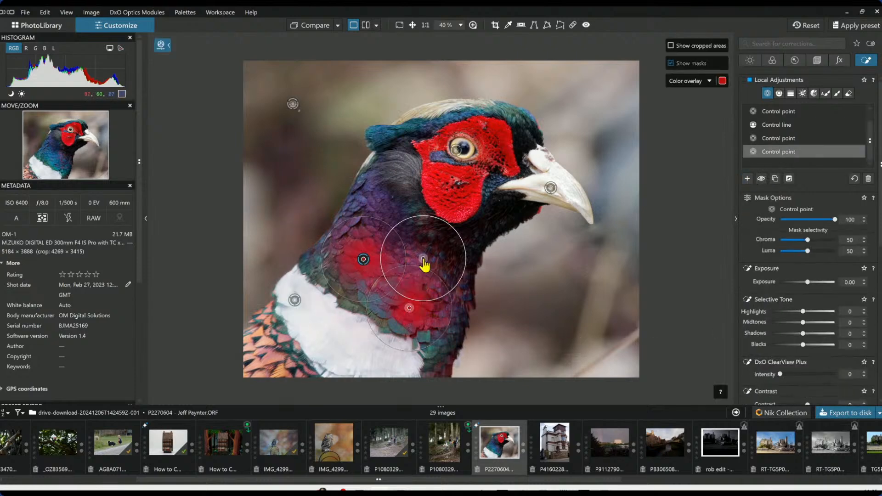
pyautogui.click(268, 363)
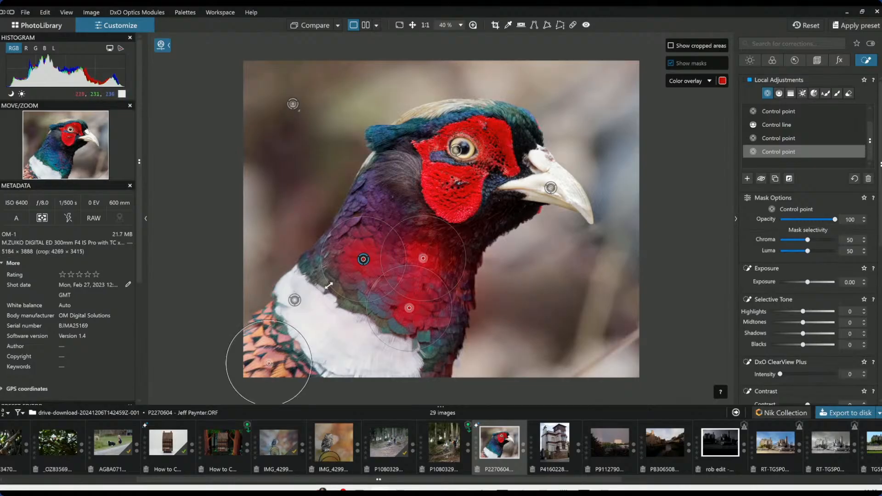
pyautogui.click(376, 198)
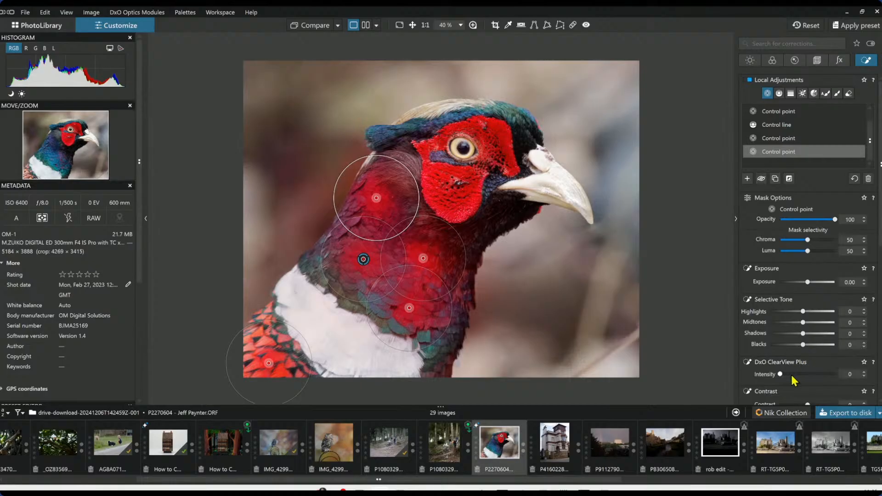
# Step: Set the feather mask's microcontrast to 44 and its overall HSL vibrancy to 43
pyautogui.scroll(-3, 810, 368)
pyautogui.moveTo(808, 329); pyautogui.dragTo(817, 329)
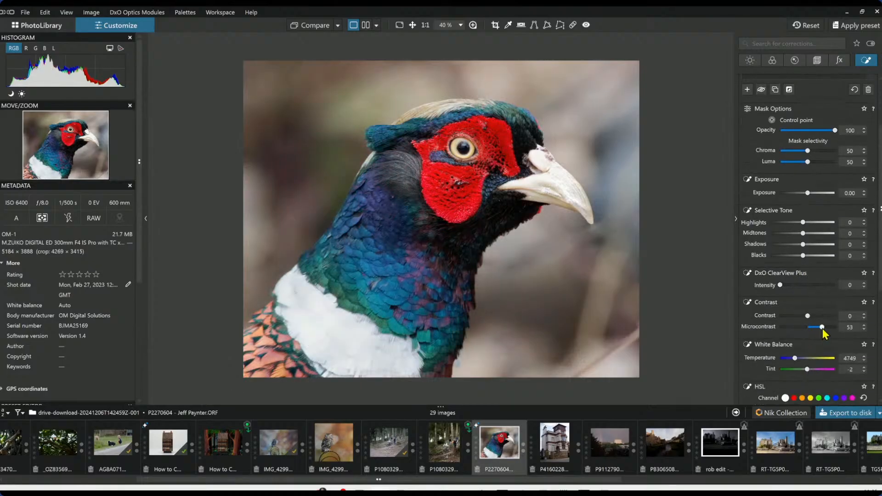
pyautogui.moveTo(820, 327); pyautogui.dragTo(819, 329)
pyautogui.scroll(-3, 803, 343)
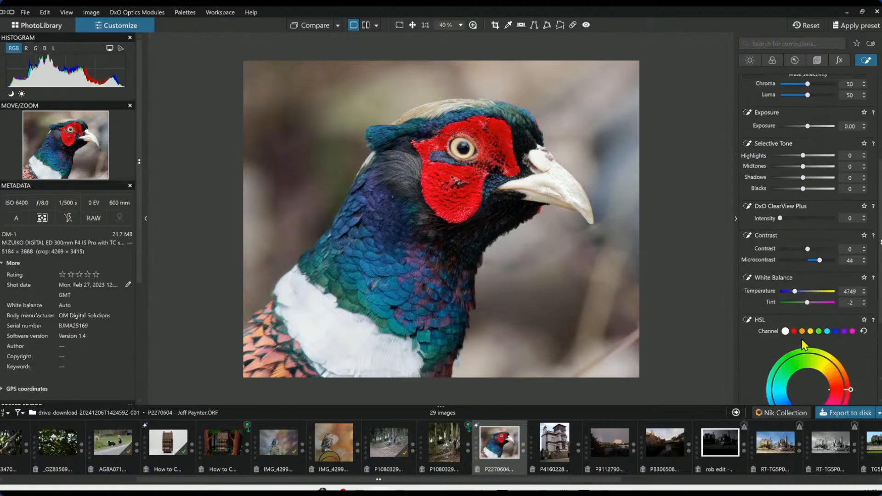
pyautogui.scroll(-3, 801, 339)
pyautogui.moveTo(810, 348); pyautogui.dragTo(820, 347)
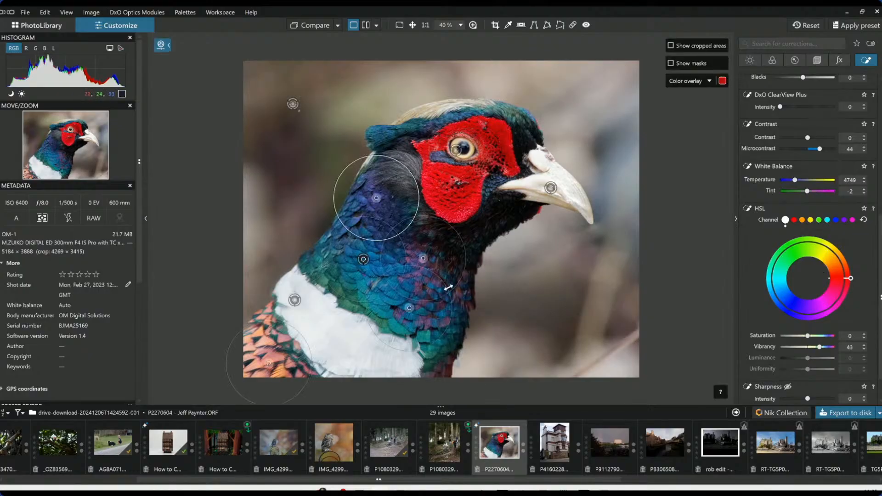
# Step: In the feather mask's purple HSL channel, widen the colour range toward magenta and set saturation to 48
pyautogui.click(853, 220)
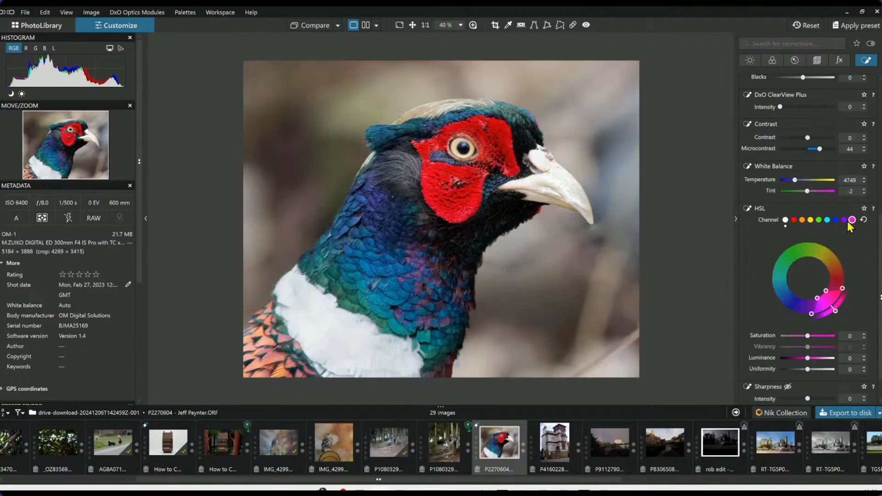
pyautogui.click(844, 220)
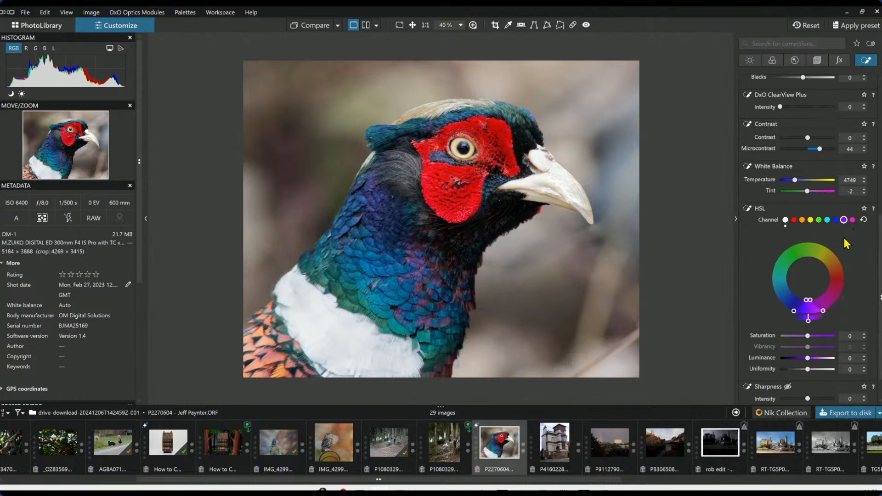
pyautogui.moveTo(811, 305); pyautogui.dragTo(840, 295)
pyautogui.moveTo(807, 336); pyautogui.dragTo(816, 336)
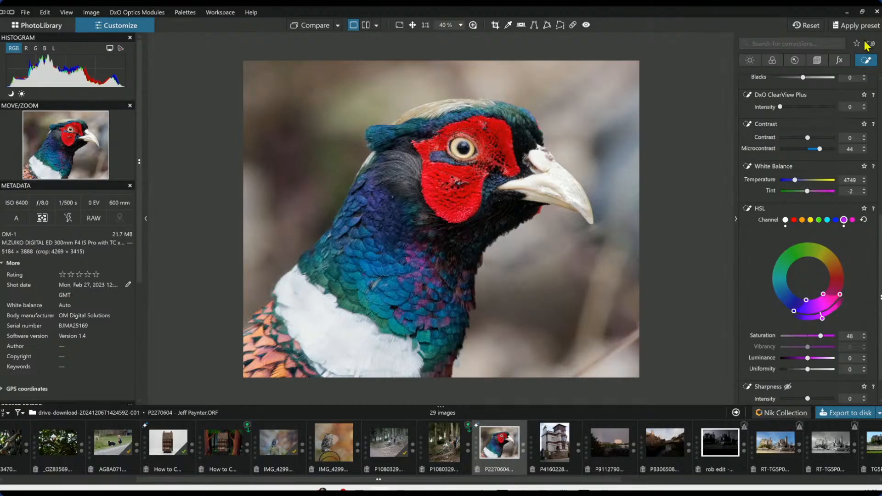
# Step: Create a new mask with two control points on the green feathers bordering the white neck ring
pyautogui.scroll(6, 783, 212)
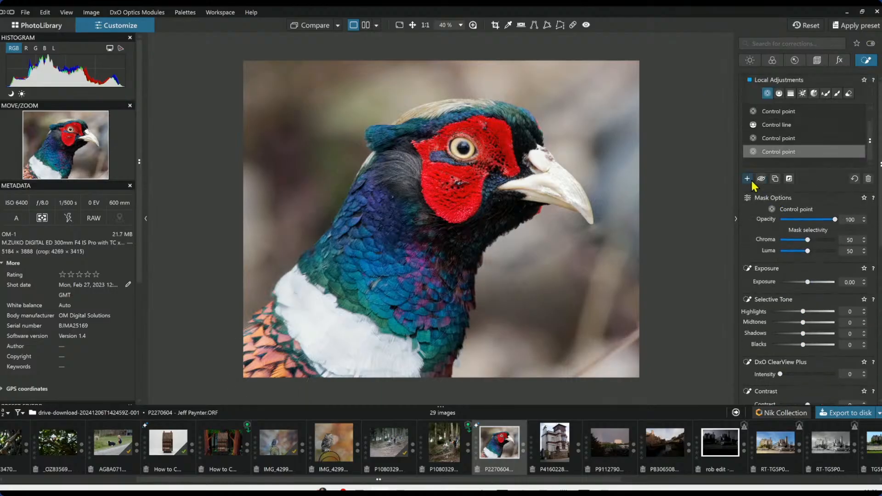
pyautogui.click(748, 179)
pyautogui.click(328, 274)
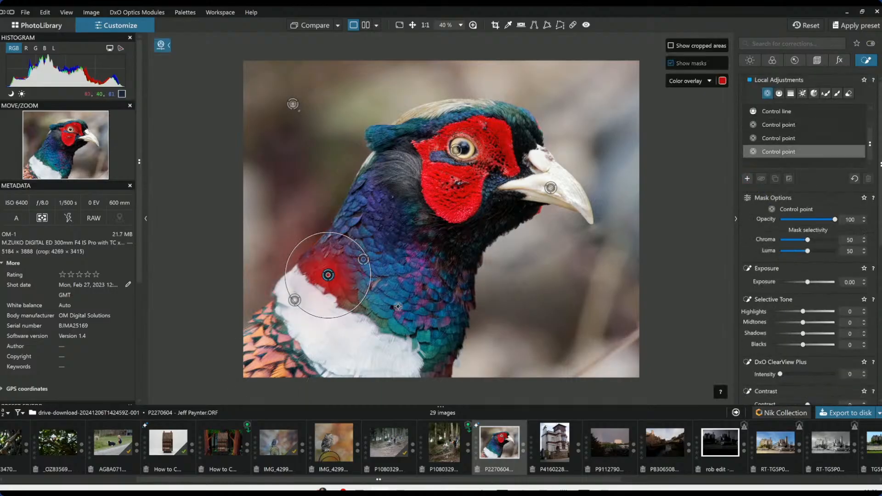
pyautogui.click(395, 324)
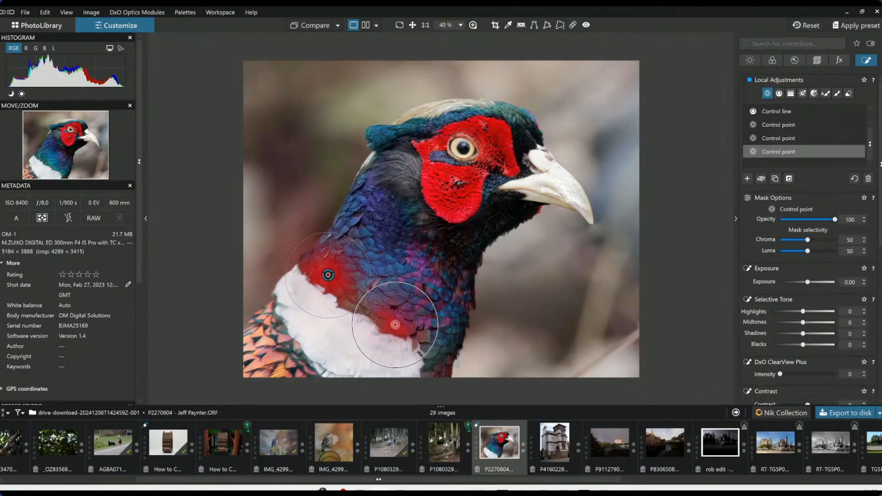
# Step: In the new mask's green HSL channel, shift the colour range toward cyan, with saturation 63 and luminance -5
pyautogui.scroll(-5, 835, 269)
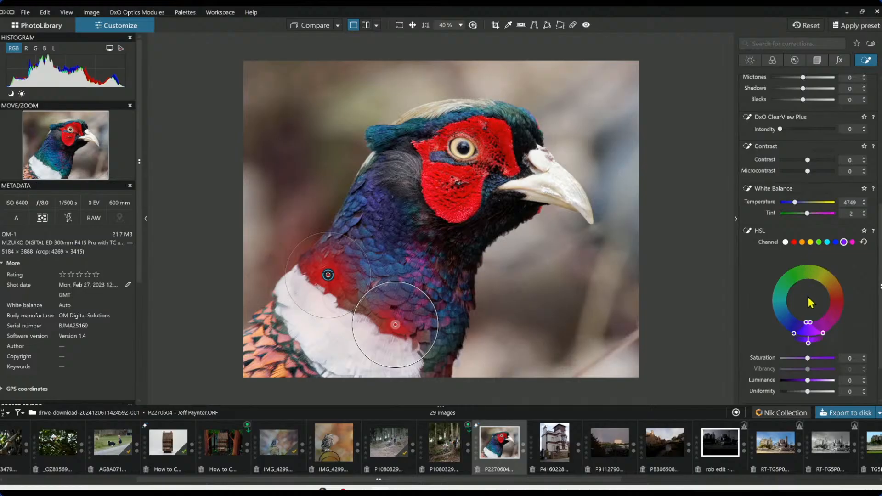
pyautogui.click(817, 242)
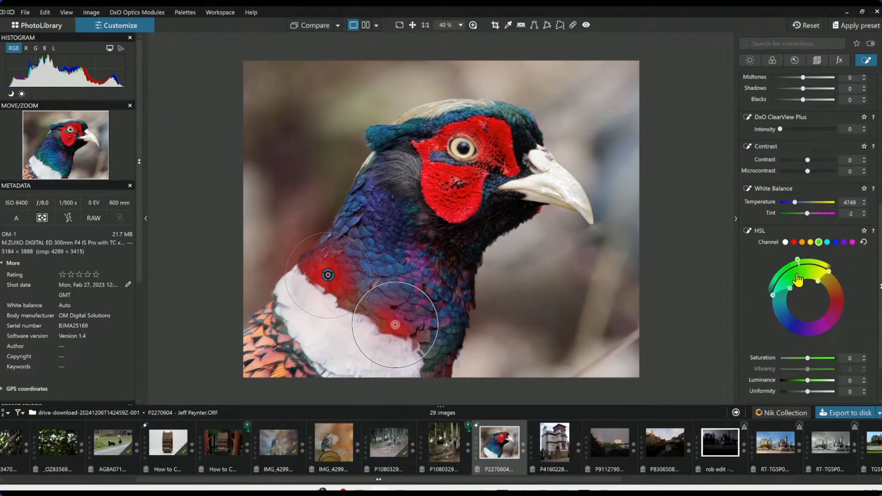
pyautogui.moveTo(798, 279); pyautogui.dragTo(780, 295)
pyautogui.moveTo(807, 360); pyautogui.dragTo(806, 386)
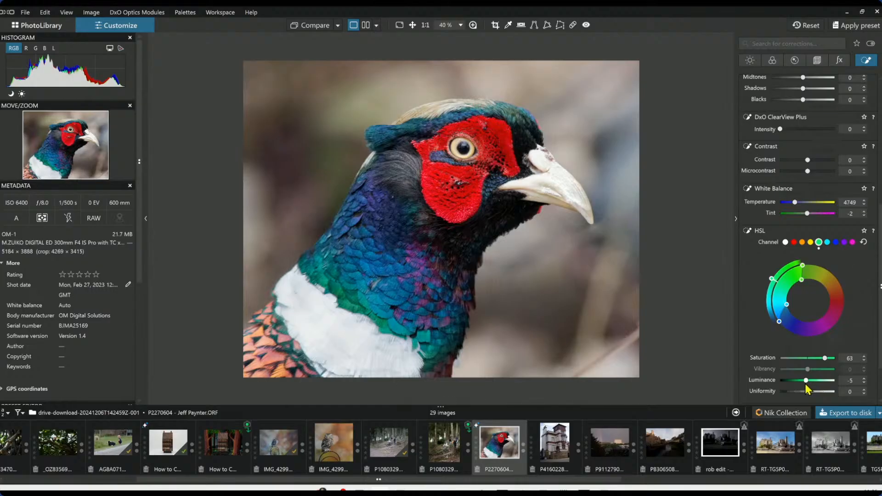
# Step: Fine-tune the green feather mask's luminance and create a new mask with two small control points on the pale crown feathers
pyautogui.moveTo(807, 383); pyautogui.dragTo(809, 381)
pyautogui.click(766, 294)
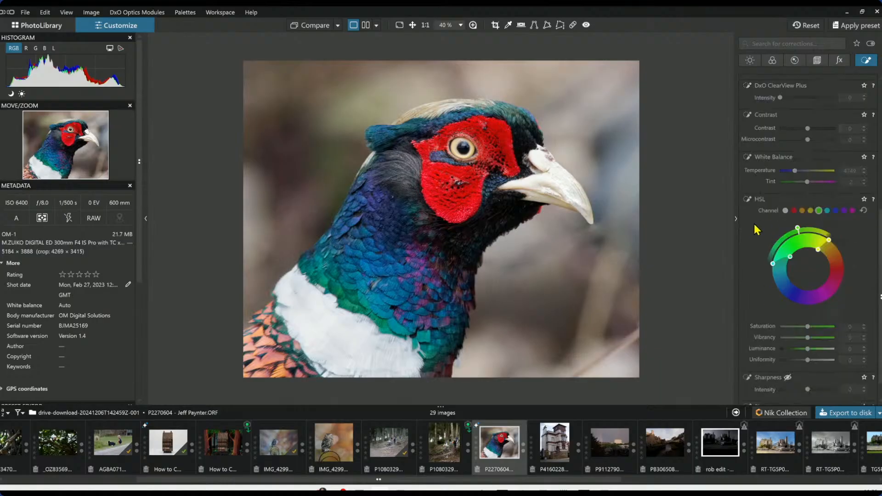
pyautogui.scroll(3, 763, 227)
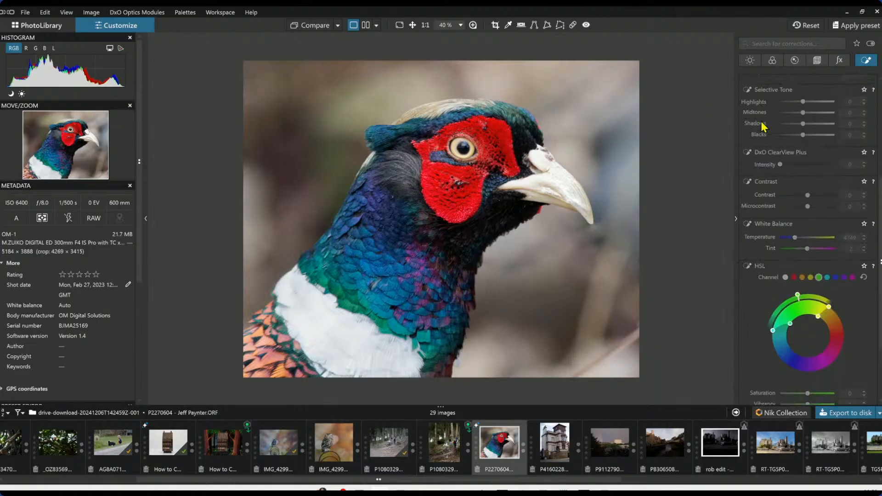
pyautogui.scroll(8, 763, 126)
pyautogui.click(766, 93)
pyautogui.click(436, 112)
pyautogui.moveTo(465, 84); pyautogui.dragTo(452, 97)
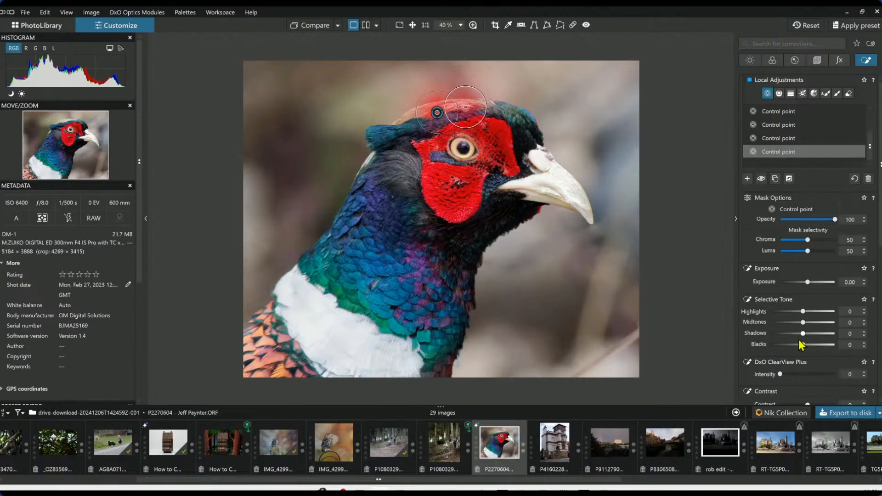
# Step: Set the crown mask's ClearView Plus intensity to 56 and microcontrast to 91, and compare the photo with the original
pyautogui.scroll(-2, 809, 365)
pyautogui.moveTo(780, 263); pyautogui.dragTo(811, 262)
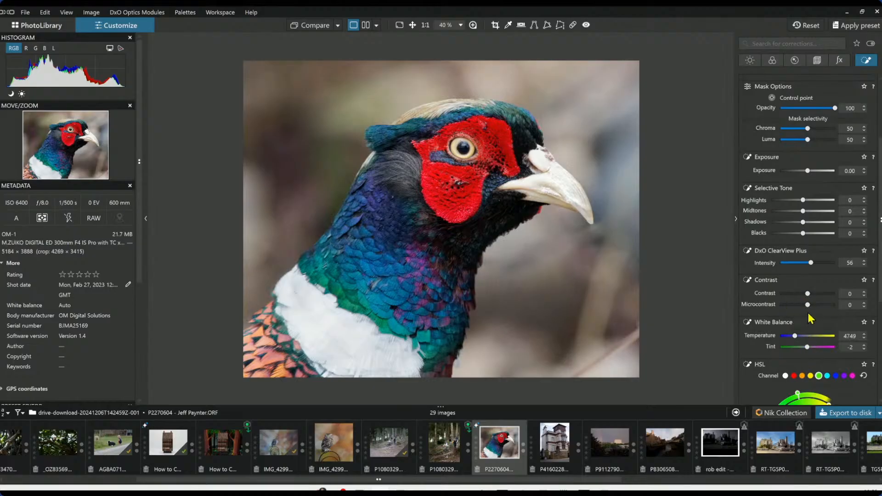
pyautogui.moveTo(808, 304); pyautogui.dragTo(833, 311)
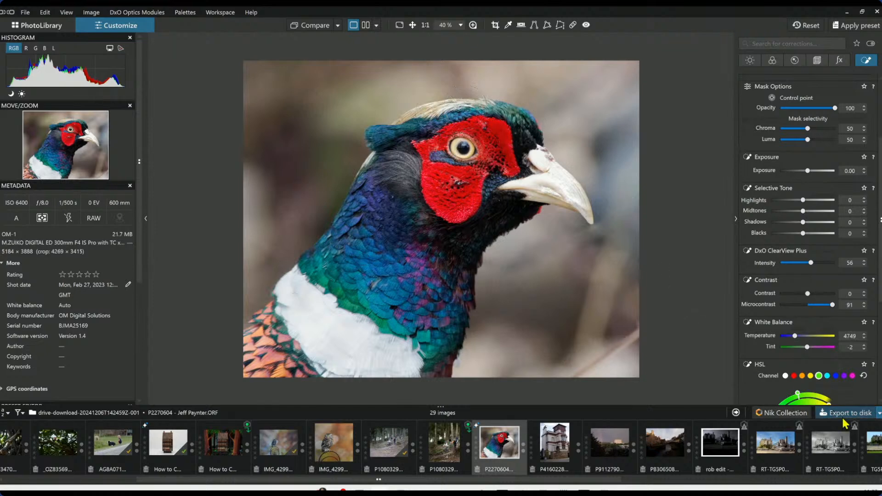
pyautogui.click(589, 165)
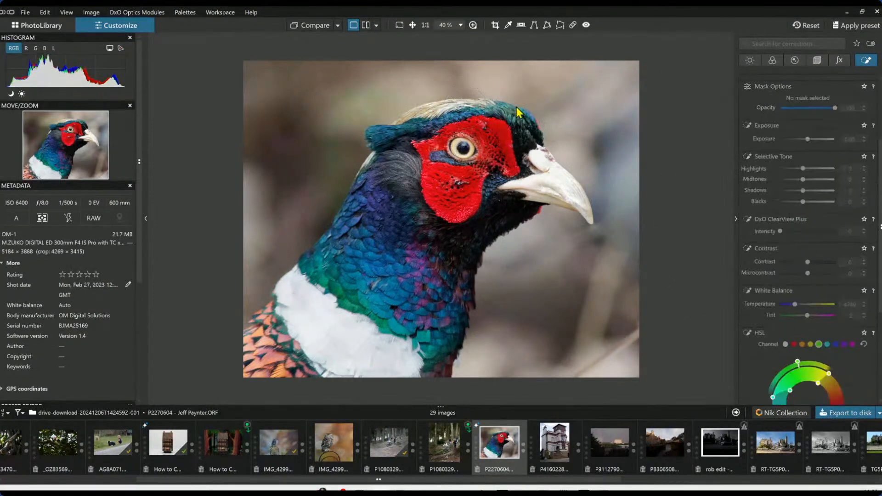
pyautogui.click(318, 30)
pyautogui.click(318, 31)
# Step: Try uniform DxO Smart Lighting in Slight mode on the whole photo
pyautogui.click(750, 61)
pyautogui.scroll(3, 754, 157)
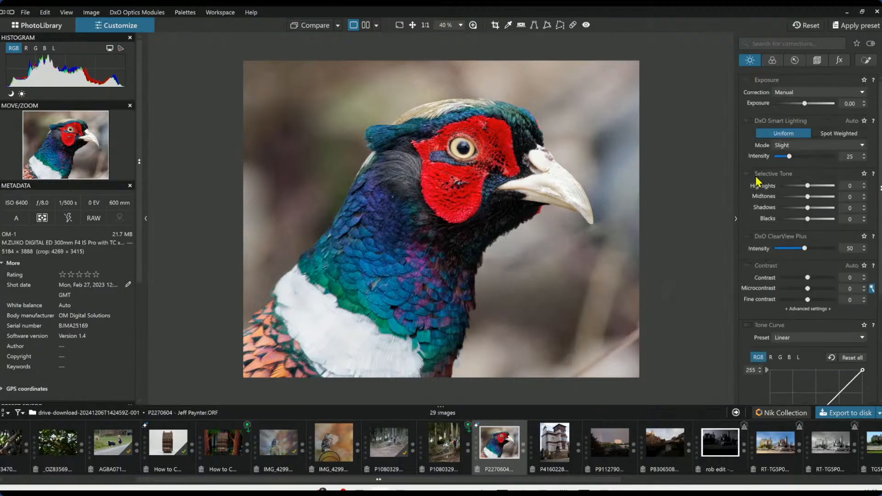
pyautogui.click(750, 122)
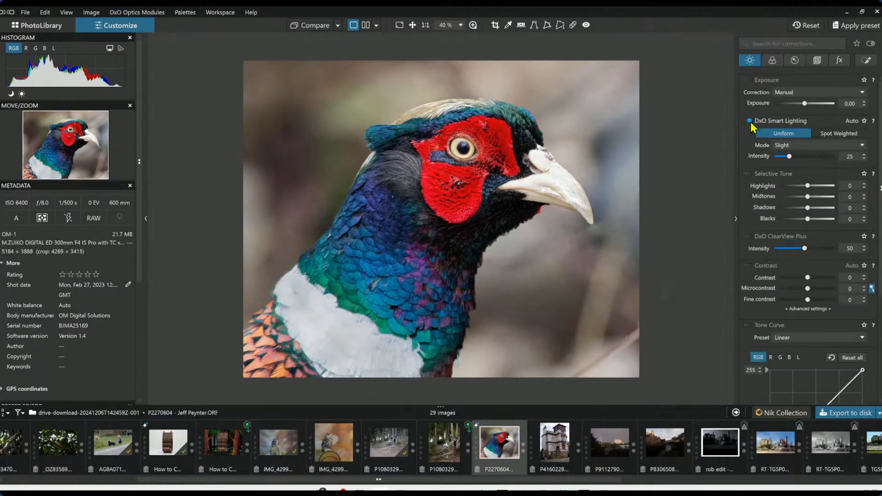
pyautogui.click(751, 122)
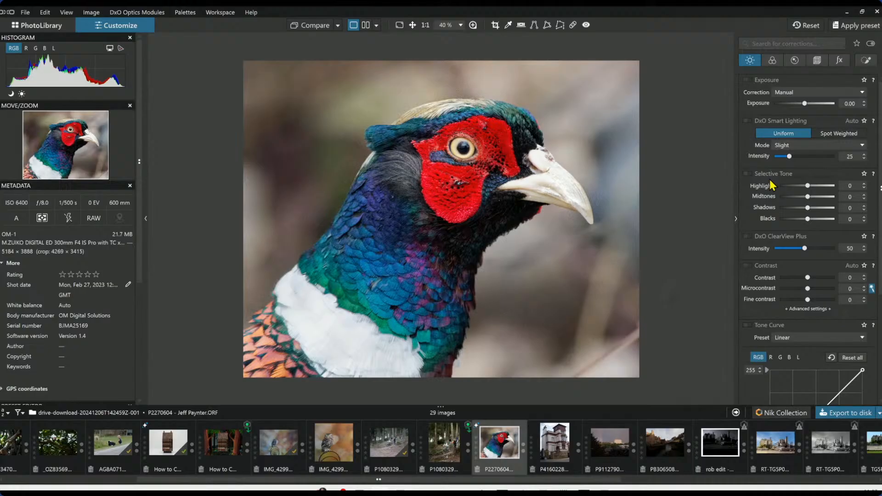
# Step: Create a new local adjustment mask with an enlarged control point on the dark throat feathers
pyautogui.click(865, 60)
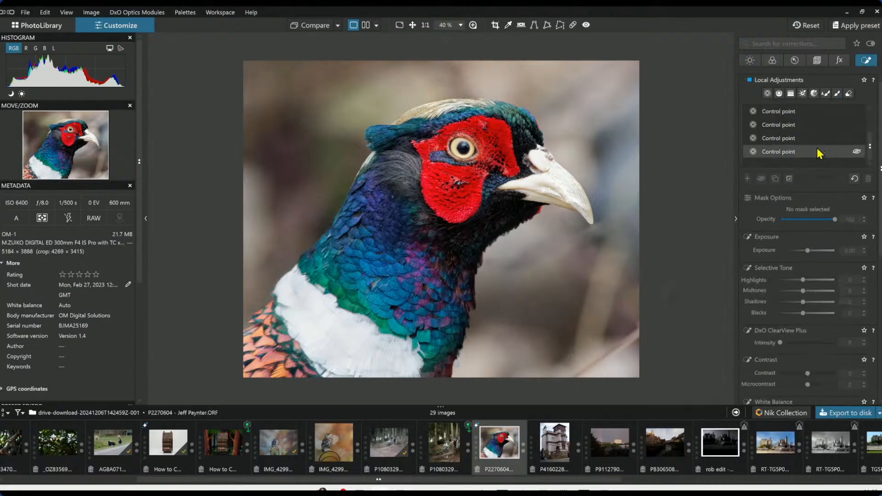
pyautogui.click(767, 93)
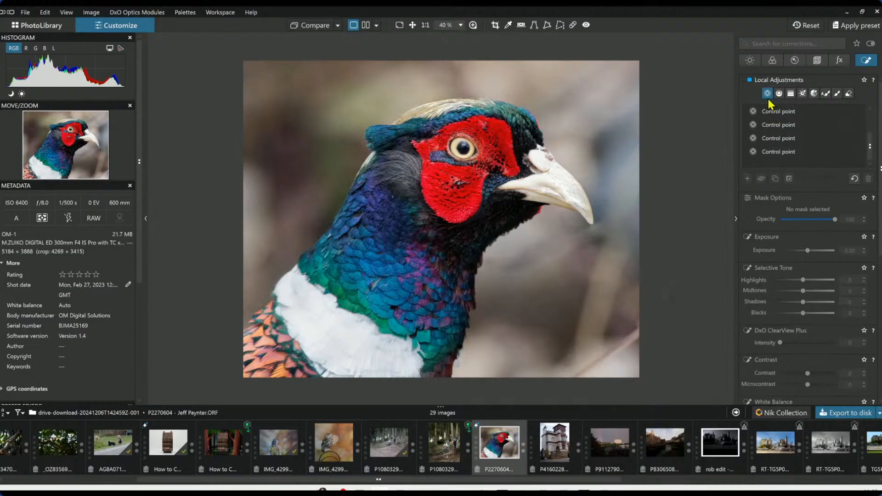
pyautogui.click(474, 234)
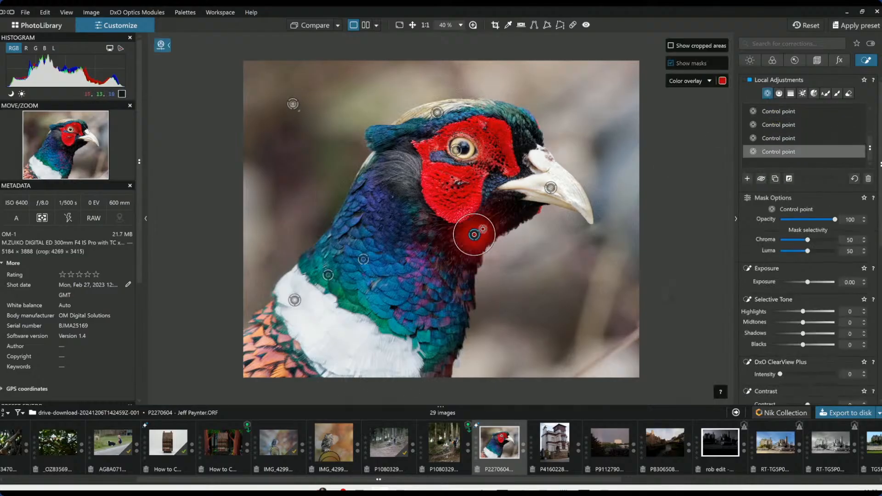
pyautogui.moveTo(489, 226); pyautogui.dragTo(513, 208)
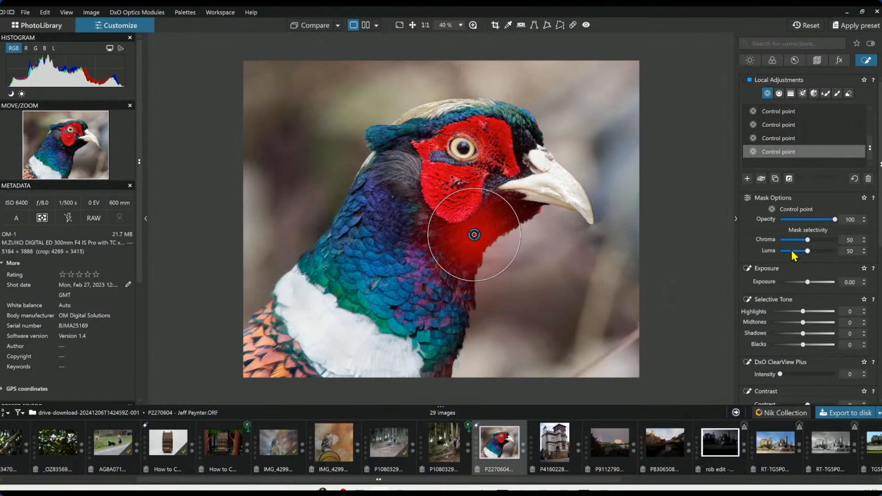
# Step: Set the throat mask's shadows to 41 and extend it with control points at the beak's base and on the neck
pyautogui.moveTo(802, 329); pyautogui.dragTo(822, 335)
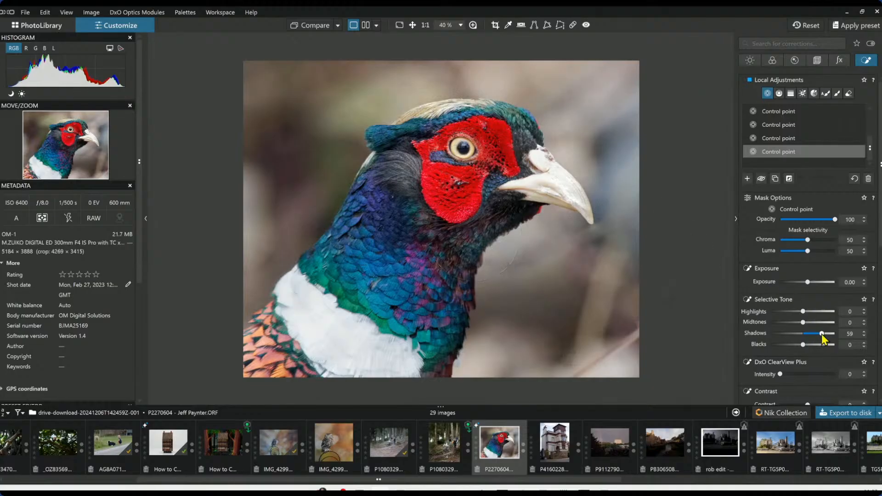
pyautogui.moveTo(815, 332); pyautogui.dragTo(817, 333)
pyautogui.click(401, 233)
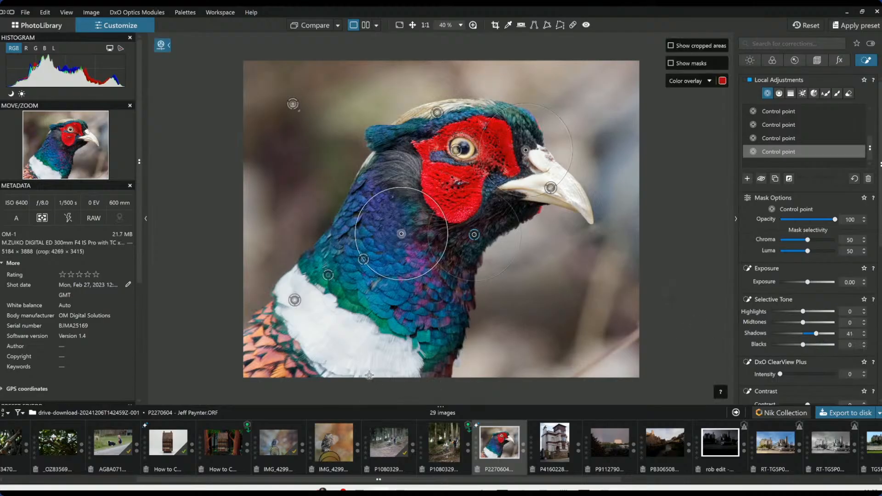
# Step: Set the photo's RAW white balance to temperature 5349 and tint 4
pyautogui.click(750, 61)
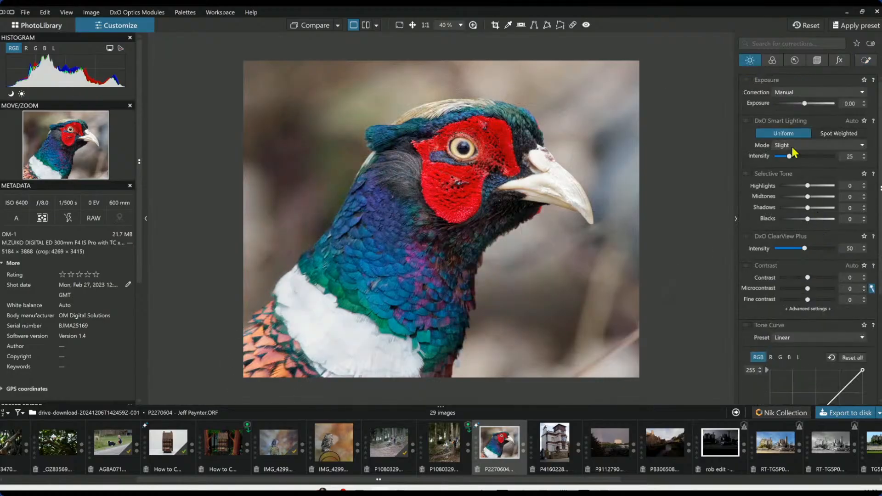
pyautogui.click(772, 62)
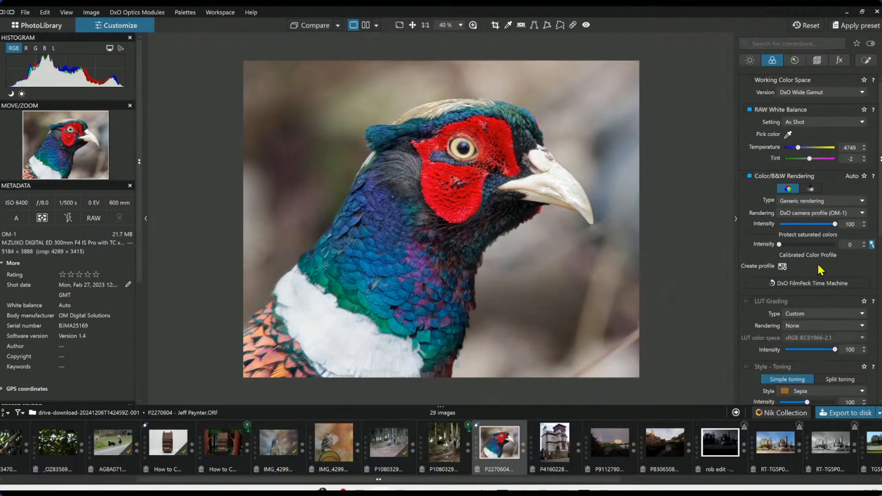
pyautogui.moveTo(799, 150); pyautogui.dragTo(800, 150)
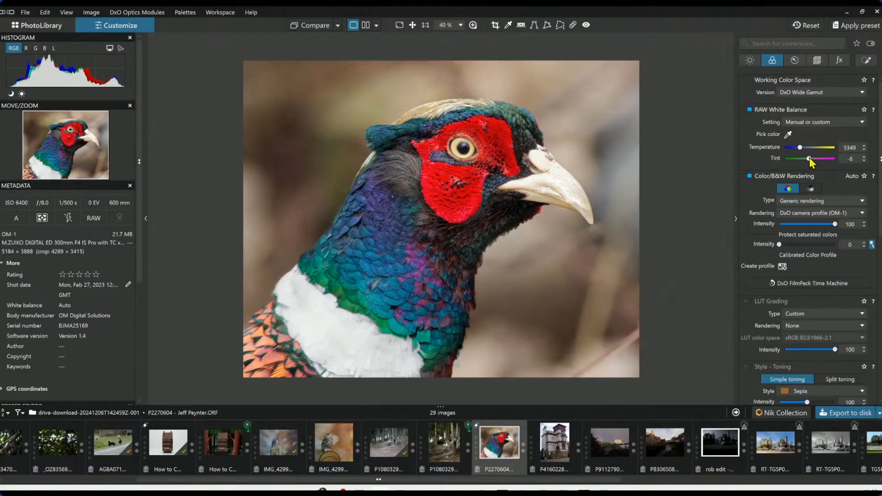
pyautogui.moveTo(808, 159); pyautogui.dragTo(811, 158)
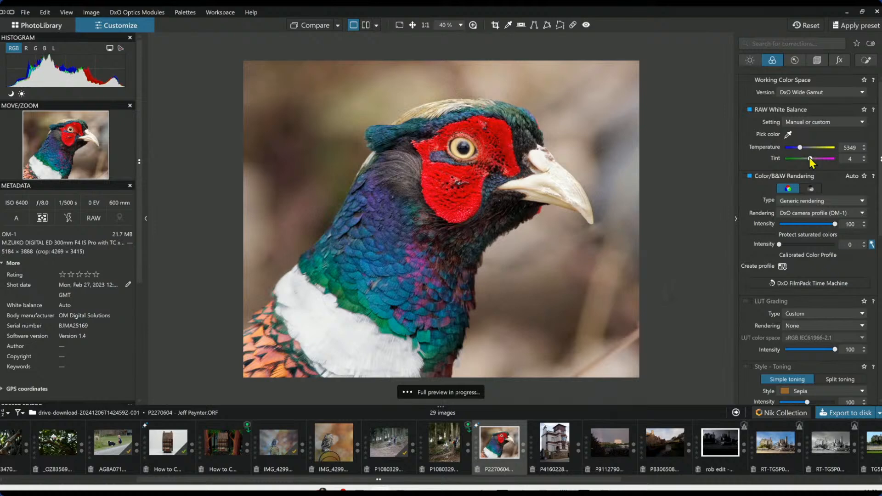
# Step: Add creative vignetting with intensity -30 and midpoint 15
pyautogui.click(839, 60)
pyautogui.scroll(-3, 822, 349)
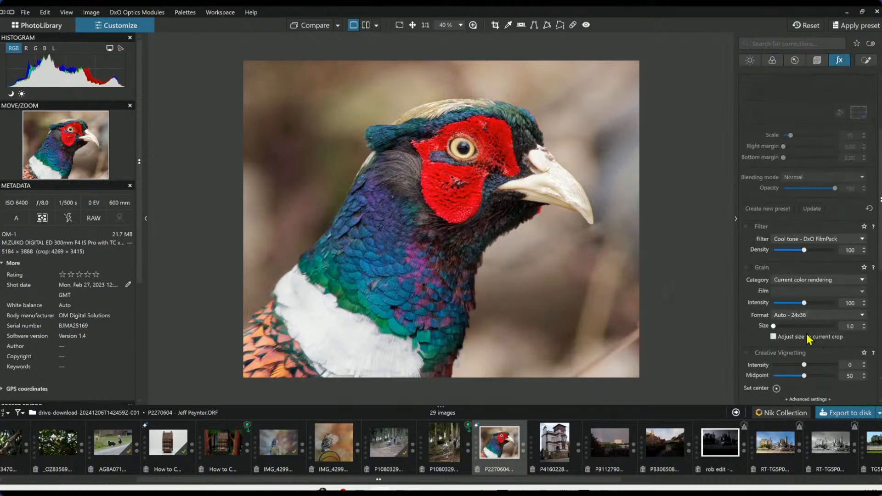
pyautogui.moveTo(806, 321); pyautogui.dragTo(798, 319)
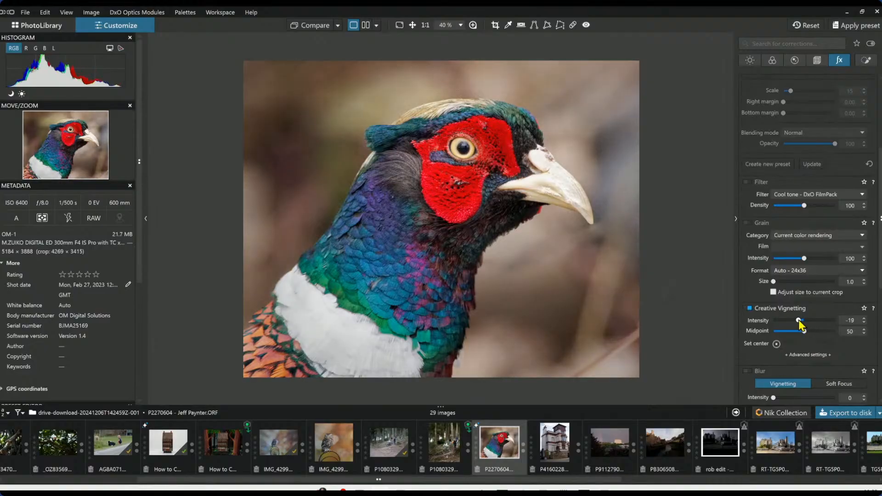
pyautogui.click(782, 332)
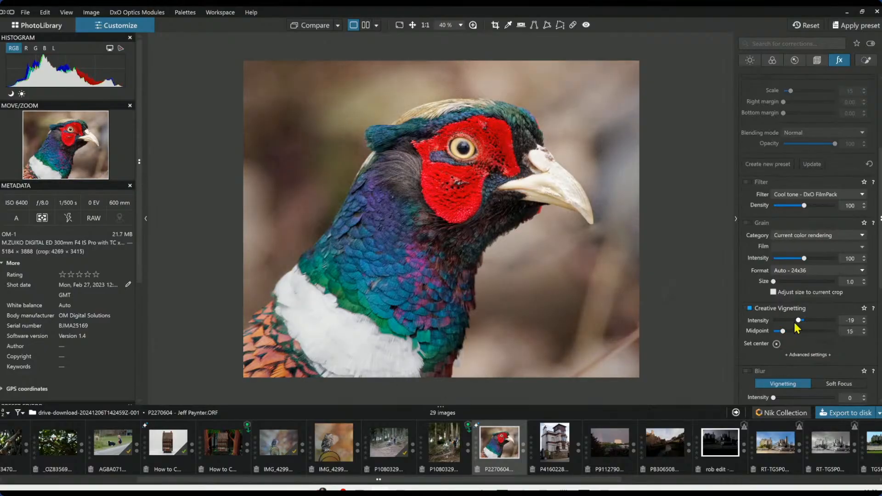
pyautogui.moveTo(799, 320); pyautogui.dragTo(794, 320)
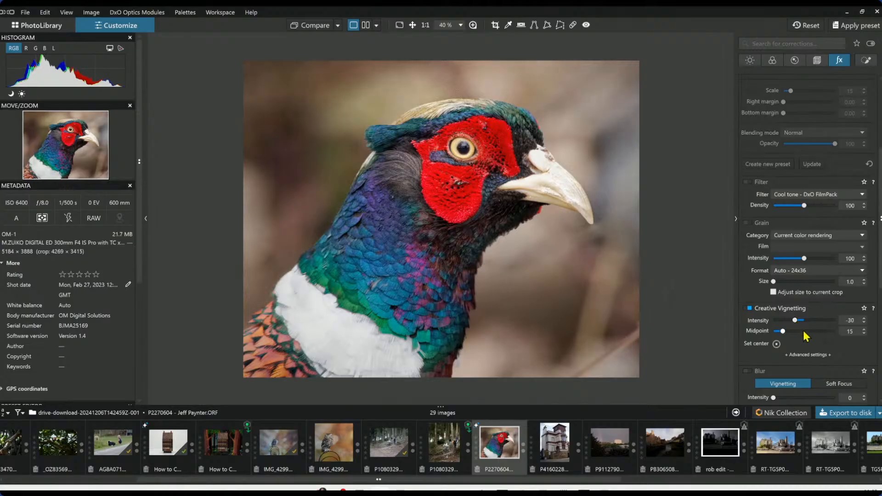
# Step: Compare the edit with the uncorrected photo and export it as a full-size JPEG at quality 95 using Standard output
pyautogui.click(315, 30)
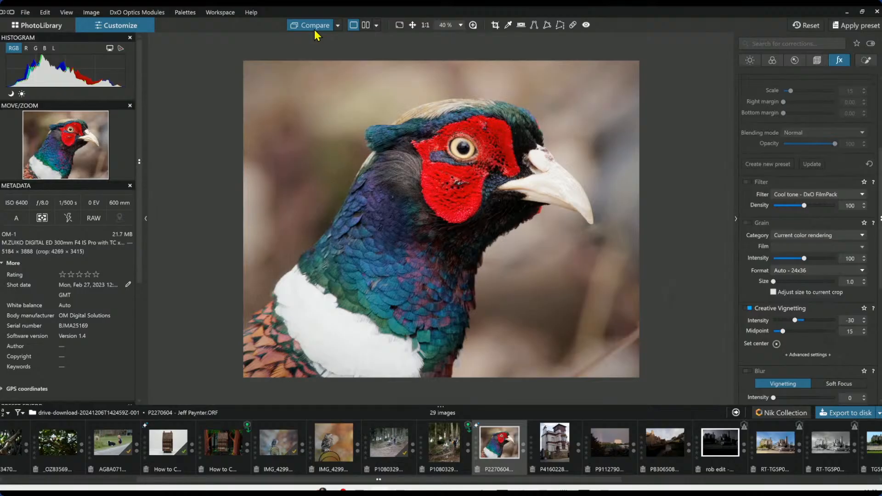
pyautogui.click(315, 31)
pyautogui.click(315, 31)
pyautogui.click(315, 31)
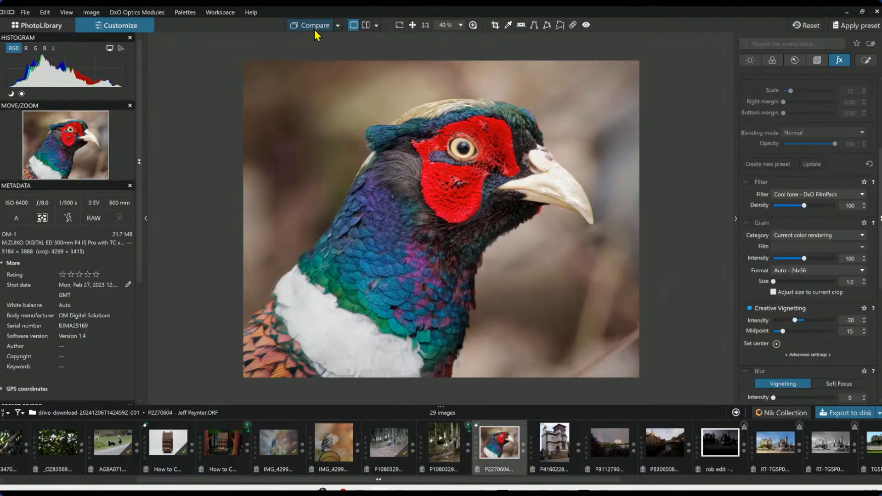
pyautogui.click(844, 416)
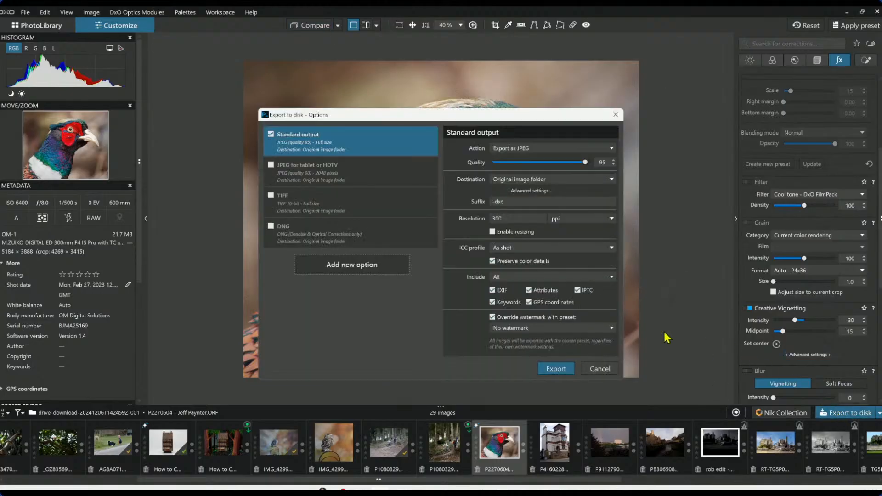
pyautogui.click(557, 370)
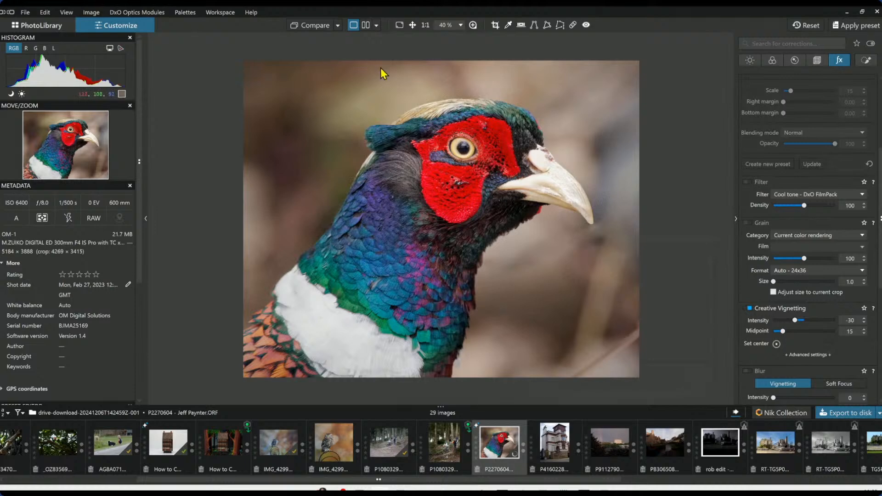
# Step: Reset all corrections on the RAW photo and show it side by side with the exported JPEG as the reference image
pyautogui.click(803, 28)
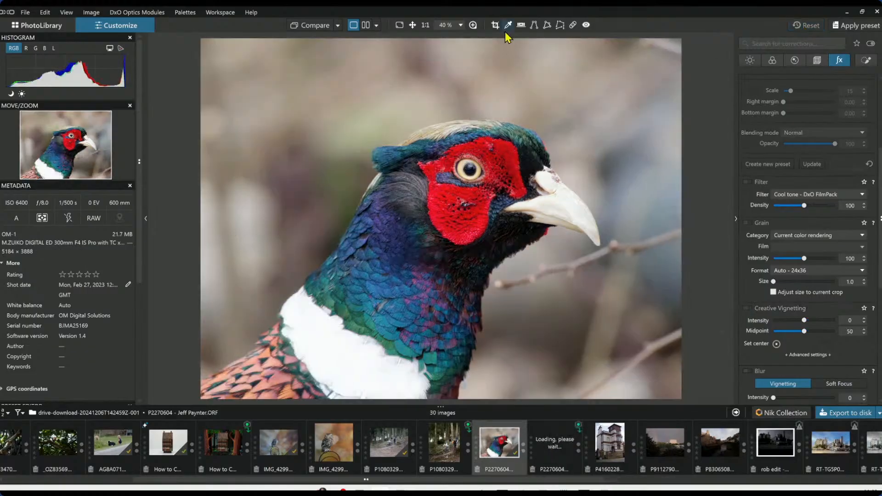
pyautogui.click(366, 25)
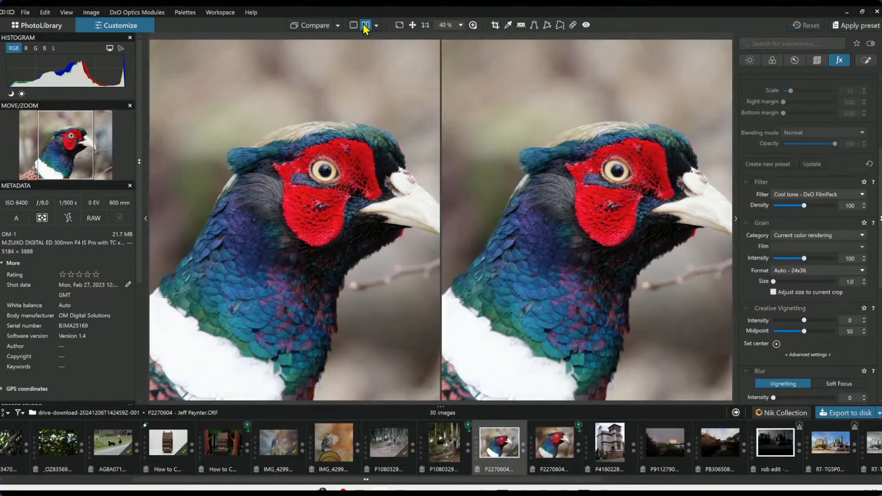
pyautogui.click(376, 26)
pyautogui.click(350, 86)
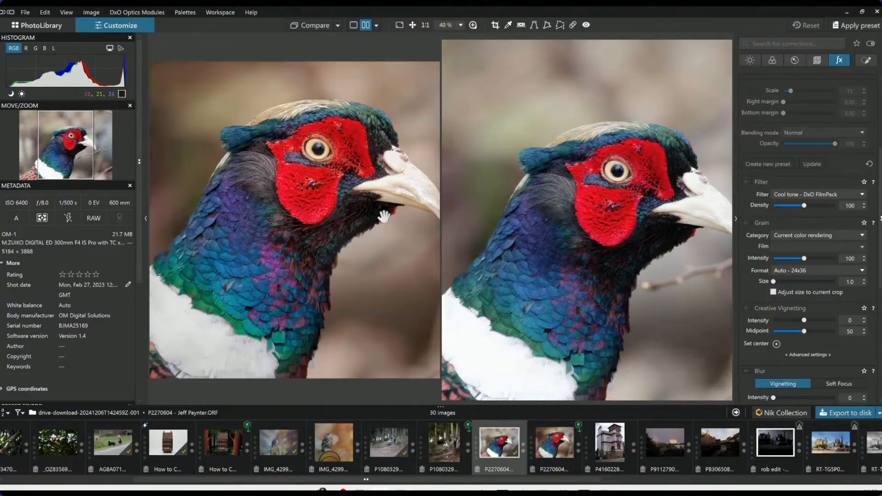
# Step: Hide the side palettes and fit the uncorrected photo at 35% to compare it fully with the exported edit
pyautogui.press('F9')
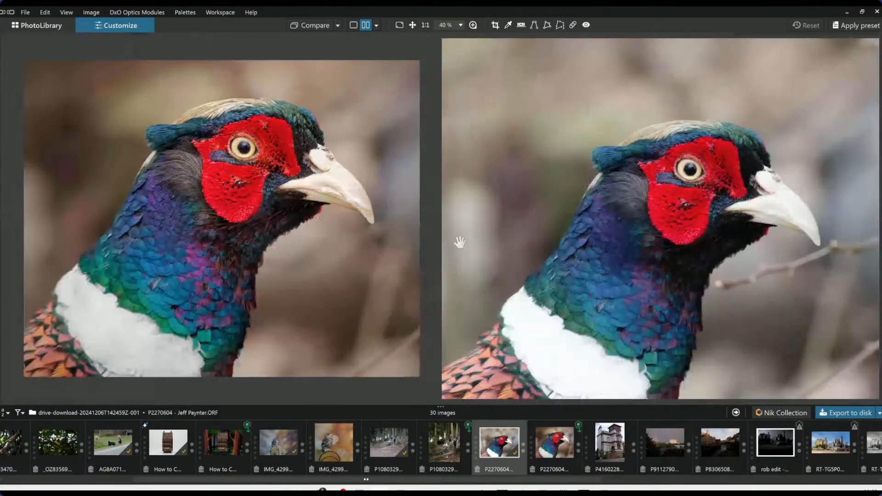
pyautogui.scroll(-1, 522, 248)
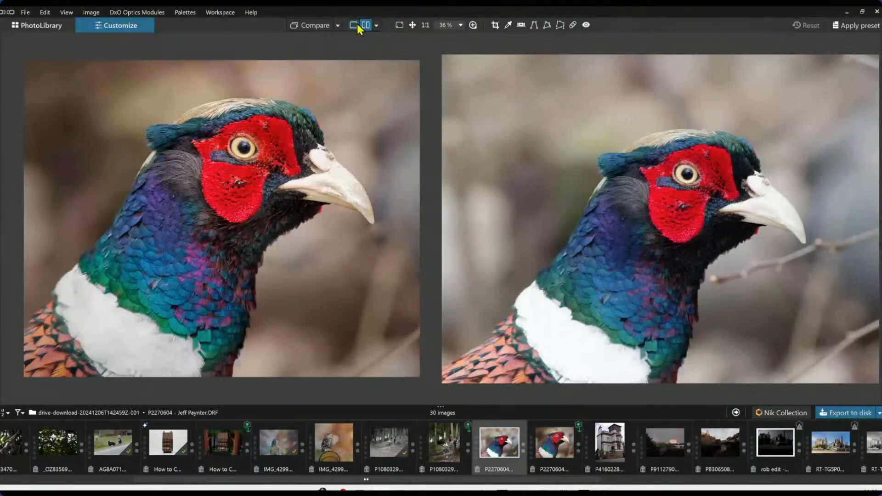
pyautogui.click(338, 25)
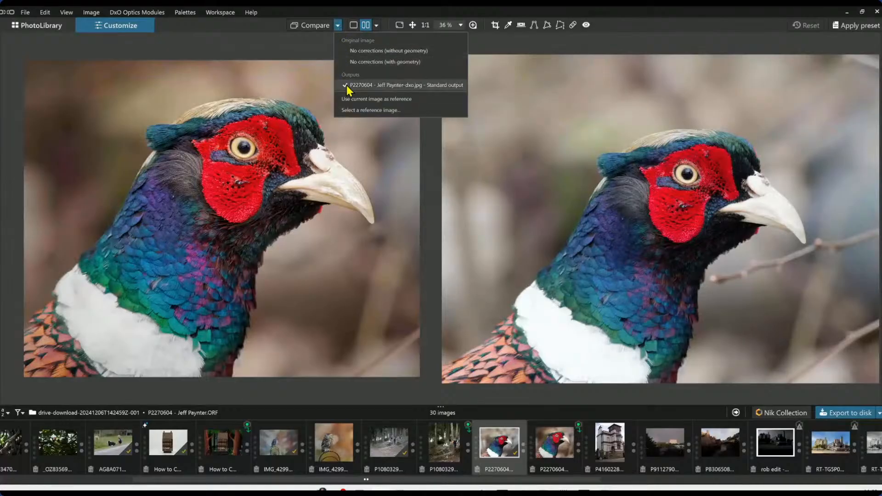
pyautogui.click(626, 48)
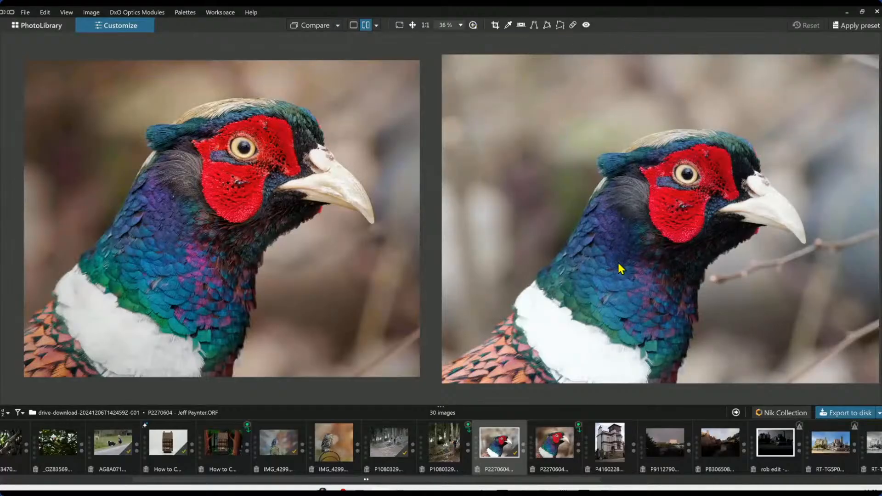
pyautogui.scroll(-1, 619, 264)
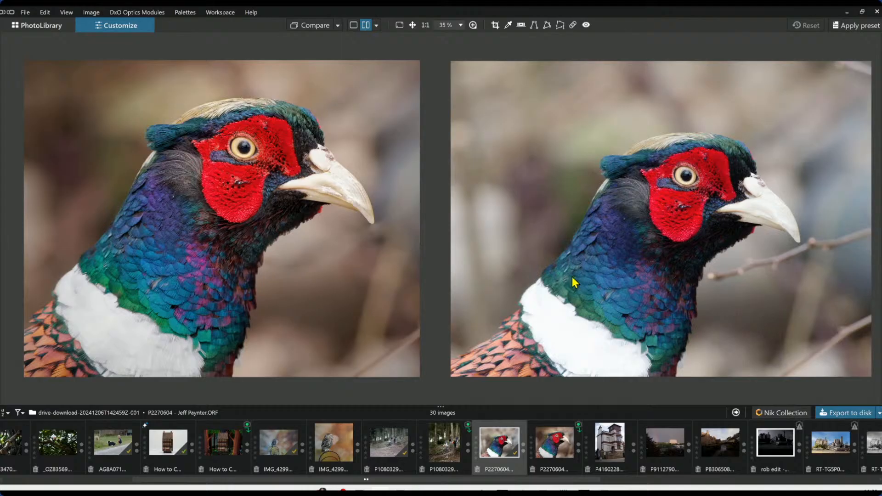
# Step: Zoom both pheasant images to matching close-ups and compare feather detail and noise around the eye, red cheek and neck at 160%
pyautogui.scroll(5, 296, 162)
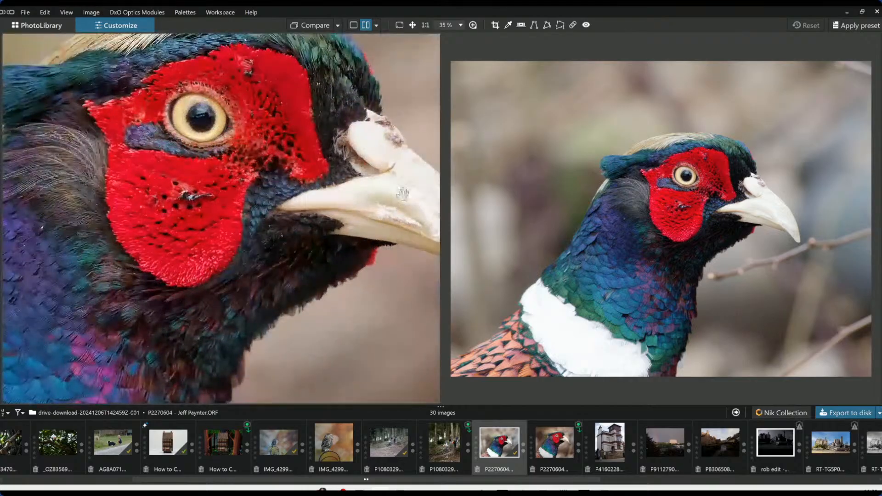
pyautogui.scroll(5, 654, 204)
pyautogui.scroll(4, 649, 206)
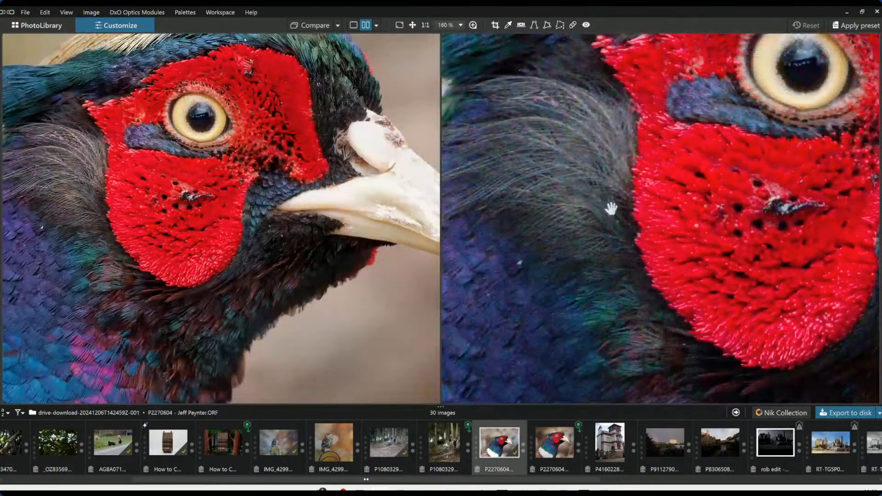
pyautogui.moveTo(600, 208); pyautogui.dragTo(619, 212)
pyautogui.moveTo(134, 202); pyautogui.dragTo(243, 228)
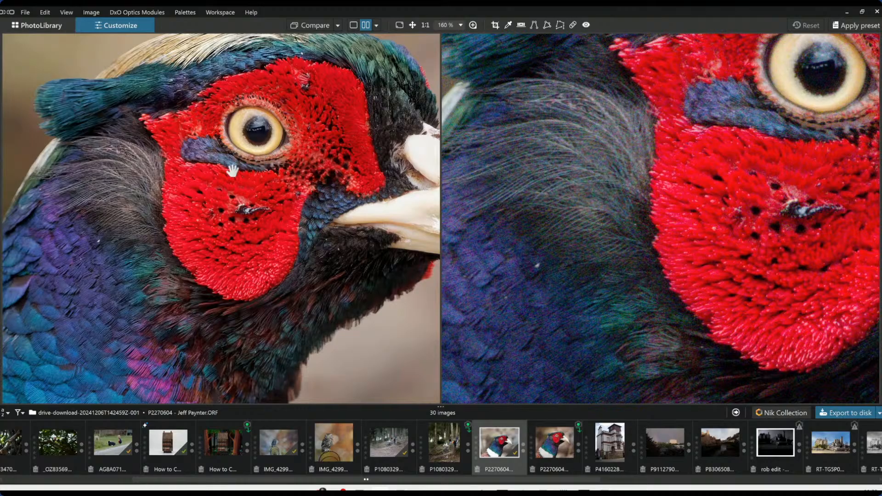
pyautogui.moveTo(606, 139); pyautogui.dragTo(585, 260)
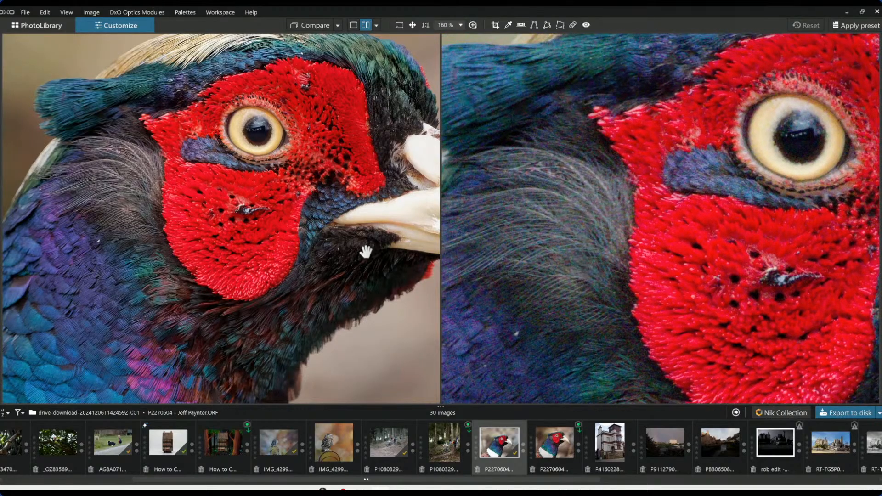
pyautogui.scroll(1, 363, 252)
pyautogui.scroll(2, 362, 252)
pyautogui.moveTo(388, 229); pyautogui.dragTo(485, 264)
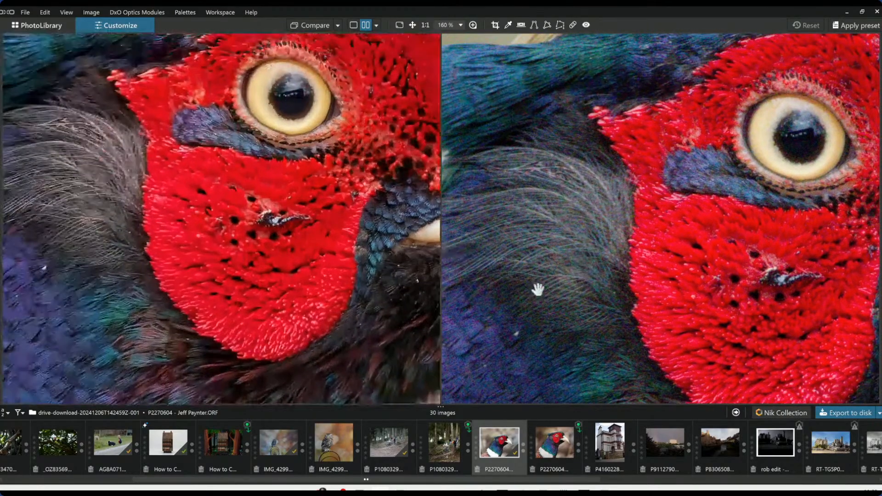
pyautogui.moveTo(588, 252); pyautogui.dragTo(611, 239)
pyautogui.moveTo(301, 246); pyautogui.dragTo(325, 248)
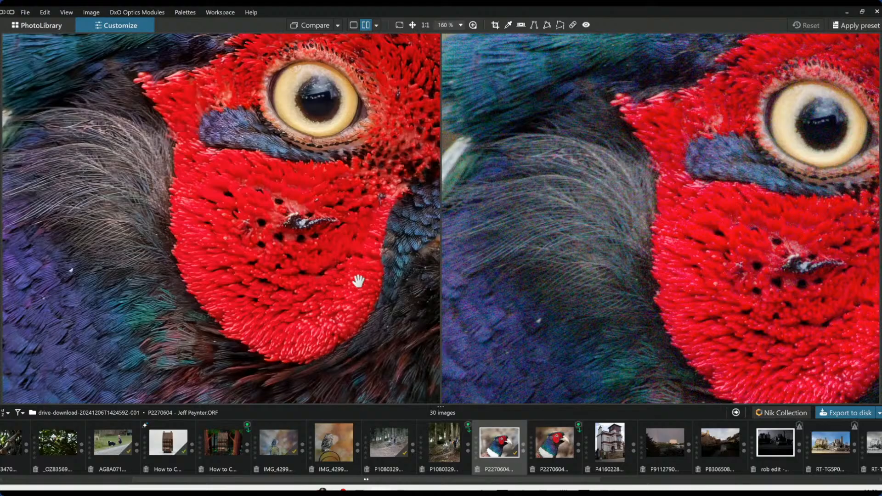
# Step: Compare the smooth background and neck feathers between the exported JPEG and the uncorrected RAW, including noise at 100%, and return to full views
pyautogui.scroll(-6, 358, 281)
pyautogui.scroll(-6, 555, 259)
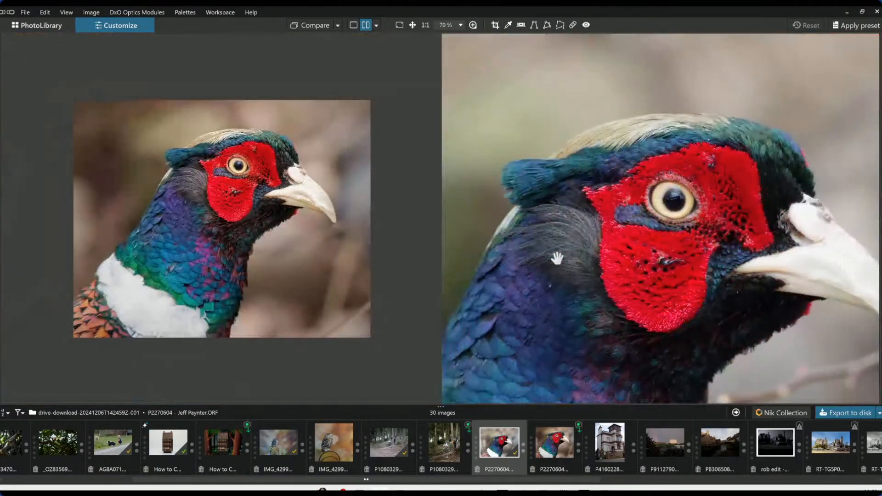
pyautogui.scroll(2, 553, 261)
pyautogui.scroll(4, 528, 227)
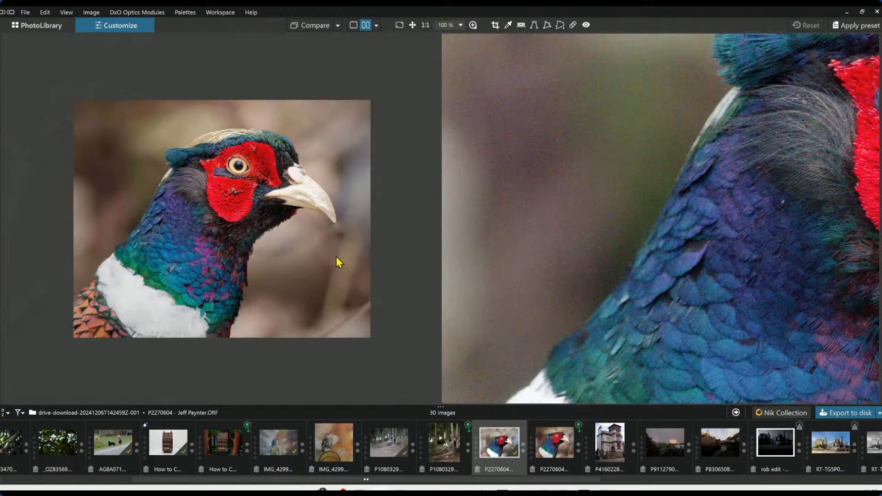
pyautogui.scroll(3, 316, 246)
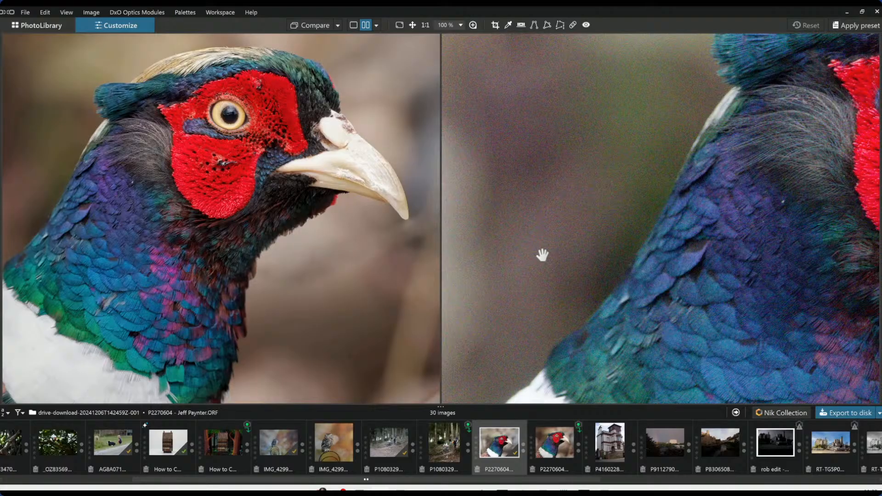
pyautogui.scroll(-3, 341, 243)
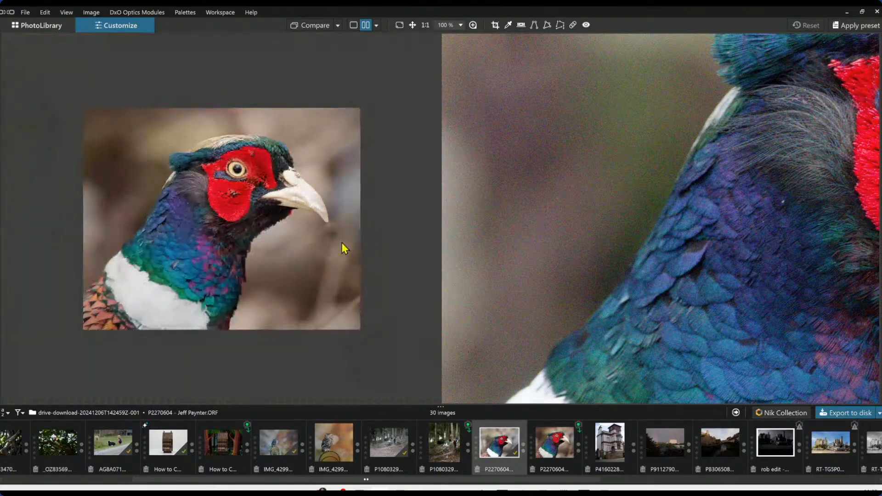
pyautogui.scroll(-3, 599, 243)
pyautogui.scroll(-2, 598, 244)
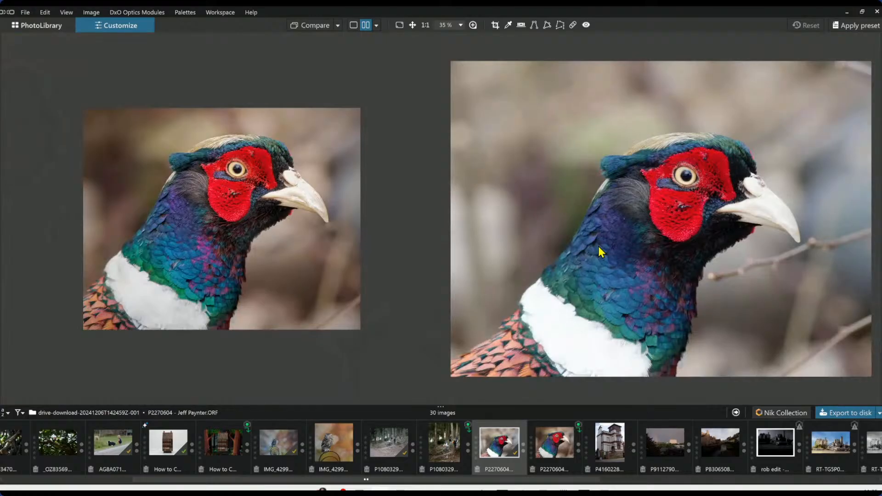
pyautogui.scroll(-1, 630, 255)
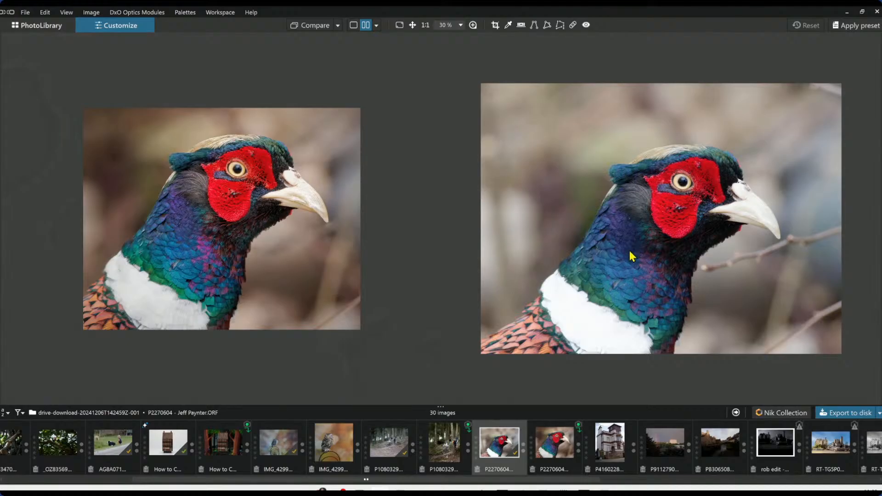
pyautogui.scroll(1, 620, 255)
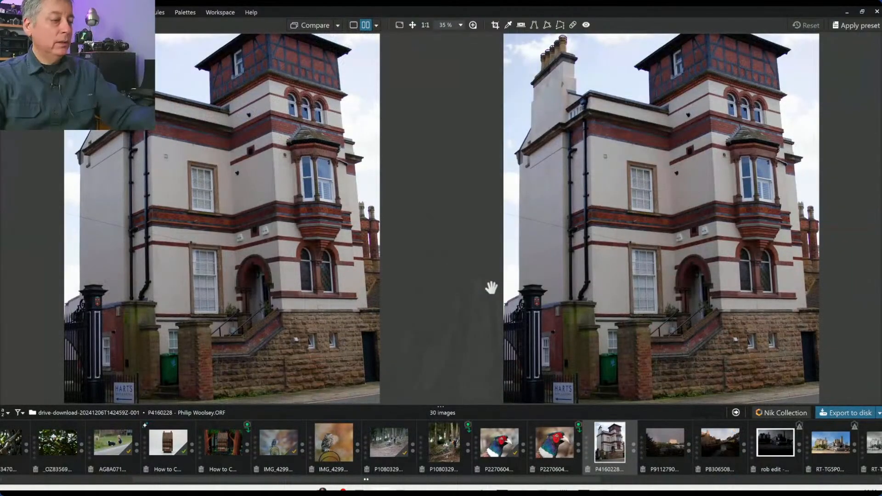
# Step: Show building photo P4160228 alone with the side palettes and apply the demo preset from the general purpose presets
pyautogui.click(354, 25)
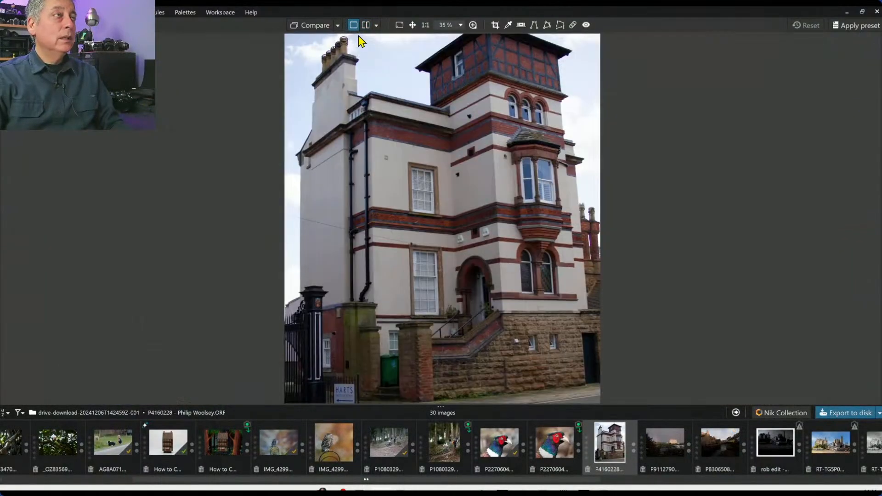
pyautogui.scroll(1, 491, 323)
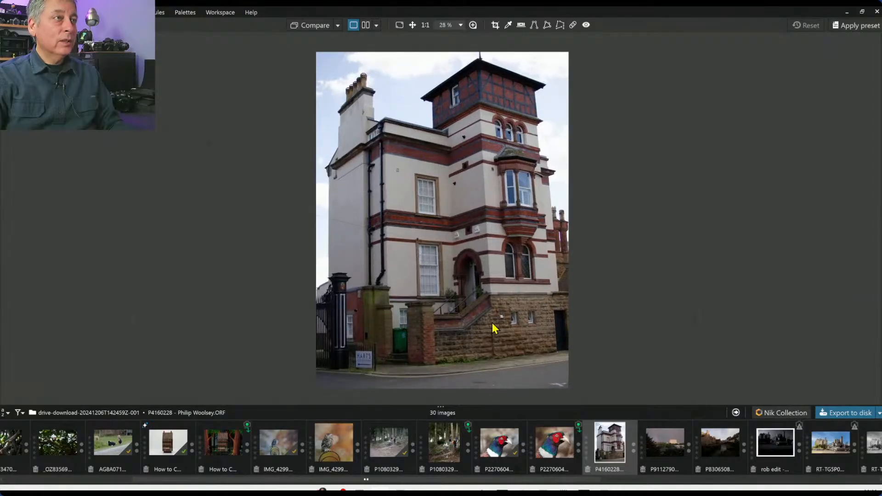
pyautogui.press('Tab')
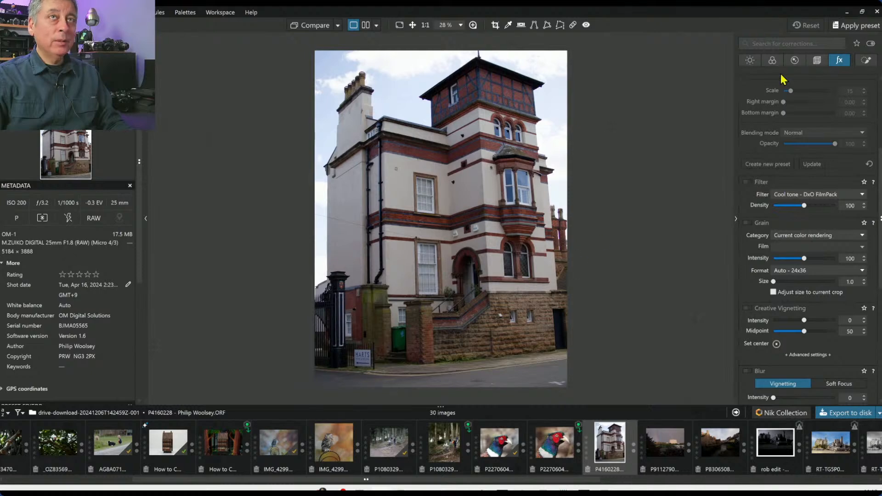
pyautogui.click(833, 29)
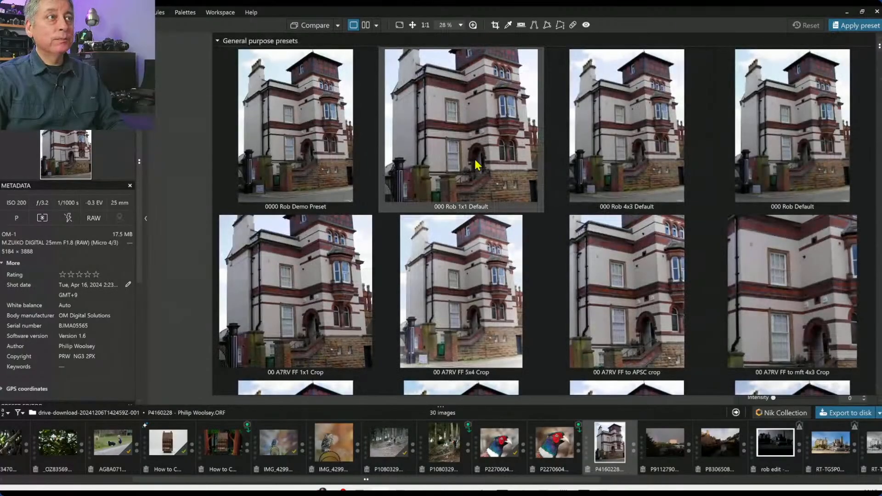
pyautogui.click(340, 168)
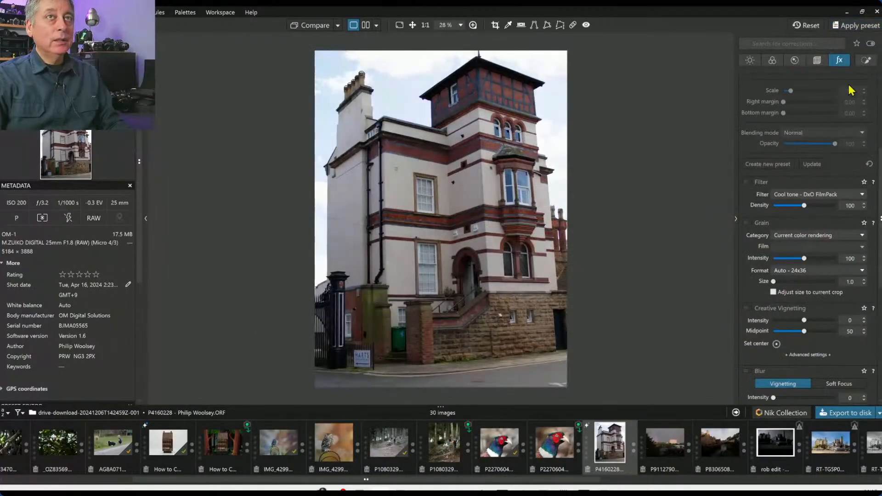
# Step: Try the automatic perspective correction on the whole building photo and turn it off again
pyautogui.click(816, 60)
pyautogui.click(747, 227)
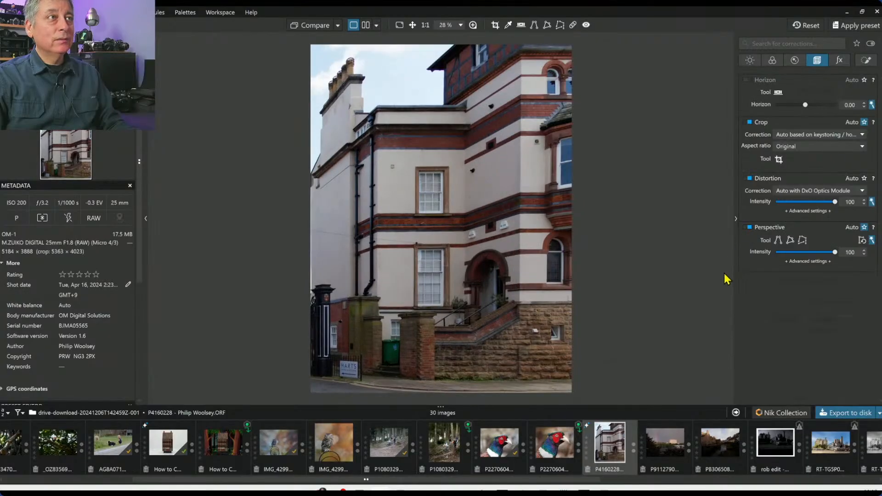
pyautogui.click(748, 227)
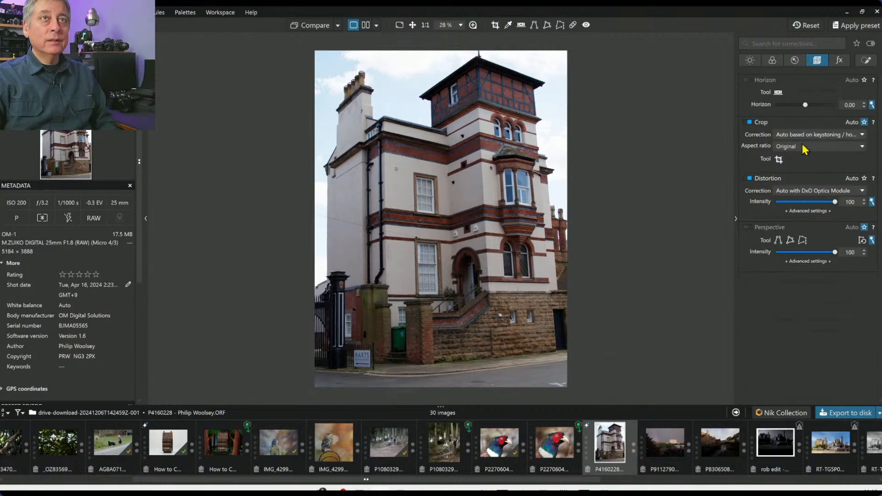
# Step: Crop the building photo to the bay window, arched doorway and steps, about 2153 × 2870 px at the original aspect ratio
pyautogui.click(779, 159)
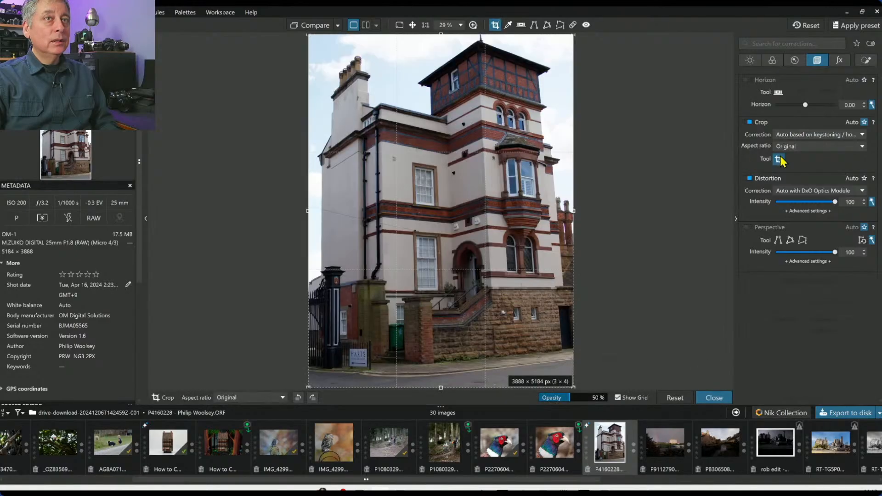
pyautogui.moveTo(310, 35); pyautogui.dragTo(459, 222)
pyautogui.moveTo(528, 299); pyautogui.dragTo(498, 226)
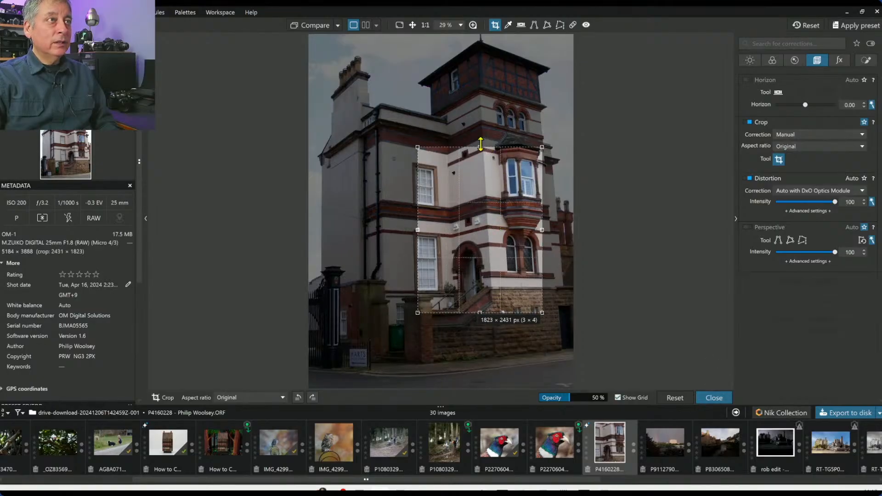
pyautogui.moveTo(480, 147); pyautogui.dragTo(478, 127)
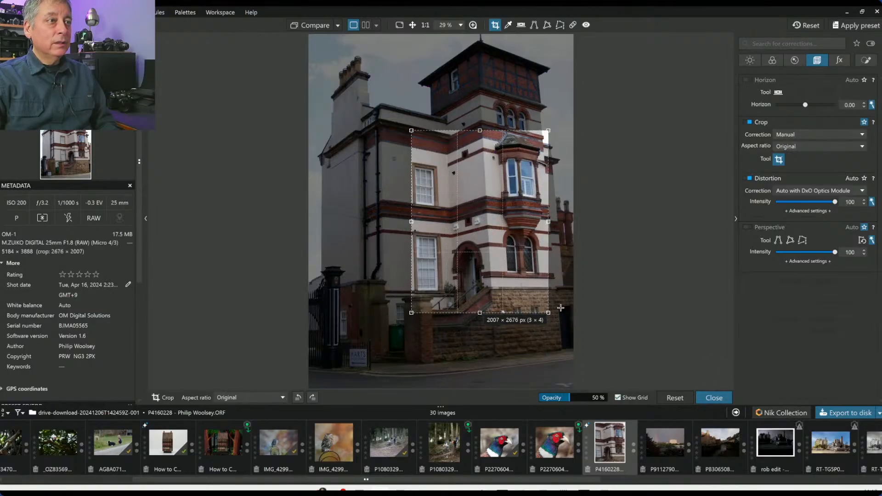
pyautogui.moveTo(548, 313); pyautogui.dragTo(558, 325)
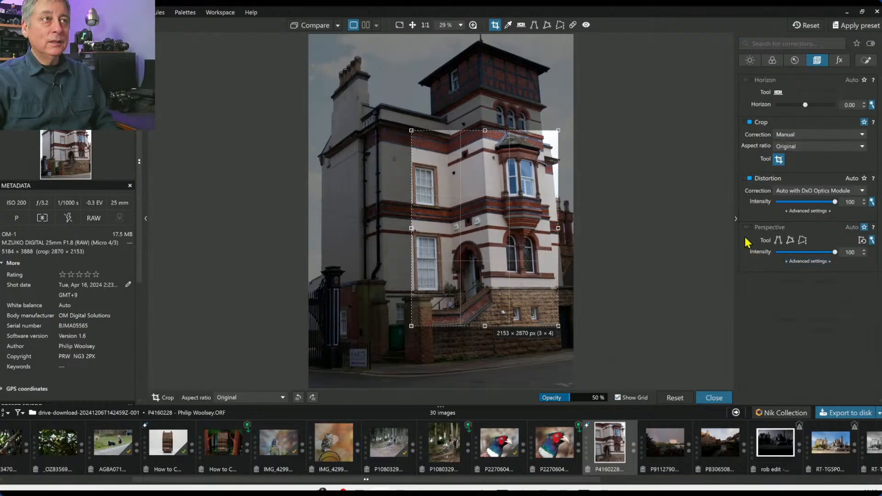
pyautogui.press('Return')
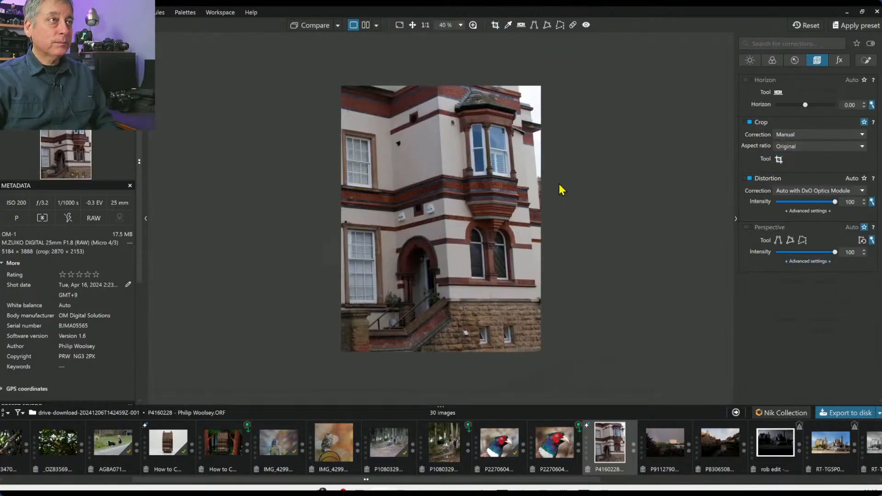
# Step: Set the horizon to 2.08 and, with automatic perspective turned off, set the perspective Up/Down correction to -15
pyautogui.moveTo(805, 105); pyautogui.dragTo(814, 107)
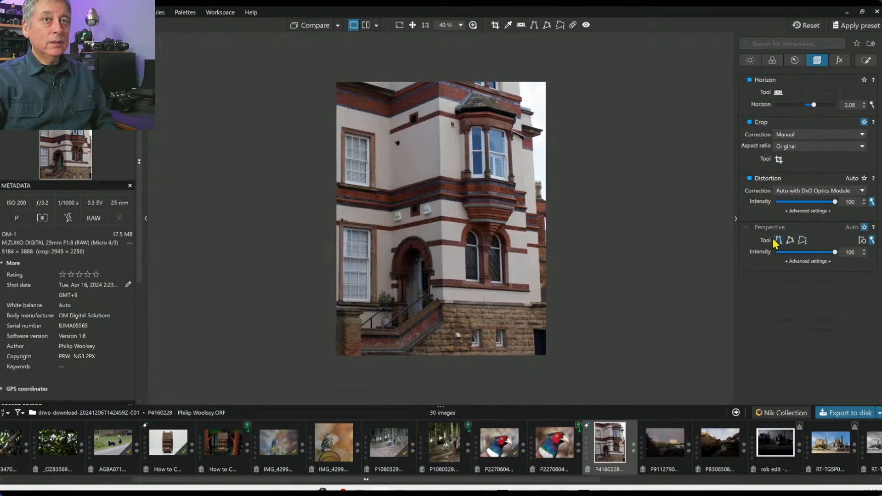
pyautogui.click(747, 227)
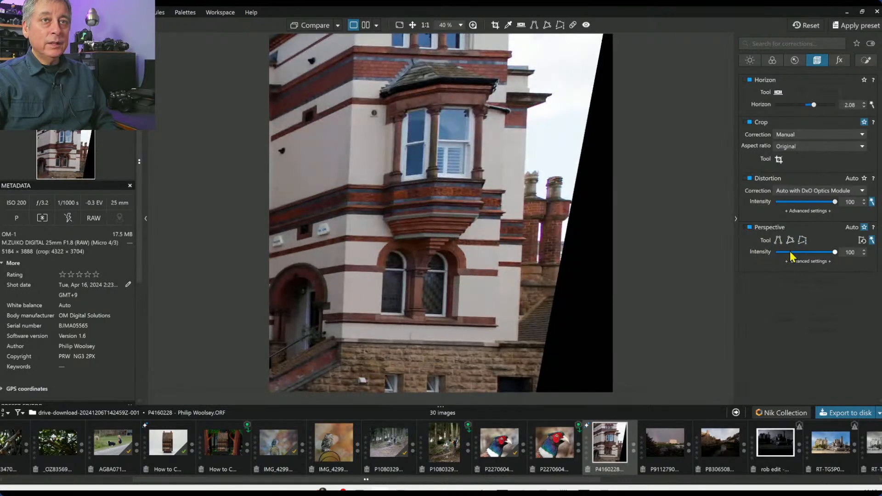
pyautogui.click(872, 240)
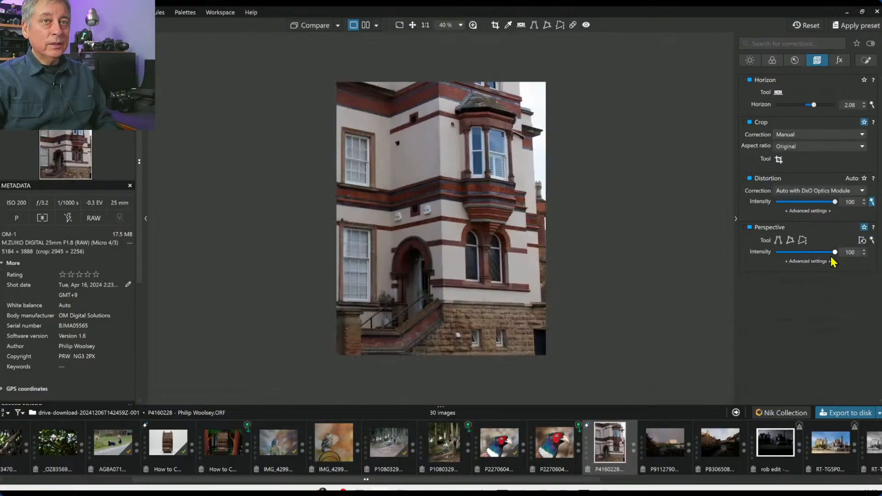
pyautogui.click(831, 260)
pyautogui.moveTo(805, 272); pyautogui.dragTo(802, 272)
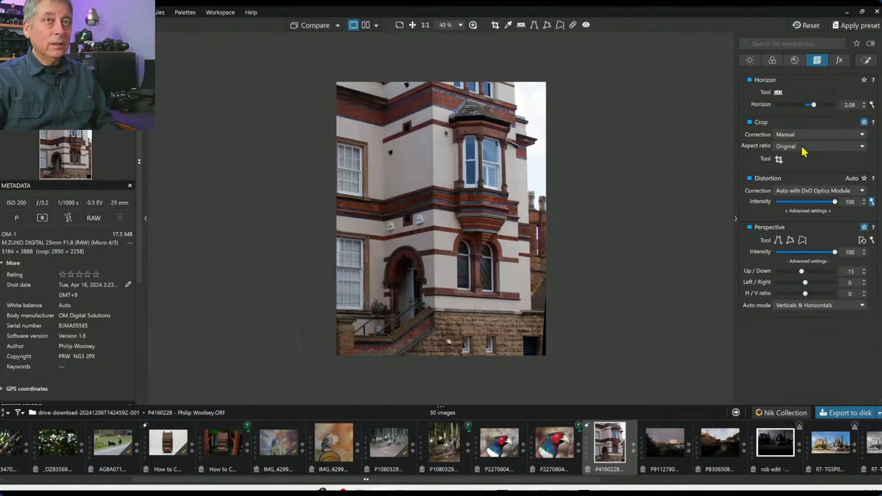
pyautogui.click(814, 105)
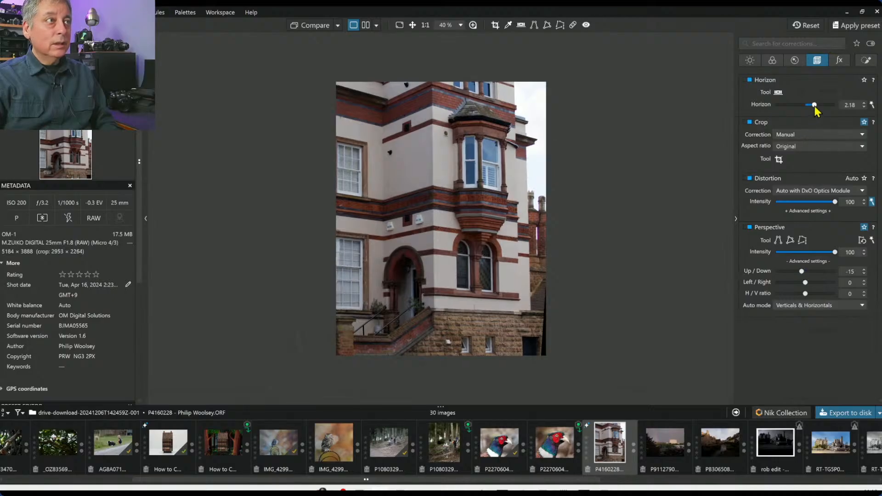
pyautogui.moveTo(815, 106); pyautogui.dragTo(814, 106)
# Step: Reposition and tighten the building crop to about 2143 × 2857 px, excluding the black wedge along the corrected image's edge
pyautogui.click(779, 159)
pyautogui.moveTo(526, 260); pyautogui.dragTo(510, 251)
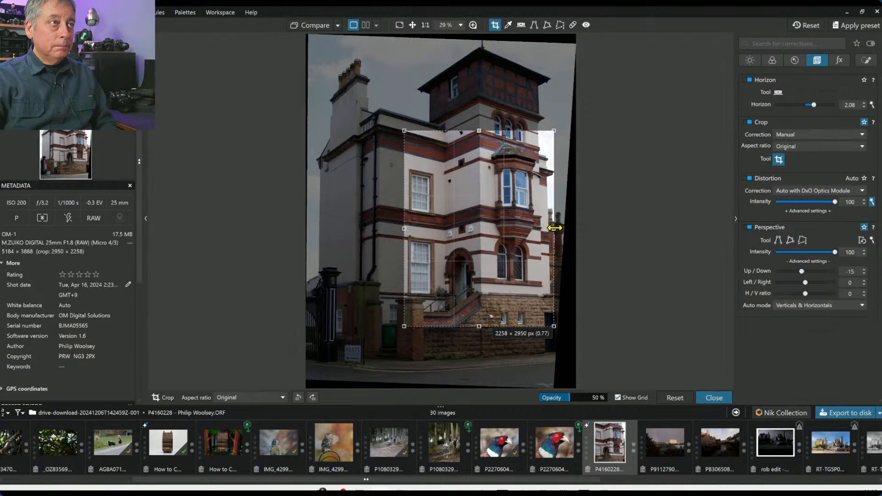
pyautogui.moveTo(555, 228); pyautogui.dragTo(547, 227)
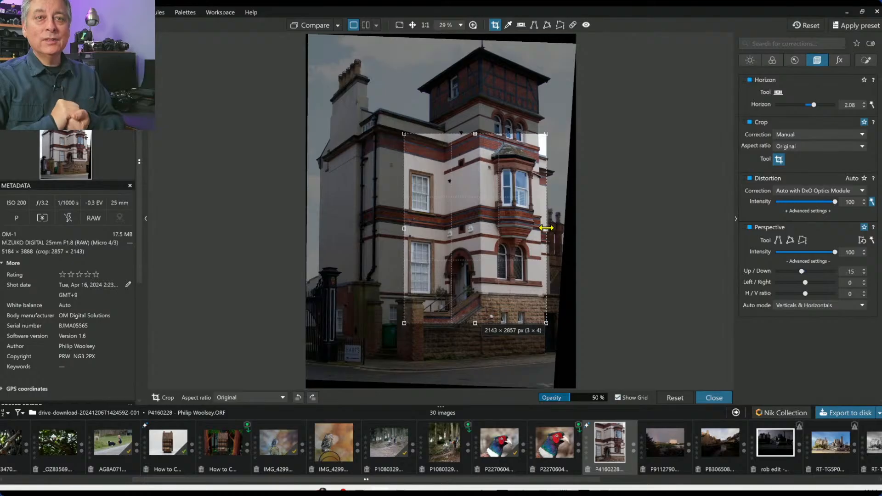
pyautogui.press('Return')
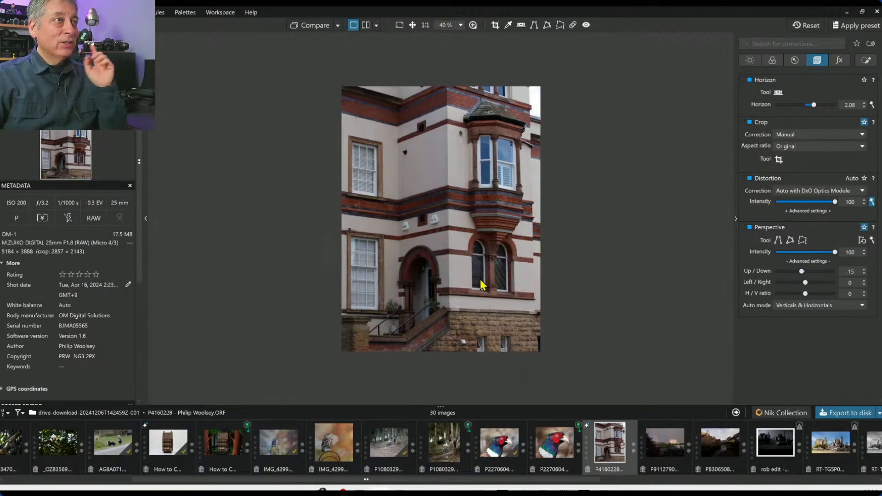
# Step: Tighten the building crop to about 2012 × 2682 px and reposition it to cut off the bright area beside the bay window
pyautogui.scroll(2, 480, 279)
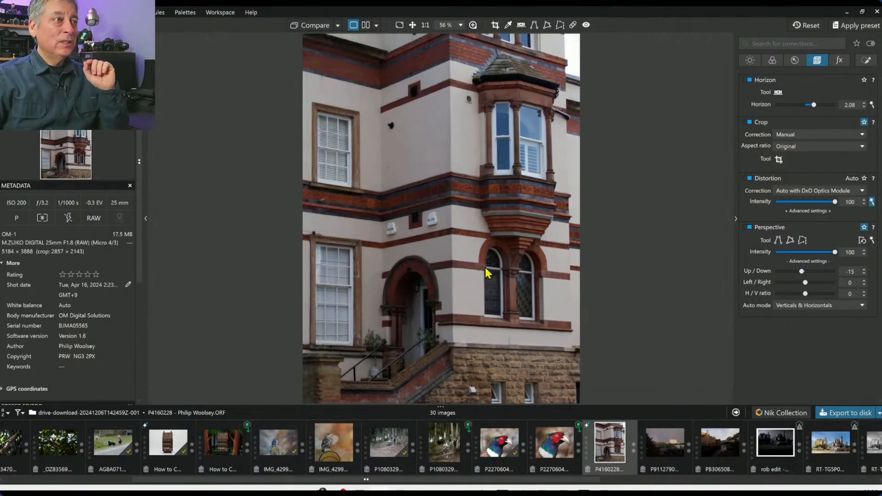
pyautogui.click(778, 160)
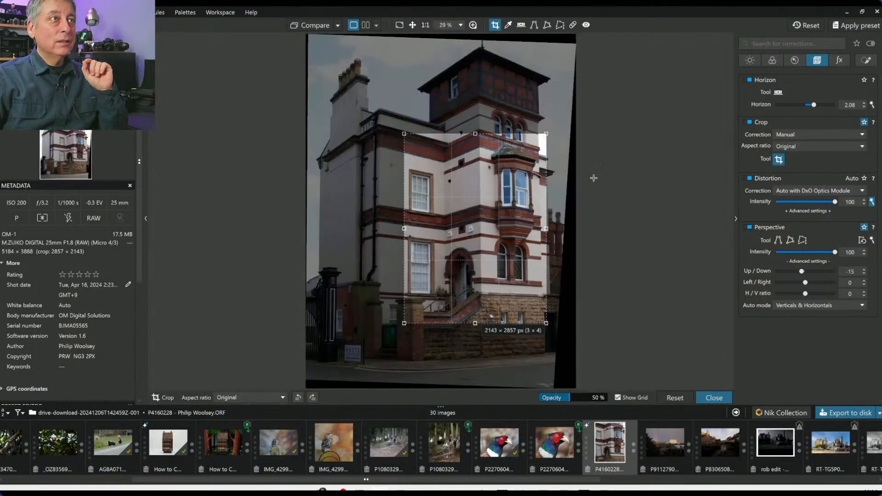
pyautogui.moveTo(547, 134); pyautogui.dragTo(538, 146)
pyautogui.moveTo(526, 190); pyautogui.dragTo(526, 186)
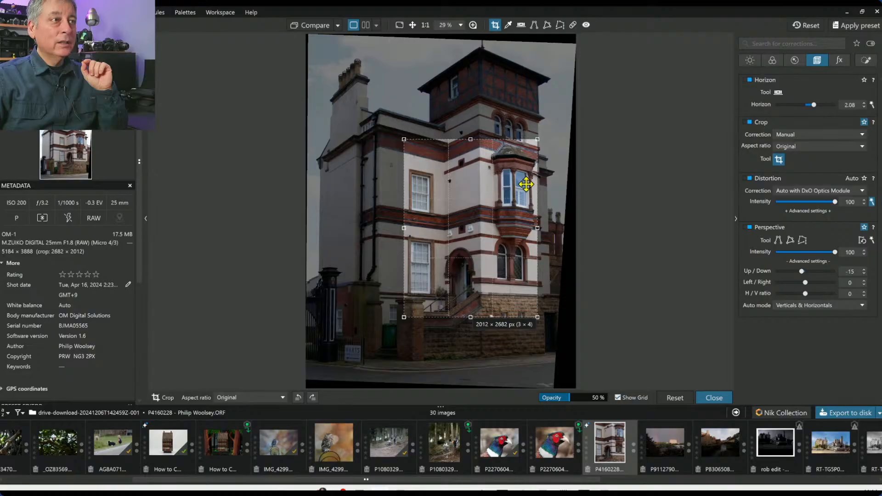
pyautogui.moveTo(526, 184); pyautogui.dragTo(528, 185)
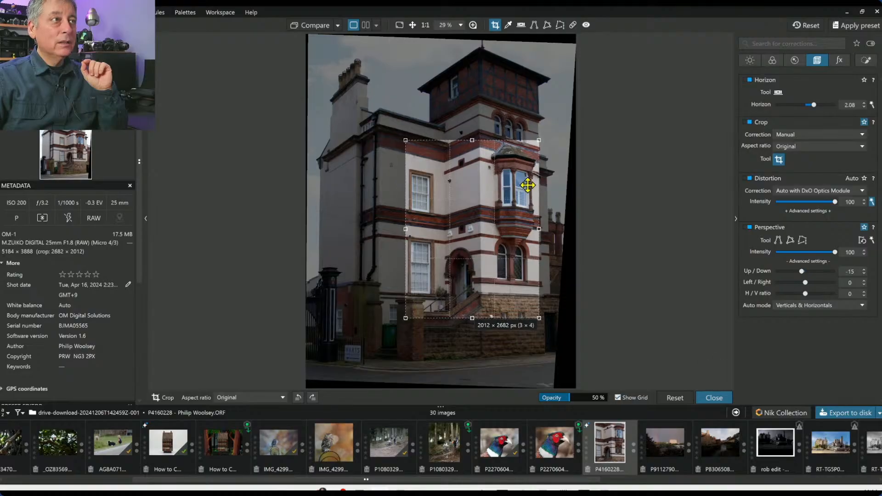
pyautogui.press('Return')
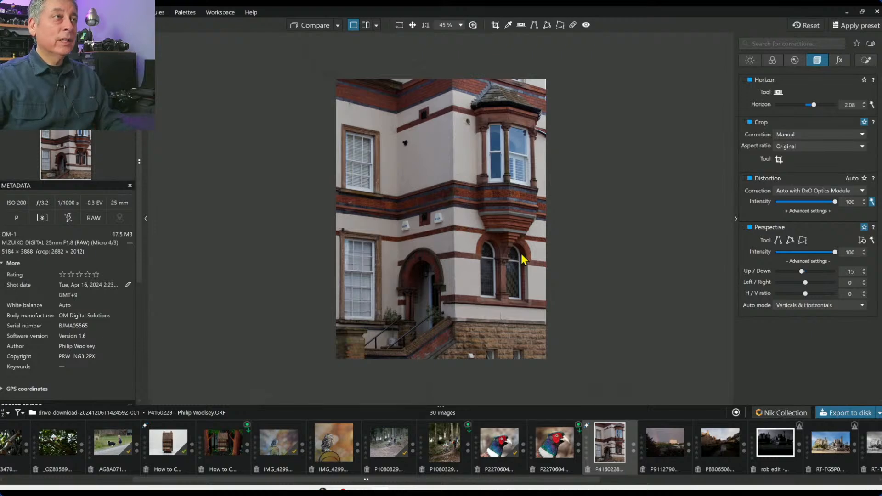
# Step: Try DxO Smart Lighting in Uniform mode at Slight, intensity 25, on the building photo and turn it off again
pyautogui.click(750, 61)
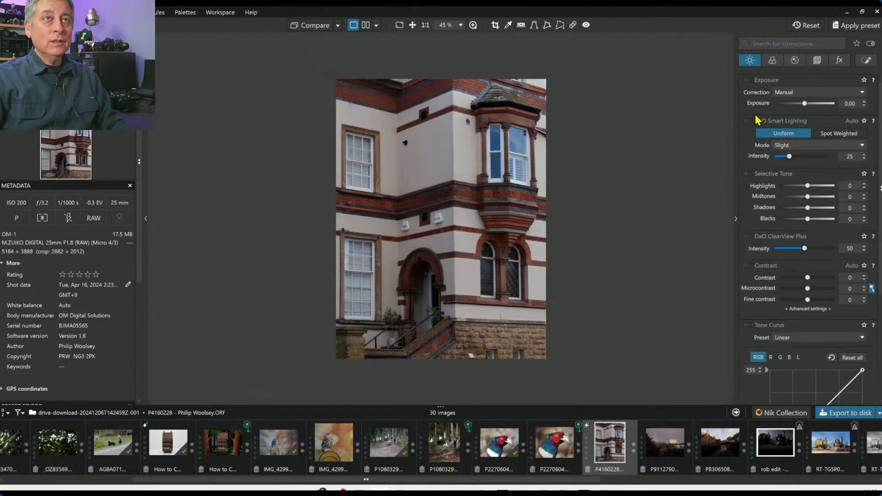
pyautogui.click(749, 122)
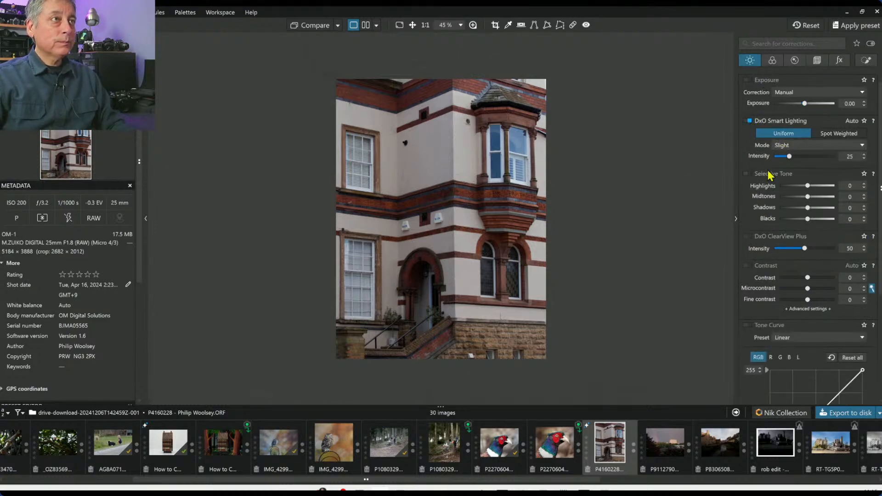
pyautogui.click(751, 121)
pyautogui.click(866, 61)
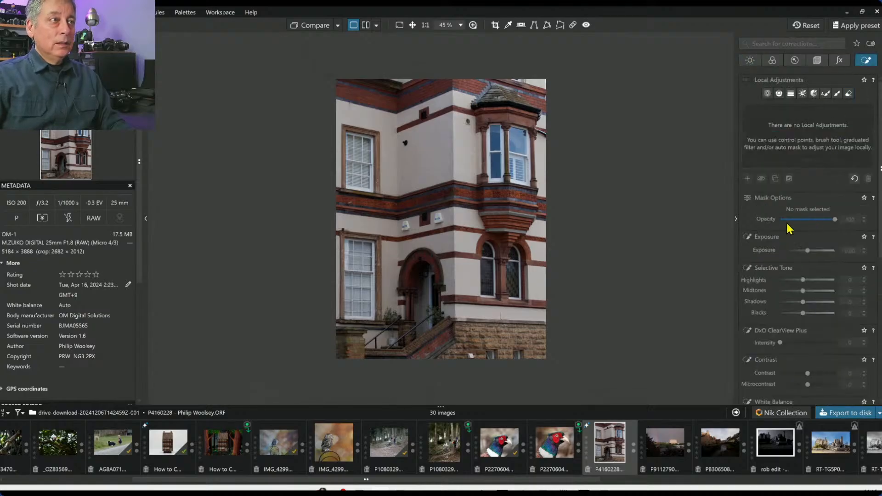
pyautogui.click(768, 94)
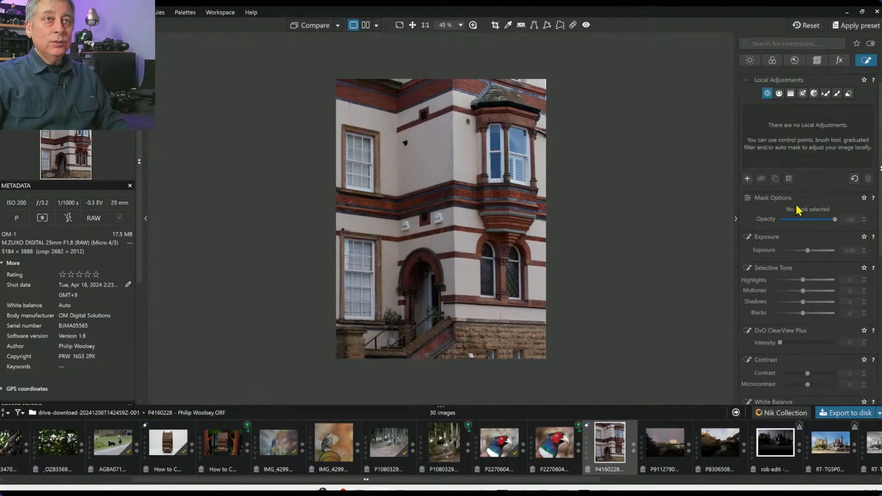
pyautogui.click(747, 178)
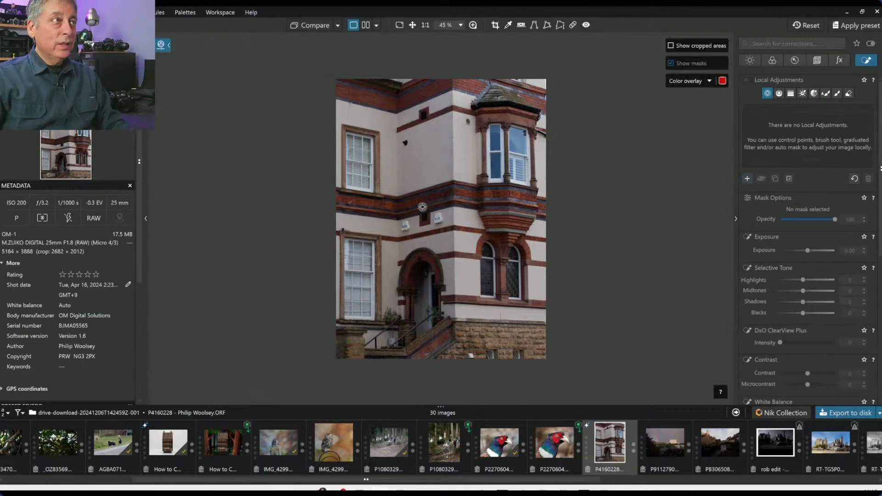
pyautogui.click(358, 173)
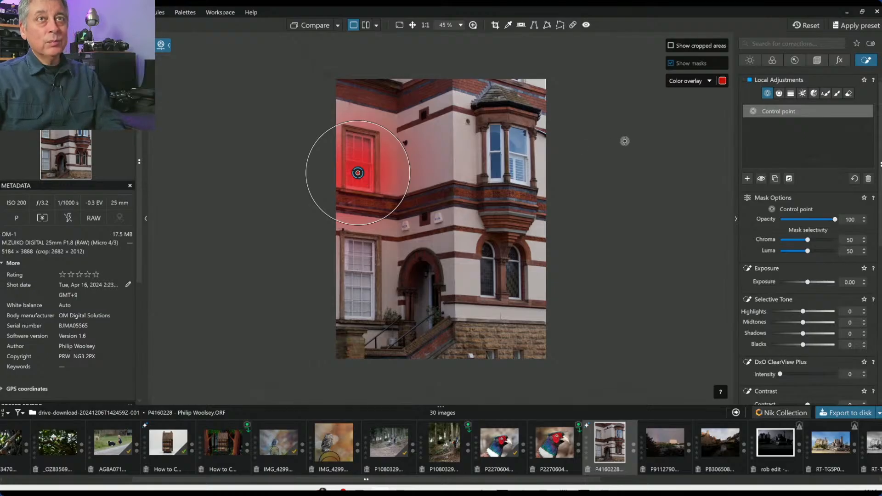
pyautogui.press('Delete')
# Step: Paint a local auto mask over the two white sash windows and the twin arched windows, with its exposure at 0.52
pyautogui.click(826, 96)
pyautogui.moveTo(354, 140)
pyautogui.mouseDown()
pyautogui.moveTo(354, 181)
pyautogui.moveTo(363, 182)
pyautogui.moveTo(366, 145)
pyautogui.mouseUp()
pyautogui.moveTo(353, 184); pyautogui.dragTo(371, 189)
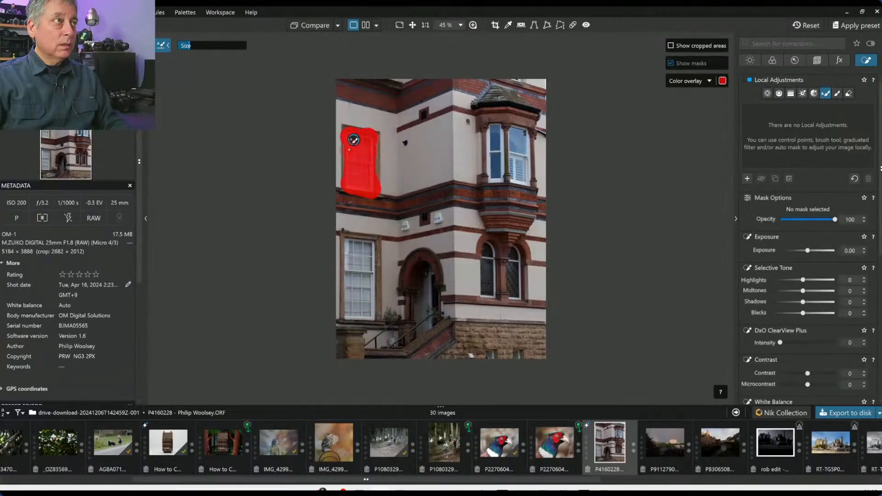
pyautogui.moveTo(352, 238)
pyautogui.mouseDown()
pyautogui.moveTo(352, 312)
pyautogui.moveTo(365, 315)
pyautogui.moveTo(368, 252)
pyautogui.mouseUp()
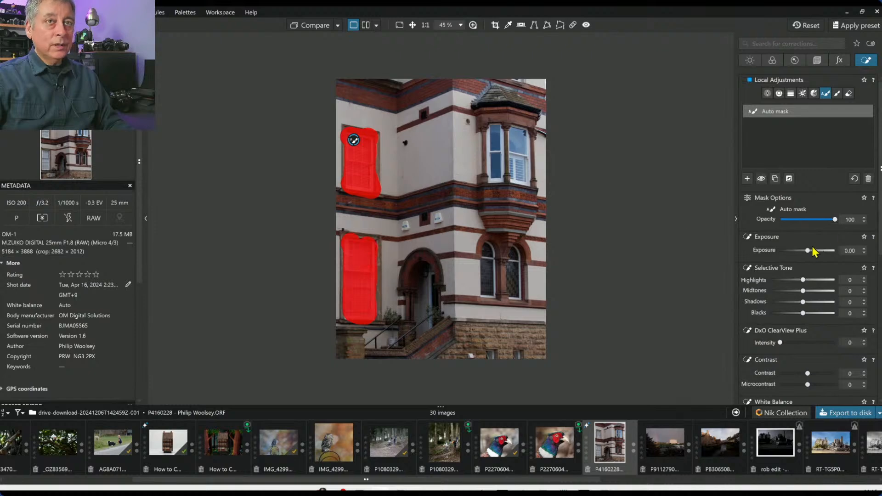
pyautogui.moveTo(808, 251); pyautogui.dragTo(812, 251)
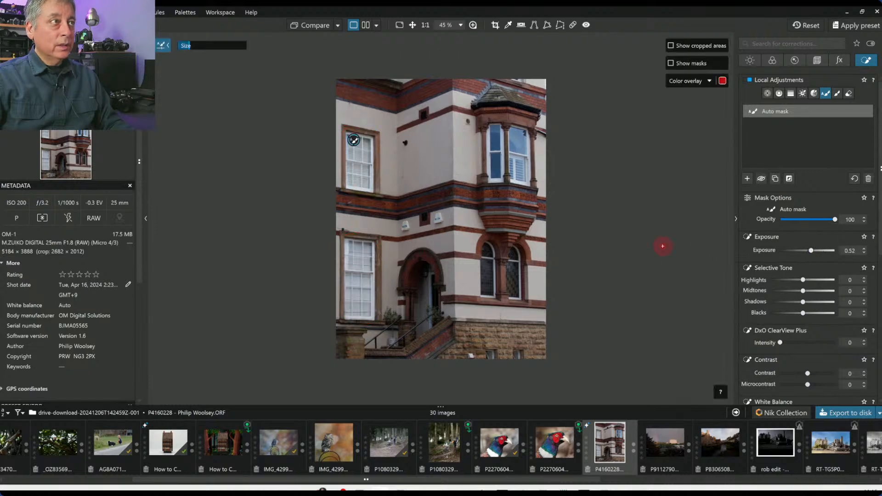
pyautogui.moveTo(483, 245); pyautogui.dragTo(490, 290)
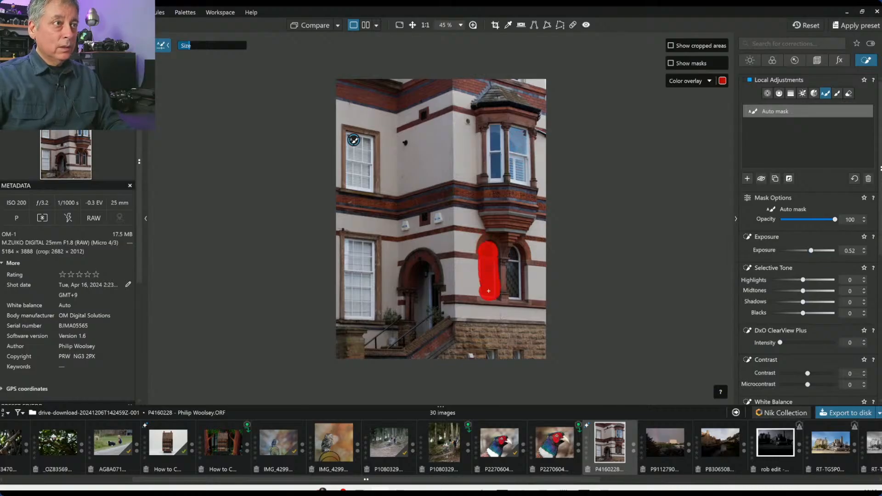
pyautogui.moveTo(513, 256); pyautogui.dragTo(514, 286)
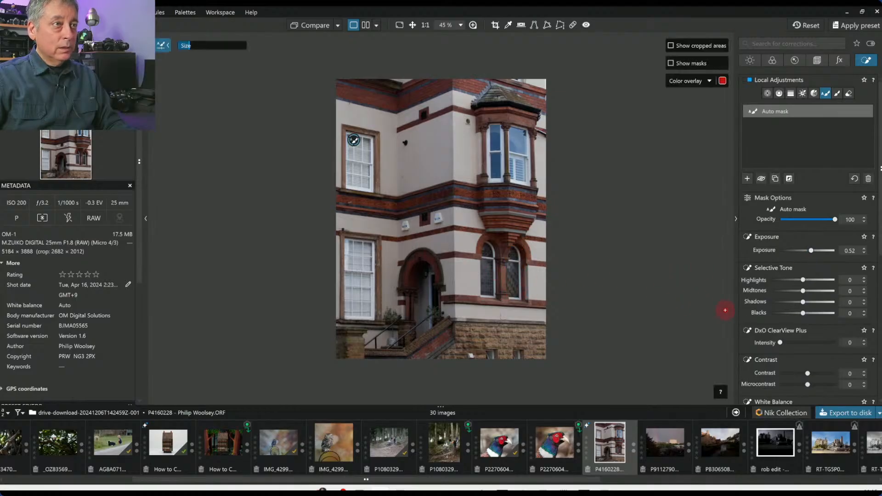
# Step: Set the window mask's Shadows to 34, ClearView Plus intensity to 32 and Microcontrast to 49
pyautogui.moveTo(806, 305); pyautogui.dragTo(814, 305)
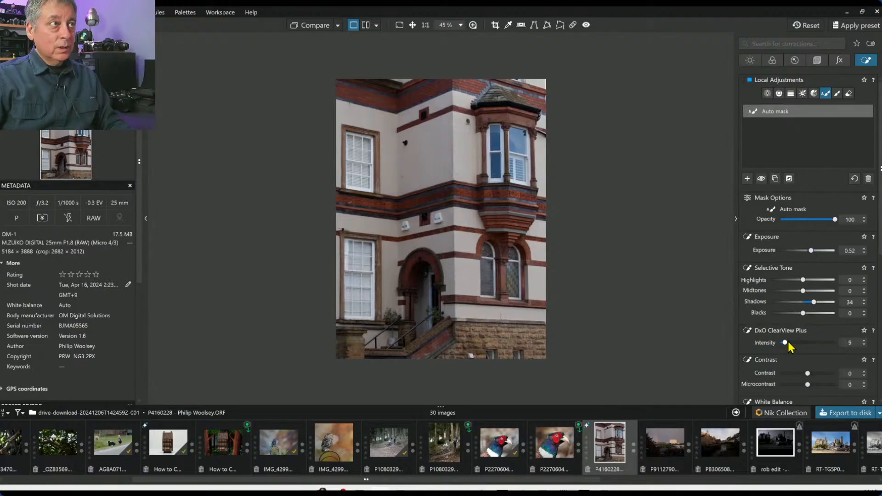
pyautogui.moveTo(784, 343); pyautogui.dragTo(805, 343)
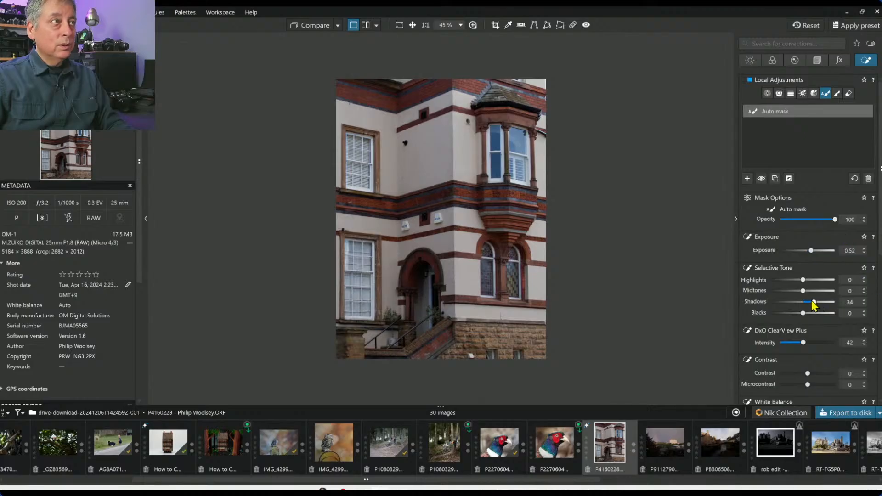
pyautogui.moveTo(803, 342); pyautogui.dragTo(797, 342)
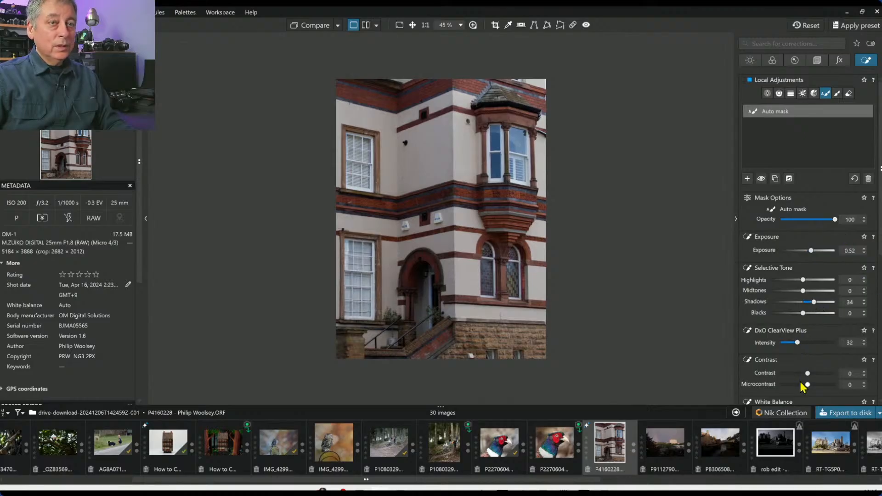
pyautogui.moveTo(807, 385); pyautogui.dragTo(823, 394)
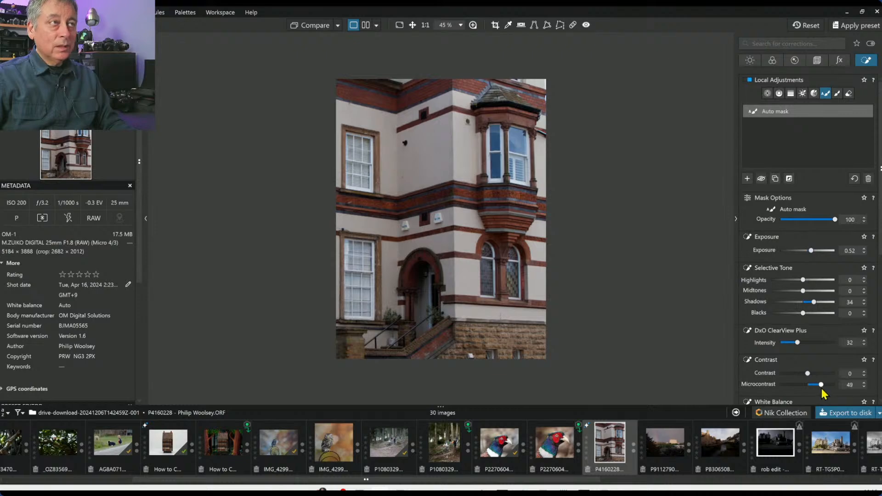
pyautogui.scroll(-1, 771, 361)
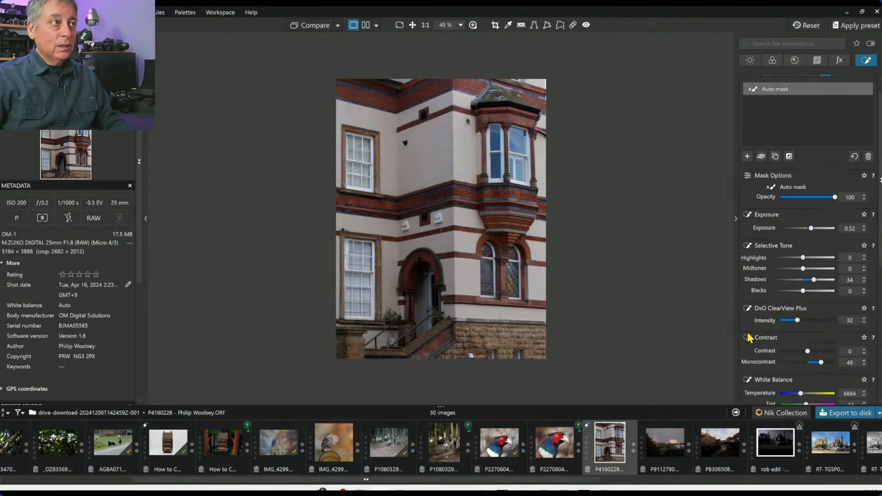
pyautogui.click(731, 256)
pyautogui.scroll(1, 762, 205)
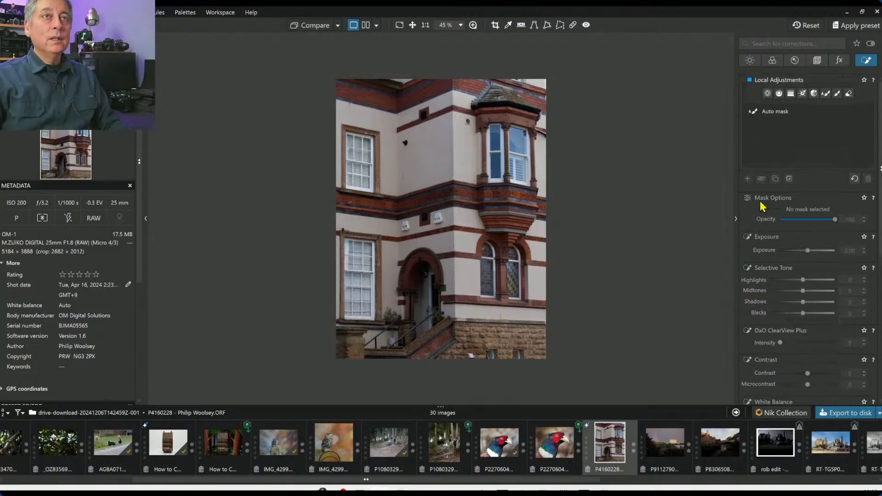
# Step: Sample the red brickwork below the bay window for HSL and set that channel's Saturation to 15 and Luminance to 22
pyautogui.click(772, 60)
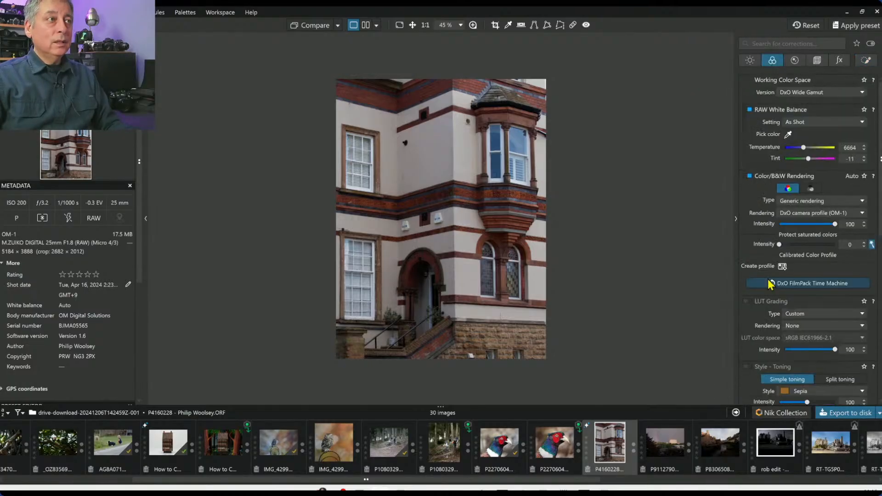
pyautogui.scroll(-10, 760, 320)
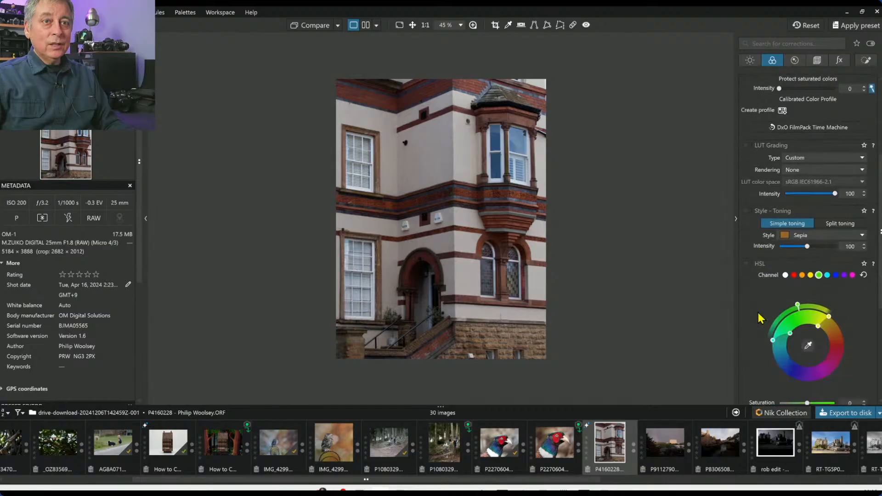
pyautogui.click(806, 280)
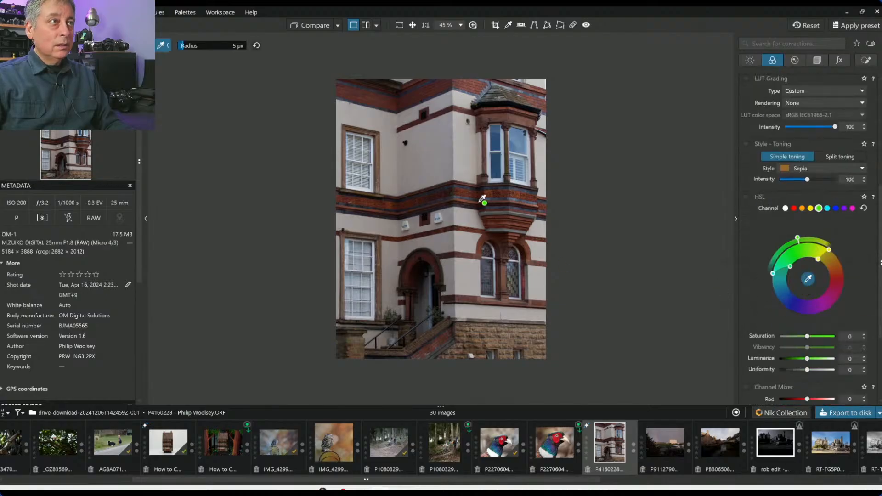
pyautogui.click(500, 194)
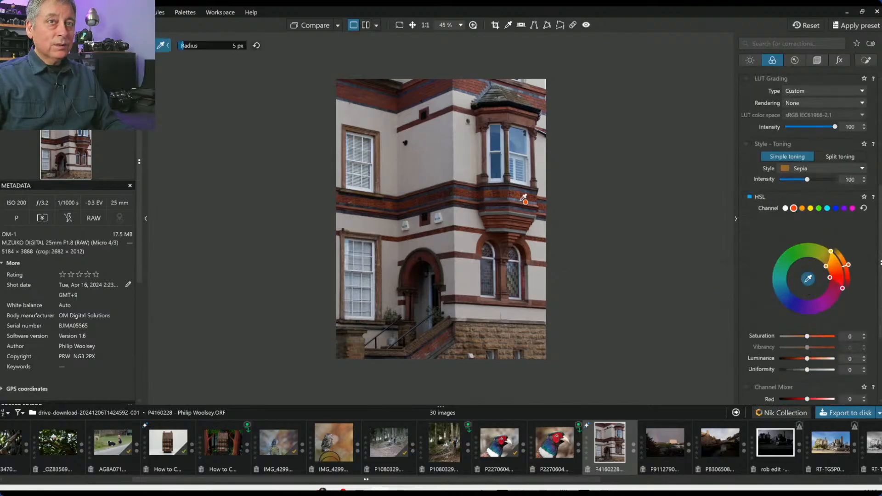
pyautogui.moveTo(807, 336); pyautogui.dragTo(819, 364)
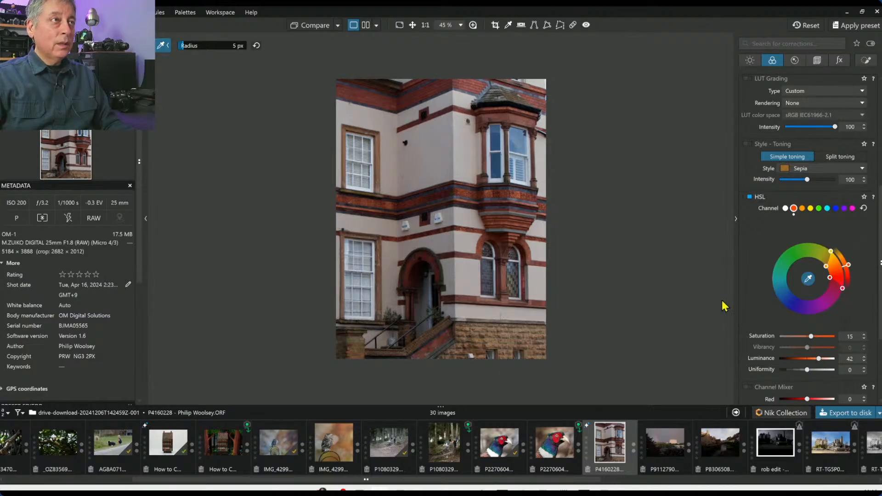
pyautogui.moveTo(818, 358); pyautogui.dragTo(813, 358)
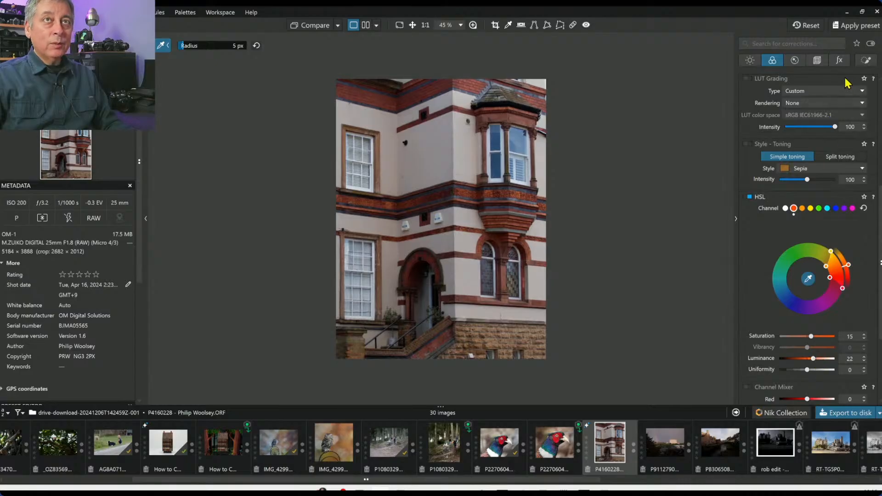
# Step: Add a control point on the brickwork below the bay window, set its Highlights to 72 and Shadows to 27, and show its mask
pyautogui.click(866, 60)
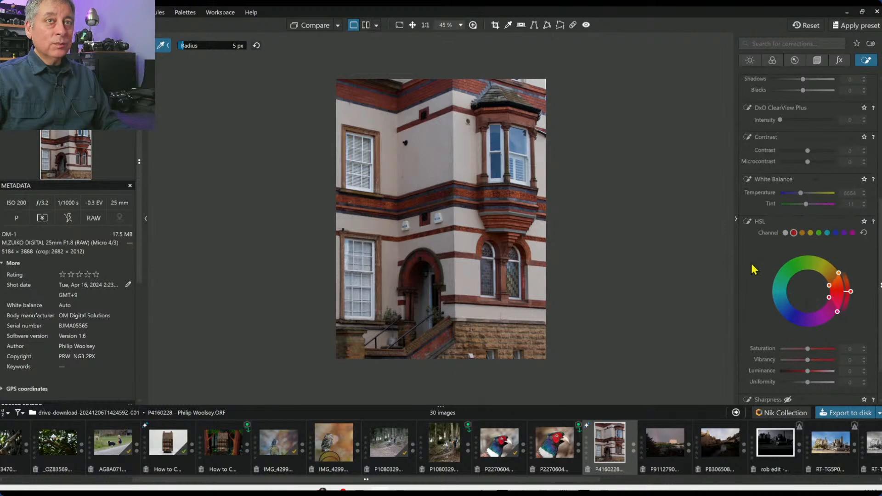
pyautogui.scroll(5, 757, 271)
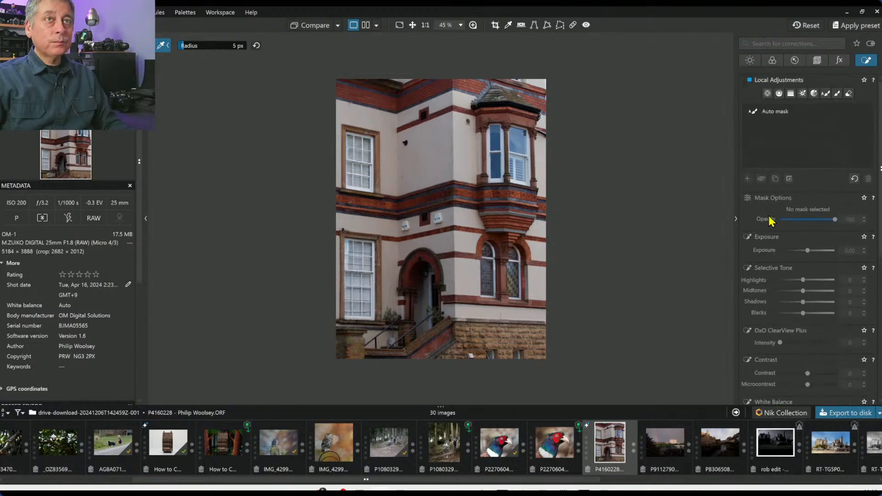
pyautogui.click(767, 95)
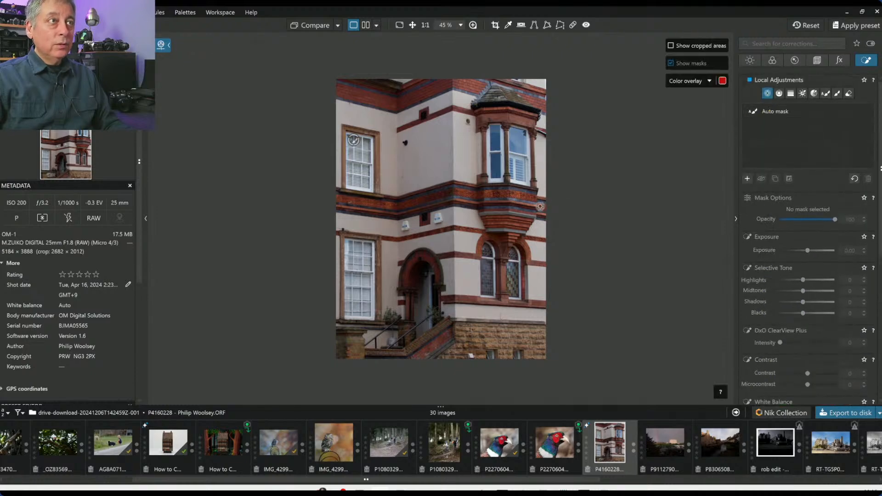
pyautogui.click(520, 198)
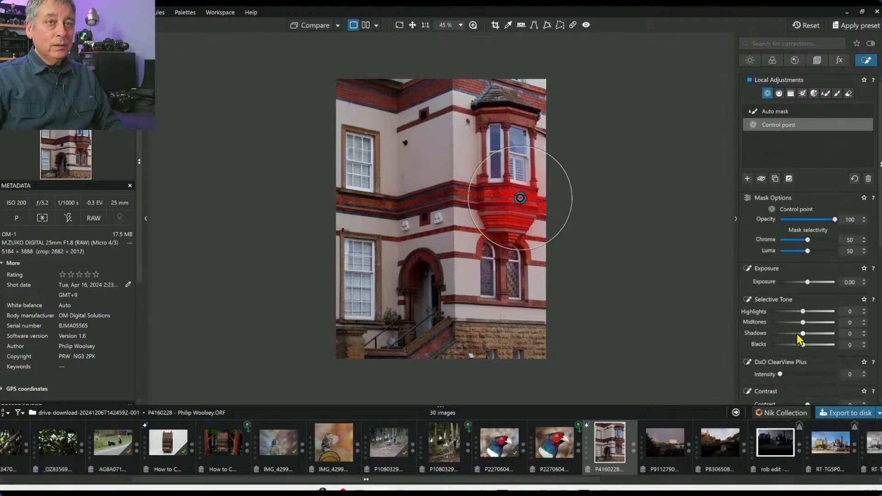
pyautogui.moveTo(802, 314); pyautogui.dragTo(825, 317)
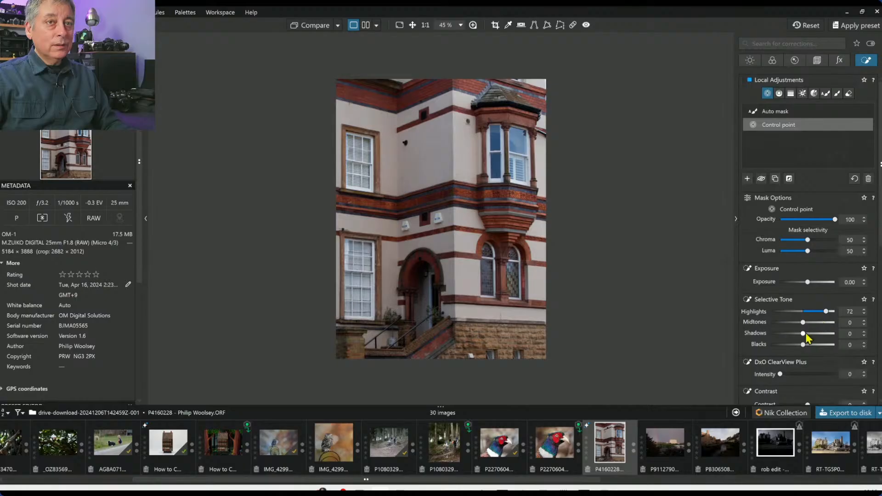
pyautogui.moveTo(802, 334); pyautogui.dragTo(812, 337)
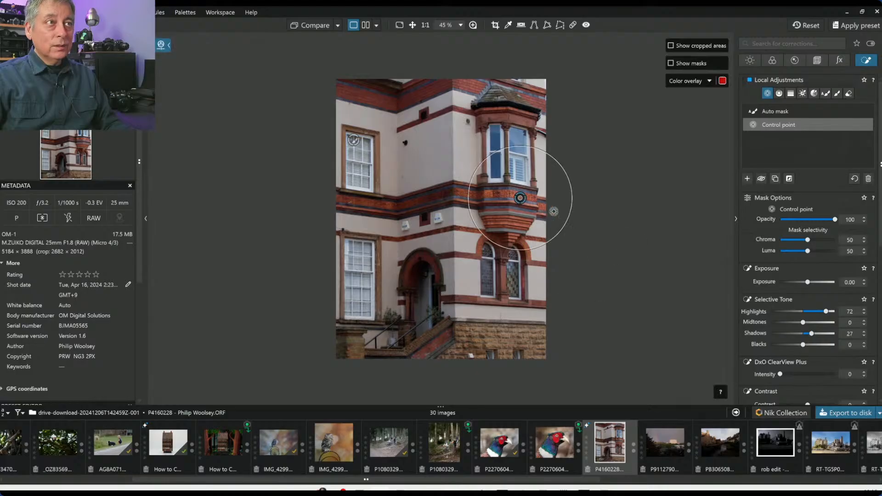
pyautogui.click(673, 67)
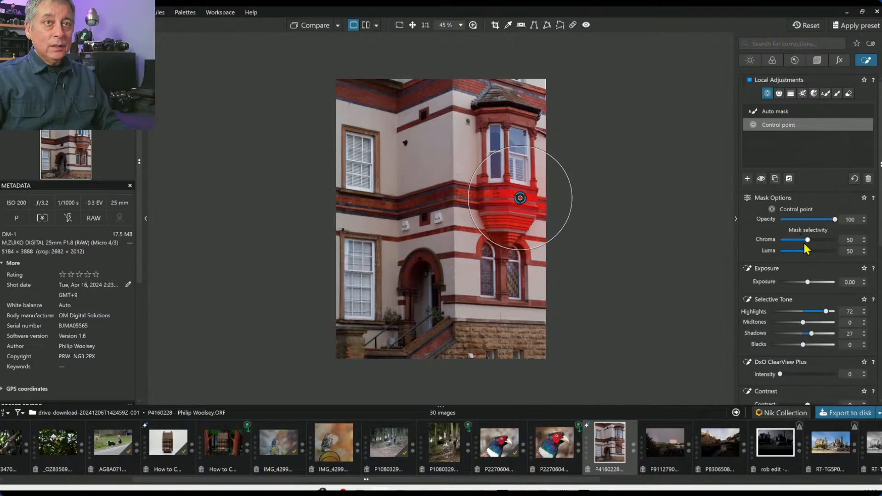
# Step: Set the brickwork mask's Chroma selectivity to 55, hide the mask overlay, and add points above the bay window and around the twin arched windows
pyautogui.moveTo(807, 240); pyautogui.dragTo(811, 244)
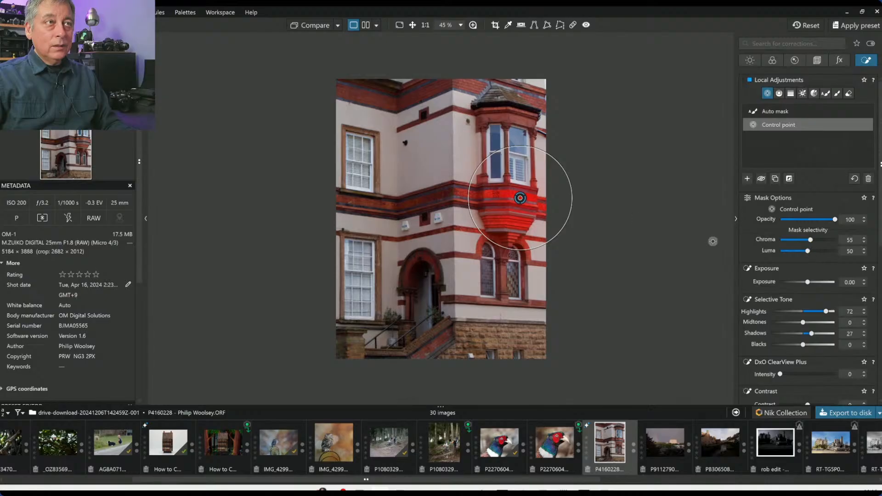
pyautogui.click(527, 121)
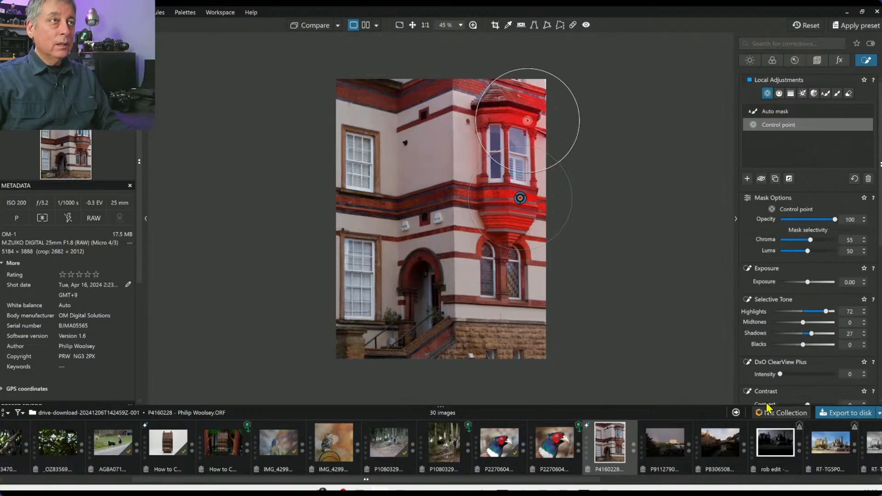
pyautogui.click(671, 63)
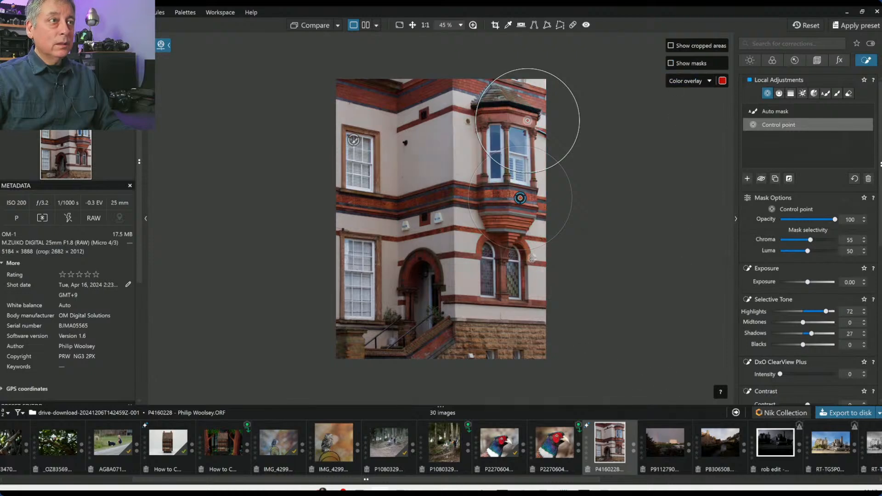
pyautogui.click(531, 260)
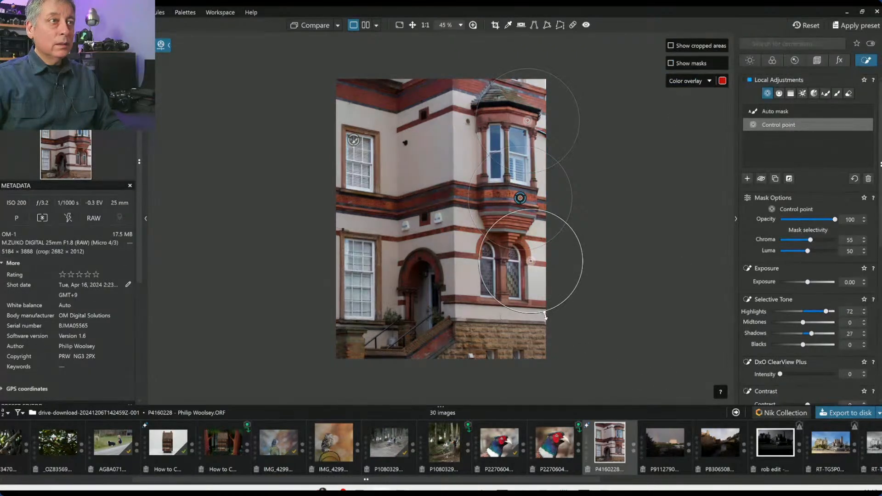
pyautogui.click(501, 271)
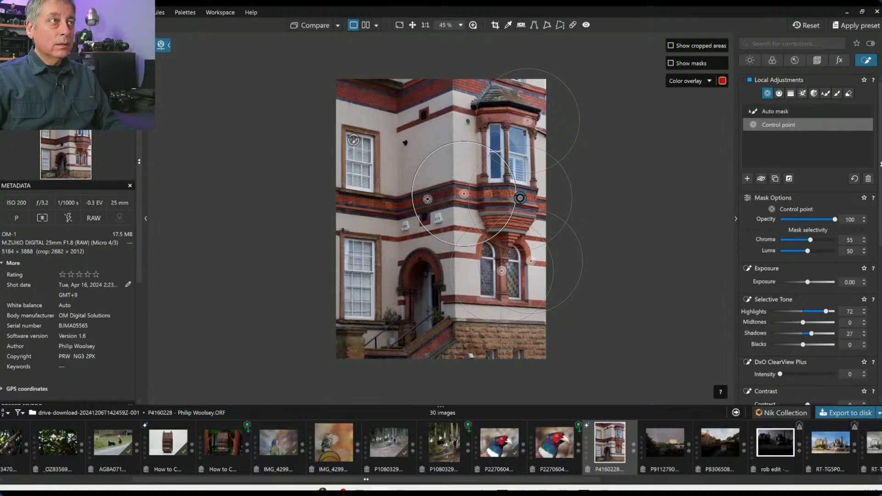
# Step: Extend the brickwork mask with points on the doorway arch, stairs, base stonework, brick band and upper brickwork, and set its Exposure to 0.22
pyautogui.click(423, 255)
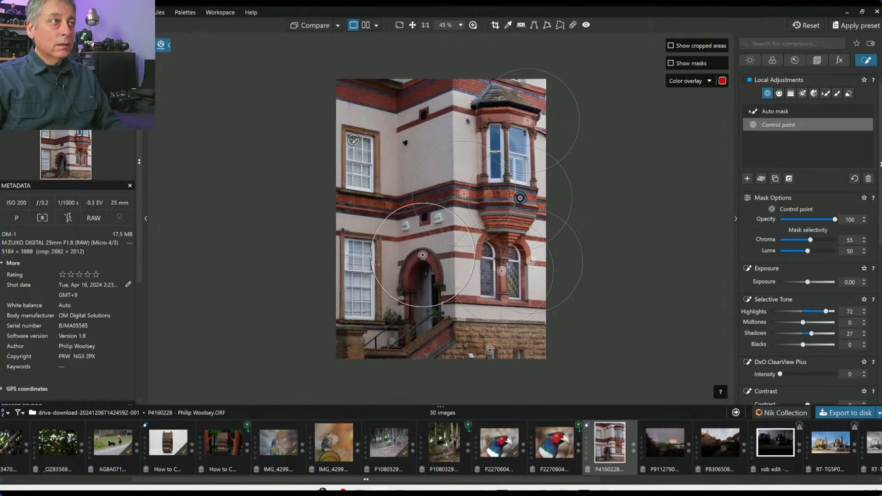
pyautogui.click(411, 283)
pyautogui.click(429, 348)
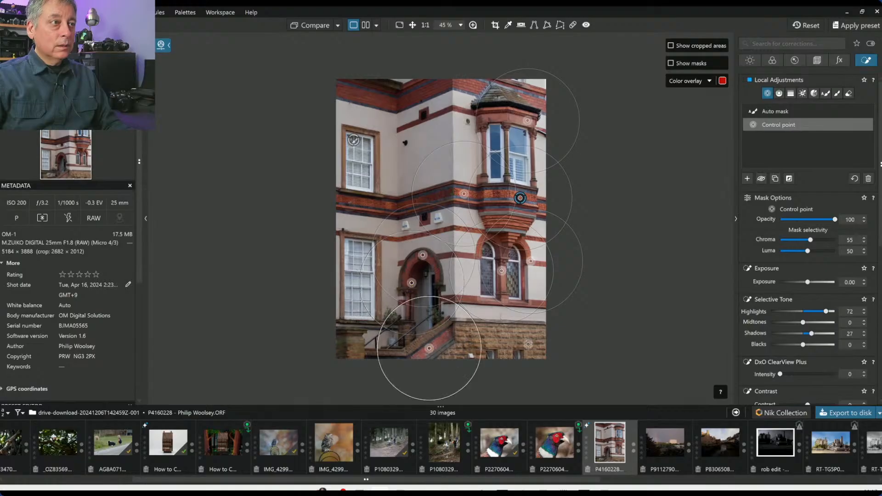
pyautogui.click(528, 345)
pyautogui.click(368, 201)
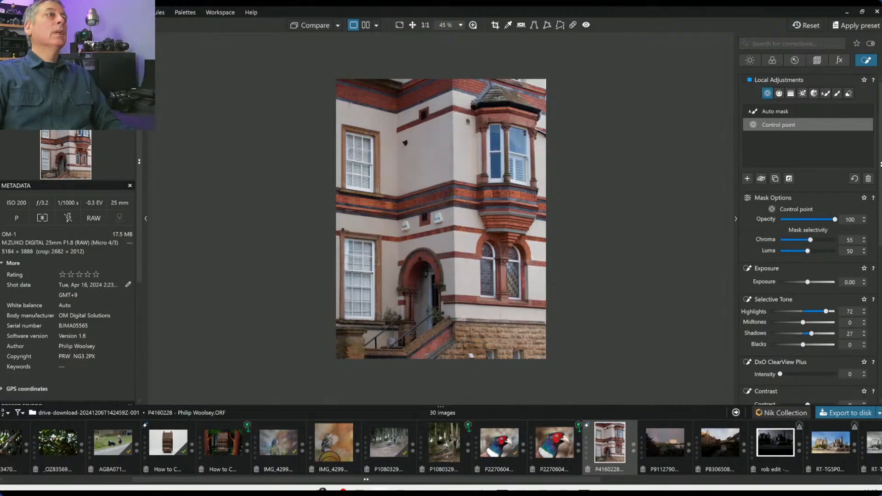
pyautogui.click(472, 85)
pyautogui.click(537, 100)
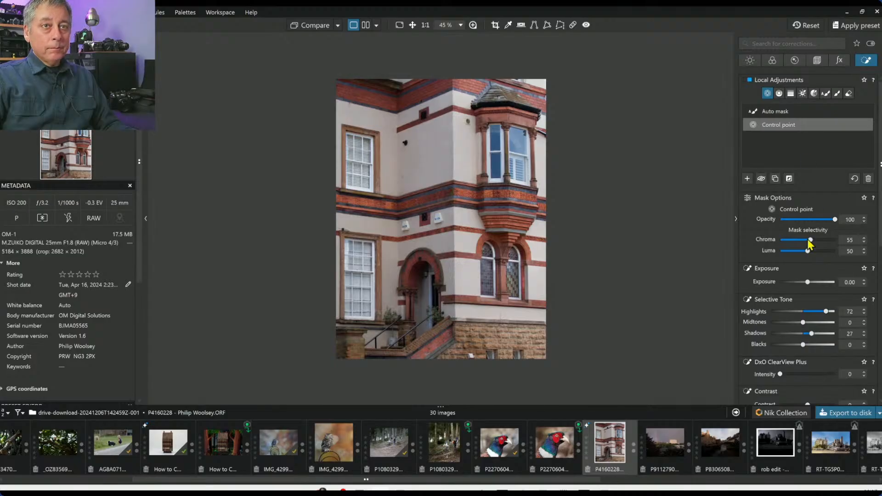
pyautogui.moveTo(811, 283); pyautogui.dragTo(809, 284)
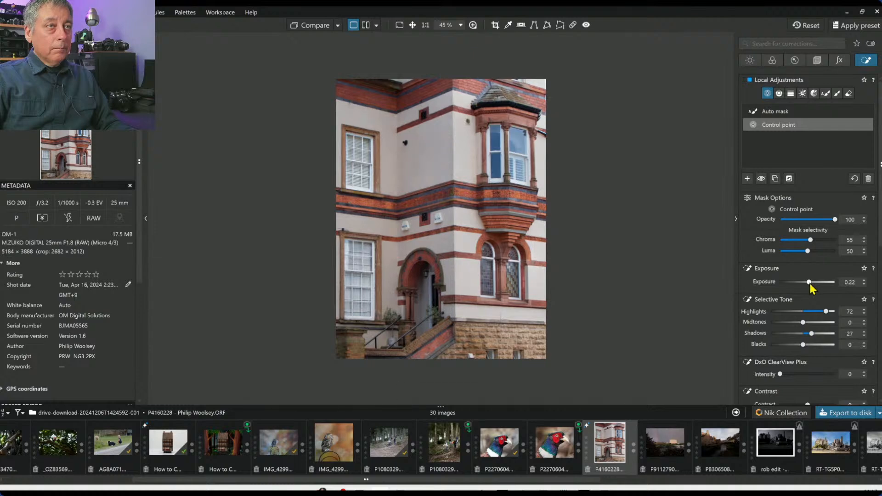
# Step: Set the photo's RAW white balance Temperature to 7256
pyautogui.click(750, 61)
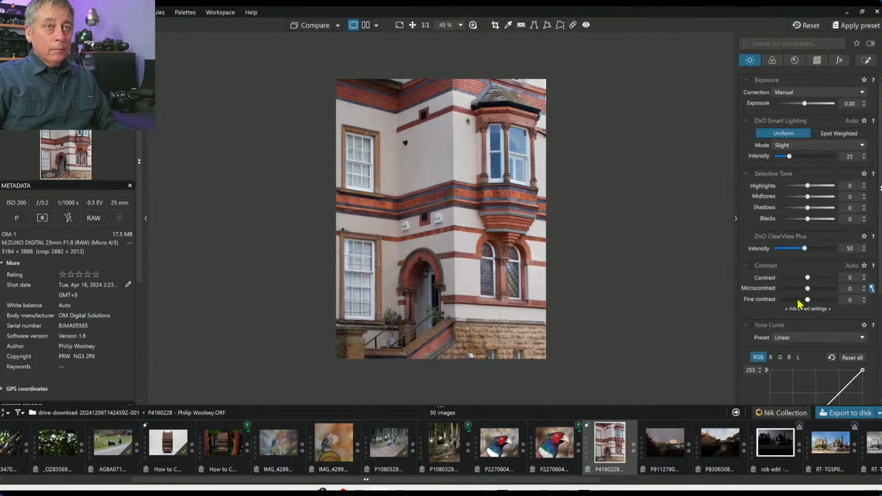
pyautogui.click(772, 60)
pyautogui.scroll(-3, 800, 322)
pyautogui.scroll(-3, 802, 326)
pyautogui.moveTo(811, 315); pyautogui.dragTo(812, 316)
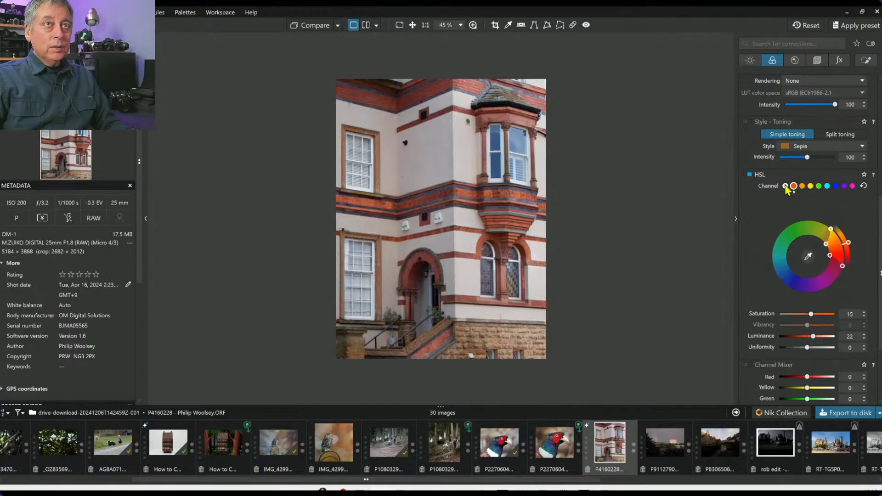
pyautogui.scroll(1, 778, 202)
pyautogui.scroll(4, 778, 202)
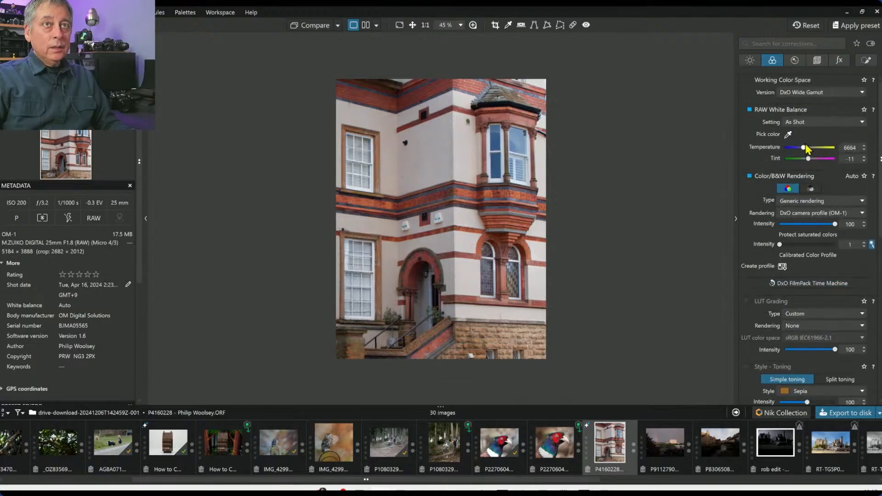
pyautogui.moveTo(803, 147); pyautogui.dragTo(802, 148)
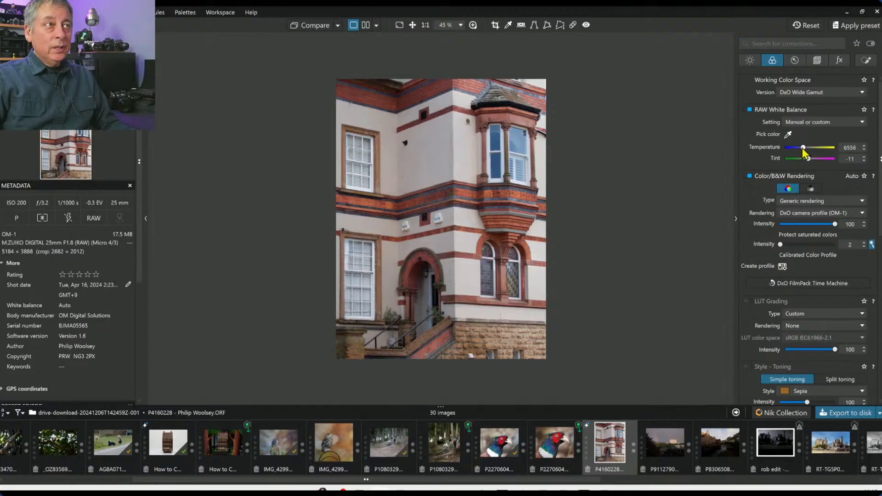
pyautogui.scroll(3, 802, 148)
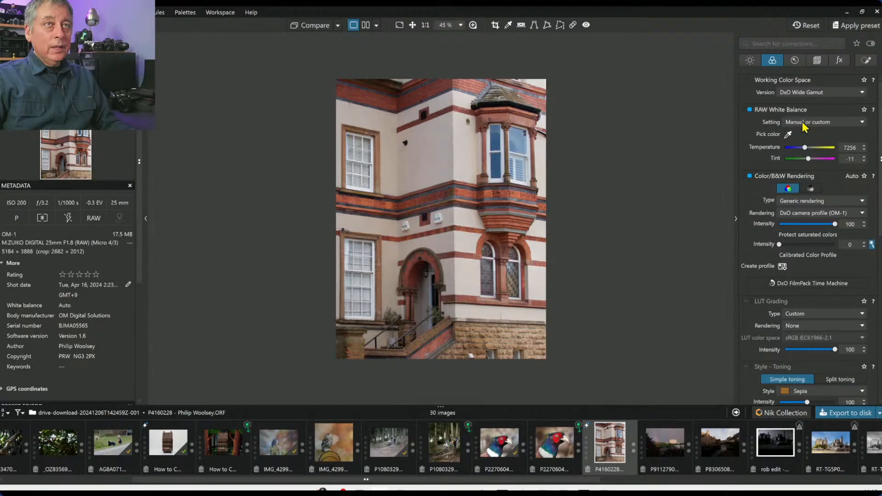
# Step: Add a new control line mask fading from beyond the photo's right edge across the bay window side, and set its Exposure to 0.39
pyautogui.click(865, 61)
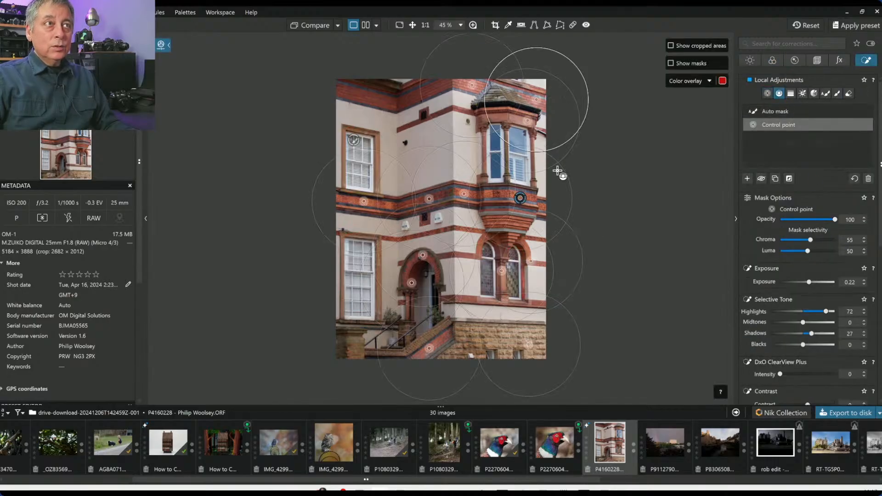
pyautogui.click(747, 180)
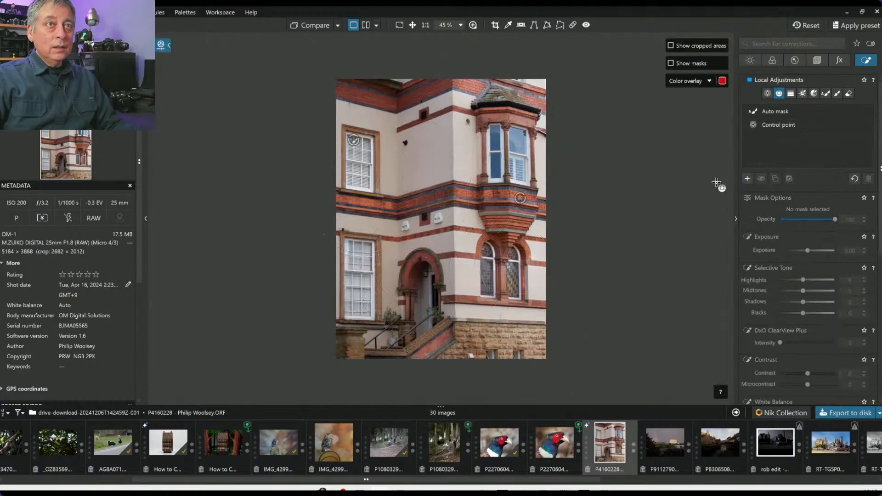
pyautogui.moveTo(565, 180); pyautogui.dragTo(393, 195)
pyautogui.moveTo(372, 198); pyautogui.dragTo(388, 202)
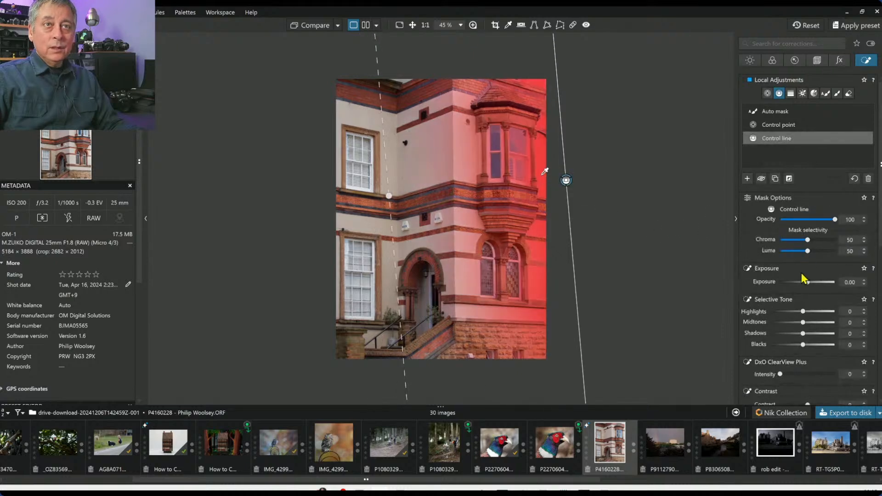
pyautogui.moveTo(808, 284); pyautogui.dragTo(810, 284)
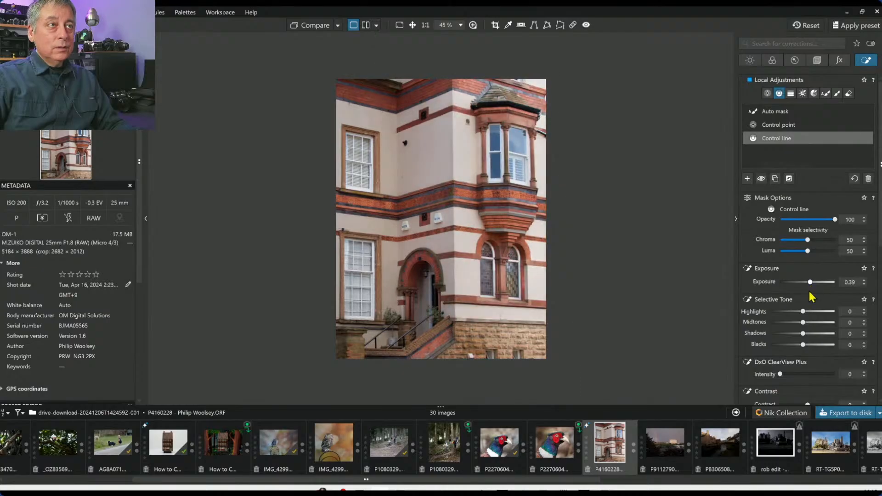
# Step: Set the control line mask's white balance Temperature to 9155
pyautogui.scroll(-10, 811, 360)
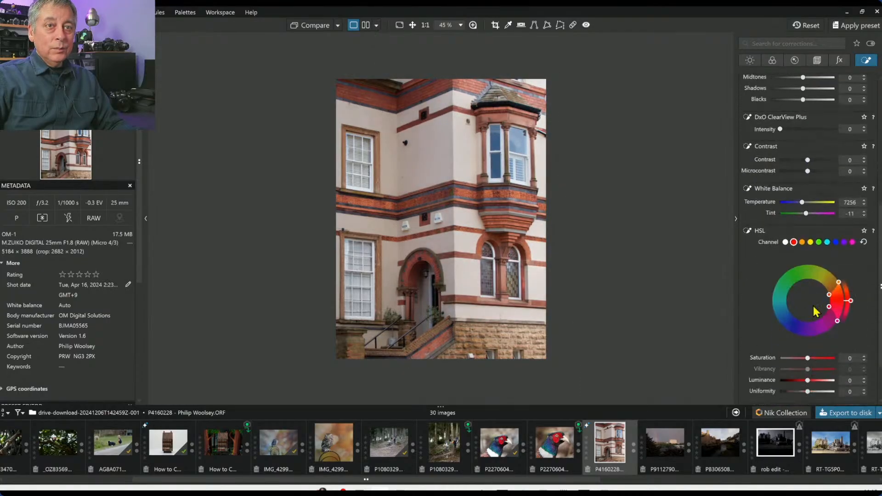
pyautogui.moveTo(805, 206); pyautogui.dragTo(807, 207)
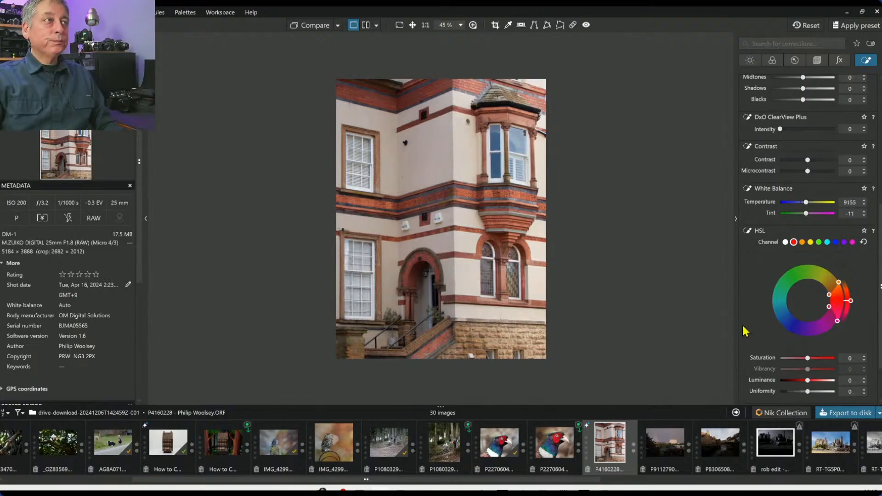
pyautogui.scroll(6, 765, 239)
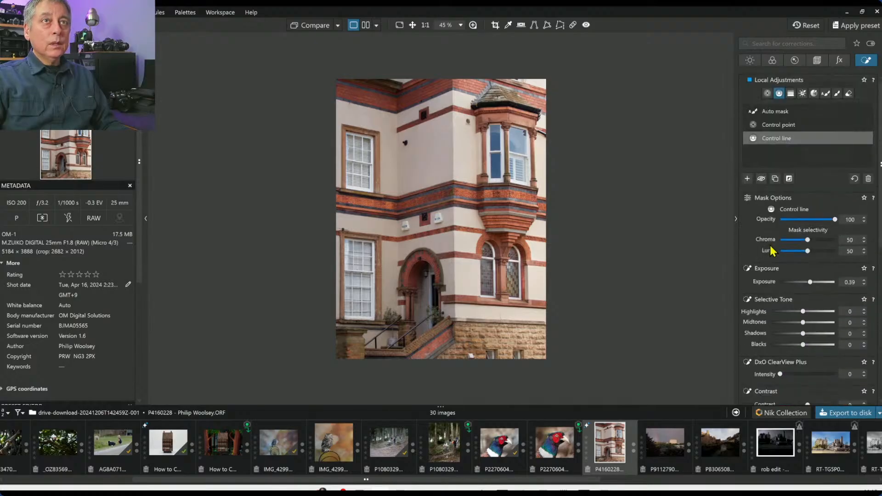
# Step: Add a separate, smaller control point on the lower part of the upper sash window and a second point on the lower sash window
pyautogui.click(767, 93)
pyautogui.click(363, 183)
pyautogui.moveTo(390, 140); pyautogui.dragTo(373, 160)
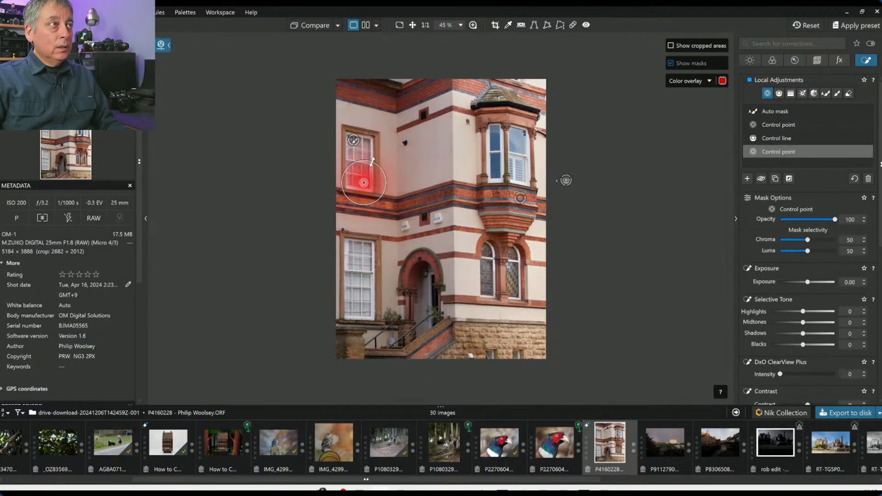
pyautogui.moveTo(363, 183); pyautogui.dragTo(353, 181)
pyautogui.click(349, 308)
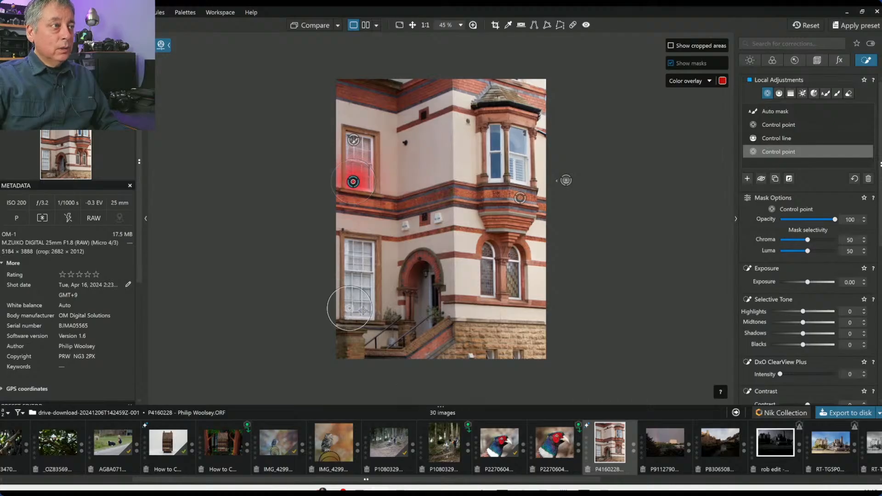
# Step: Set the sash window control points' Highlights to 54 and Midtones to 28, adding points on the stonework beside the steps
pyautogui.moveTo(803, 312)
pyautogui.mouseDown()
pyautogui.moveTo(821, 312)
pyautogui.moveTo(806, 327)
pyautogui.moveTo(802, 318)
pyautogui.mouseUp()
pyautogui.scroll(-2, 785, 365)
pyautogui.scroll(-2, 784, 366)
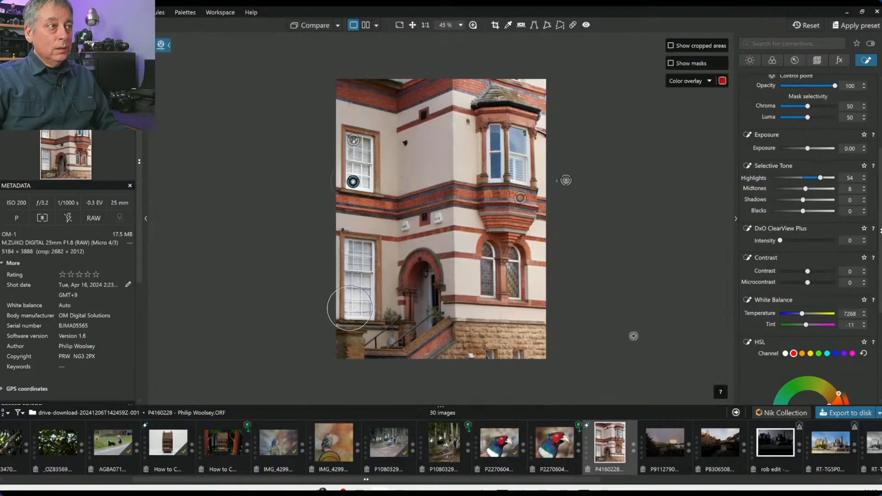
pyautogui.click(351, 345)
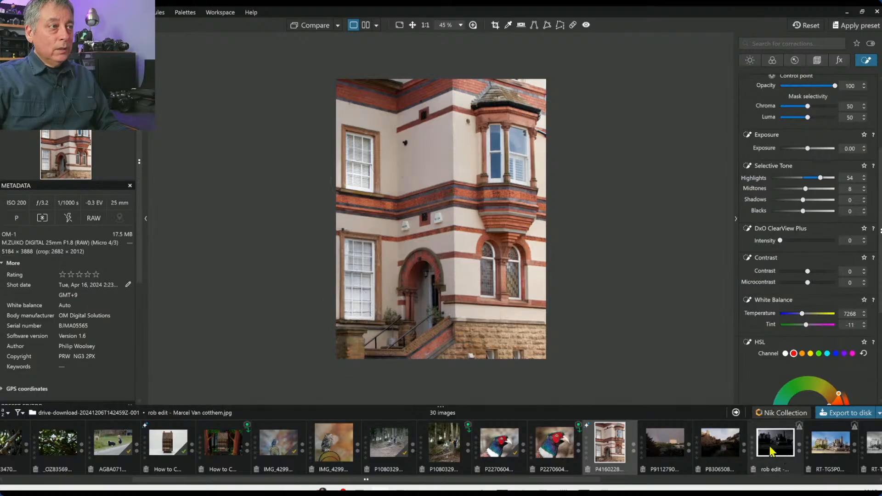
pyautogui.click(393, 343)
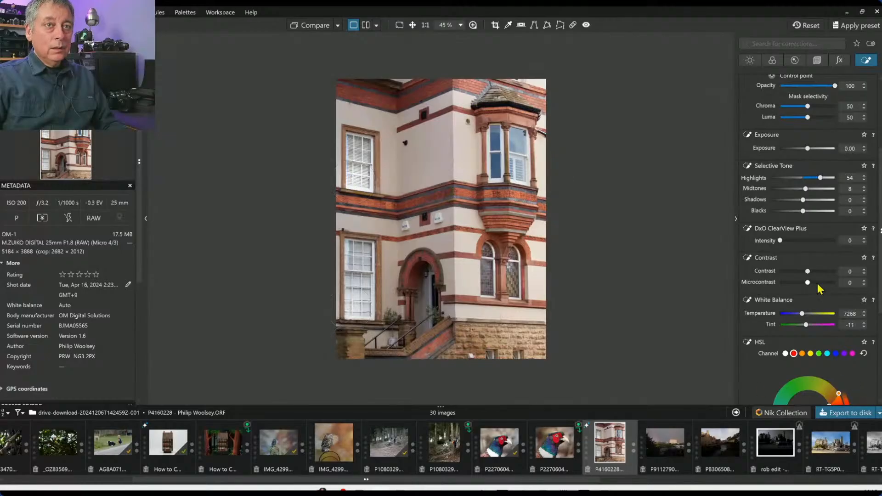
pyautogui.moveTo(806, 192); pyautogui.dragTo(812, 192)
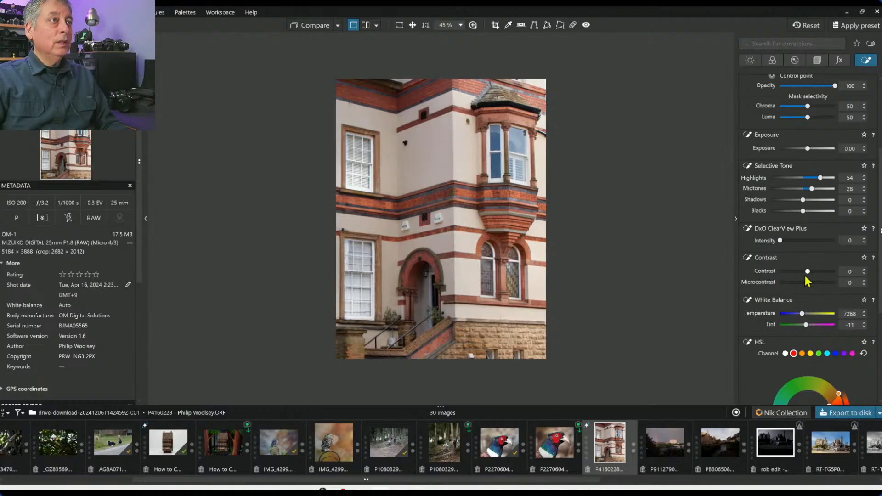
pyautogui.press('Escape')
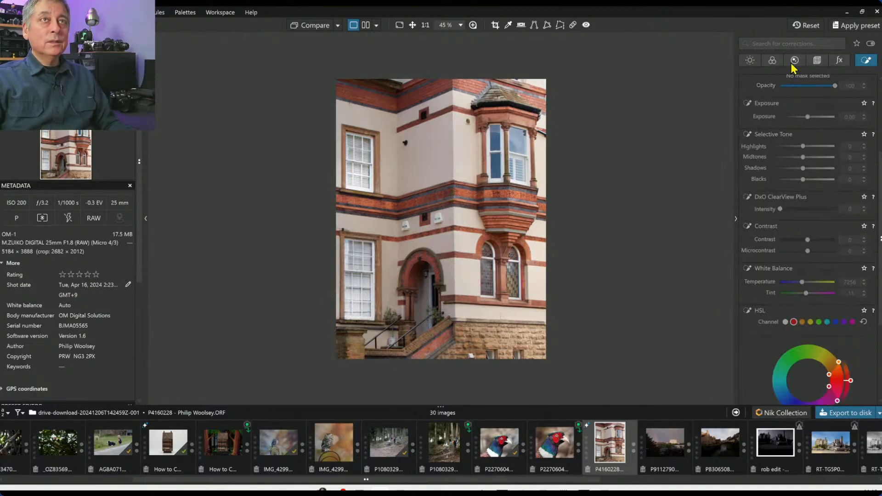
pyautogui.click(817, 60)
pyautogui.click(795, 60)
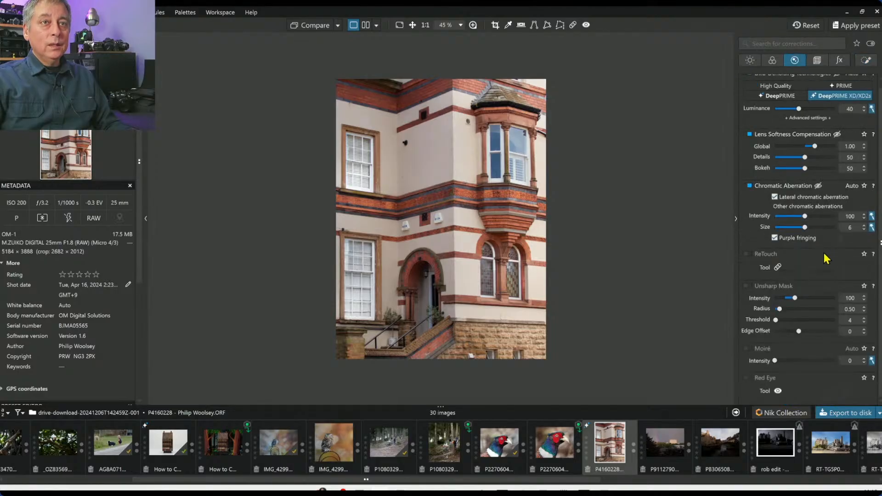
pyautogui.scroll(1, 779, 272)
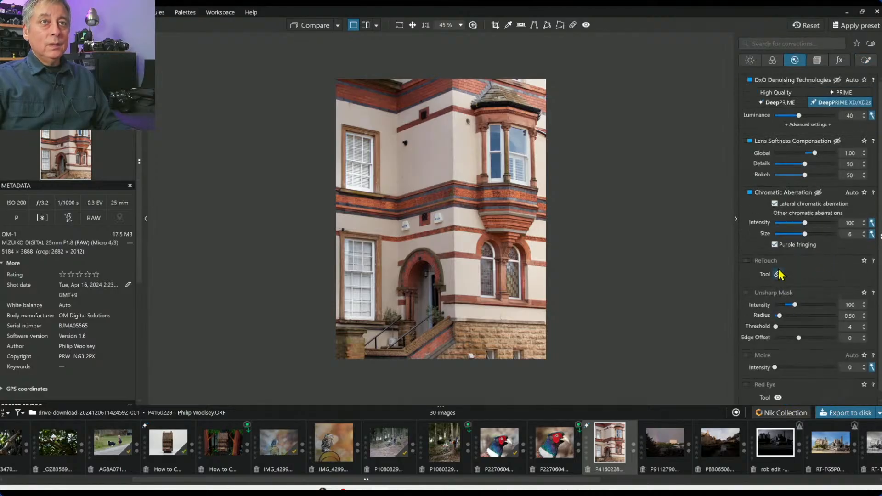
pyautogui.click(772, 61)
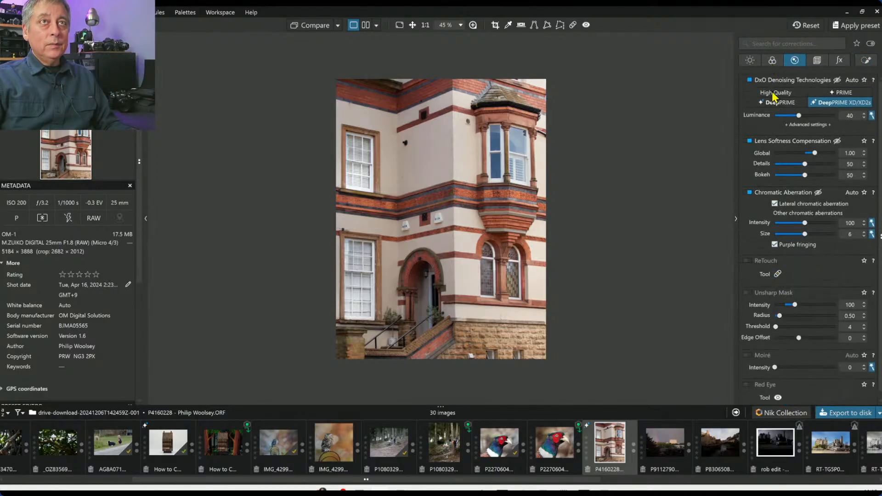
# Step: Apply global corrections with Microcontrast 16, ClearView Plus intensity 33, Midtones 4 and Shadows 9
pyautogui.click(749, 60)
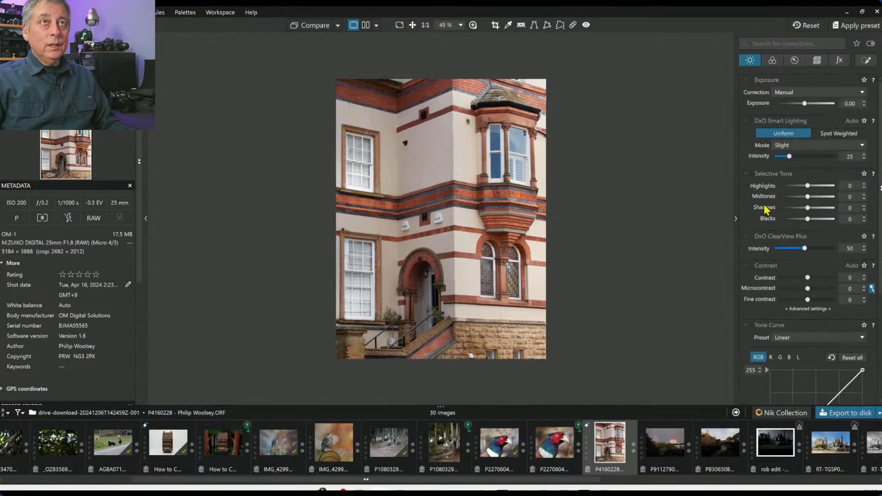
pyautogui.click(748, 265)
pyautogui.click(749, 237)
pyautogui.moveTo(803, 251); pyautogui.dragTo(794, 248)
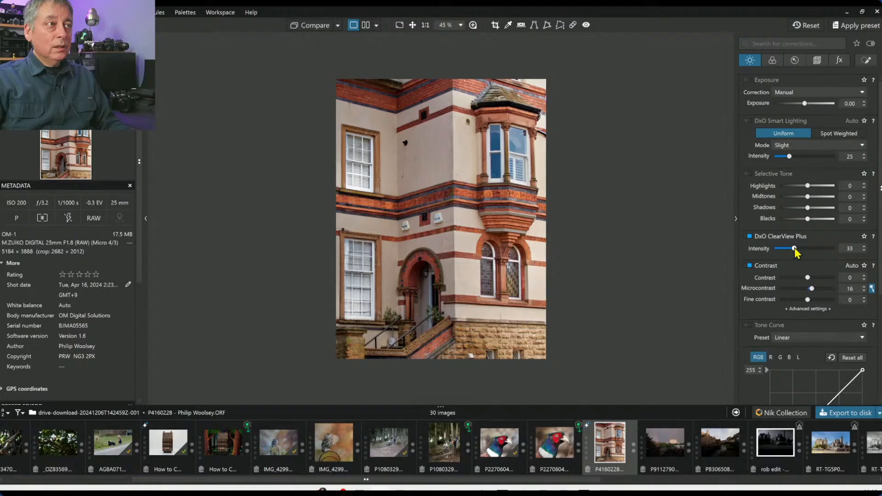
pyautogui.moveTo(808, 208); pyautogui.dragTo(810, 203)
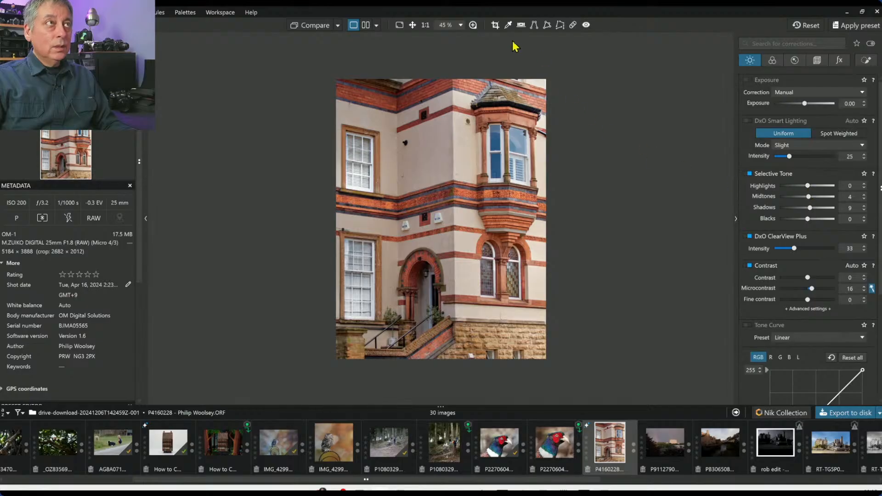
# Step: Show the unedited and edited building photo side by side, export the edit to disk, and hide the side palettes
pyautogui.click(366, 25)
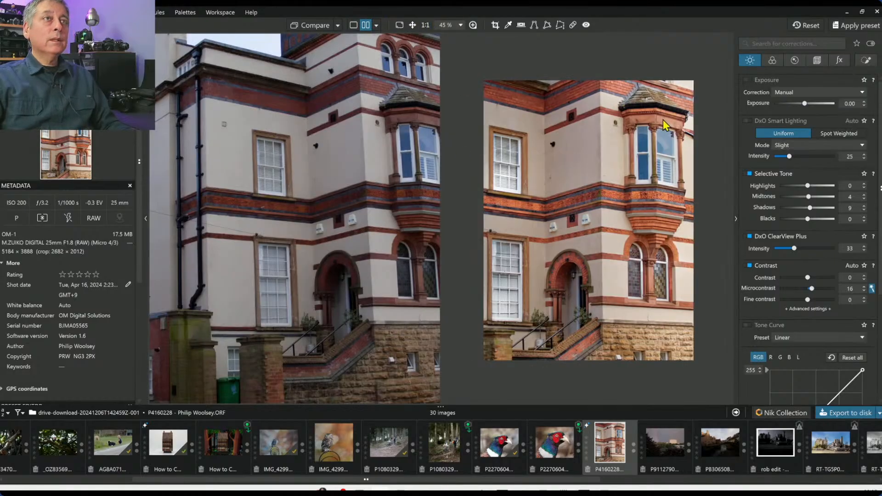
pyautogui.click(848, 413)
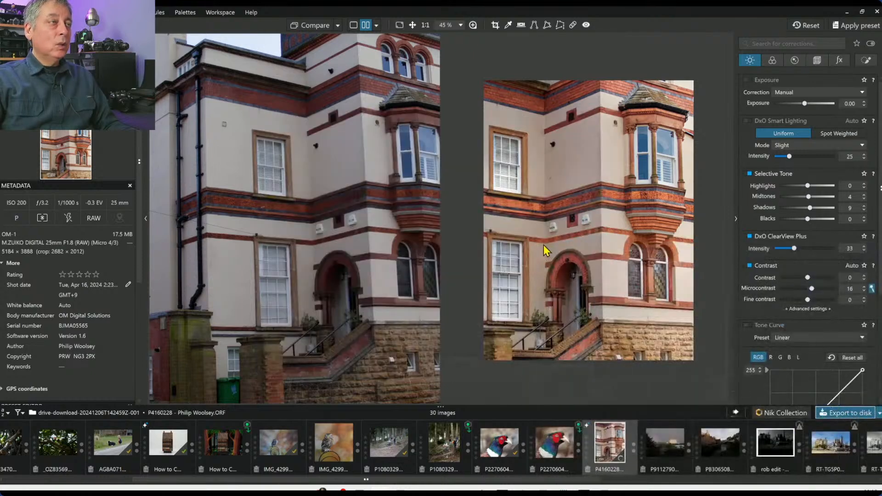
pyautogui.press('Tab')
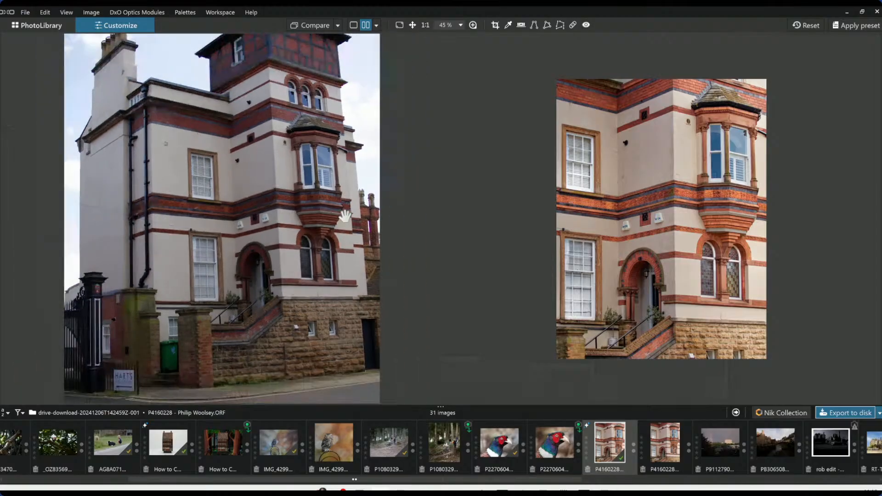
# Step: Reset the corrections on RAW photo P4160228 and display it side by side with its exported JPEG version at a matching size
pyautogui.click(804, 29)
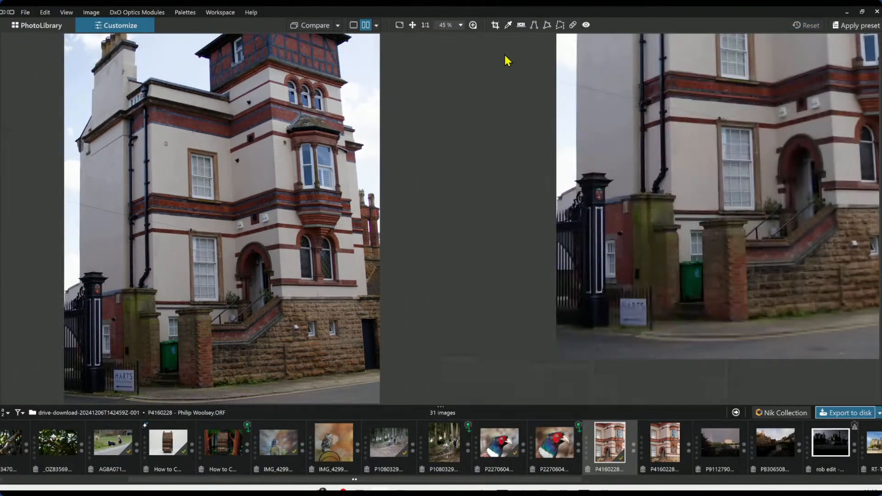
pyautogui.click(338, 26)
pyautogui.click(340, 99)
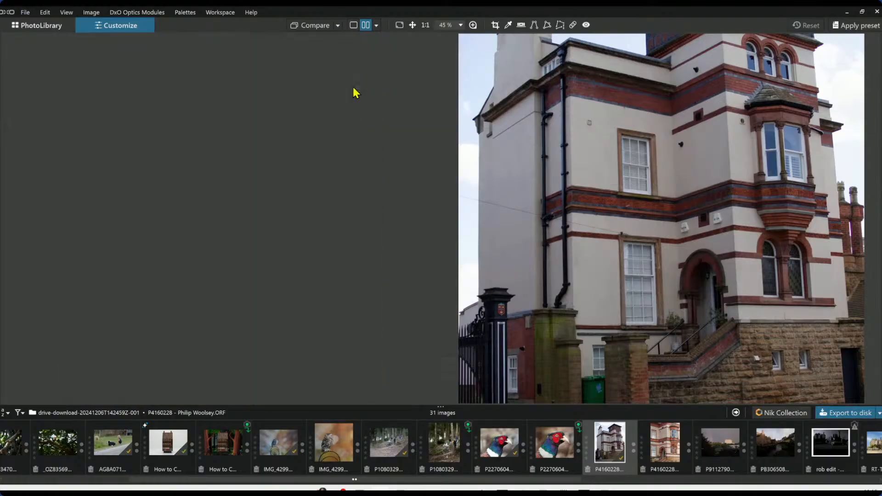
pyautogui.scroll(-4, 540, 229)
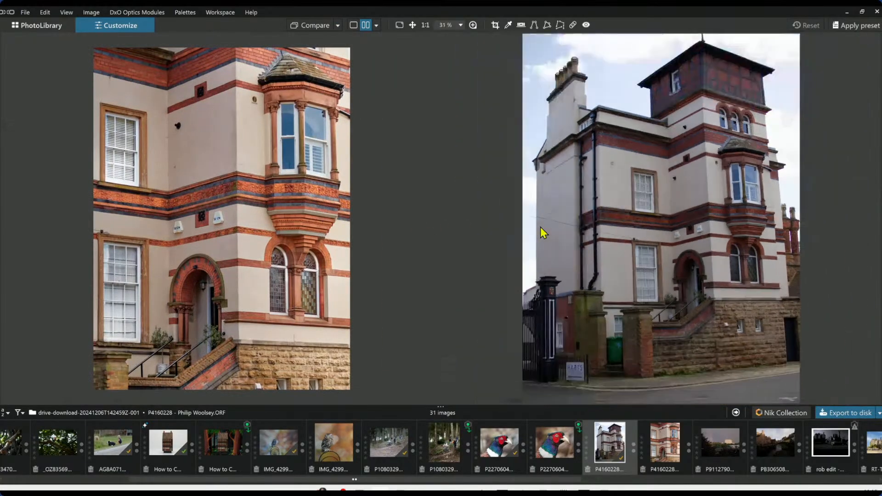
pyautogui.scroll(-1, 540, 228)
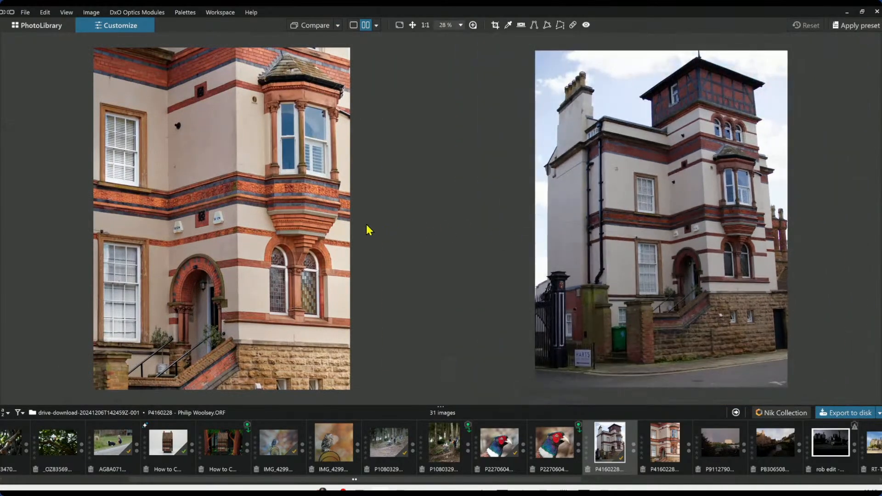
pyautogui.scroll(-1, 307, 225)
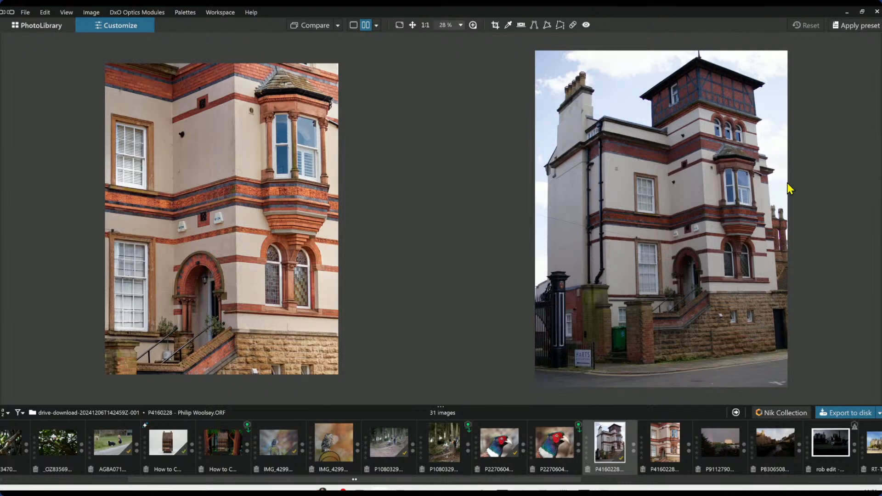
# Step: Compare the original building photo with the exported edit full screen in split view, examining the brickwork and windows
pyautogui.click(353, 25)
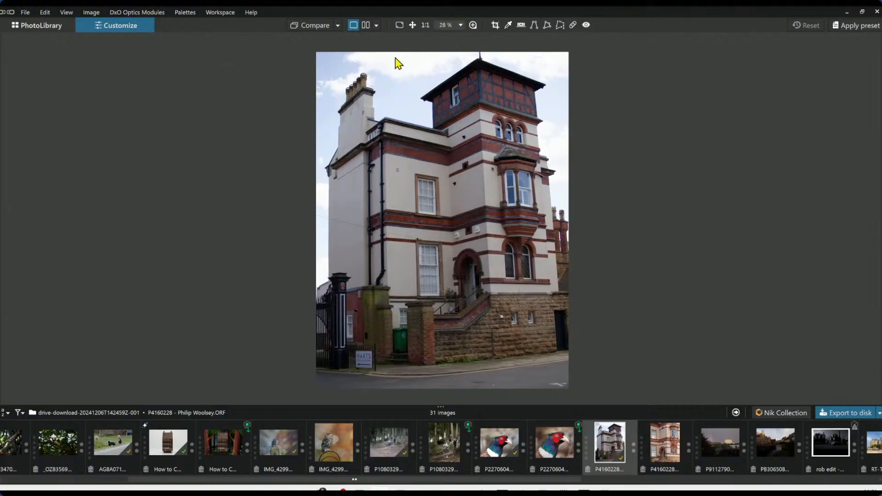
pyautogui.click(399, 25)
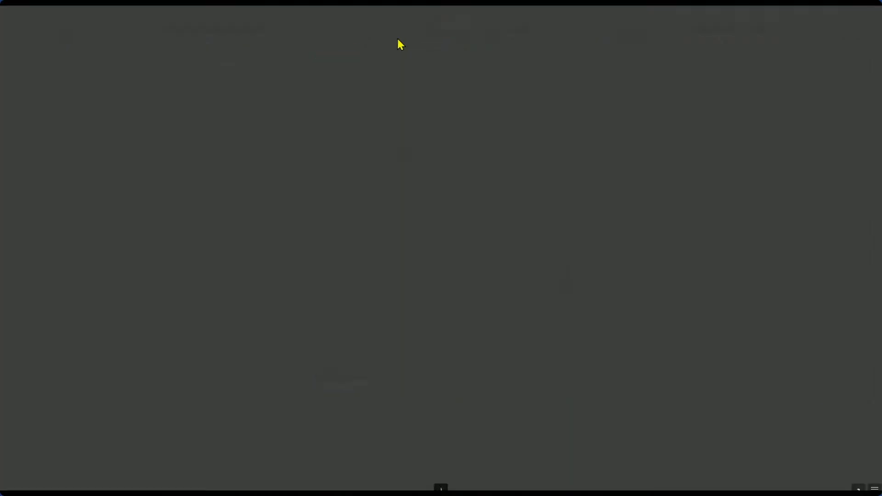
pyautogui.click(579, 488)
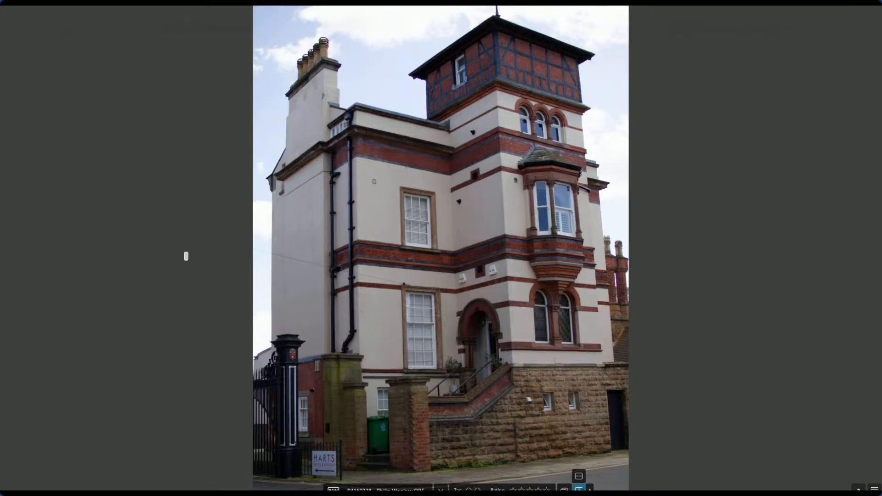
pyautogui.moveTo(186, 255); pyautogui.dragTo(758, 256)
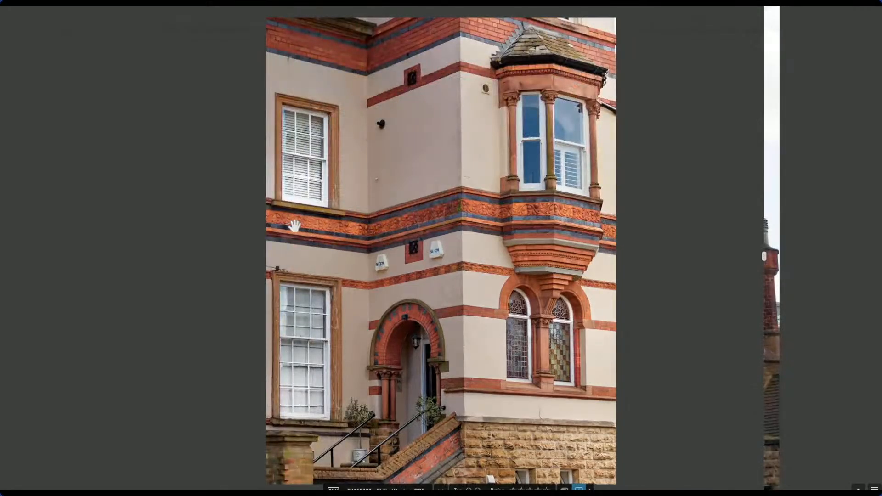
pyautogui.scroll(2, 295, 227)
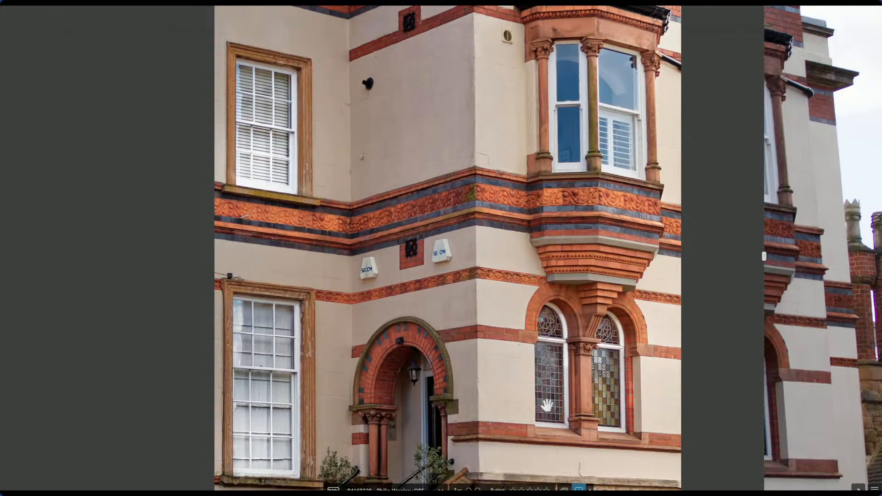
pyautogui.click(469, 250)
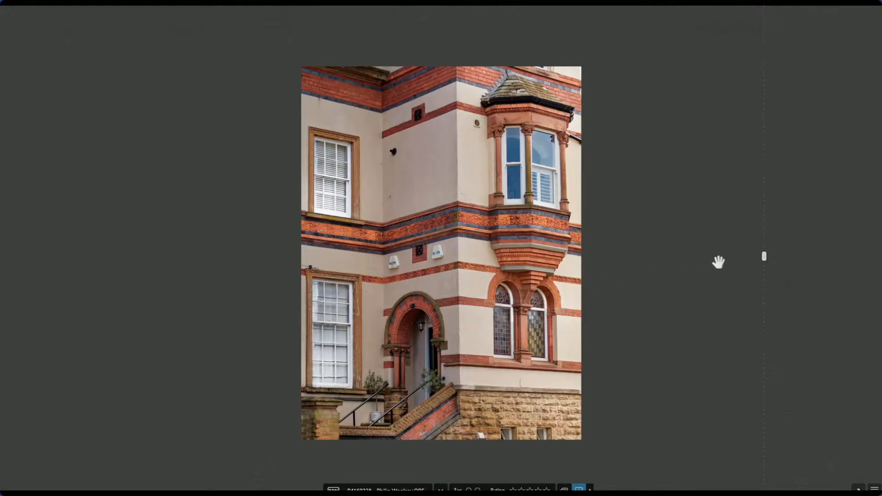
pyautogui.moveTo(765, 256); pyautogui.dragTo(166, 256)
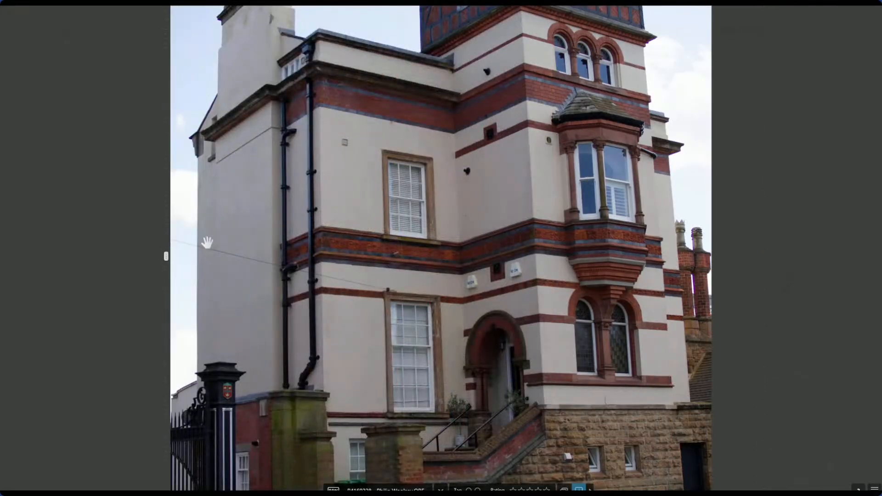
pyautogui.scroll(-2, 427, 255)
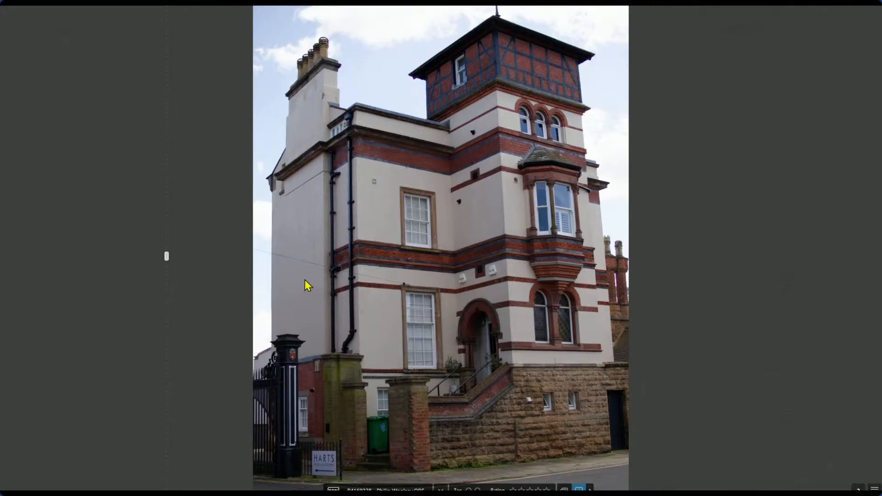
pyautogui.moveTo(169, 255); pyautogui.dragTo(721, 257)
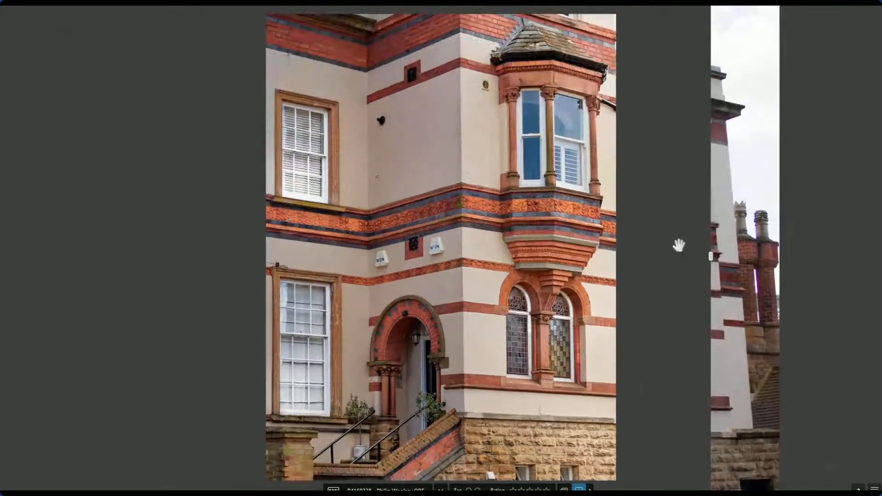
pyautogui.moveTo(711, 257); pyautogui.dragTo(812, 265)
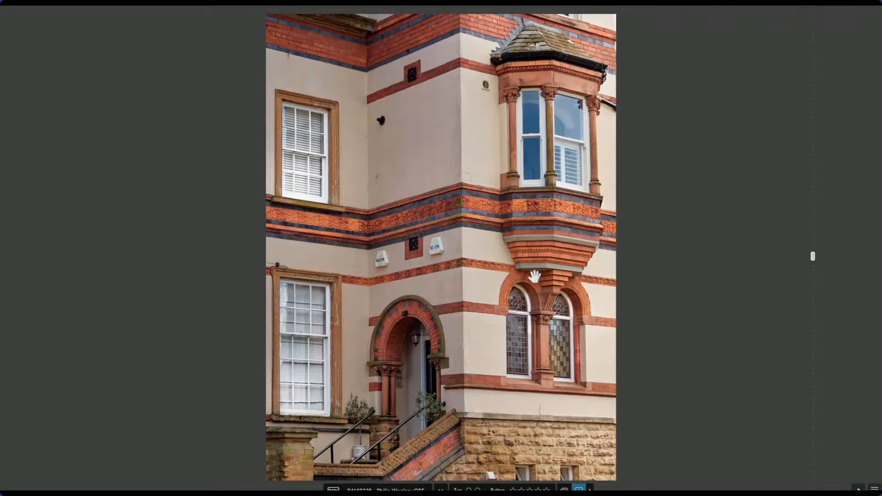
pyautogui.press('F11')
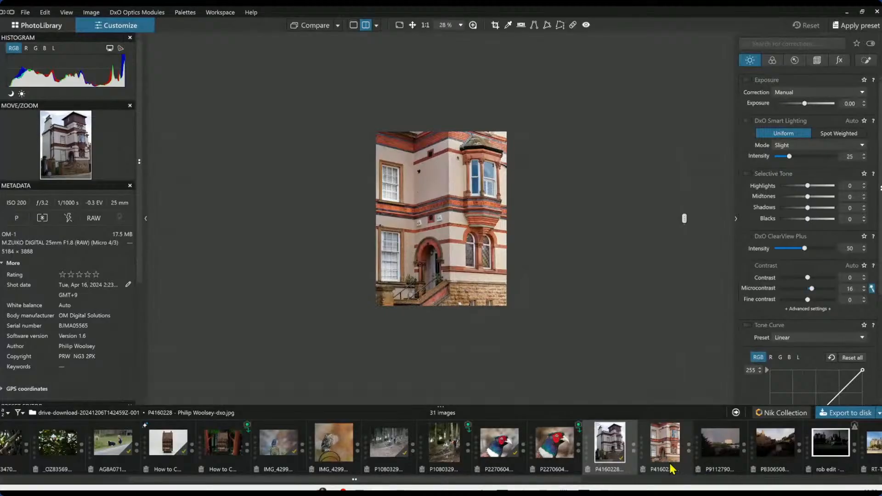
# Step: Open rainbow photo P9112790 as a single image without the comparison split, with the whole frame in view
pyautogui.scroll(-2, 679, 460)
pyautogui.click(639, 468)
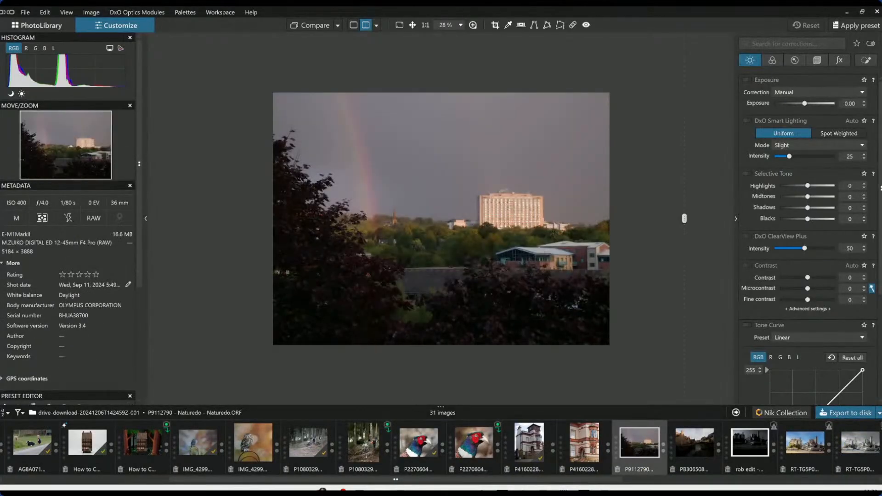
pyautogui.click(584, 452)
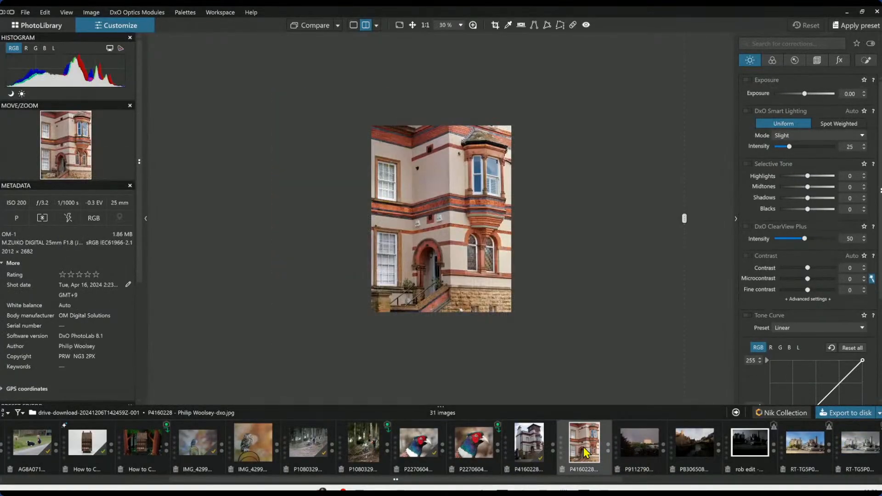
pyautogui.click(634, 454)
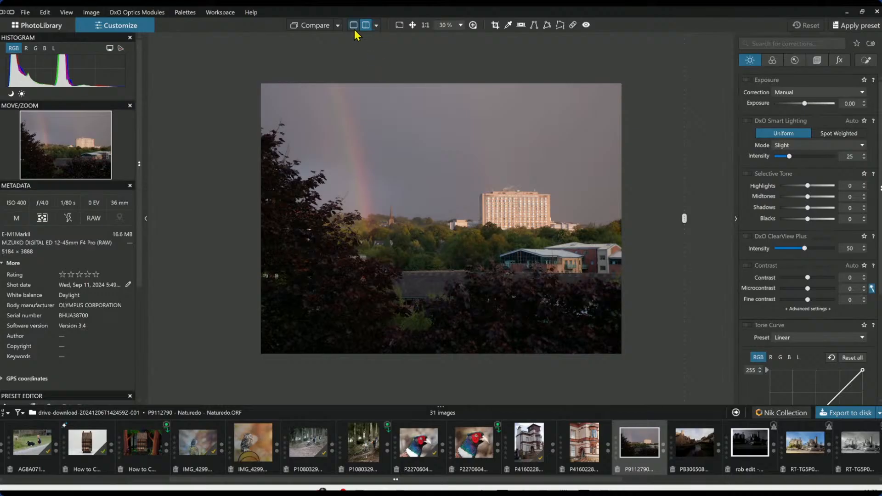
pyautogui.click(353, 25)
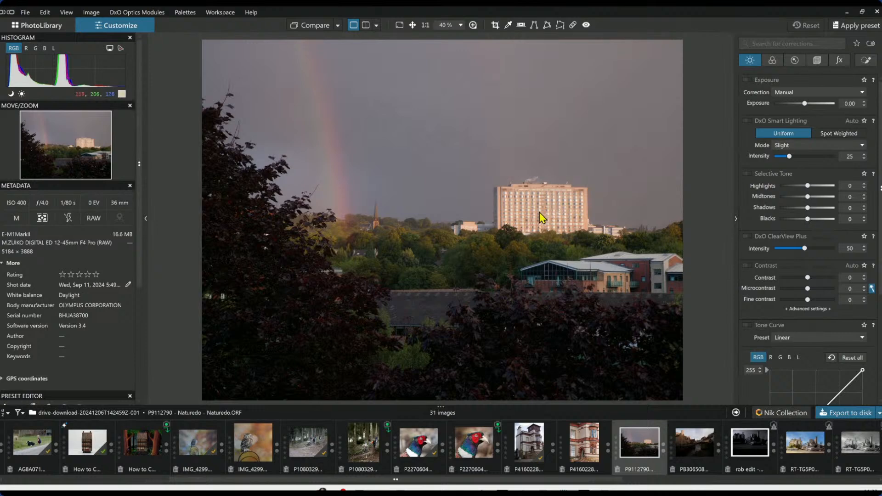
pyautogui.scroll(-1, 538, 230)
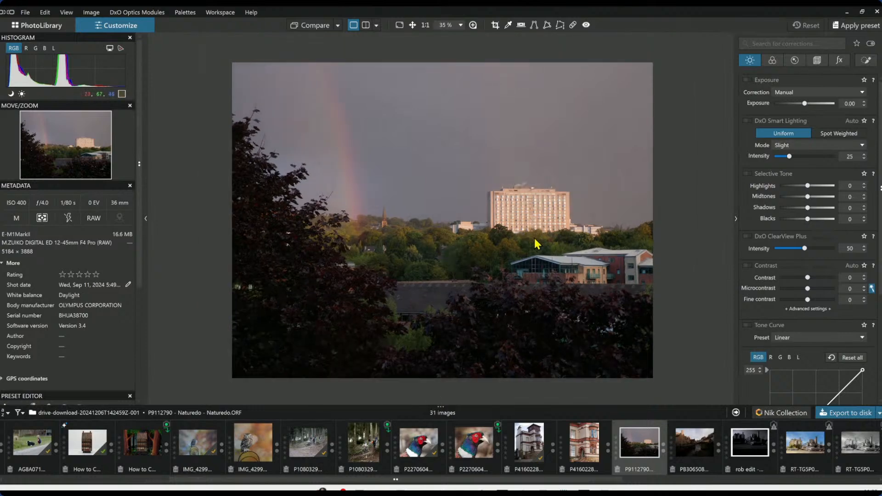
# Step: Apply the 0000 demo preset from the general purpose presets to the rainbow photo
pyautogui.click(817, 60)
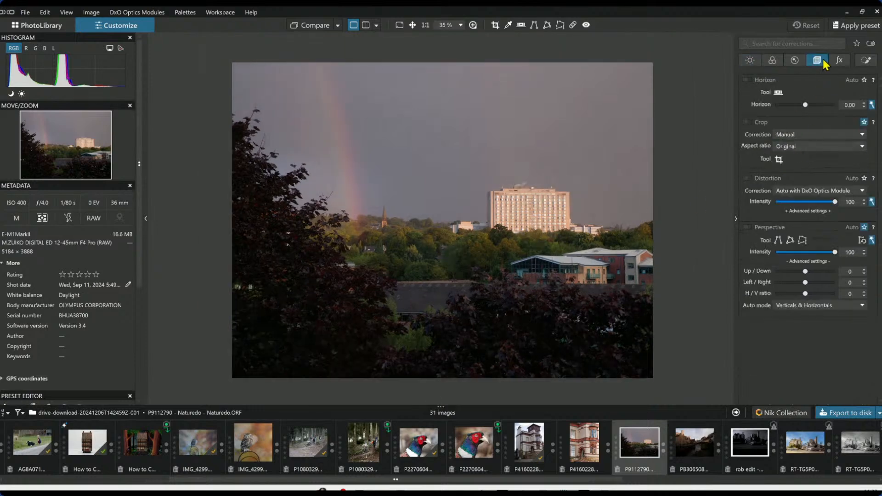
pyautogui.click(848, 34)
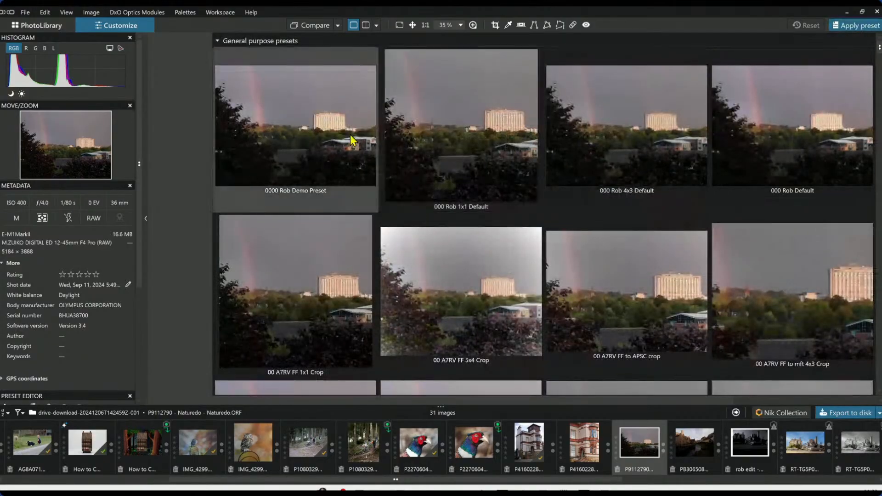
pyautogui.doubleClick(345, 136)
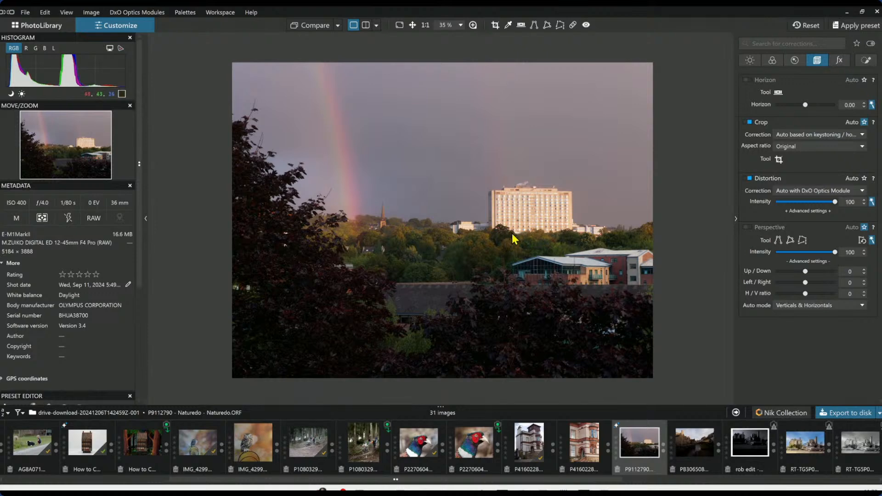
# Step: Set the HSL magenta channel's Saturation to 48
pyautogui.click(772, 61)
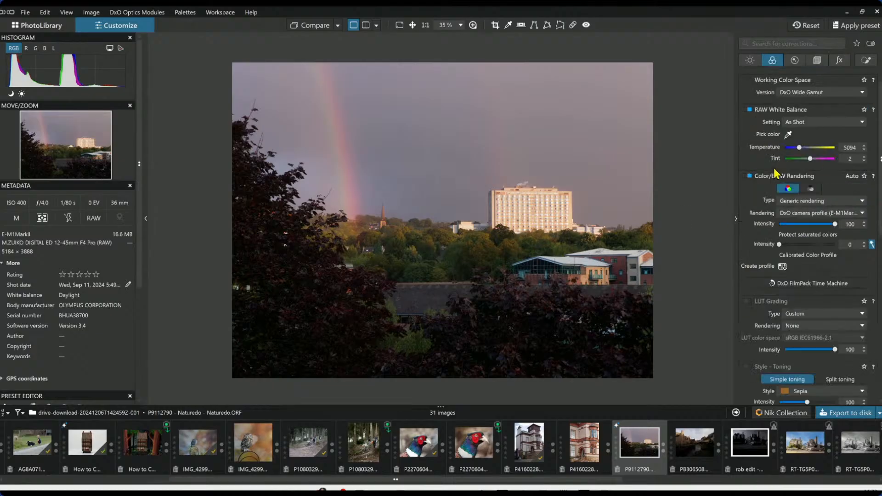
pyautogui.scroll(-5, 818, 275)
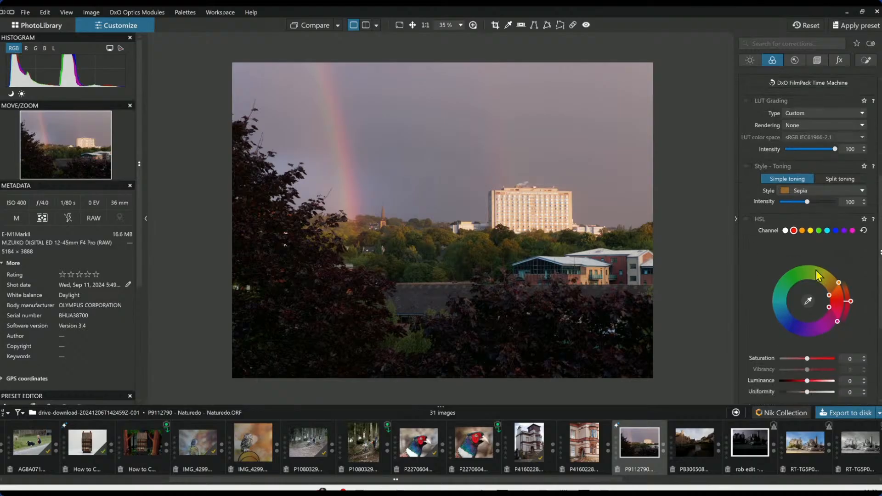
pyautogui.click(852, 230)
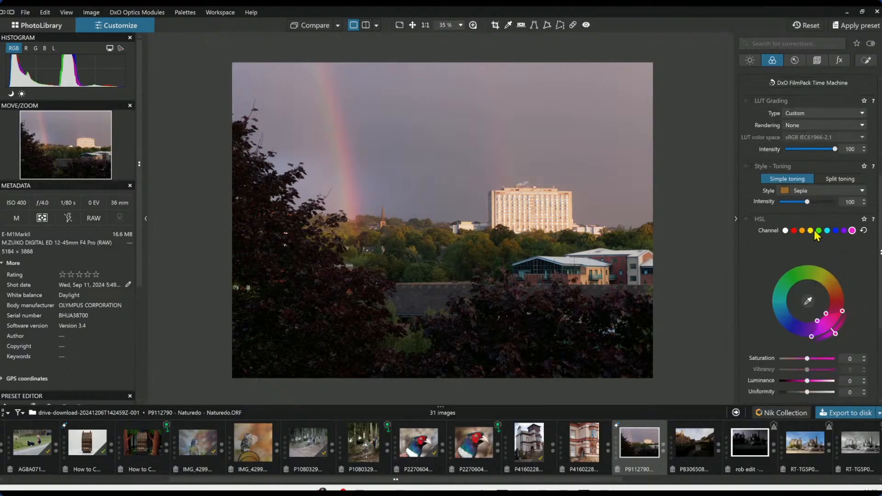
pyautogui.moveTo(806, 360); pyautogui.dragTo(809, 361)
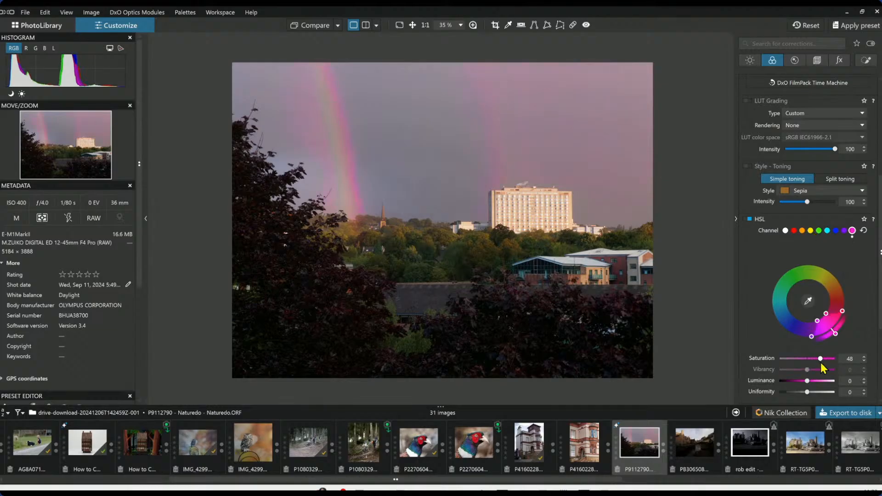
# Step: Increase the HSL yellow channel's Saturation and set the green channel's Saturation to 47
pyautogui.click(810, 231)
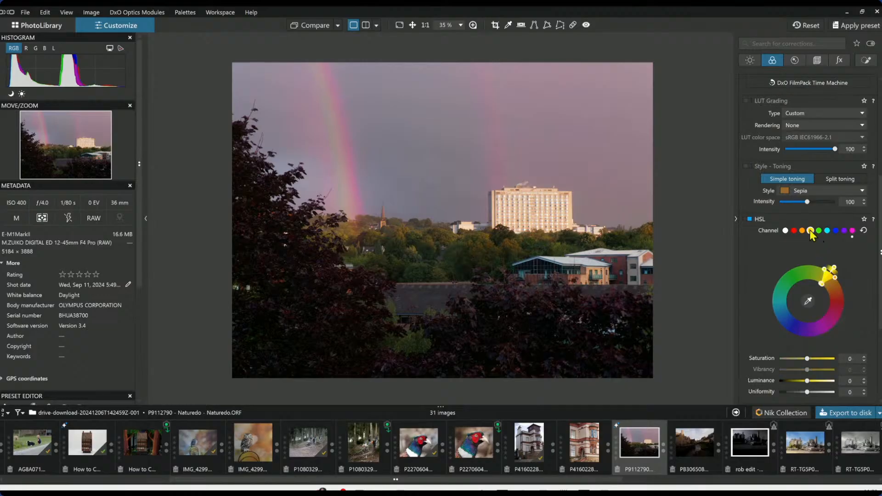
pyautogui.moveTo(807, 359); pyautogui.dragTo(809, 359)
pyautogui.click(819, 230)
pyautogui.moveTo(807, 359); pyautogui.dragTo(826, 363)
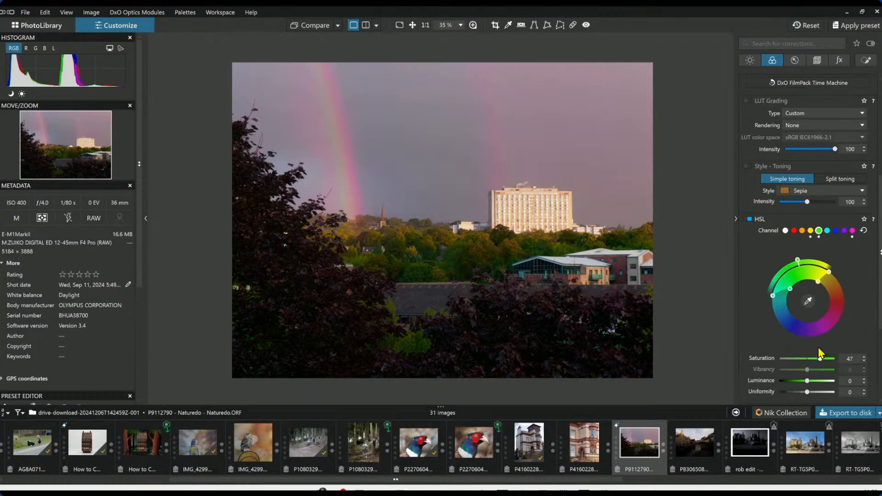
# Step: Set the HSL magenta channel's Saturation to 14 for a subtler rainbow
pyautogui.click(852, 230)
pyautogui.moveTo(819, 359); pyautogui.dragTo(809, 367)
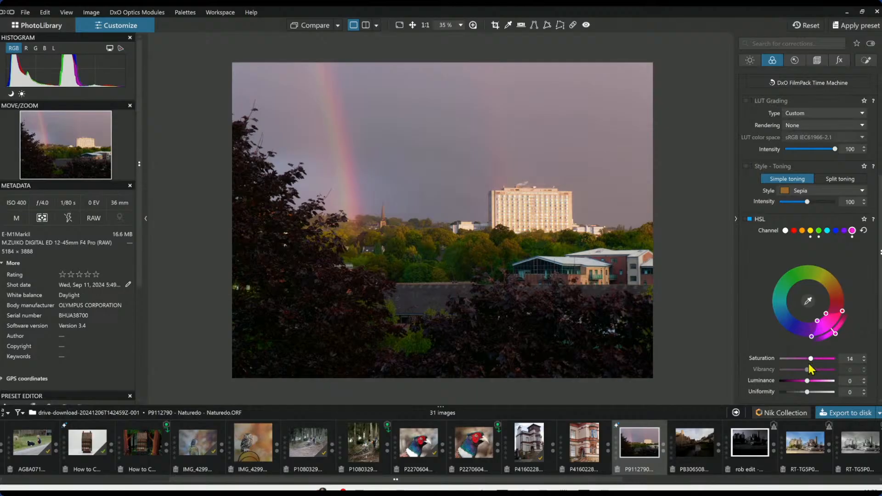
pyautogui.scroll(4, 776, 290)
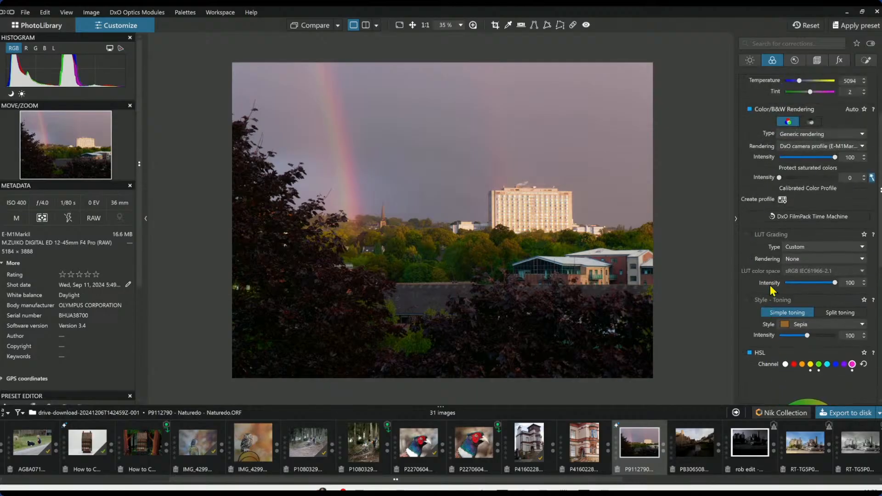
# Step: Enable DxO ClearView Plus on the rainbow photo with its Intensity set to 27
pyautogui.click(751, 61)
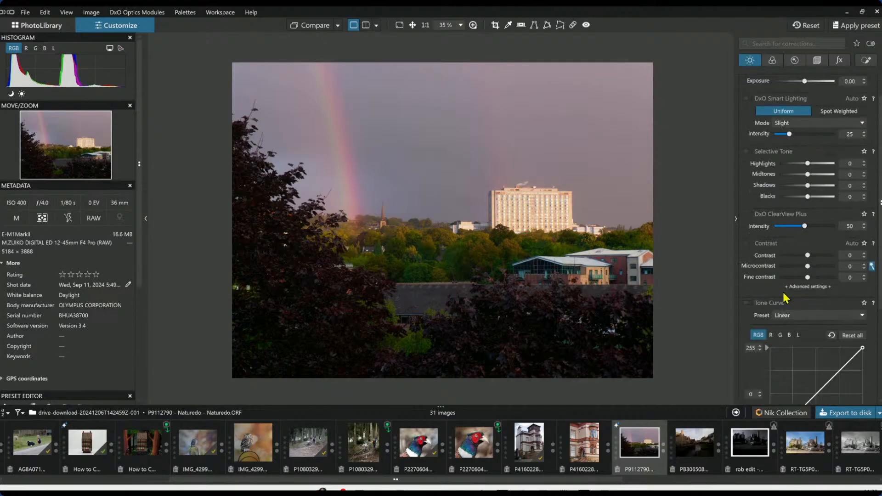
pyautogui.click(795, 227)
pyautogui.moveTo(793, 228); pyautogui.dragTo(790, 228)
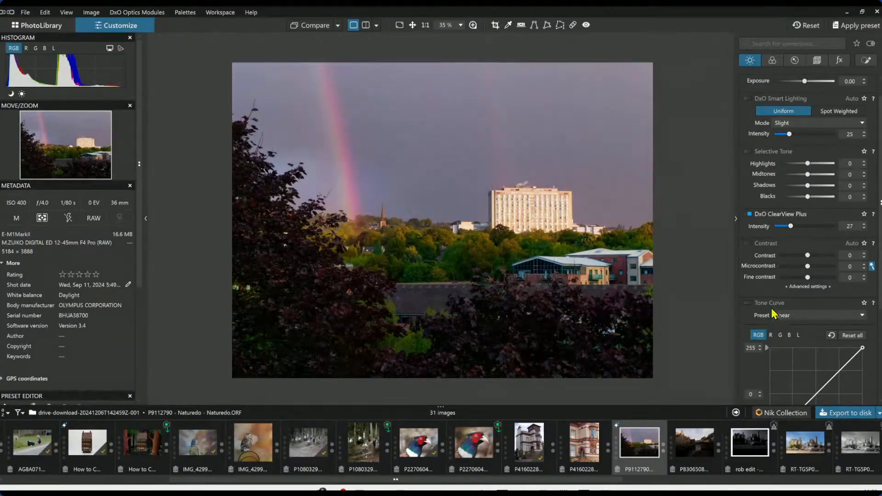
# Step: Crop the photo to a portrait 3:4 frame of about 2132 × 2843 px around the rainbow and church spire
pyautogui.press('c')
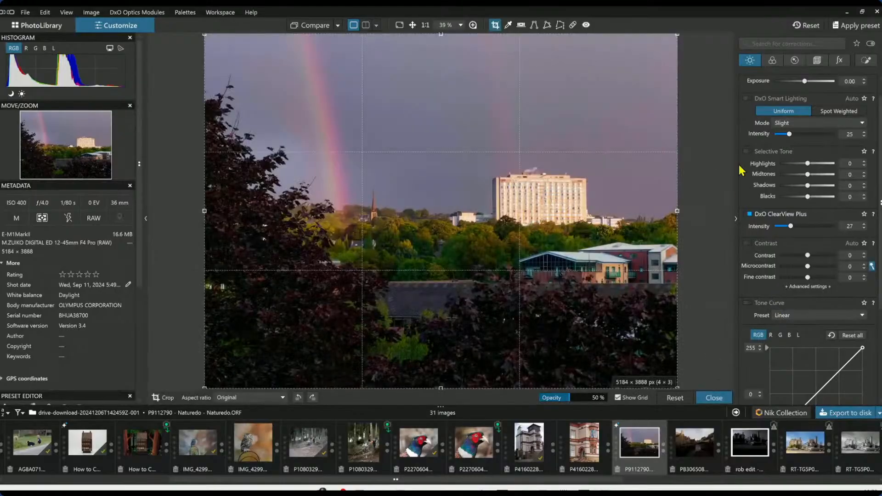
pyautogui.moveTo(678, 37); pyautogui.dragTo(467, 48)
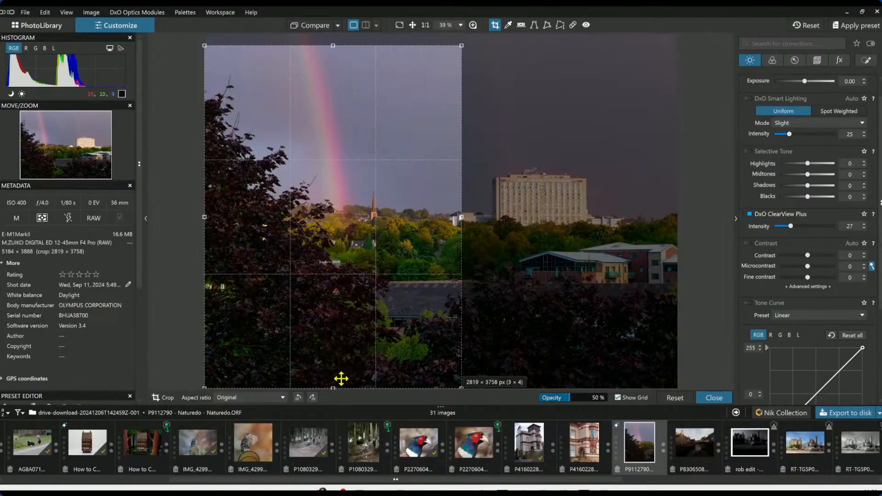
pyautogui.moveTo(333, 388); pyautogui.dragTo(335, 305)
pyautogui.moveTo(356, 94); pyautogui.dragTo(375, 84)
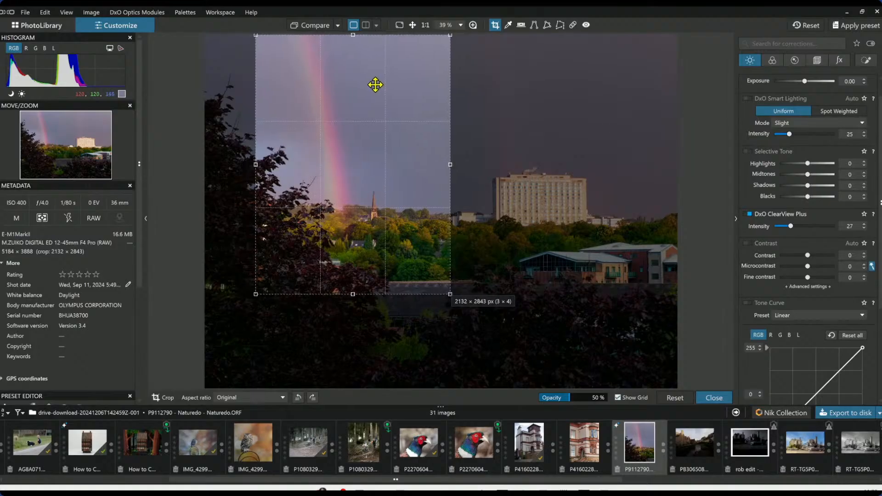
pyautogui.press('Return')
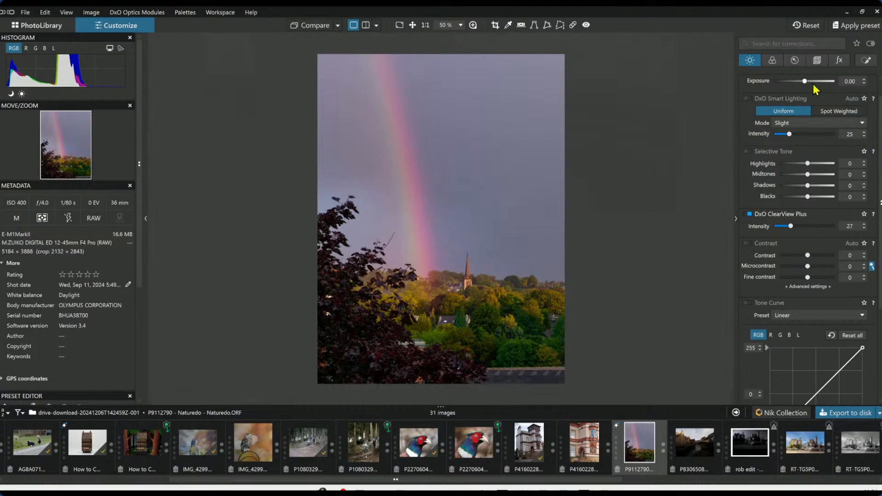
# Step: Straighten the rainbow photo by setting the Horizon correction to -0.30
pyautogui.scroll(1, 821, 192)
pyautogui.scroll(-1, 820, 189)
pyautogui.click(774, 62)
pyautogui.click(817, 62)
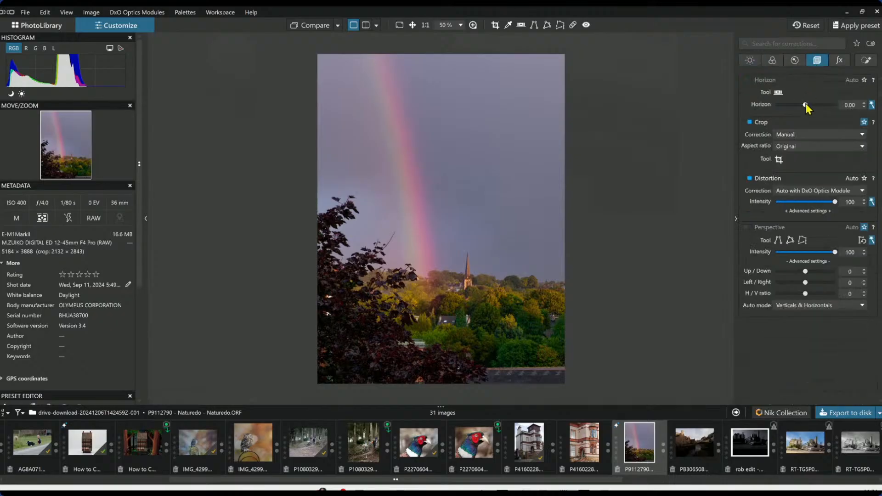
pyautogui.moveTo(806, 104); pyautogui.dragTo(804, 104)
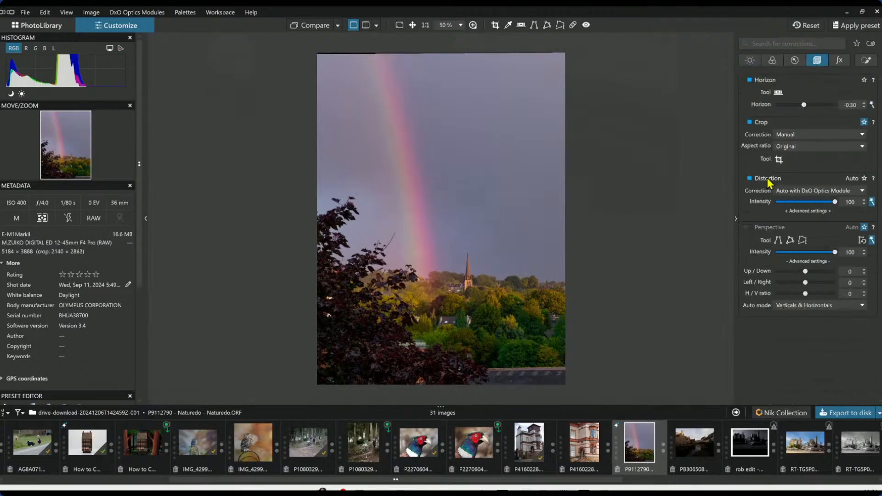
# Step: Recrop the photo to a landscape 4:3 frame of about 3485 × 2614 px that includes the rainbow and the tower block
pyautogui.press('c')
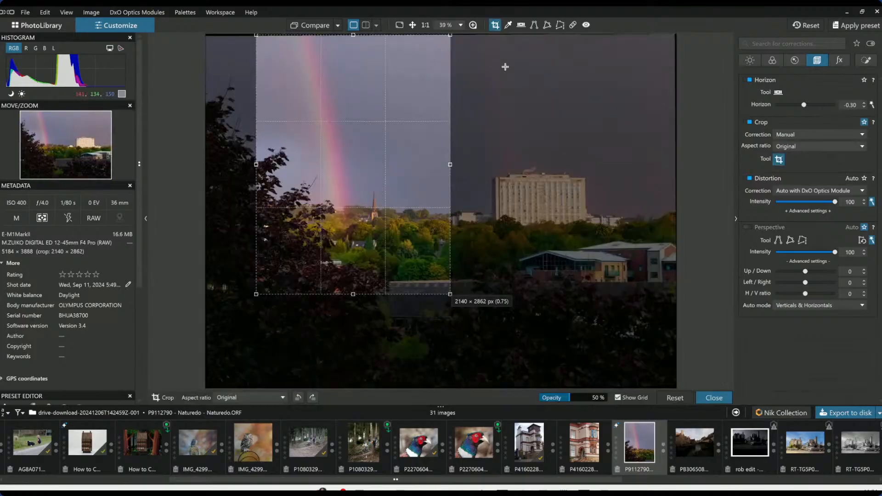
pyautogui.moveTo(352, 36); pyautogui.dragTo(352, 37)
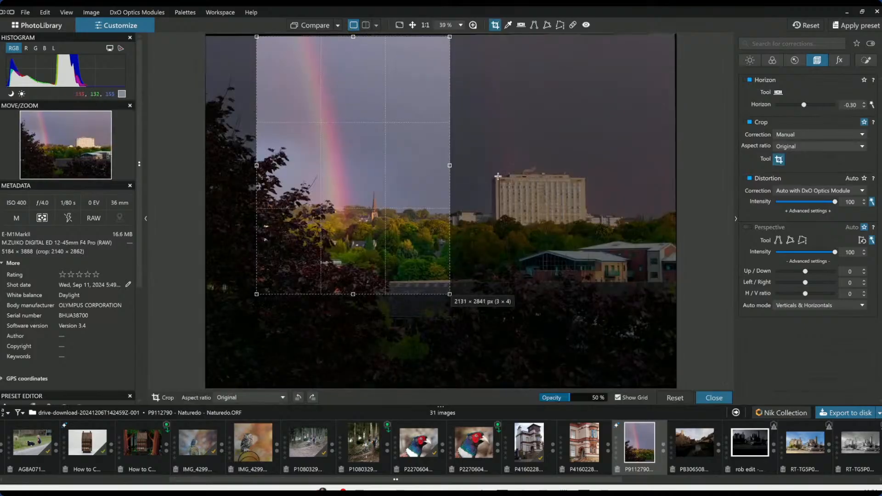
pyautogui.moveTo(360, 142)
pyautogui.mouseDown()
pyautogui.moveTo(589, 167)
pyautogui.moveTo(329, 122)
pyautogui.moveTo(372, 136)
pyautogui.moveTo(388, 165)
pyautogui.moveTo(359, 120)
pyautogui.moveTo(356, 144)
pyautogui.mouseUp()
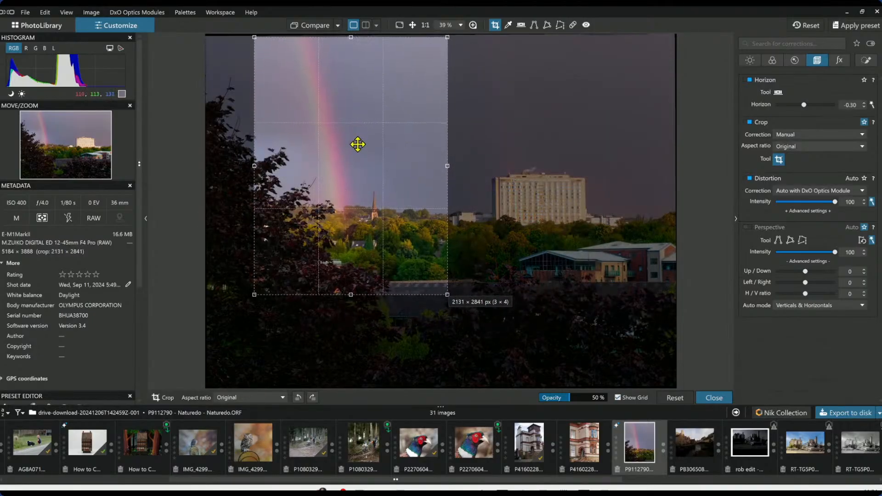
pyautogui.moveTo(448, 36); pyautogui.dragTo(597, 69)
pyautogui.moveTo(431, 181); pyautogui.dragTo(437, 170)
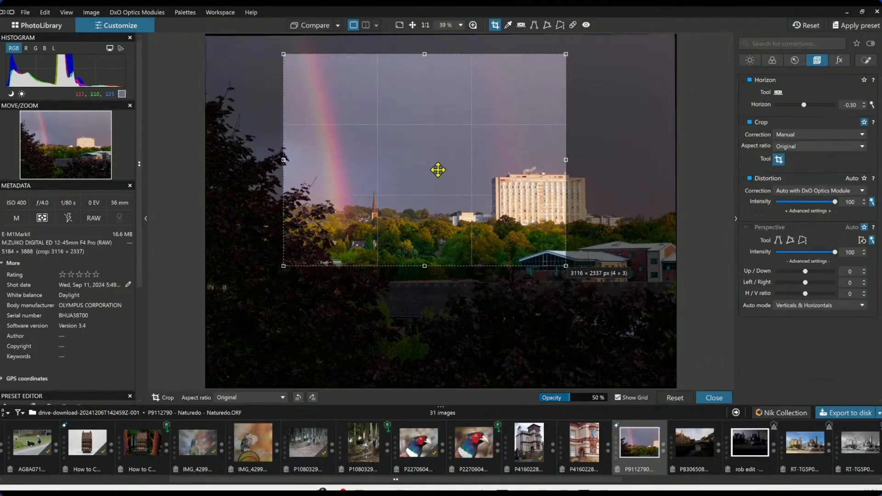
pyautogui.moveTo(563, 159); pyautogui.dragTo(597, 159)
pyautogui.doubleClick(577, 158)
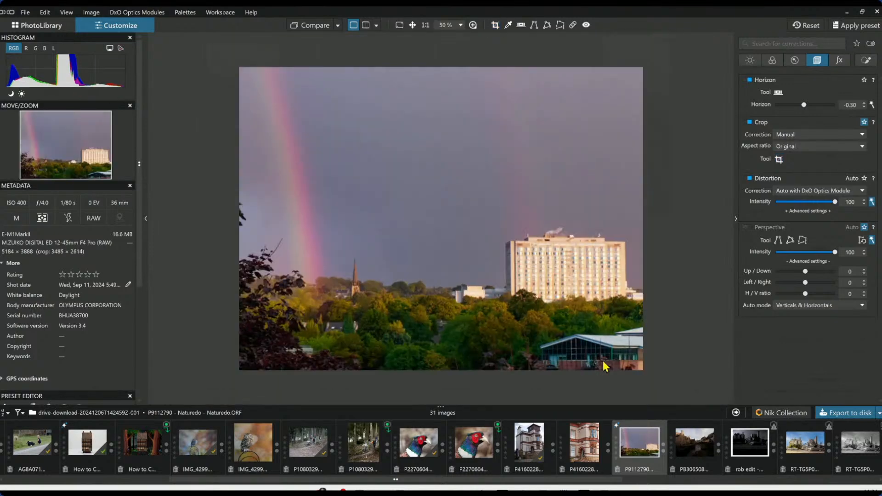
# Step: Recrop to a portrait 3:4 frame of about 2244 × 2992 px holding the rainbow and spire but excluding the tower block
pyautogui.press('c')
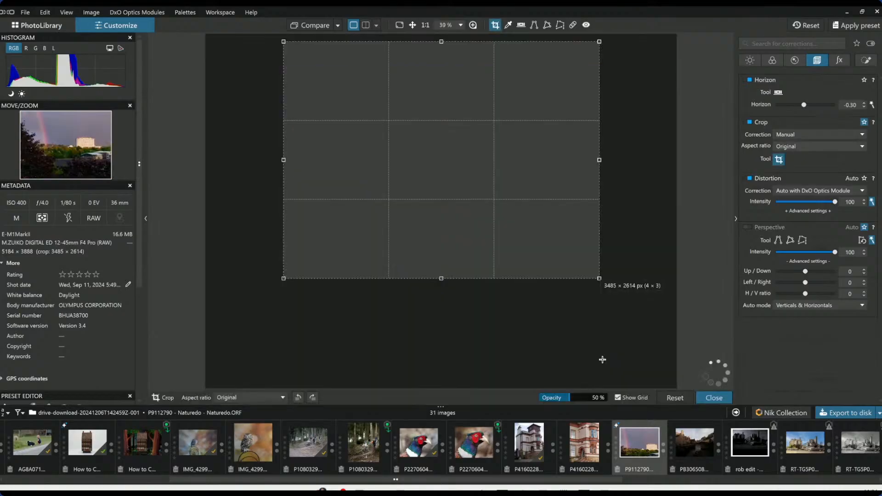
pyautogui.moveTo(596, 42); pyautogui.dragTo(433, 51)
pyautogui.moveTo(383, 152); pyautogui.dragTo(384, 150)
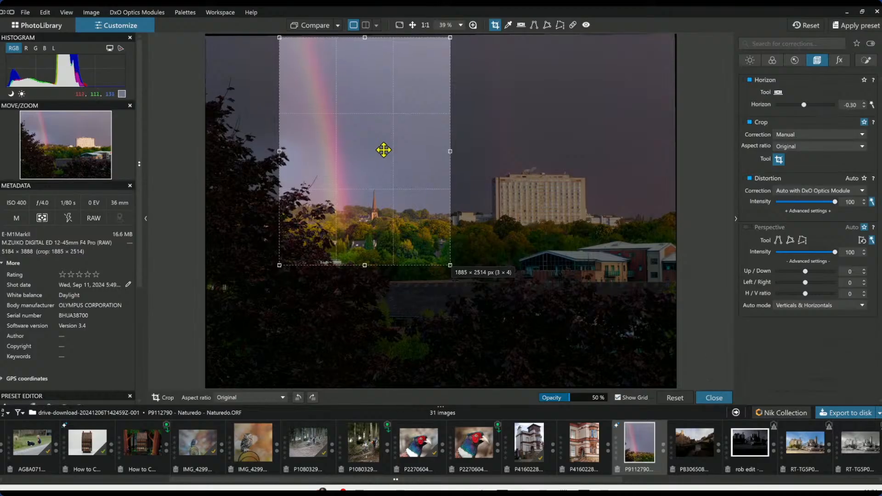
pyautogui.moveTo(448, 266); pyautogui.dragTo(480, 295)
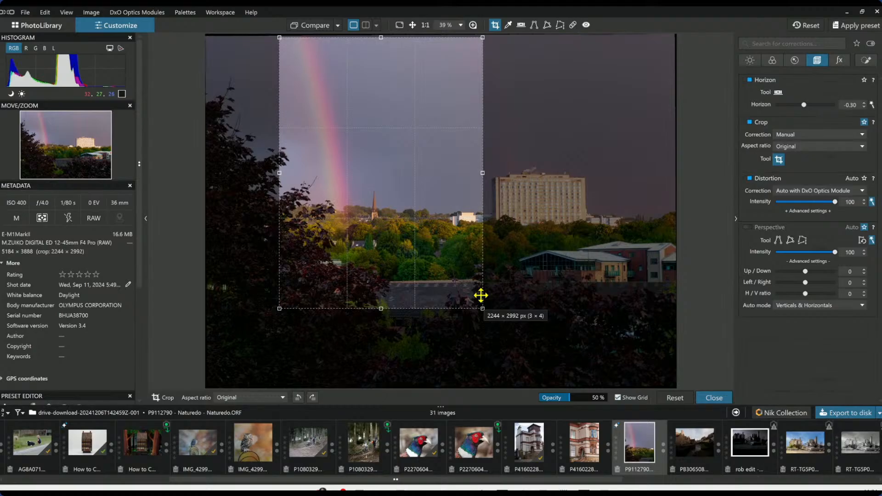
pyautogui.press('Return')
pyautogui.scroll(-1, 500, 331)
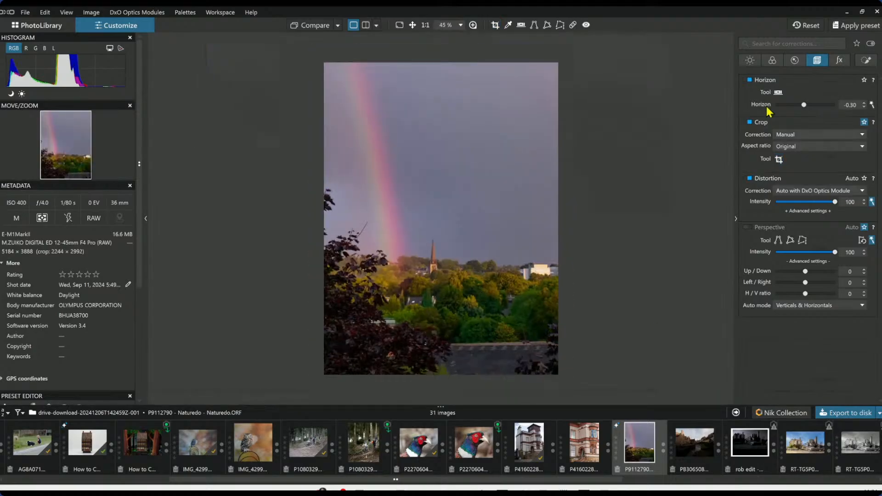
# Step: Enable DxO Smart Lighting in Slight mode and set Selective Tone Midtones to 15 and Blacks to -11
pyautogui.click(750, 61)
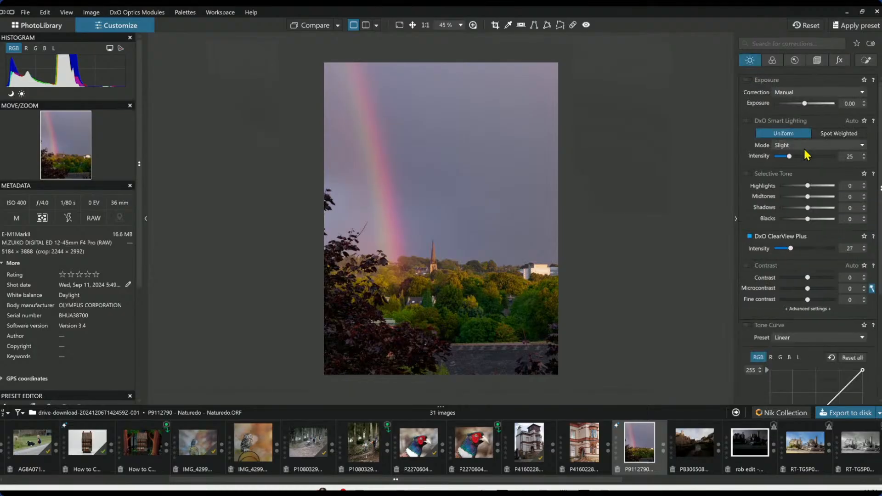
pyautogui.click(747, 121)
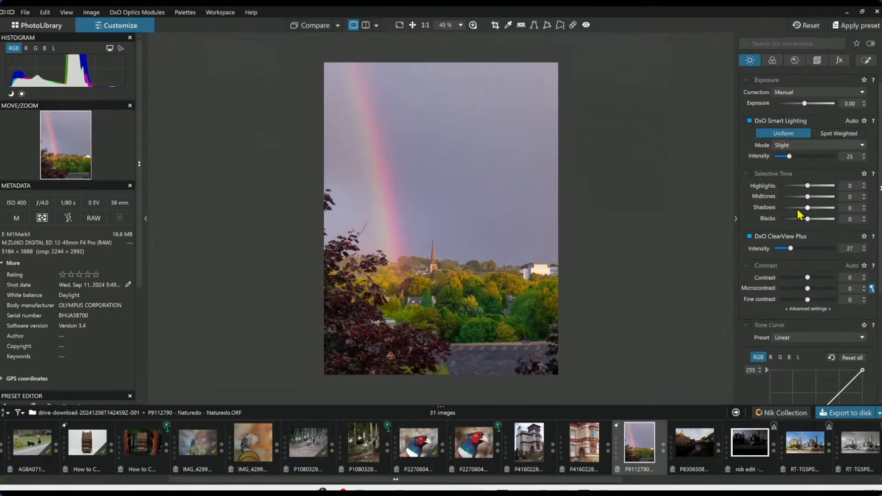
pyautogui.moveTo(807, 220); pyautogui.dragTo(812, 197)
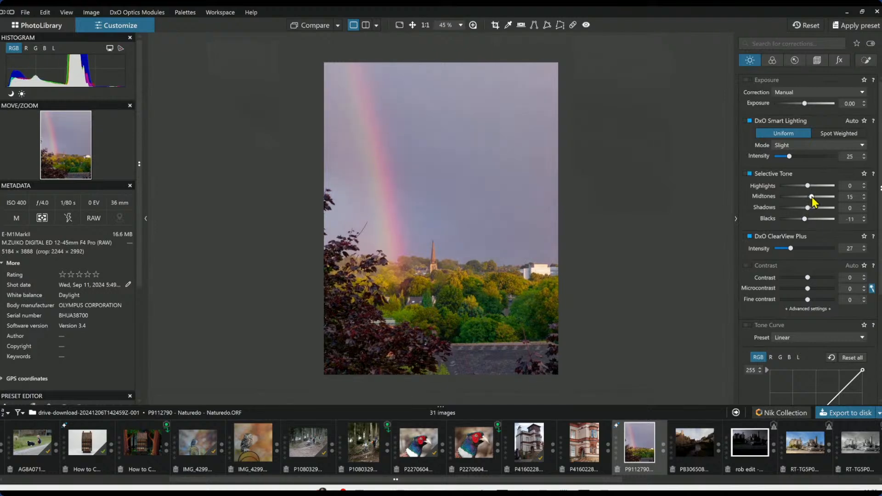
# Step: Set Microcontrast to 16 and export the photo as a full-size JPEG at quality 95 to the original image folder
pyautogui.moveTo(808, 289); pyautogui.dragTo(811, 289)
pyautogui.scroll(1, 519, 265)
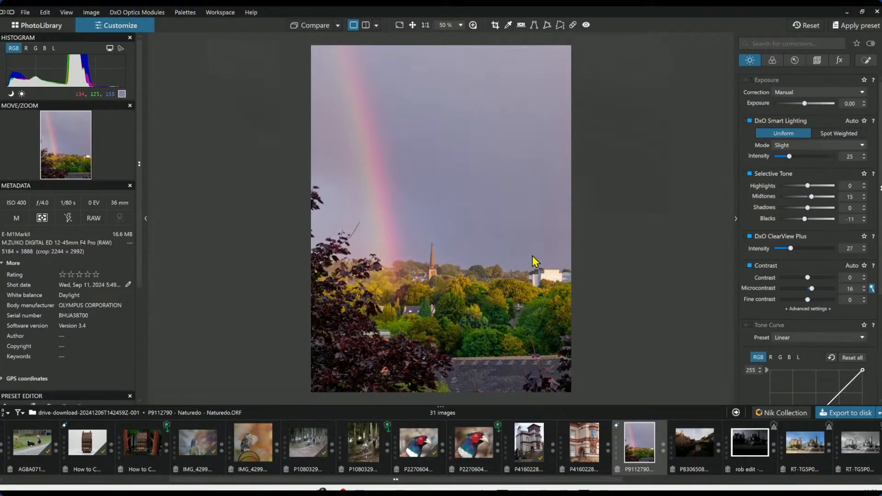
pyautogui.click(837, 415)
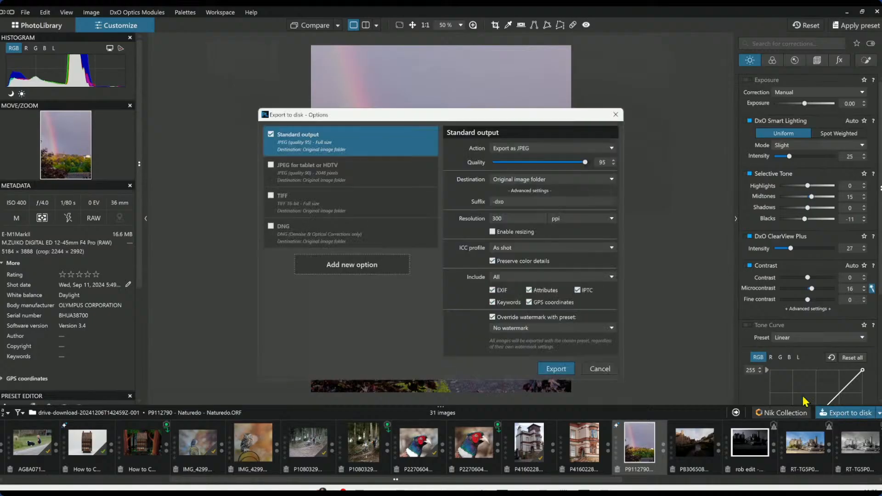
pyautogui.click(567, 370)
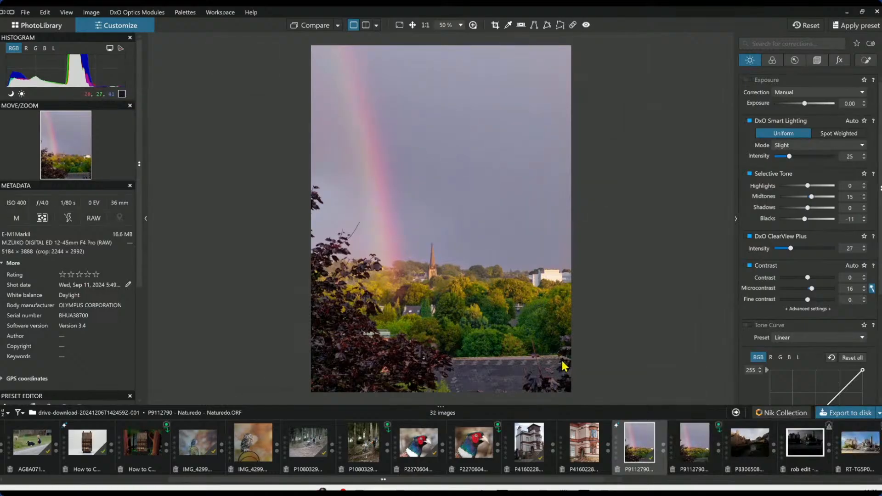
# Step: Reset the original photo's corrections and compare it side by side, left / right, with the finished portrait edit
pyautogui.click(805, 26)
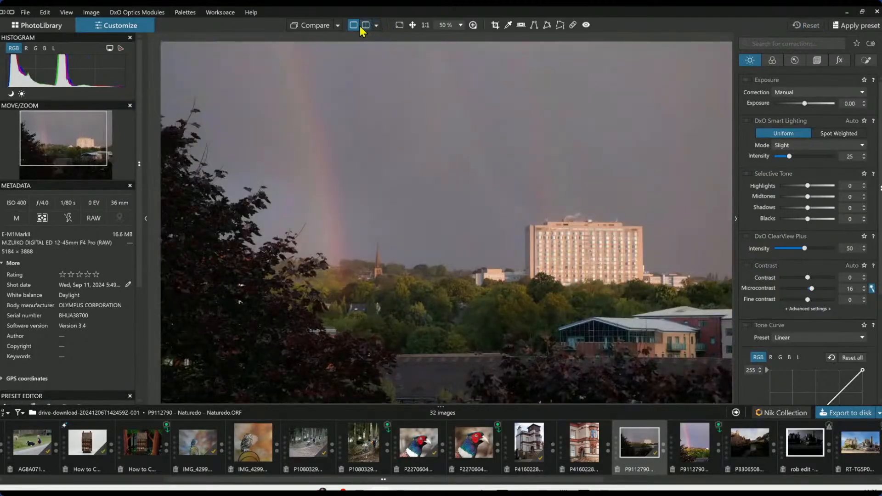
pyautogui.click(338, 26)
pyautogui.click(350, 83)
pyautogui.click(376, 25)
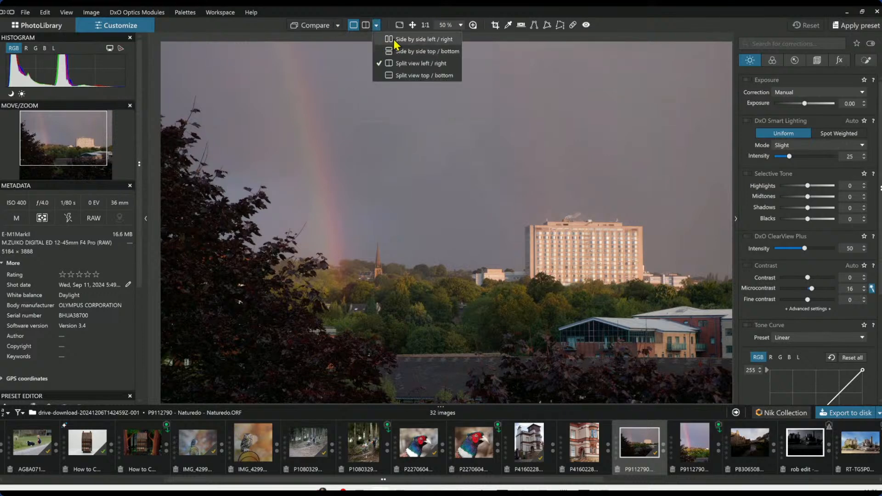
pyautogui.click(393, 39)
pyautogui.press('Tab')
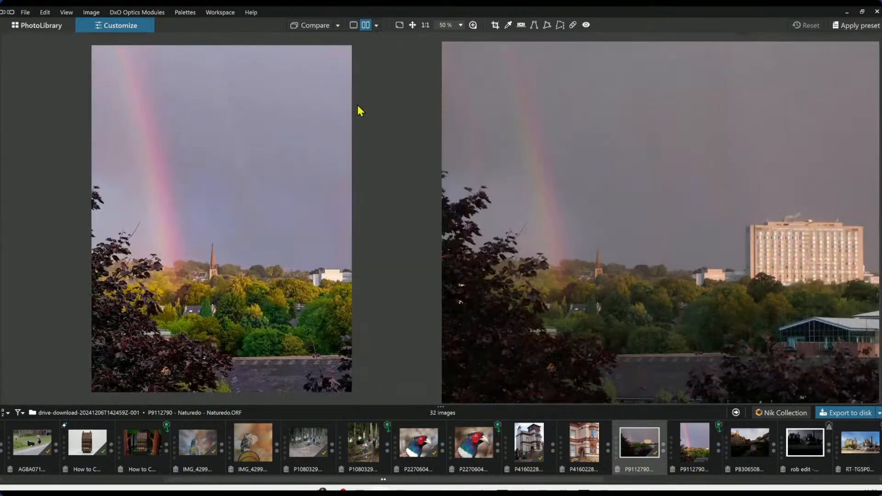
pyautogui.scroll(-2, 328, 141)
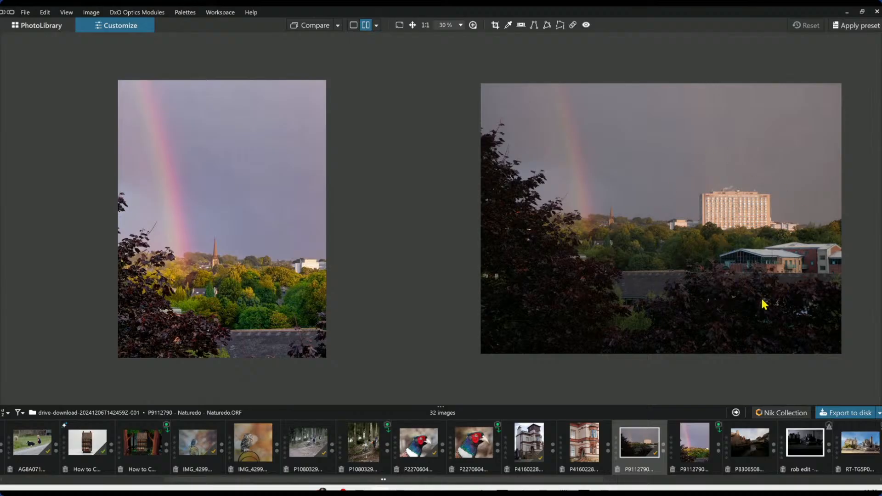
# Step: Compare the reset photo with the finished edit full screen in split view, and return to the single-image view
pyautogui.click(398, 28)
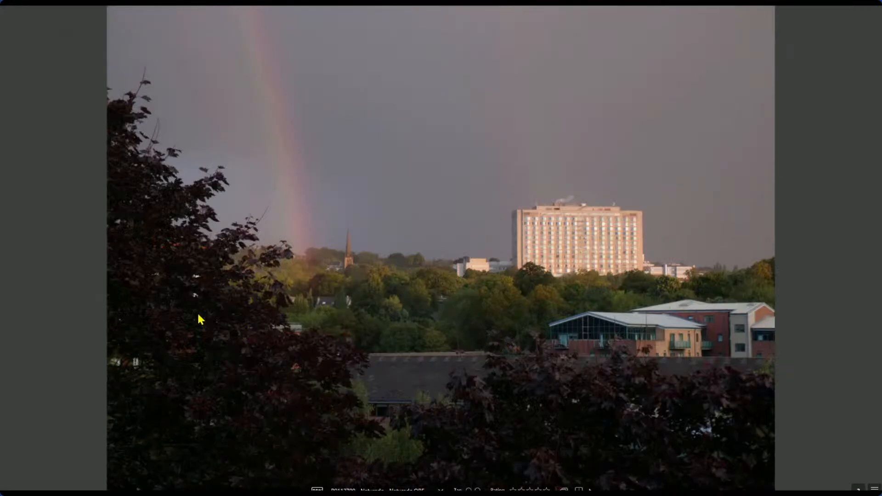
pyautogui.press('3')
pyautogui.press('Right')
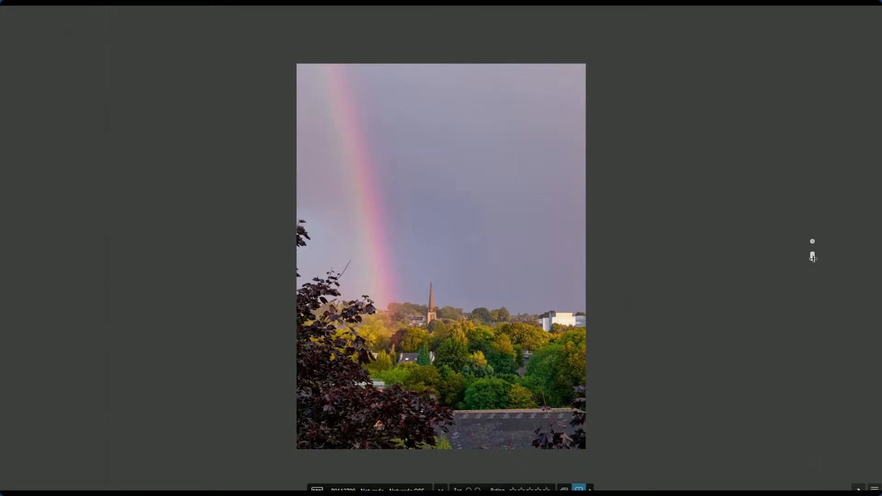
pyautogui.moveTo(812, 256); pyautogui.dragTo(855, 314)
pyautogui.scroll(2, 507, 361)
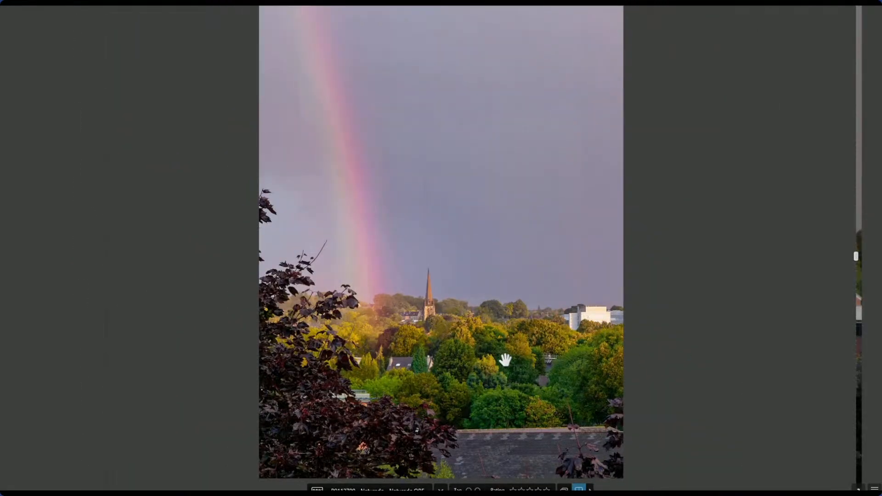
pyautogui.moveTo(855, 260); pyautogui.dragTo(868, 256)
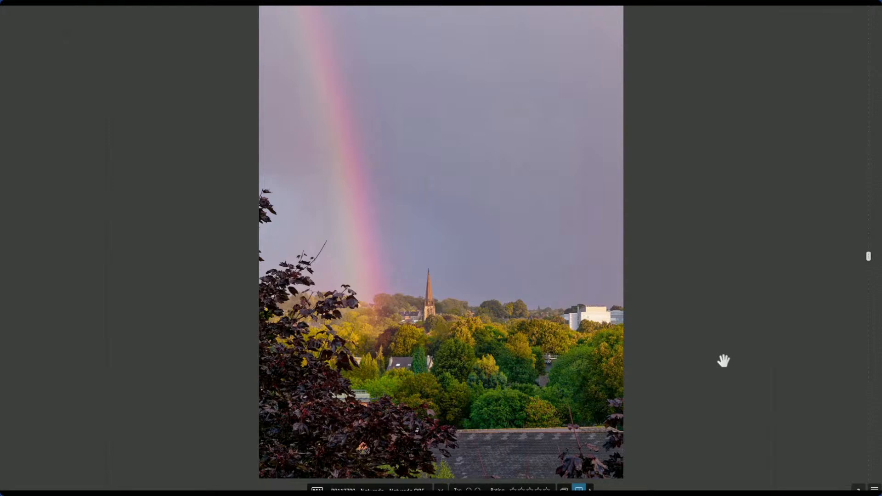
pyautogui.press('Escape')
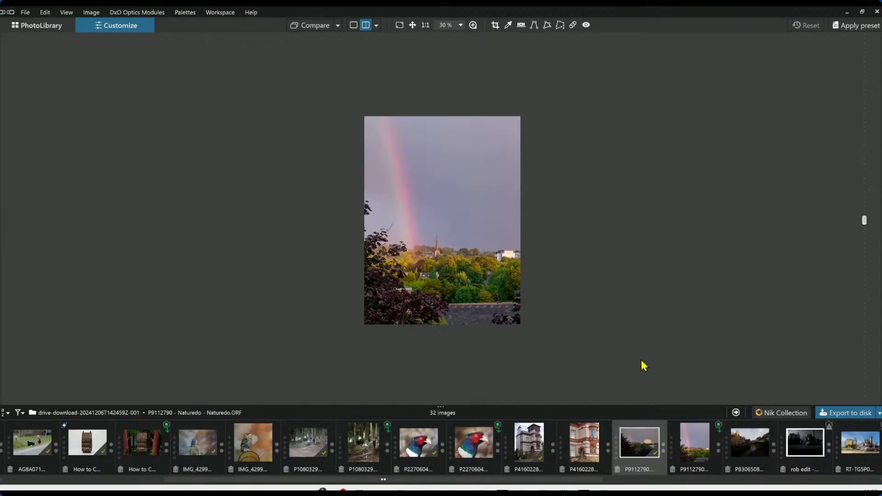
pyautogui.scroll(3, 438, 272)
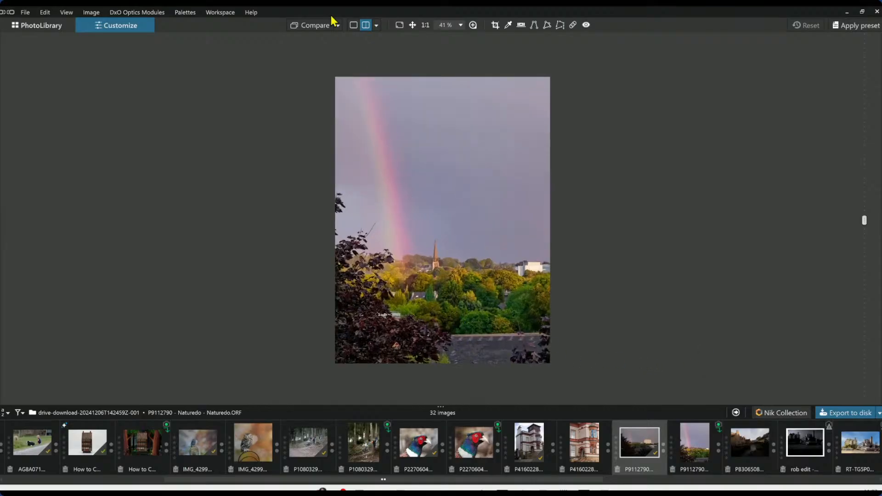
pyautogui.click(354, 25)
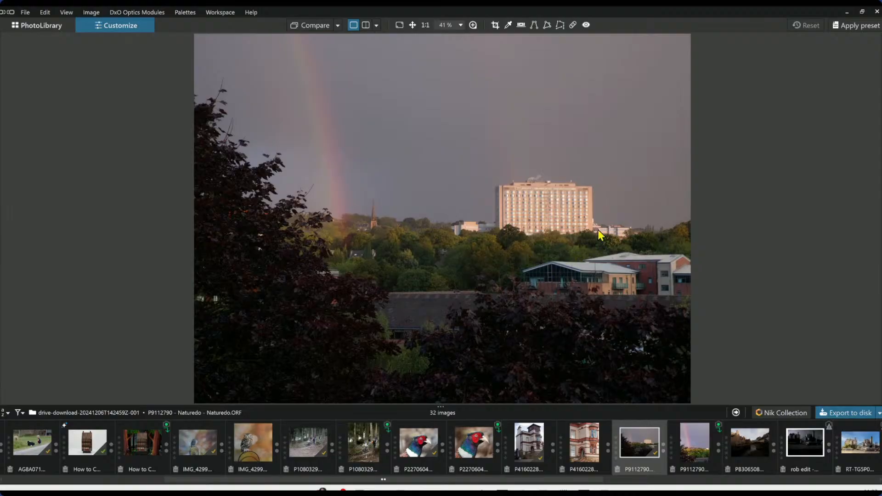
# Step: Start the Crop tool on the reset rainbow photo
pyautogui.press('c')
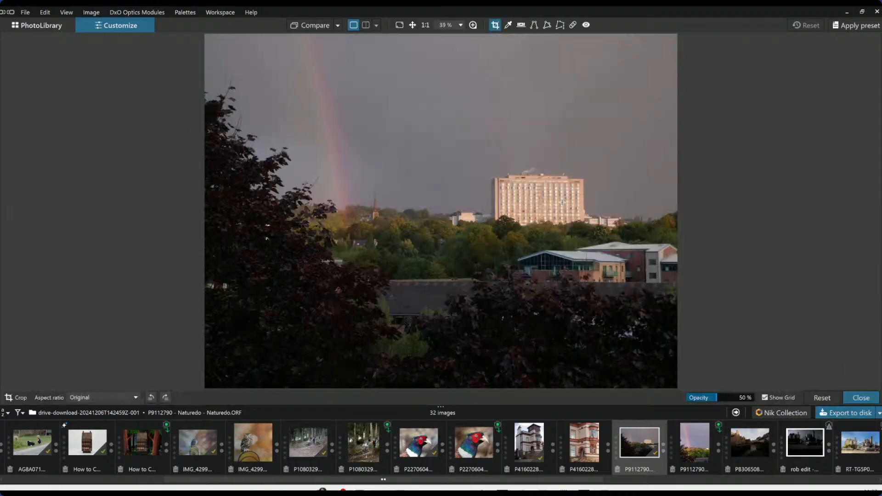
# Step: Show the side palettes and crop the rainbow photo to a portrait frame of about 2456 × 3275 px around the tall building
pyautogui.press('F9')
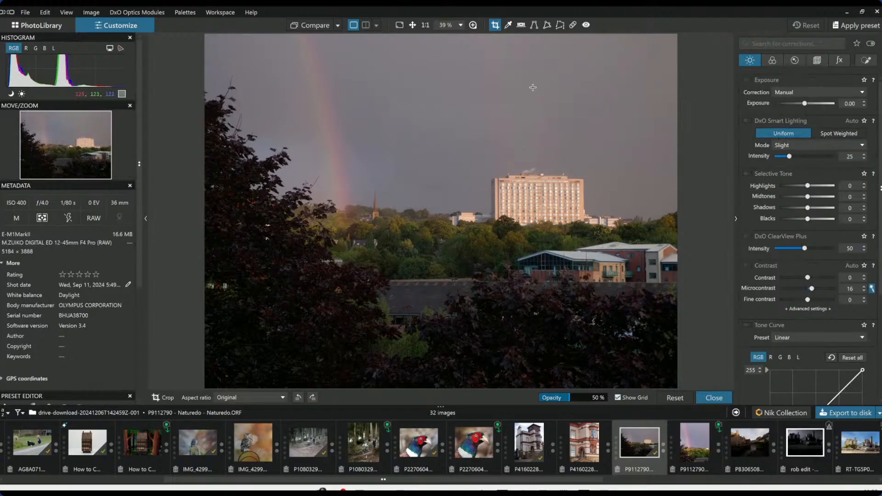
pyautogui.moveTo(442, 49); pyautogui.dragTo(722, 349)
pyautogui.moveTo(547, 253); pyautogui.dragTo(563, 260)
pyautogui.press('Return')
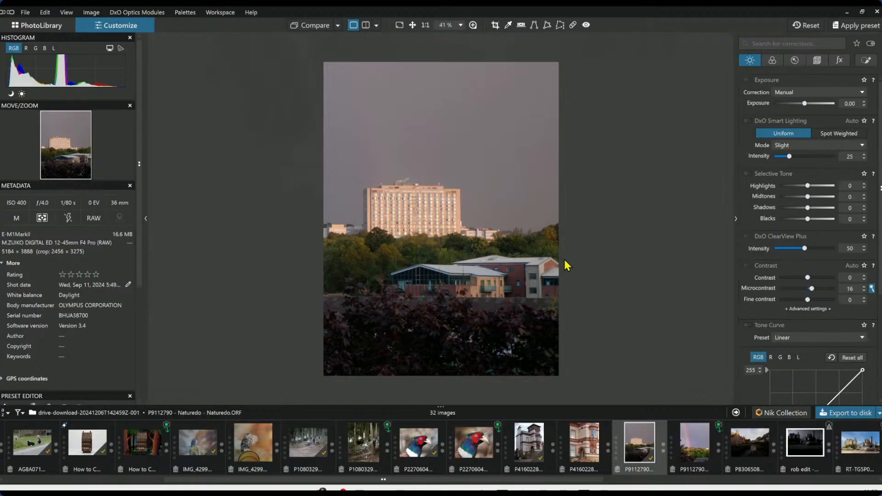
# Step: Tighten the portrait crop from the sky side to about 2252 × 3003 px
pyautogui.press('c')
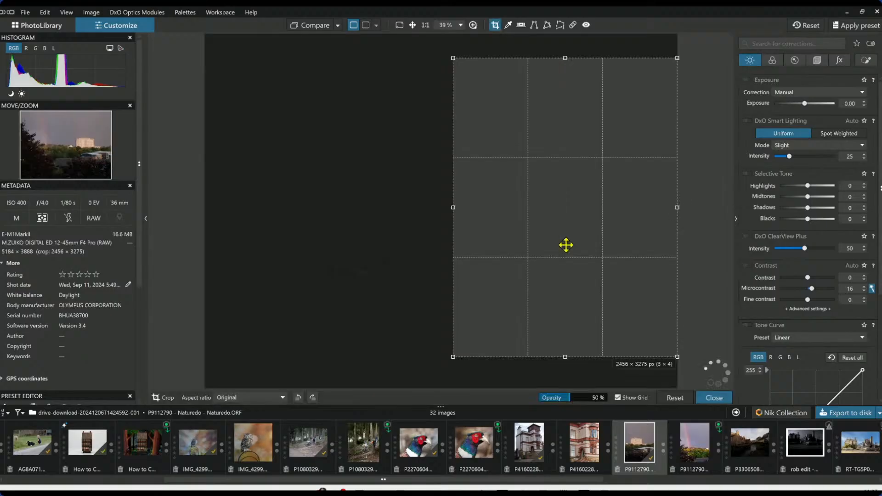
pyautogui.moveTo(569, 66); pyautogui.dragTo(581, 144)
pyautogui.press('Return')
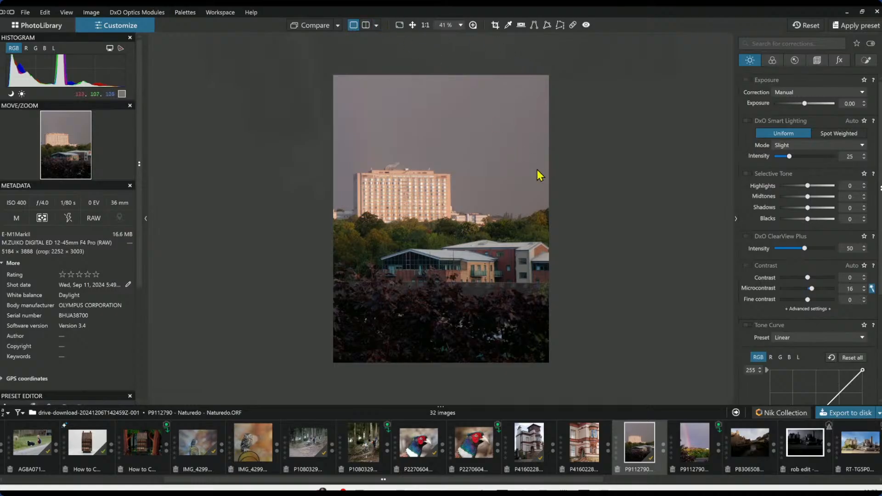
pyautogui.scroll(2, 487, 248)
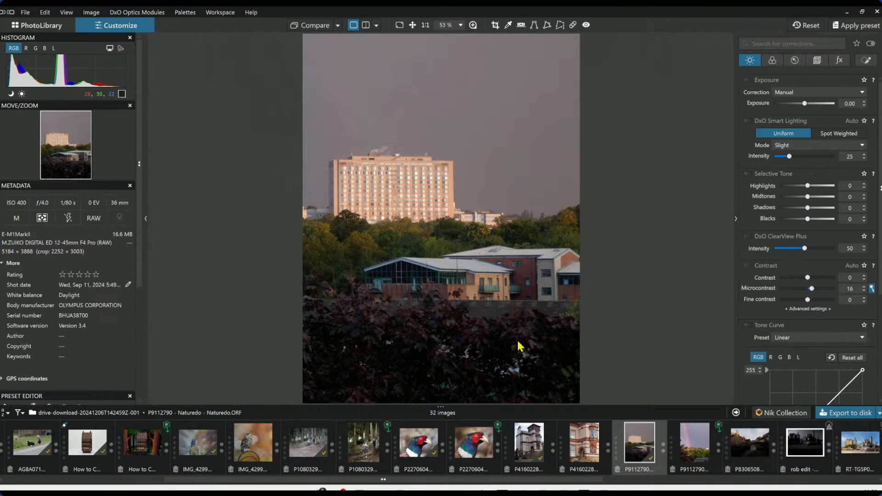
# Step: Open the P9112790 JPEG version with the rainbow and examine the church spire and treetops up close
pyautogui.click(696, 445)
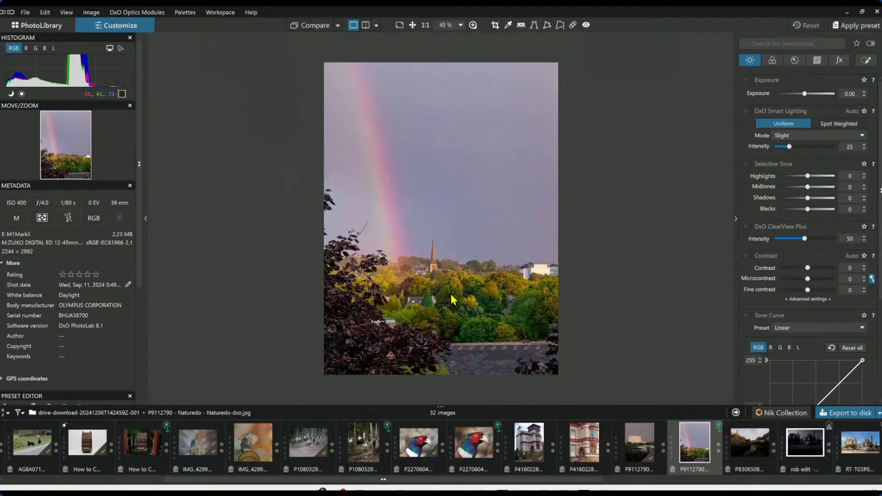
pyautogui.scroll(2, 452, 287)
pyautogui.scroll(3, 452, 286)
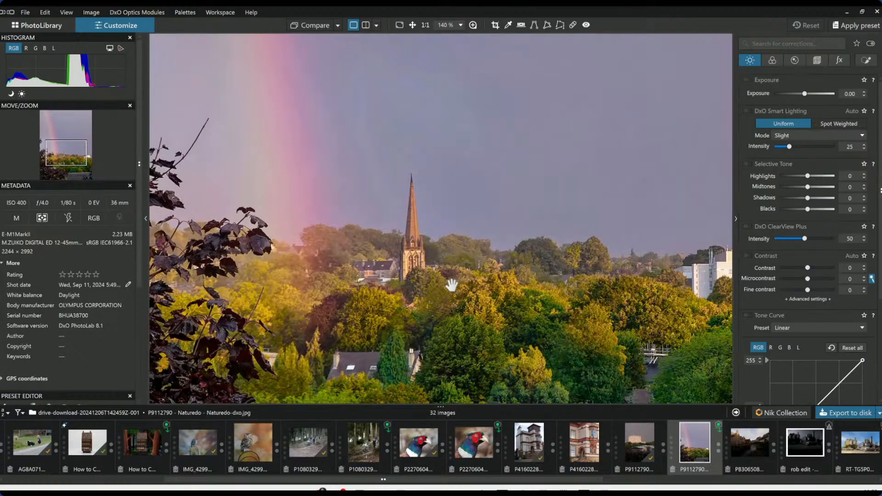
pyautogui.scroll(-3, 452, 285)
pyautogui.scroll(-2, 451, 286)
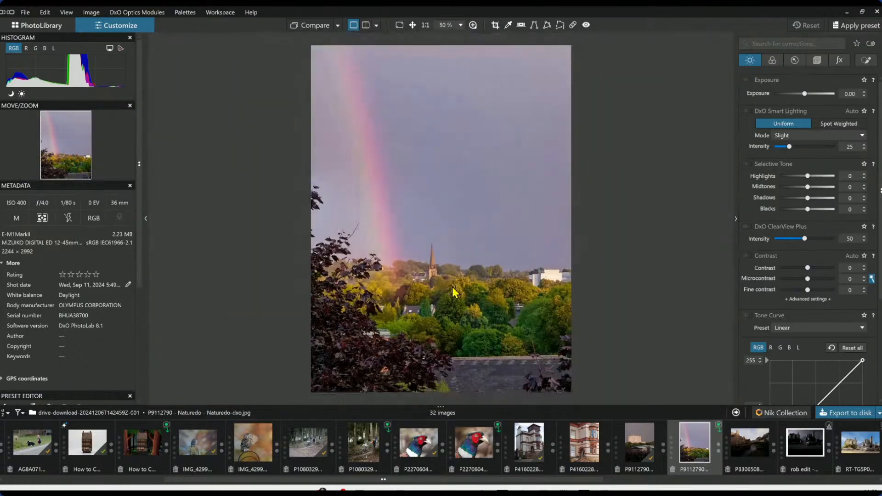
# Step: Open the PB306508 raw photo of the river and apply the demo preset from the general purpose presets
pyautogui.click(759, 452)
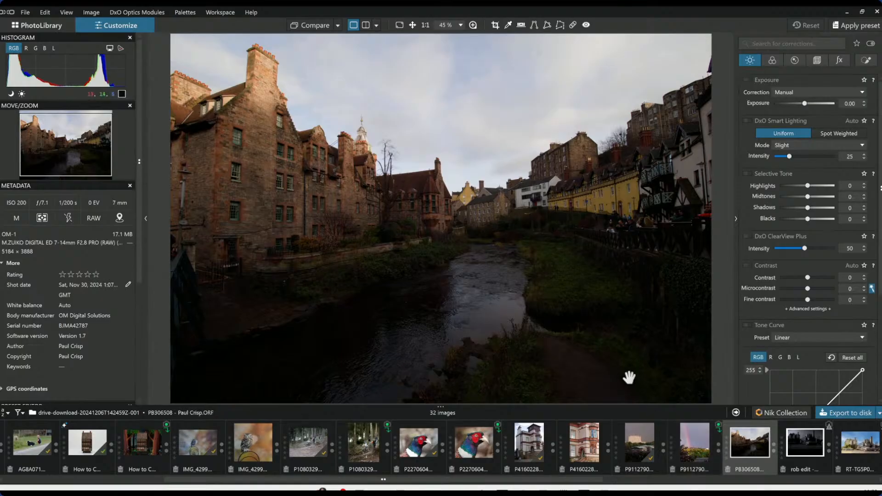
pyautogui.scroll(-3, 622, 359)
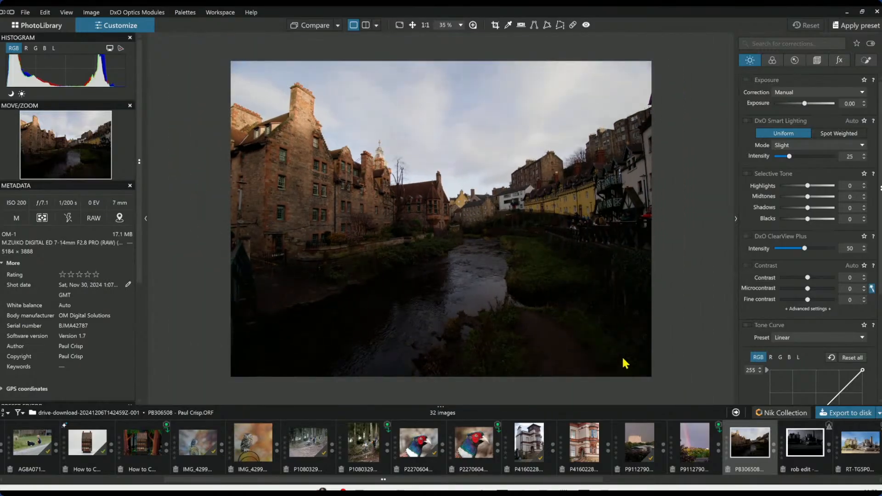
pyautogui.click(854, 25)
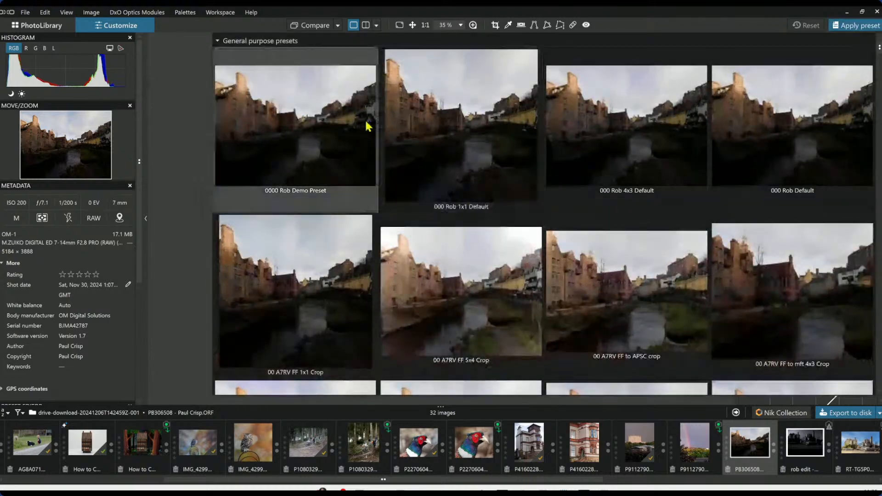
pyautogui.click(341, 125)
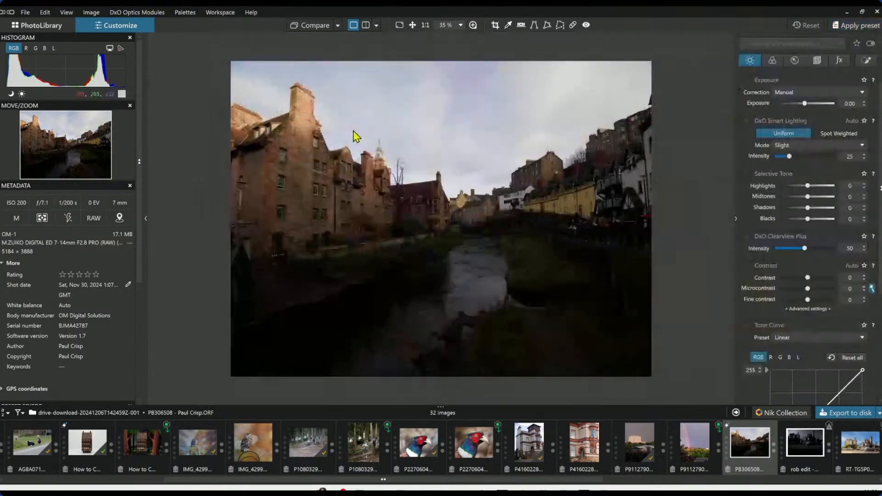
# Step: Enable DxO Smart Lighting on the river photo and raise the exposure to 1.14
pyautogui.click(747, 121)
pyautogui.click(749, 121)
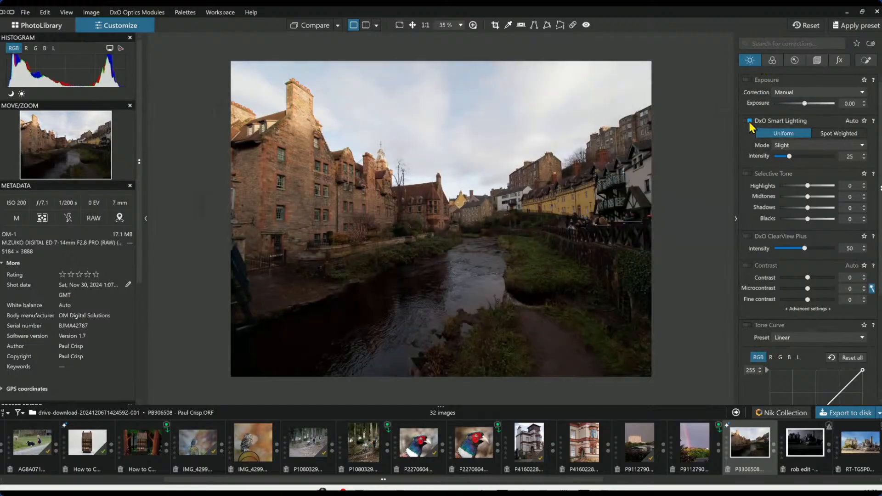
pyautogui.moveTo(804, 104); pyautogui.dragTo(814, 108)
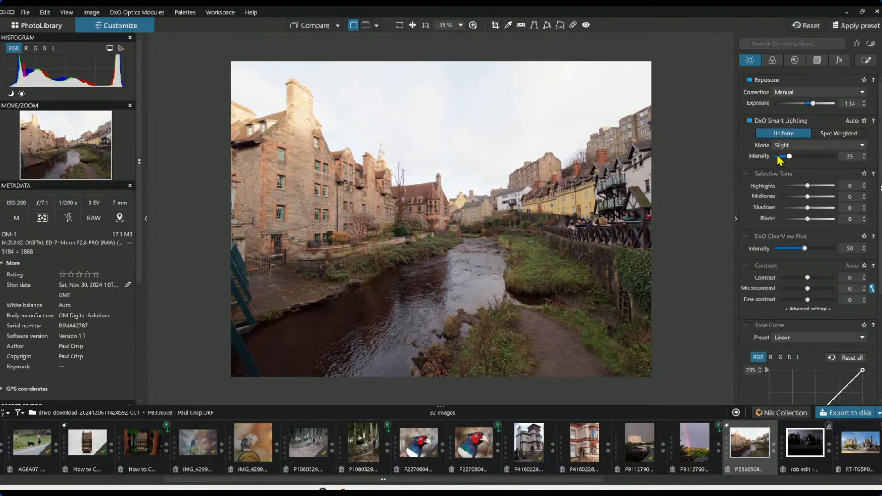
# Step: Enable the Perspective correction on the river photo and inspect the straightened stone building up close
pyautogui.click(816, 61)
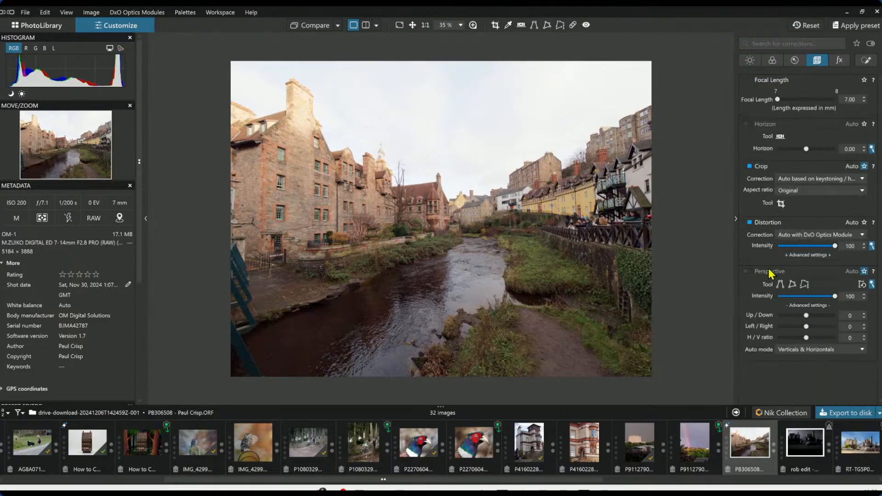
pyautogui.click(748, 272)
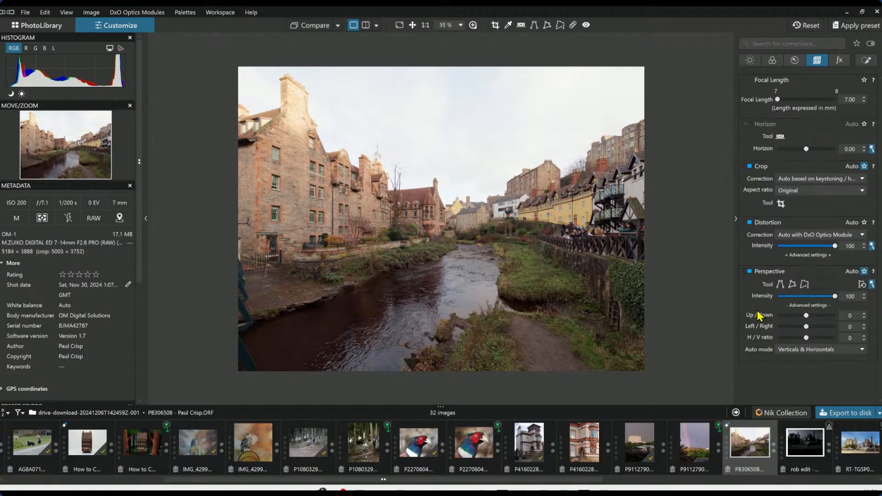
pyautogui.scroll(2, 271, 171)
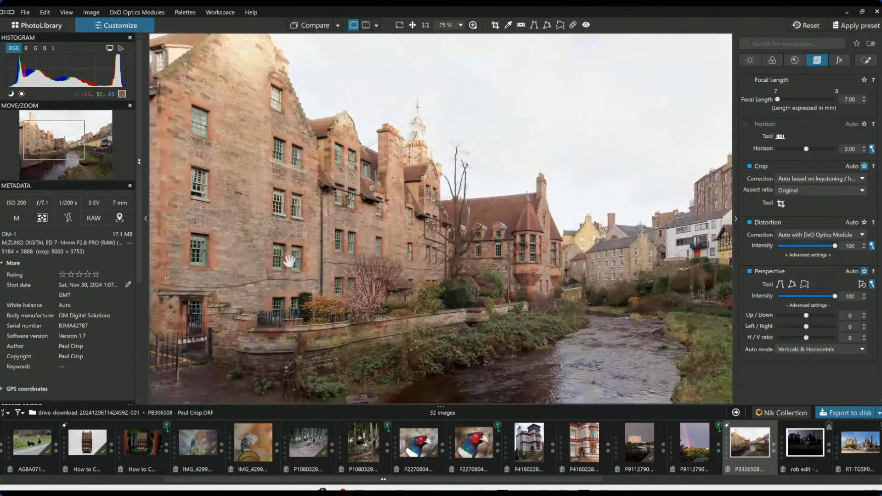
pyautogui.scroll(3, 305, 263)
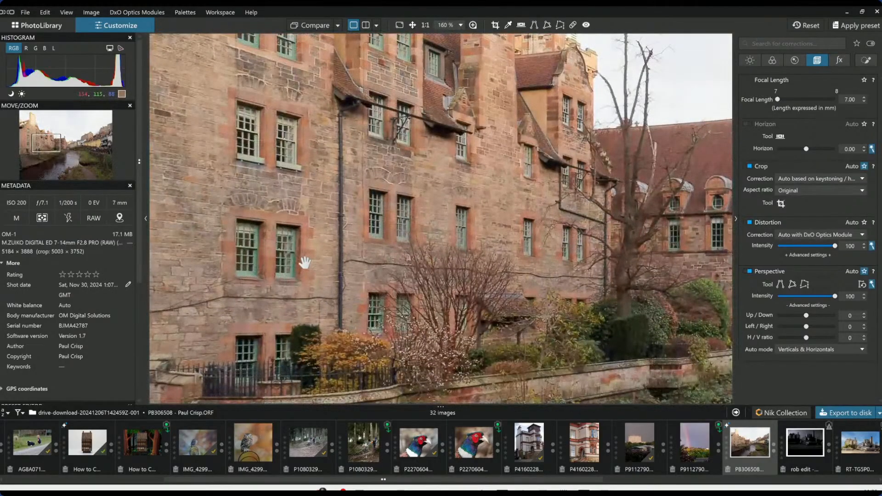
pyautogui.scroll(-1, 305, 263)
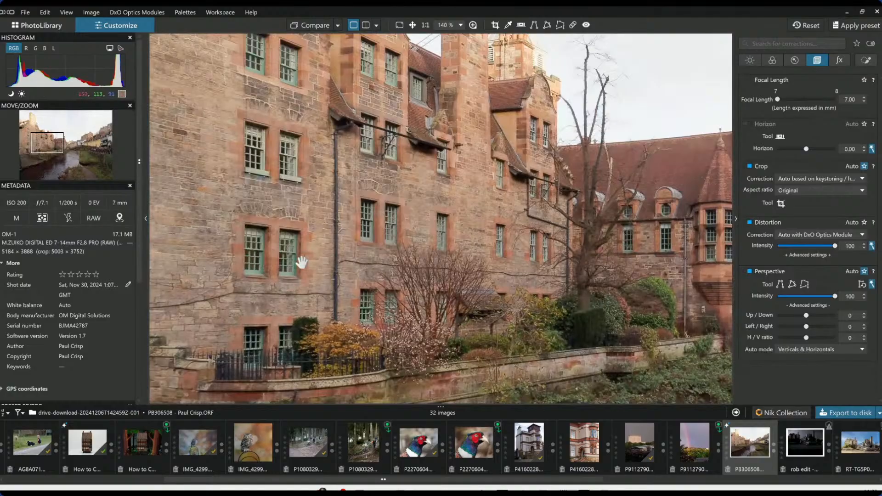
pyautogui.scroll(-5, 301, 262)
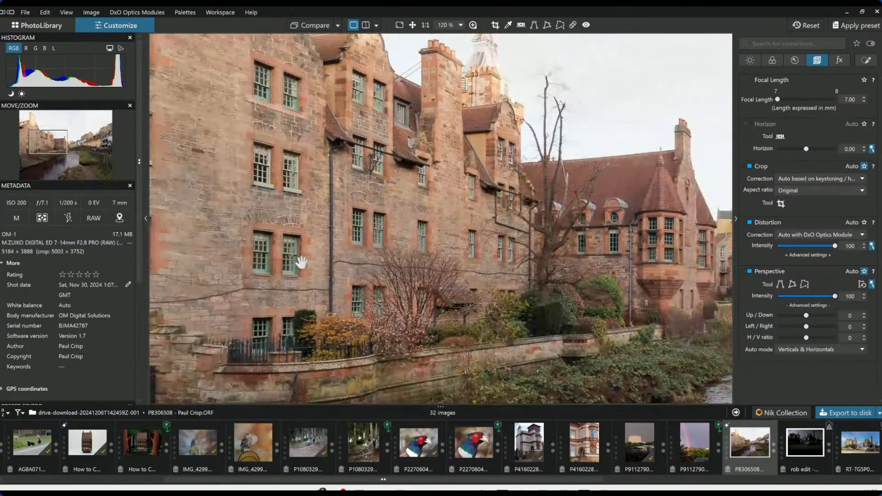
pyautogui.scroll(-3, 302, 263)
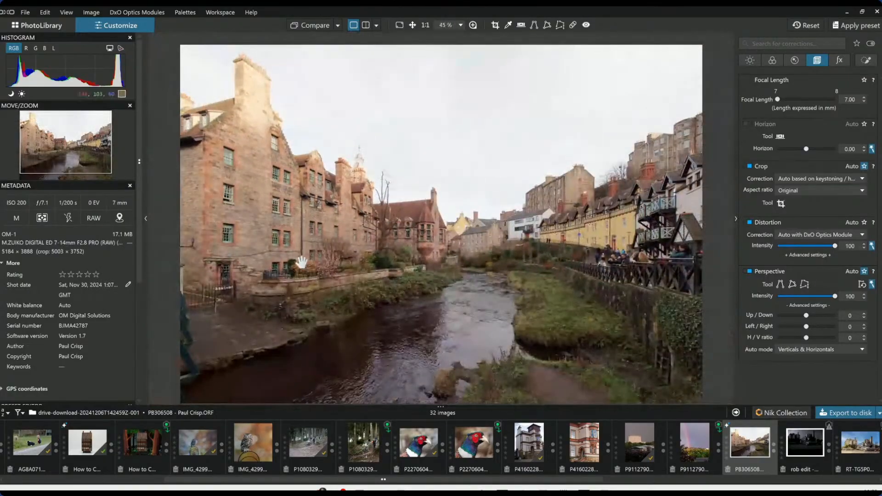
pyautogui.scroll(-1, 302, 270)
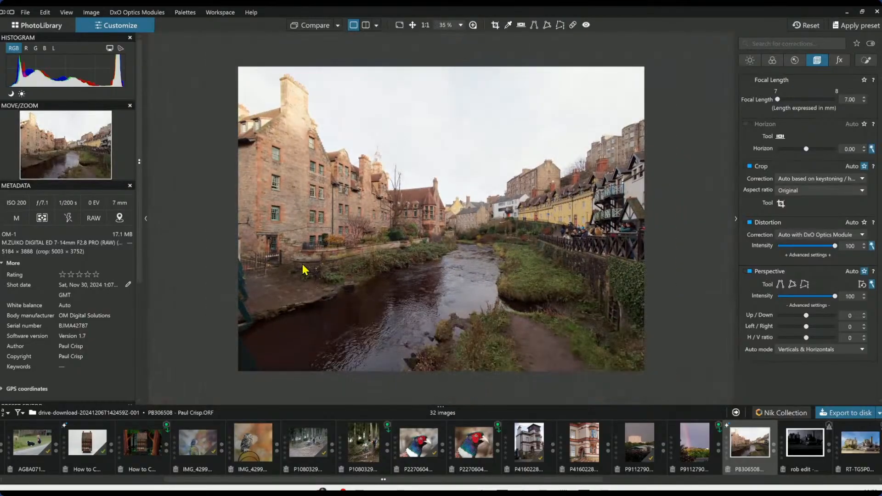
pyautogui.scroll(1, 302, 270)
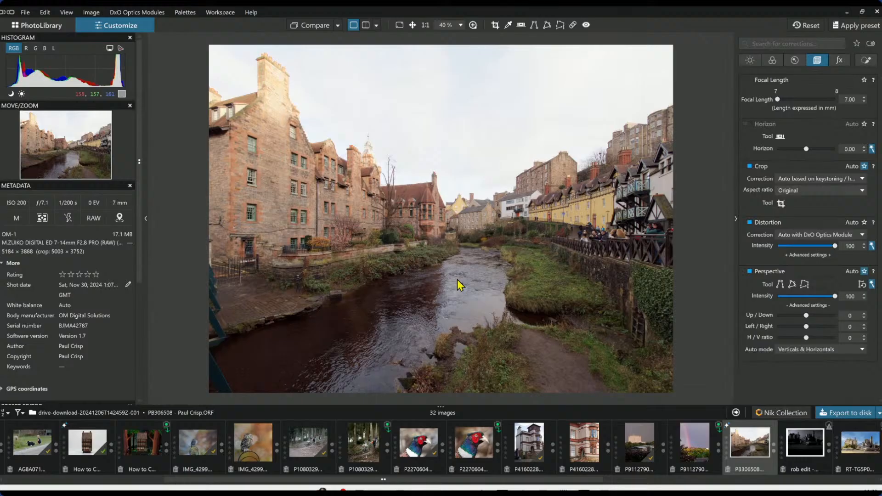
# Step: Crop the river photo to a 16 × 7 ratio at about 4961 × 2170 px, covering the buildings and upper river
pyautogui.click(781, 204)
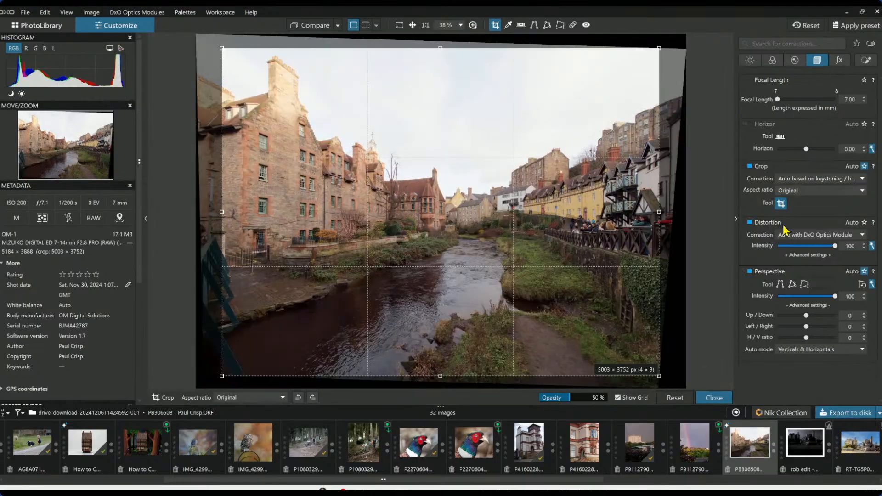
pyautogui.click(811, 192)
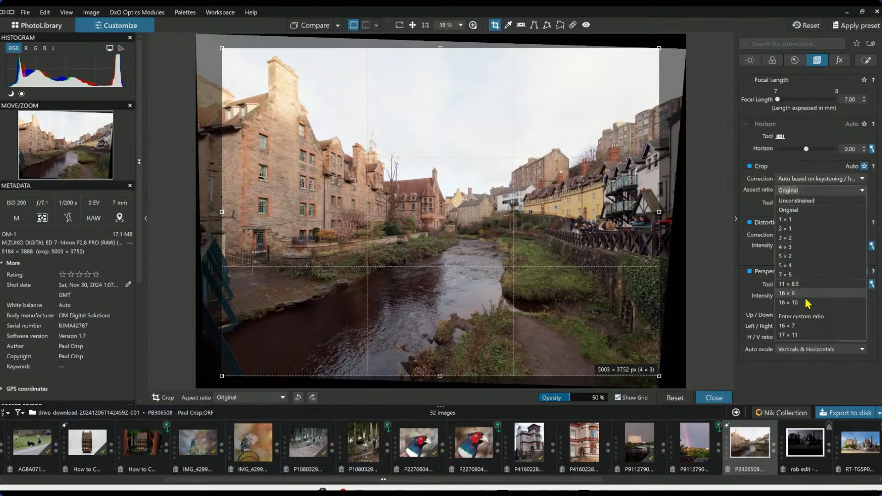
pyautogui.click(804, 326)
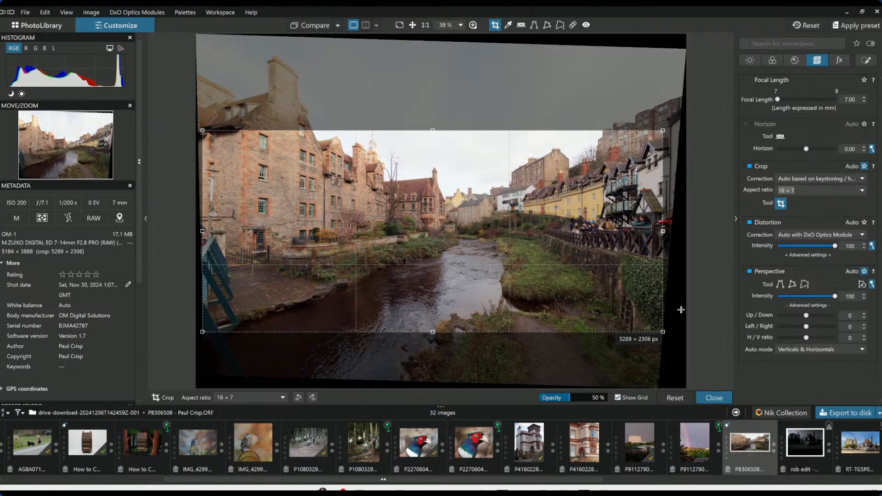
pyautogui.moveTo(587, 276); pyautogui.dragTo(595, 212)
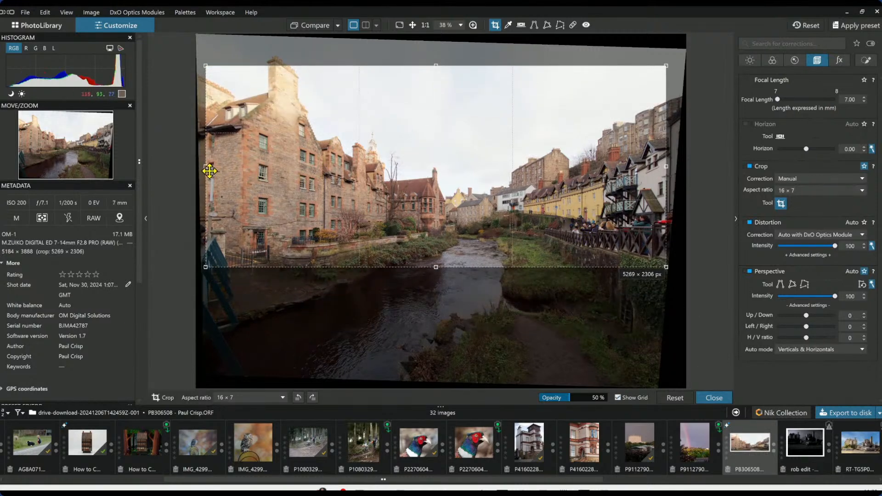
pyautogui.moveTo(206, 167); pyautogui.dragTo(257, 176)
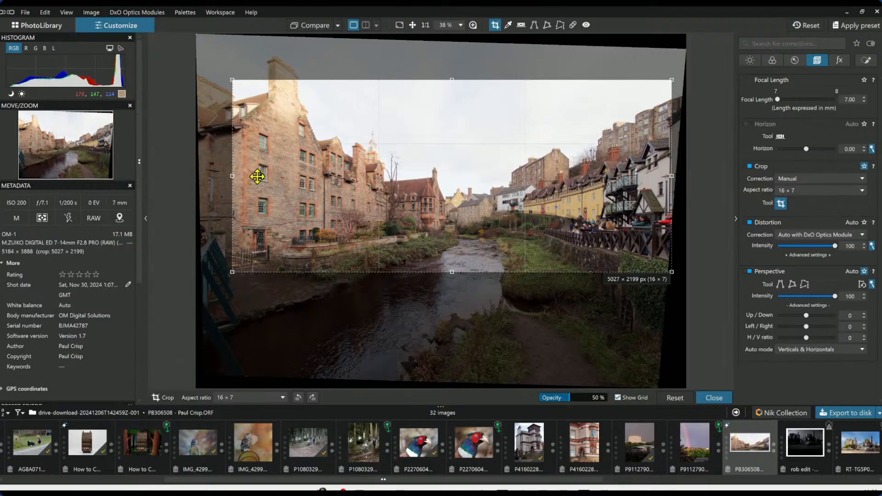
pyautogui.moveTo(257, 177); pyautogui.dragTo(258, 171)
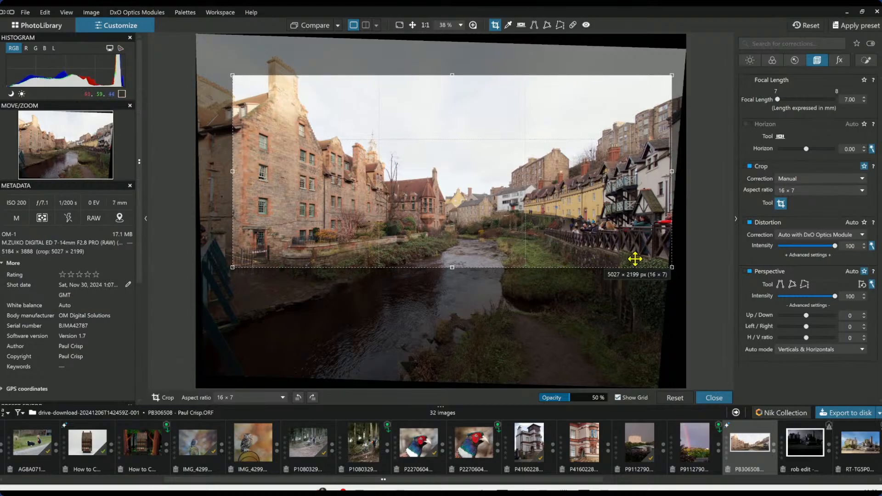
pyautogui.moveTo(670, 266); pyautogui.dragTo(664, 262)
pyautogui.doubleClick(657, 241)
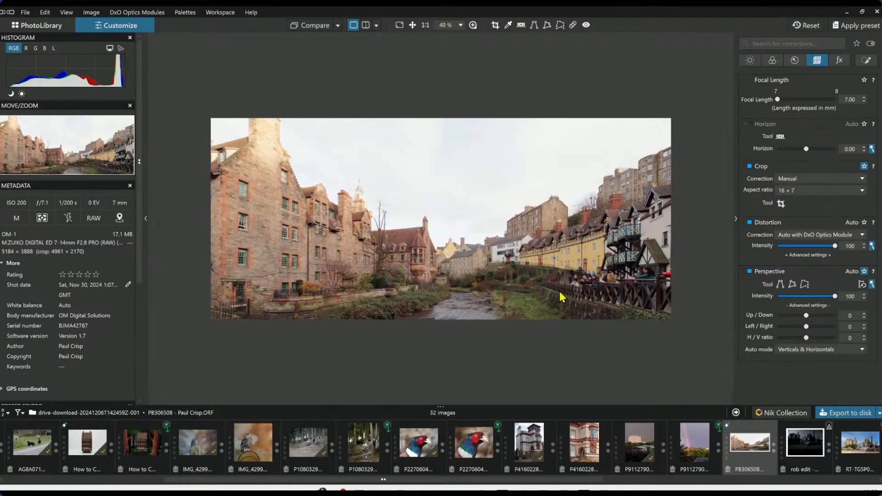
# Step: Shift the 16 × 7 crop frame downward to include less sky and more of the river and banks
pyautogui.click(780, 203)
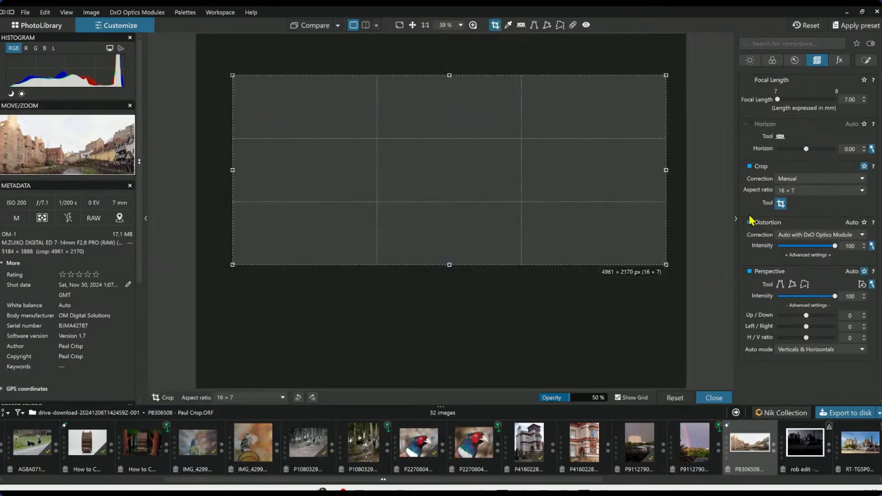
pyautogui.moveTo(532, 247); pyautogui.dragTo(495, 260)
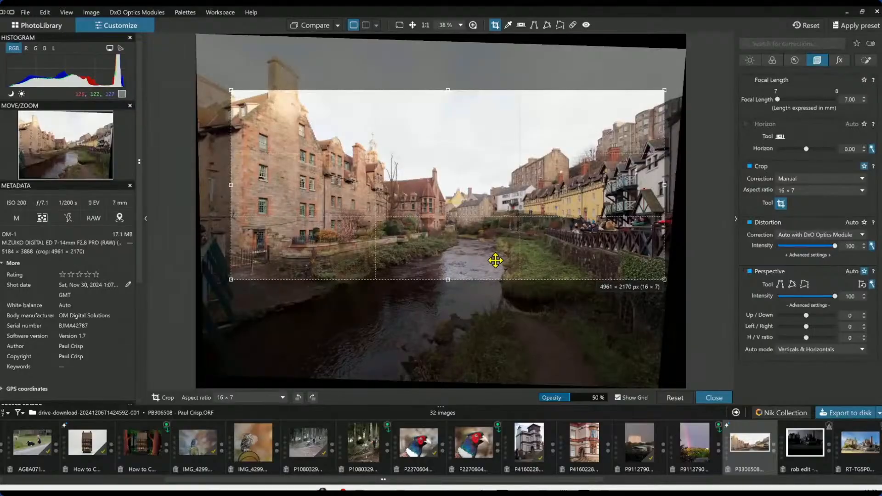
pyautogui.moveTo(496, 261); pyautogui.dragTo(496, 267)
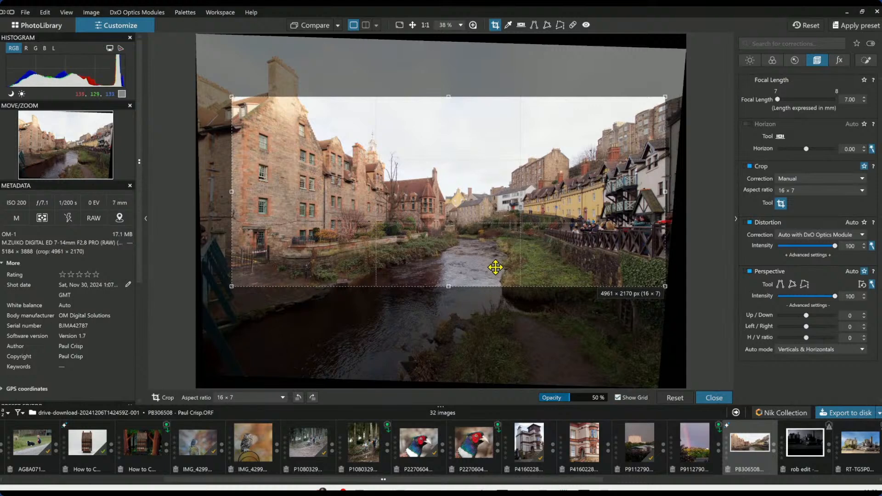
pyautogui.press('Return')
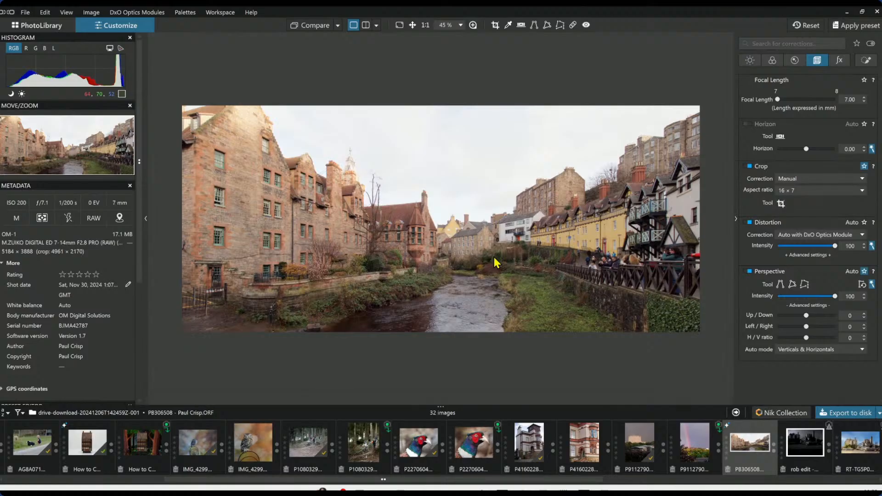
# Step: Sample the green window frames on the stone building with the HSL color picker
pyautogui.click(867, 61)
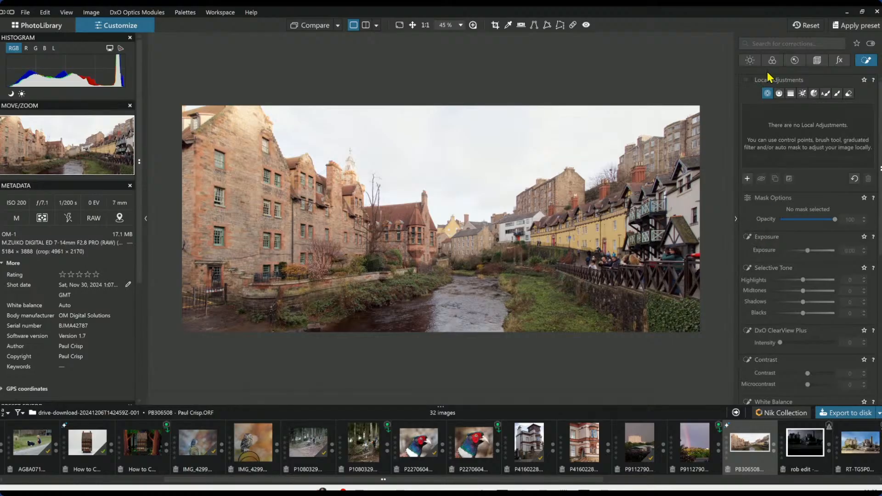
pyautogui.click(750, 62)
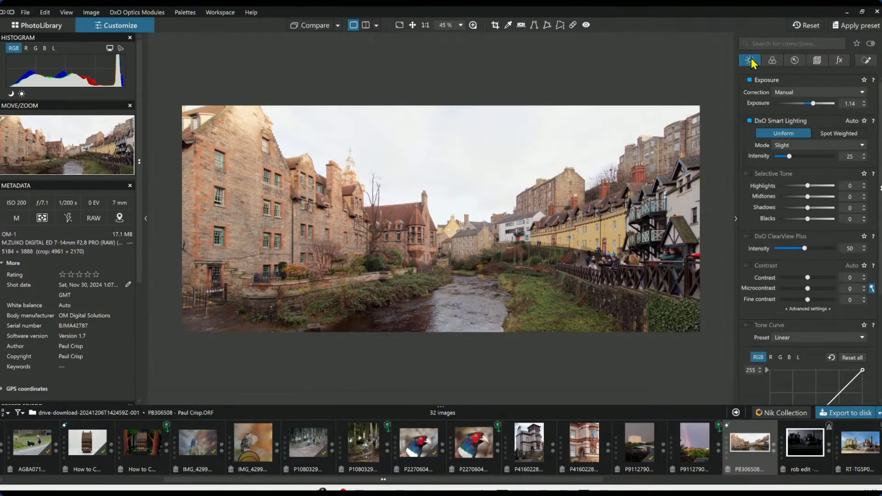
pyautogui.click(770, 63)
pyautogui.scroll(-5, 803, 278)
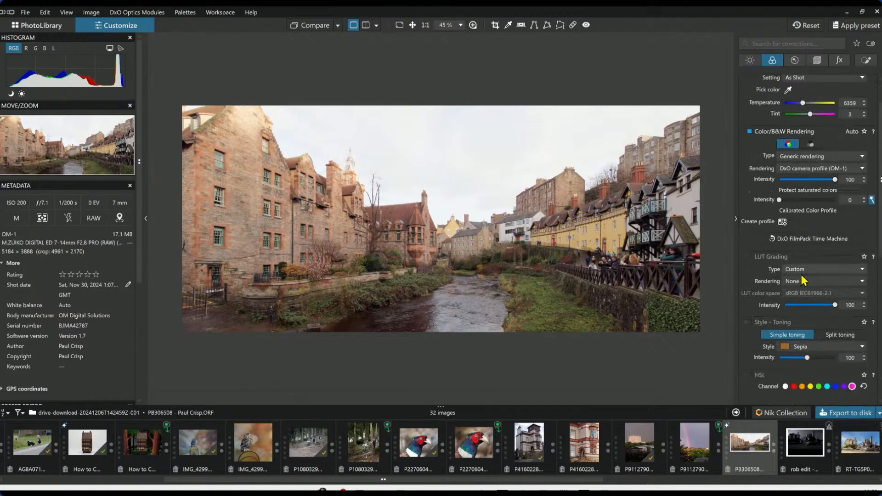
pyautogui.click(808, 257)
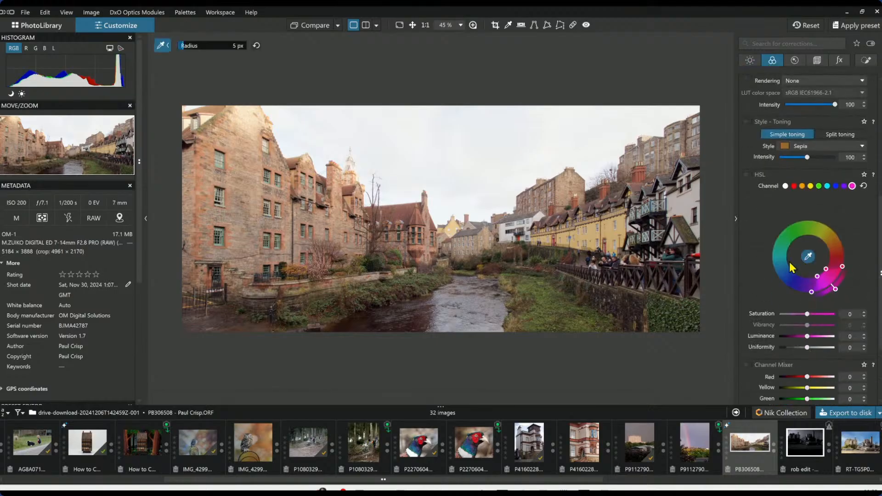
pyautogui.scroll(3, 201, 199)
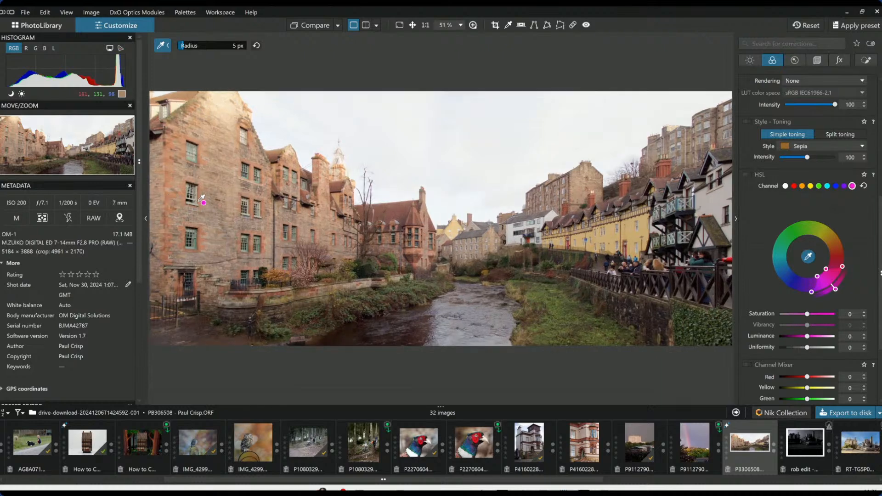
pyautogui.scroll(4, 200, 199)
pyautogui.click(205, 199)
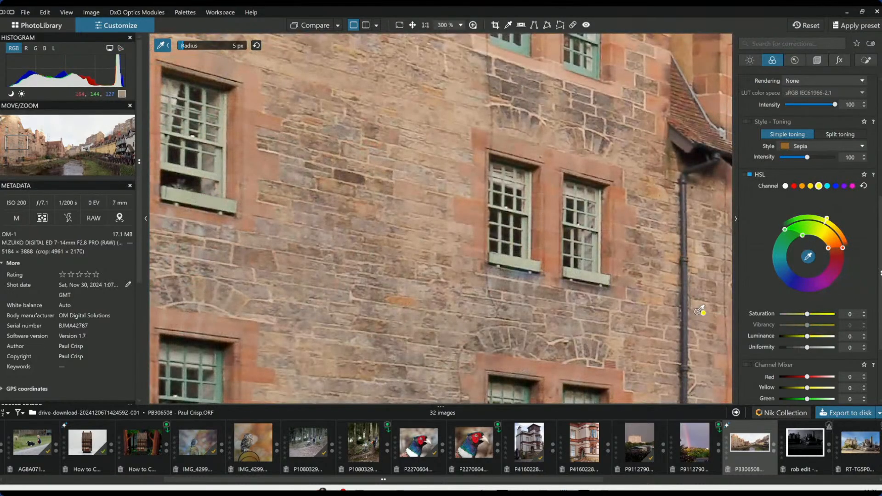
pyautogui.click(194, 196)
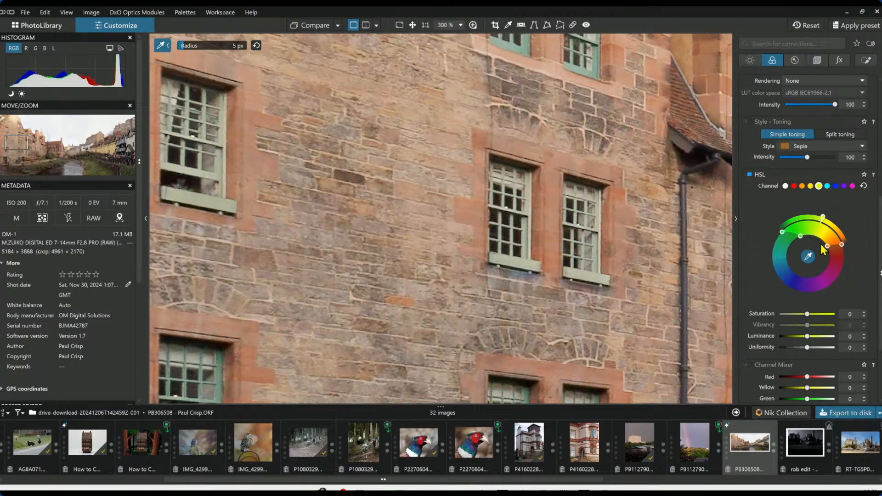
# Step: Narrow the green HSL range on its orange side, then set its saturation to 60 and luminance to 61
pyautogui.moveTo(828, 247); pyautogui.dragTo(823, 241)
pyautogui.scroll(-1, 796, 344)
pyautogui.moveTo(807, 292); pyautogui.dragTo(825, 314)
pyautogui.moveTo(822, 217); pyautogui.dragTo(823, 220)
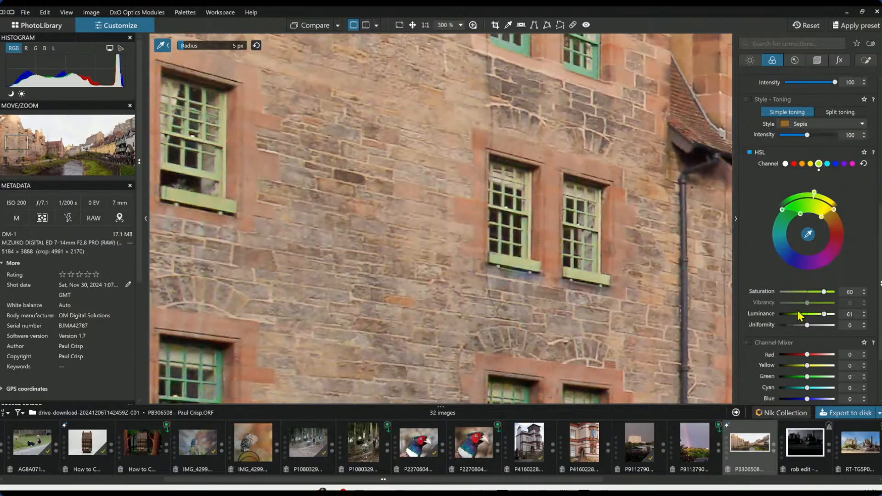
pyautogui.scroll(-4, 528, 302)
pyautogui.scroll(-1, 528, 302)
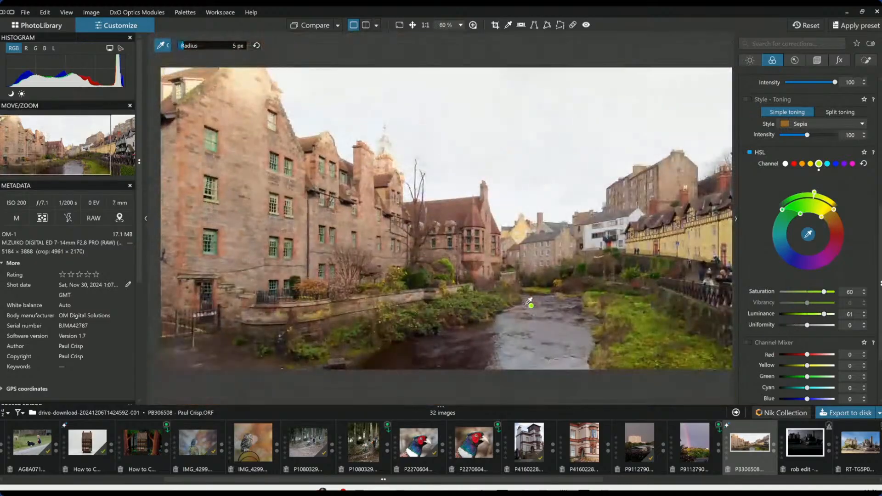
# Step: Reduce the green range's luminance to 26 and saturation to 42, fine-tuning the range's orange-side boundary
pyautogui.click(815, 314)
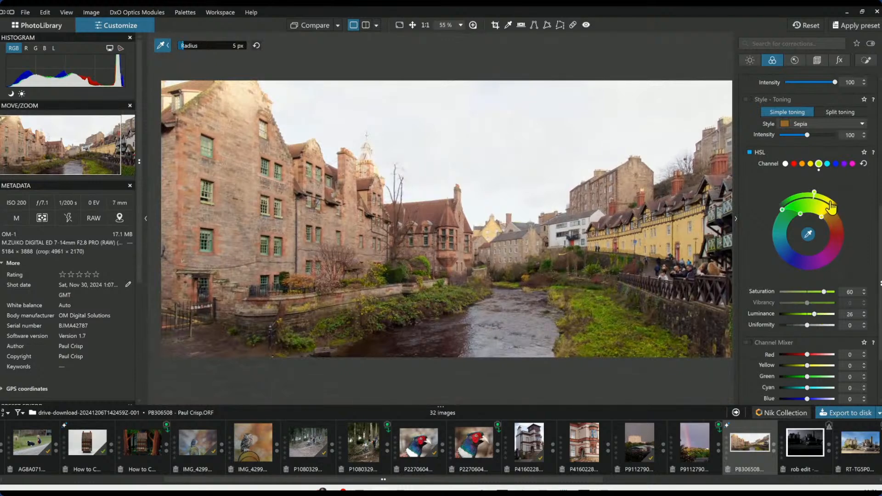
pyautogui.moveTo(822, 217); pyautogui.dragTo(823, 218)
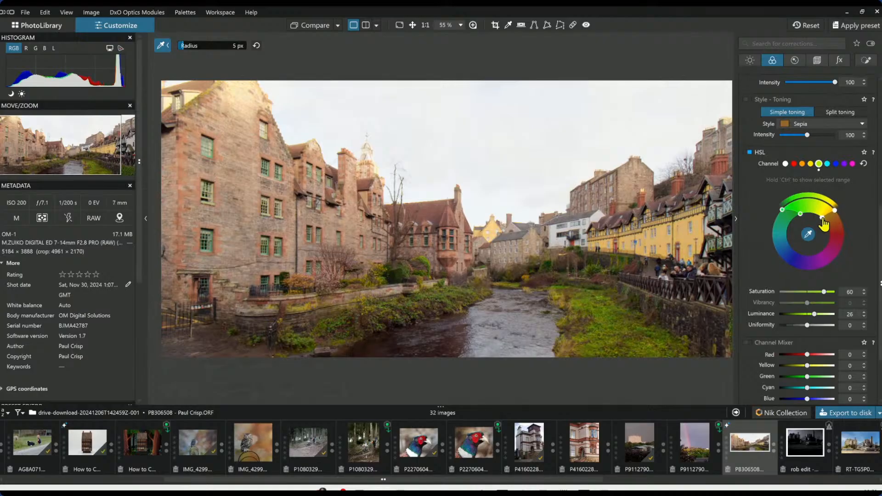
pyautogui.moveTo(825, 293)
pyautogui.mouseDown()
pyautogui.moveTo(850, 302)
pyautogui.moveTo(819, 297)
pyautogui.mouseUp()
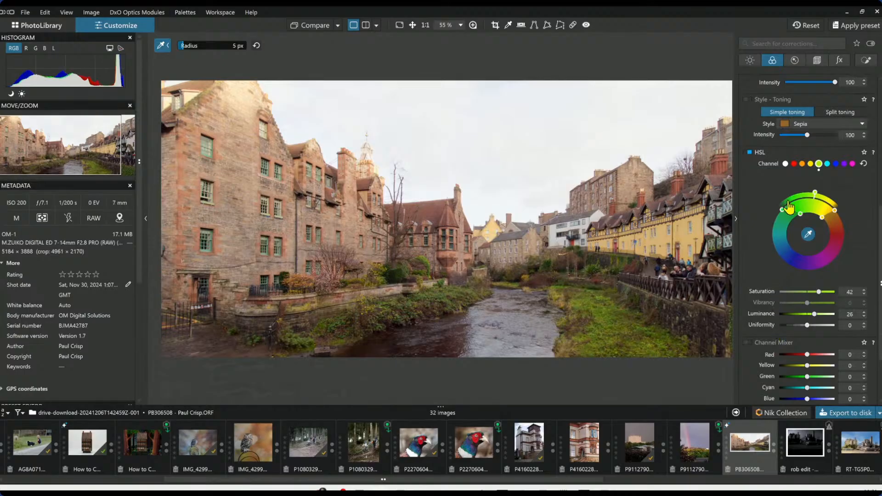
# Step: Sample the stone building's orange wall as a second HSL color range
pyautogui.click(808, 234)
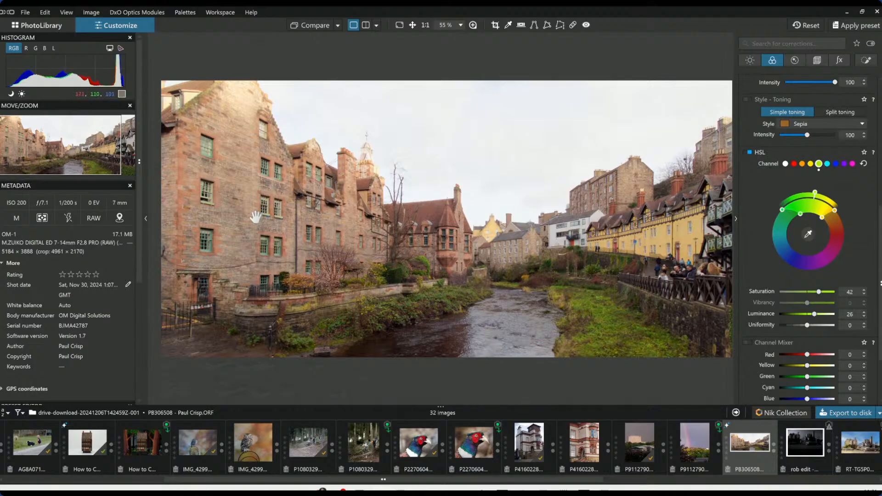
pyautogui.click(808, 235)
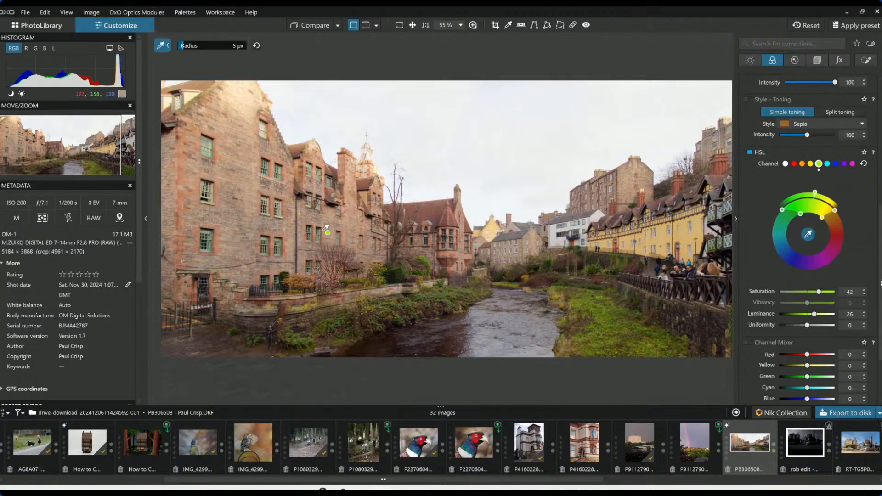
pyautogui.click(281, 234)
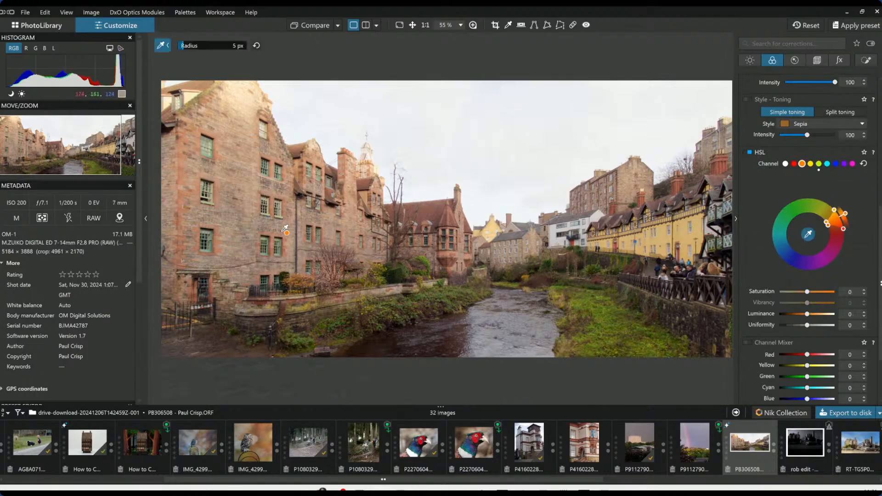
pyautogui.click(280, 232)
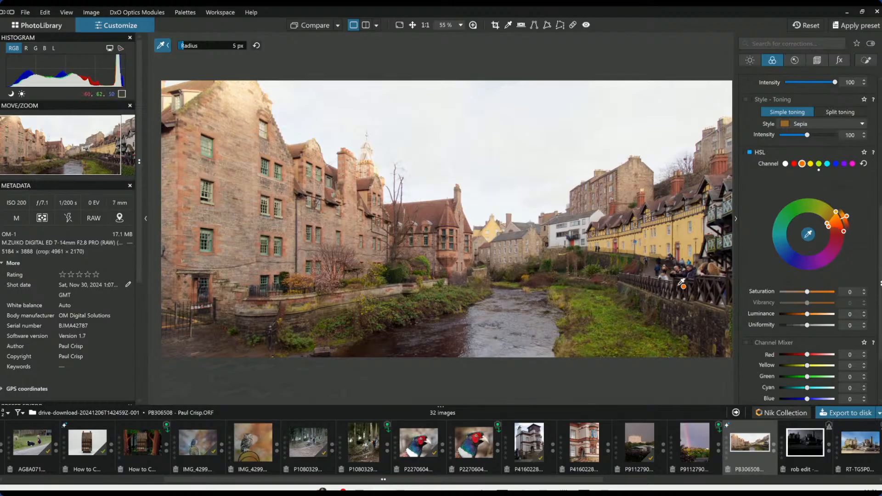
# Step: Set the orange range's luminance to -69 and saturation to -5, and widen the range slightly on the color wheel
pyautogui.moveTo(808, 293); pyautogui.dragTo(787, 314)
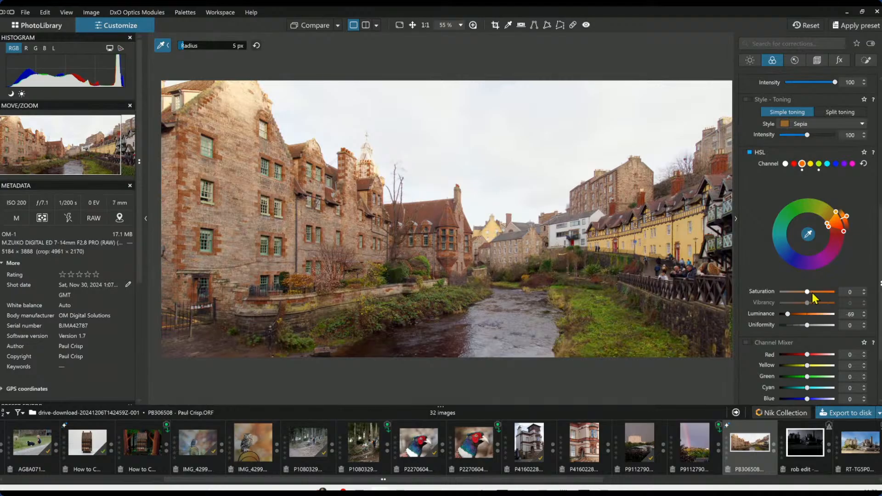
pyautogui.moveTo(811, 293); pyautogui.dragTo(808, 291)
pyautogui.moveTo(828, 229)
pyautogui.mouseDown()
pyautogui.moveTo(829, 238)
pyautogui.moveTo(828, 231)
pyautogui.mouseUp()
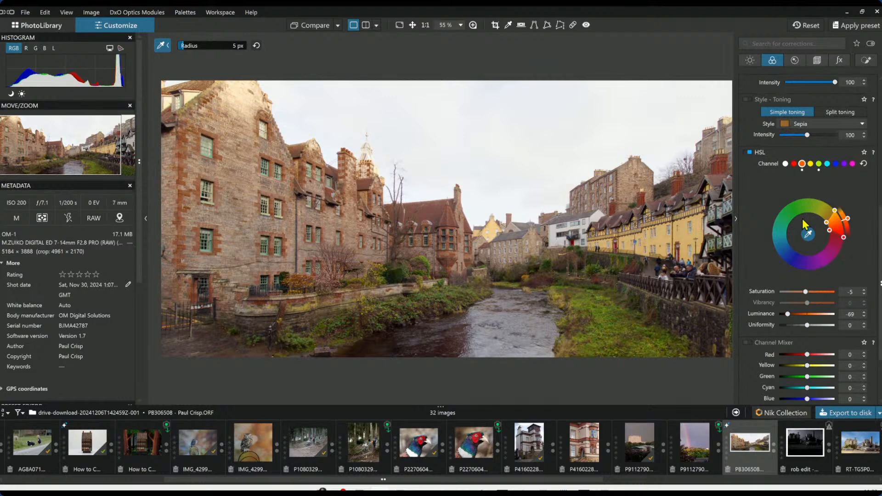
# Step: Try to sample the yellow riverside houses with the HSL picker, then undo the sampling and leave the picker
pyautogui.click(811, 165)
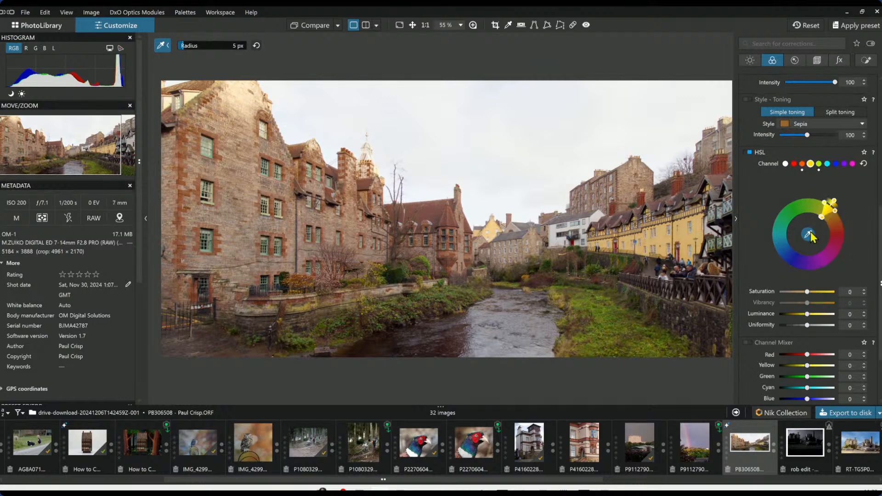
pyautogui.click(809, 234)
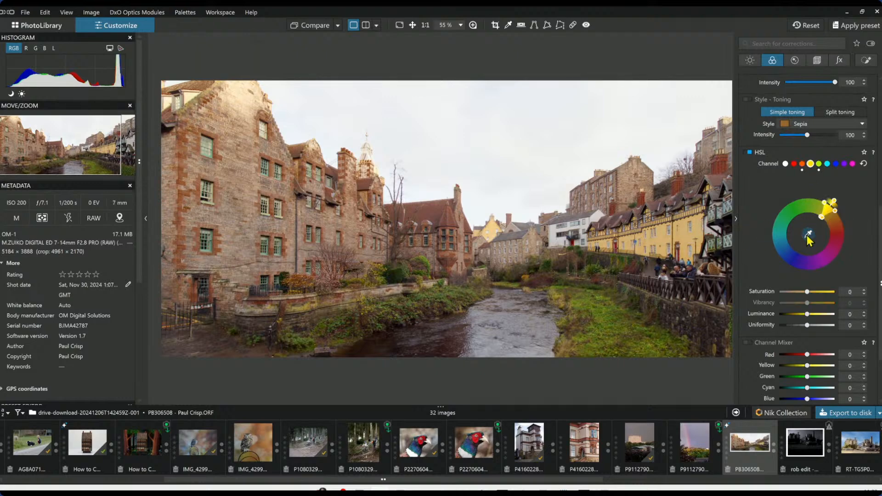
pyautogui.click(808, 234)
pyautogui.click(684, 232)
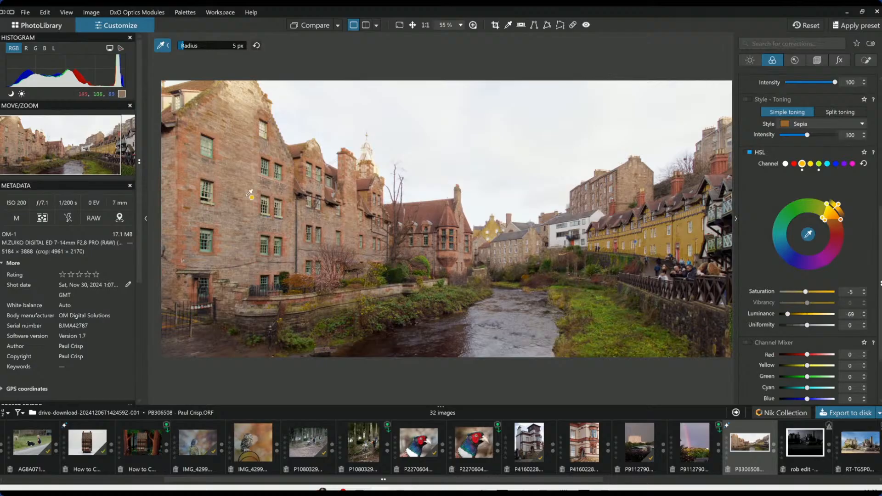
pyautogui.click(270, 234)
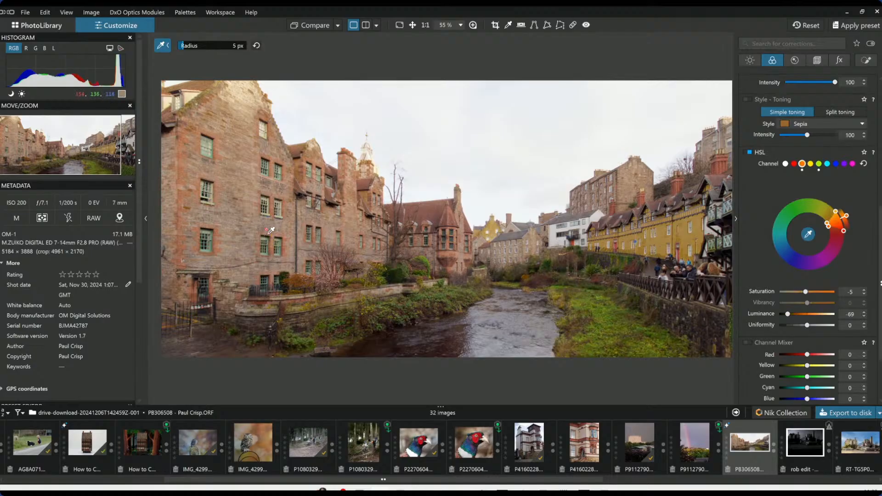
pyautogui.scroll(5, 813, 173)
pyautogui.scroll(-5, 809, 216)
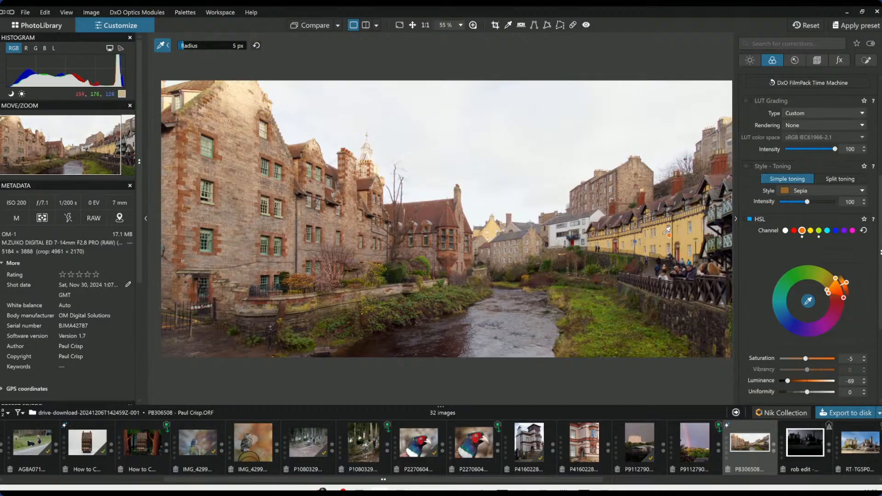
pyautogui.click(689, 230)
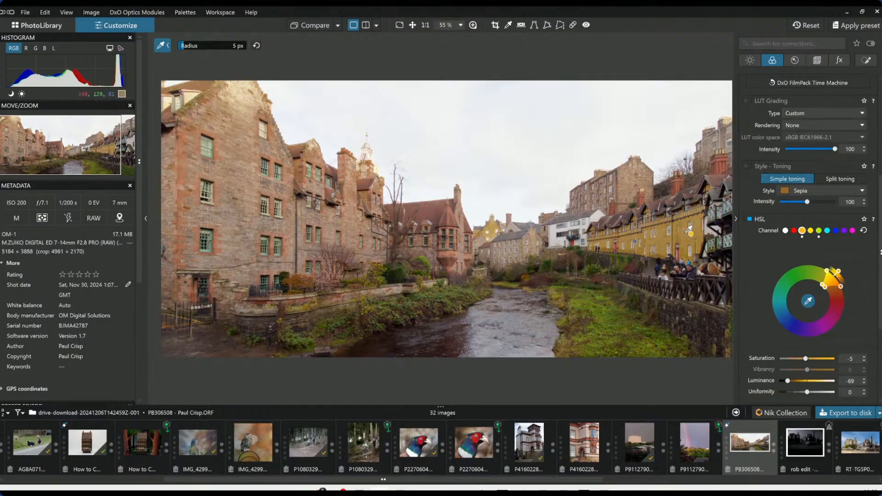
pyautogui.hotkey('ctrl', 'z')
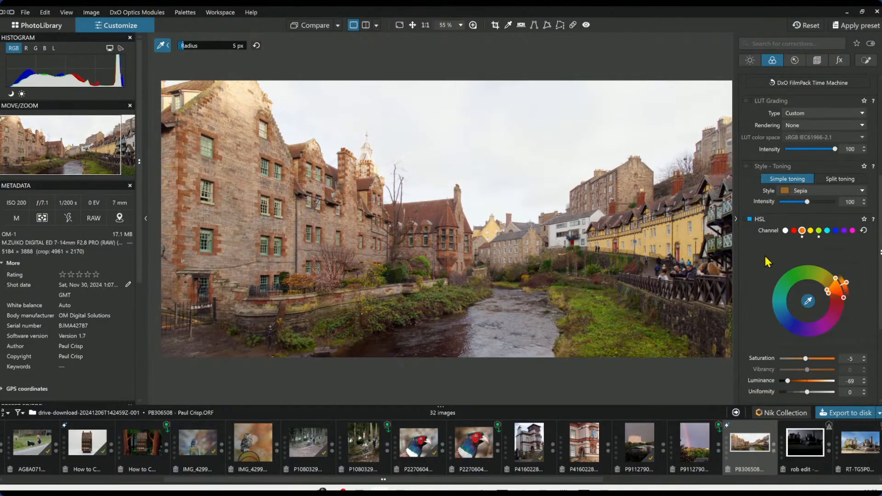
pyautogui.click(809, 299)
# Step: Create a control point local adjustment with three points spread along the row of yellow houses
pyautogui.click(866, 60)
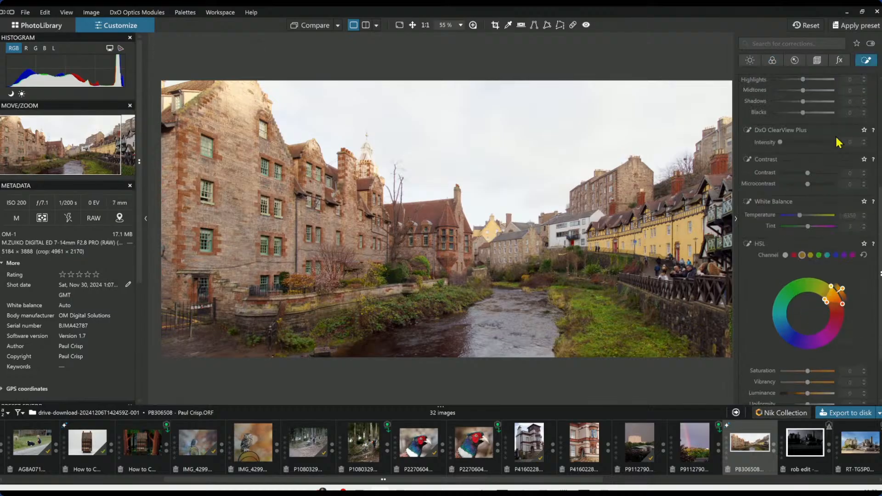
pyautogui.scroll(5, 828, 211)
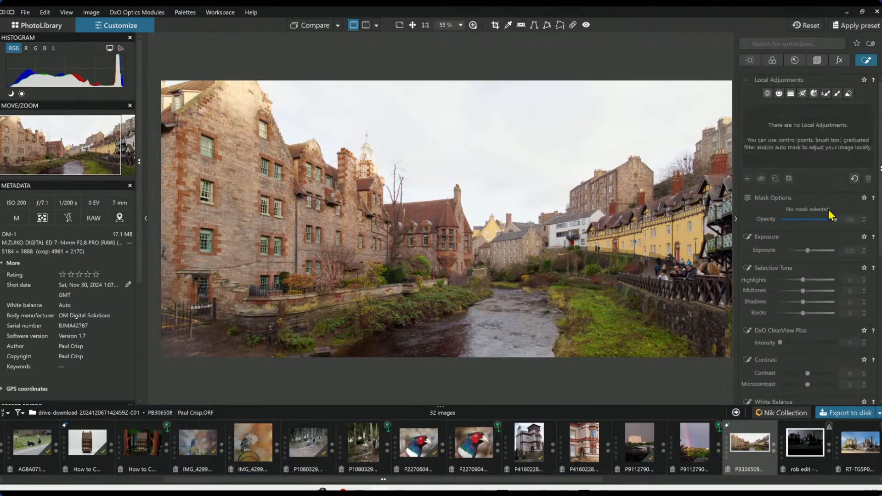
pyautogui.click(767, 94)
pyautogui.click(685, 236)
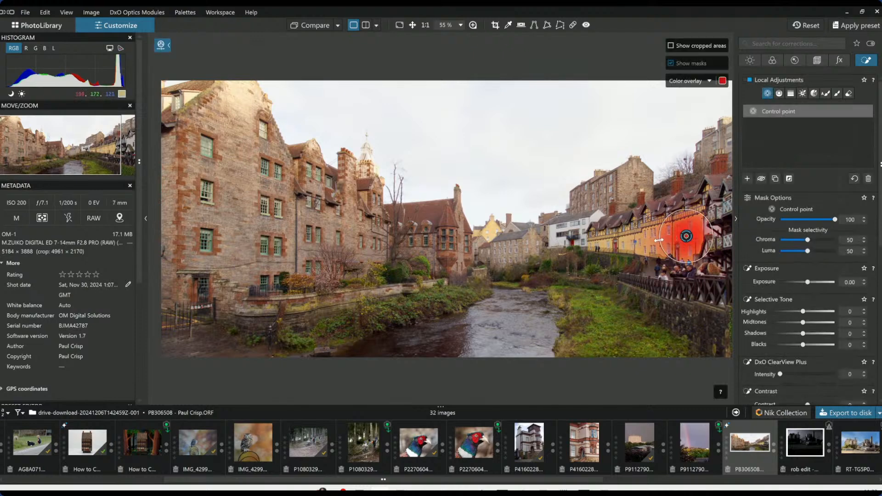
pyautogui.moveTo(656, 240); pyautogui.dragTo(627, 240)
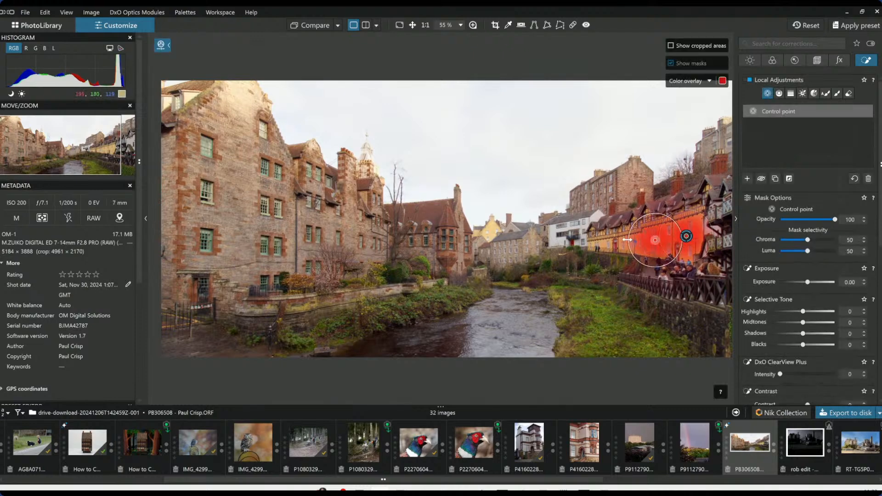
pyautogui.click(605, 240)
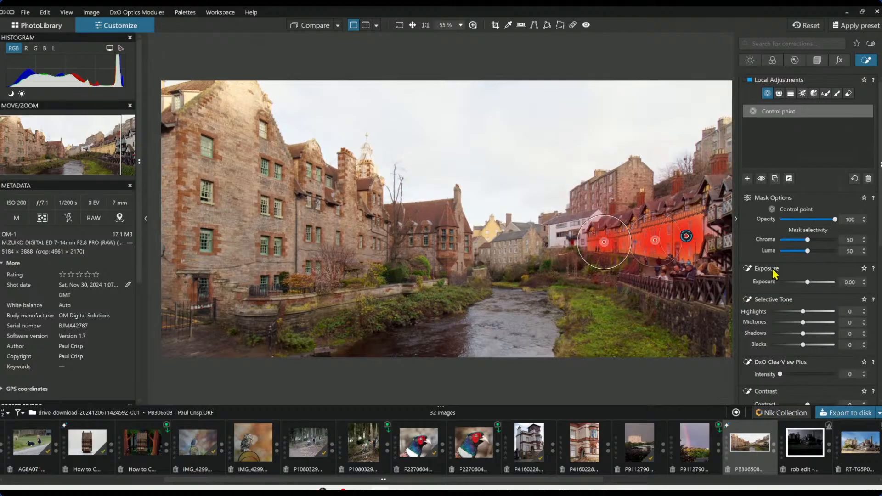
# Step: Set the yellow houses mask's chroma selectivity to 58 and its exposure to 0.42
pyautogui.moveTo(809, 240); pyautogui.dragTo(812, 245)
pyautogui.moveTo(809, 285); pyautogui.dragTo(812, 283)
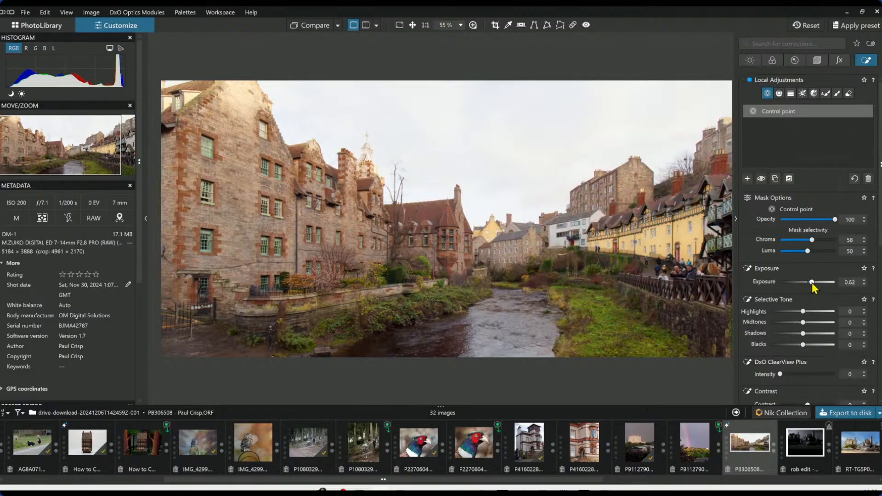
pyautogui.scroll(-5, 799, 298)
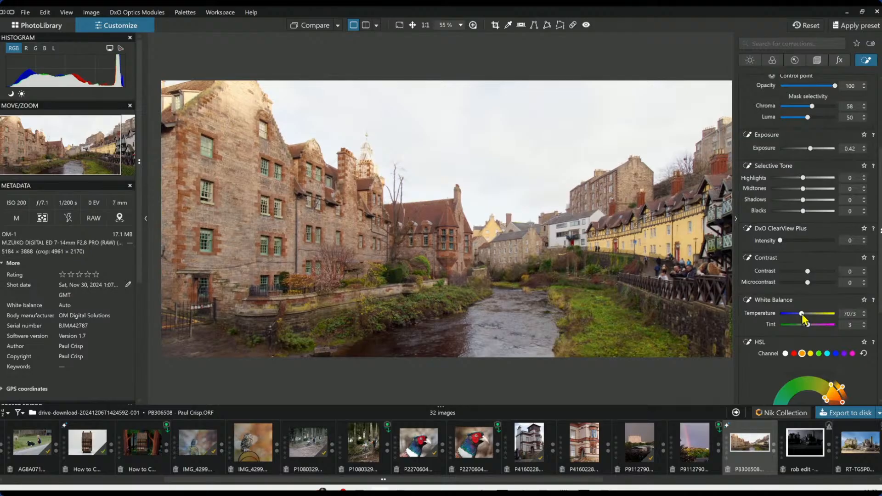
# Step: Set the yellow channel's HSL saturation to 16 and the exposure to 0.19 in the yellow houses mask
pyautogui.scroll(-6, 796, 324)
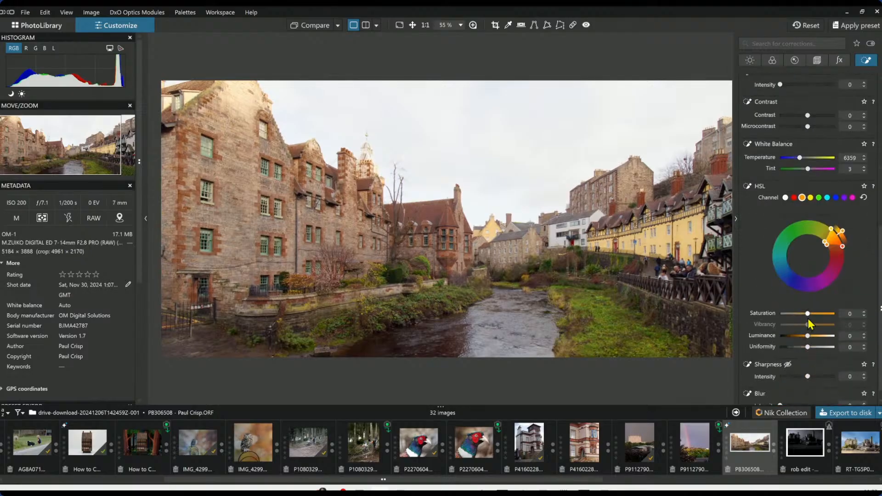
pyautogui.click(810, 197)
pyautogui.moveTo(809, 313); pyautogui.dragTo(811, 311)
pyautogui.scroll(5, 796, 212)
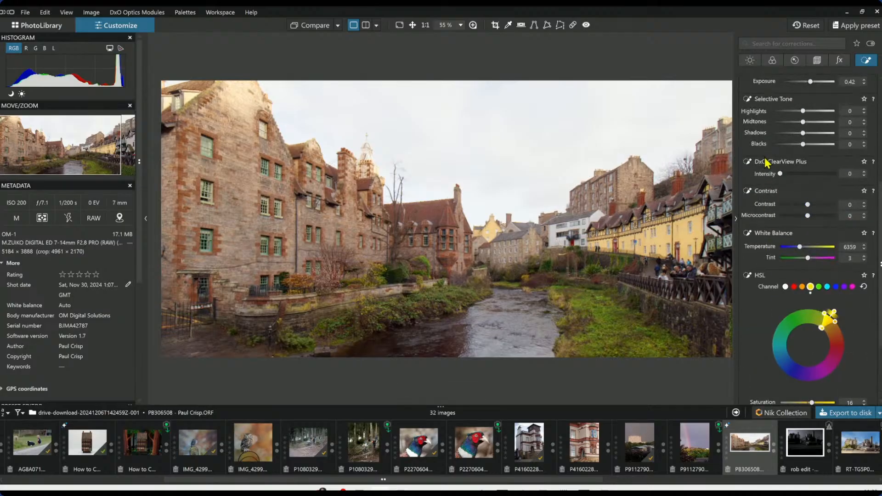
pyautogui.moveTo(810, 193); pyautogui.dragTo(808, 193)
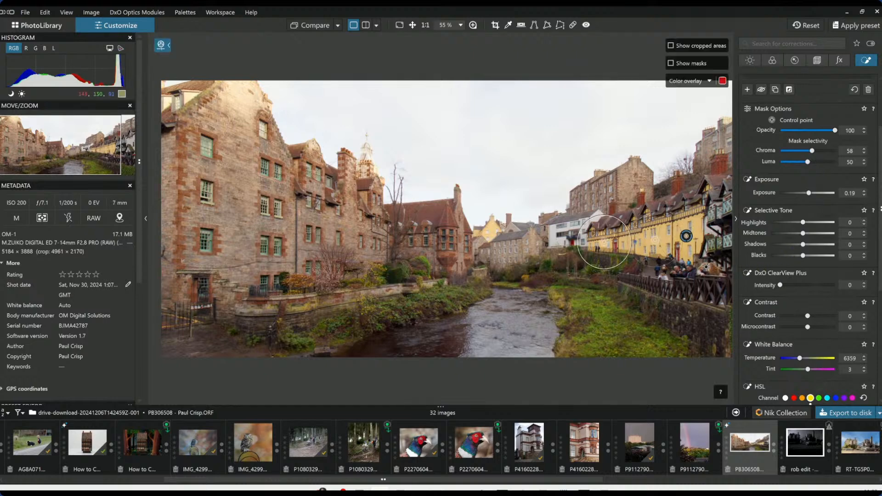
# Step: Try to exclude the people by the railing from the yellow houses mask with a negative control point, then delete that point
pyautogui.keyDown('alt'); pyautogui.click(689, 271); pyautogui.keyUp('alt')
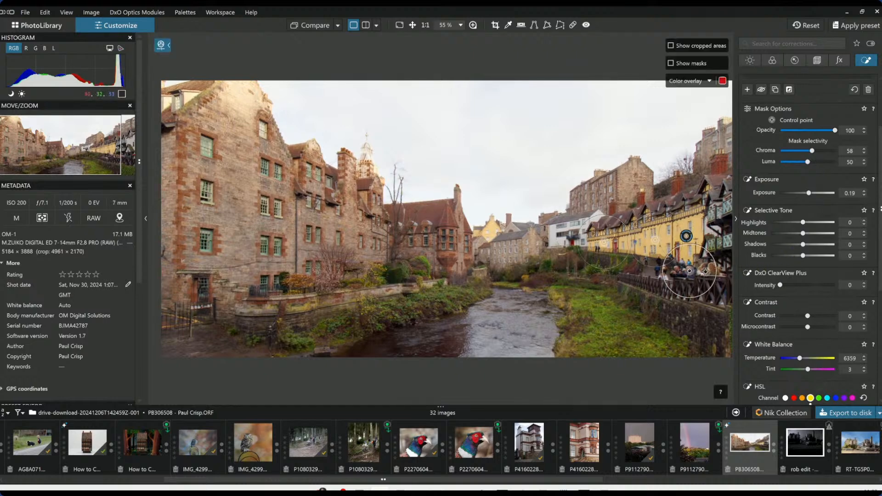
pyautogui.press('Delete')
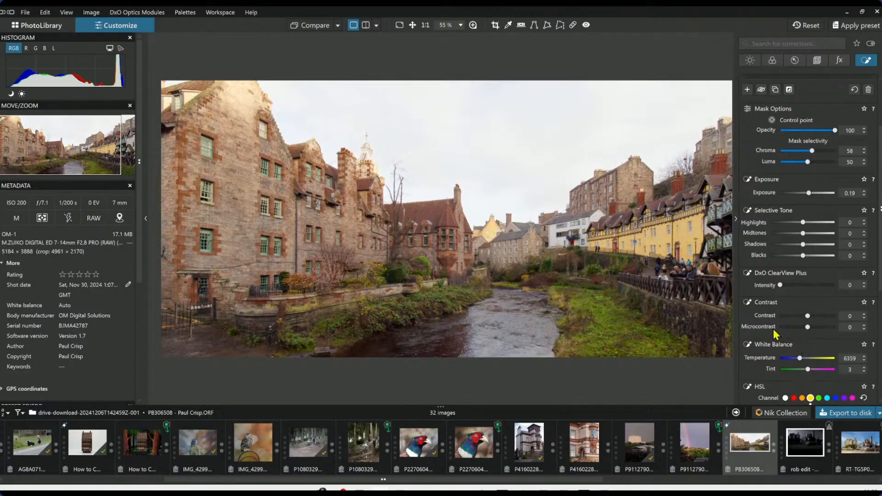
# Step: Paint a new brush mask at 30% opacity over the people by the railing, try exposure 1.00 and reset it to 0
pyautogui.scroll(2, 810, 151)
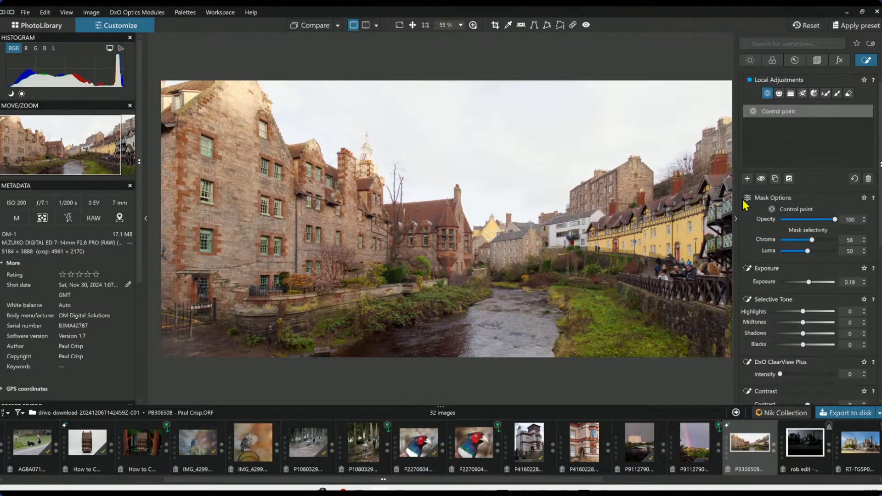
pyautogui.click(747, 178)
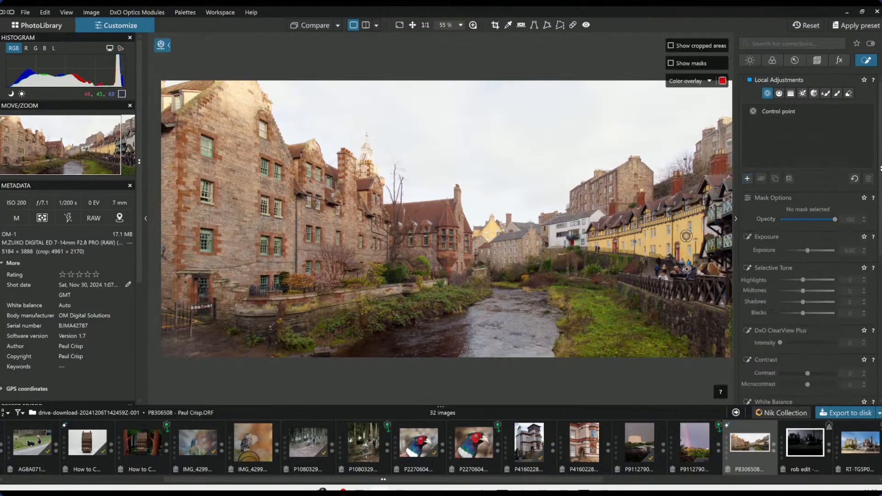
pyautogui.click(838, 94)
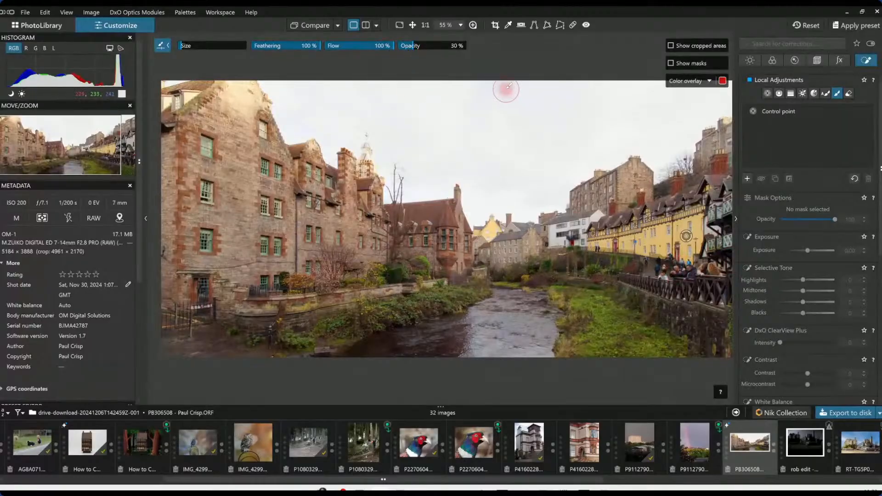
pyautogui.moveTo(673, 261)
pyautogui.mouseDown()
pyautogui.moveTo(731, 271)
pyautogui.moveTo(694, 262)
pyautogui.mouseUp()
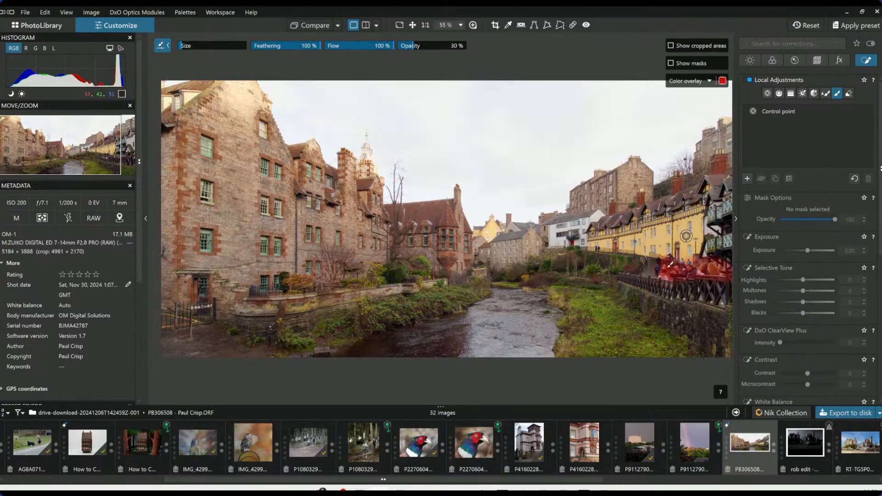
pyautogui.moveTo(808, 253); pyautogui.dragTo(814, 251)
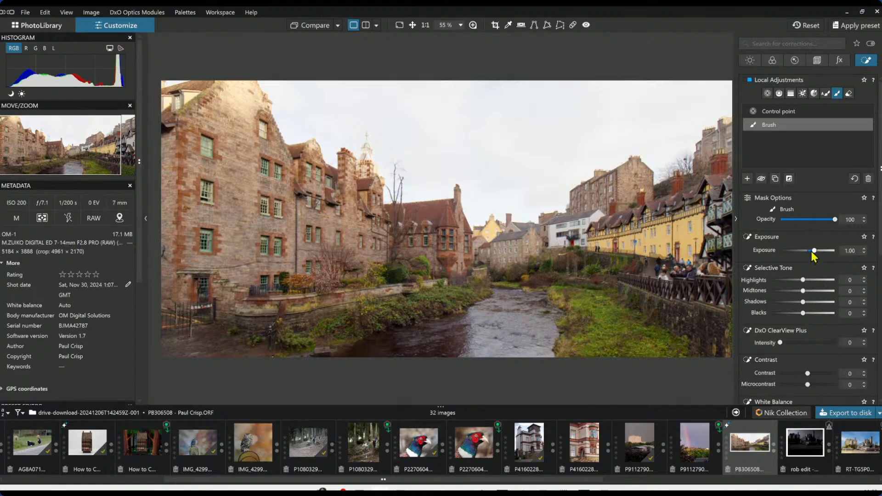
pyautogui.moveTo(814, 252); pyautogui.dragTo(805, 249)
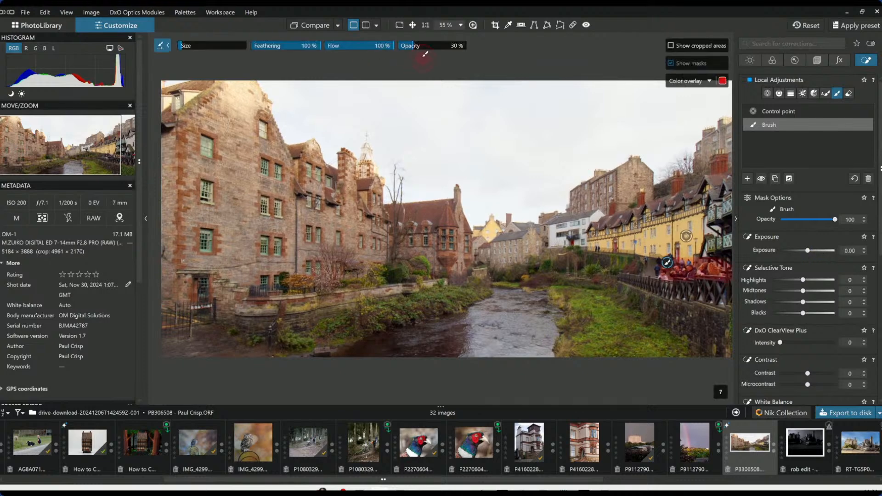
# Step: Set the brush opacity to 100%, try exposure 1.70 on the existing brush mask, and delete that mask
pyautogui.moveTo(409, 45); pyautogui.dragTo(517, 62)
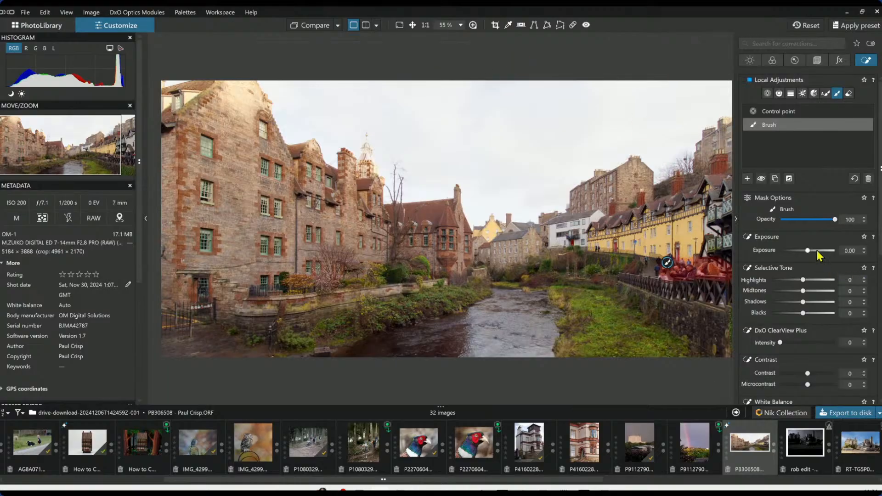
pyautogui.moveTo(809, 250); pyautogui.dragTo(819, 251)
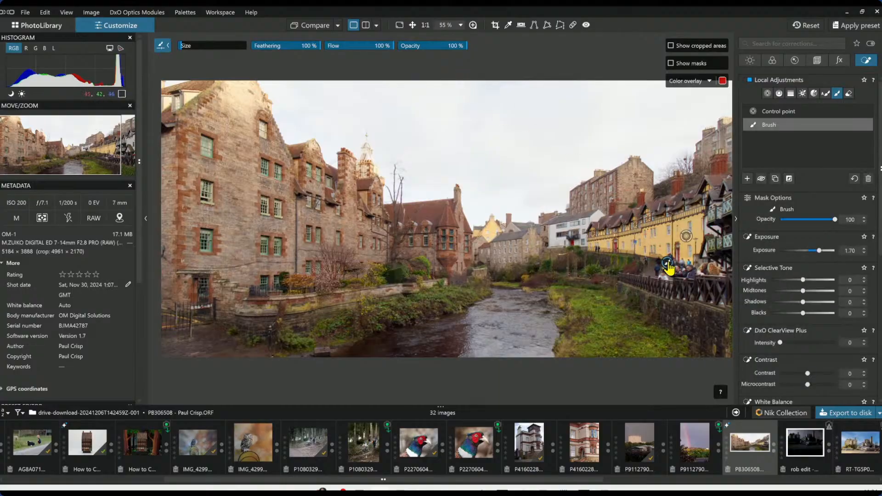
pyautogui.press('Delete')
# Step: Repaint the brush mask over the people by the railing, set its exposure to 0.69, and touch up the mask
pyautogui.moveTo(670, 265)
pyautogui.mouseDown()
pyautogui.moveTo(729, 267)
pyautogui.moveTo(709, 265)
pyautogui.mouseUp()
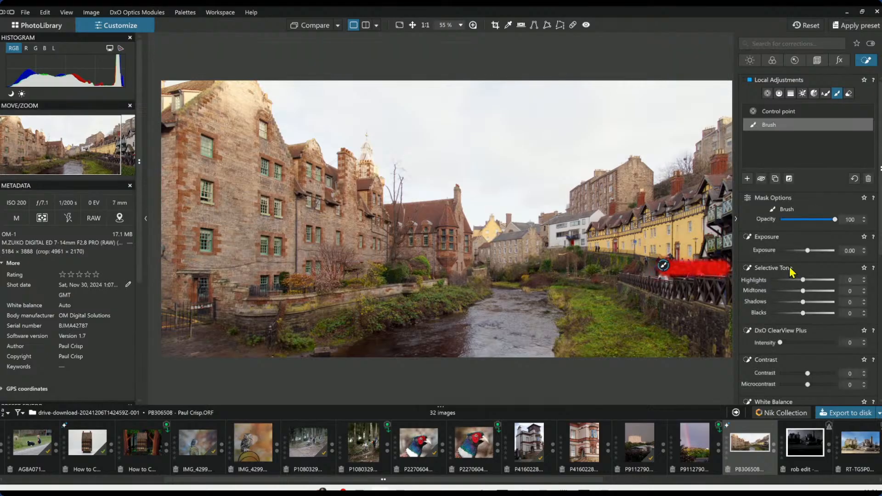
pyautogui.moveTo(806, 253); pyautogui.dragTo(811, 252)
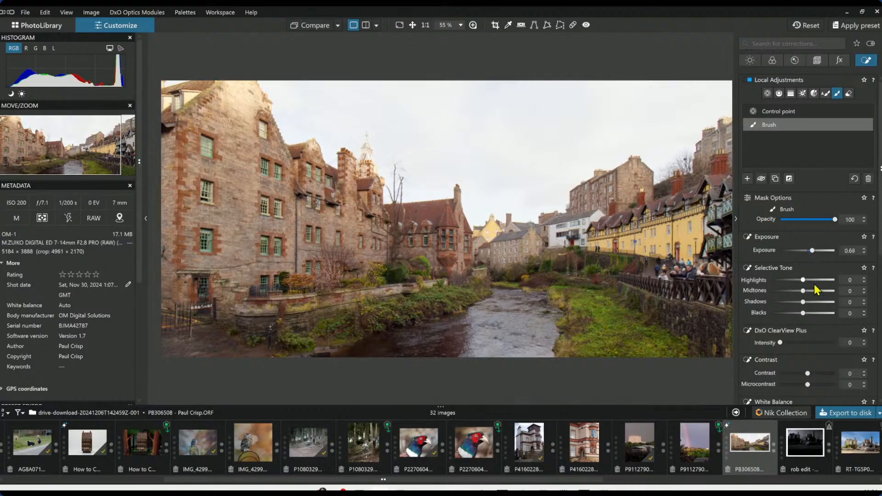
pyautogui.scroll(2, 718, 299)
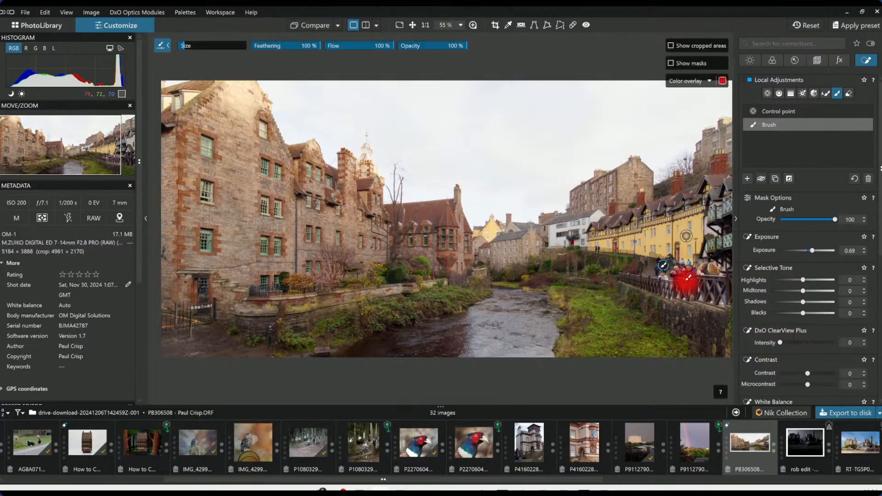
pyautogui.moveTo(675, 283)
pyautogui.mouseDown()
pyautogui.moveTo(632, 275)
pyautogui.moveTo(661, 265)
pyautogui.mouseUp()
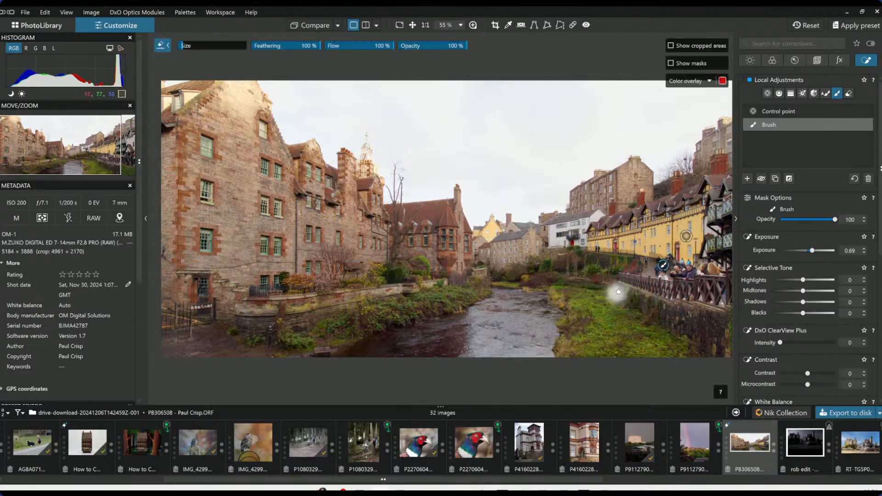
pyautogui.scroll(1, 610, 295)
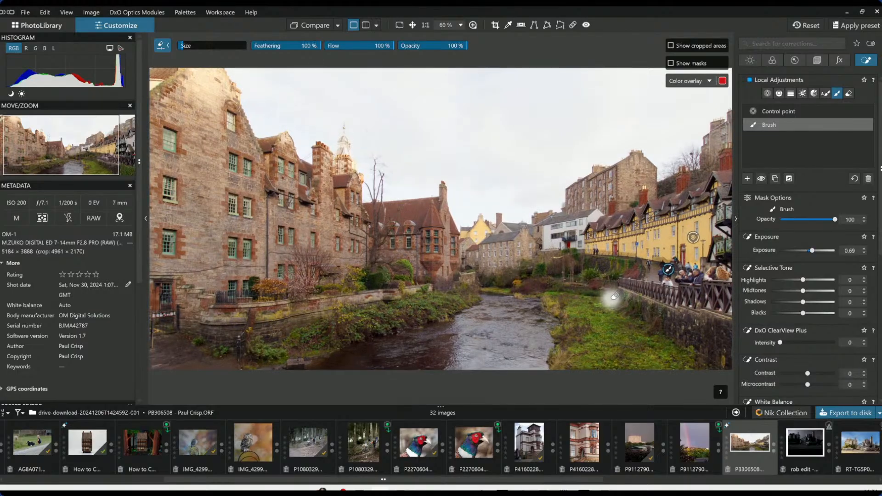
pyautogui.scroll(-1, 614, 297)
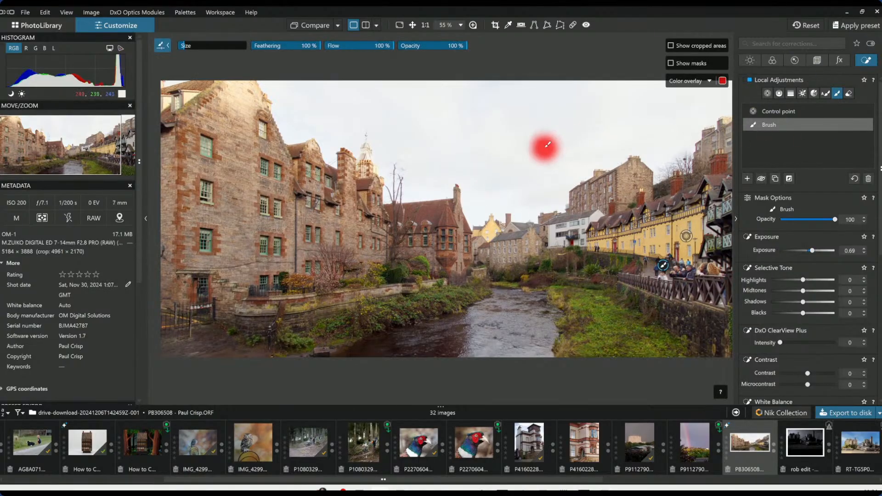
pyautogui.scroll(-3, 544, 148)
pyautogui.press('Escape')
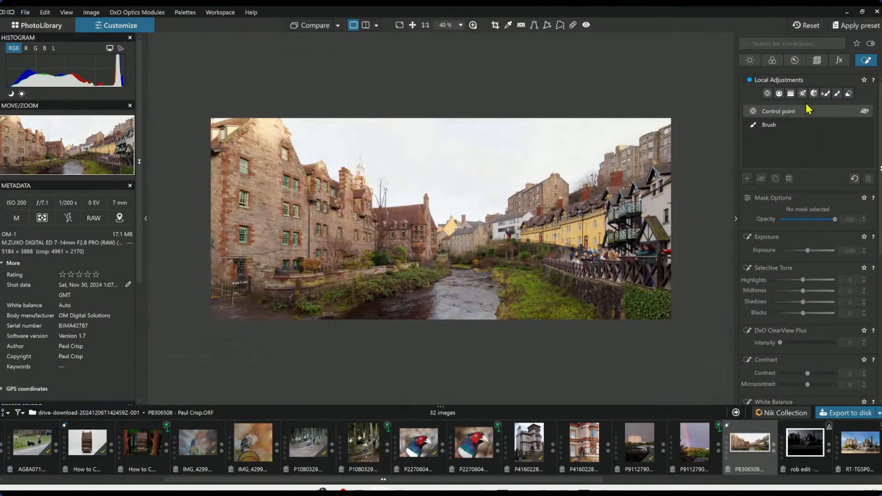
# Step: Add a control line across the sky fading down to the riverbank, with luma selectivity 55
pyautogui.click(779, 93)
pyautogui.moveTo(478, 175); pyautogui.dragTo(479, 265)
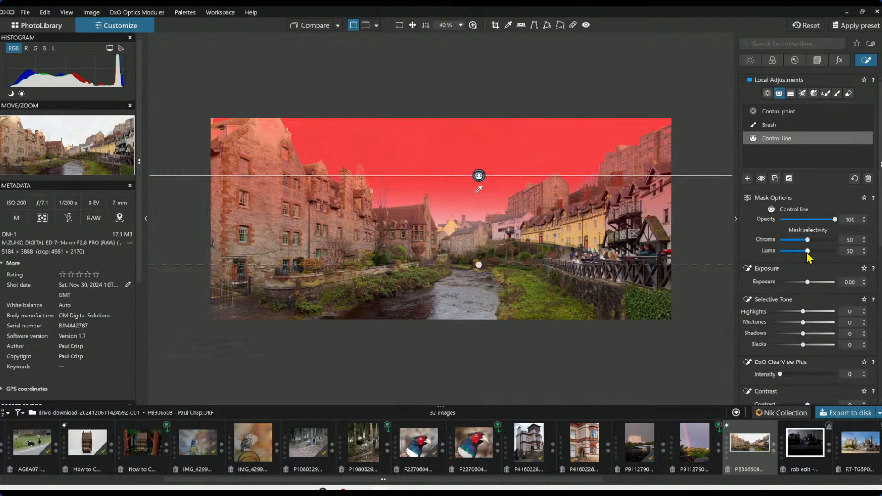
pyautogui.moveTo(808, 252); pyautogui.dragTo(810, 251)
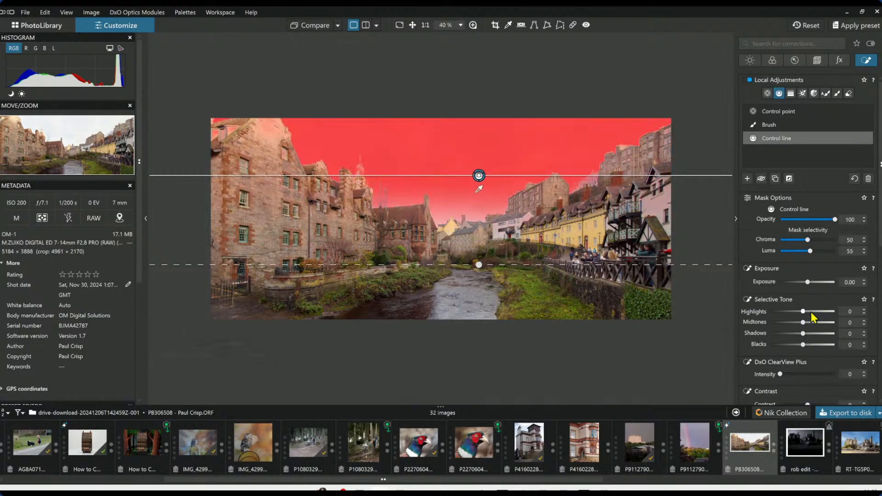
# Step: Set the sky mask's ClearView Plus intensity to 53, highlights to -40 and microcontrast to 44
pyautogui.moveTo(802, 374); pyautogui.dragTo(810, 376)
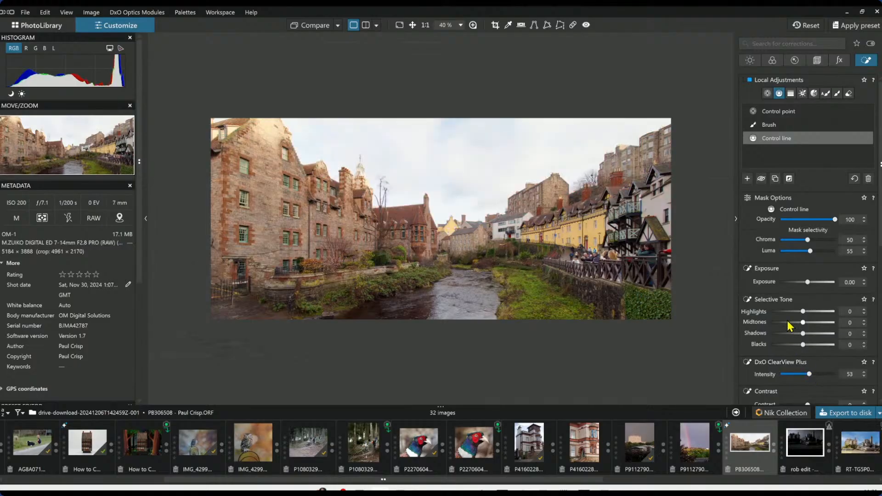
pyautogui.moveTo(787, 314); pyautogui.dragTo(790, 313)
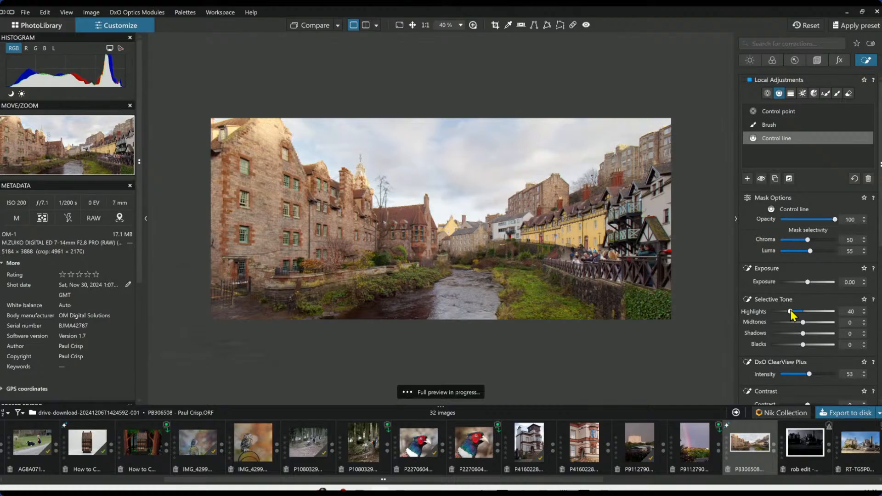
pyautogui.scroll(-2, 803, 368)
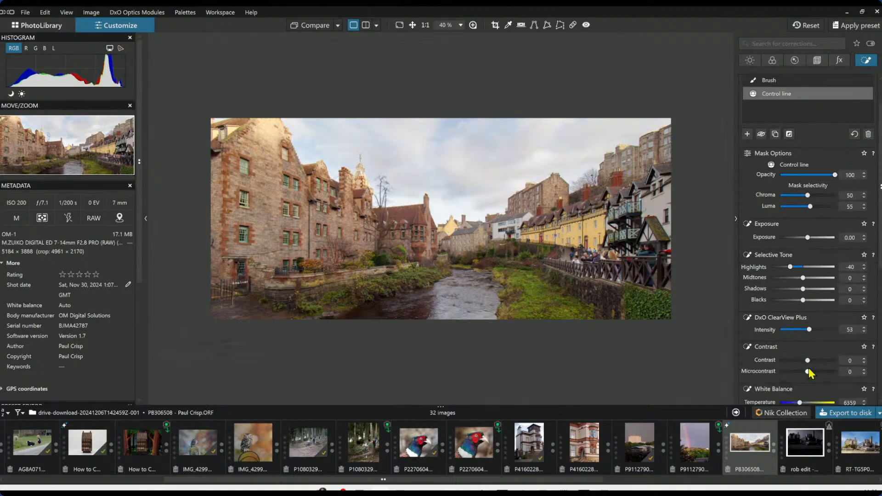
pyautogui.moveTo(814, 375); pyautogui.dragTo(819, 376)
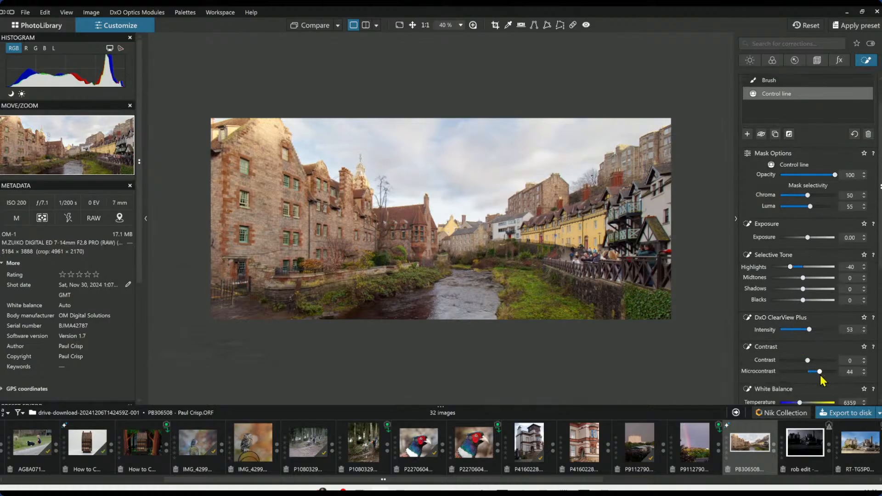
pyautogui.press('Escape')
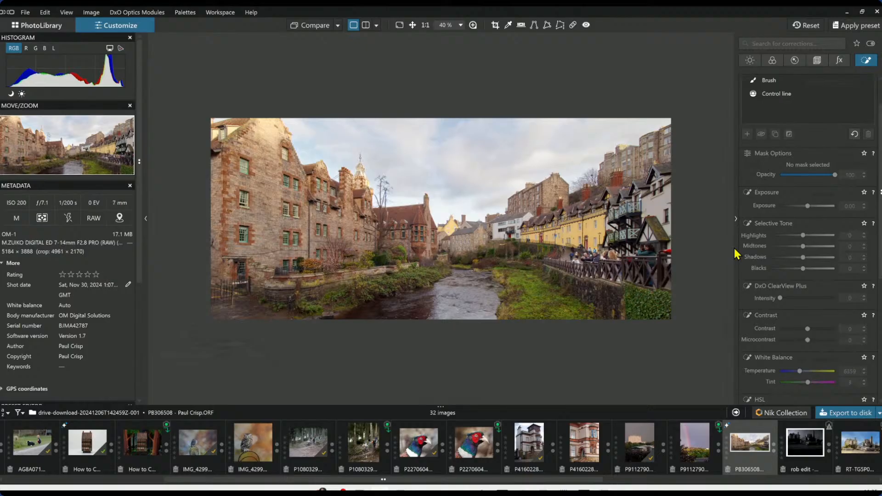
# Step: Set the global HSL vibrancy to -10 for all color channels
pyautogui.click(749, 61)
pyautogui.click(772, 60)
pyautogui.scroll(-3, 801, 296)
pyautogui.scroll(-1, 800, 297)
pyautogui.click(785, 163)
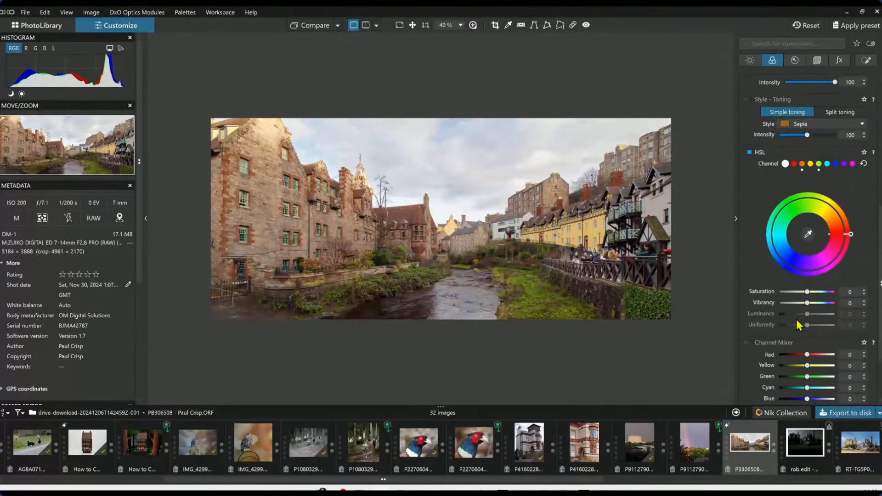
pyautogui.scroll(-2, 810, 307)
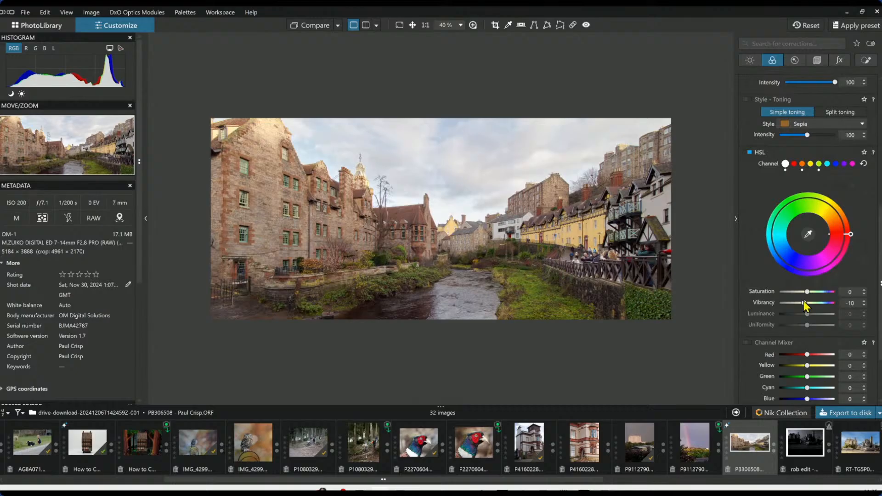
pyautogui.scroll(4, 805, 305)
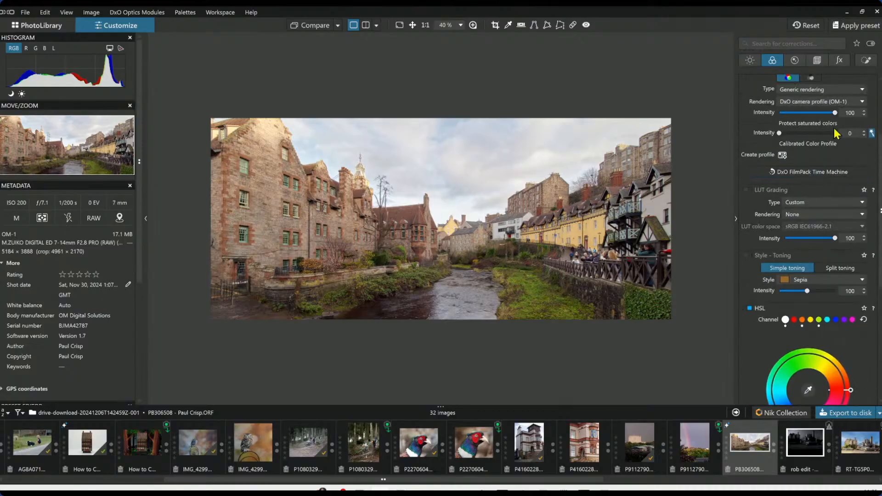
# Step: Create a new control point mask with three points along the shrubs and wall of the left riverbank
pyautogui.click(867, 61)
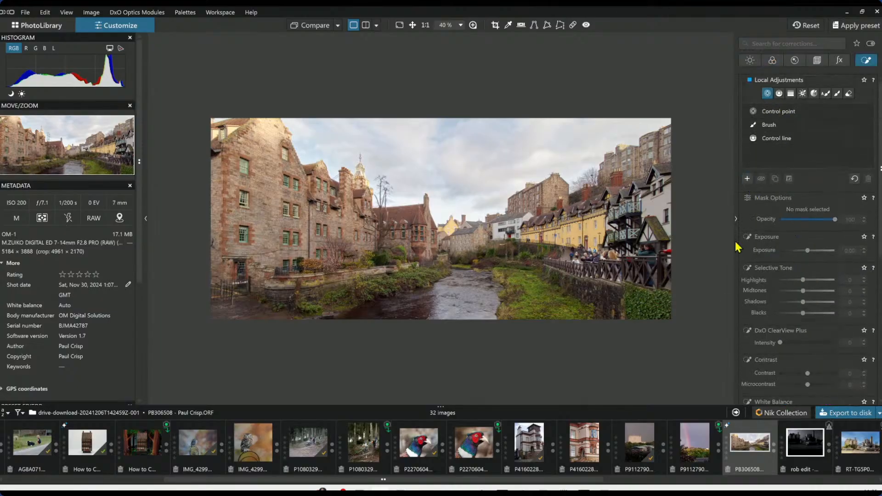
pyautogui.click(747, 179)
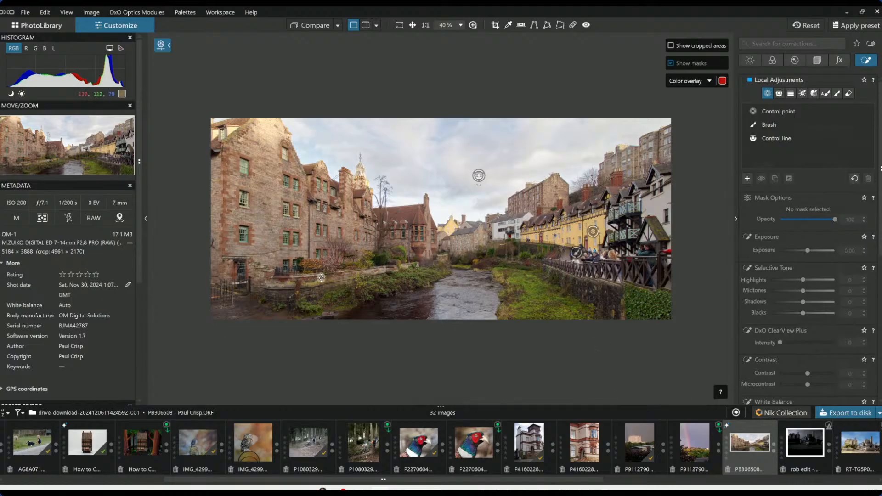
pyautogui.click(324, 278)
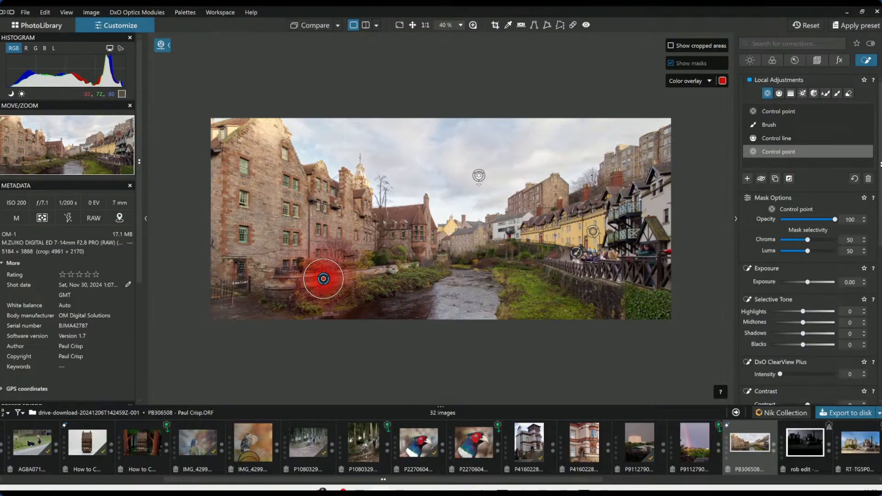
pyautogui.click(405, 267)
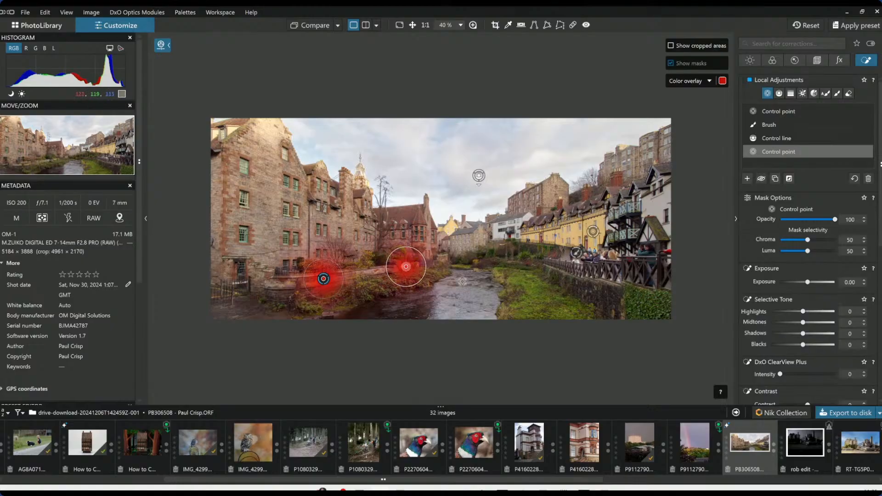
pyautogui.click(376, 283)
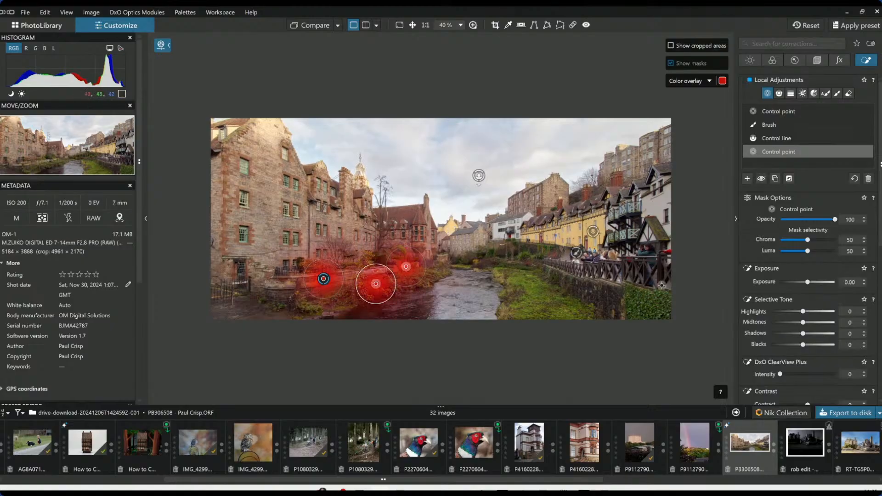
# Step: Set the left riverbank mask's highlights to 62 and midtones to 16, and add a control point with reduced radius over the wall shrubs
pyautogui.moveTo(802, 312); pyautogui.dragTo(825, 317)
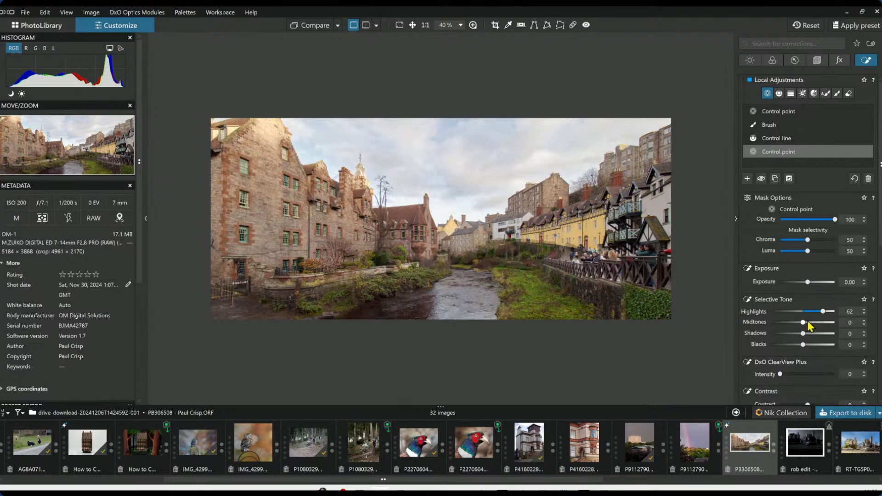
pyautogui.moveTo(803, 322); pyautogui.dragTo(809, 322)
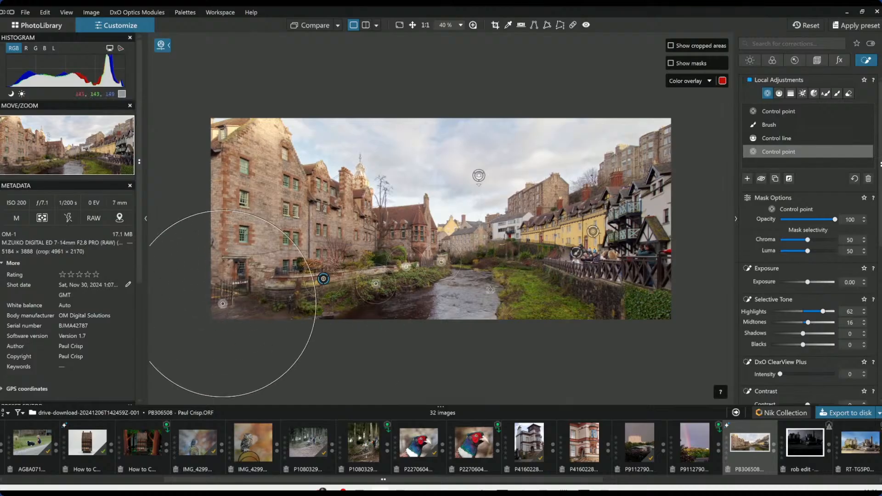
pyautogui.click(327, 265)
pyautogui.moveTo(394, 194); pyautogui.dragTo(339, 254)
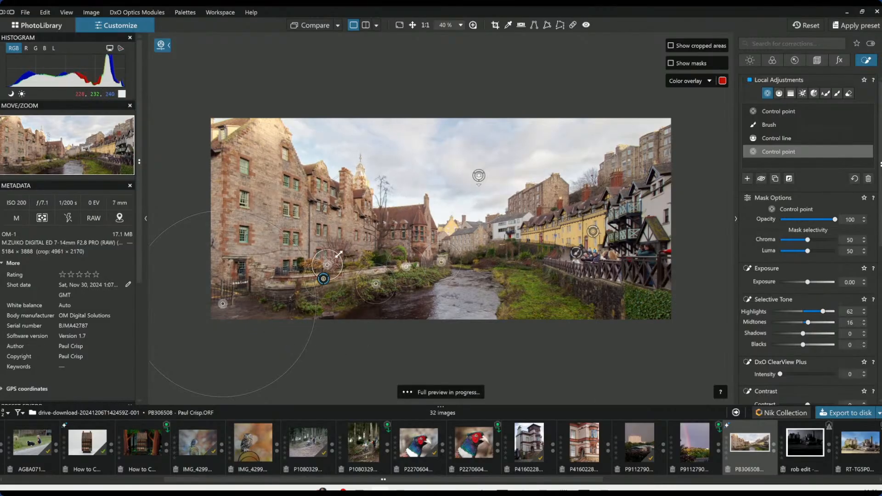
# Step: Add more small control points to the riverbank mask over the shrubs and wall along the left bank
pyautogui.scroll(3, 374, 263)
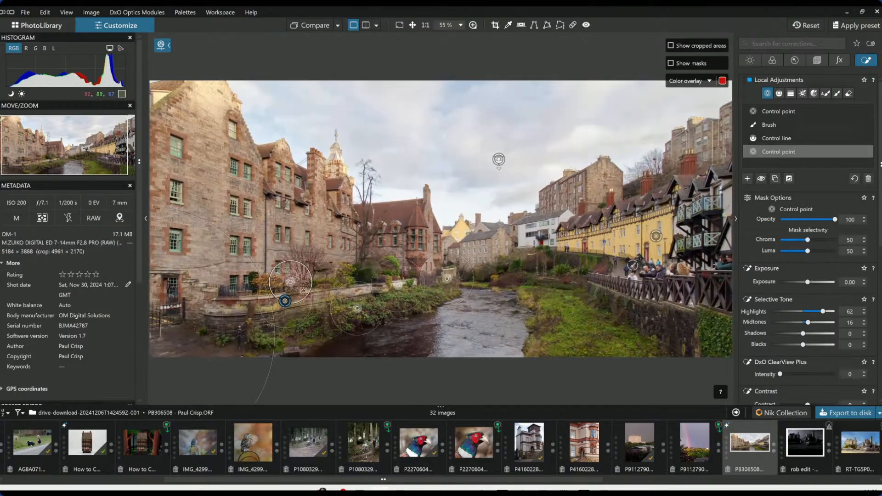
pyautogui.click(342, 278)
pyautogui.click(368, 269)
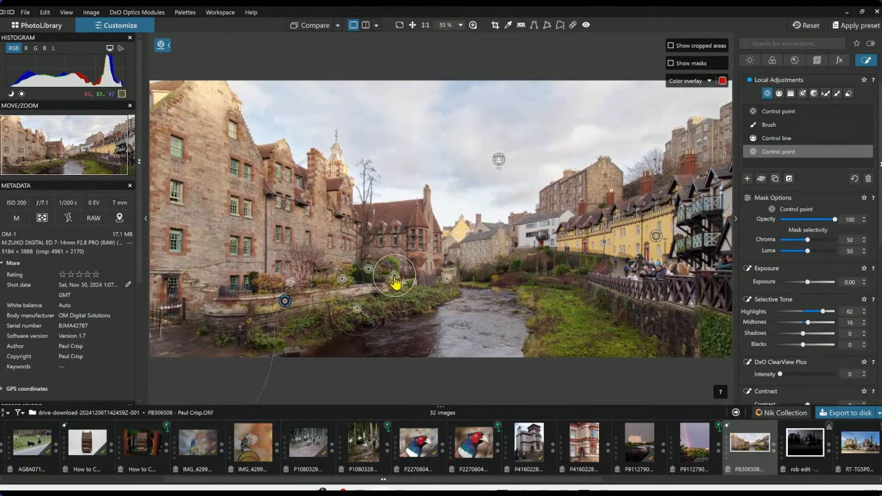
pyautogui.click(400, 306)
pyautogui.click(439, 294)
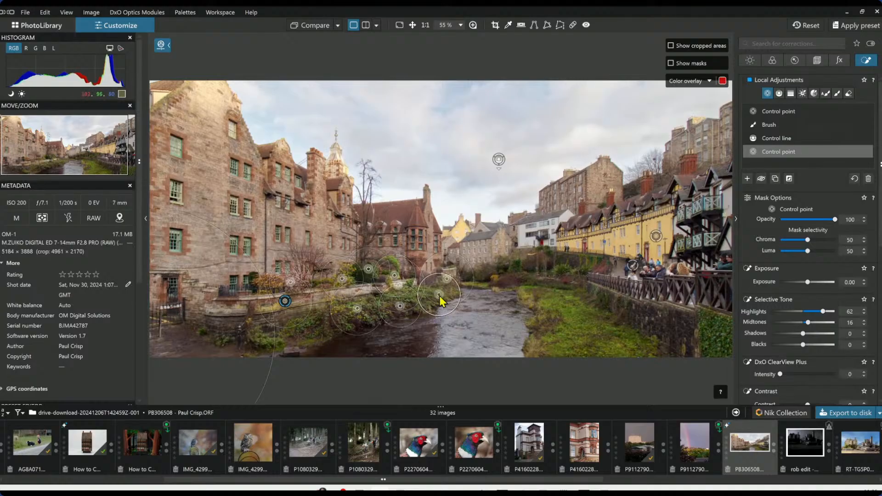
# Step: Add control points along the right riverbank's edge and one with an enlarged radius over its grass
pyautogui.click(496, 278)
pyautogui.click(522, 297)
pyautogui.click(532, 324)
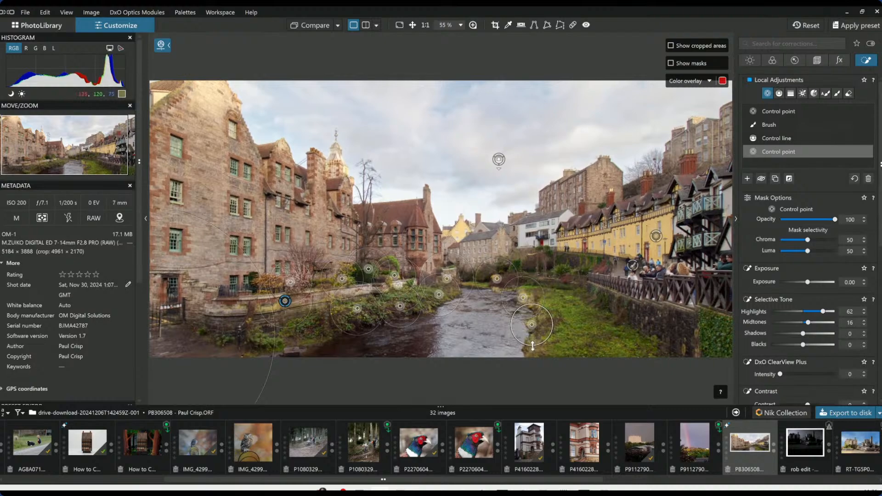
pyautogui.click(534, 351)
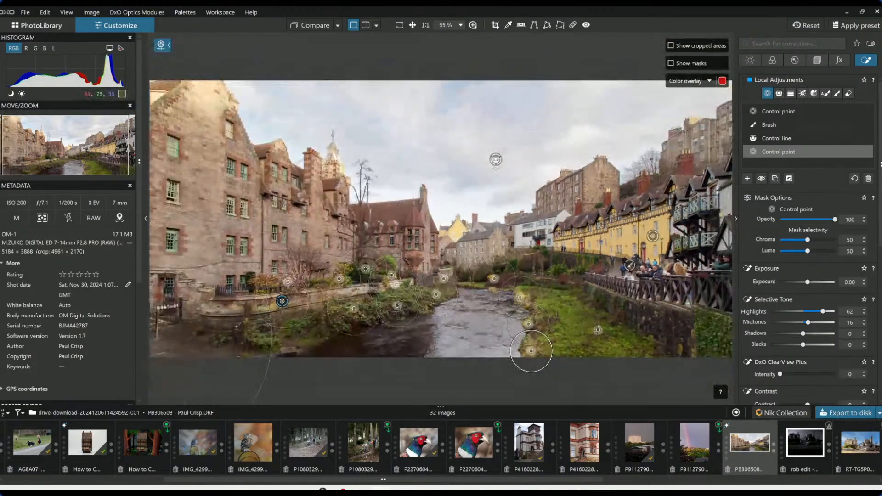
pyautogui.click(585, 325)
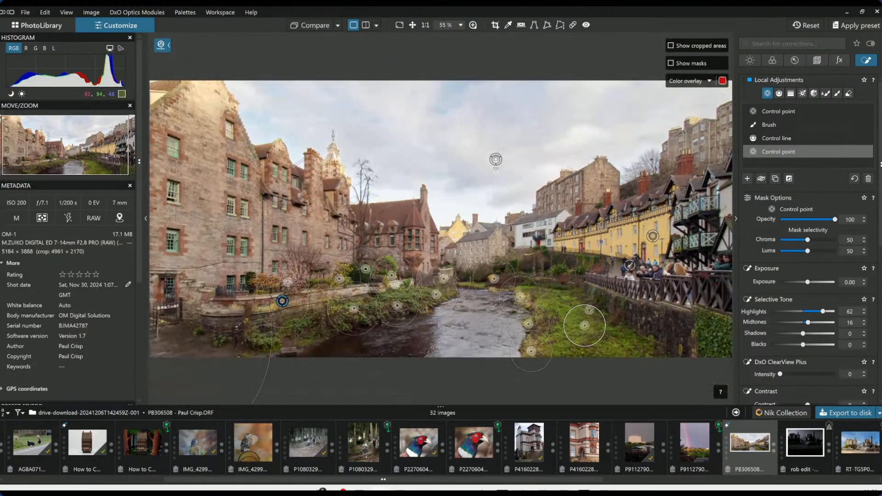
pyautogui.moveTo(579, 305); pyautogui.dragTo(567, 262)
# Step: Add control points with a reduced radius over the shrubs below the yellow houses and deselect the mask
pyautogui.click(563, 277)
pyautogui.moveTo(553, 213); pyautogui.dragTo(563, 253)
pyautogui.click(592, 267)
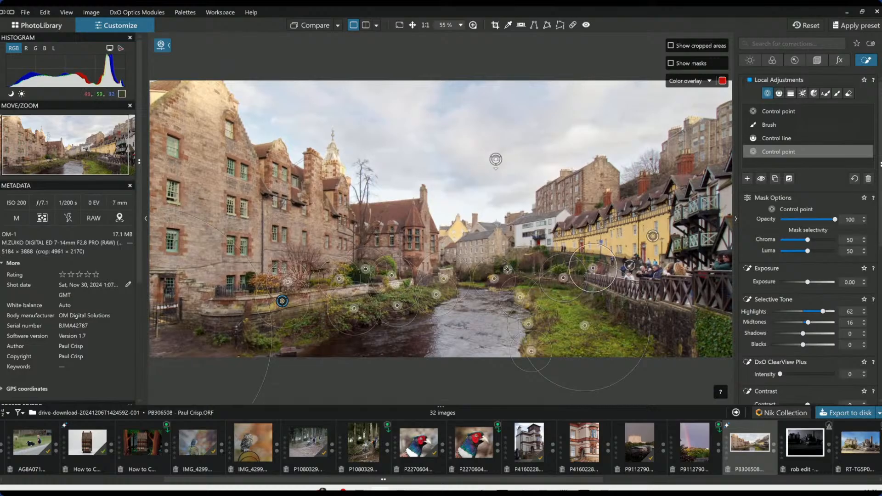
pyautogui.scroll(-3, 512, 278)
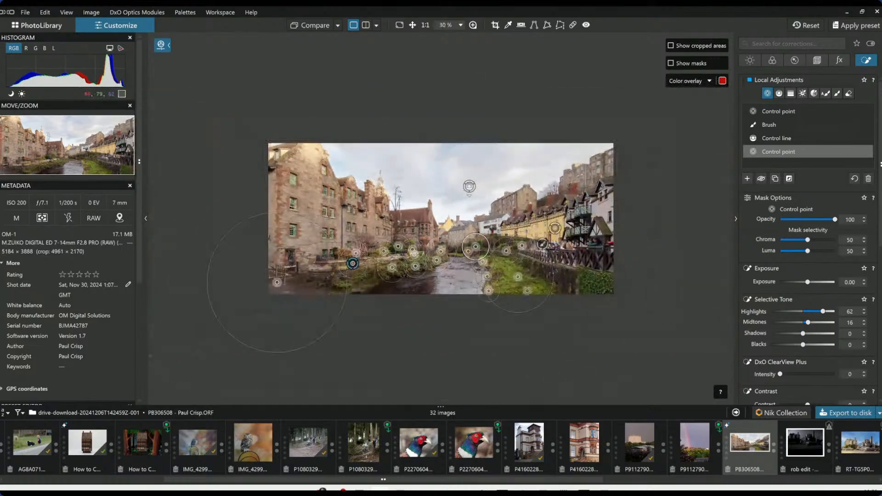
pyautogui.press('Escape')
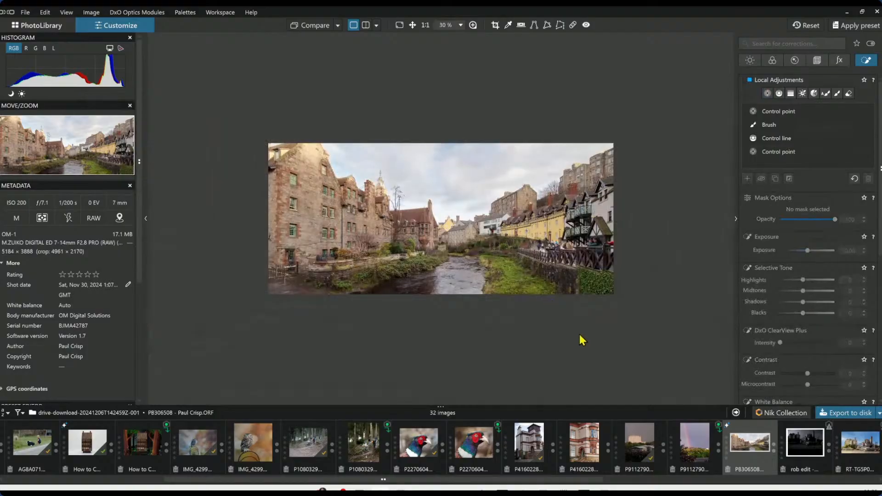
# Step: Export the river photo to disk with the Standard output option as a full-size JPEG at quality 95
pyautogui.scroll(1, 541, 324)
pyautogui.scroll(1, 540, 324)
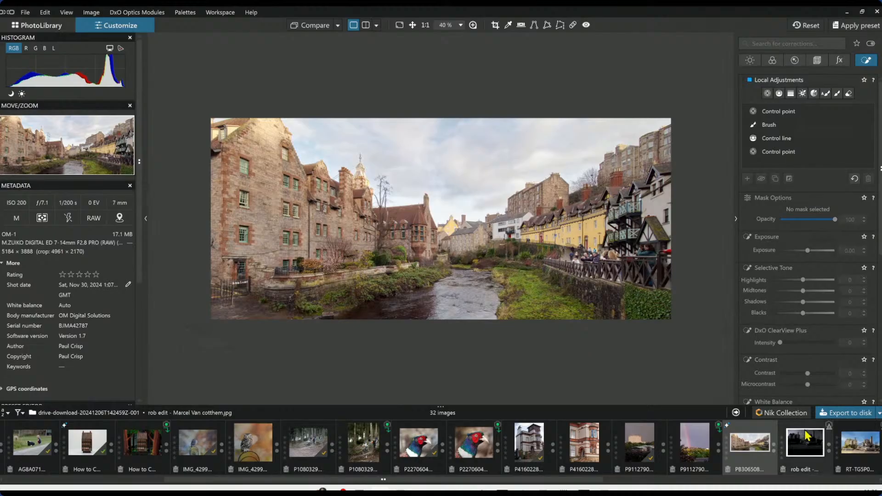
pyautogui.click(847, 414)
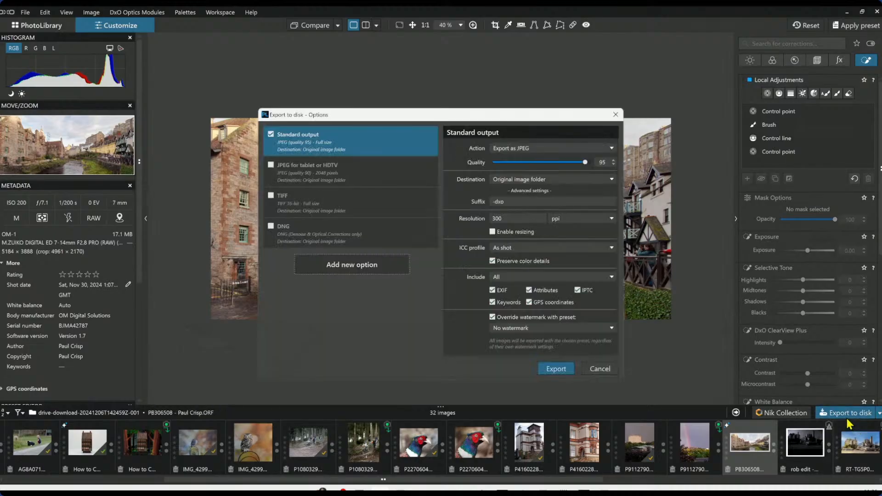
pyautogui.press('Return')
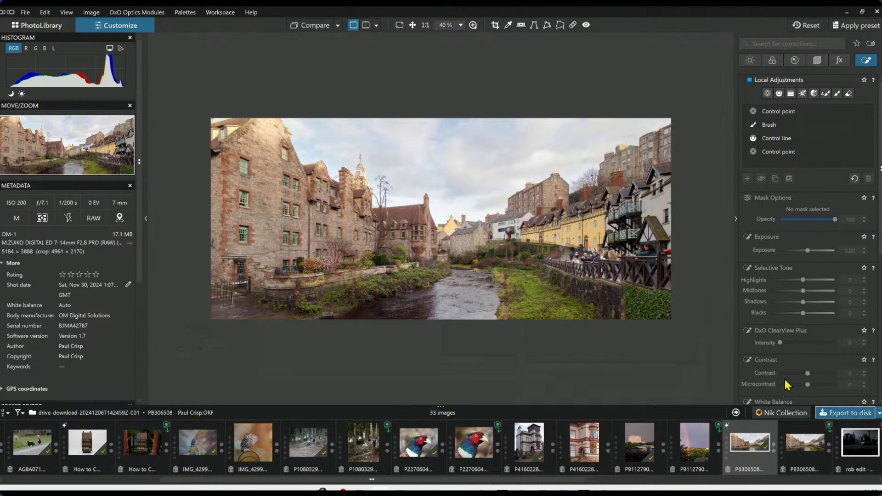
# Step: Reset all corrections on the raw river photo and show it side by side with the side palettes hidden
pyautogui.click(812, 26)
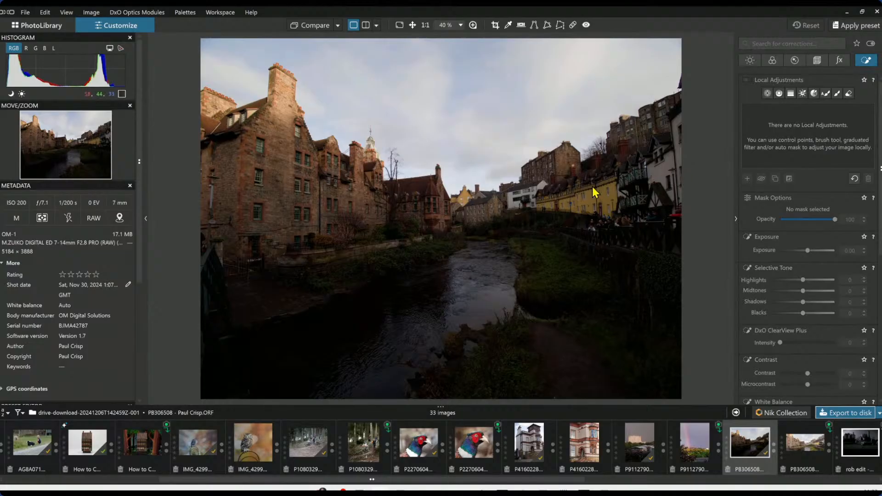
pyautogui.click(376, 28)
pyautogui.click(384, 36)
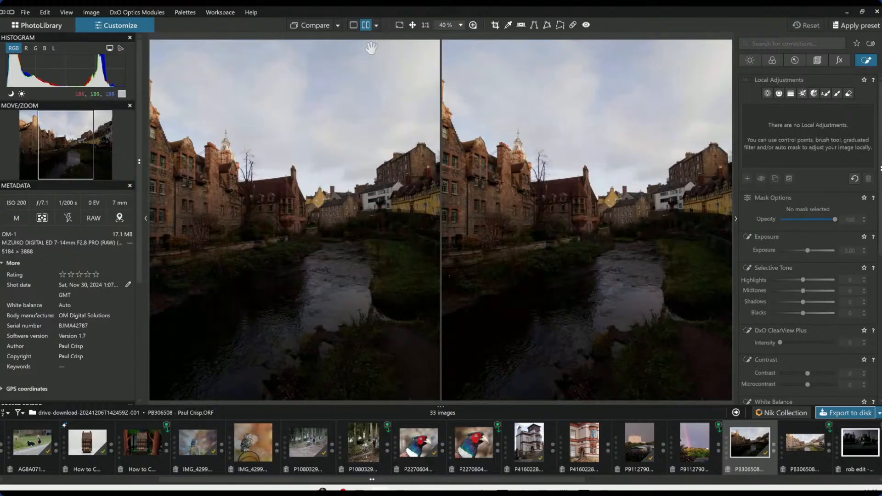
pyautogui.press('F9')
pyautogui.scroll(-3, 336, 169)
pyautogui.scroll(-5, 483, 189)
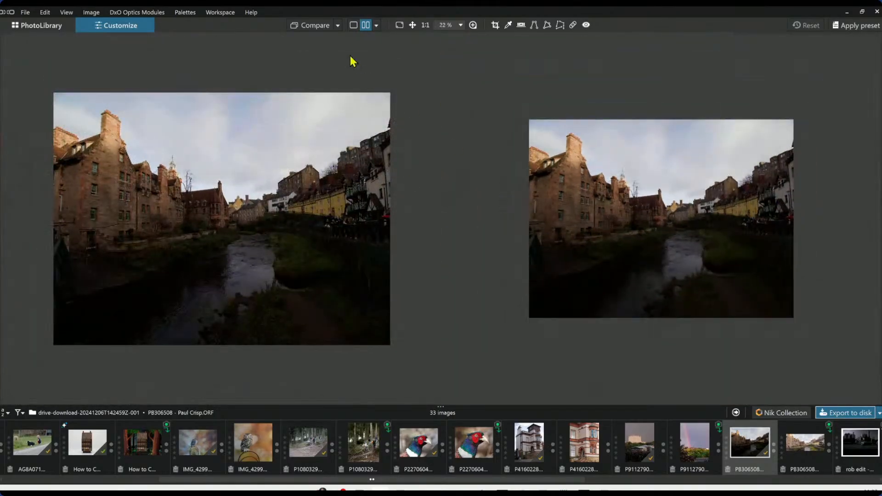
# Step: Use the exported Standard output JPEG of the river photo as the comparison reference and fit both images to the view
pyautogui.click(338, 25)
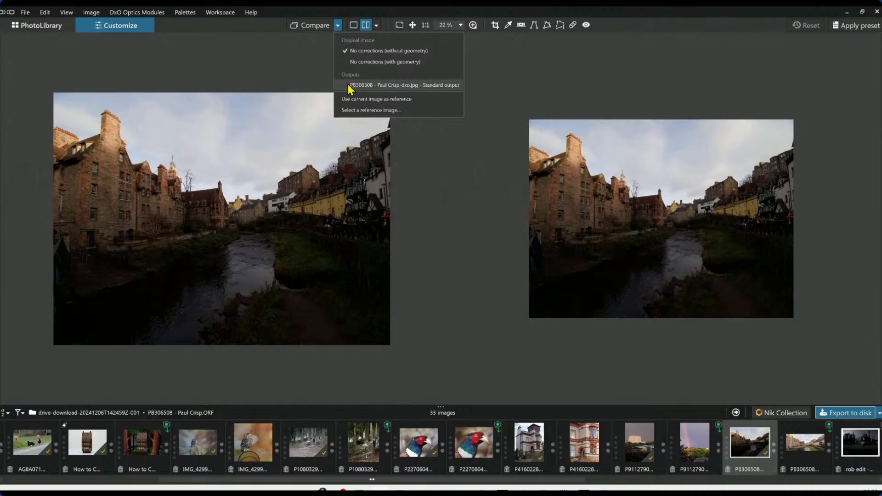
pyautogui.click(348, 86)
pyautogui.scroll(3, 324, 221)
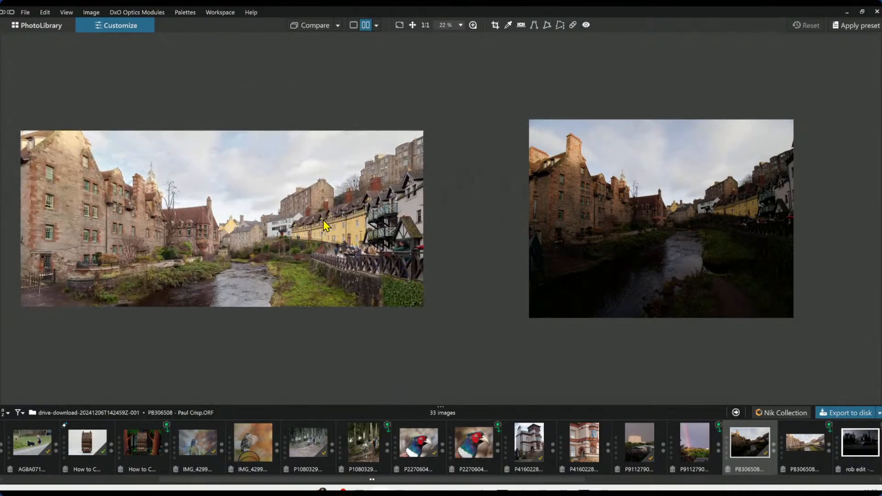
pyautogui.scroll(4, 560, 250)
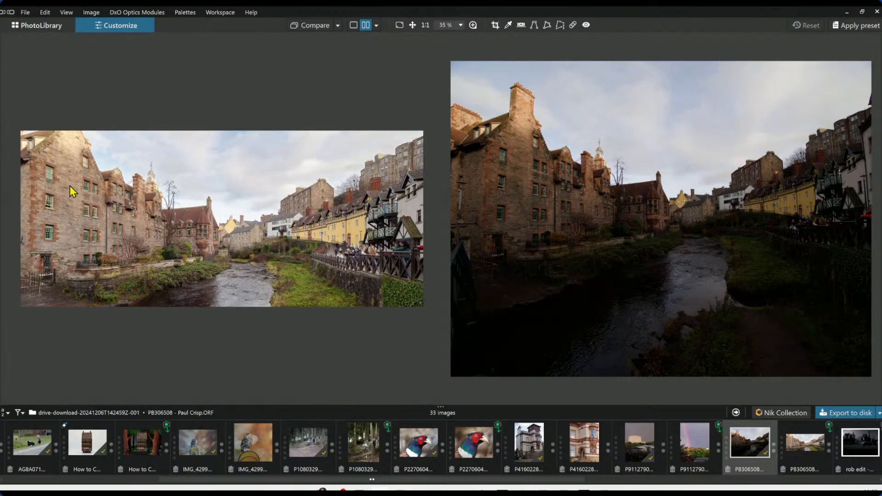
pyautogui.click(399, 25)
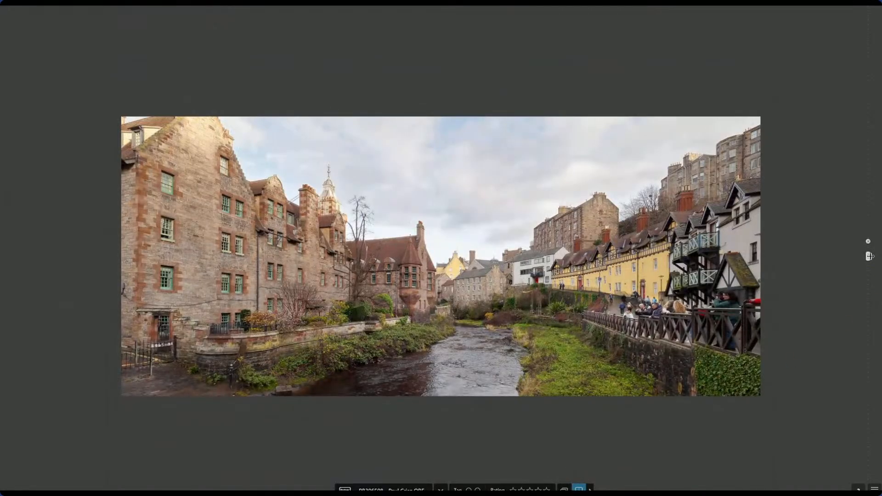
# Step: Compare the edited and original river photo in a full-screen split view by sweeping the divider, and exit full screen
pyautogui.moveTo(870, 257); pyautogui.dragTo(77, 217)
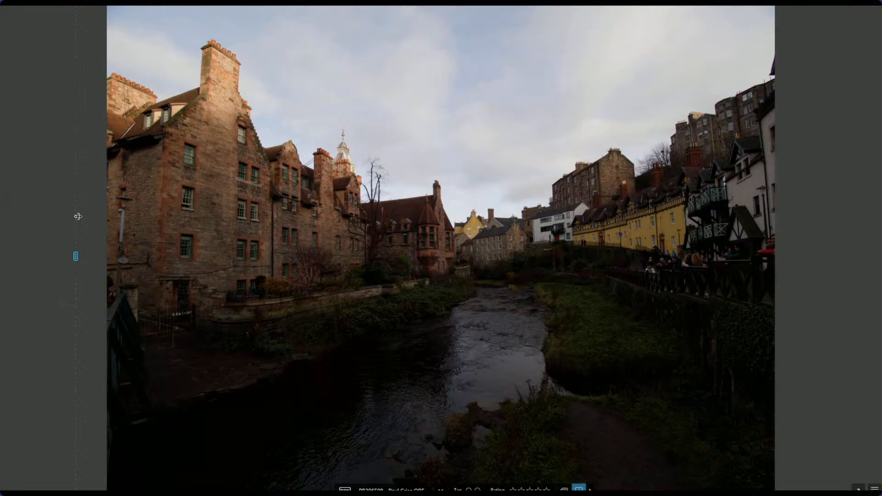
pyautogui.moveTo(78, 217); pyautogui.dragTo(87, 218)
pyautogui.moveTo(84, 256); pyautogui.dragTo(798, 319)
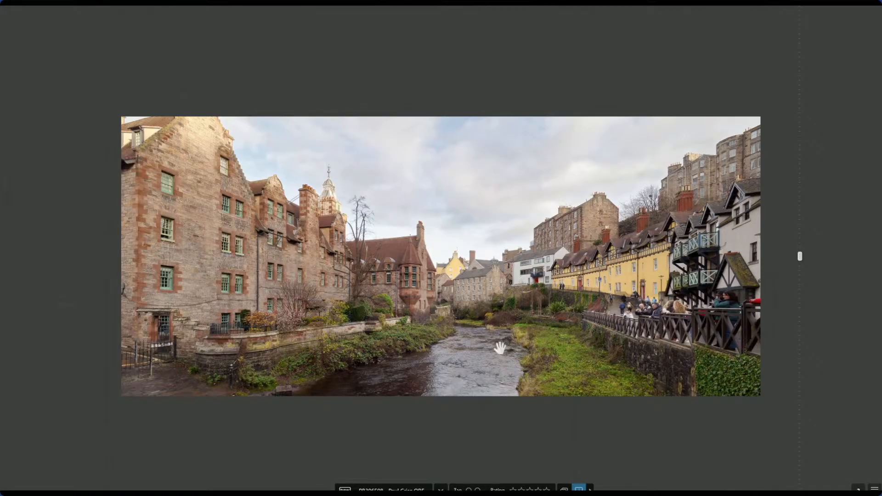
pyautogui.scroll(1, 500, 348)
pyautogui.moveTo(799, 256); pyautogui.dragTo(858, 255)
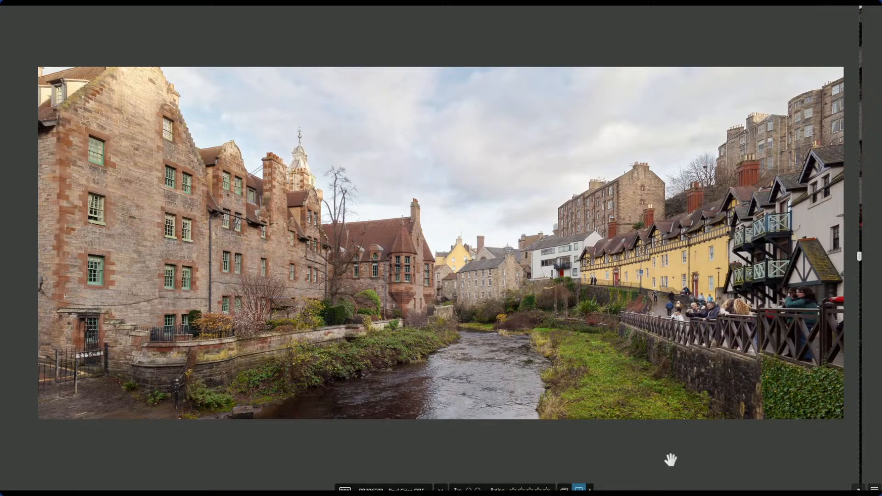
pyautogui.press('F11')
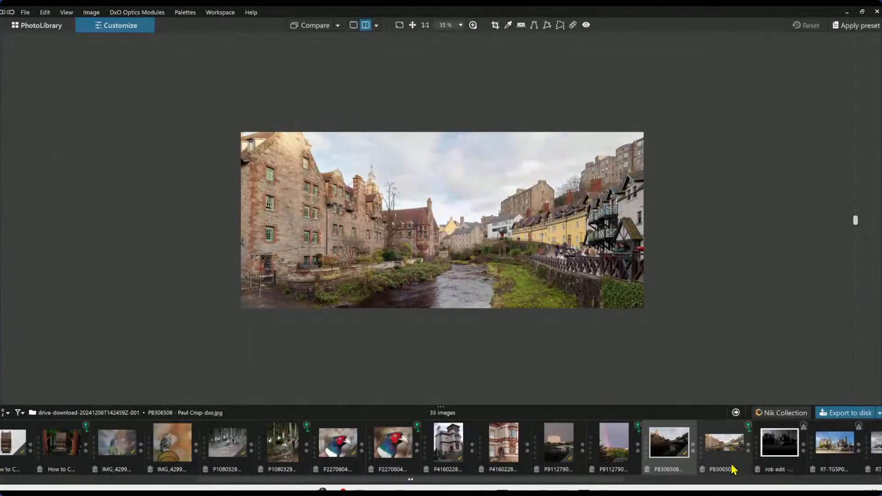
# Step: Browse the folder's thumbnails to review the submitted photos
pyautogui.scroll(-3, 732, 469)
pyautogui.click(685, 468)
pyautogui.scroll(-2, 685, 468)
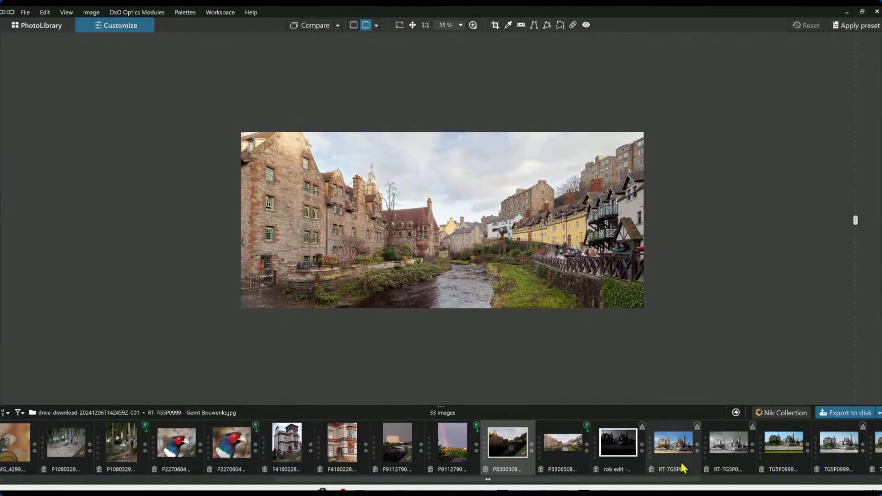
pyautogui.scroll(-6, 699, 452)
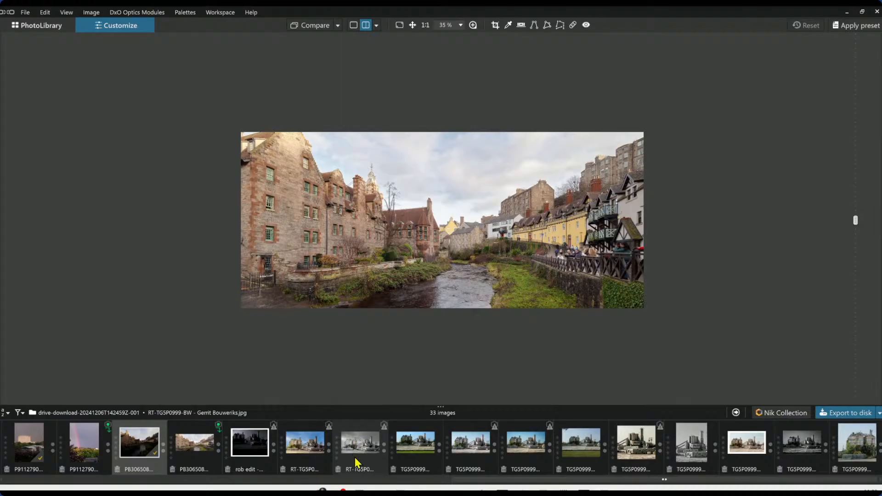
pyautogui.scroll(3, 356, 462)
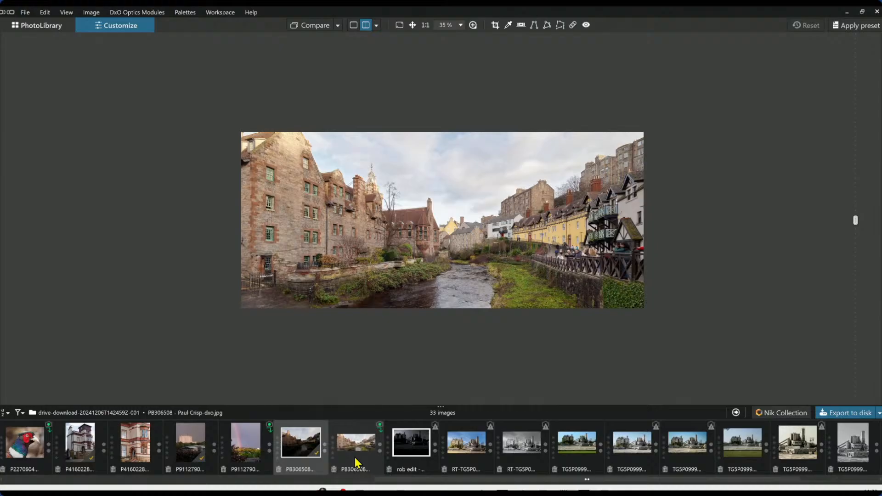
pyautogui.scroll(9, 356, 462)
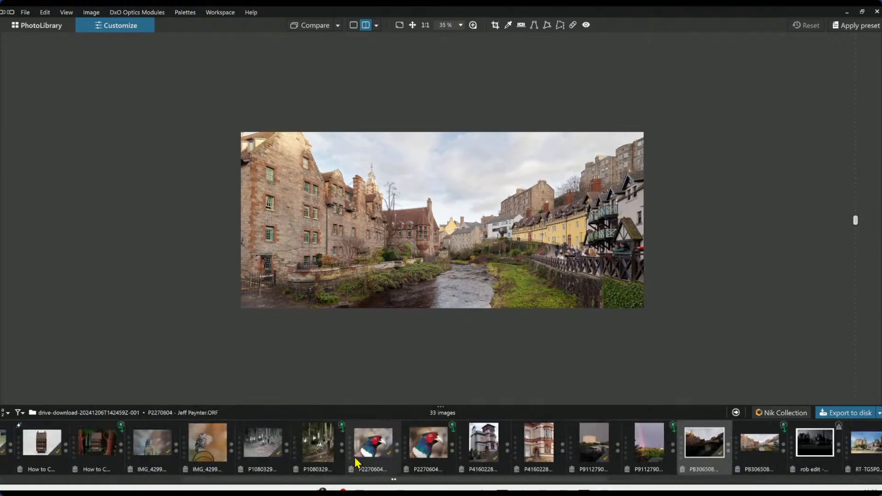
pyautogui.scroll(2, 356, 462)
pyautogui.scroll(4, 356, 461)
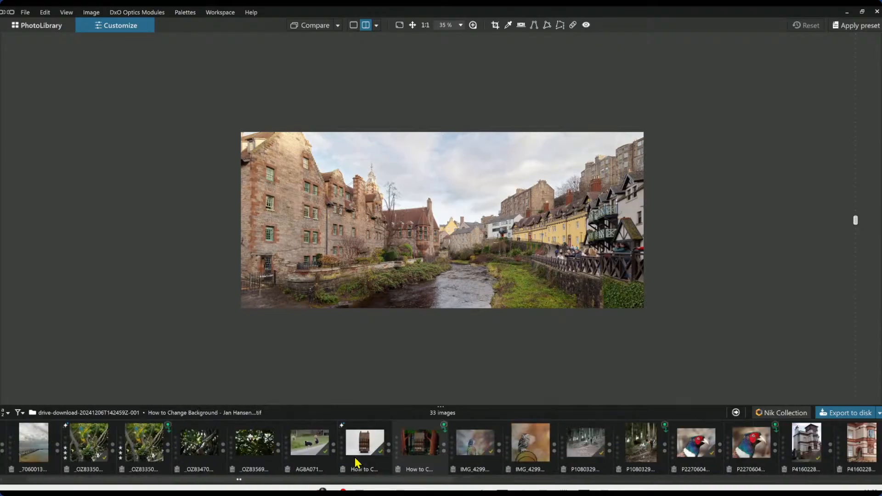
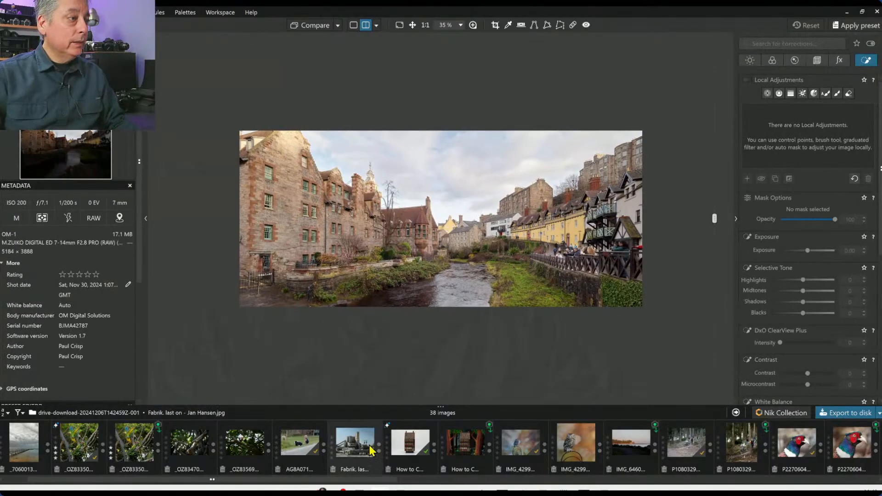
# Step: Open the arch sunset photo PB175597.ORF in single-image view and install the Olympus Pen E-PM2 + M.ZUIKO DIGITAL ED 14-42mm optics module
pyautogui.scroll(1, 367, 455)
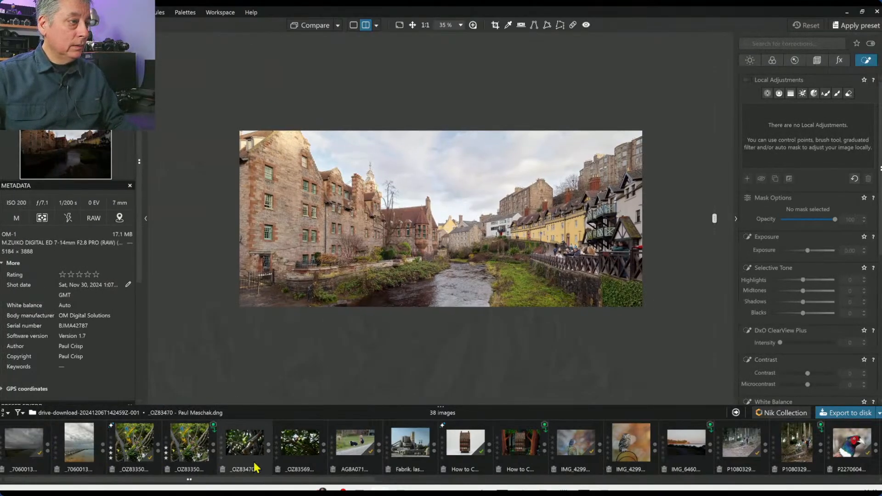
pyautogui.scroll(-12, 588, 464)
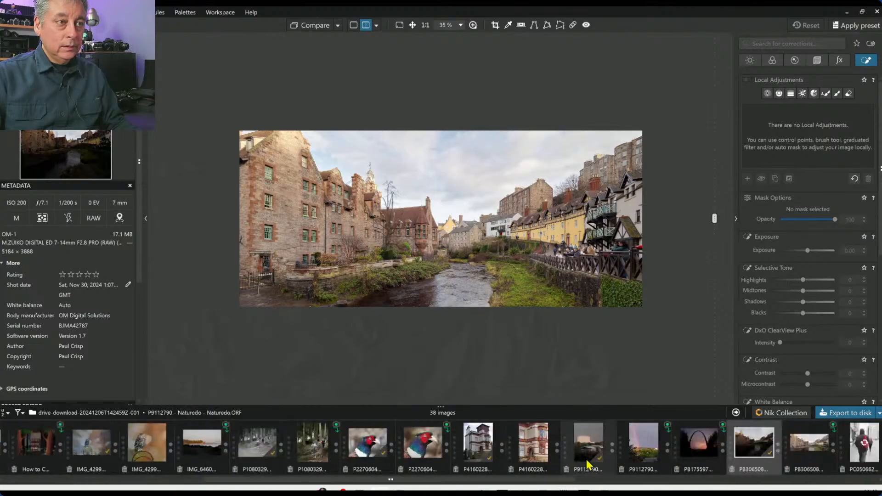
pyautogui.click(550, 451)
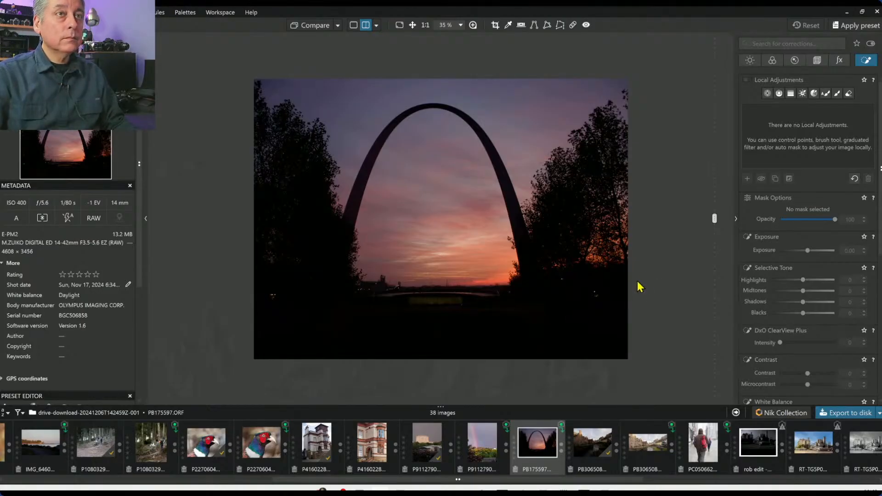
pyautogui.click(366, 28)
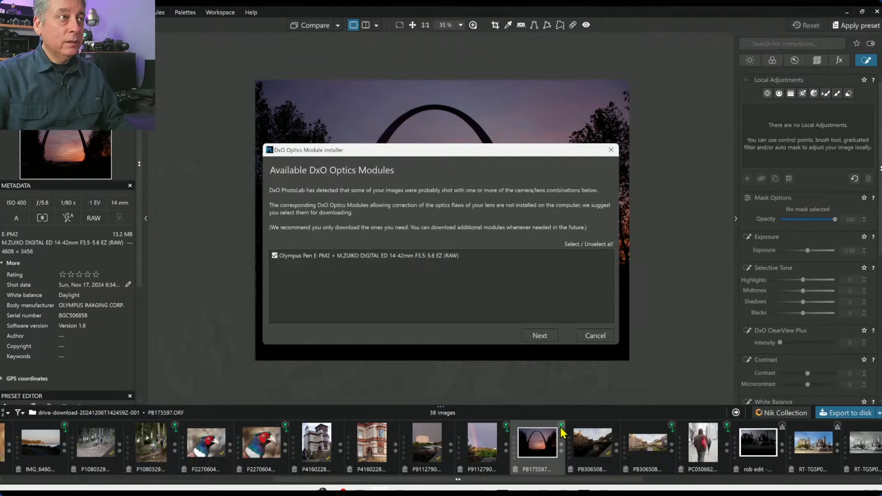
pyautogui.click(555, 336)
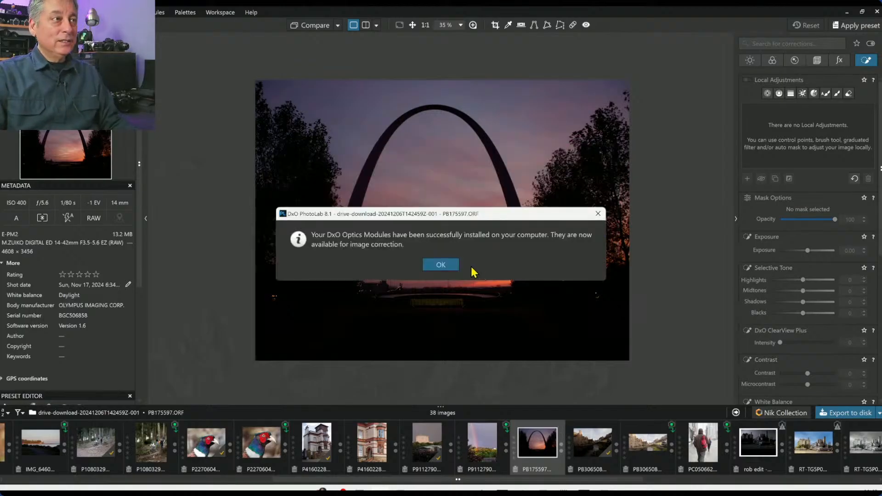
pyautogui.click(444, 265)
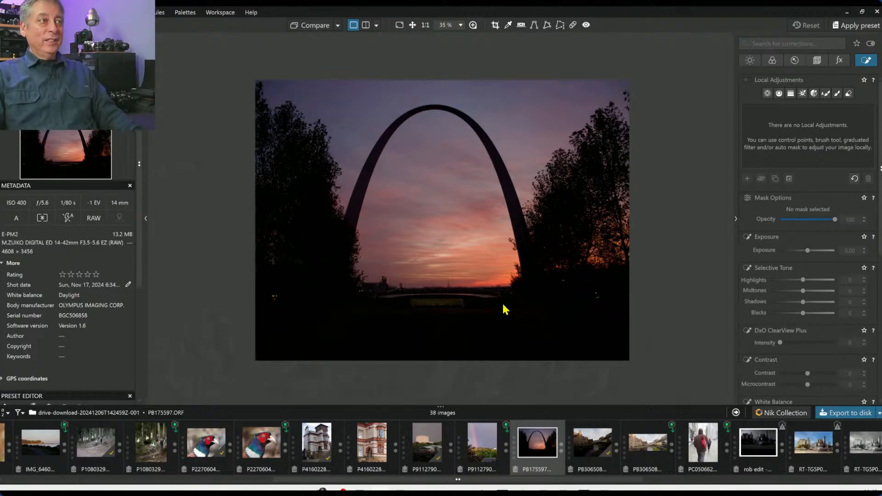
# Step: Try a global exposure of 3.48 to inspect the dark foreground, reset it, and toggle DxO Smart Lighting on and off
pyautogui.scroll(1, 488, 283)
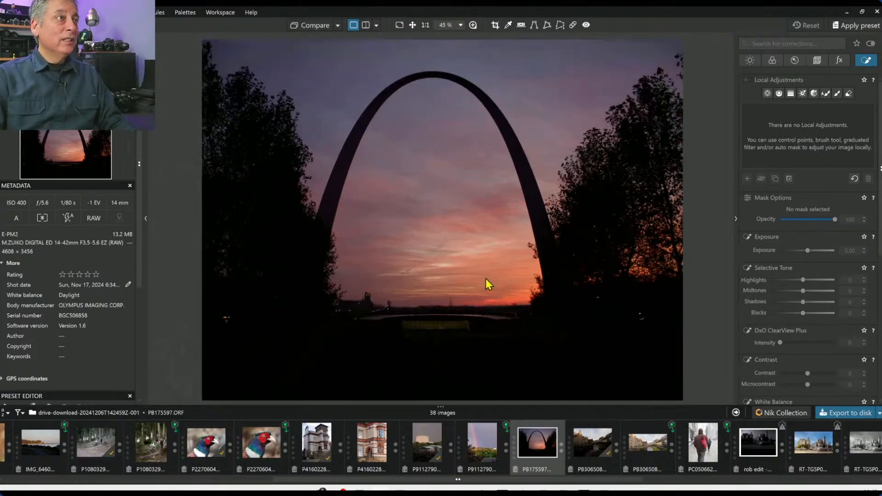
pyautogui.click(750, 61)
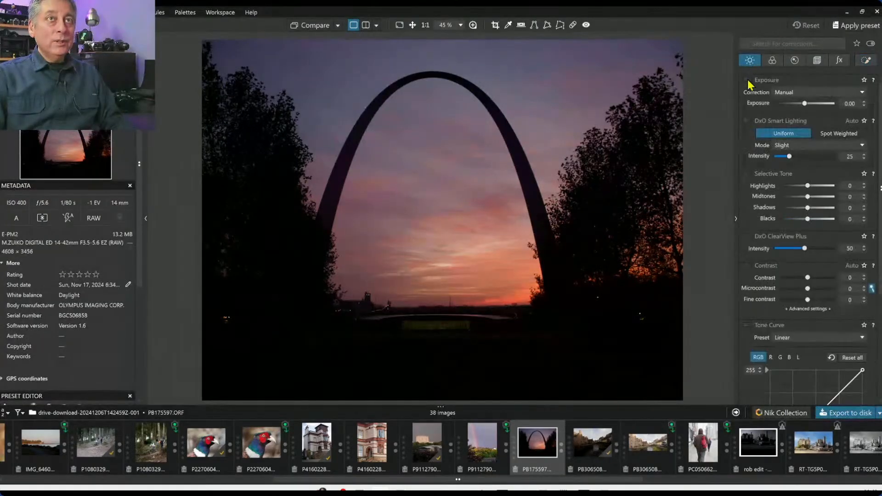
pyautogui.moveTo(807, 106); pyautogui.dragTo(832, 106)
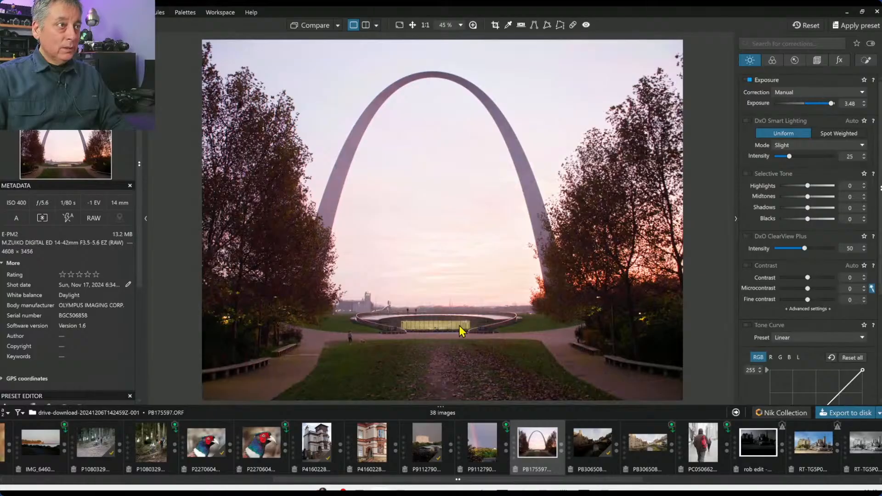
pyautogui.scroll(5, 434, 326)
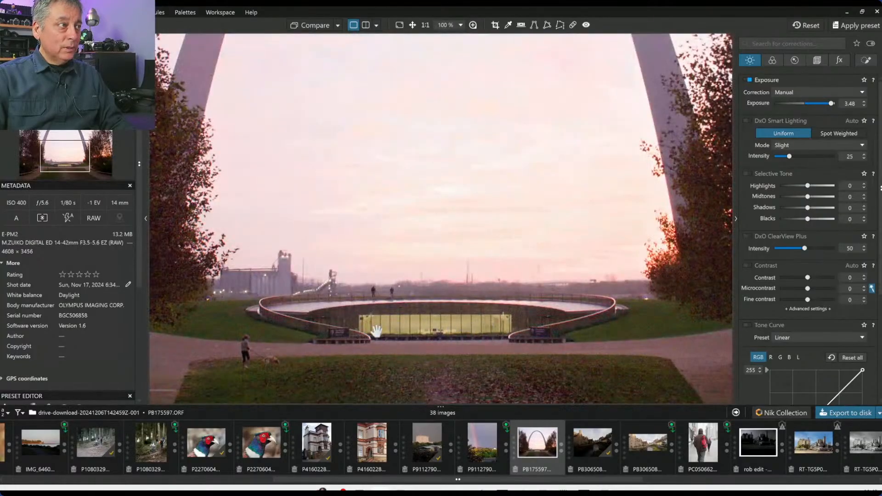
pyautogui.scroll(-3, 442, 361)
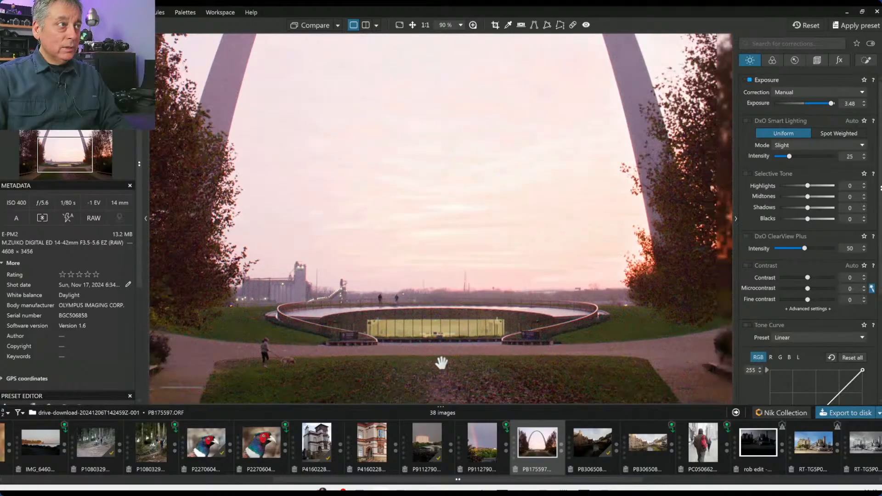
pyautogui.scroll(-3, 442, 363)
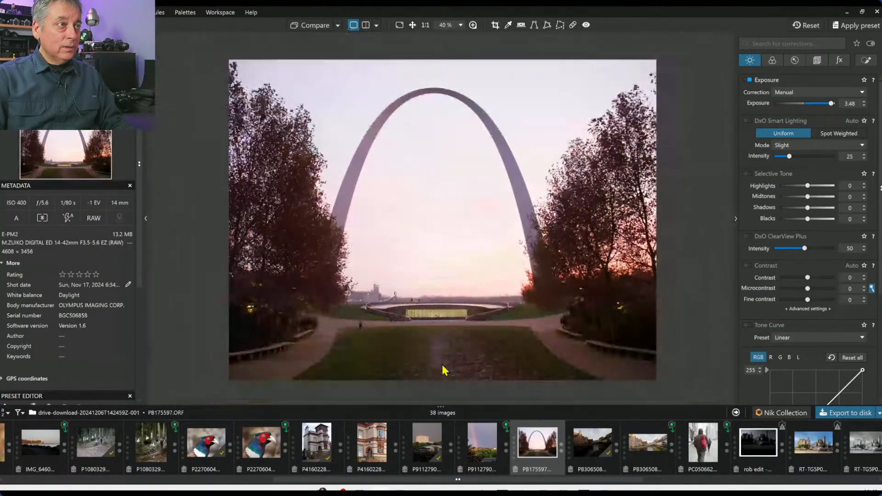
pyautogui.doubleClick(831, 103)
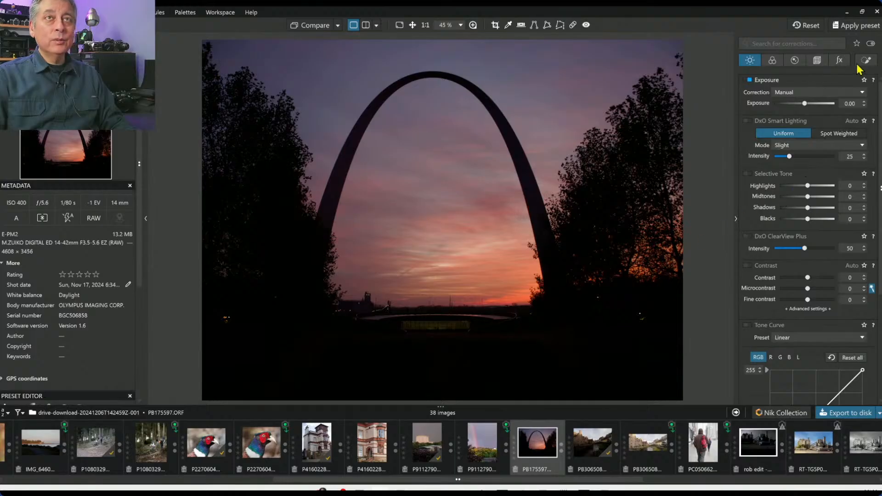
pyautogui.click(747, 121)
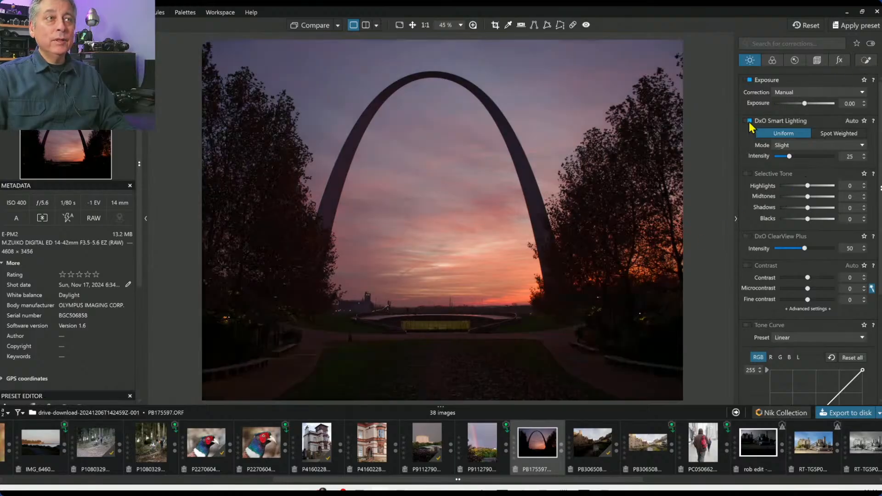
pyautogui.click(749, 122)
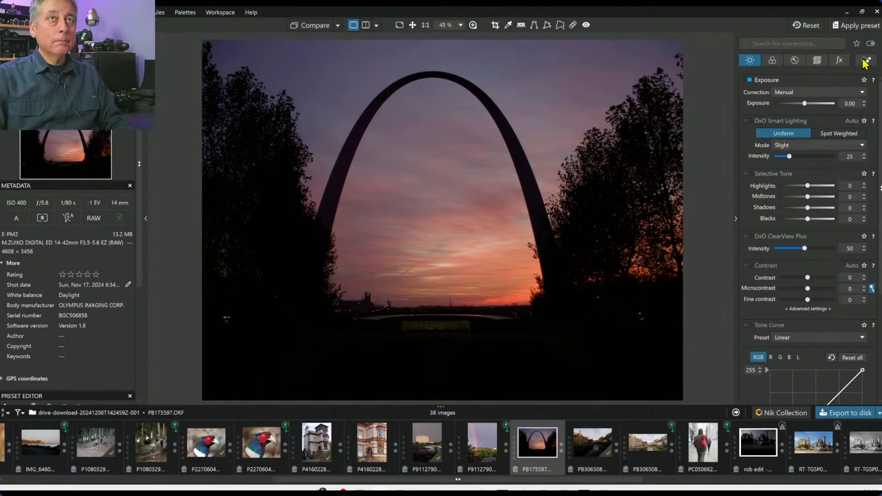
# Step: Brighten the whole arch photo with Selective Tone: highlights 28, midtones 35 and shadows 38
pyautogui.moveTo(807, 197)
pyautogui.mouseDown()
pyautogui.moveTo(817, 197)
pyautogui.moveTo(818, 211)
pyautogui.moveTo(816, 186)
pyautogui.mouseUp()
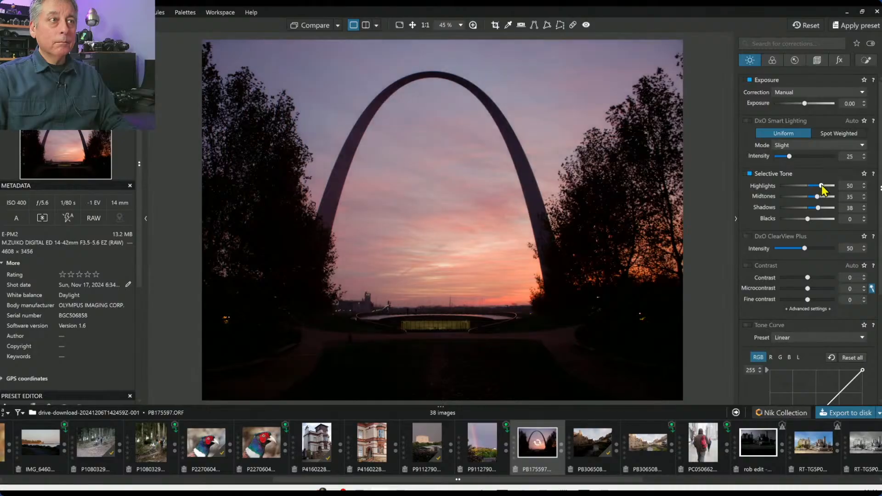
pyautogui.moveTo(818, 186); pyautogui.dragTo(816, 186)
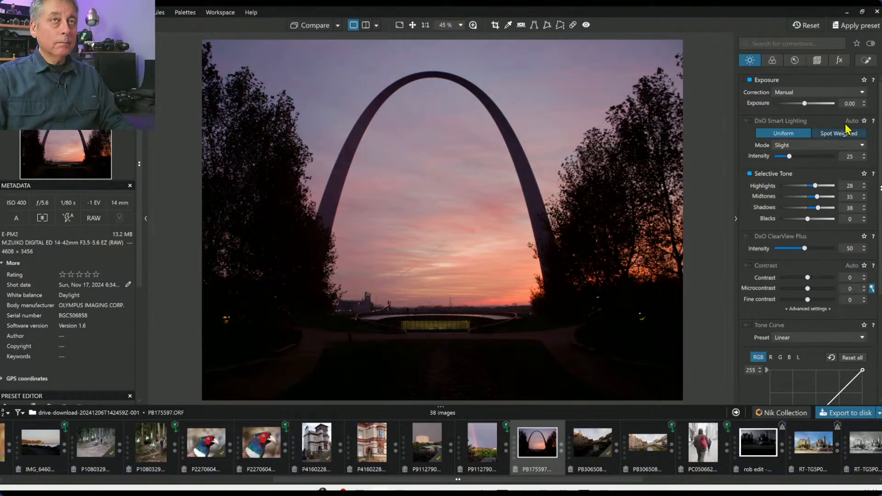
# Step: Add a control line local adjustment across the sky under the arch, fading downward past the horizon
pyautogui.click(864, 63)
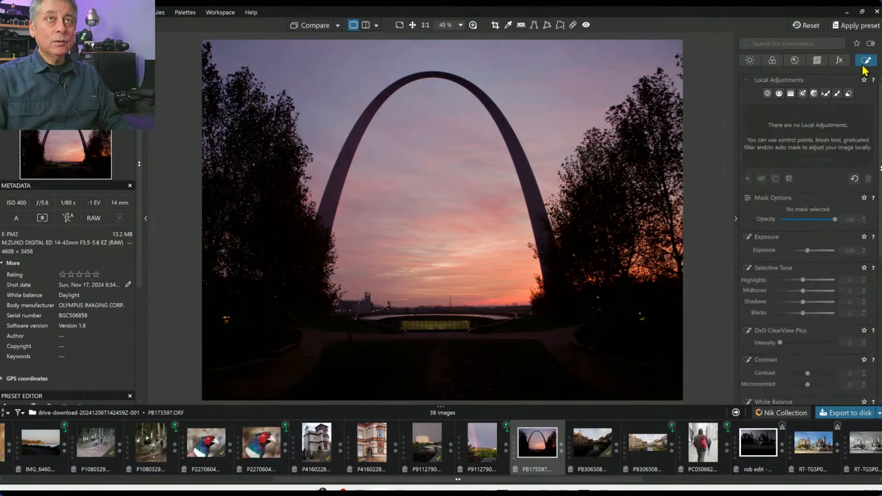
pyautogui.click(778, 95)
pyautogui.moveTo(461, 180); pyautogui.dragTo(460, 299)
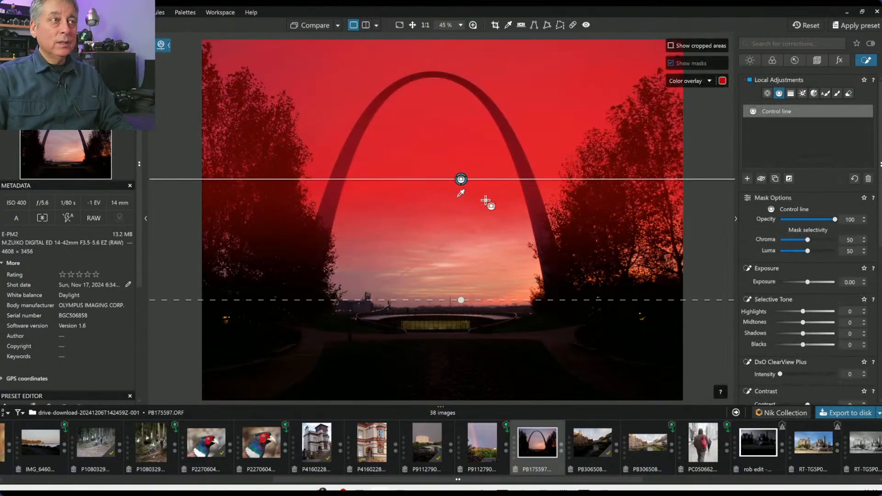
pyautogui.moveTo(462, 180); pyautogui.dragTo(458, 227)
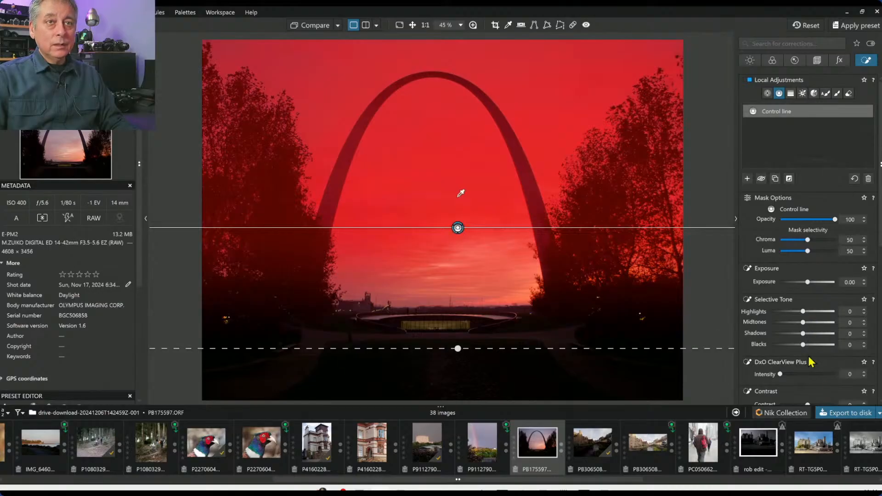
# Step: Set the control line's ClearView Plus intensity to 25, highlights to -29, vibrancy to 22 and white balance temperature to 5615
pyautogui.moveTo(798, 373); pyautogui.dragTo(807, 375)
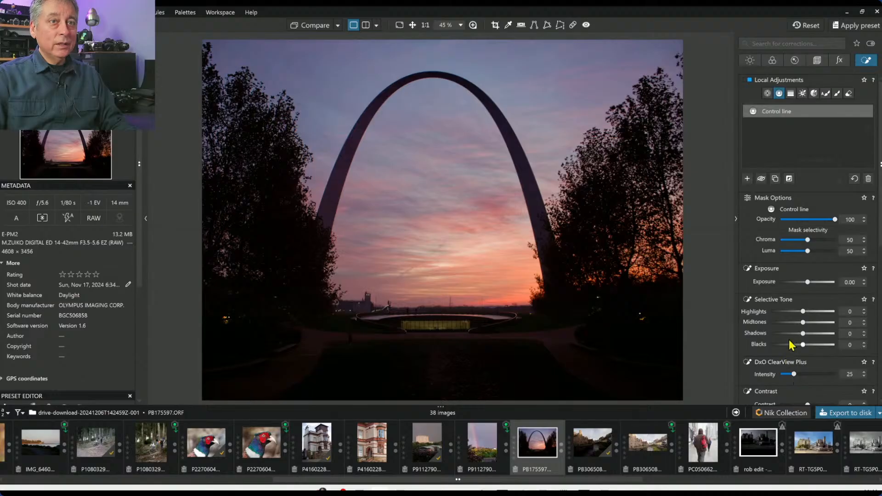
pyautogui.moveTo(794, 312); pyautogui.dragTo(794, 313)
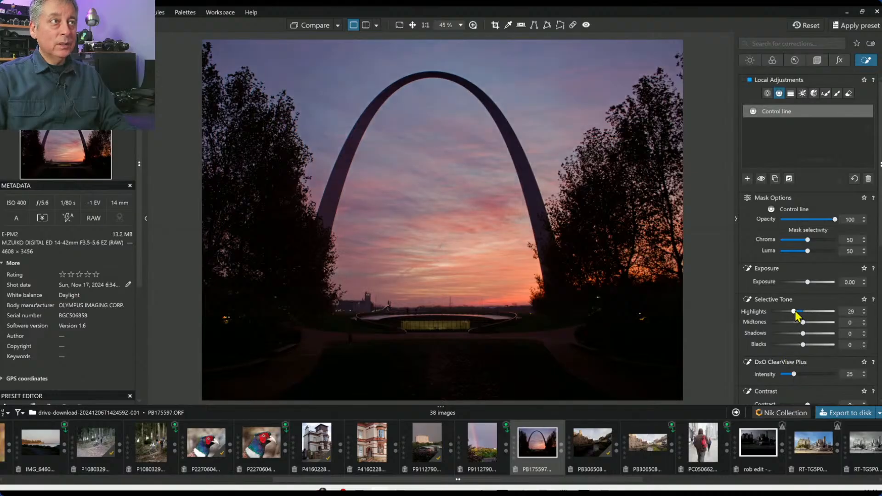
pyautogui.scroll(-2, 784, 342)
pyautogui.scroll(-4, 784, 347)
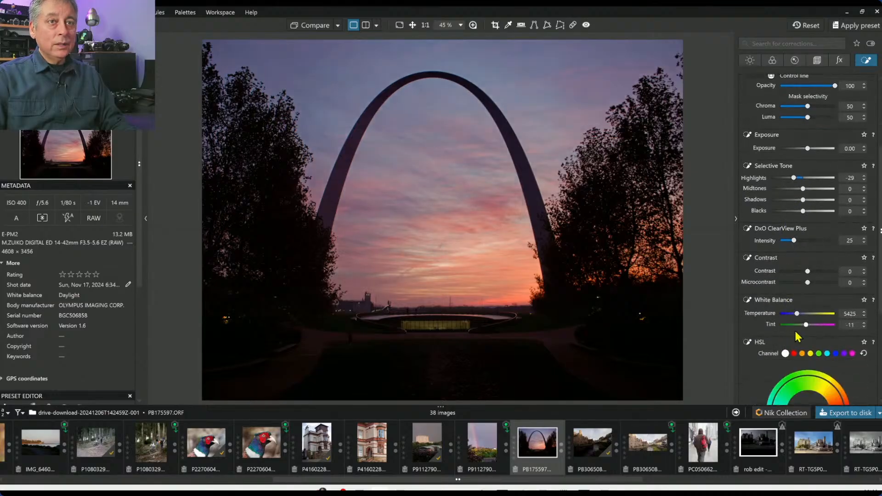
pyautogui.scroll(-7, 797, 335)
pyautogui.moveTo(812, 327); pyautogui.dragTo(814, 328)
pyautogui.scroll(2, 802, 221)
pyautogui.moveTo(795, 189); pyautogui.dragTo(798, 189)
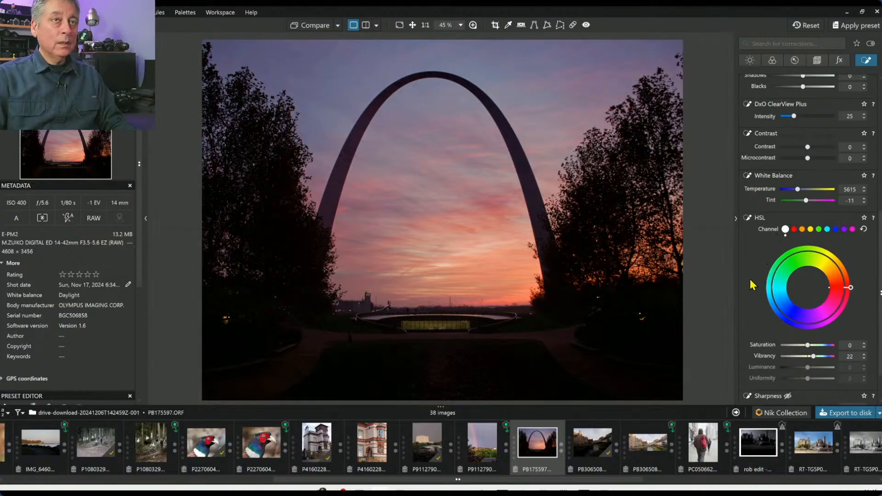
# Step: Create a new control point mask with four points across the lit windows of the building below the arch
pyautogui.scroll(5, 746, 283)
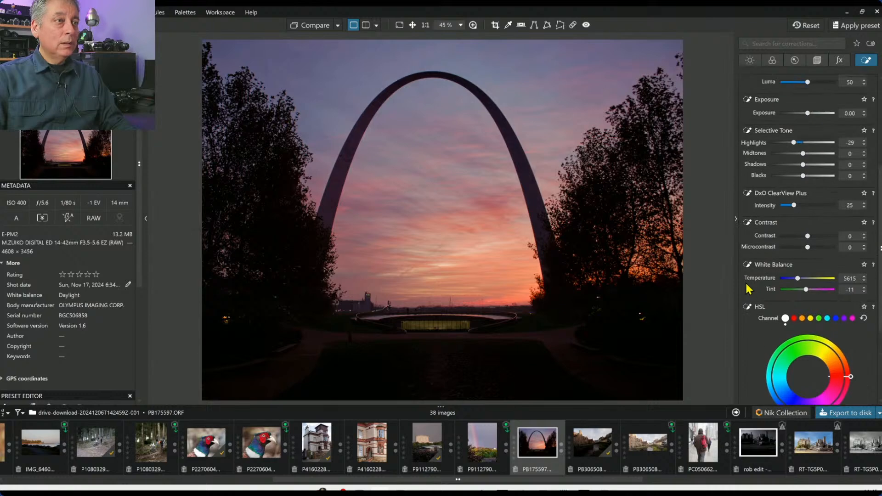
pyautogui.scroll(6, 783, 180)
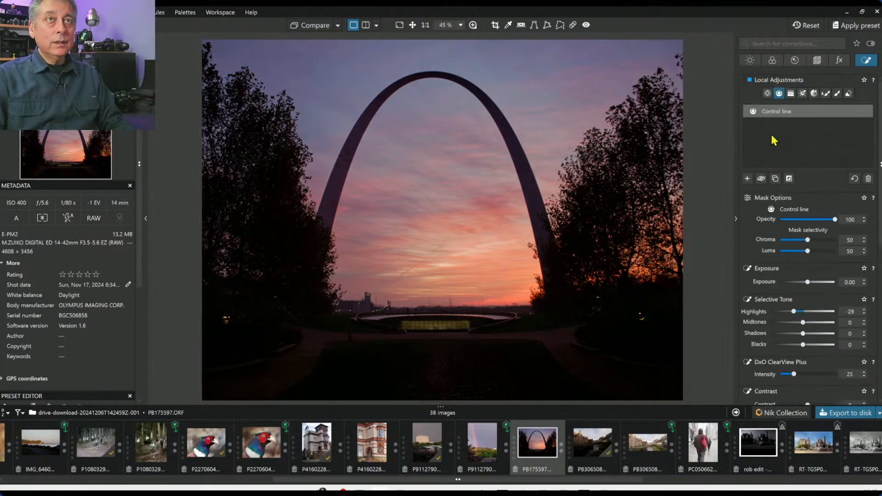
pyautogui.click(767, 94)
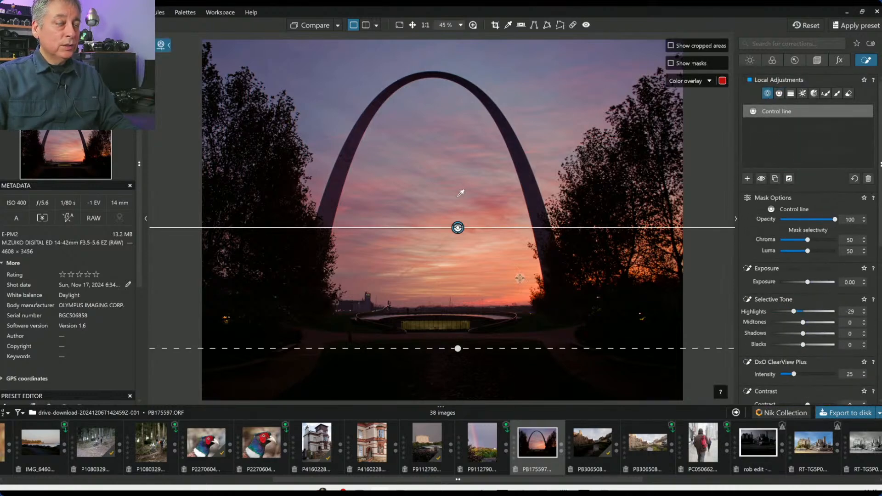
pyautogui.click(747, 179)
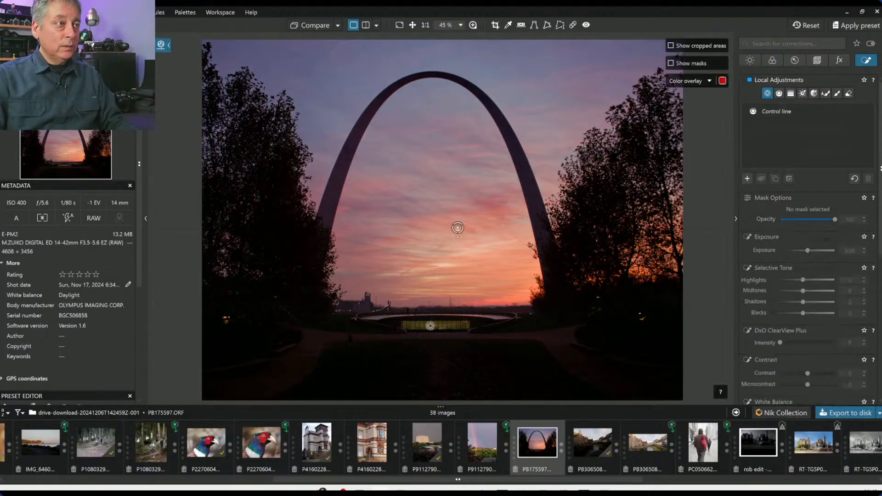
pyautogui.click(419, 327)
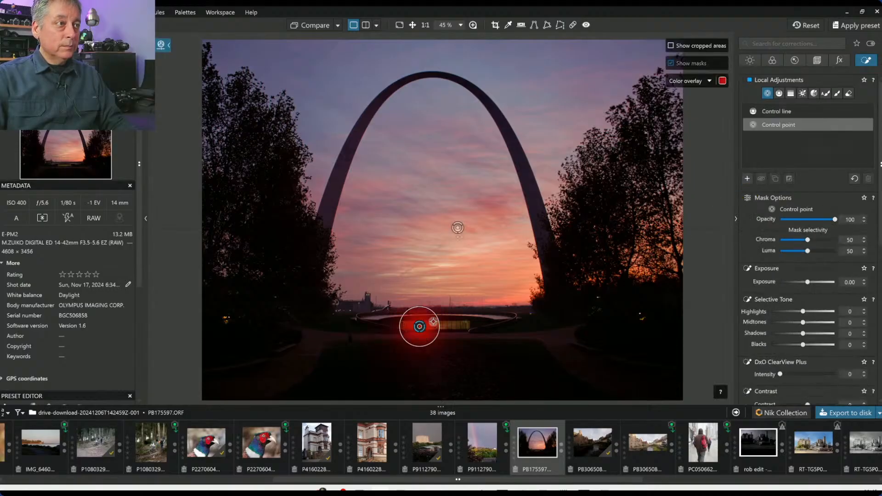
pyautogui.click(446, 325)
pyautogui.click(458, 325)
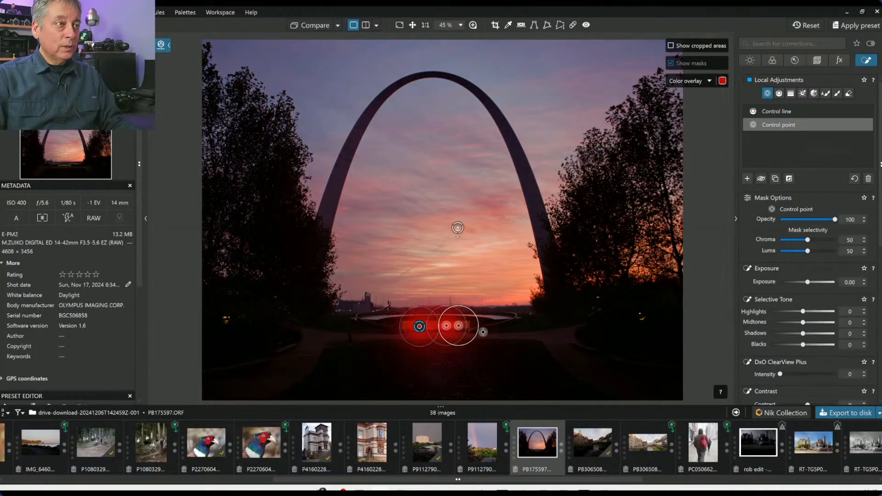
pyautogui.click(434, 326)
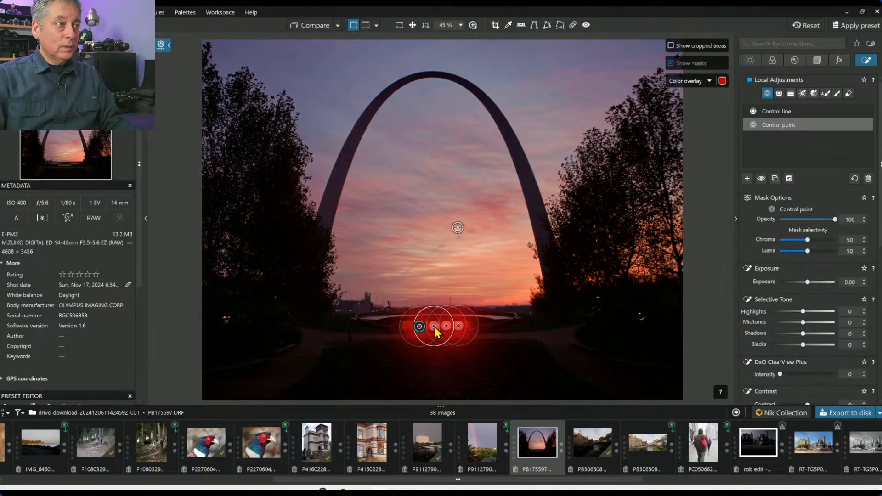
# Step: Set the control point mask's chroma selectivity to 57 and luma to 59, and enlarge the points' circles over the windows
pyautogui.moveTo(808, 239); pyautogui.dragTo(813, 248)
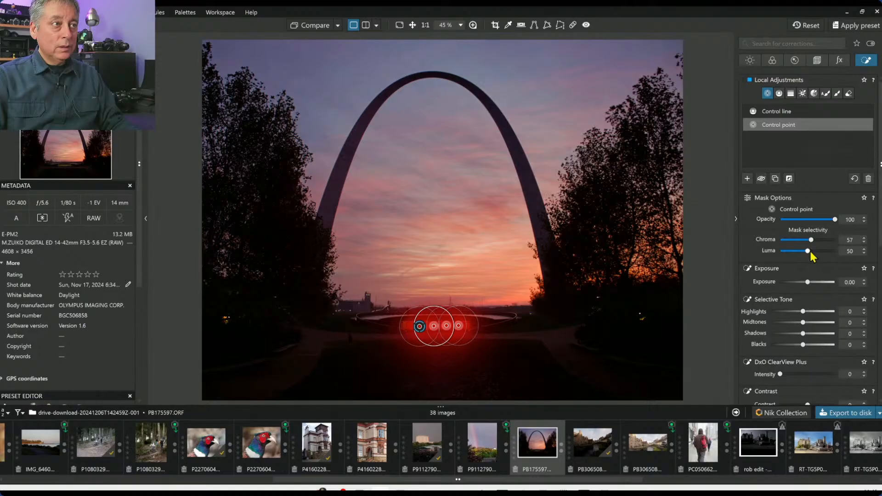
pyautogui.moveTo(809, 252); pyautogui.dragTo(813, 253)
pyautogui.moveTo(440, 344)
pyautogui.mouseDown()
pyautogui.moveTo(439, 356)
pyautogui.moveTo(438, 345)
pyautogui.mouseUp()
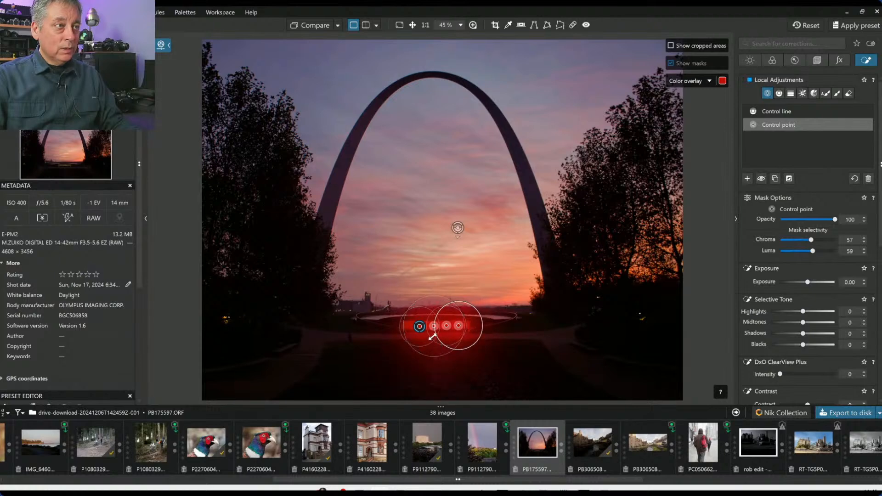
pyautogui.moveTo(430, 335)
pyautogui.mouseDown()
pyautogui.moveTo(412, 344)
pyautogui.moveTo(420, 342)
pyautogui.mouseUp()
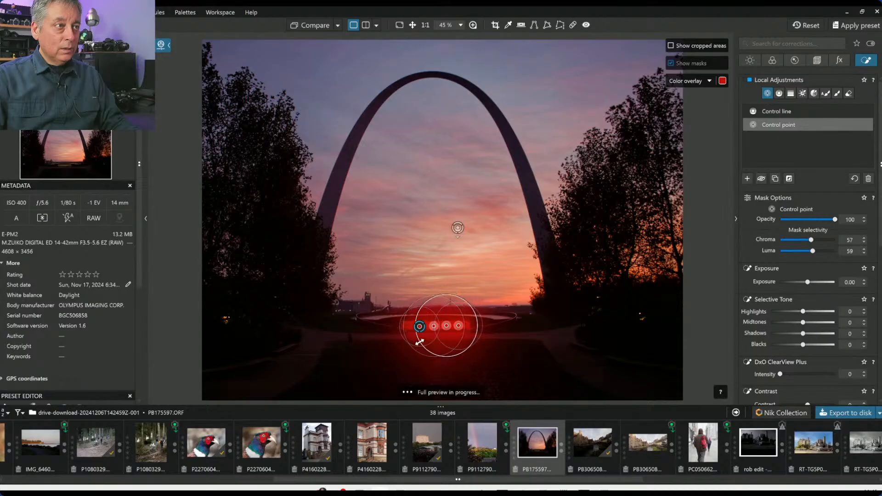
# Step: Brighten the lit windows' mask with highlights 100, midtones 39, shadows 22 and exposure 0.49
pyautogui.moveTo(803, 327); pyautogui.dragTo(835, 313)
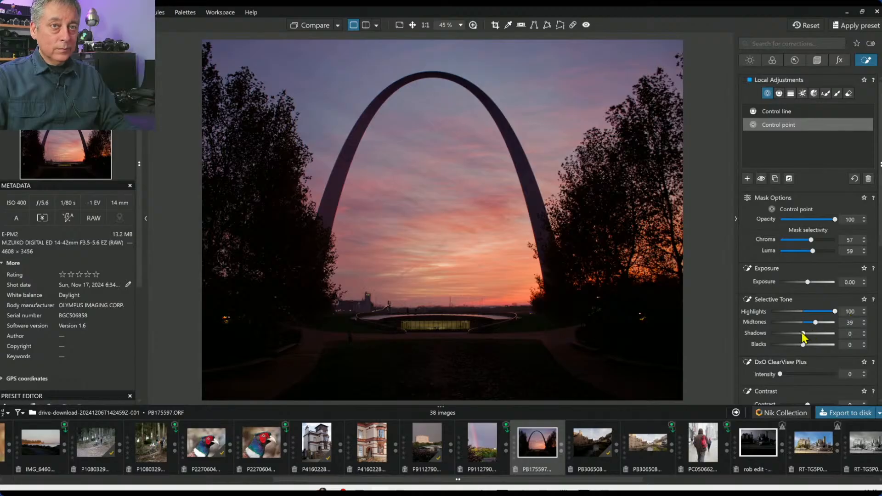
pyautogui.moveTo(804, 334); pyautogui.dragTo(810, 332)
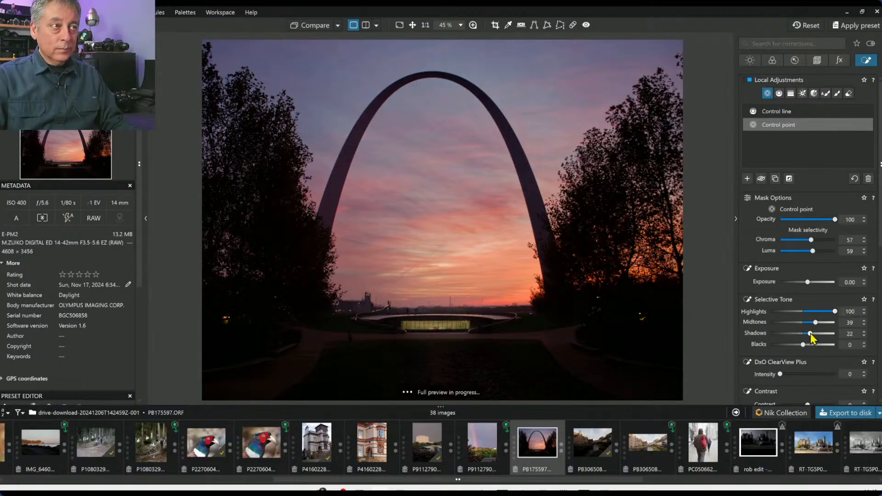
pyautogui.moveTo(808, 283); pyautogui.dragTo(811, 283)
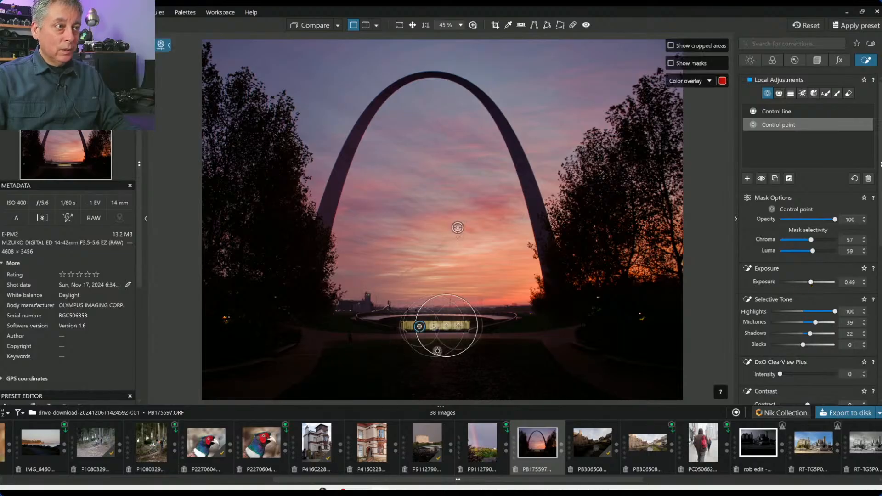
# Step: Extend the control point mask over the lawn in front of the building and set its exposure to 1.13
pyautogui.moveTo(437, 355); pyautogui.dragTo(428, 376)
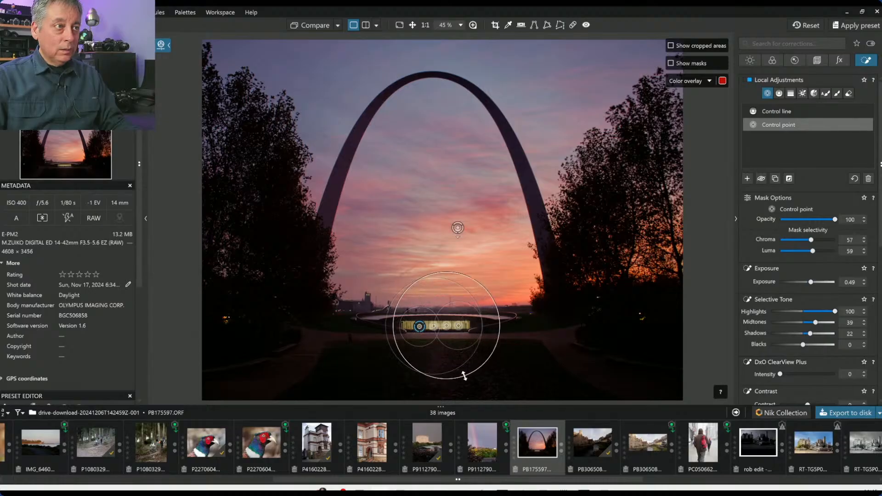
pyautogui.scroll(4, 439, 352)
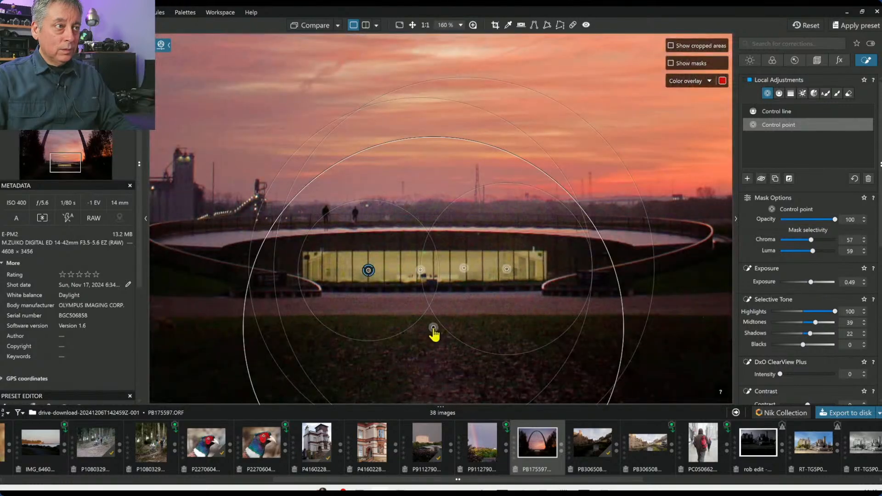
pyautogui.scroll(-3, 433, 338)
pyautogui.scroll(-2, 470, 341)
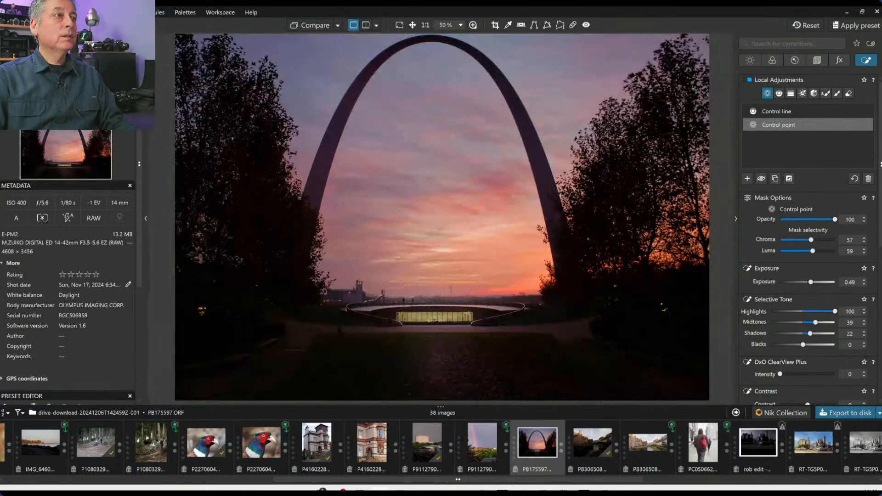
pyautogui.moveTo(811, 282); pyautogui.dragTo(816, 283)
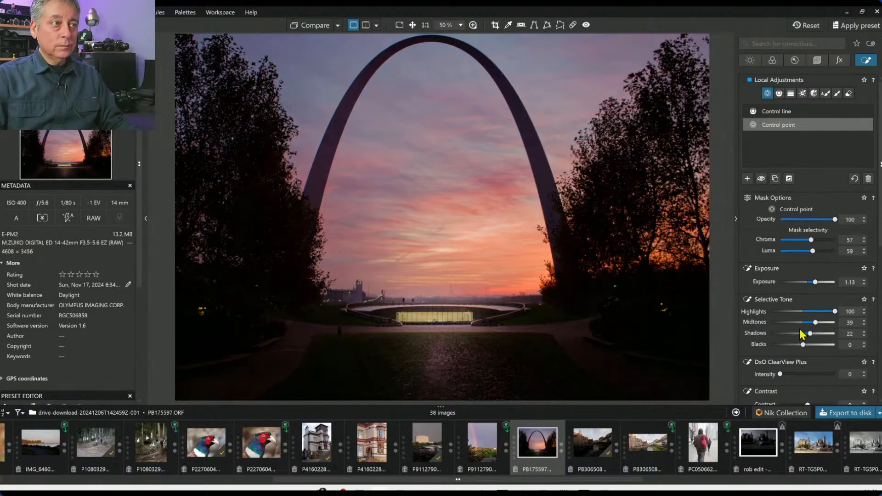
# Step: Set the building and lawn mask's exposure to 1.54 and try an extra control point over the small lights in the left trees
pyautogui.click(818, 282)
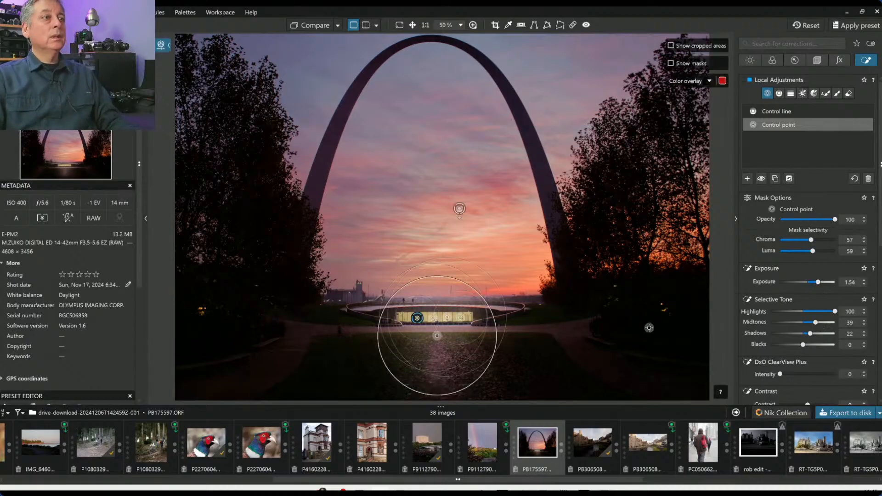
pyautogui.scroll(-1, 649, 328)
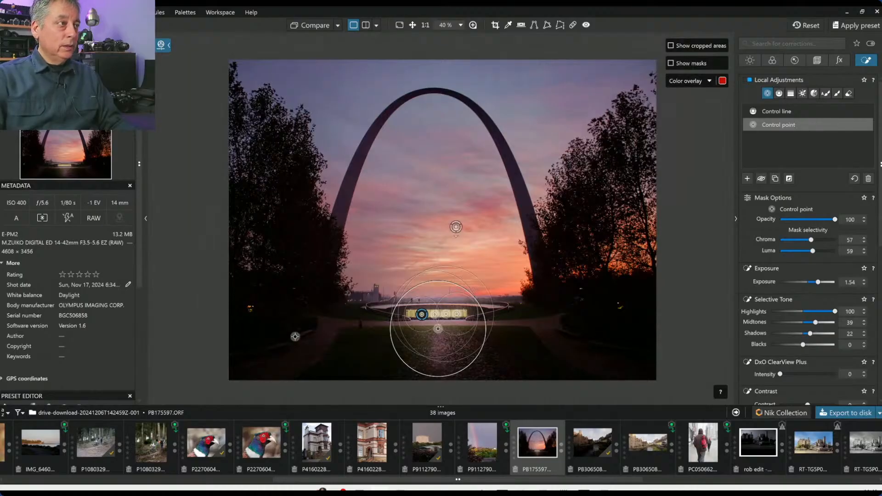
pyautogui.click(251, 311)
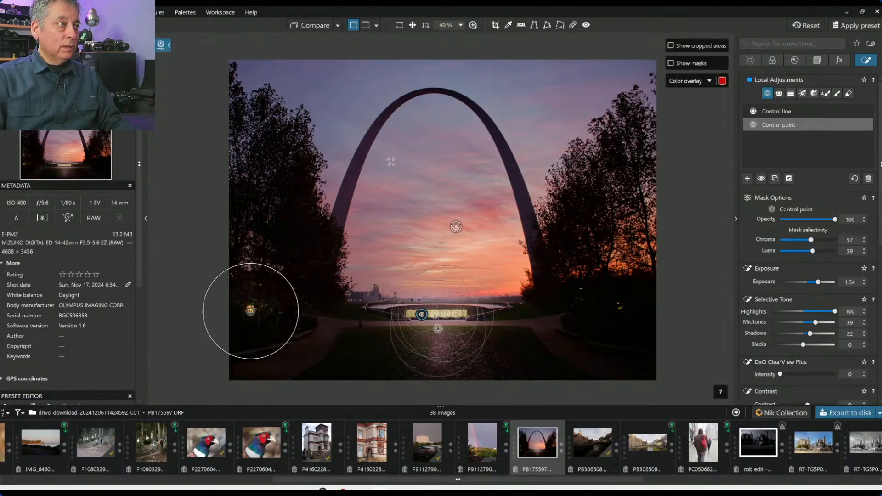
pyautogui.moveTo(251, 311); pyautogui.dragTo(421, 314)
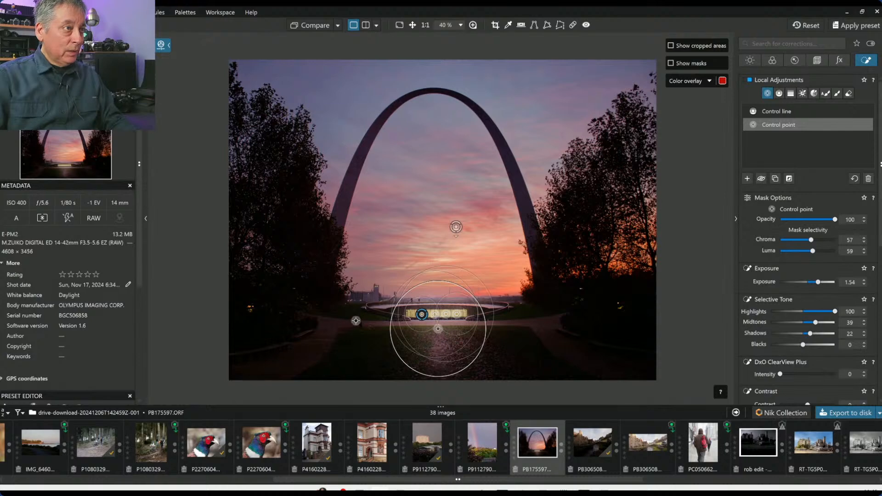
# Step: Create a new control point mask with points on the left and right paths, with exposure 0.99 and highlights 38
pyautogui.click(747, 178)
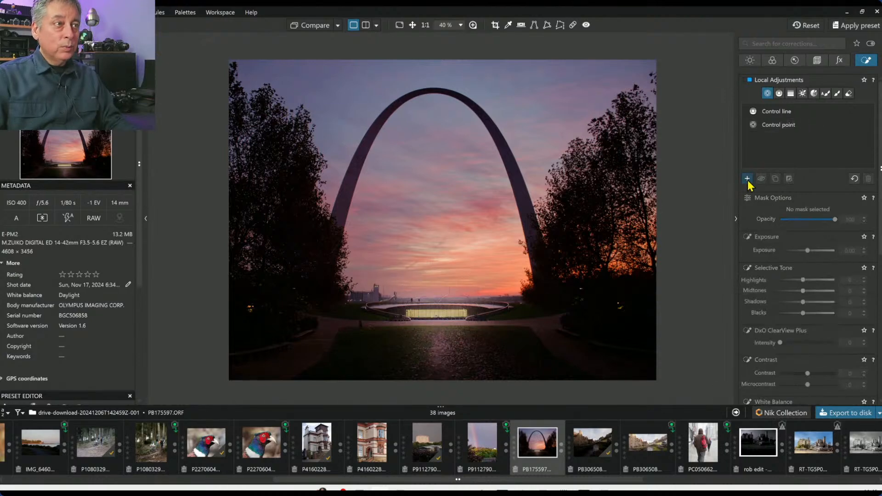
pyautogui.click(337, 334)
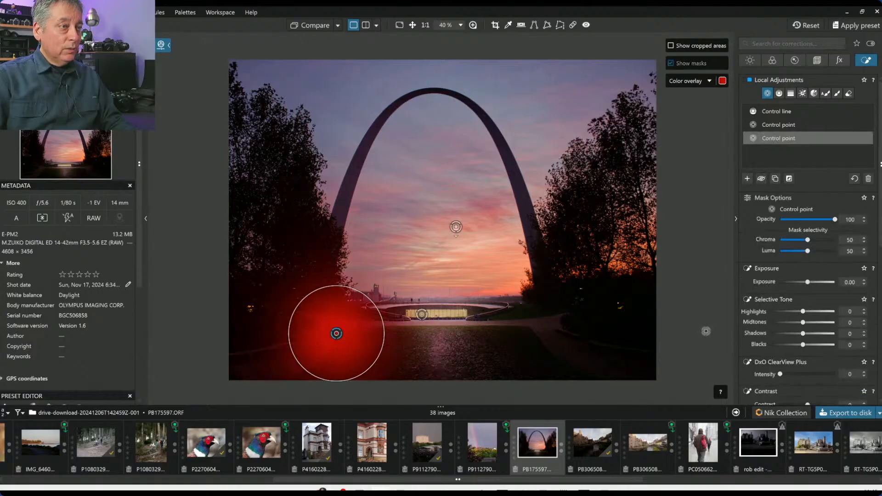
pyautogui.moveTo(811, 282); pyautogui.dragTo(814, 283)
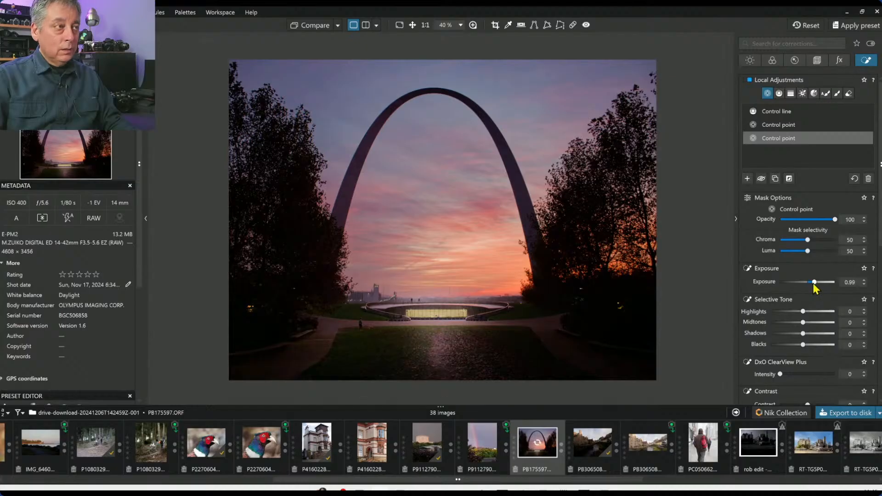
pyautogui.moveTo(336, 334); pyautogui.dragTo(331, 326)
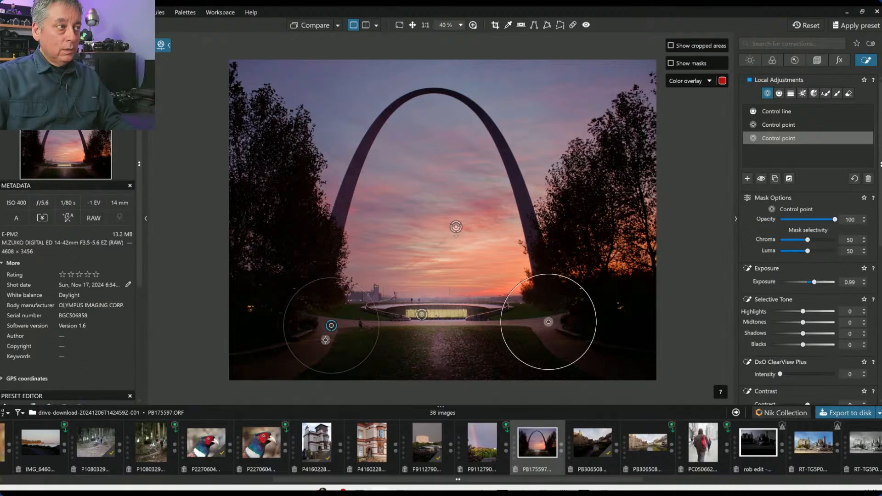
pyautogui.moveTo(803, 312)
pyautogui.mouseDown()
pyautogui.moveTo(832, 312)
pyautogui.moveTo(815, 313)
pyautogui.mouseUp()
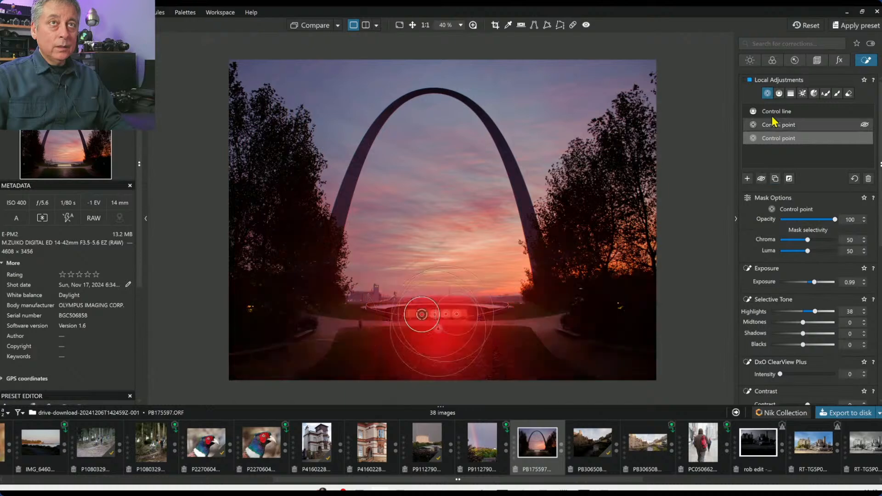
pyautogui.press('Escape')
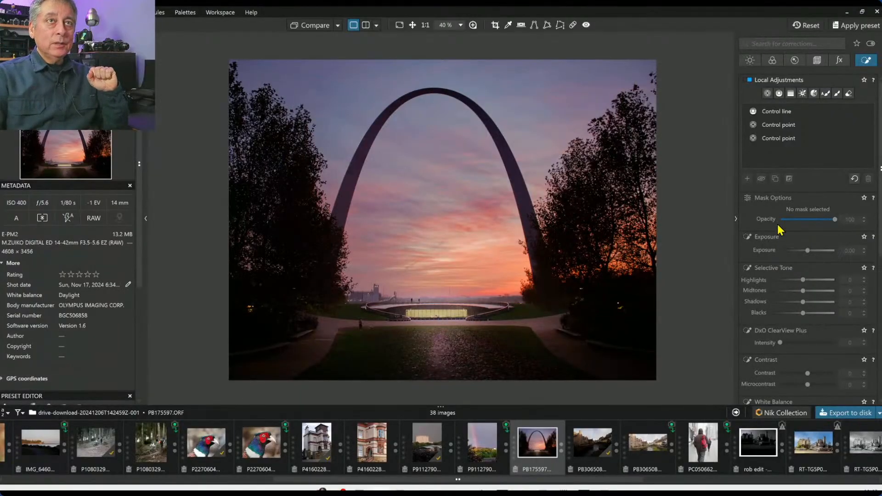
# Step: Raise the photo's global selective tone shadows to 63 and blacks to 6
pyautogui.click(757, 61)
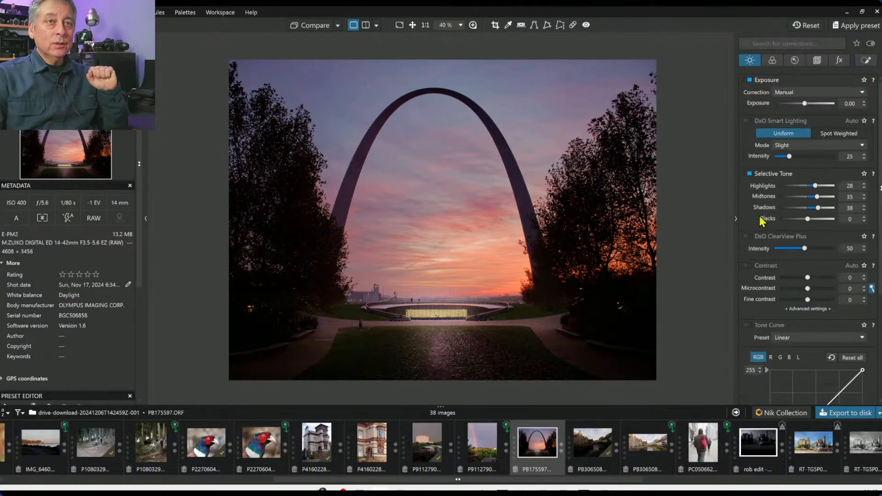
pyautogui.moveTo(807, 219)
pyautogui.mouseDown()
pyautogui.moveTo(796, 224)
pyautogui.moveTo(812, 225)
pyautogui.mouseUp()
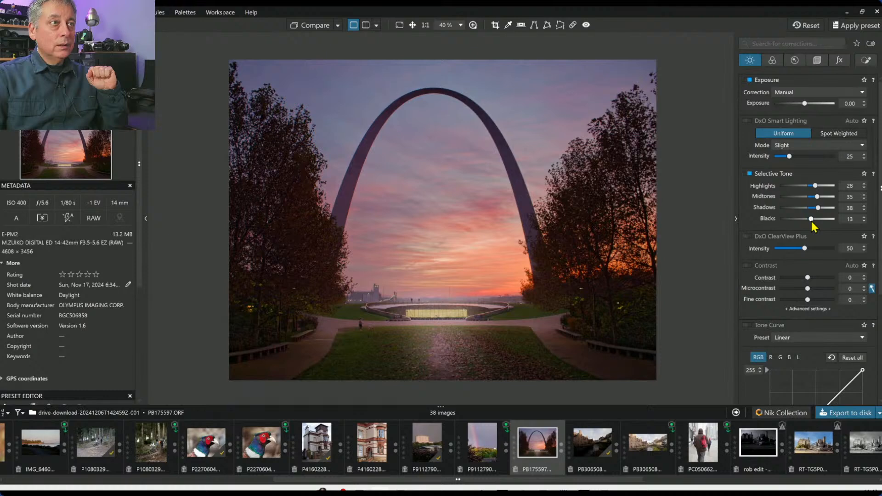
pyautogui.doubleClick(811, 221)
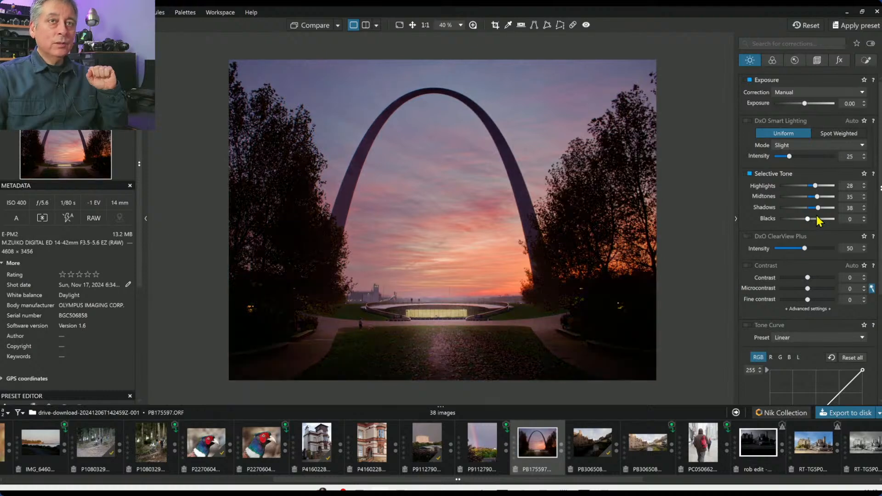
pyautogui.moveTo(818, 211); pyautogui.dragTo(826, 215)
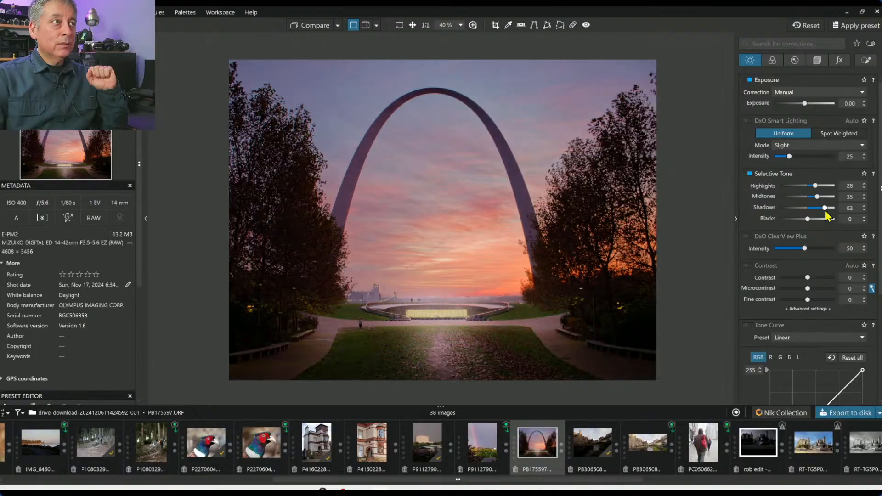
pyautogui.moveTo(807, 219); pyautogui.dragTo(810, 219)
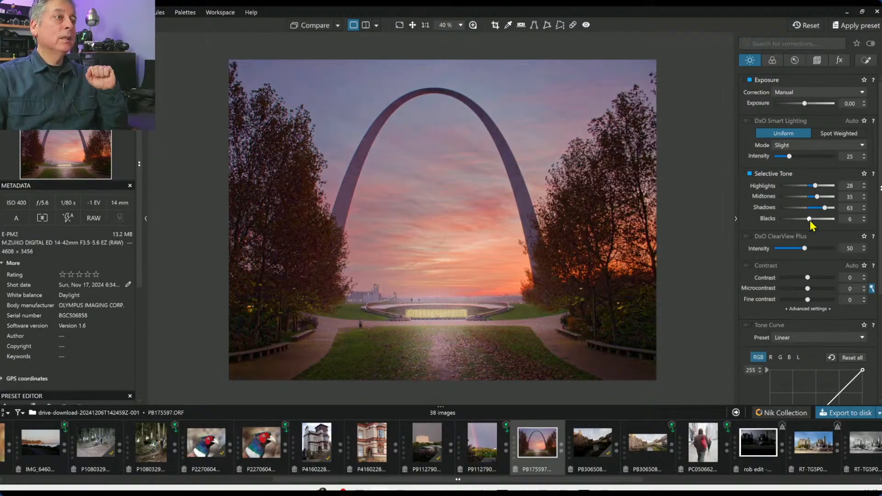
# Step: Reset the exposure and highlights of the local mask over the two paths to 0
pyautogui.click(865, 60)
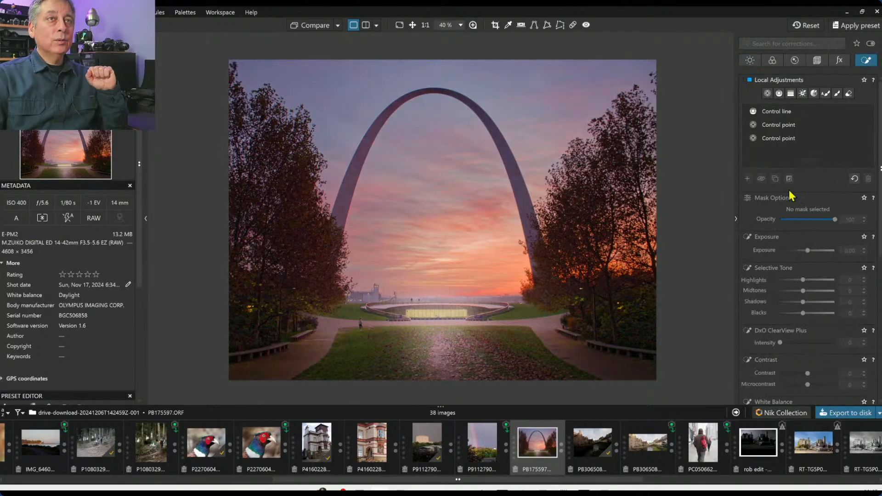
pyautogui.click(776, 138)
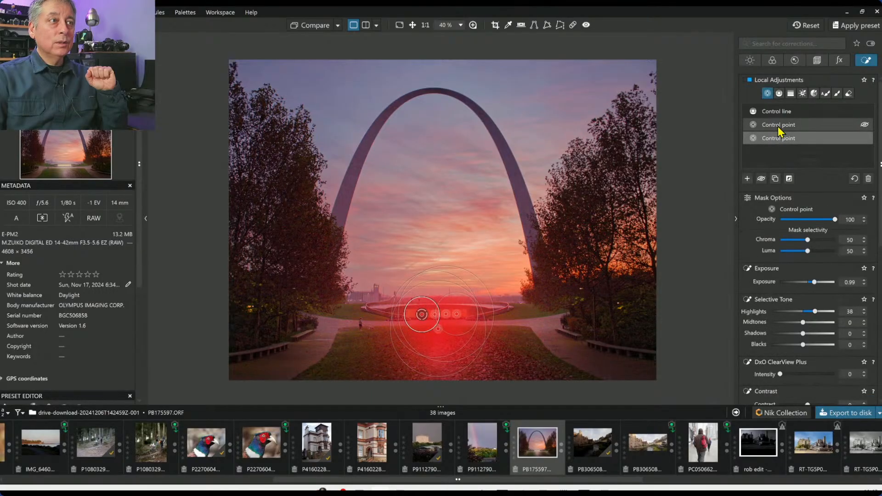
pyautogui.doubleClick(815, 282)
pyautogui.doubleClick(815, 312)
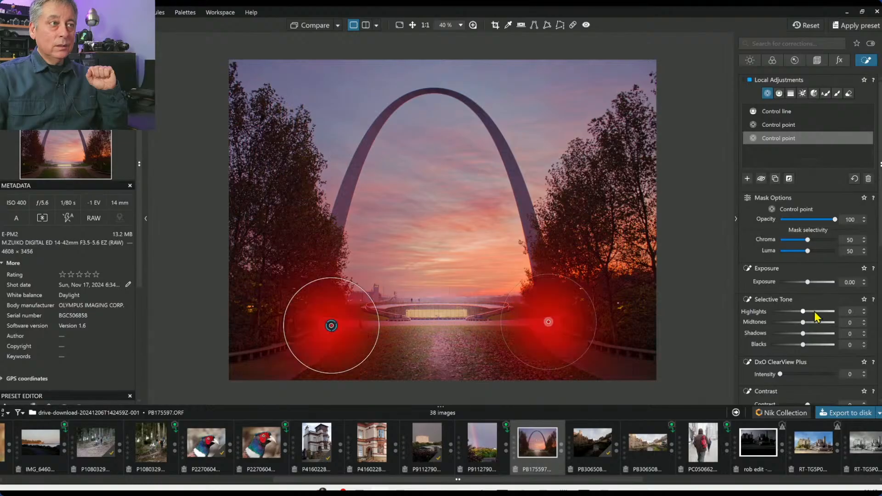
# Step: Set the building and lawn mask's exposure to -0.02, ClearView Plus intensity to 30 and microcontrast to 10
pyautogui.click(792, 124)
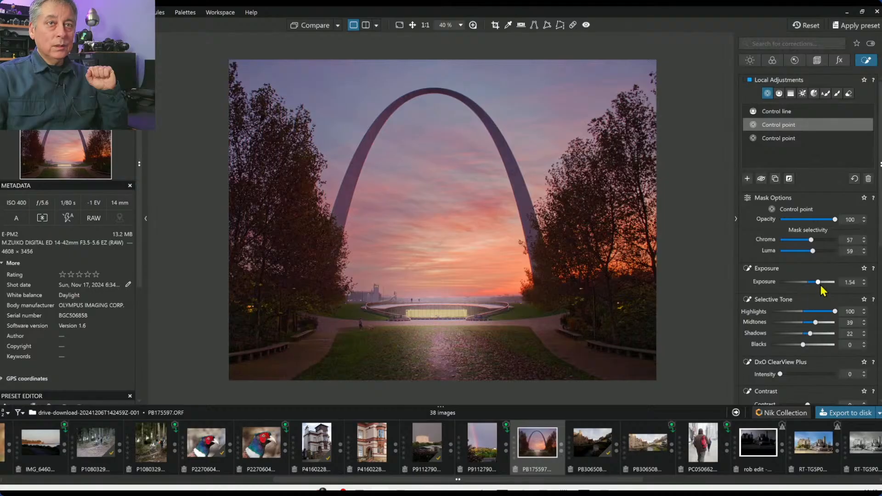
pyautogui.moveTo(815, 282); pyautogui.dragTo(807, 283)
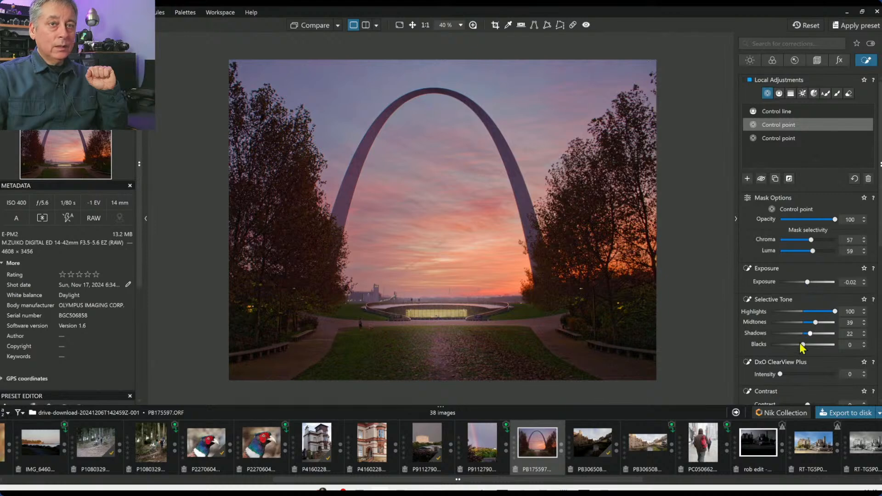
pyautogui.moveTo(780, 374); pyautogui.dragTo(788, 375)
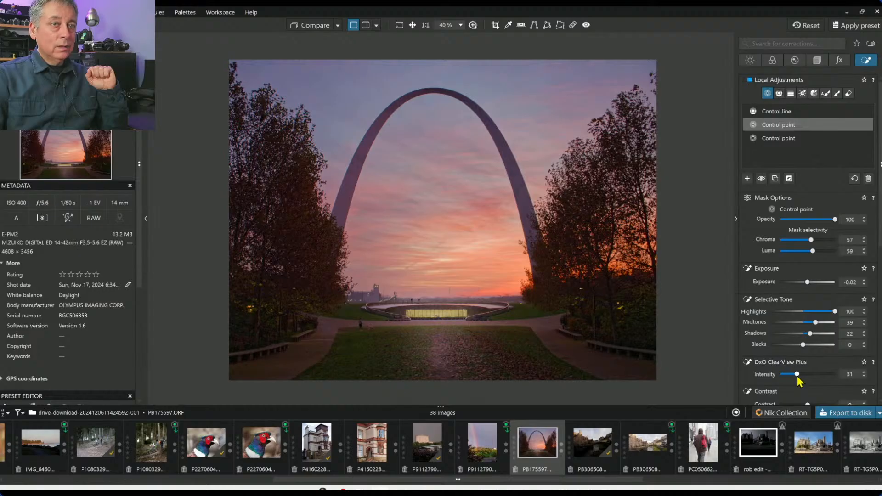
pyautogui.scroll(-3, 776, 376)
pyautogui.scroll(-1, 808, 298)
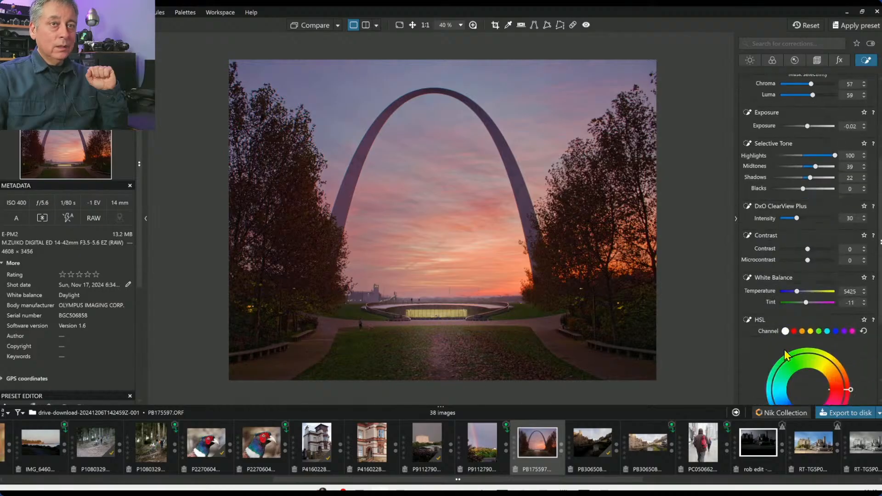
pyautogui.moveTo(809, 260); pyautogui.dragTo(811, 260)
# Step: Warm the building and lawn mask to a white balance temperature of 6091 and lower its vibrancy to -16
pyautogui.scroll(-2, 768, 297)
pyautogui.scroll(-1, 768, 296)
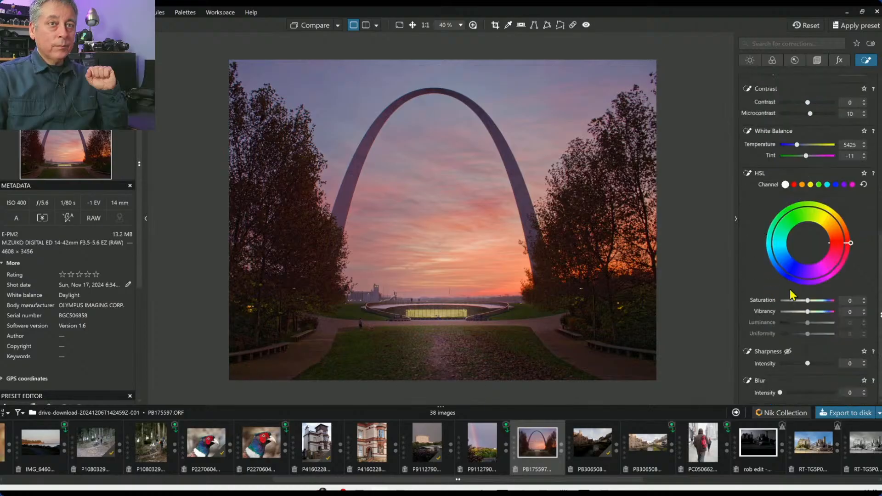
pyautogui.click(796, 145)
pyautogui.moveTo(797, 146); pyautogui.dragTo(799, 145)
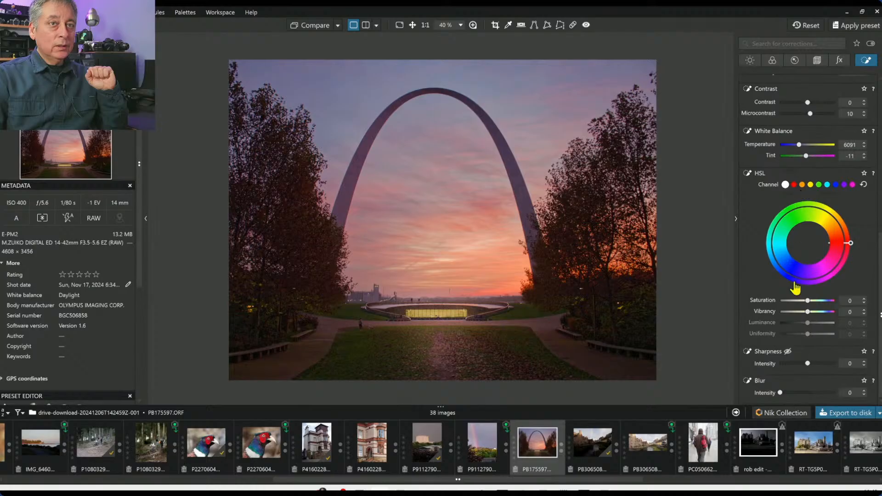
pyautogui.moveTo(808, 315)
pyautogui.mouseDown()
pyautogui.moveTo(819, 316)
pyautogui.moveTo(804, 314)
pyautogui.mouseUp()
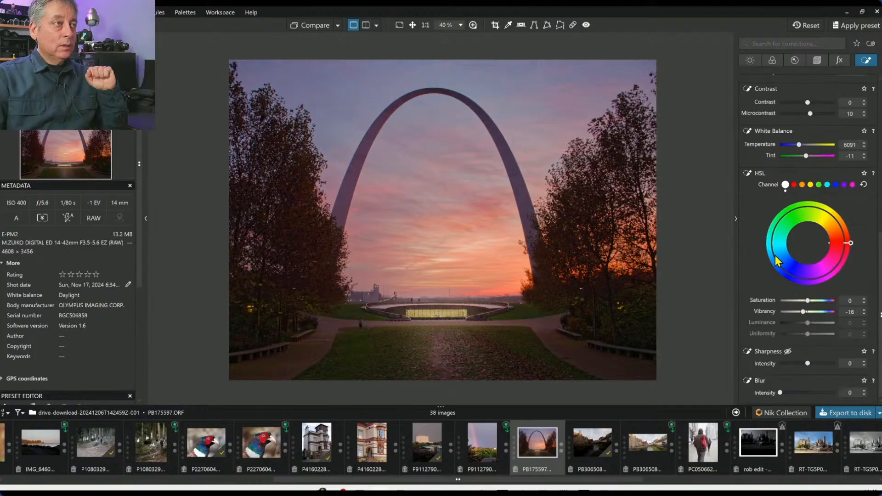
# Step: Adjust the sky's control line mask to exposure -0.76, highlights -46, ClearView Plus intensity 37 and microcontrast 17
pyautogui.press('l')
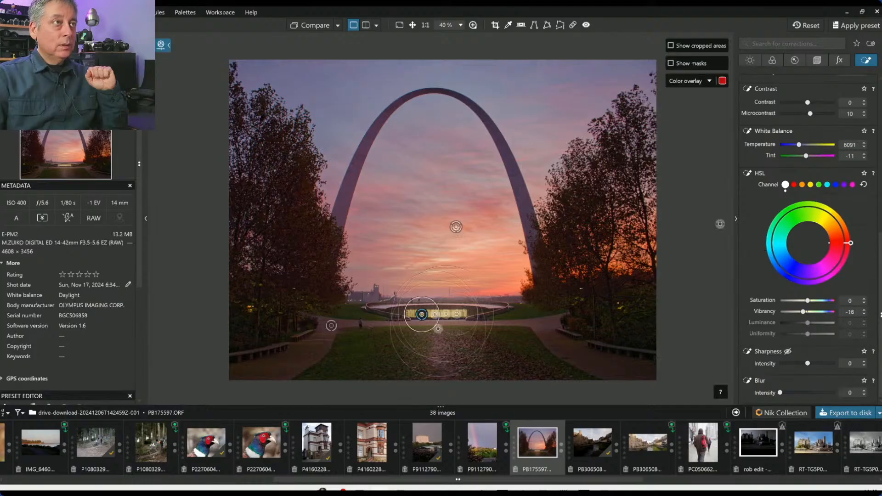
pyautogui.click(456, 227)
pyautogui.scroll(5, 782, 237)
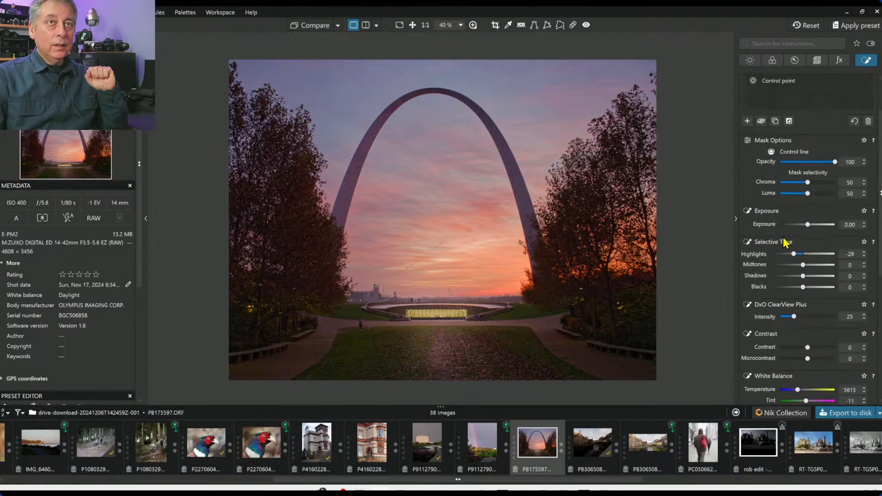
pyautogui.moveTo(807, 225); pyautogui.dragTo(802, 224)
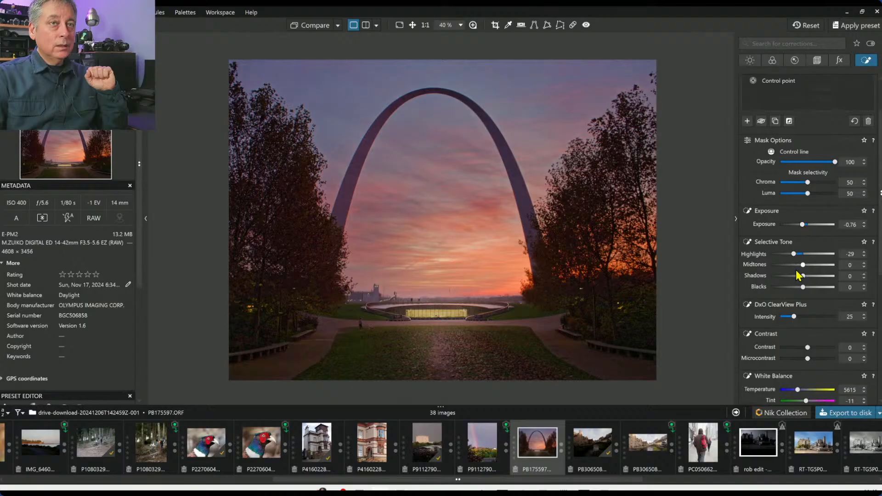
pyautogui.moveTo(792, 255); pyautogui.dragTo(787, 255)
pyautogui.moveTo(794, 319)
pyautogui.mouseDown()
pyautogui.moveTo(811, 322)
pyautogui.moveTo(800, 321)
pyautogui.mouseUp()
pyautogui.moveTo(808, 359); pyautogui.dragTo(811, 358)
# Step: Lower the sky mask's control line within the arch and raise its dashed limit line to the base of the building
pyautogui.moveTo(458, 231); pyautogui.dragTo(460, 250)
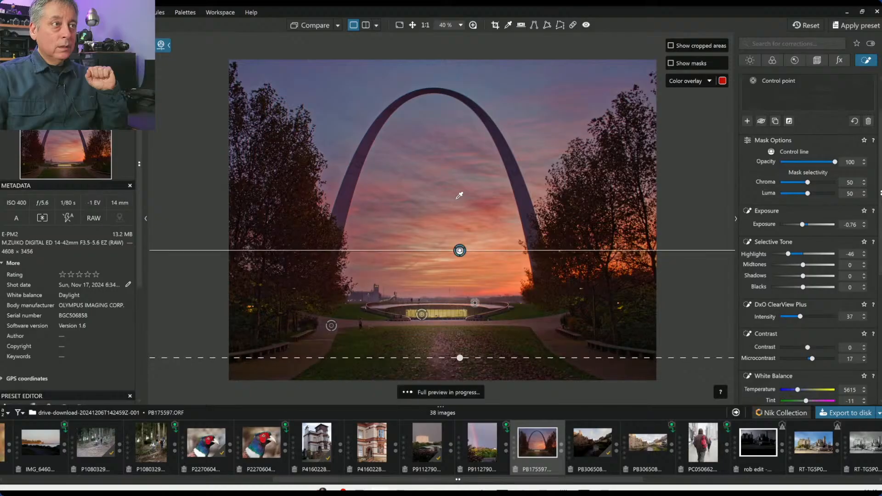
pyautogui.moveTo(461, 358); pyautogui.dragTo(458, 327)
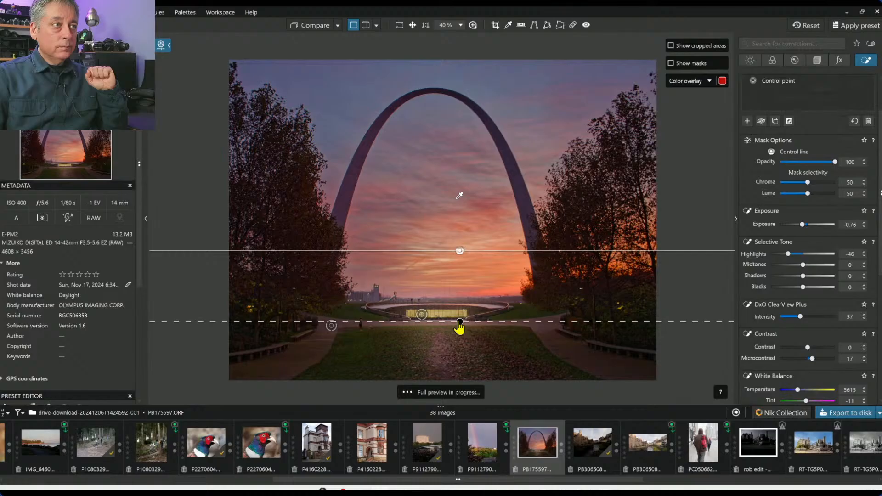
pyautogui.click(771, 134)
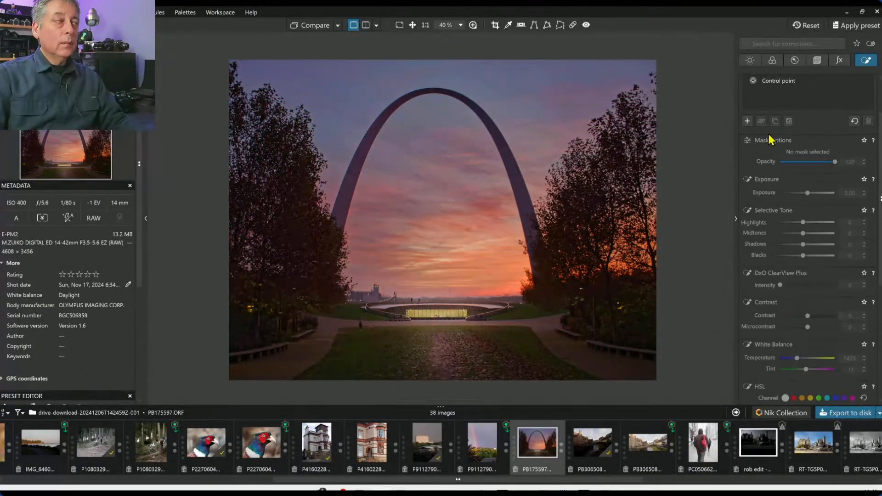
# Step: Compare the edited arch photo with the unedited original
pyautogui.click(321, 28)
pyautogui.click(320, 25)
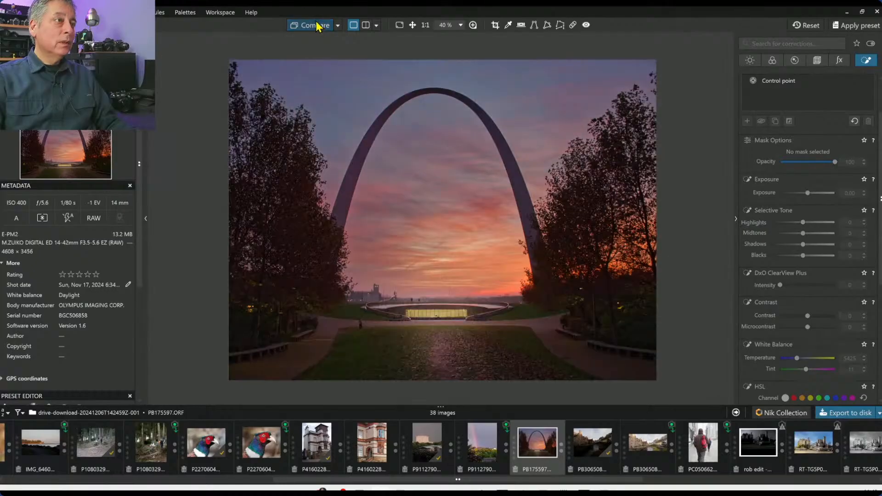
pyautogui.click(316, 27)
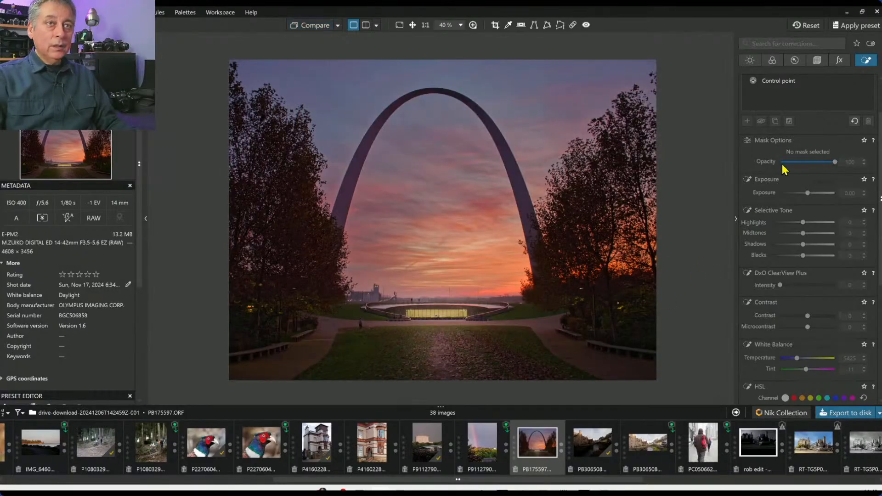
# Step: Delete the control point on the left path from the mask covering the two paths
pyautogui.scroll(2, 779, 172)
pyautogui.click(778, 138)
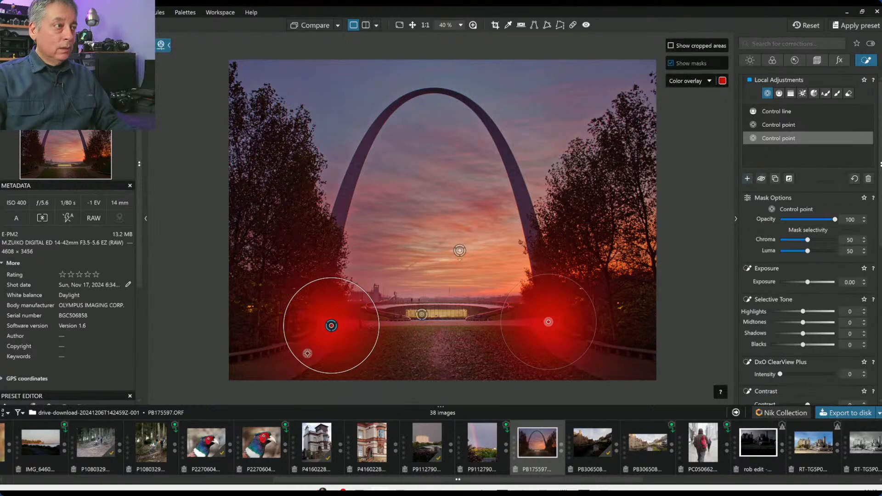
pyautogui.press('Delete')
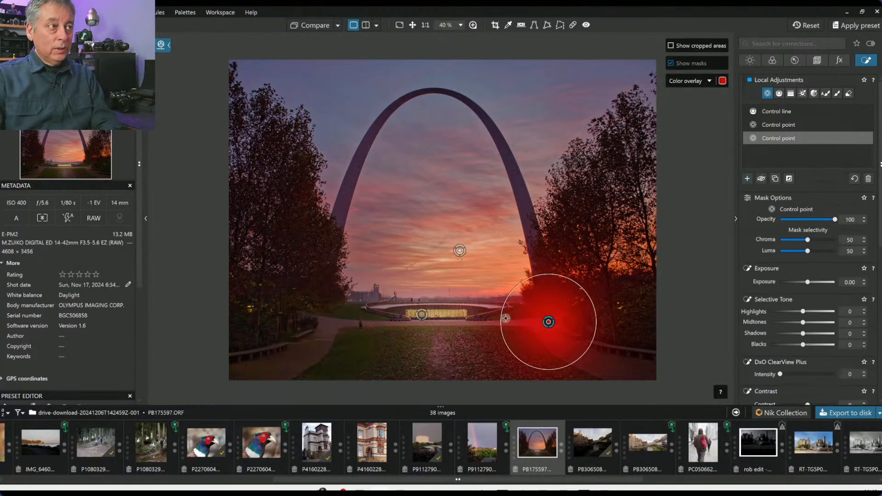
# Step: Add a control point mask on both dark lower corners of the foreground, with blacks -14 and enlarged circles of influence
pyautogui.press('Delete')
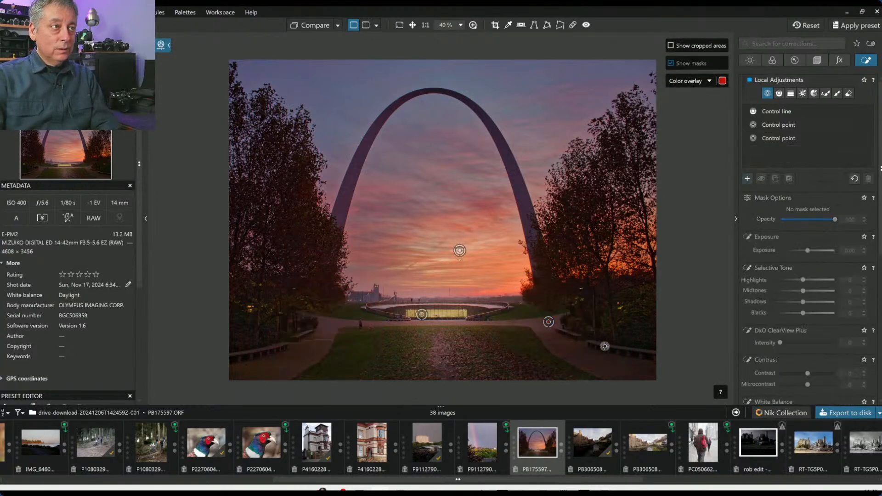
pyautogui.click(746, 178)
pyautogui.click(271, 369)
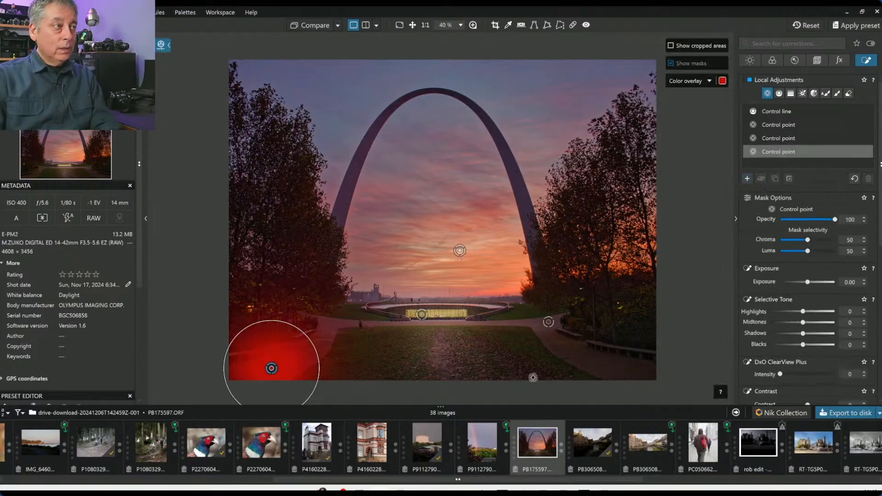
pyautogui.click(616, 369)
pyautogui.moveTo(803, 345); pyautogui.dragTo(798, 346)
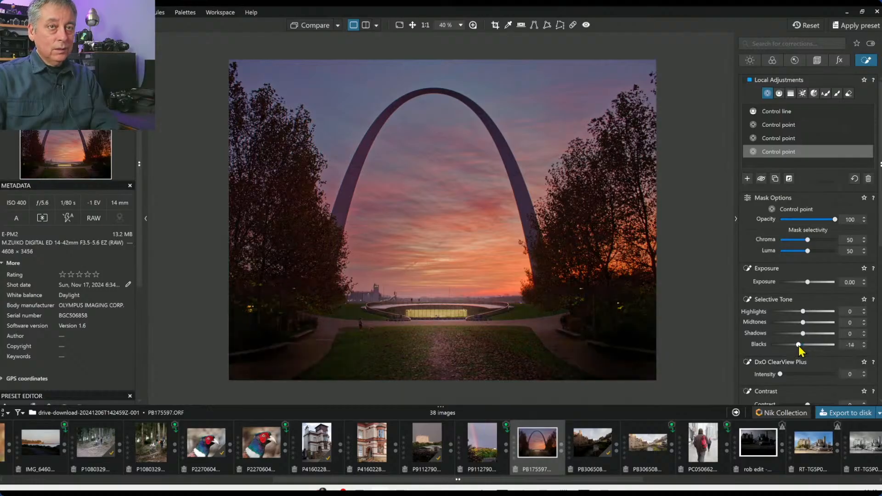
pyautogui.moveTo(324, 371); pyautogui.dragTo(345, 370)
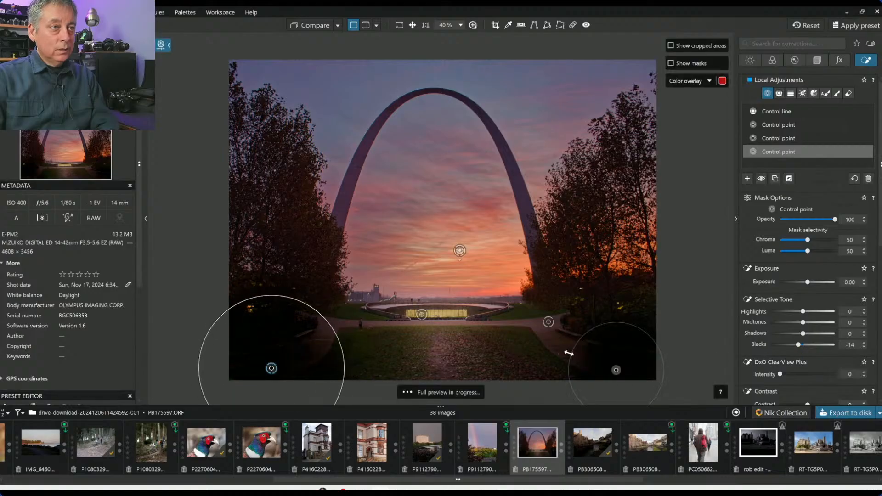
pyautogui.moveTo(570, 353); pyautogui.dragTo(564, 352)
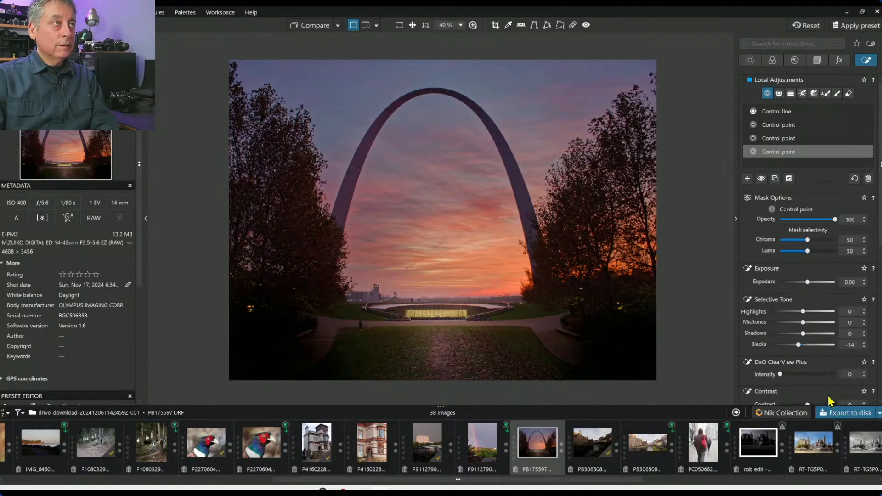
# Step: Finish editing the corner mask and export the arch photo to disk
pyautogui.press('Escape')
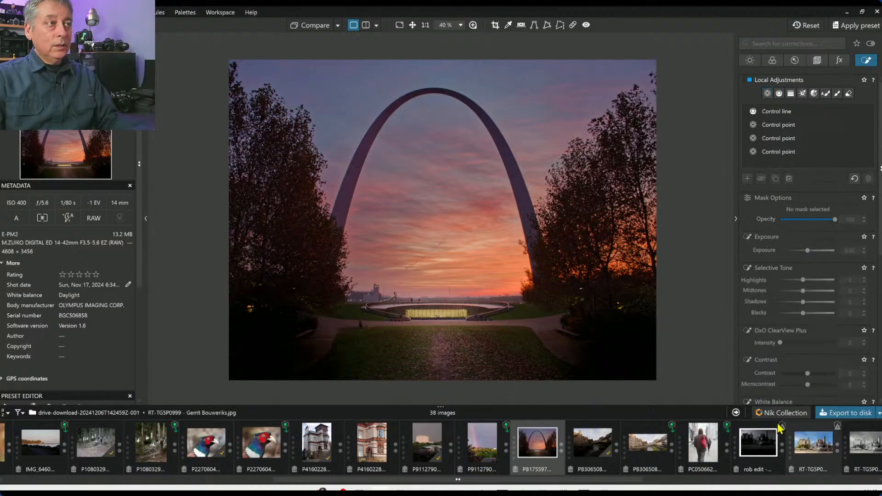
pyautogui.click(855, 414)
pyautogui.click(568, 367)
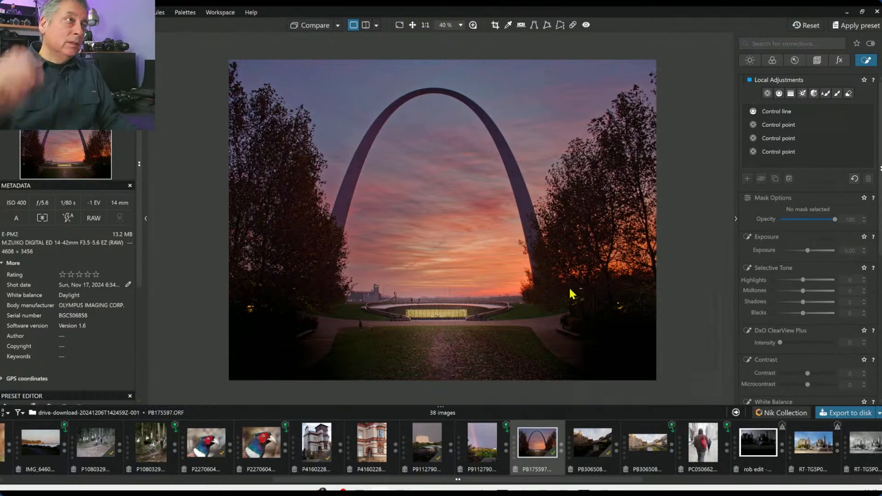
# Step: Add a mask with two small control points on the arch's left leg, setting luma selectivity to 62 and shadows to 30
pyautogui.click(767, 94)
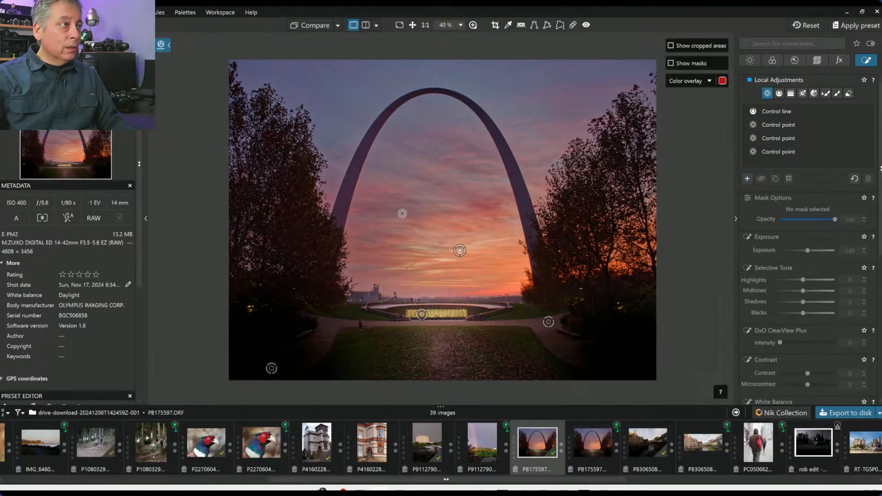
pyautogui.click(340, 214)
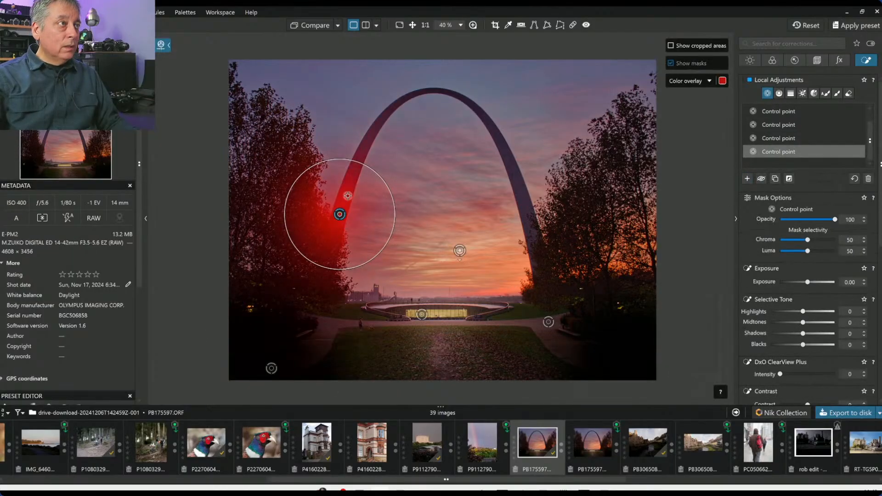
pyautogui.moveTo(356, 164); pyautogui.dragTo(347, 186)
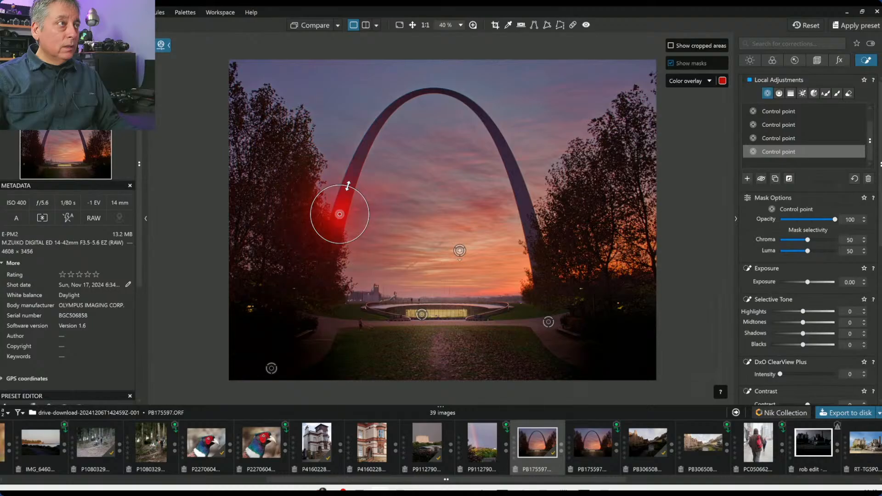
pyautogui.click(350, 180)
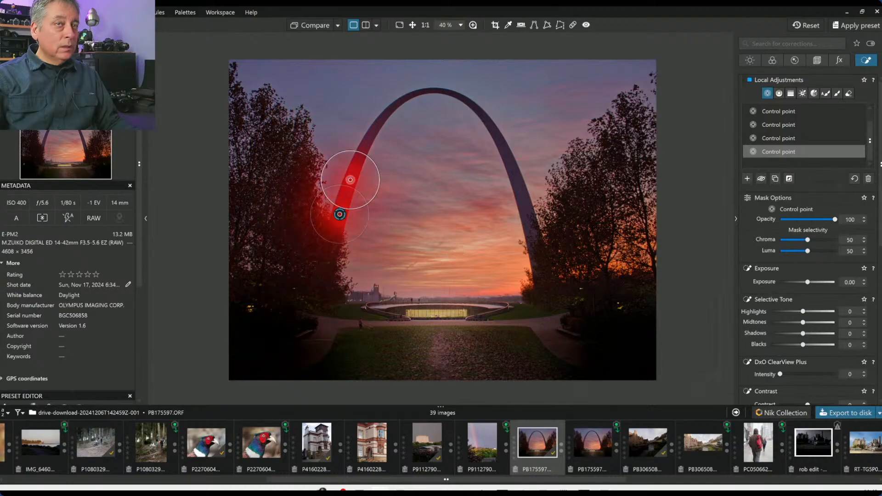
pyautogui.moveTo(812, 250); pyautogui.dragTo(814, 251)
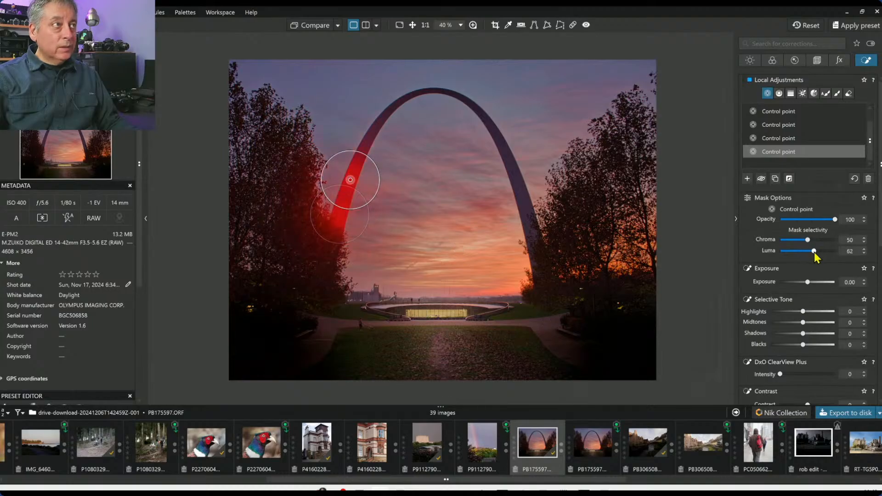
pyautogui.moveTo(803, 333); pyautogui.dragTo(815, 342)
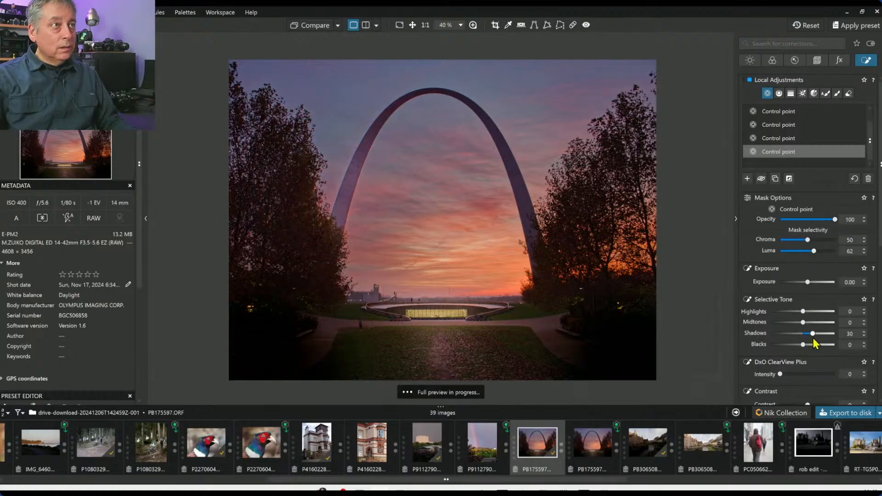
# Step: Extend the arch's mask with further small control points up the left leg towards the apex
pyautogui.click(360, 160)
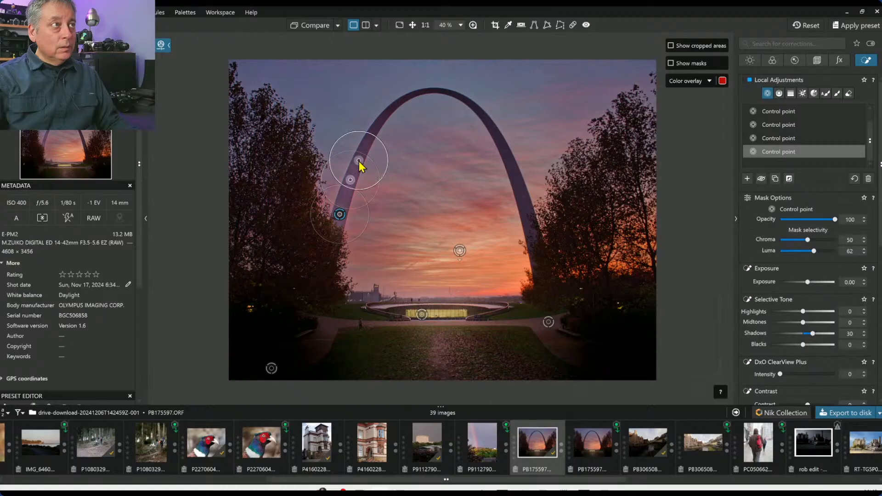
pyautogui.click(370, 132)
pyautogui.moveTo(388, 121); pyautogui.dragTo(384, 123)
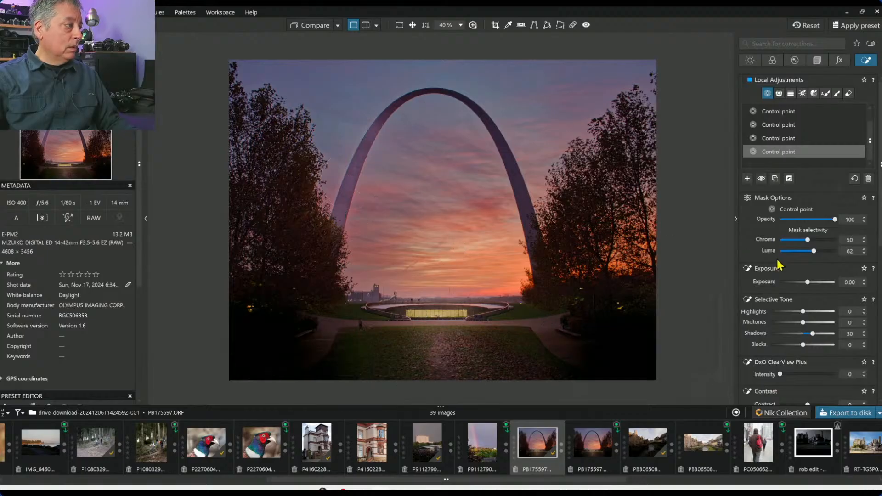
pyautogui.press('Escape')
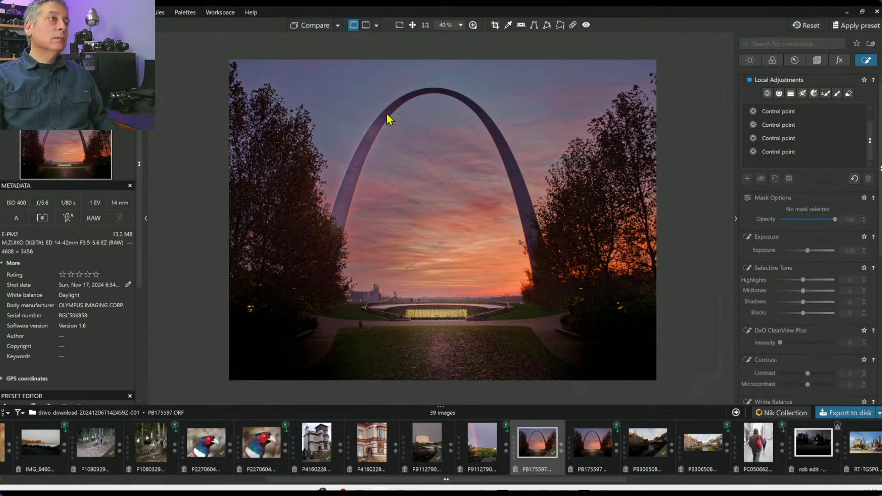
pyautogui.click(781, 151)
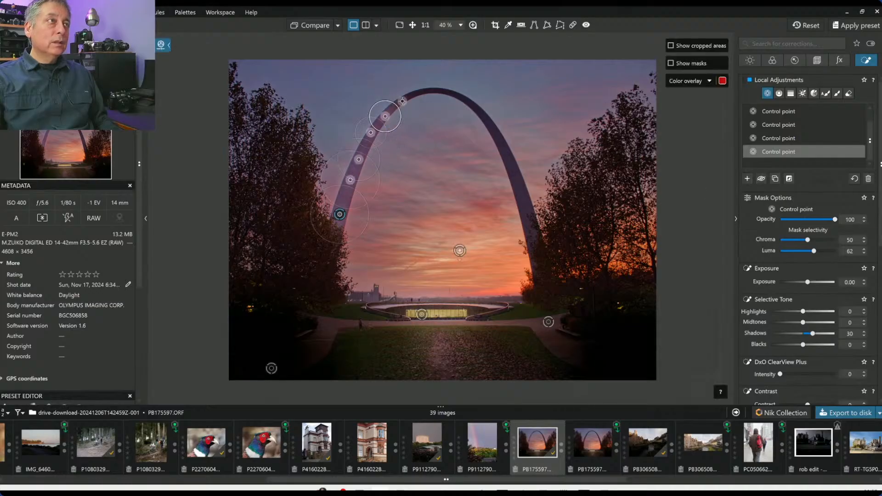
pyautogui.click(400, 101)
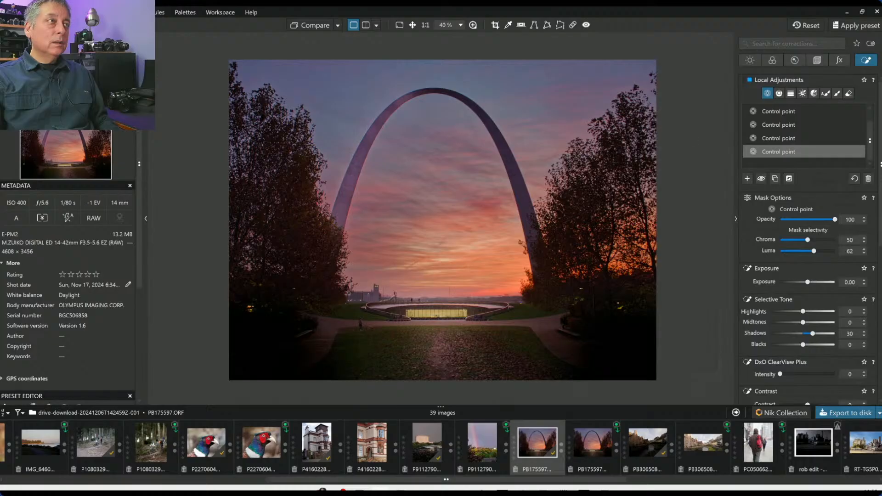
# Step: Export the arch photo to disk as Standard output JPEG at quality 95 and close the mask editing
pyautogui.click(833, 413)
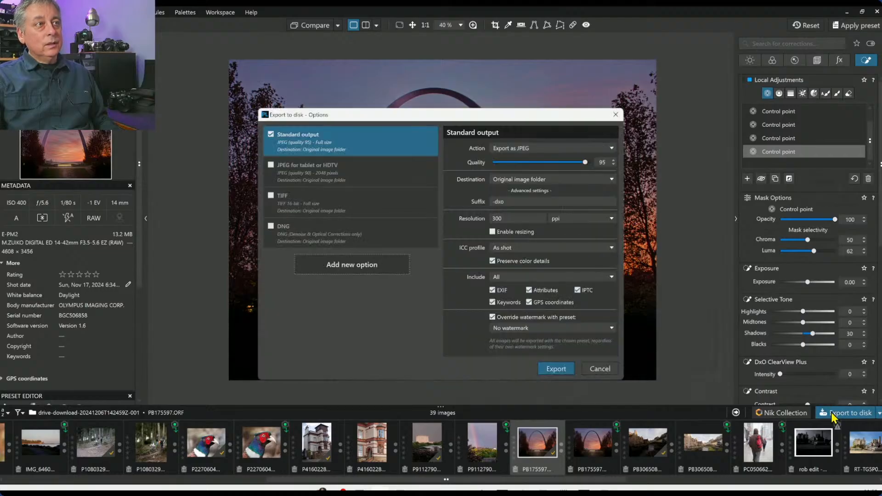
pyautogui.press('Return')
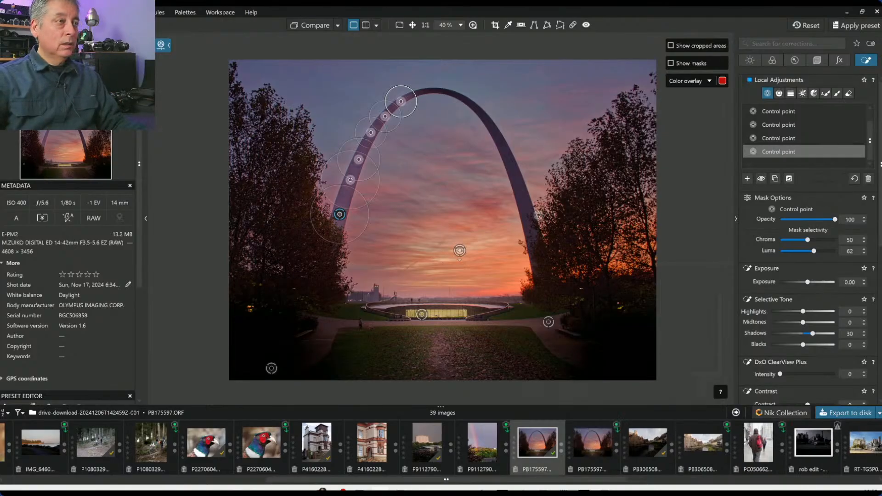
pyautogui.press('Escape')
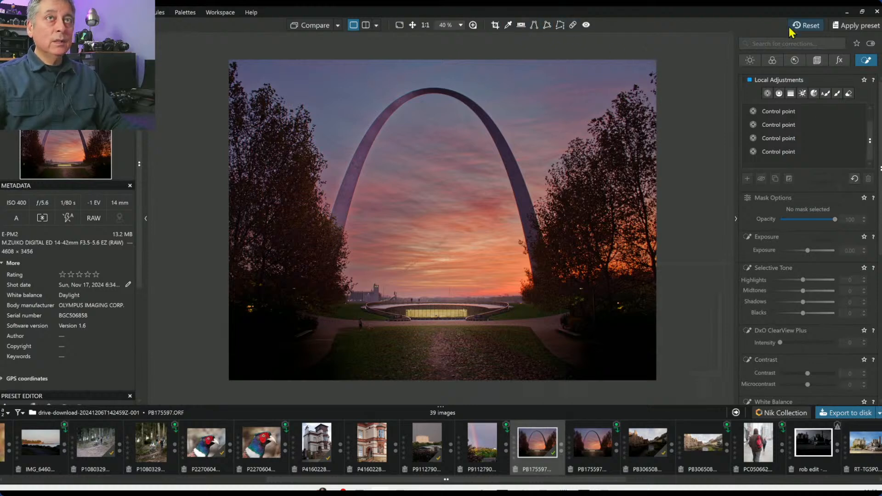
# Step: Reset all corrections and compare the photo side by side left / right with the exported PB175597-dxo.jpg, hiding the side palettes
pyautogui.click(806, 26)
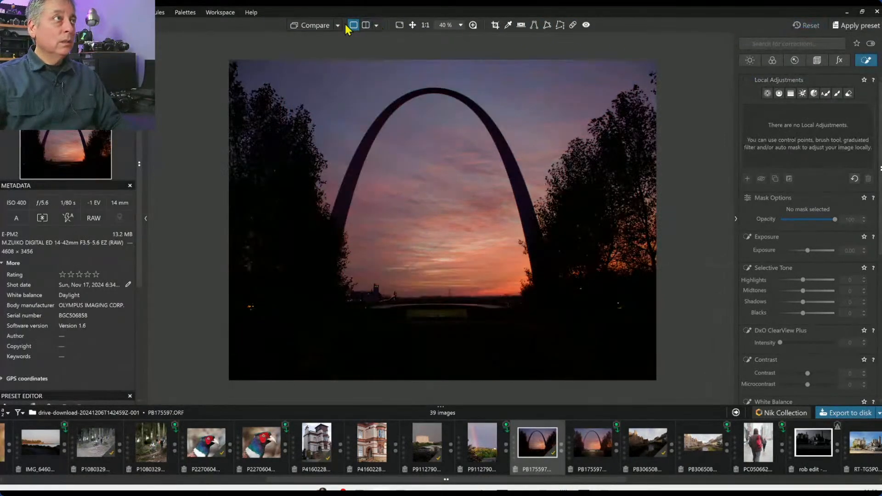
pyautogui.click(376, 26)
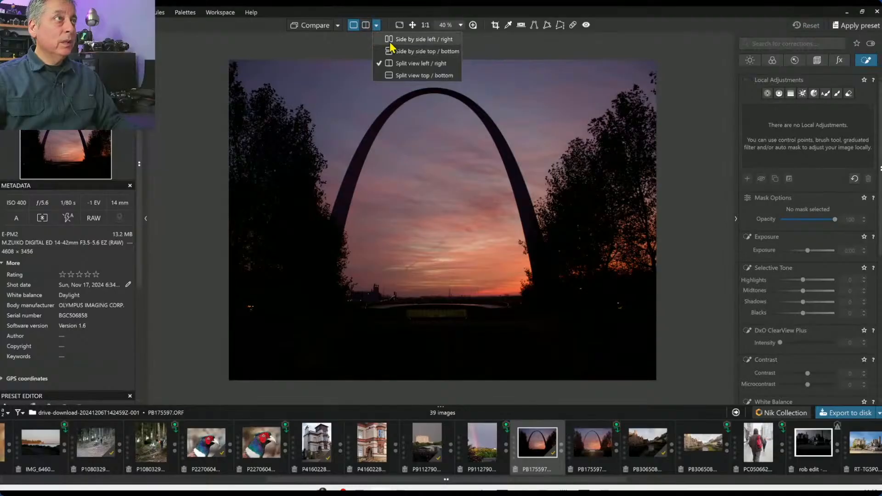
pyautogui.click(385, 36)
pyautogui.click(338, 25)
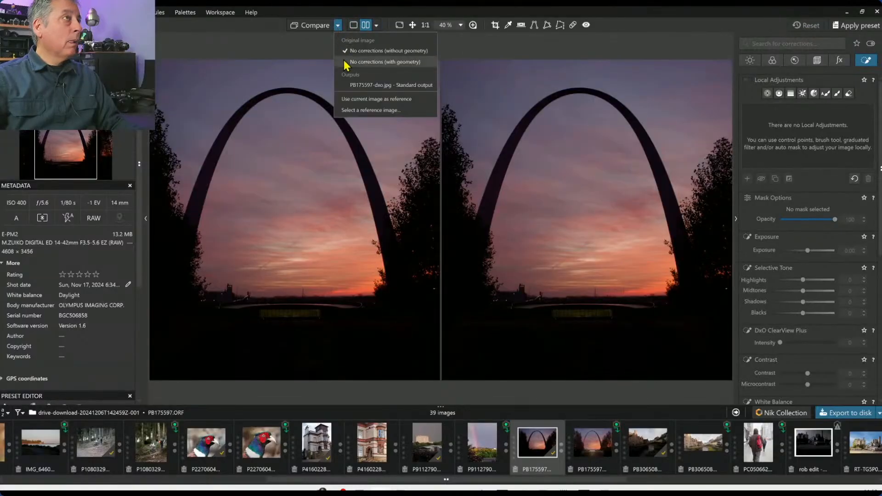
pyautogui.click(356, 87)
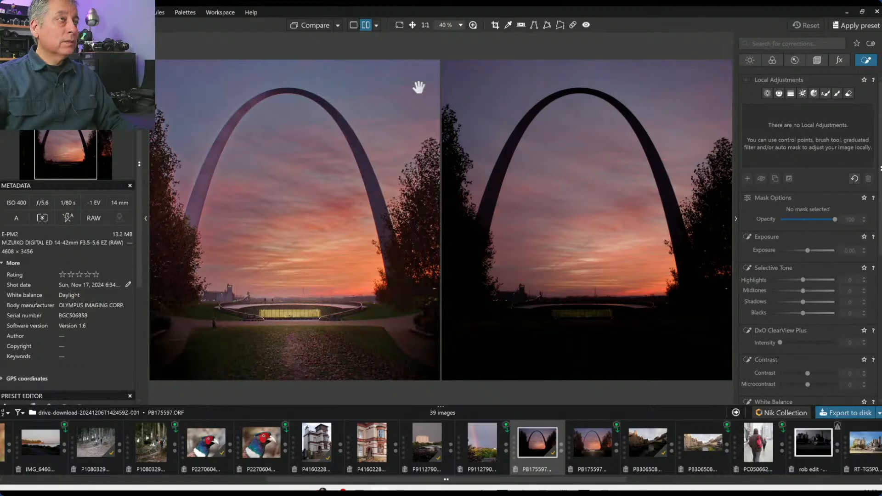
pyautogui.press('Tab')
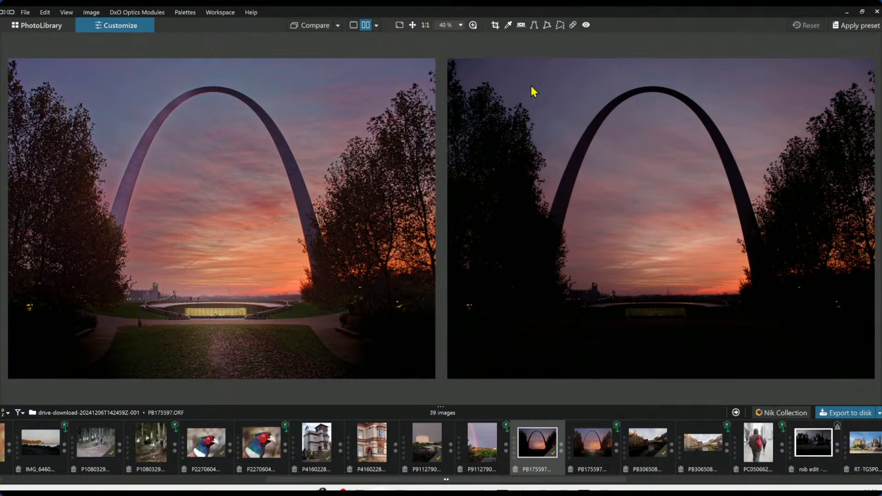
# Step: Compare the exported and reset versions full screen by sweeping the split line across the photo, and restore the side palettes
pyautogui.click(399, 25)
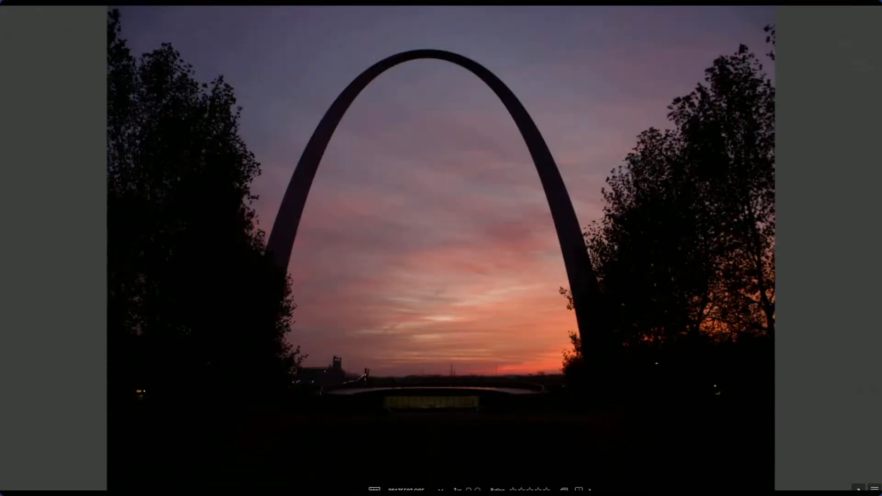
pyautogui.click(579, 489)
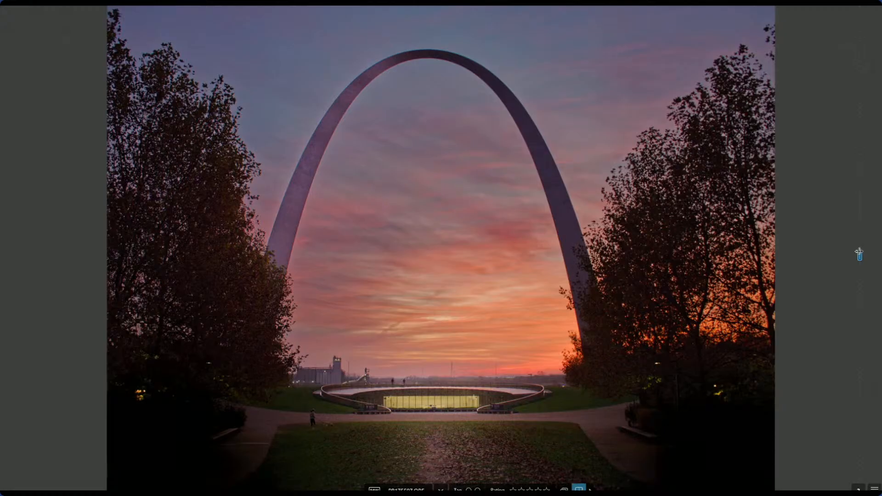
pyautogui.moveTo(859, 253); pyautogui.dragTo(822, 282)
pyautogui.moveTo(824, 255); pyautogui.dragTo(642, 303)
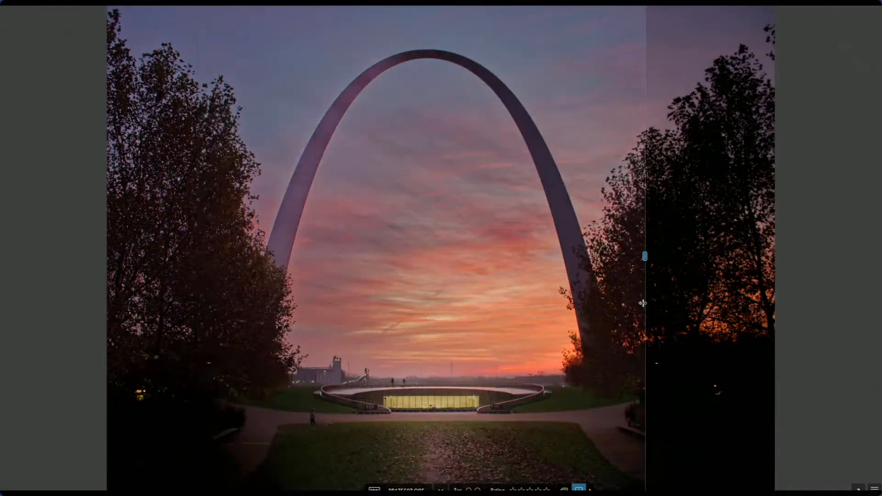
pyautogui.moveTo(642, 304); pyautogui.dragTo(79, 282)
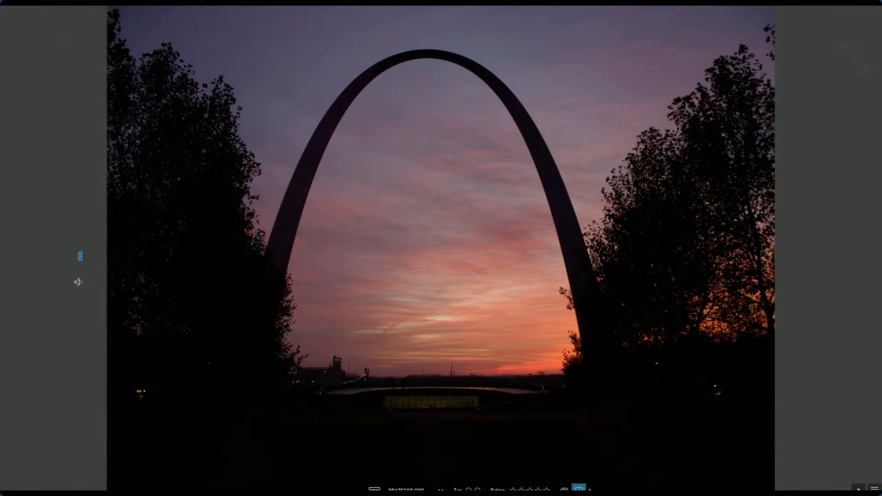
pyautogui.press('Escape')
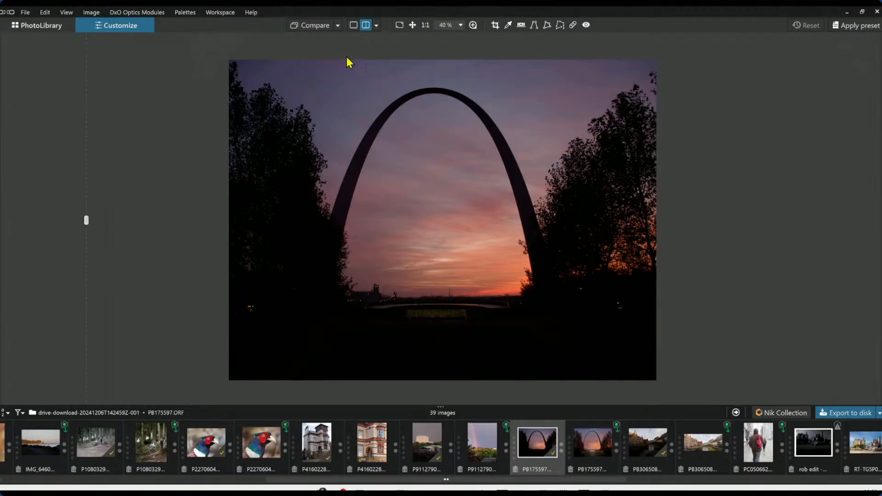
pyautogui.click(338, 25)
pyautogui.click(338, 26)
pyautogui.press('Tab')
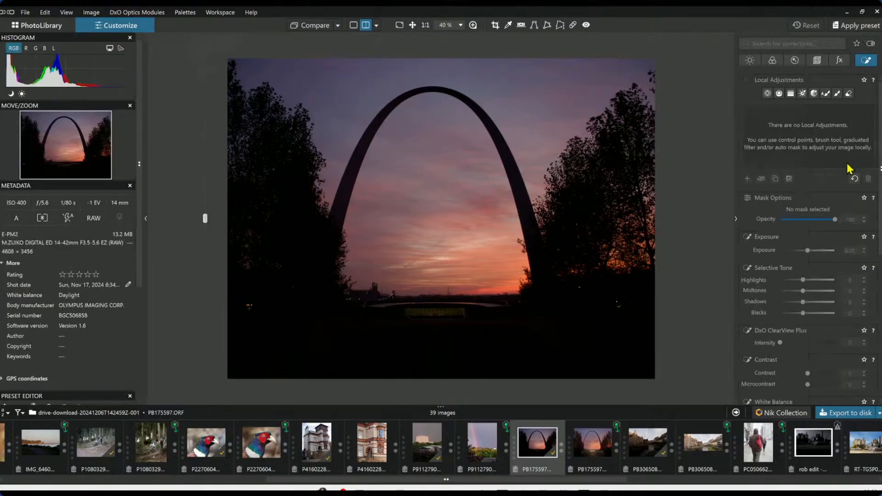
# Step: Enable DeepPRIME XD/XD2s denoising, Lens Softness Compensation and Chromatic Aberration correction for the arch photo
pyautogui.click(796, 61)
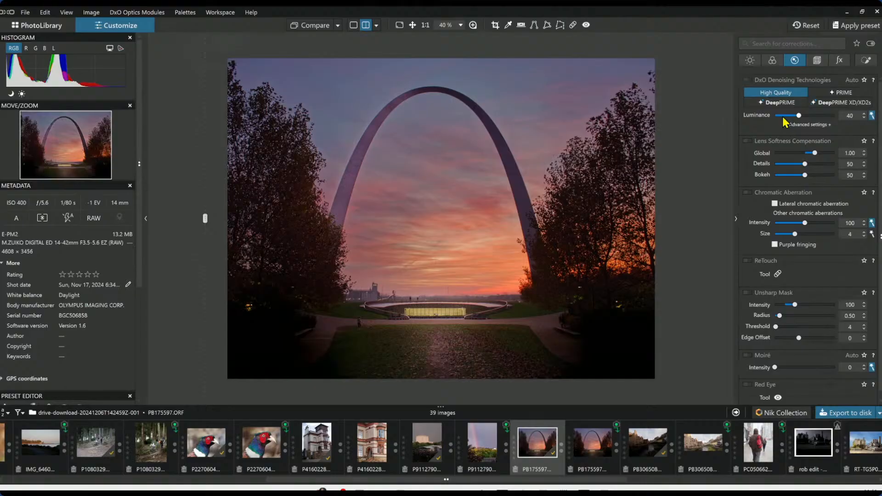
pyautogui.click(828, 104)
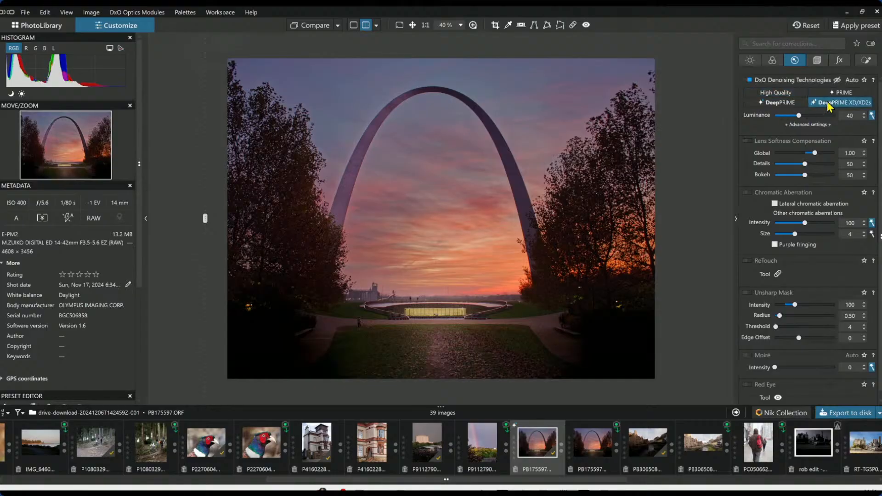
pyautogui.click(749, 141)
pyautogui.click(749, 193)
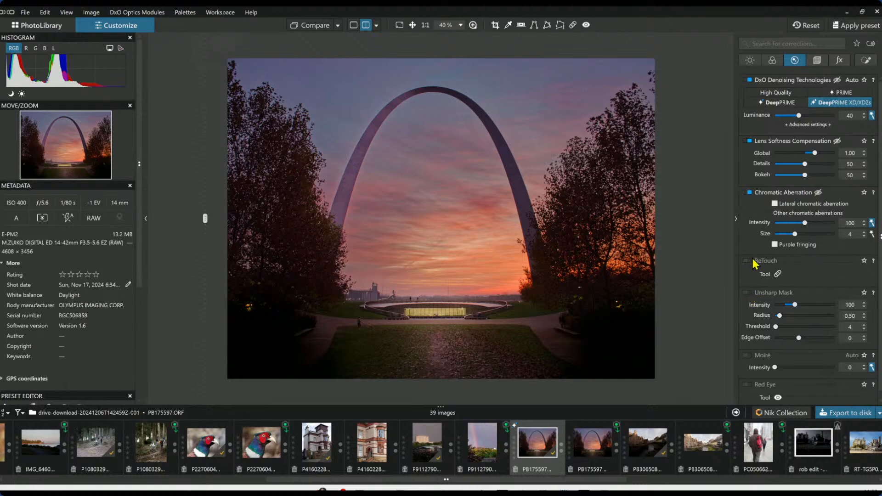
# Step: Enable Unsharp Mask for the arch photo and export it as Standard output JPEG at quality 95, overwriting PB175597-dxo.jpg
pyautogui.click(747, 293)
pyautogui.click(857, 415)
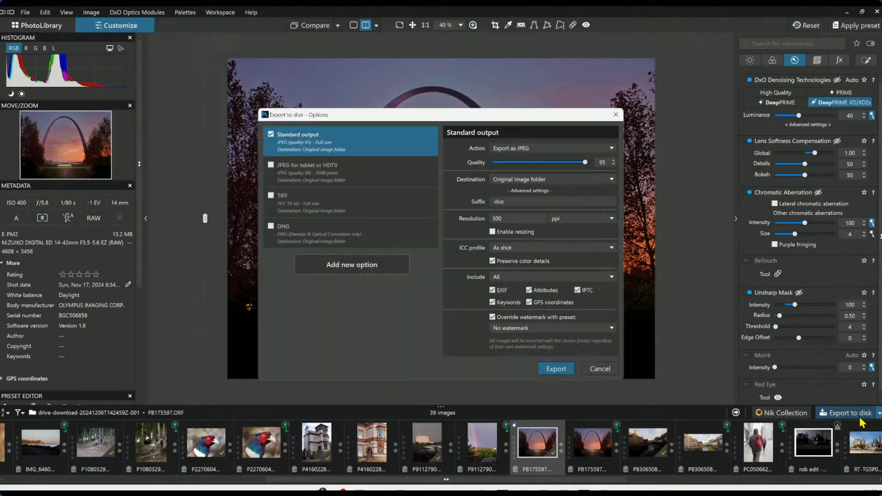
pyautogui.click(556, 368)
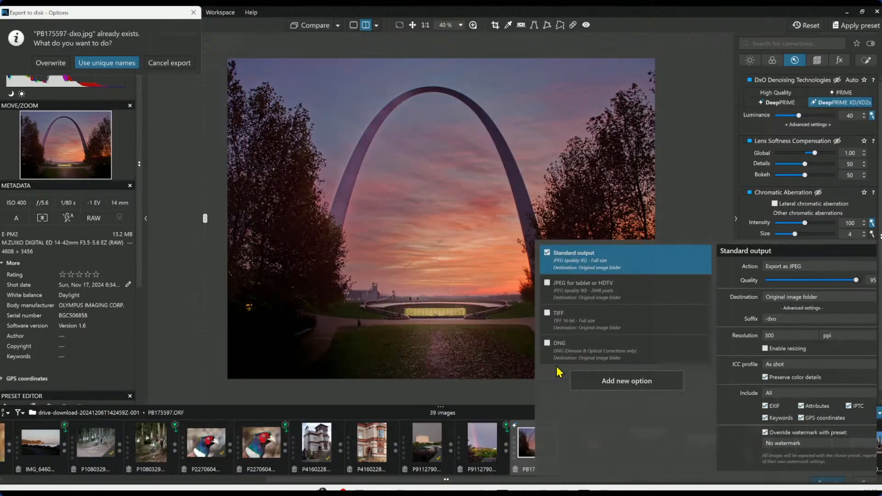
pyautogui.click(38, 63)
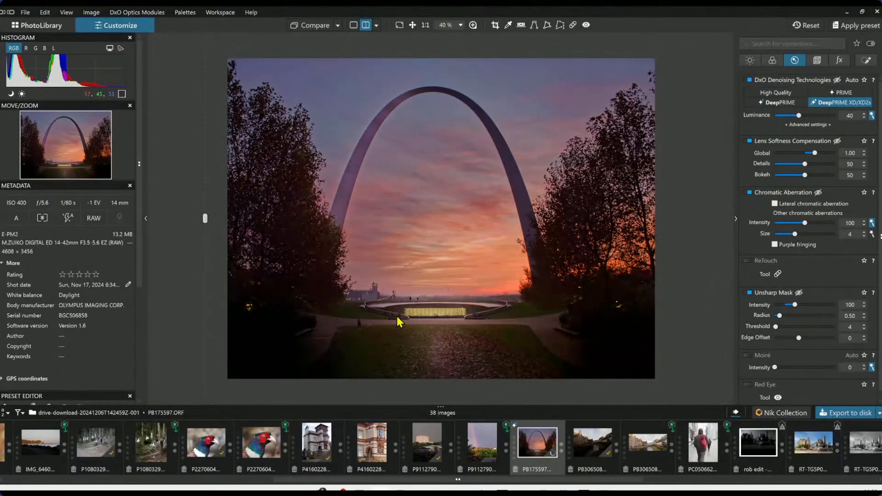
# Step: Reset all corrections on the arch photo and show it in a split view against its exported version
pyautogui.click(353, 25)
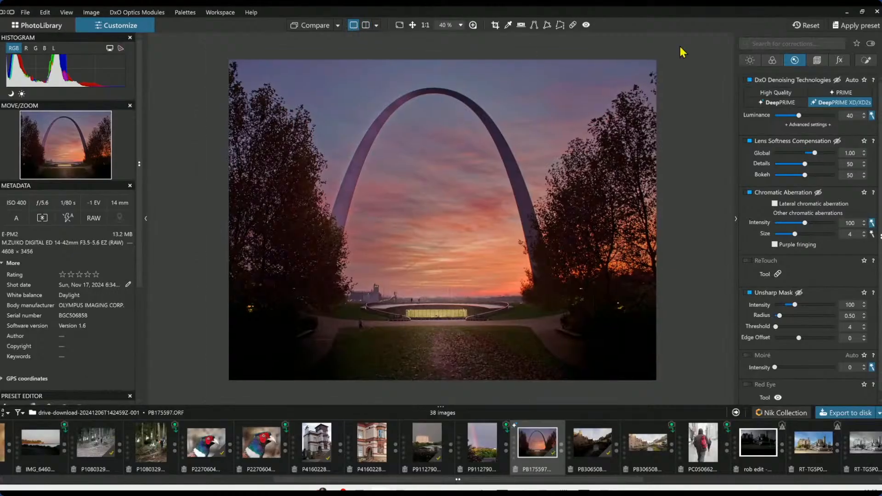
pyautogui.click(799, 26)
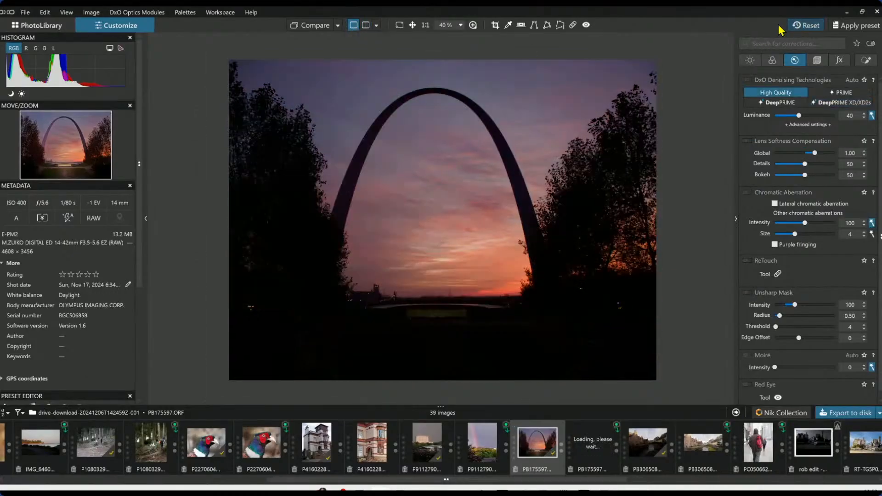
pyautogui.click(338, 25)
pyautogui.click(354, 86)
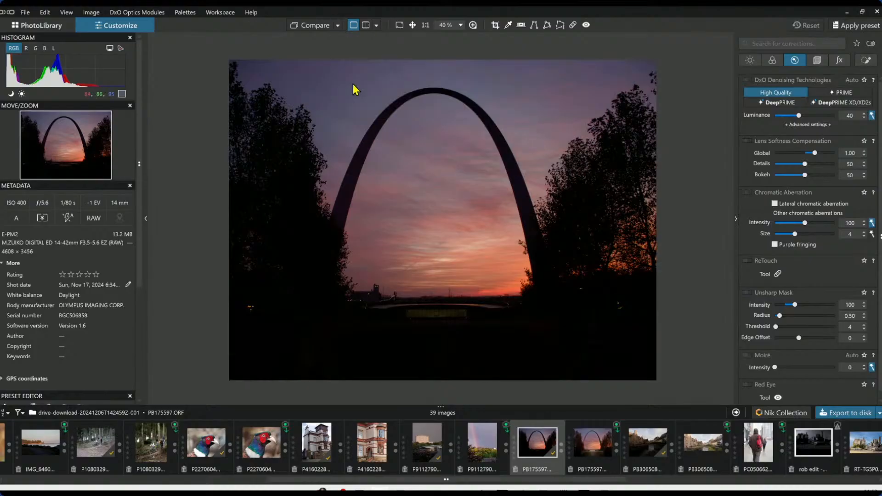
pyautogui.click(338, 26)
pyautogui.click(337, 26)
pyautogui.click(366, 24)
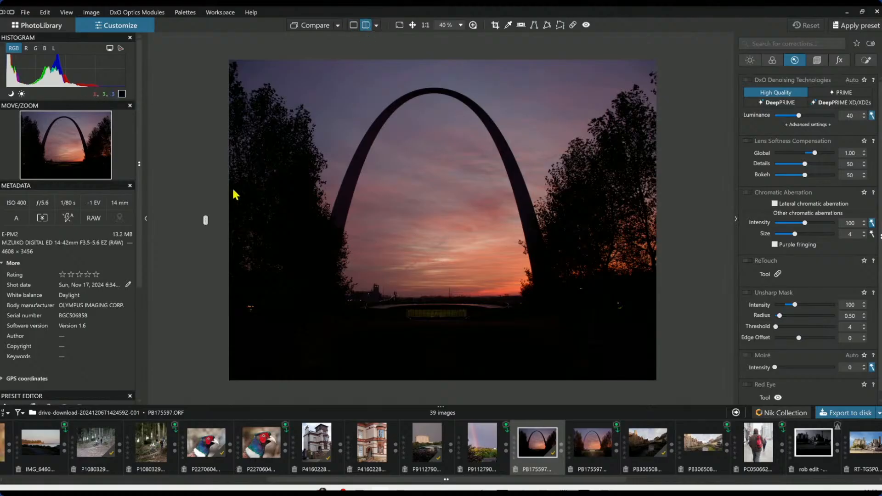
# Step: Compare the exported and reset arch photo by sweeping the split line across it, also in full screen
pyautogui.moveTo(205, 220); pyautogui.dragTo(505, 254)
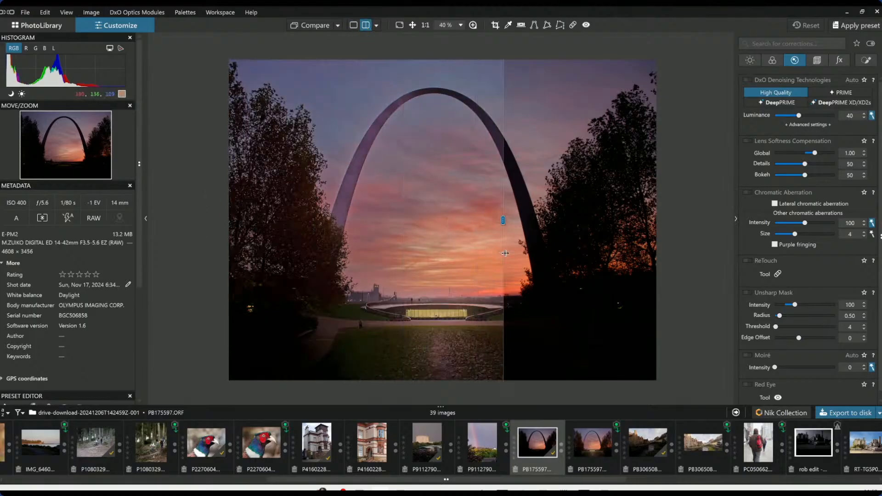
pyautogui.scroll(2, 384, 236)
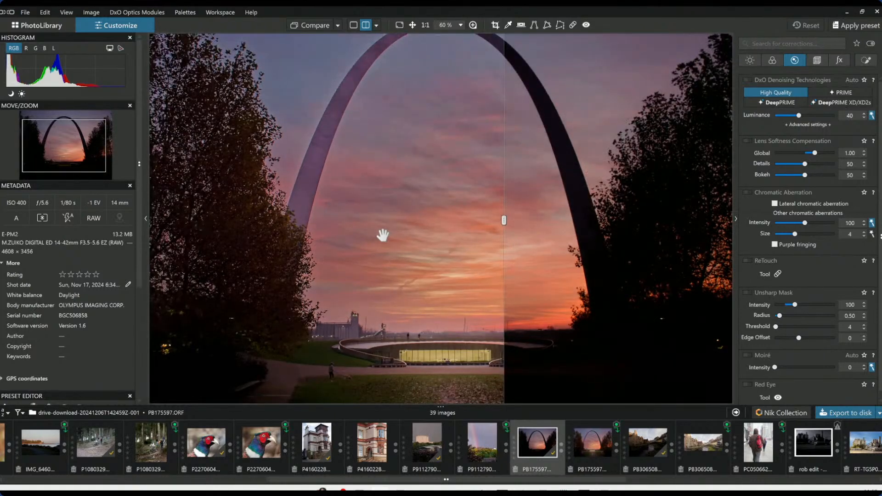
pyautogui.scroll(-2, 384, 237)
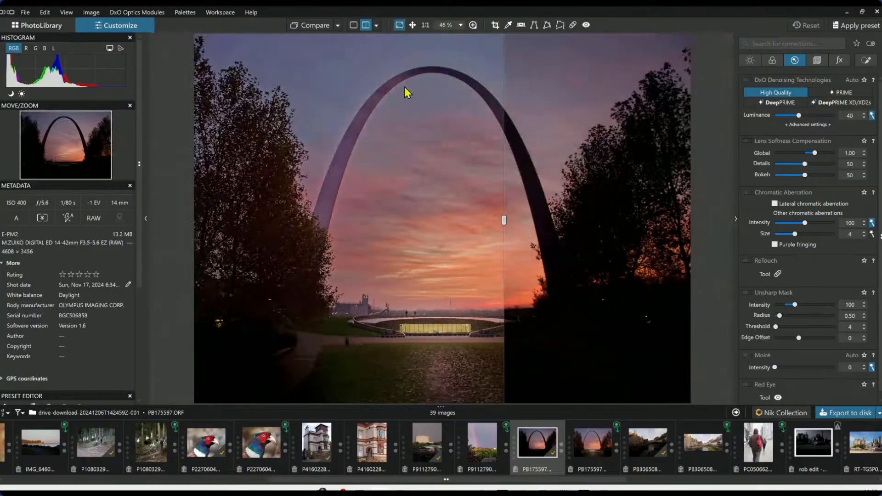
pyautogui.press('F11')
pyautogui.moveTo(535, 256); pyautogui.dragTo(84, 269)
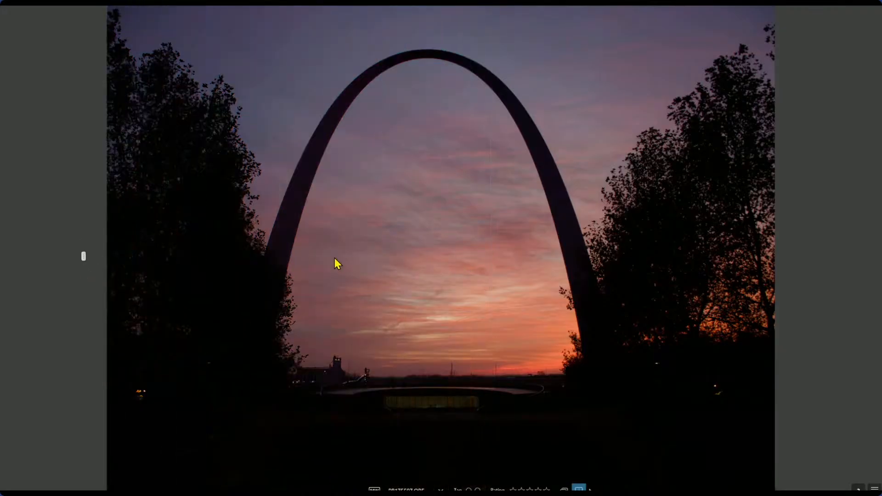
pyautogui.press('F11')
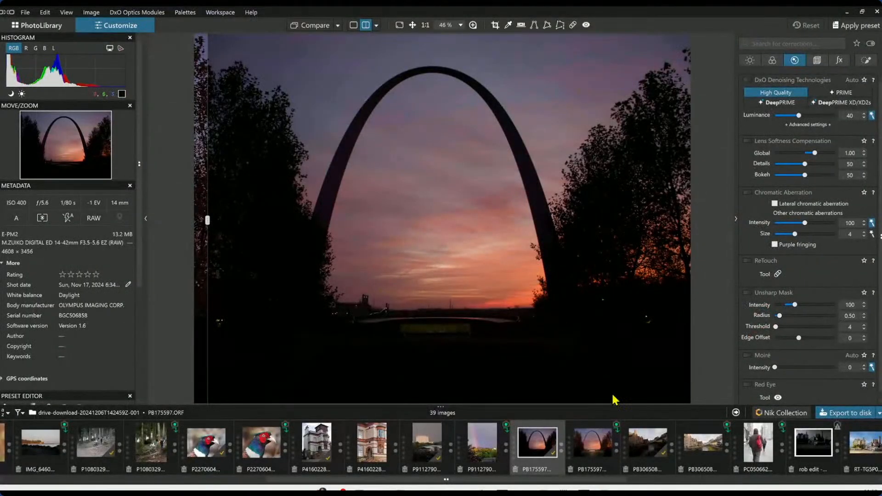
# Step: Open the PC050662 street photo, apply the 0000 Rob Demo Preset in single view and enable the Perspective correction
pyautogui.scroll(-1, 598, 445)
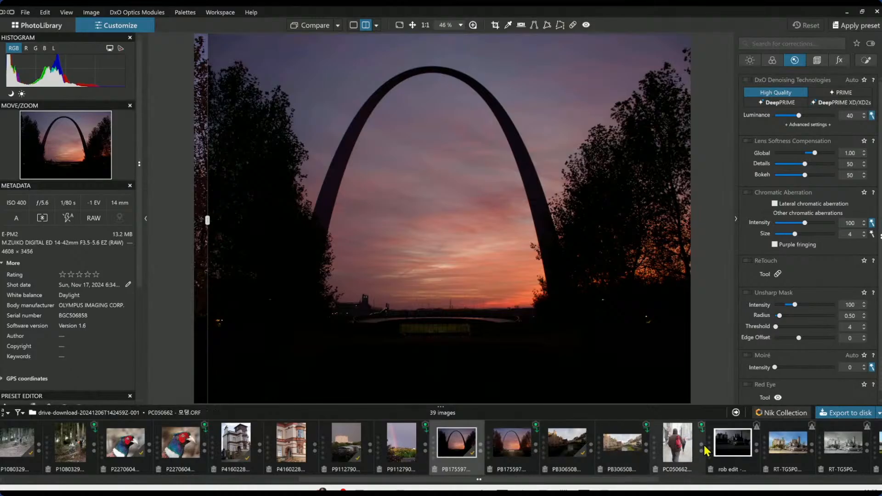
pyautogui.click(687, 454)
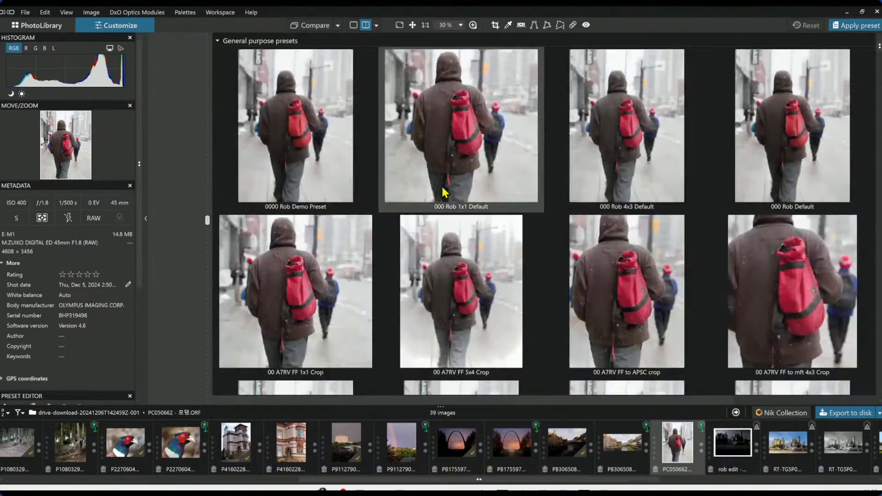
pyautogui.click(336, 177)
pyautogui.click(353, 24)
pyautogui.click(817, 61)
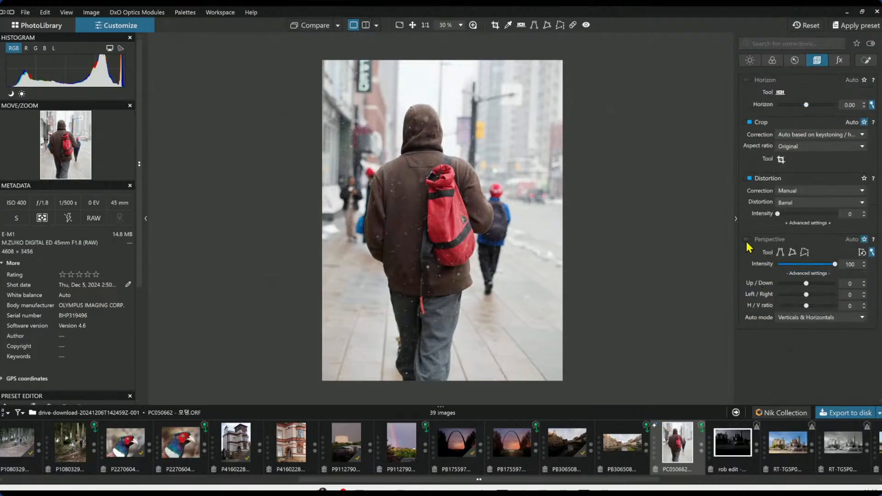
pyautogui.click(747, 239)
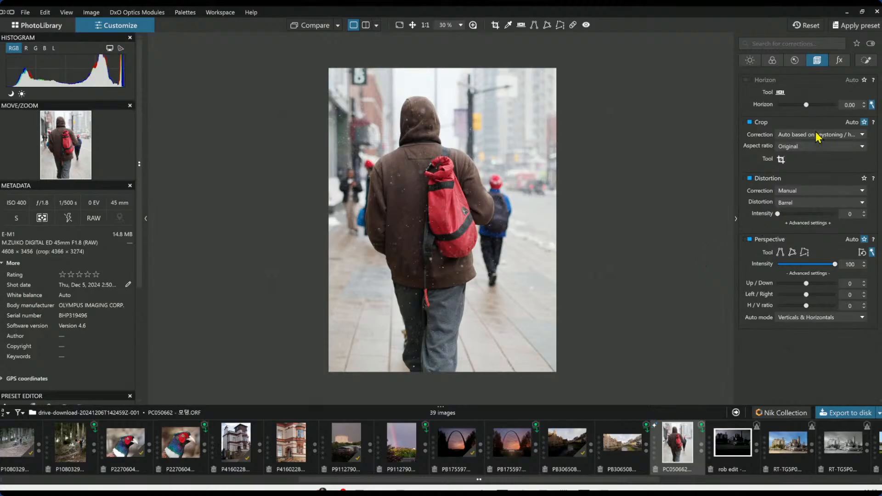
# Step: Add a Hue mask sampled from the pale street background beside the walkers and deselect it
pyautogui.click(865, 60)
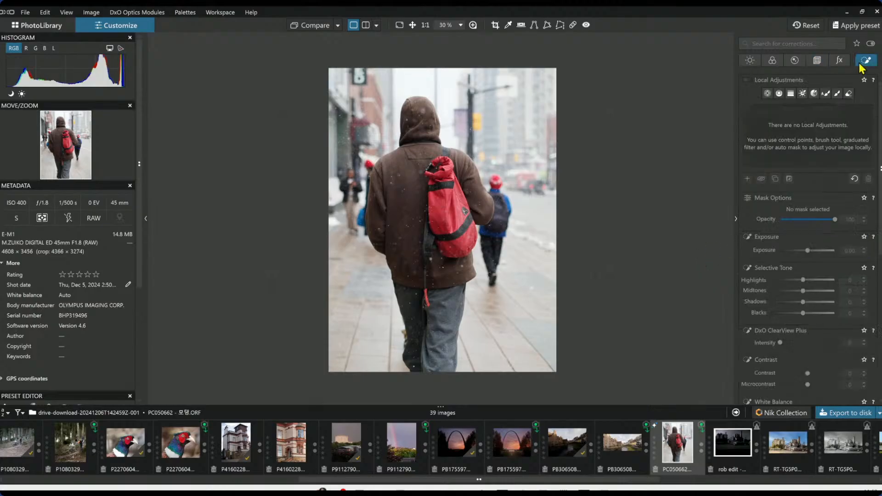
pyautogui.click(780, 94)
pyautogui.click(813, 97)
pyautogui.click(543, 177)
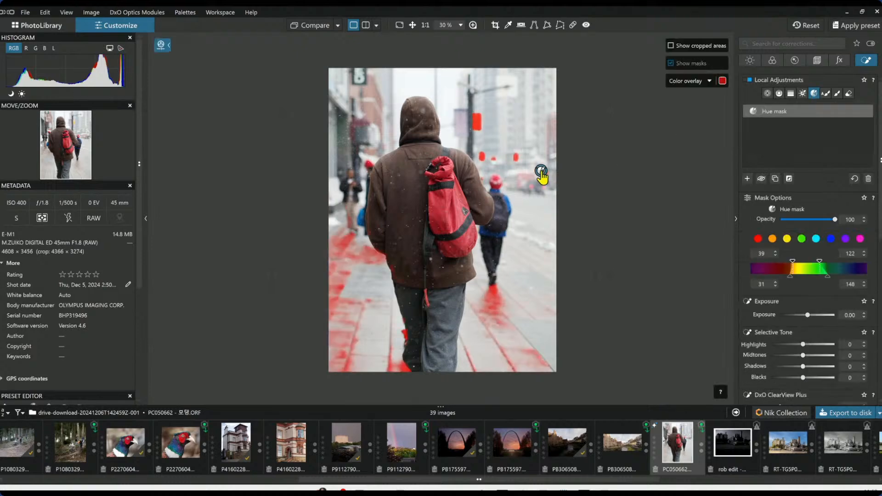
pyautogui.click(800, 123)
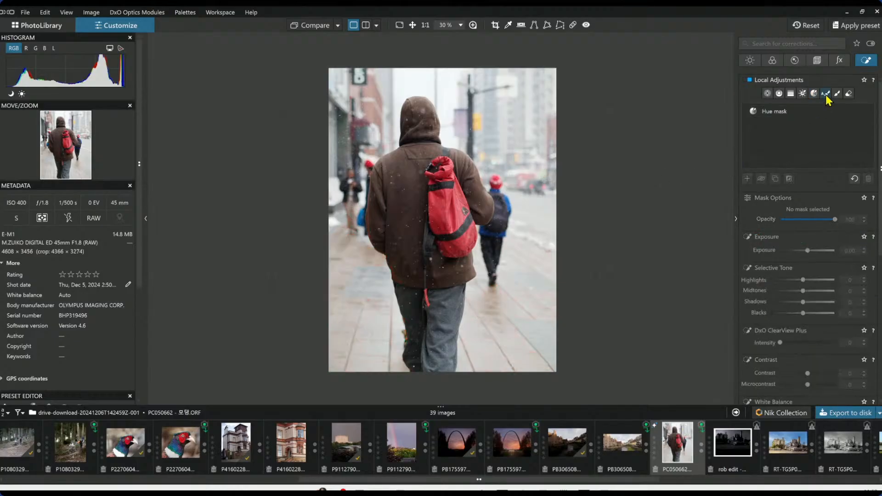
# Step: Add a Luminosity mask sampled from the bright background buildings and raise its upper inner limit to 244
pyautogui.click(802, 93)
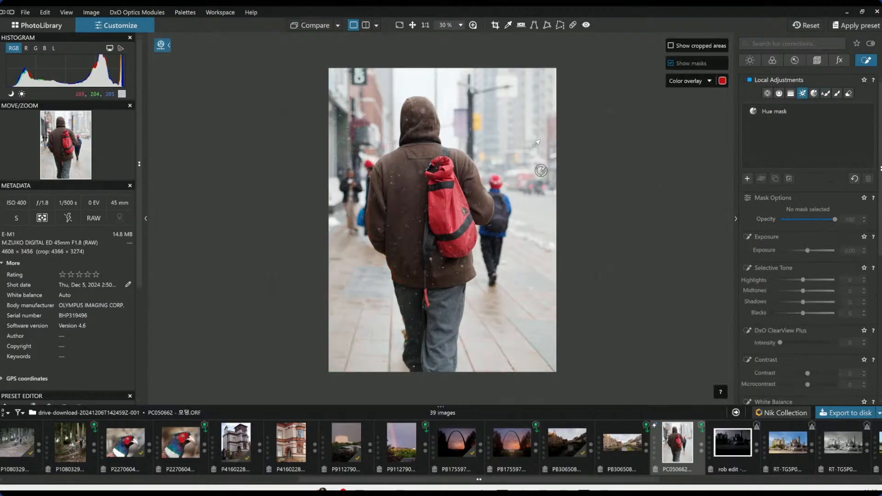
pyautogui.click(511, 151)
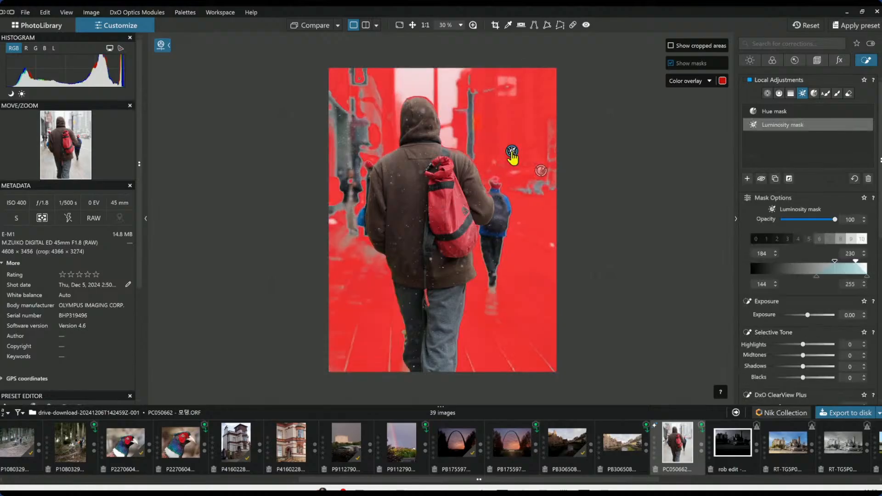
pyautogui.moveTo(857, 262); pyautogui.dragTo(863, 263)
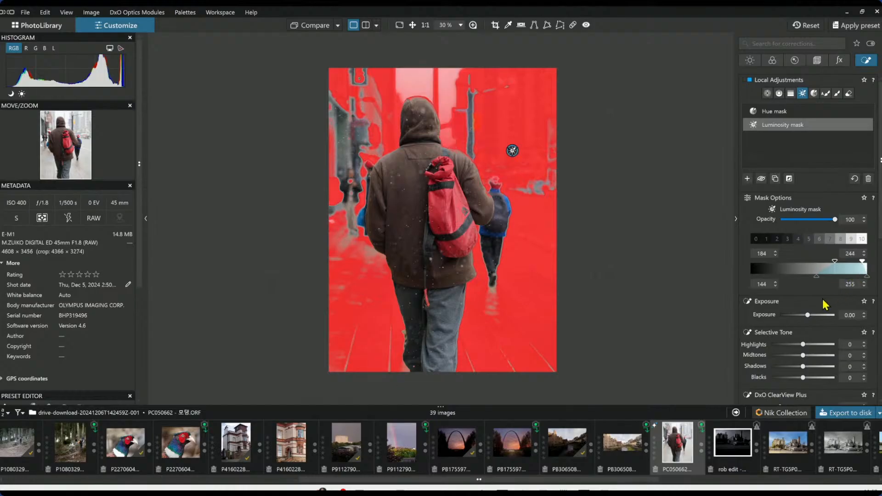
# Step: Set the Luminosity mask's exposure to -0.69 and ClearView Plus intensity to 29, and deselect the mask
pyautogui.moveTo(809, 317); pyautogui.dragTo(804, 316)
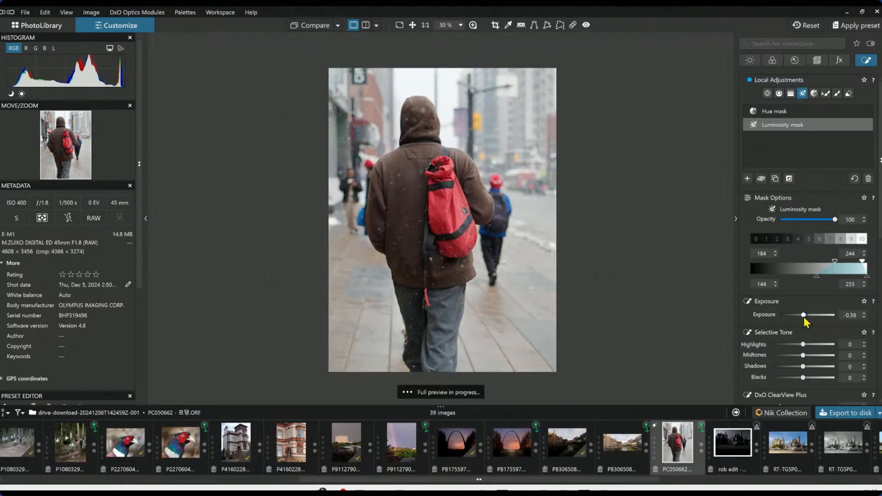
pyautogui.scroll(-3, 771, 353)
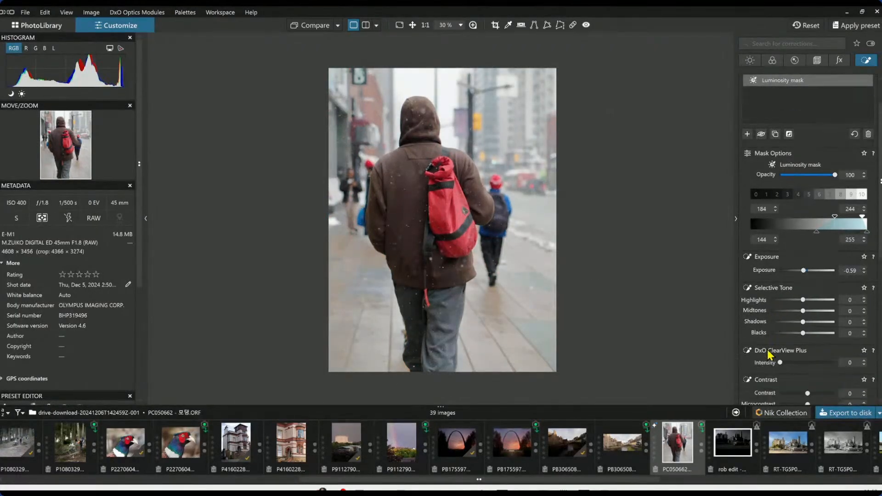
pyautogui.moveTo(781, 341); pyautogui.dragTo(796, 341)
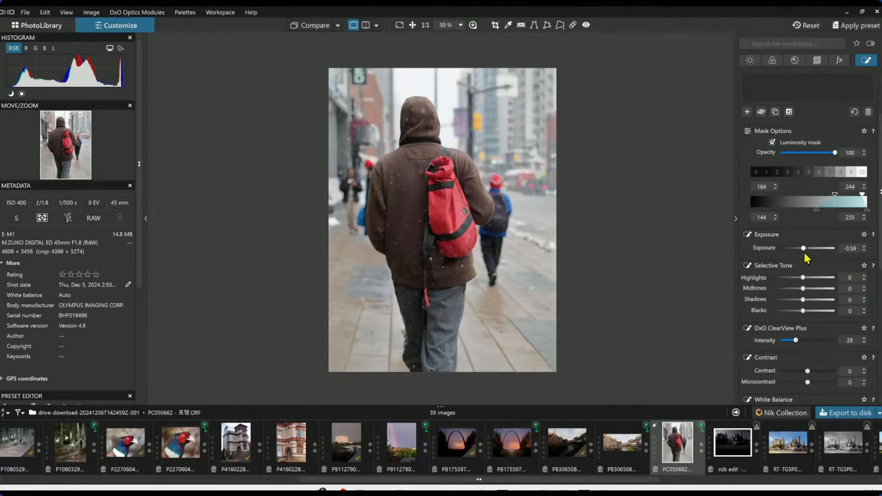
pyautogui.moveTo(803, 249); pyautogui.dragTo(803, 249)
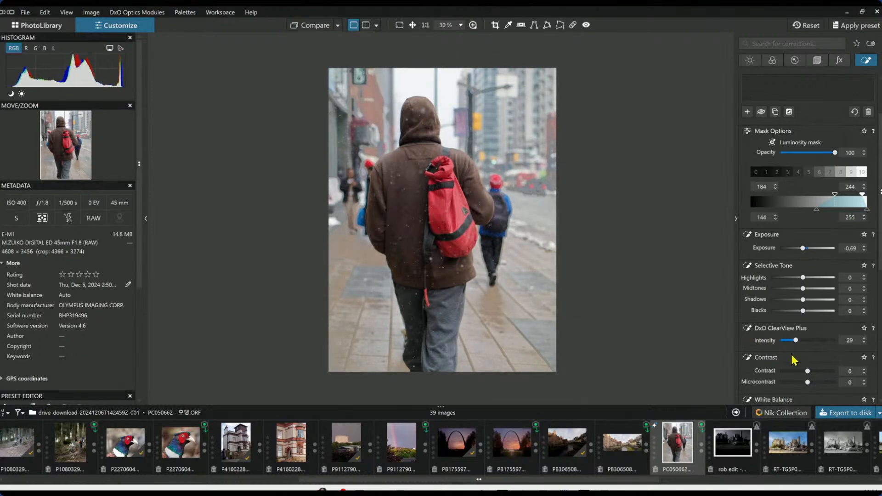
pyautogui.press('Escape')
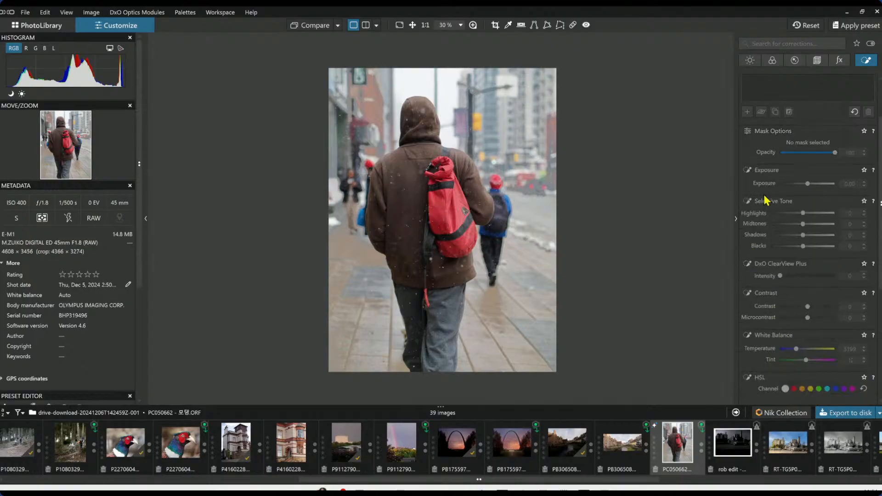
# Step: Set the street photo's Contrast to 21 and Microcontrast to 58, leaving Highlights at 0
pyautogui.click(757, 63)
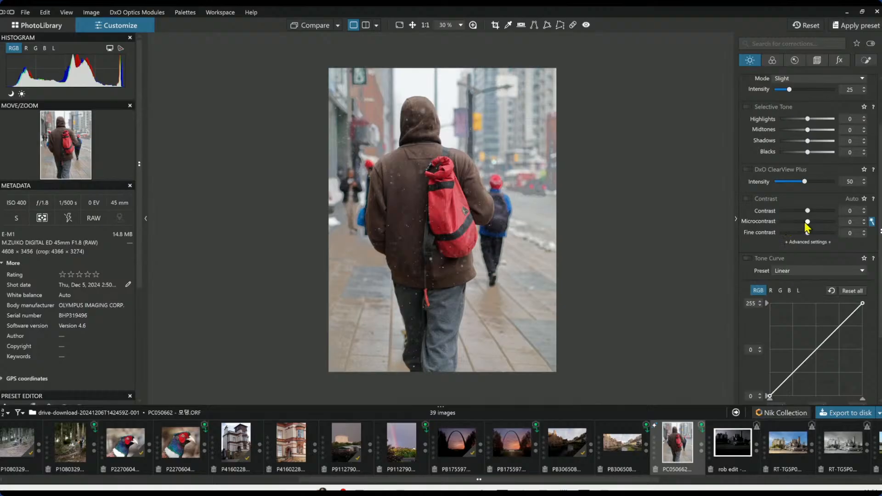
pyautogui.moveTo(807, 223)
pyautogui.mouseDown()
pyautogui.moveTo(843, 230)
pyautogui.moveTo(814, 210)
pyautogui.mouseUp()
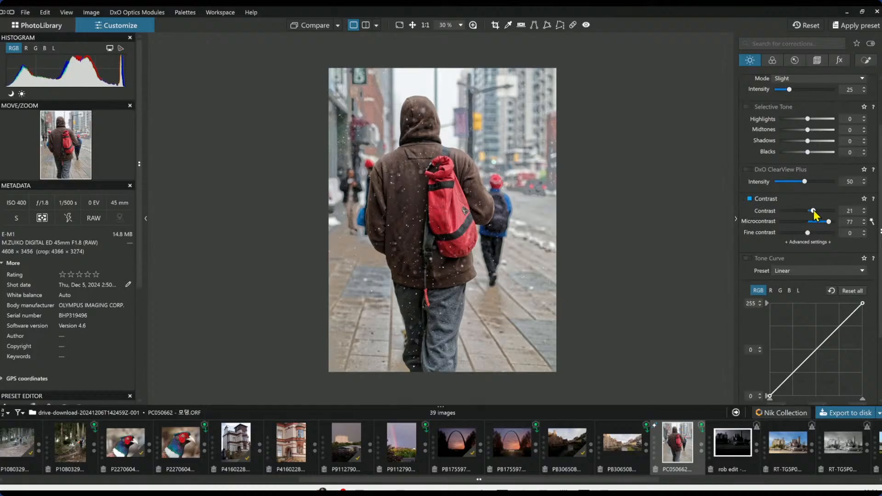
pyautogui.moveTo(807, 119); pyautogui.dragTo(812, 122)
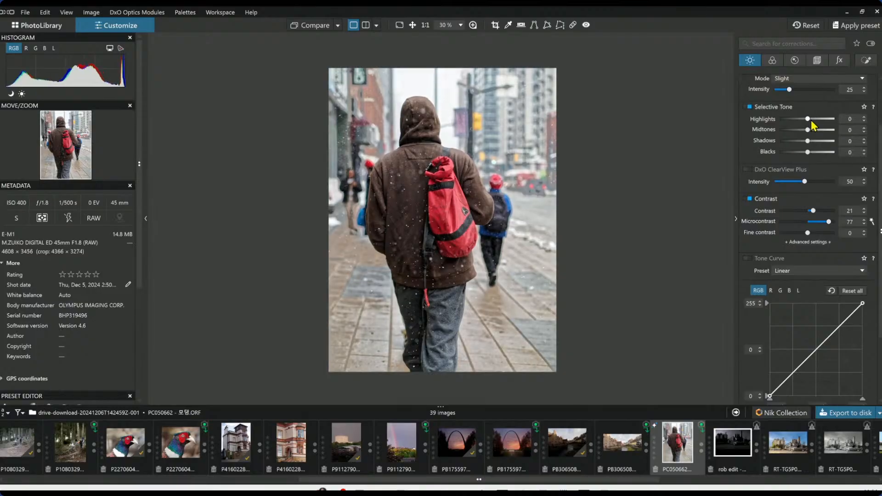
pyautogui.doubleClick(811, 120)
pyautogui.moveTo(822, 221); pyautogui.dragTo(824, 222)
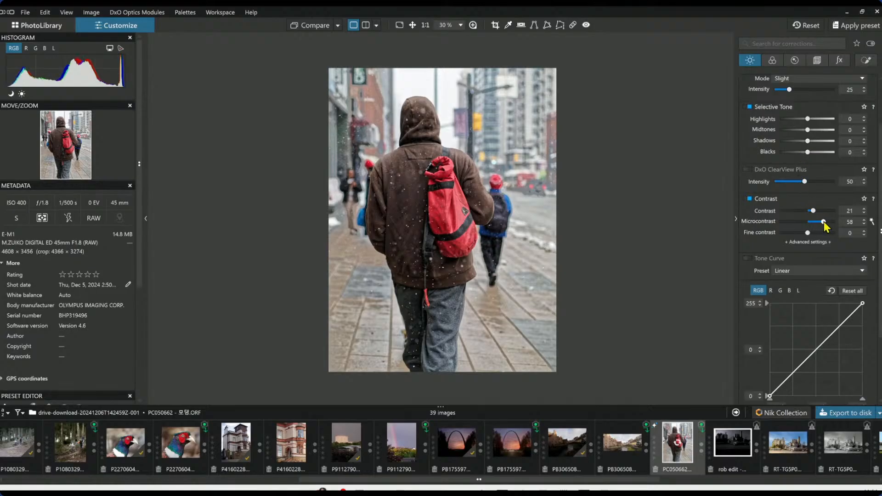
# Step: Crop the street photo to 3147 × 4195 px at the original aspect ratio, trimming its right side
pyautogui.press('c')
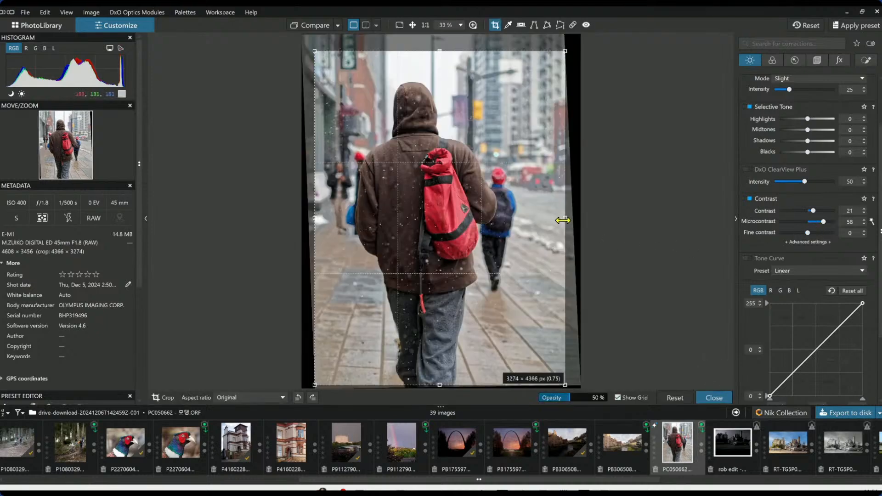
pyautogui.moveTo(562, 219); pyautogui.dragTo(554, 219)
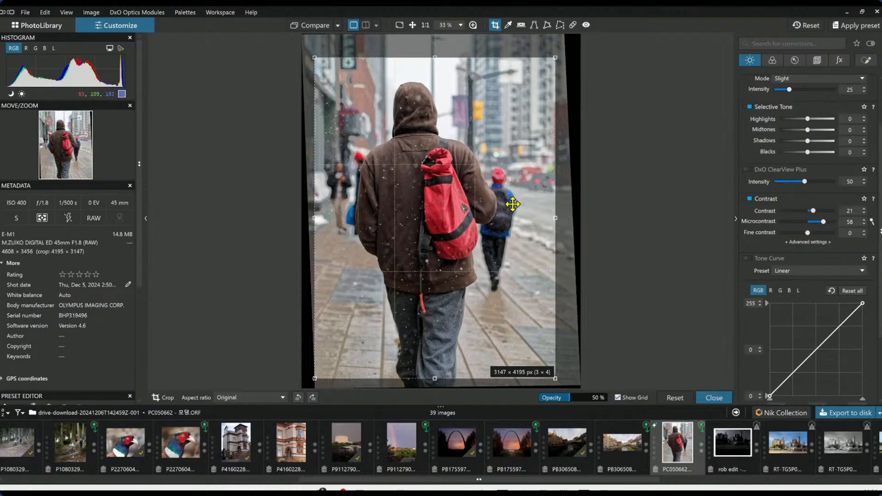
pyautogui.press('Return')
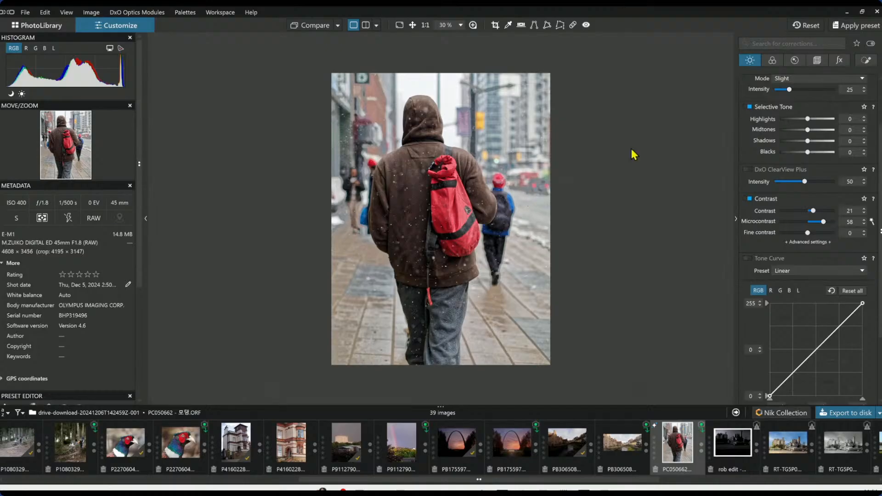
# Step: Add a Control line covering the right side of the street photo, fading toward the left sidewalk, and set its exposure to 0.76
pyautogui.click(866, 60)
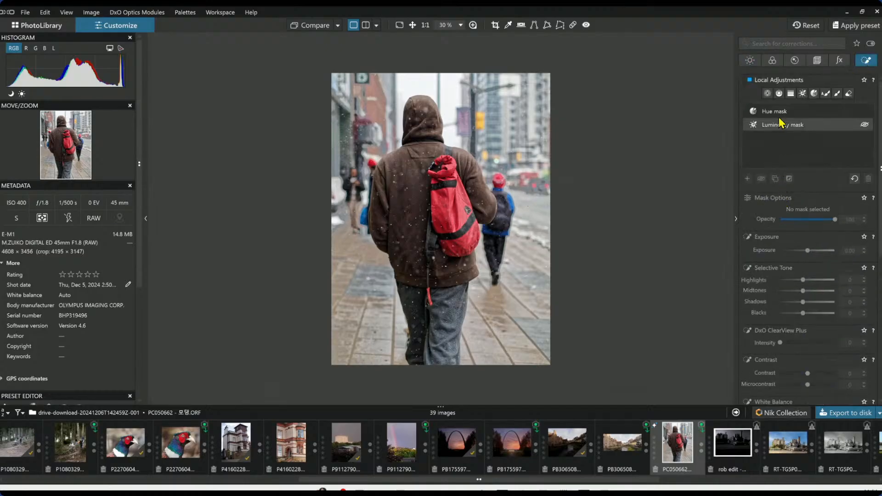
pyautogui.click(779, 93)
pyautogui.moveTo(531, 118); pyautogui.dragTo(339, 236)
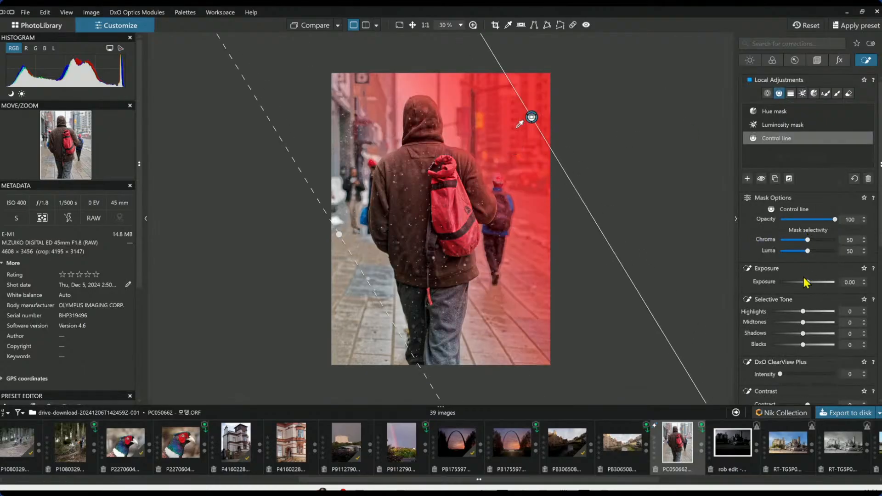
pyautogui.moveTo(806, 281); pyautogui.dragTo(812, 282)
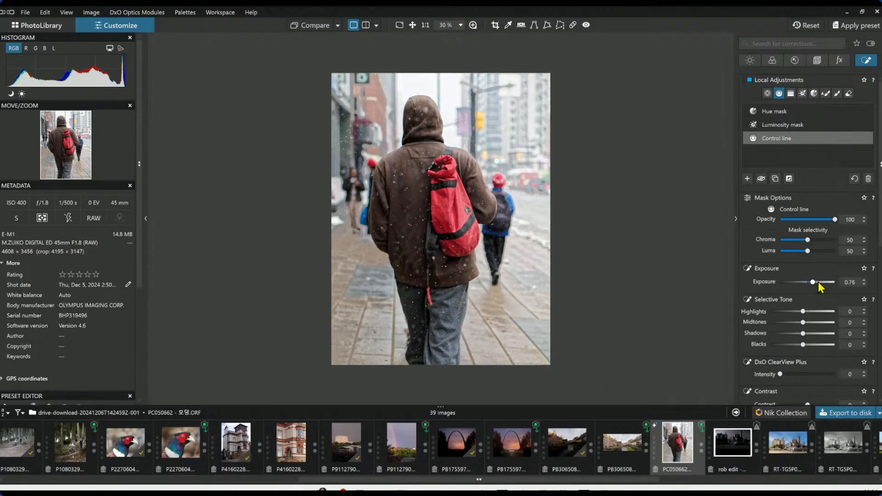
# Step: Cool the Control line's area to a white balance temperature of 4108, then deselect the mask
pyautogui.scroll(-4, 802, 331)
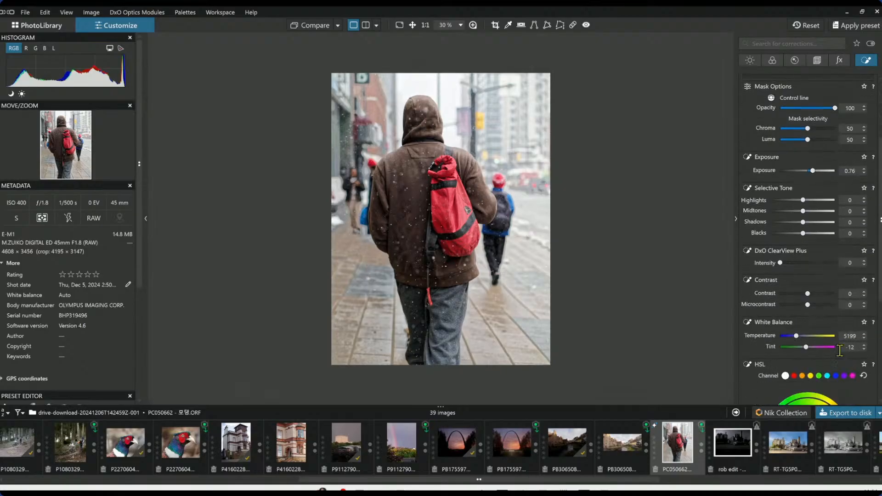
pyautogui.moveTo(796, 339); pyautogui.dragTo(793, 338)
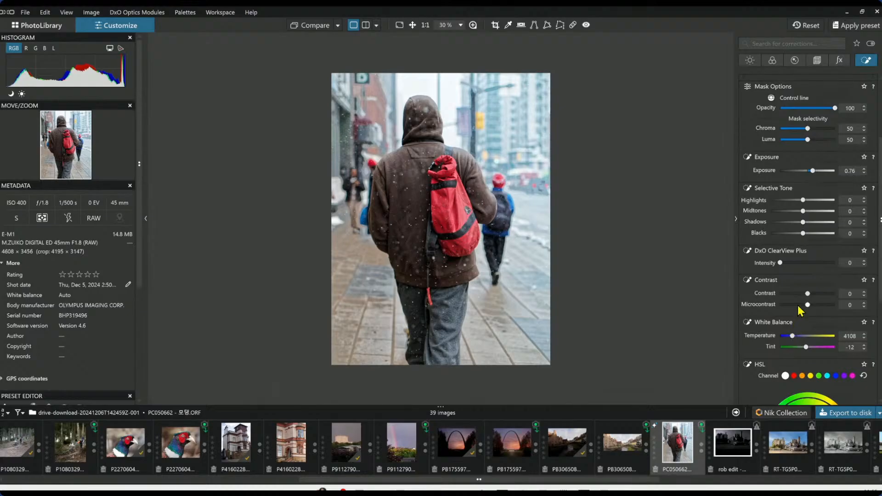
pyautogui.moveTo(803, 201); pyautogui.dragTo(811, 226)
pyautogui.press('Escape')
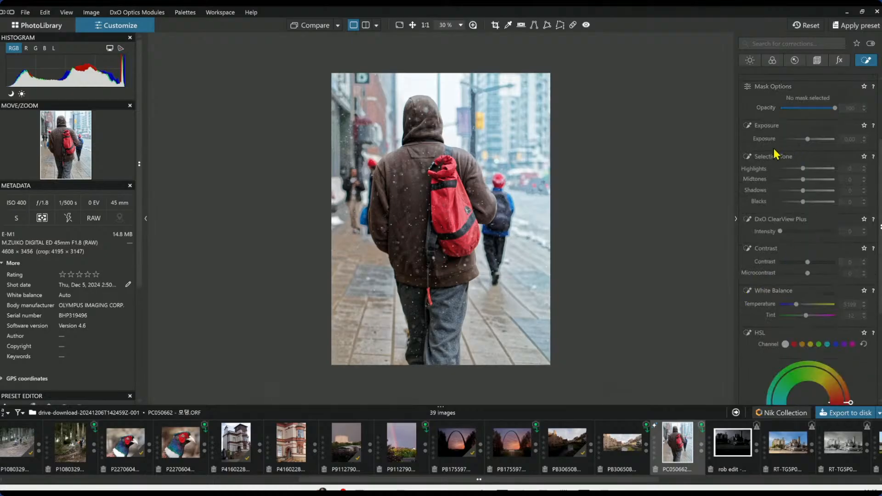
# Step: Set the street photo's global HSL Vibrancy to 18
pyautogui.click(773, 60)
pyautogui.scroll(-3, 789, 320)
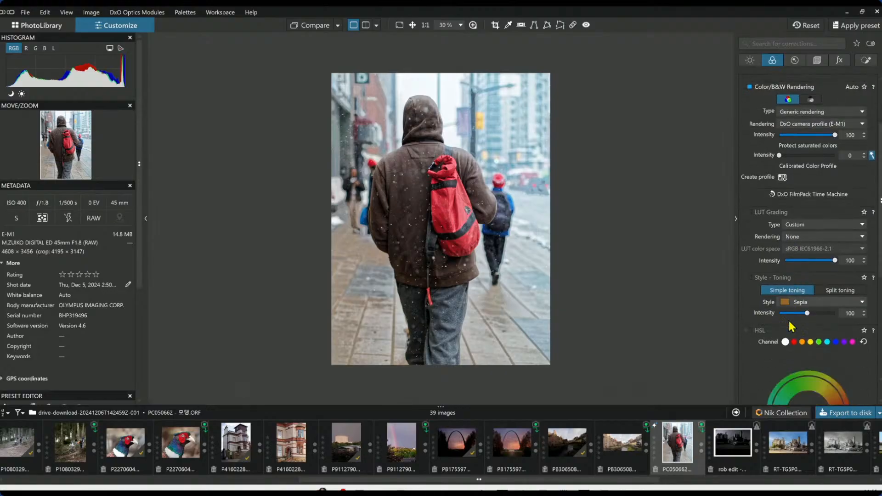
pyautogui.scroll(3, 785, 304)
pyautogui.scroll(-6, 787, 296)
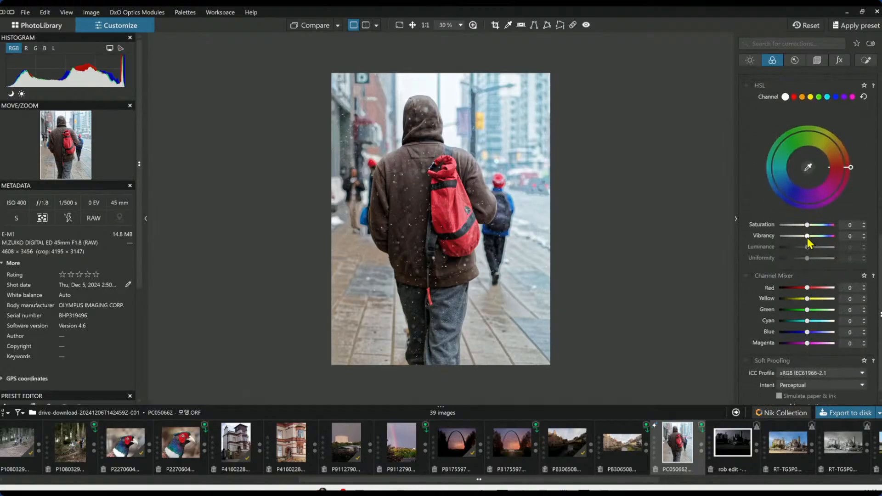
pyautogui.moveTo(807, 238); pyautogui.dragTo(812, 240)
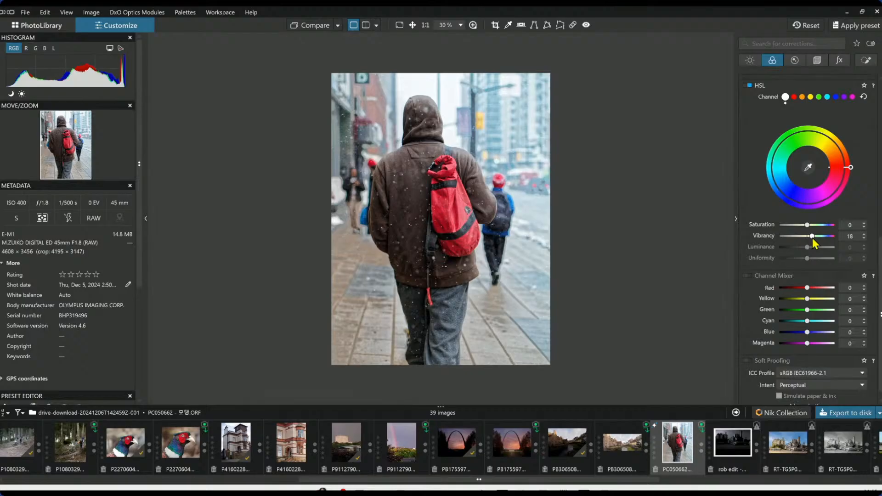
# Step: Add a second Control line over the left sidewalk and buildings, fading toward the right, and set its exposure to -0.29
pyautogui.click(866, 60)
pyautogui.scroll(6, 774, 250)
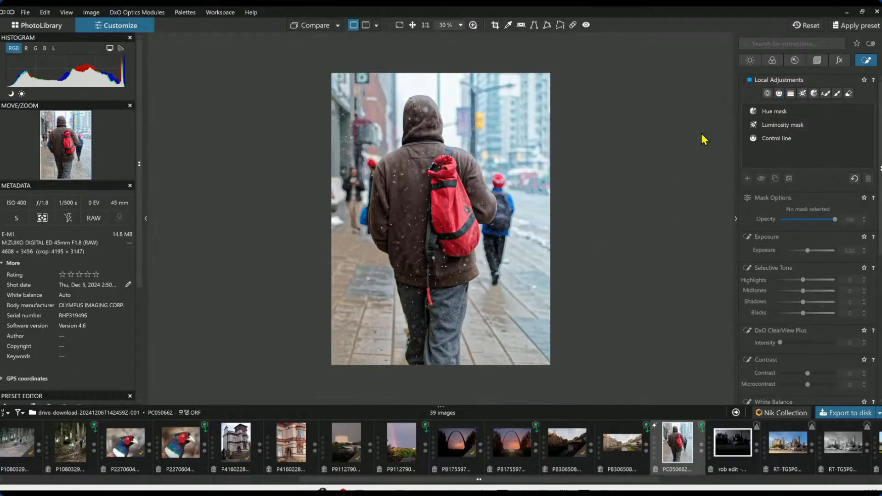
pyautogui.click(779, 94)
pyautogui.moveTo(371, 316); pyautogui.dragTo(491, 245)
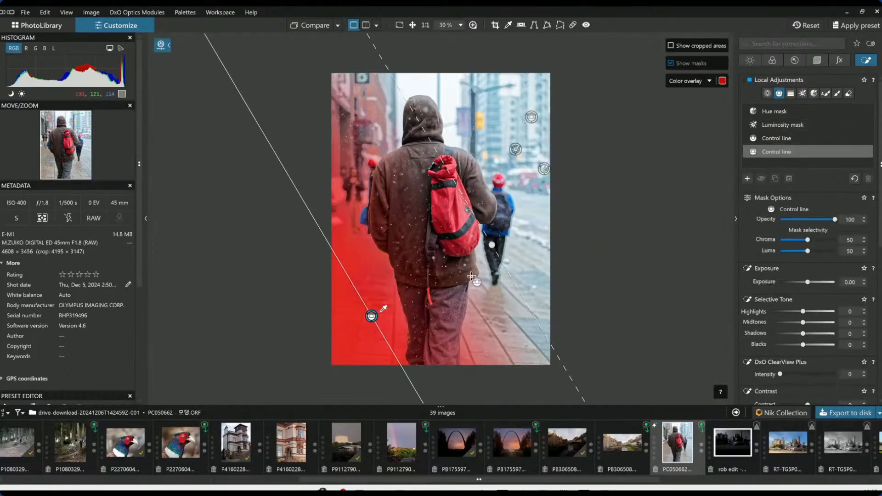
pyautogui.click(805, 282)
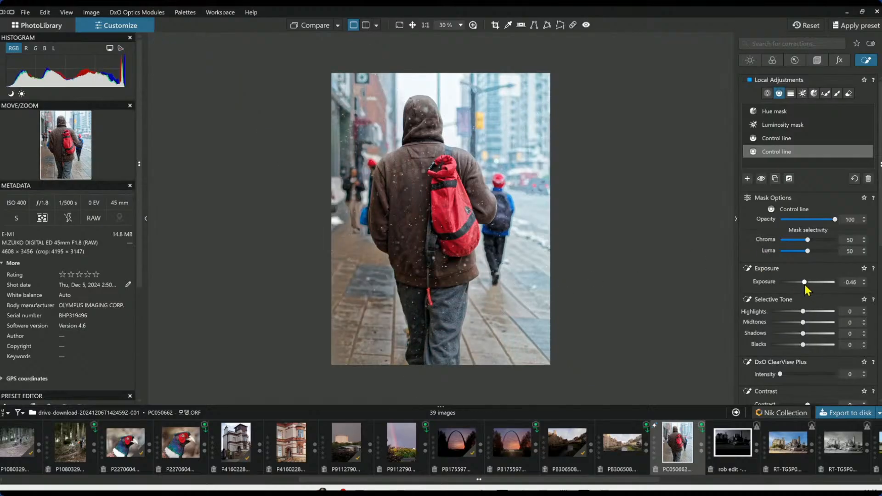
pyautogui.moveTo(803, 284); pyautogui.dragTo(805, 284)
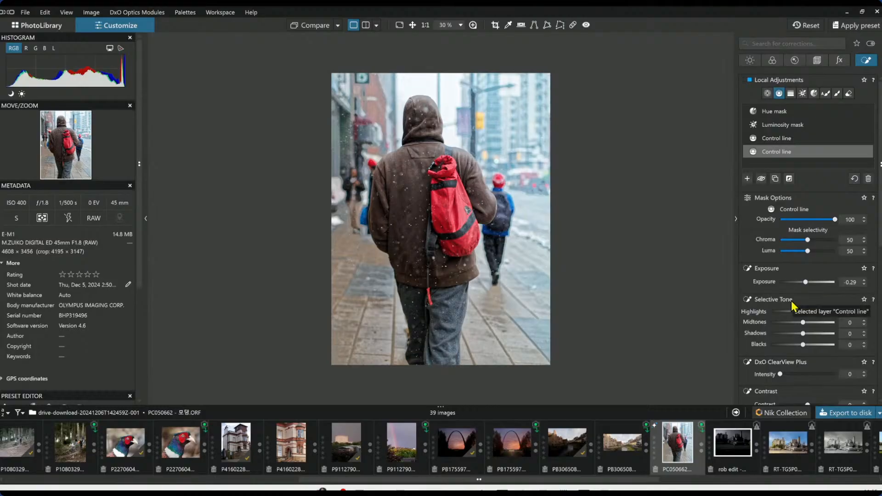
# Step: Export the street photo as a full-size JPEG at quality 95 to the original image folder, then reset all its corrections
pyautogui.click(827, 422)
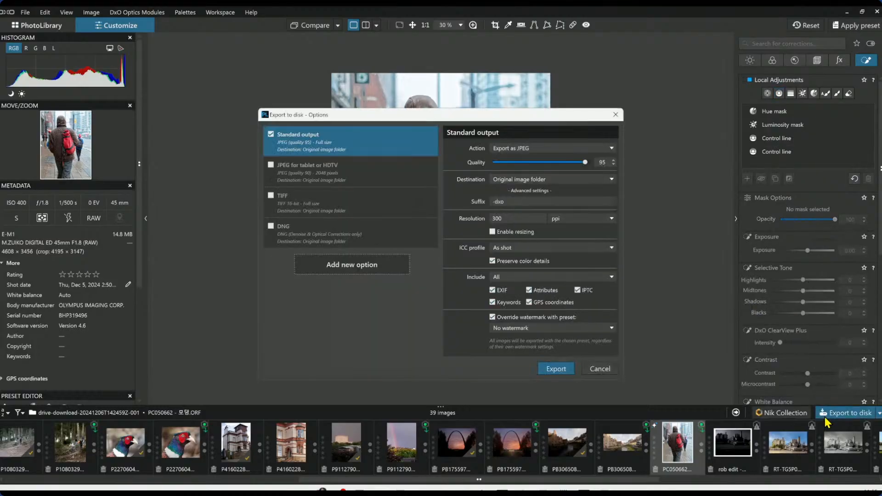
pyautogui.click(556, 369)
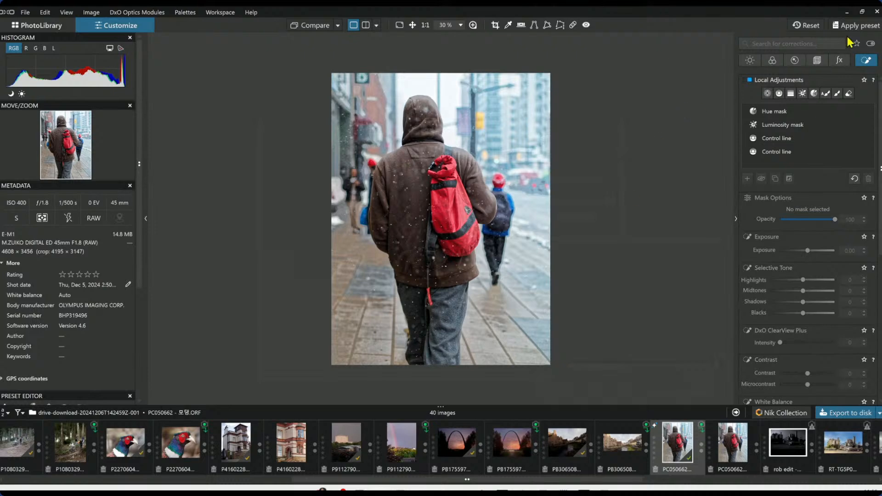
pyautogui.click(804, 26)
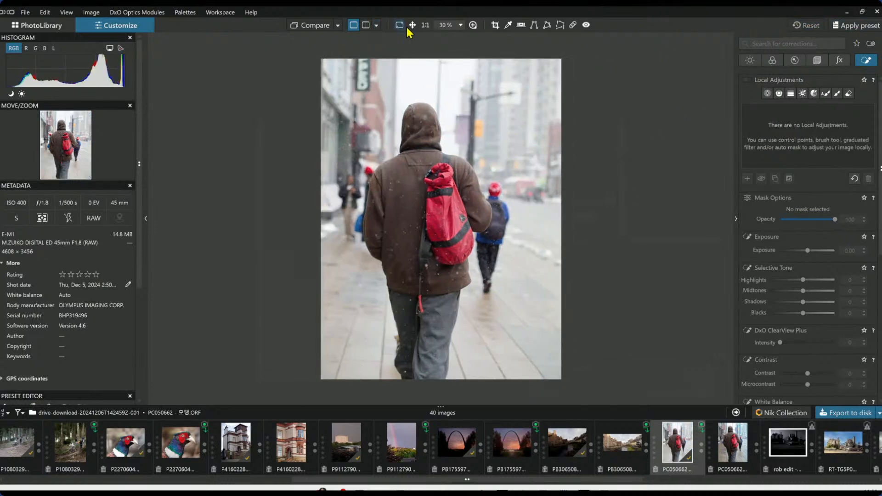
# Step: Compare the reset photo side by side with its exported Standard output JPEG as the reference image
pyautogui.click(377, 26)
pyautogui.click(391, 40)
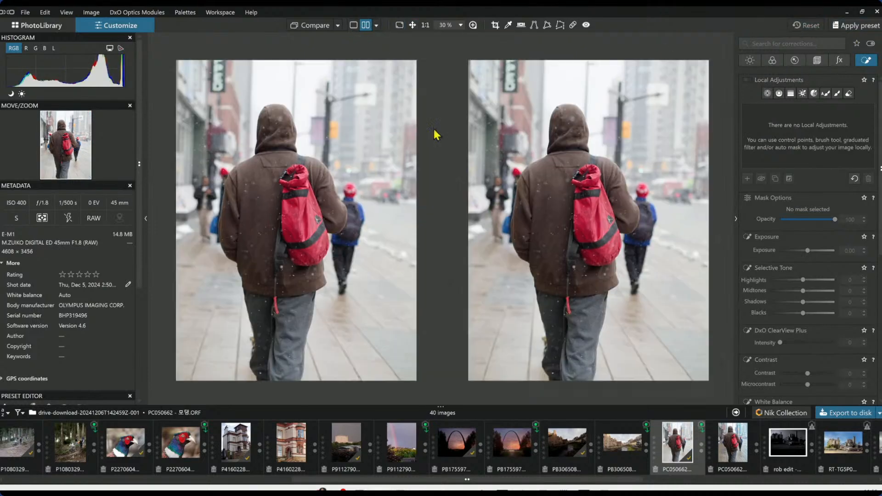
pyautogui.click(338, 25)
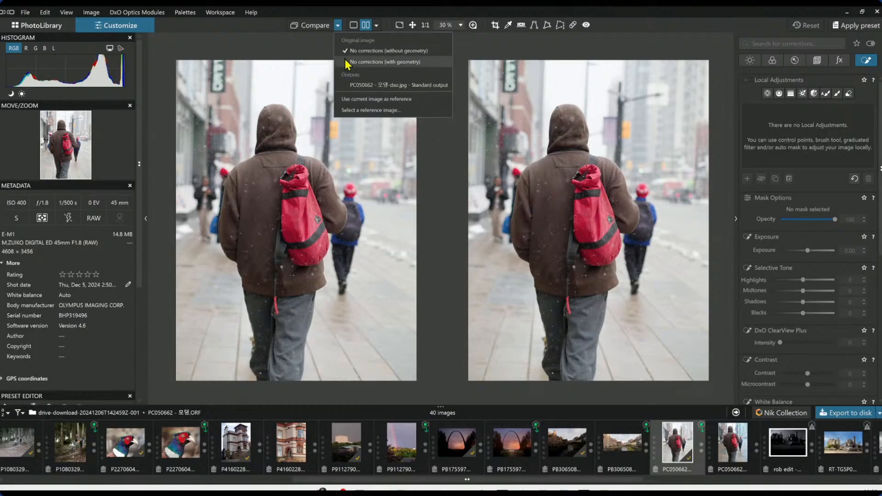
pyautogui.click(353, 84)
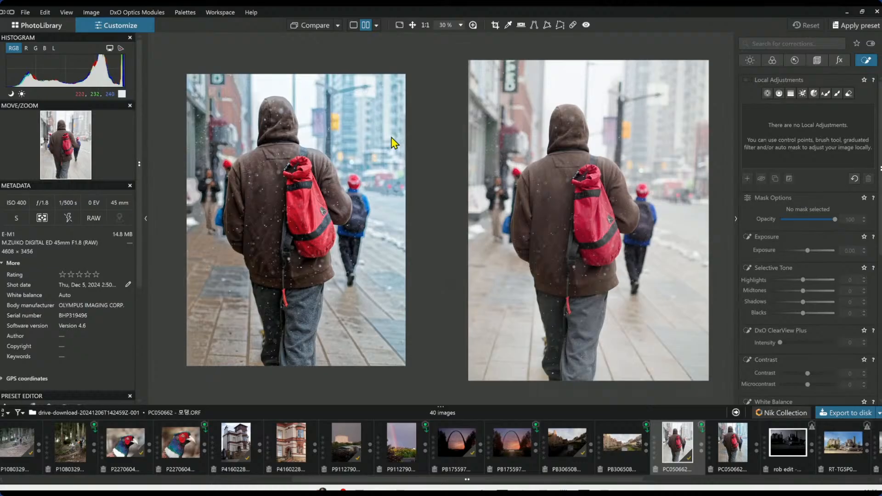
# Step: Compare the exported edit and the unedited street photo full screen by sweeping the split divider across them, then leave full screen
pyautogui.click(399, 25)
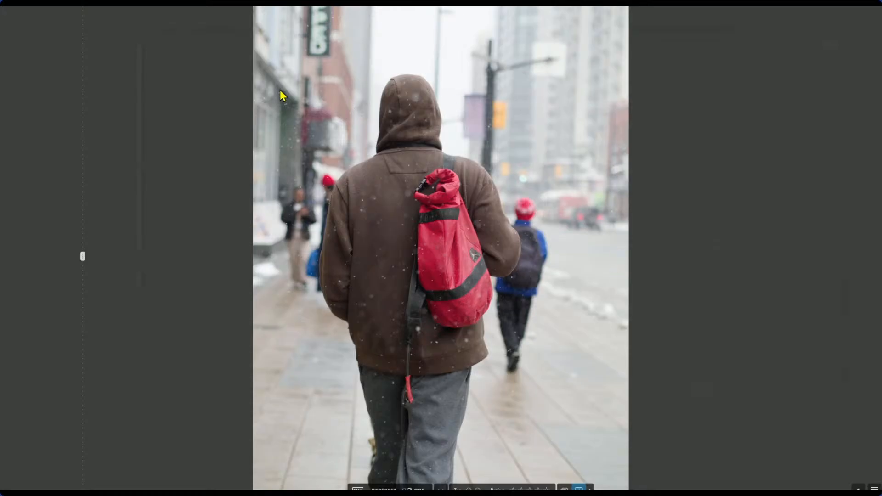
pyautogui.moveTo(82, 256); pyautogui.dragTo(725, 332)
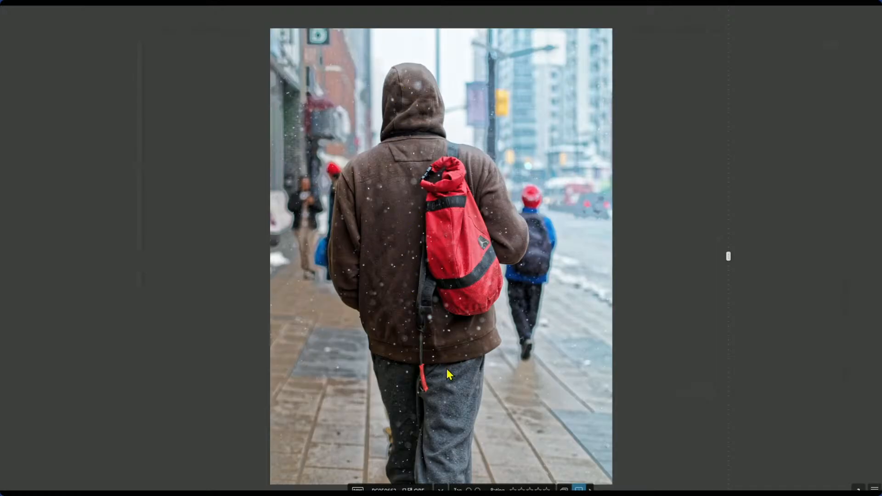
pyautogui.moveTo(728, 256); pyautogui.dragTo(311, 239)
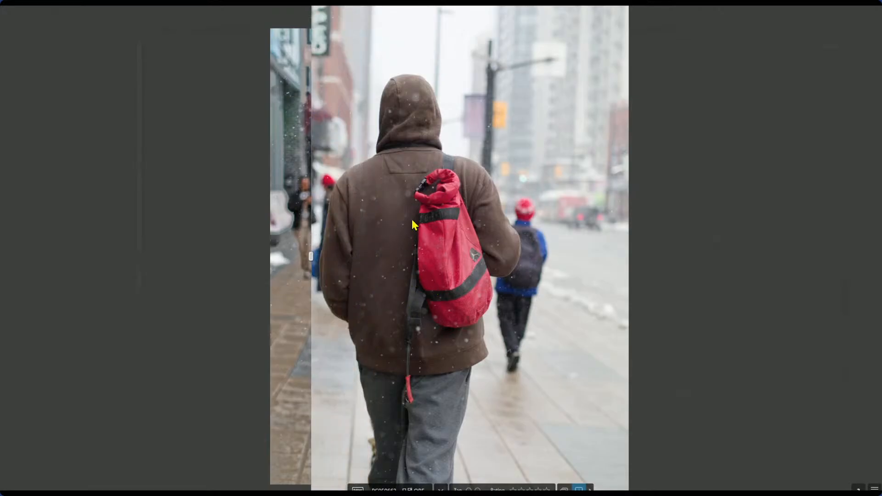
pyautogui.moveTo(312, 253); pyautogui.dragTo(657, 262)
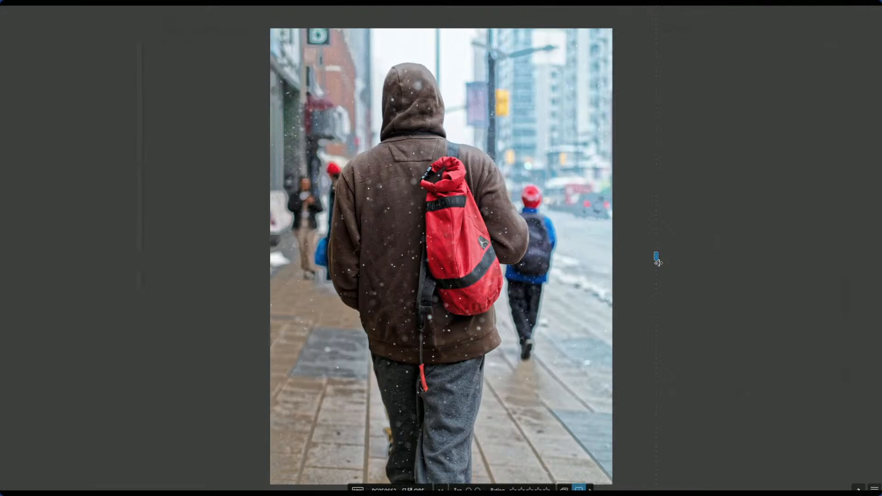
pyautogui.moveTo(658, 263); pyautogui.dragTo(171, 252)
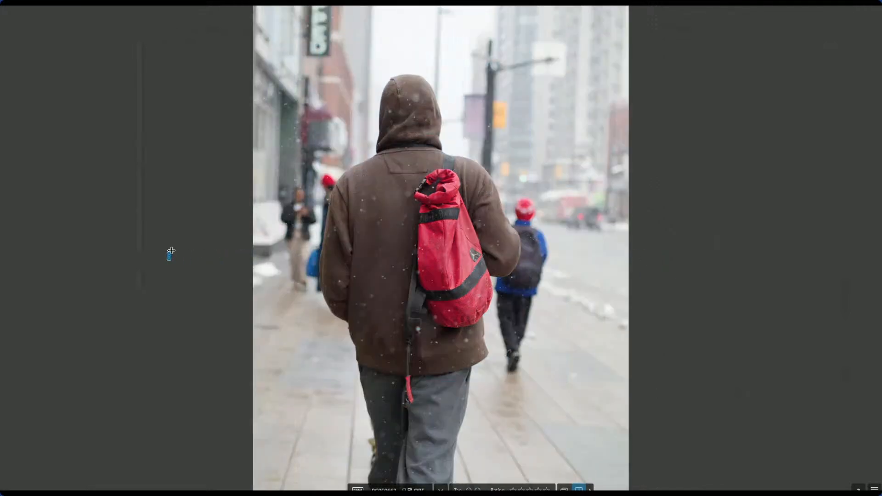
pyautogui.moveTo(171, 251); pyautogui.dragTo(673, 271)
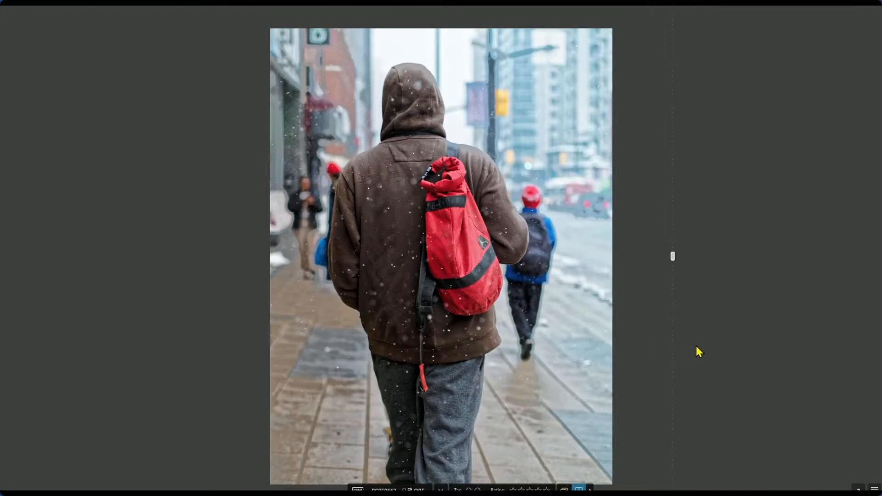
pyautogui.press('Escape')
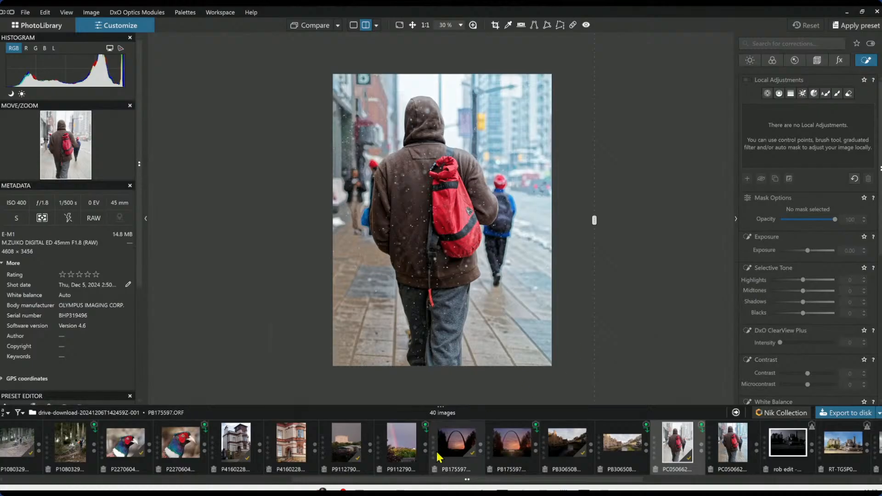
# Step: Return to the single-image view, browse the folder's thumbnails and open the colour edit of the industrial silos with the blue sky
pyautogui.scroll(-10, 438, 456)
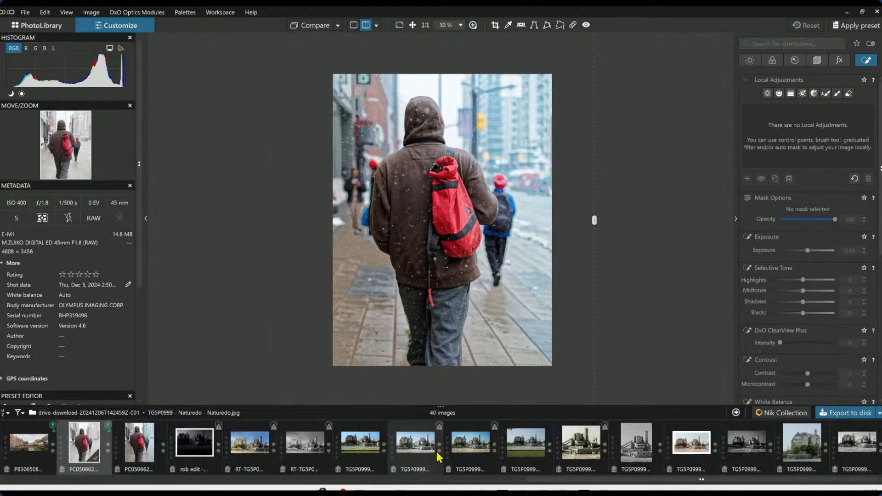
pyautogui.scroll(15, 437, 456)
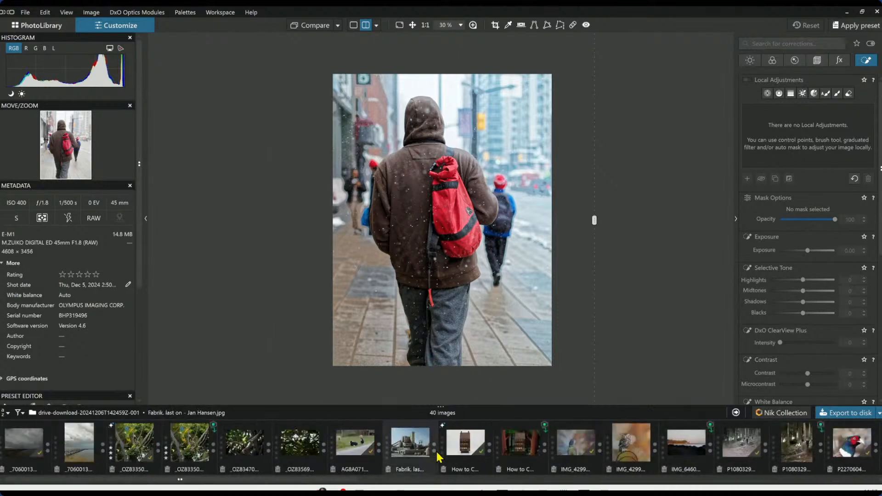
pyautogui.click(355, 26)
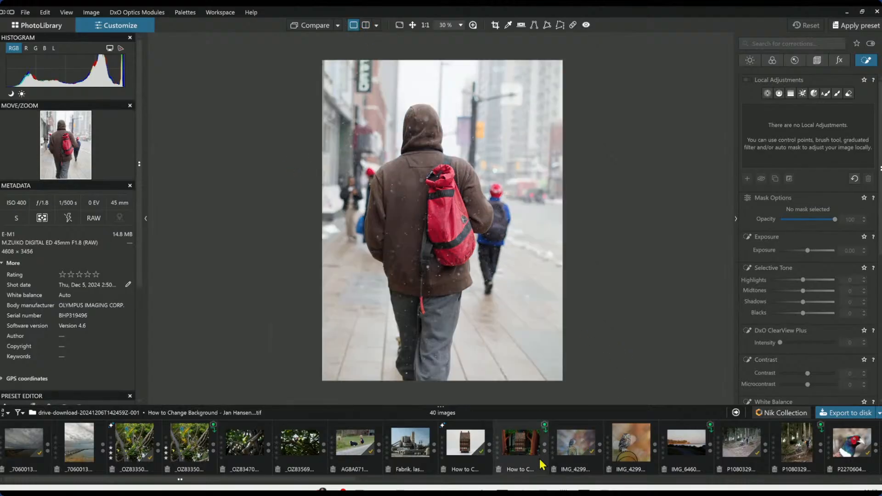
pyautogui.scroll(-6, 503, 462)
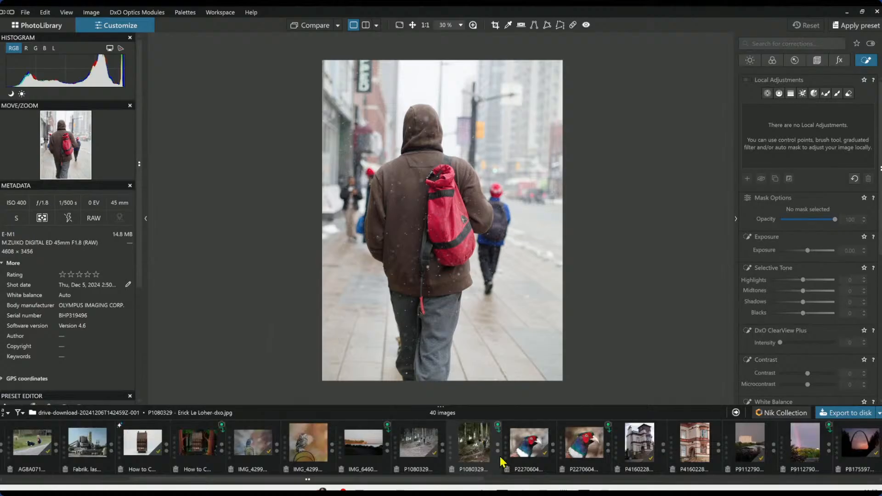
pyautogui.scroll(-15, 503, 461)
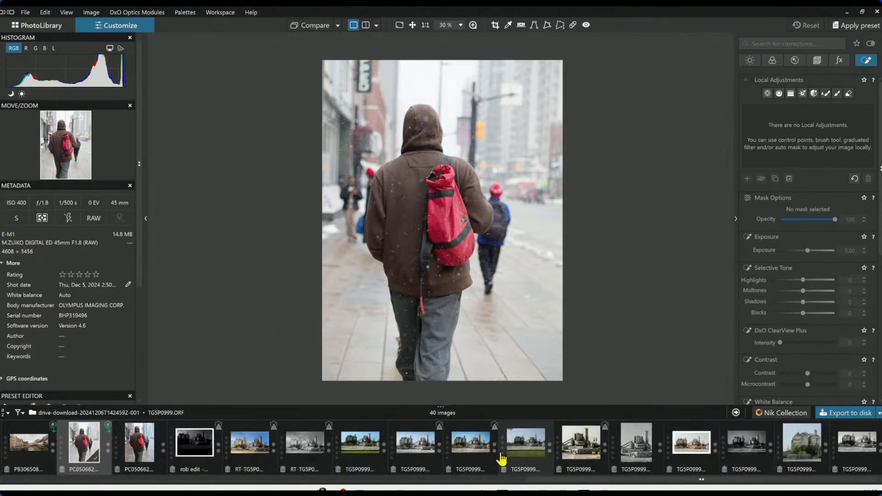
pyautogui.click(422, 463)
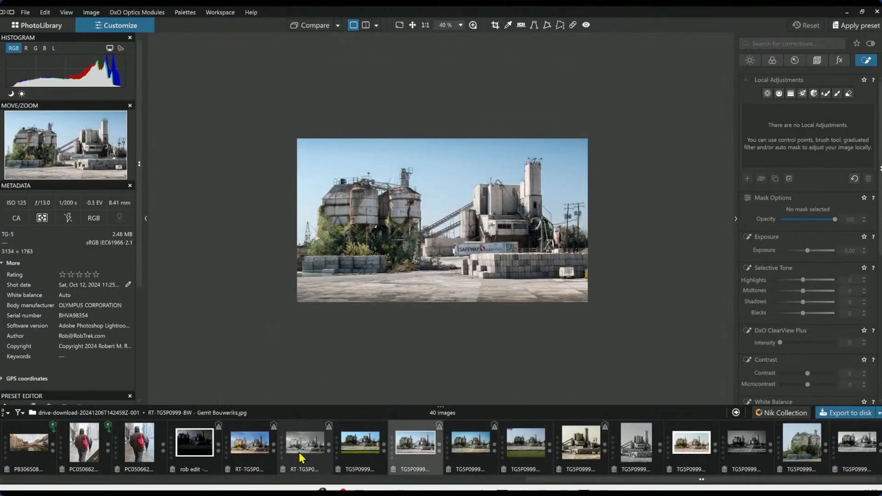
# Step: Filter the folder's thumbnails to show only RAW images
pyautogui.click(18, 413)
pyautogui.scroll(-3, 39, 392)
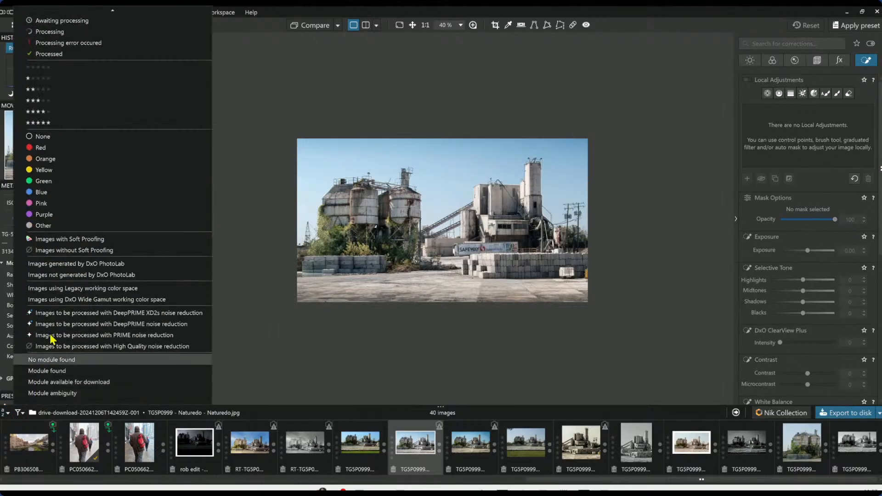
pyautogui.scroll(3, 73, 134)
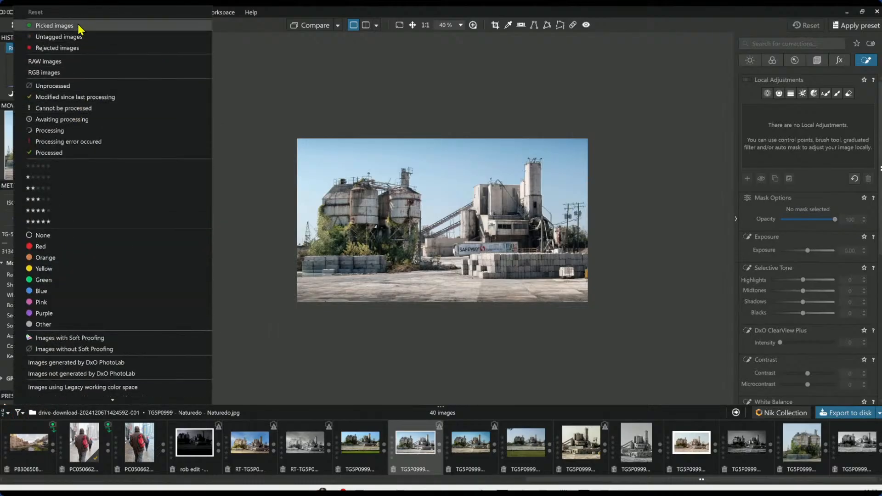
pyautogui.click(76, 62)
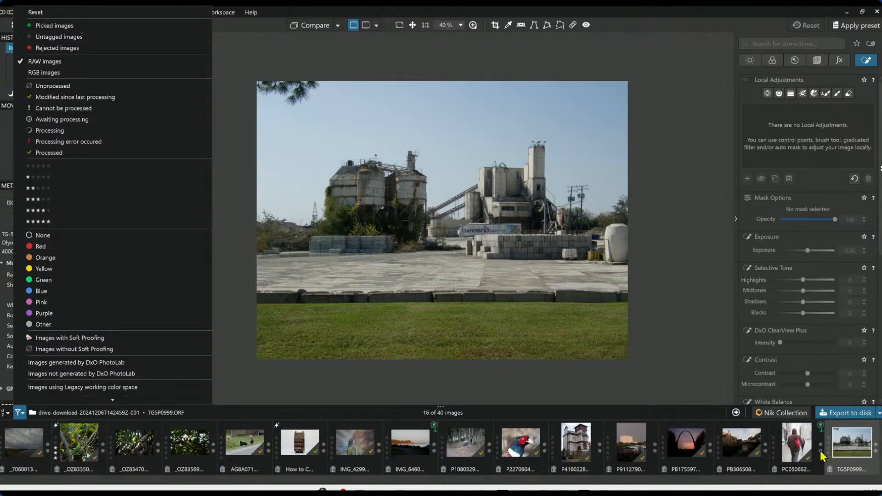
# Step: Rate TG5P0999.ORF four stars and remove the RAW images filter from the folder's thumbnails
pyautogui.click(877, 449)
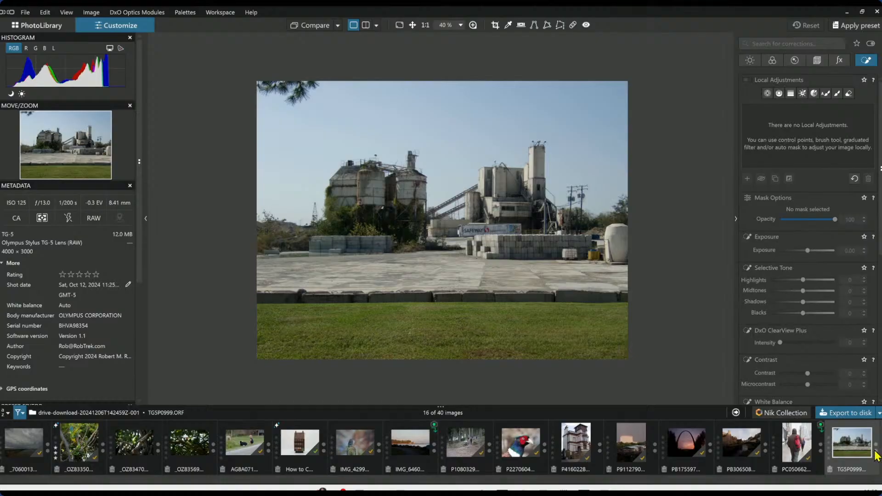
pyautogui.click(829, 449)
pyautogui.click(26, 414)
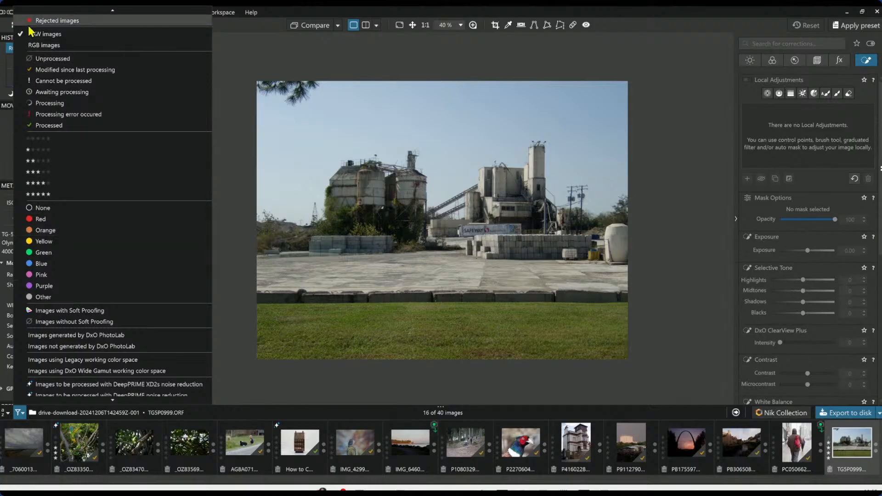
pyautogui.click(45, 34)
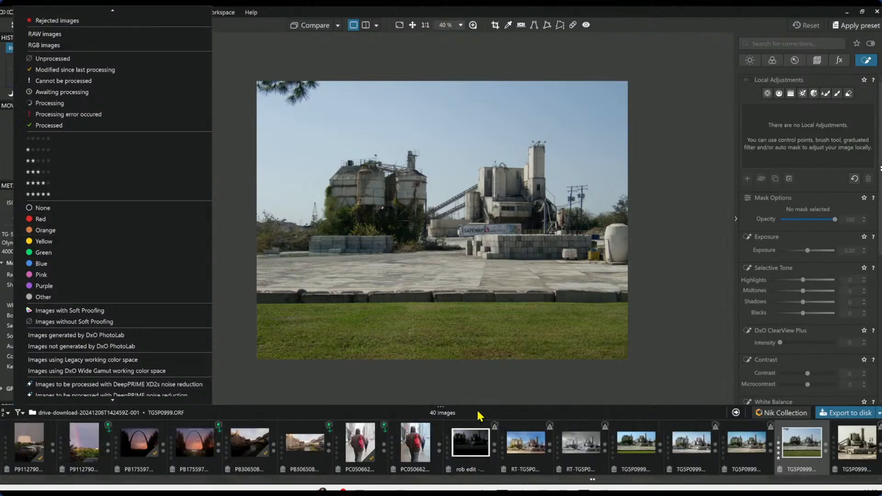
pyautogui.click(632, 382)
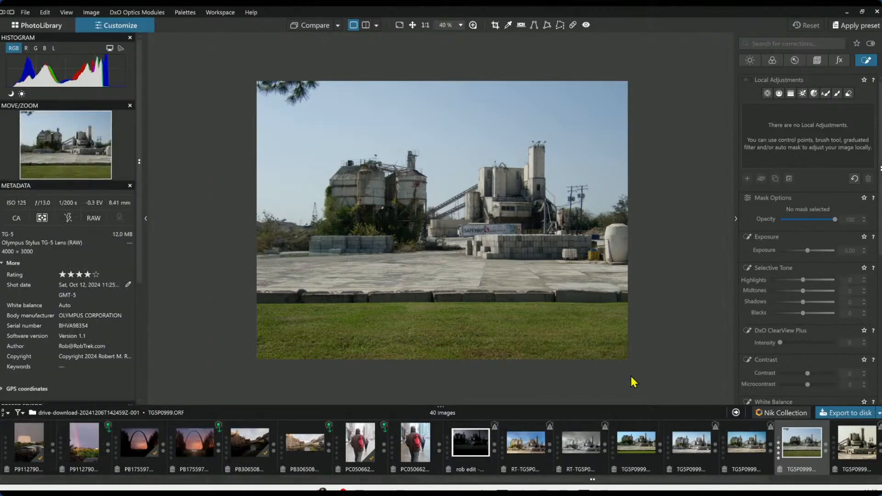
# Step: Hide the side palettes, open the wide black-and-white silos edit at the end of the filmstrip and show it side by side
pyautogui.press('Tab')
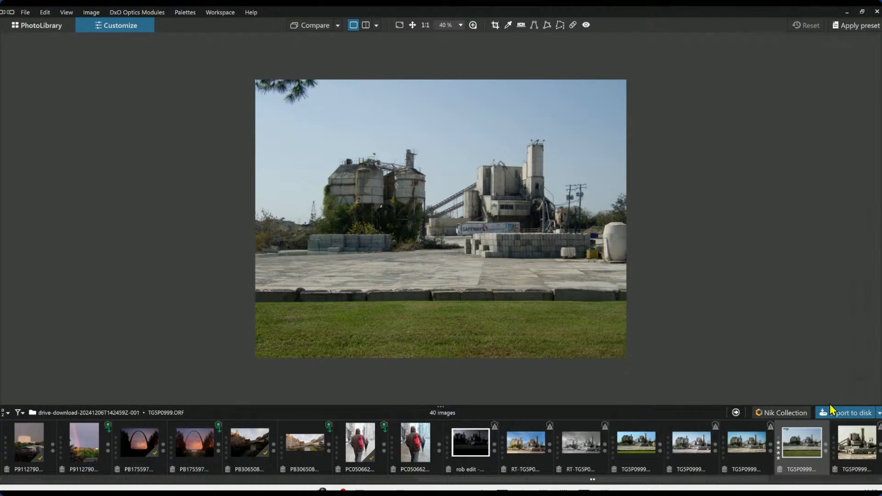
pyautogui.click(820, 479)
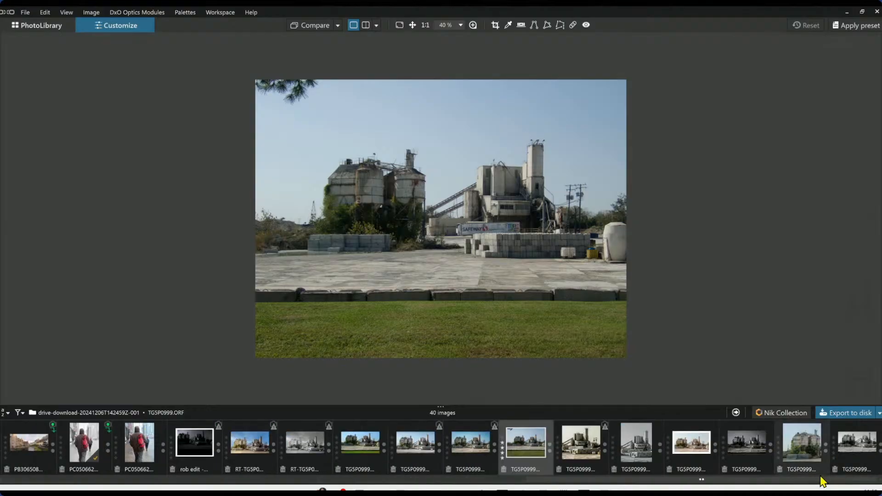
pyautogui.click(851, 453)
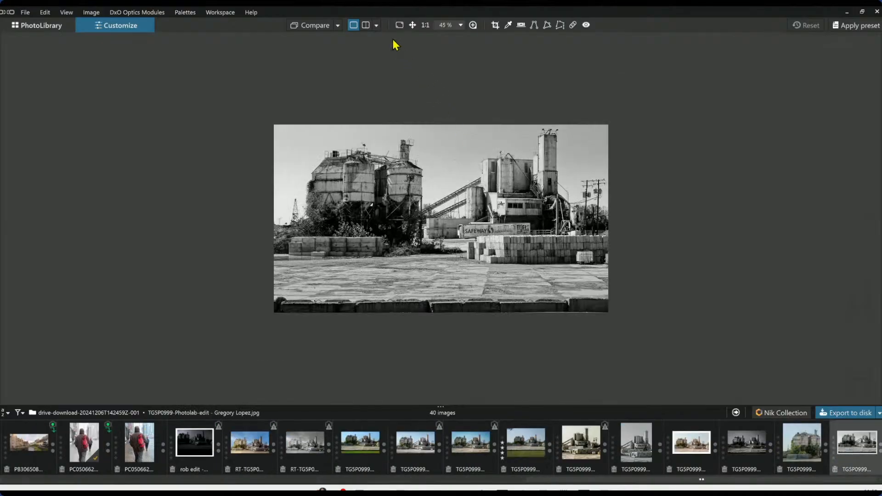
pyautogui.click(377, 26)
pyautogui.click(382, 35)
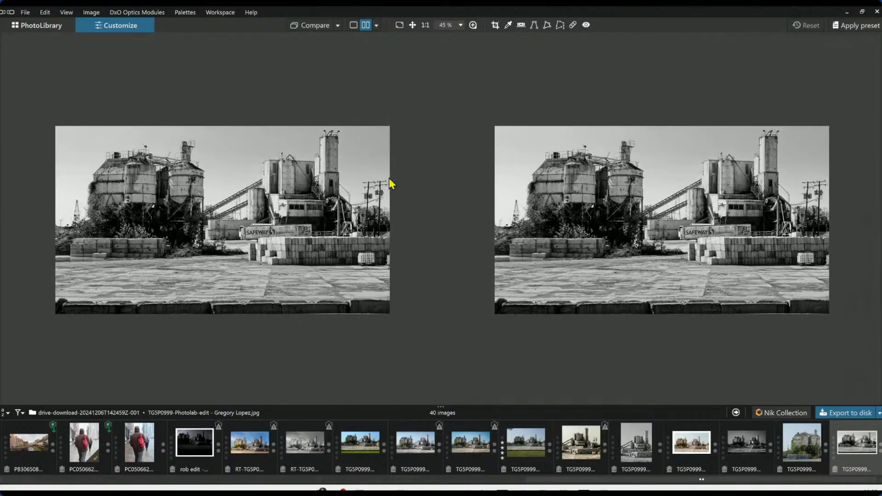
# Step: Set the original TG5P0999.ORF as the reference image for comparisons
pyautogui.click(338, 25)
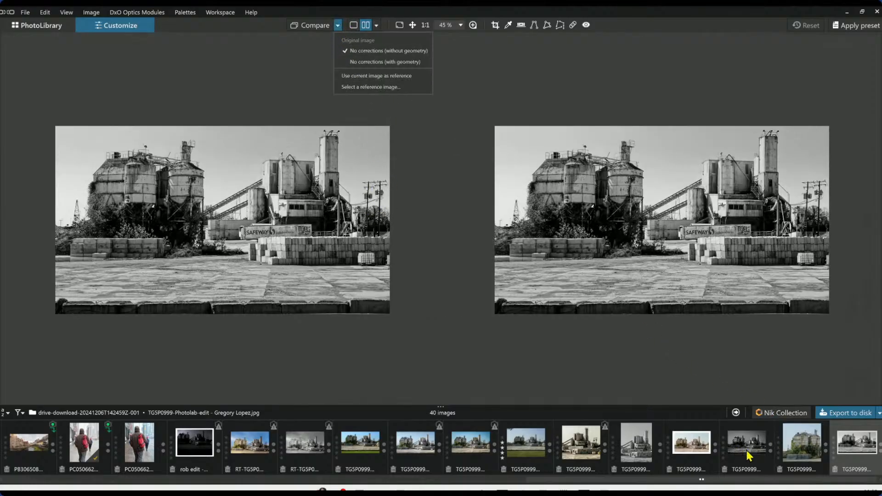
pyautogui.click(522, 451)
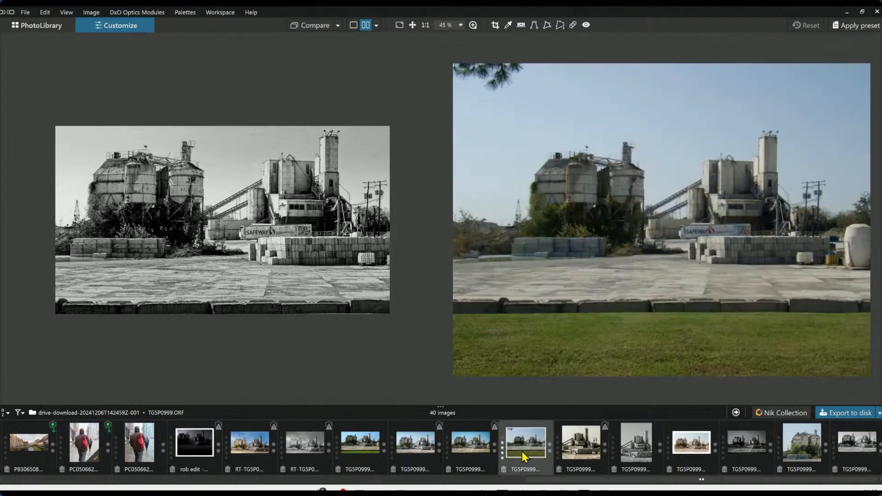
pyautogui.rightClick(522, 451)
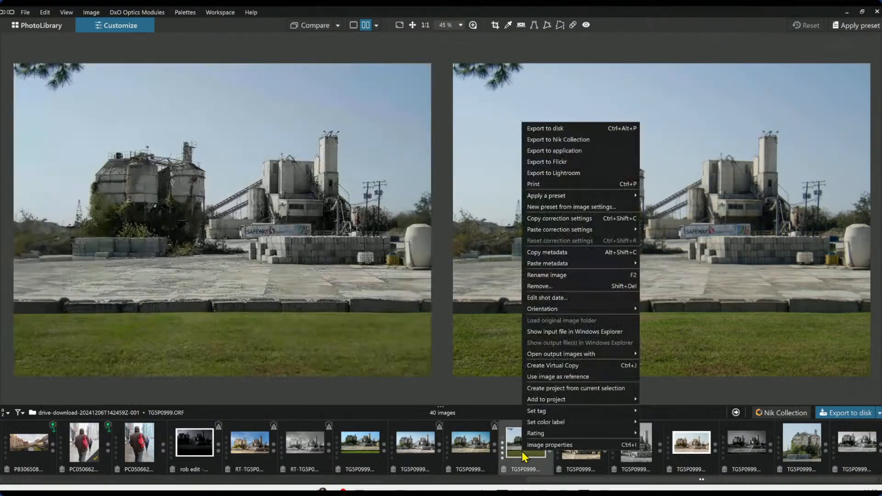
pyautogui.click(559, 386)
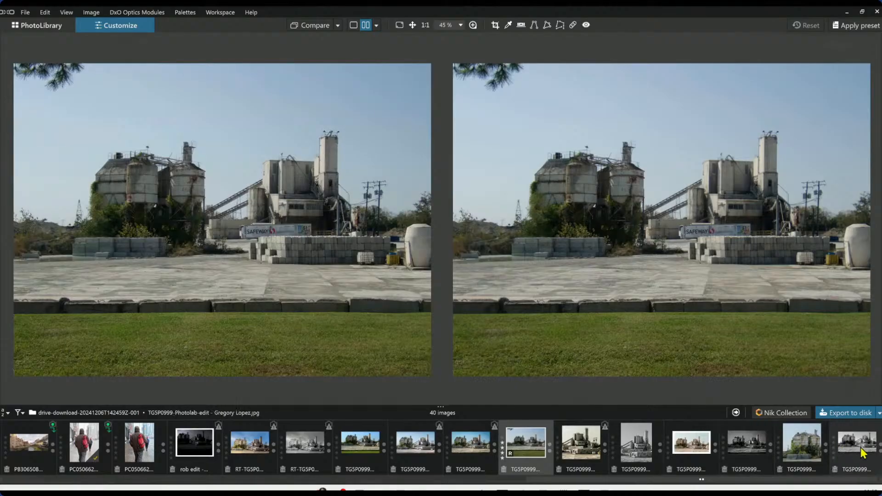
# Step: Compare the wide black-and-white silos edit with the reference at 55% zoom, view it full screen and return to the comparison
pyautogui.click(839, 458)
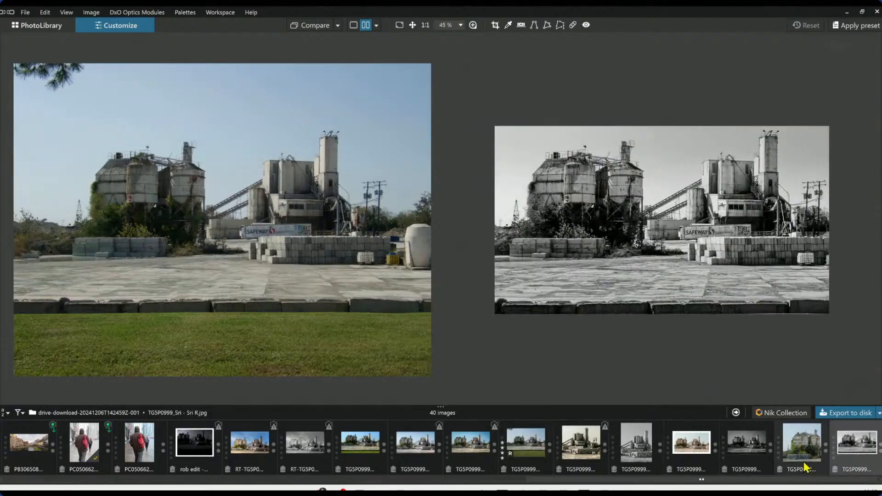
pyautogui.scroll(1, 710, 272)
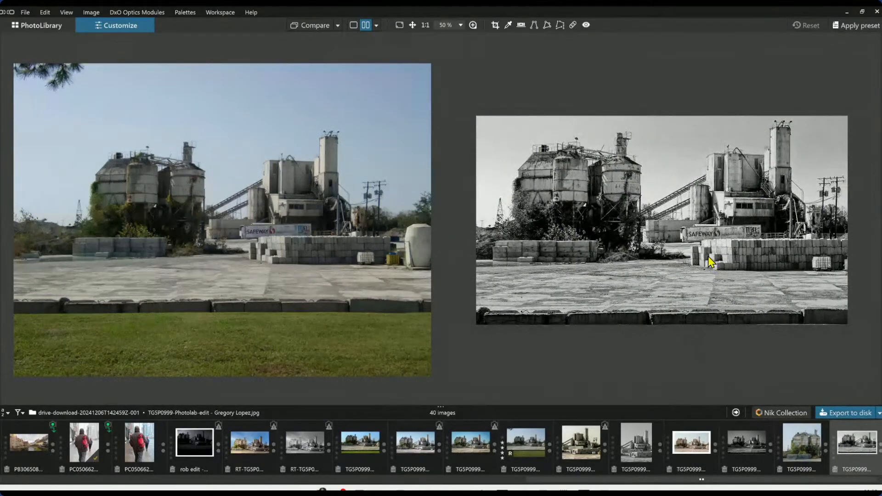
pyautogui.scroll(1, 711, 262)
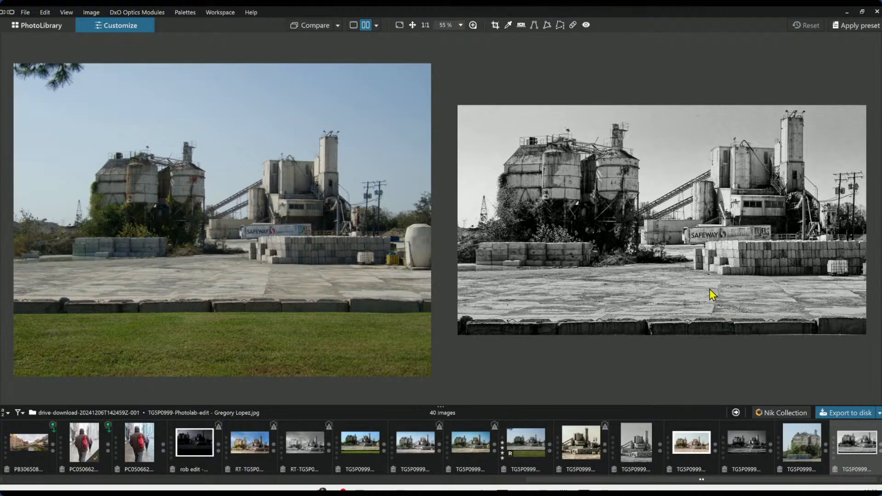
pyautogui.click(403, 23)
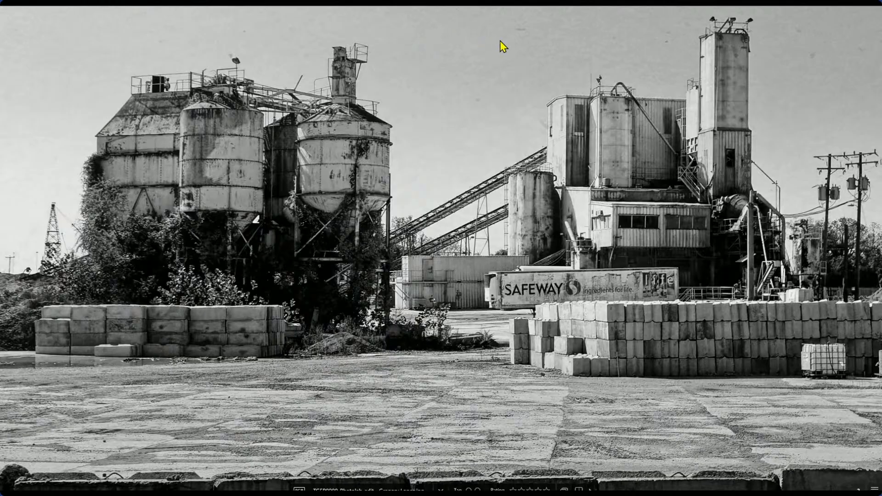
pyautogui.press('Escape')
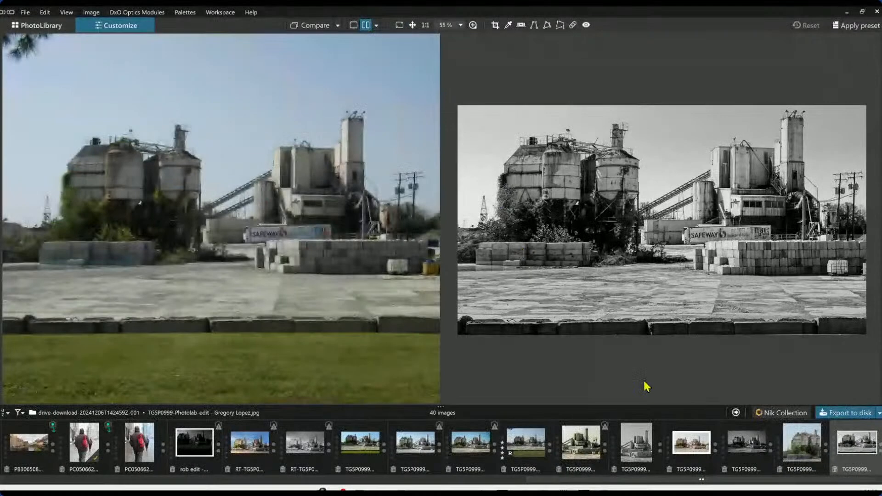
# Step: Compare the square colour crop of the overgrown silos with the fully fitted reference, magnifying the crop to 100%
pyautogui.click(810, 461)
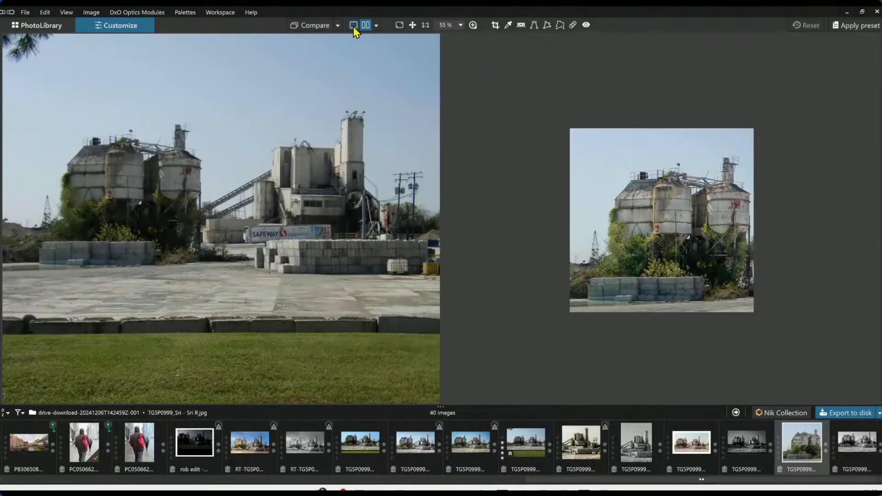
pyautogui.click(399, 25)
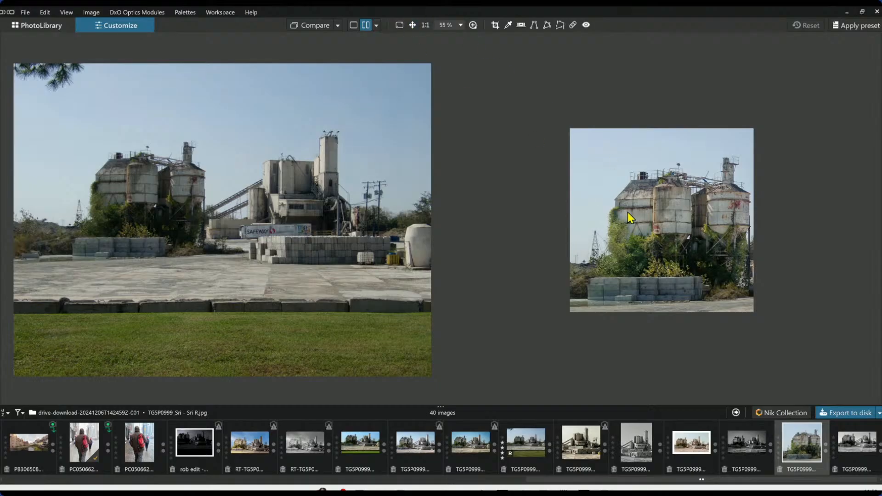
pyautogui.scroll(3, 628, 213)
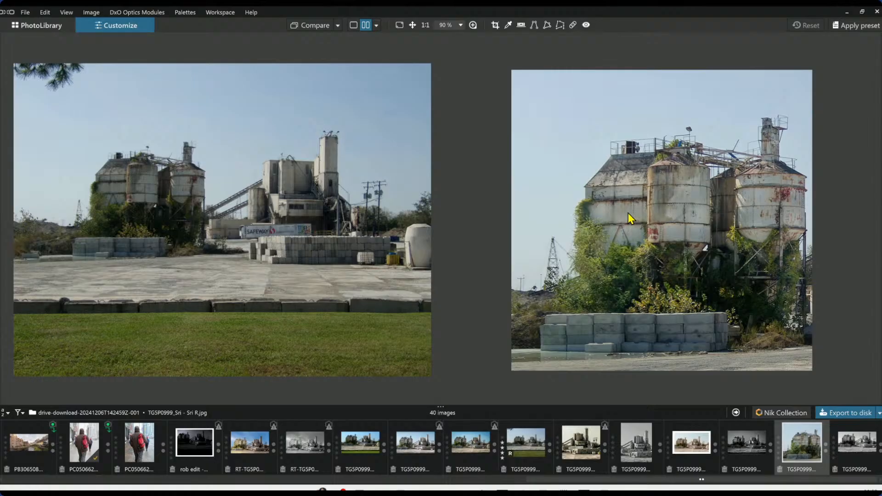
pyautogui.scroll(1, 628, 213)
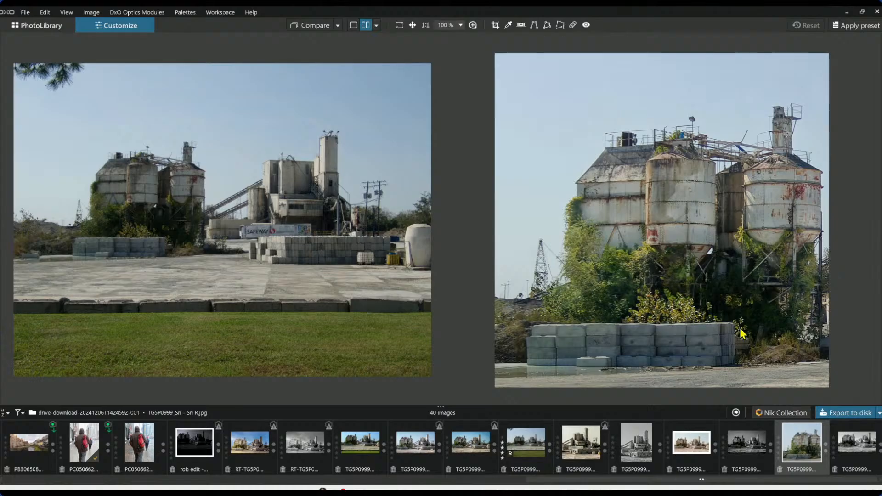
# Step: Compare the dark black-and-white silos edit with the reference at 50% zoom, view it full screen and return to the comparison
pyautogui.click(754, 444)
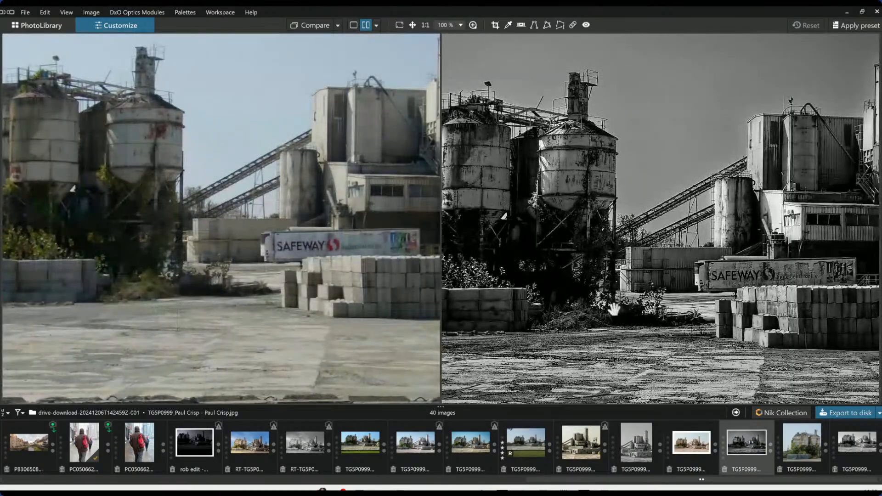
pyautogui.scroll(-3, 615, 314)
pyautogui.scroll(-3, 257, 243)
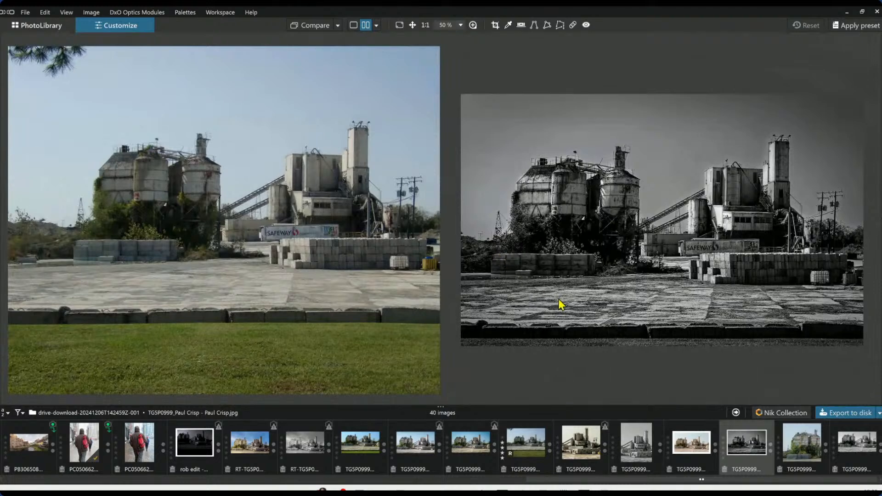
pyautogui.scroll(-1, 325, 264)
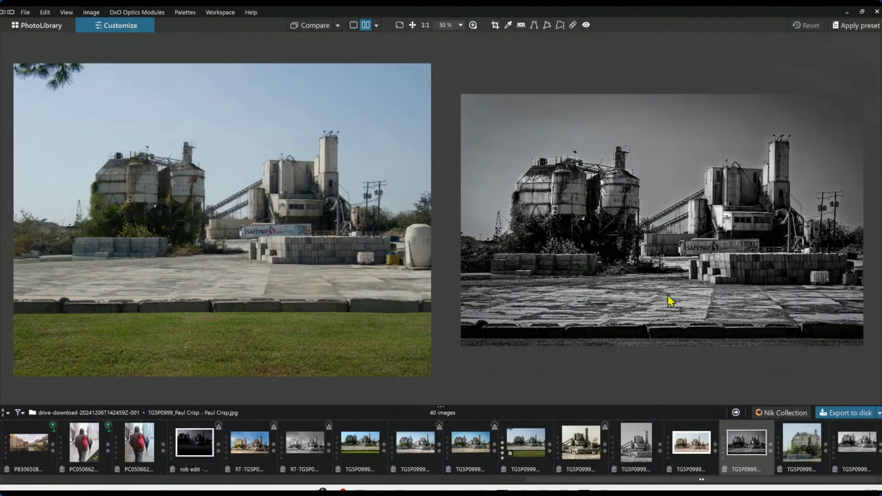
pyautogui.click(400, 25)
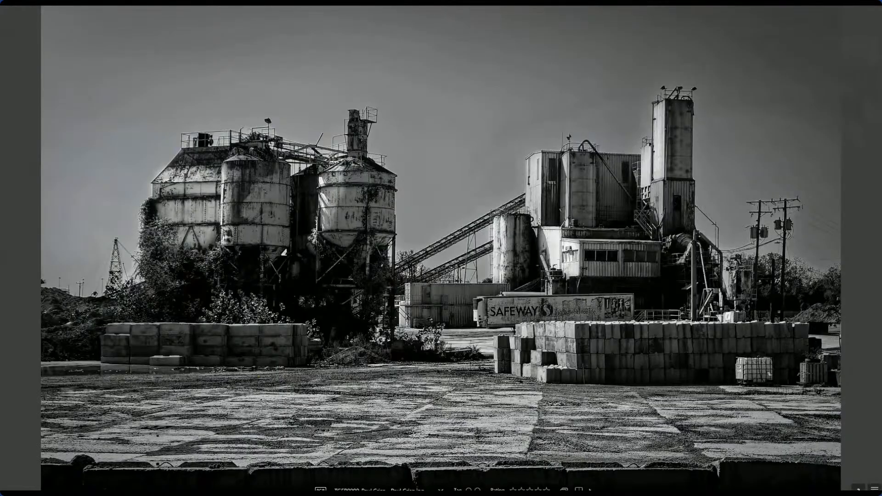
pyautogui.press('Escape')
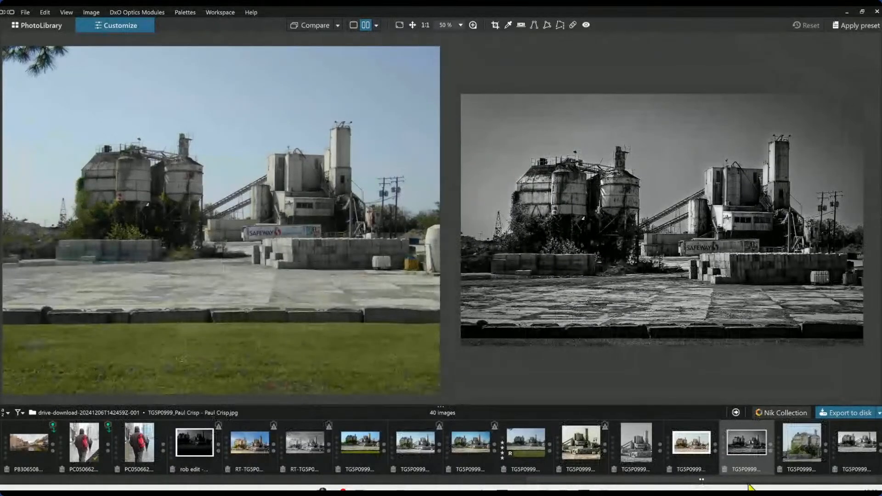
# Step: Compare the warm-toned, white-bordered silos edit with the reference, view it full screen and return to the comparison
pyautogui.click(705, 454)
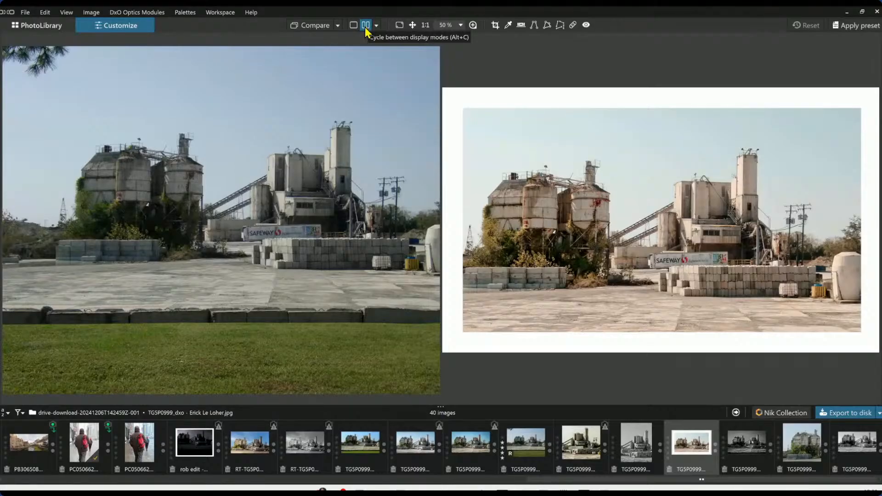
pyautogui.click(400, 26)
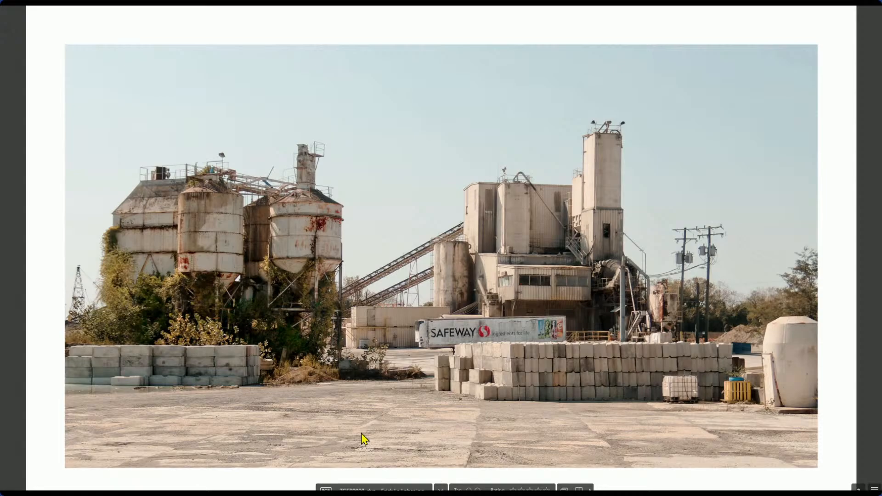
pyautogui.press('Escape')
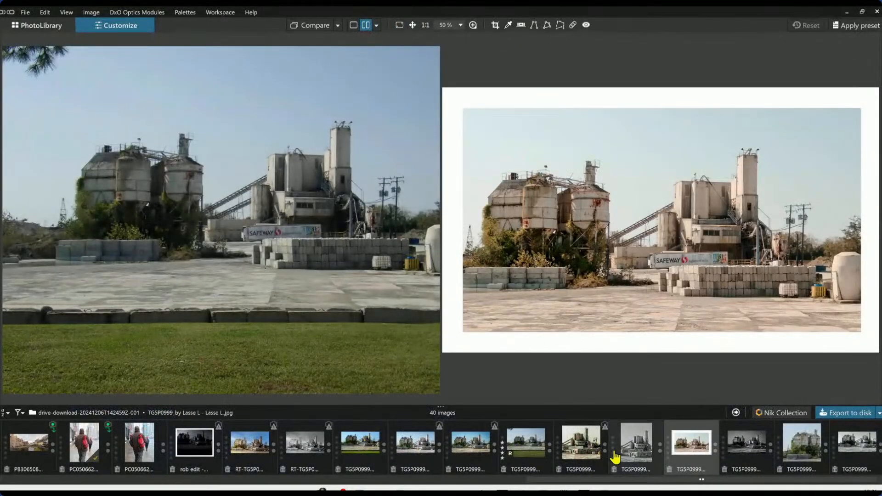
# Step: Compare the vertical black-and-white crop of the plant with the reference at 80% zoom, view it full screen and exit
pyautogui.click(642, 454)
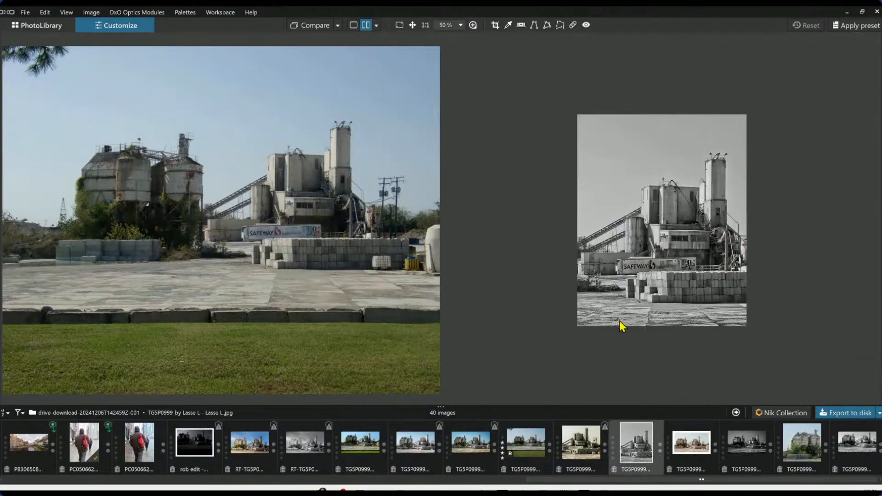
pyautogui.scroll(2, 621, 324)
pyautogui.scroll(1, 633, 328)
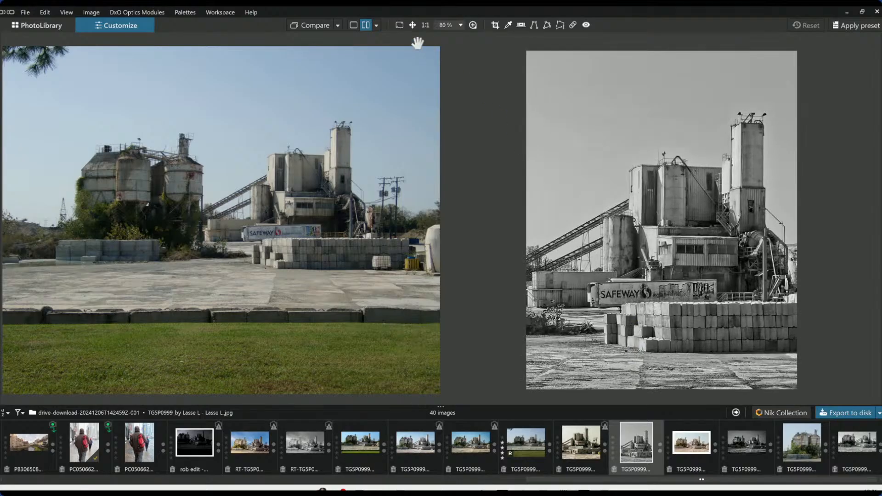
pyautogui.click(399, 25)
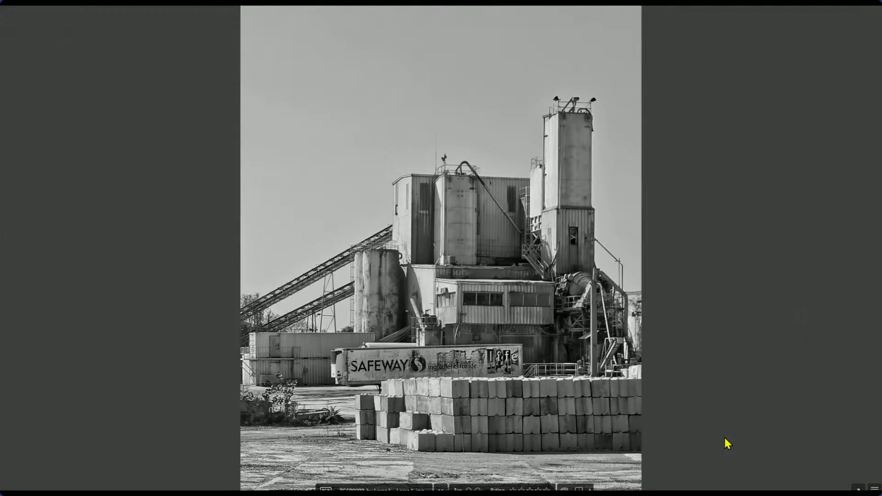
pyautogui.press('Escape')
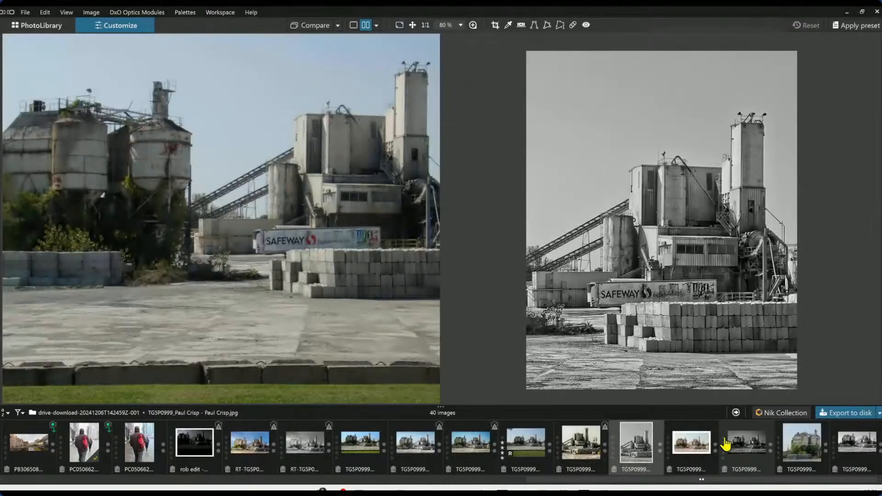
# Step: Compare the sepia-toned crop of the plant with the reference at 45% zoom, and switch to the single-image view
pyautogui.scroll(1, 694, 445)
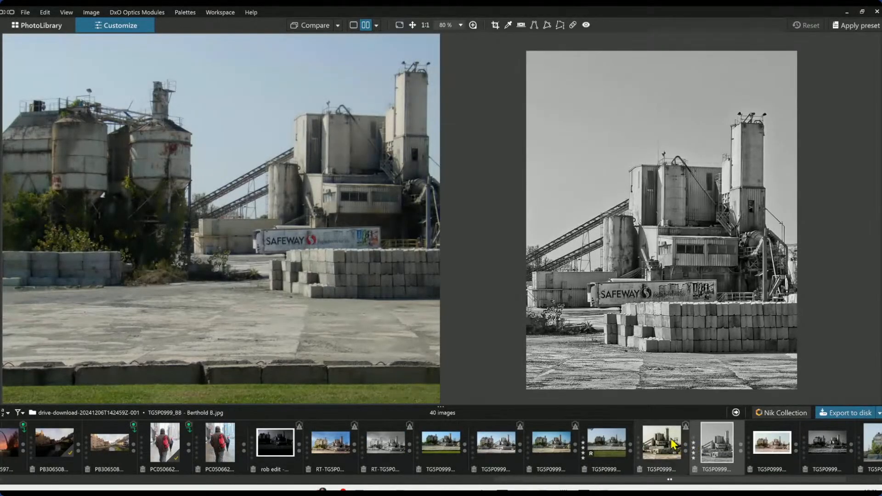
pyautogui.click(656, 442)
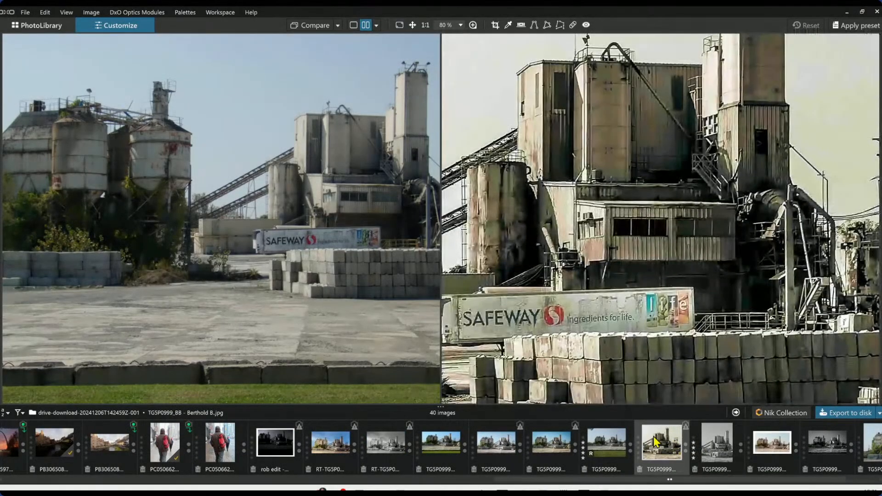
pyautogui.scroll(-5, 508, 304)
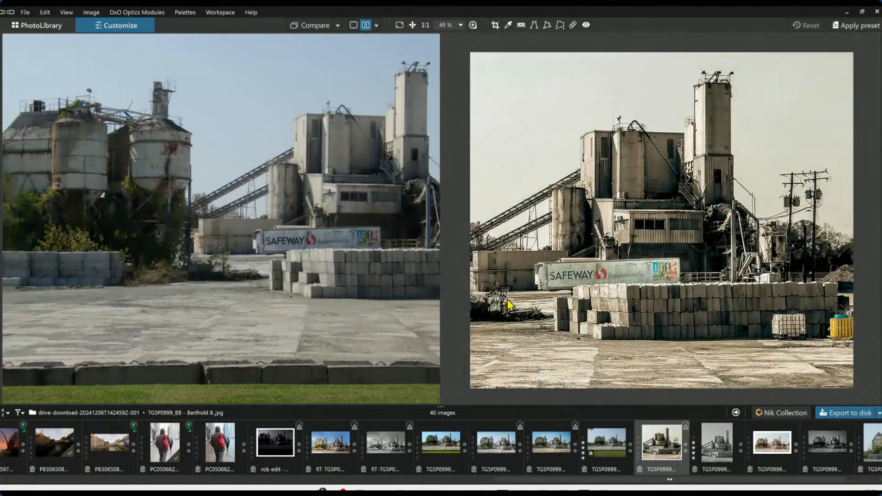
pyautogui.click(353, 25)
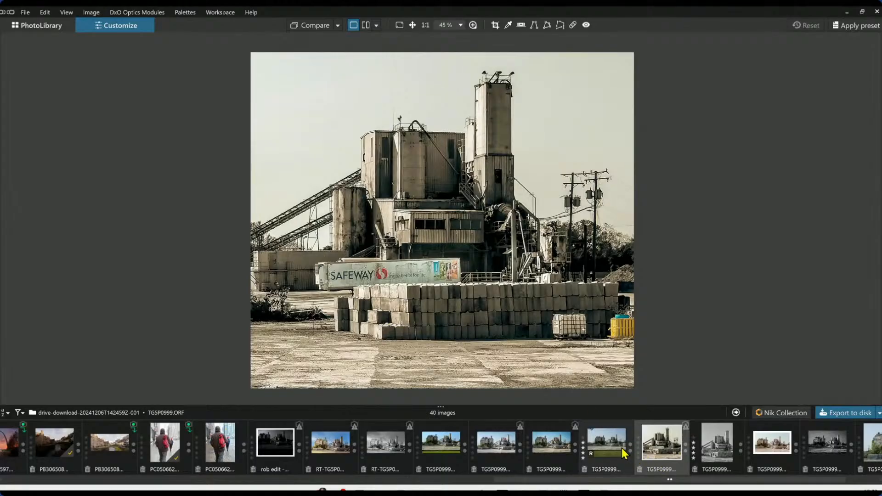
# Step: Alternate the wide blue-sky edit with the blurred foreground and the sepia crop, and inspect the blue-sky edit at 70% zoom
pyautogui.click(565, 450)
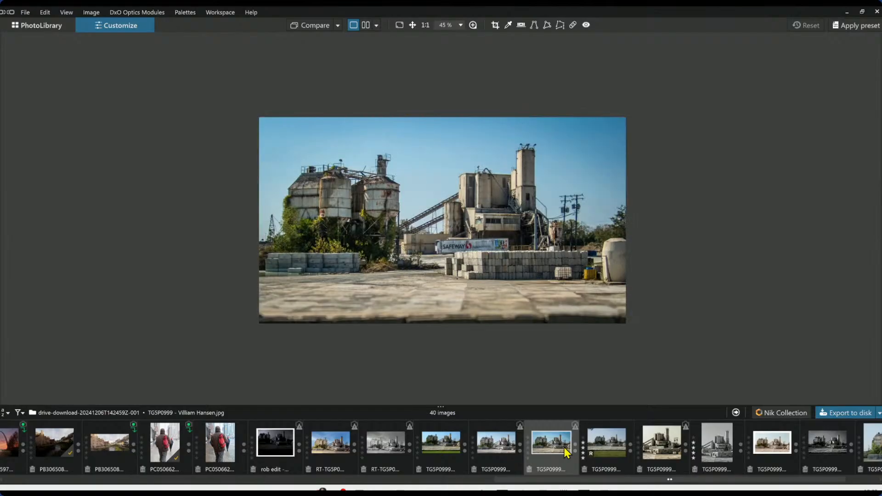
pyautogui.click(659, 458)
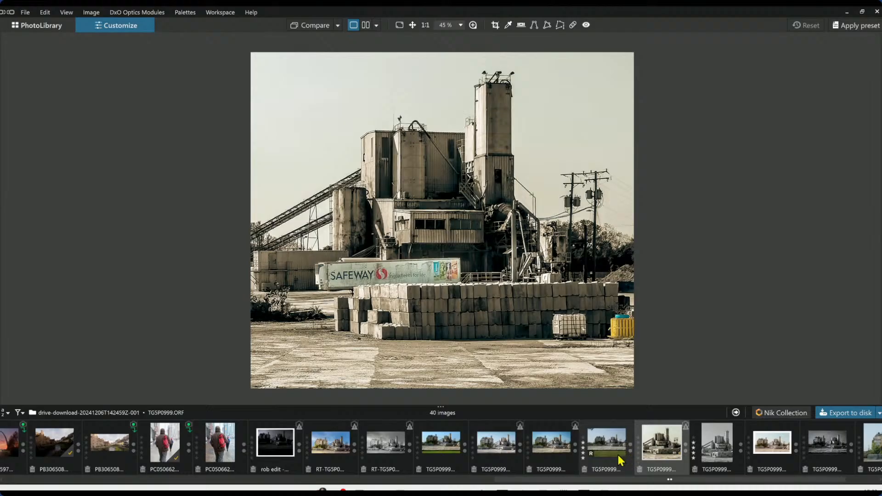
pyautogui.click(559, 454)
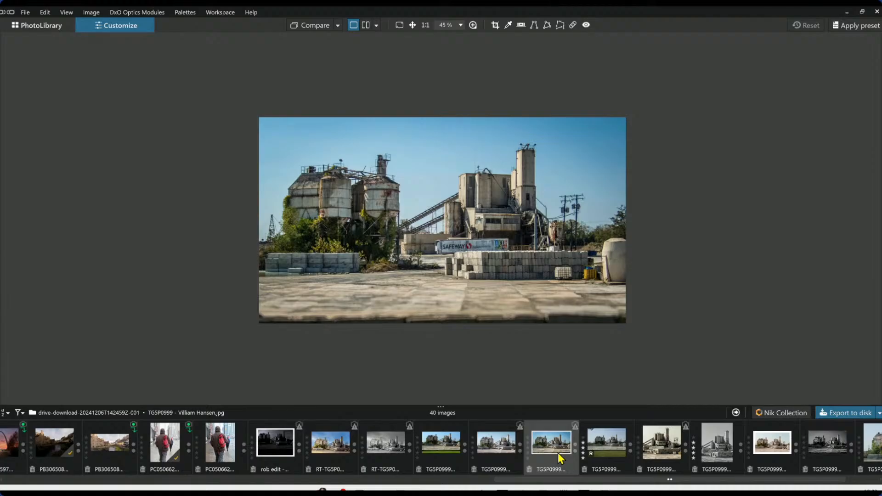
pyautogui.scroll(2, 524, 305)
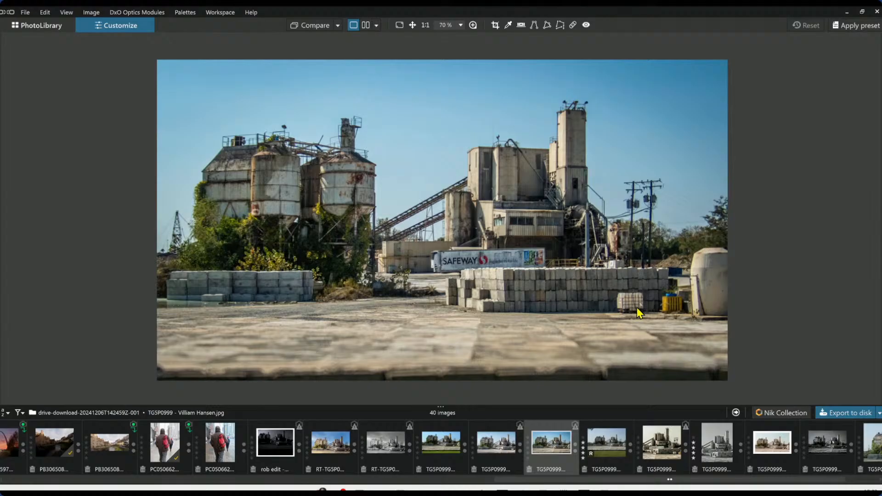
pyautogui.click(511, 445)
pyautogui.click(542, 448)
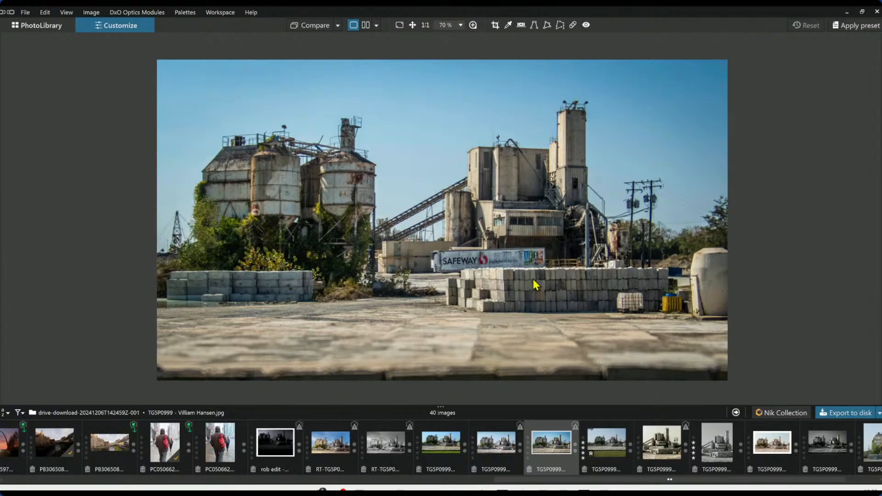
# Step: View the muted colour crop without grass and the saturated edit with the green lawn, inspecting the lawn version at 70% zoom
pyautogui.click(492, 449)
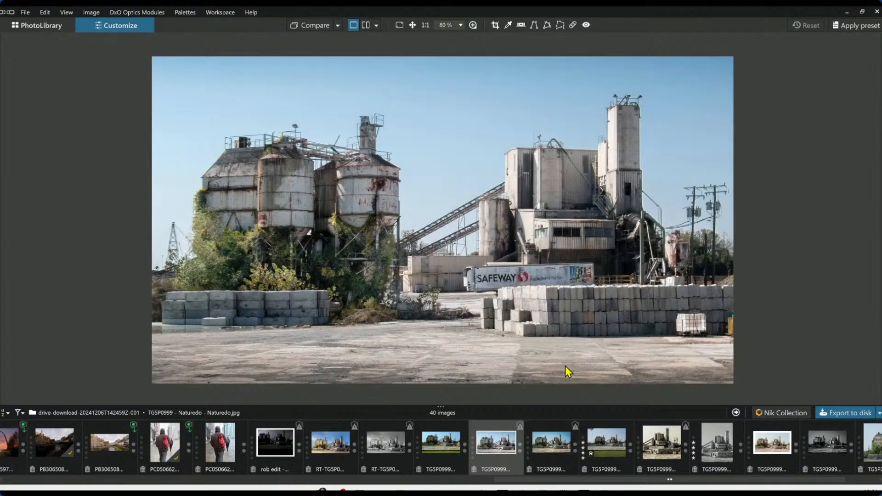
pyautogui.click(448, 445)
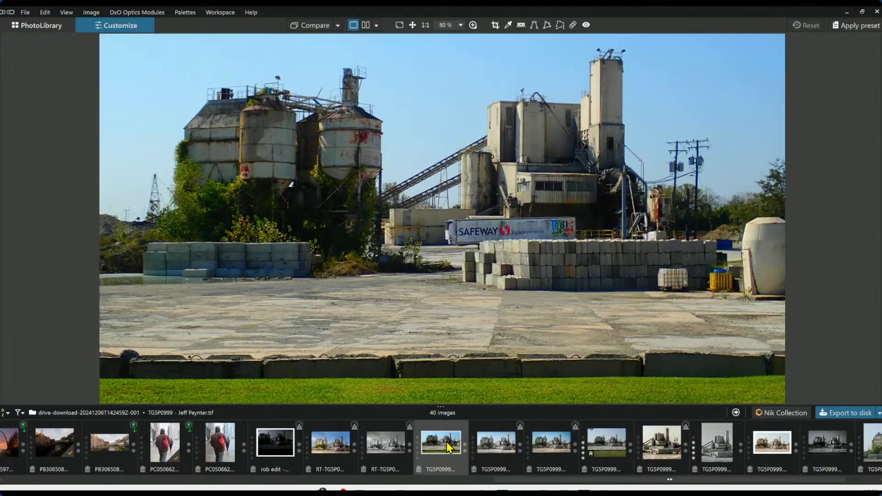
pyautogui.scroll(-2, 615, 360)
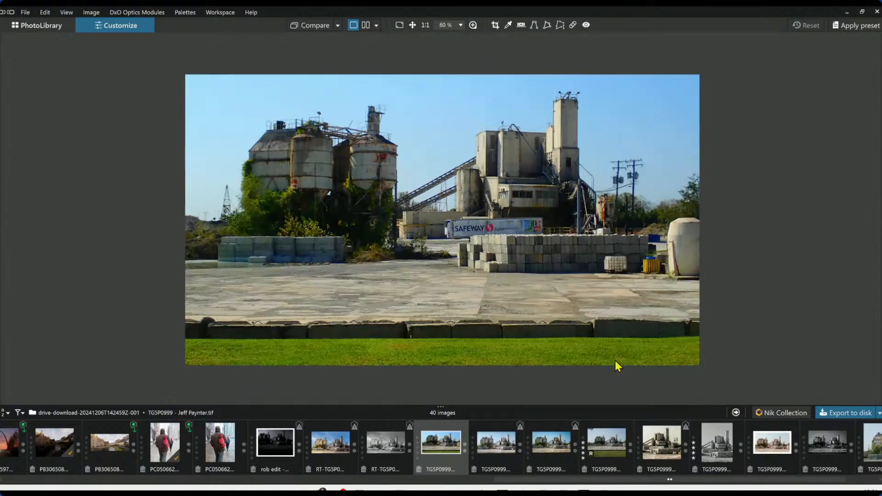
pyautogui.scroll(1, 615, 360)
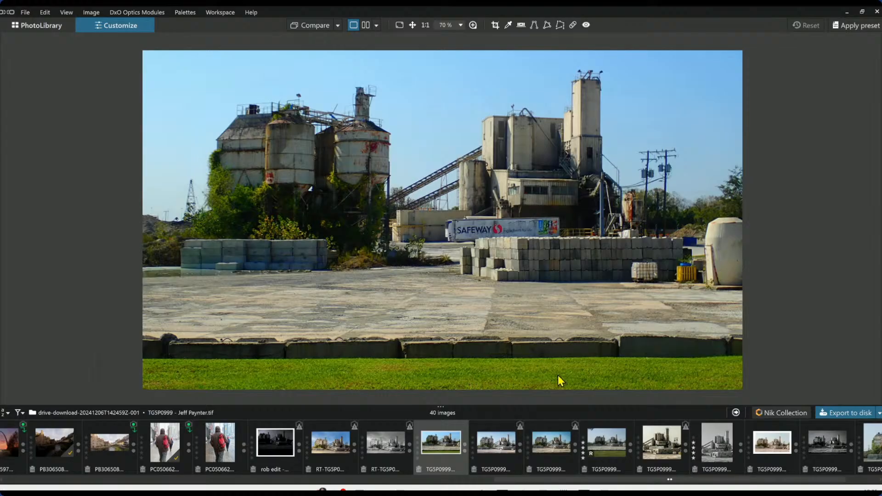
# Step: Inspect the cloudy-sky black-and-white silos edit at 75% zoom and check it against the original RAW image
pyautogui.click(388, 445)
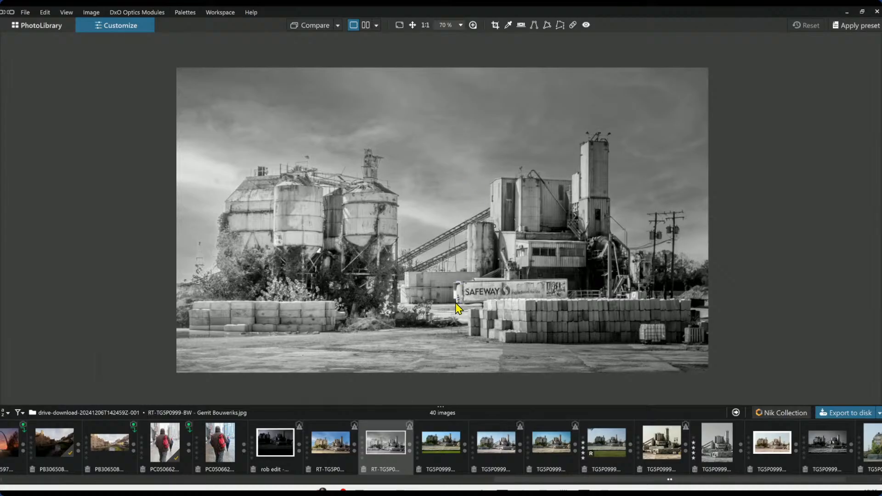
pyautogui.scroll(1, 456, 303)
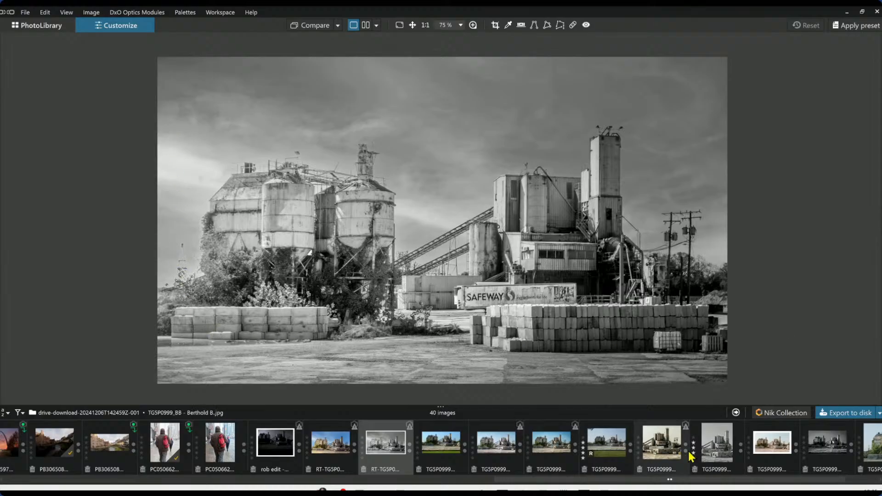
pyautogui.scroll(-1, 688, 451)
pyautogui.click(539, 452)
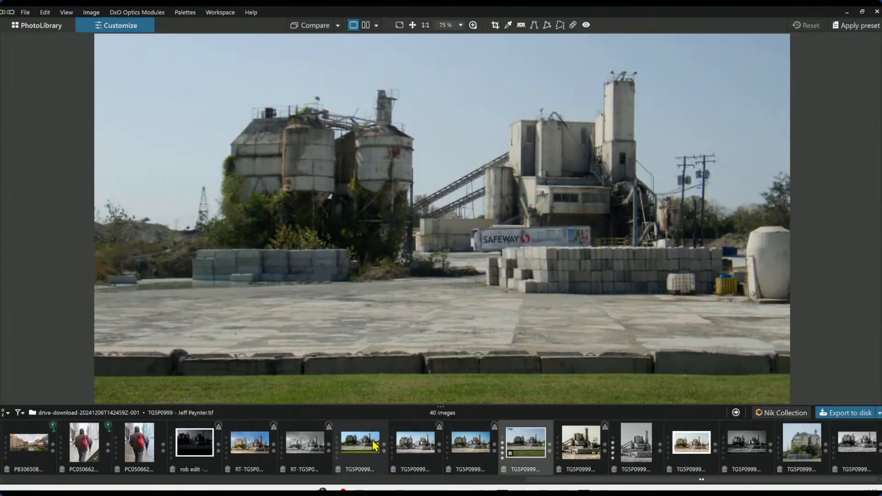
pyautogui.click(316, 443)
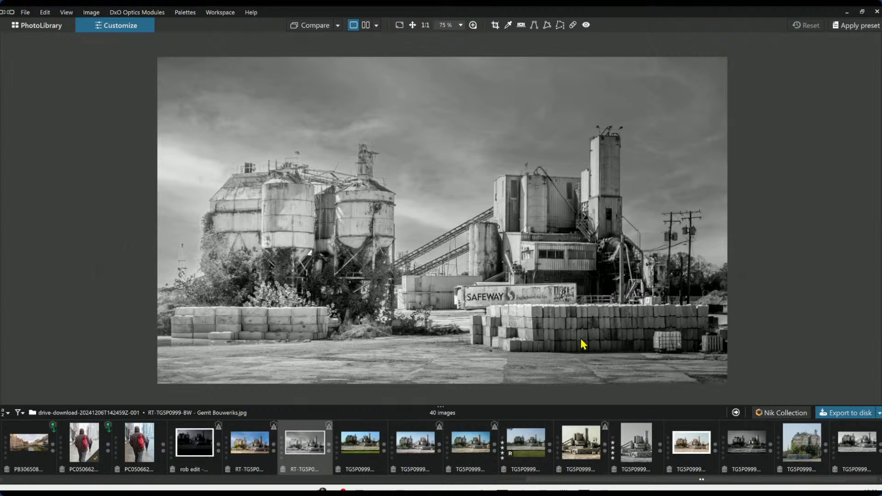
# Step: Alternate the cloudy blue-sky colour edit with its black-and-white version, and view the dark white-bordered edit in full at 45% zoom
pyautogui.click(253, 447)
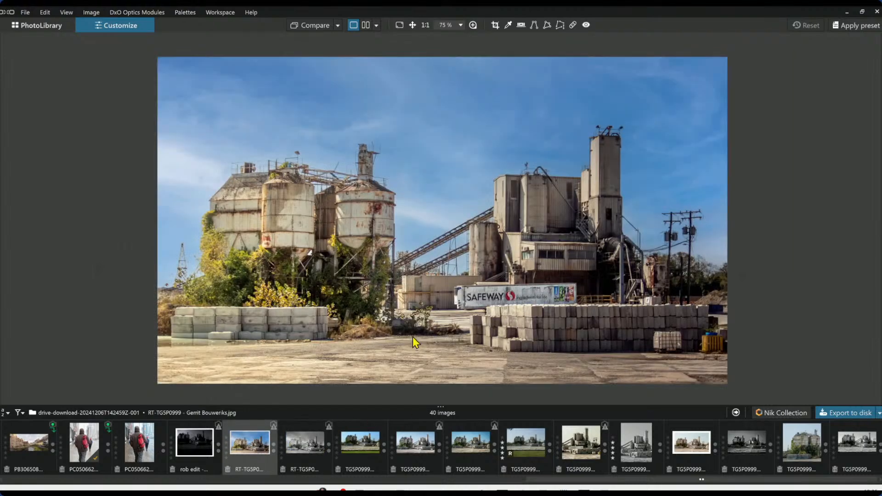
pyautogui.click(292, 448)
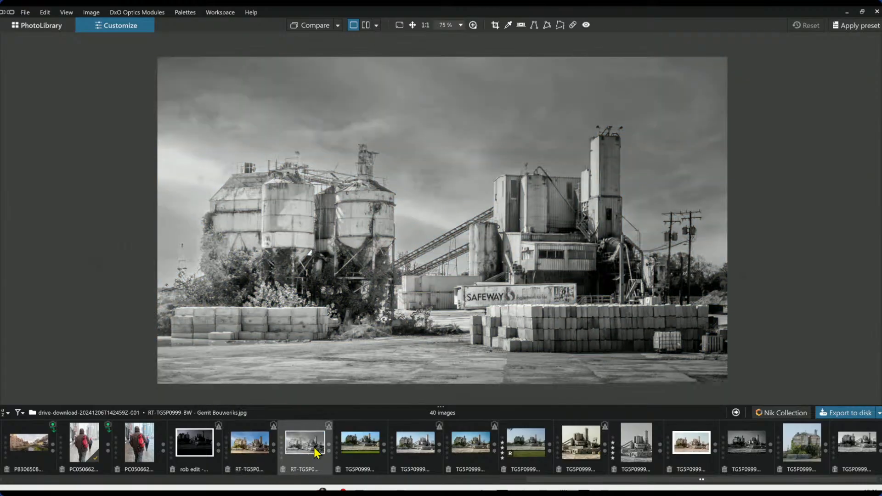
pyautogui.click(253, 448)
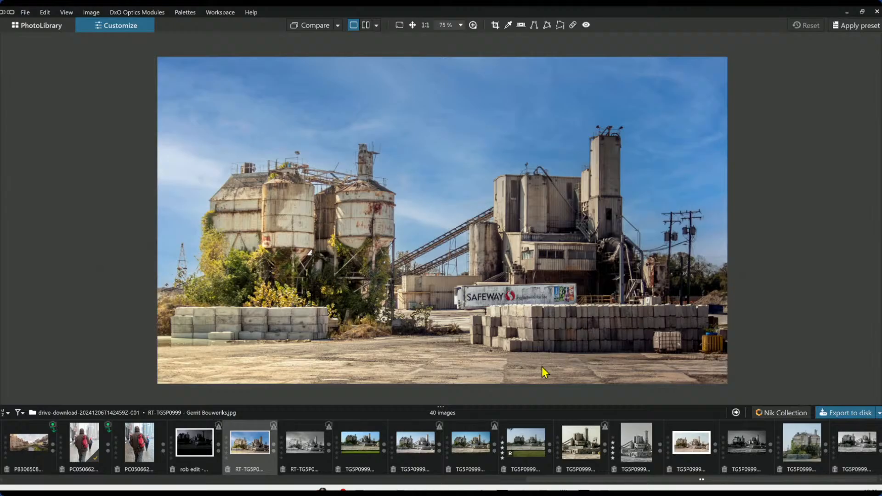
pyautogui.click(213, 465)
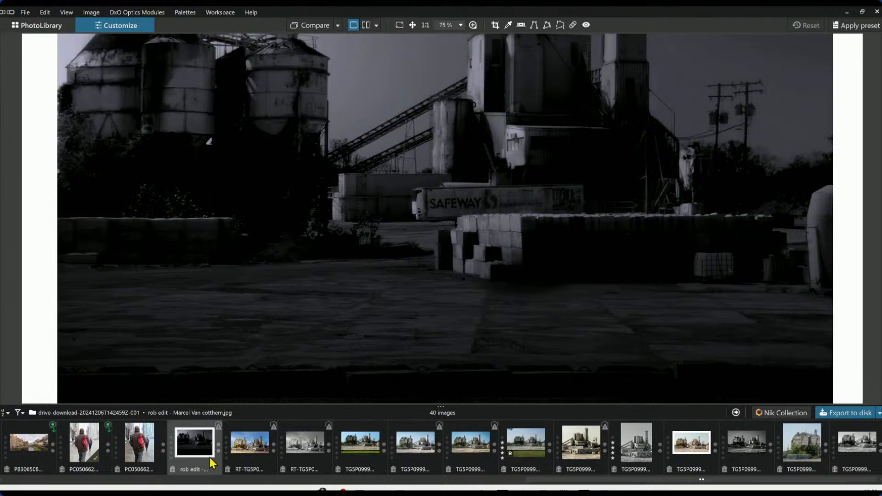
pyautogui.click(443, 300)
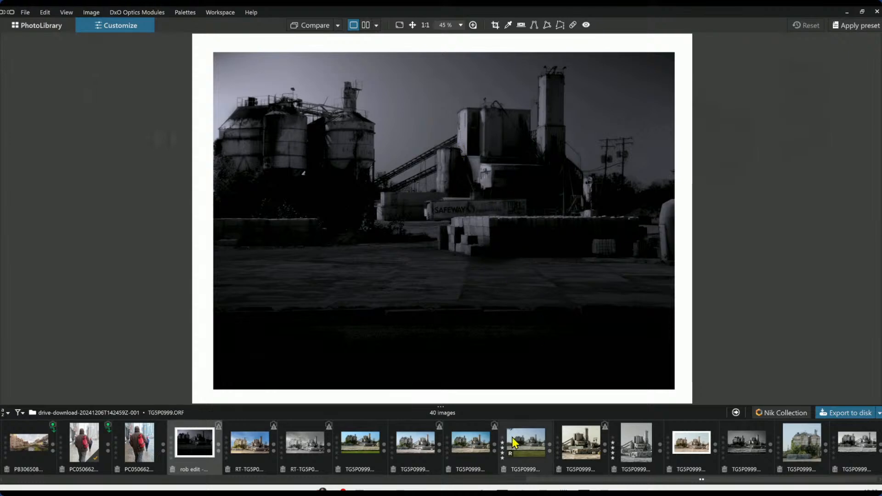
# Step: Find the "Fabrik. last on" crop of the plant among the earlier images and view it at 80% and 100% zoom
pyautogui.scroll(2, 512, 437)
pyautogui.scroll(10, 505, 447)
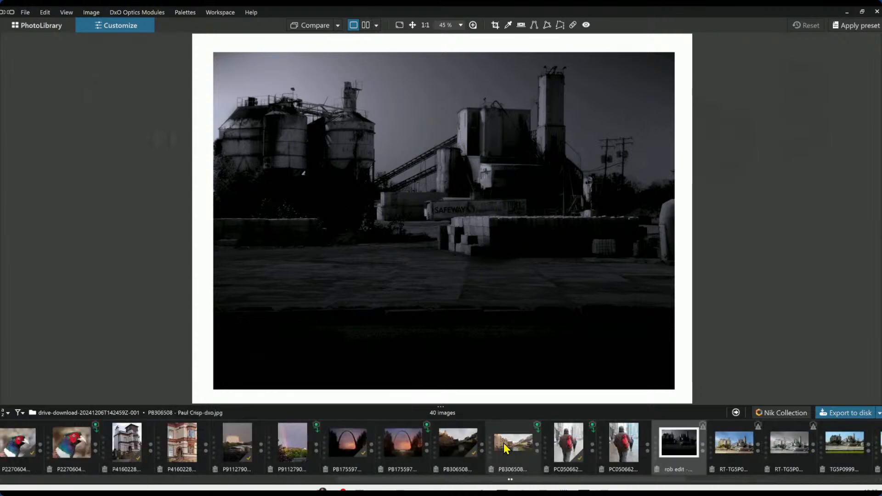
pyautogui.scroll(12, 505, 448)
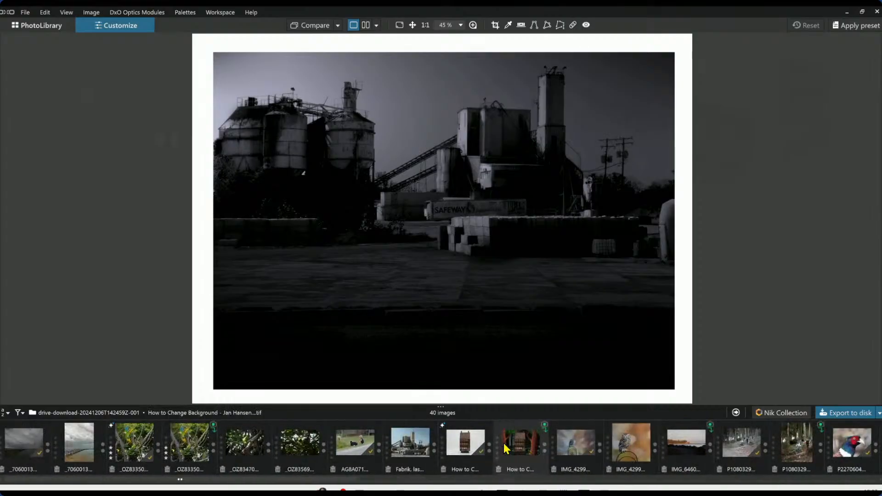
pyautogui.click(424, 447)
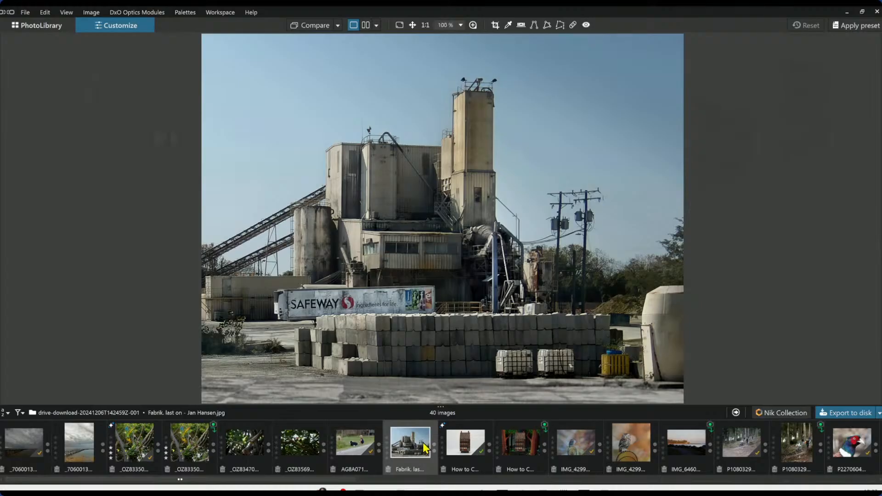
pyautogui.scroll(-2, 499, 366)
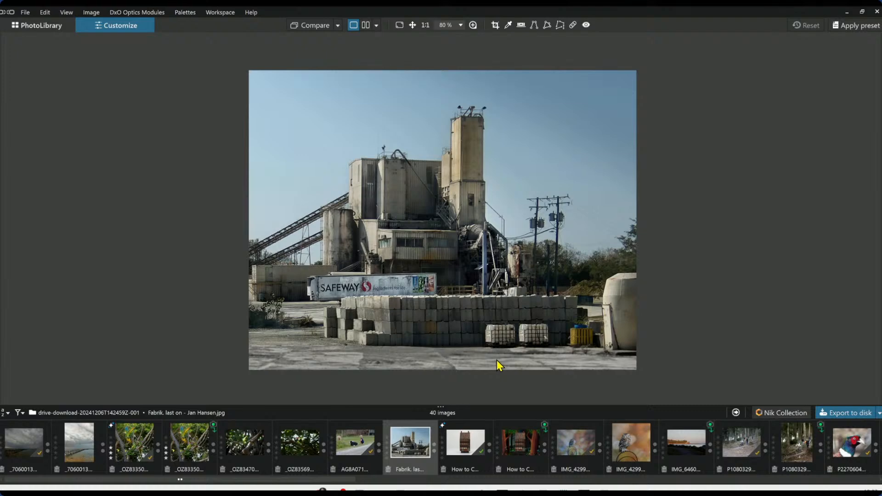
pyautogui.scroll(1, 497, 360)
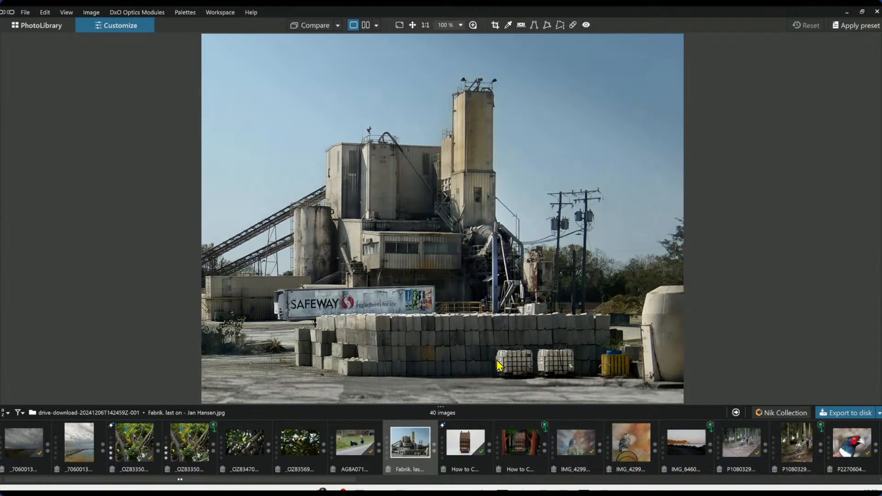
# Step: Compare the "Fabrik" crop side by side with the reference, magnifying the building details to 300% and zooming back to 75%
pyautogui.click(366, 26)
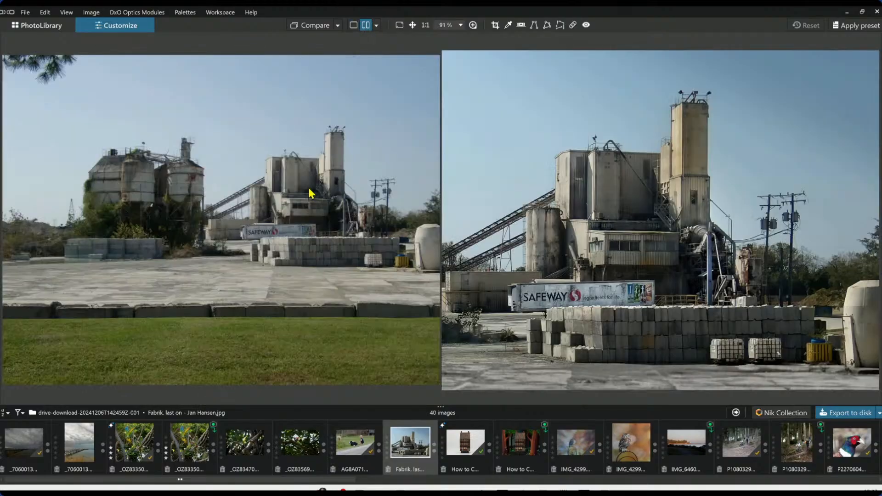
pyautogui.scroll(4, 310, 205)
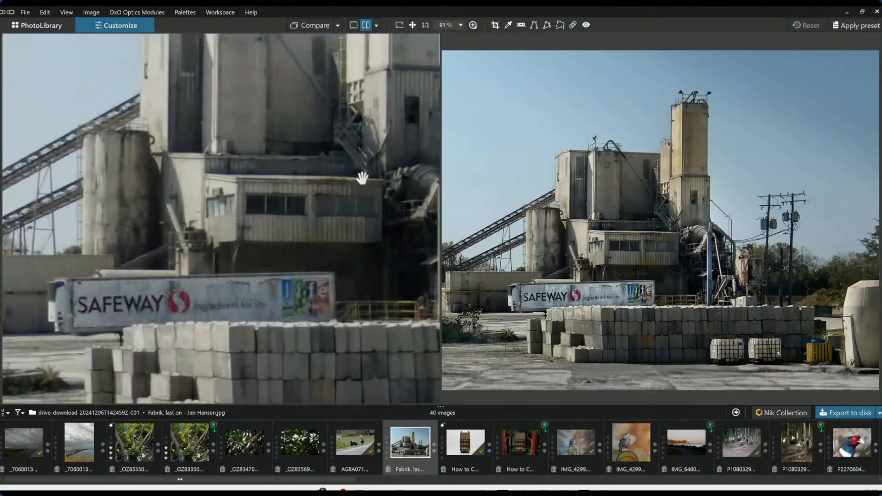
pyautogui.scroll(4, 647, 246)
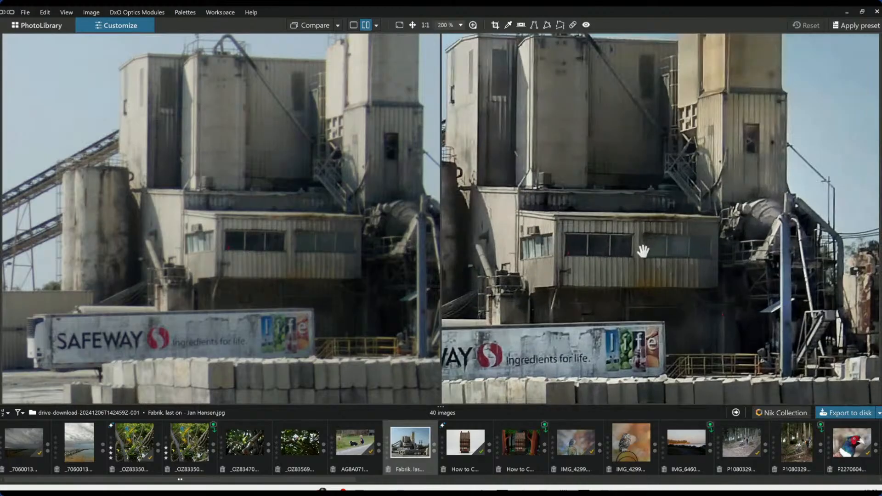
pyautogui.scroll(2, 642, 250)
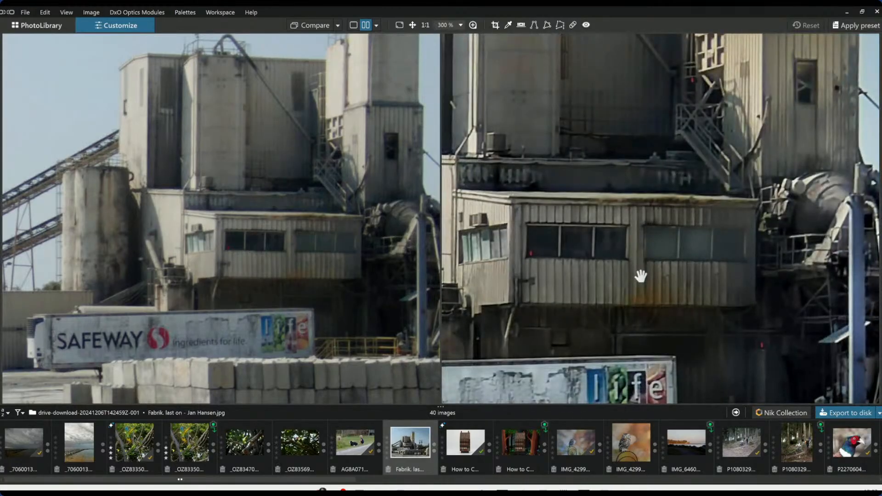
pyautogui.scroll(-5, 641, 275)
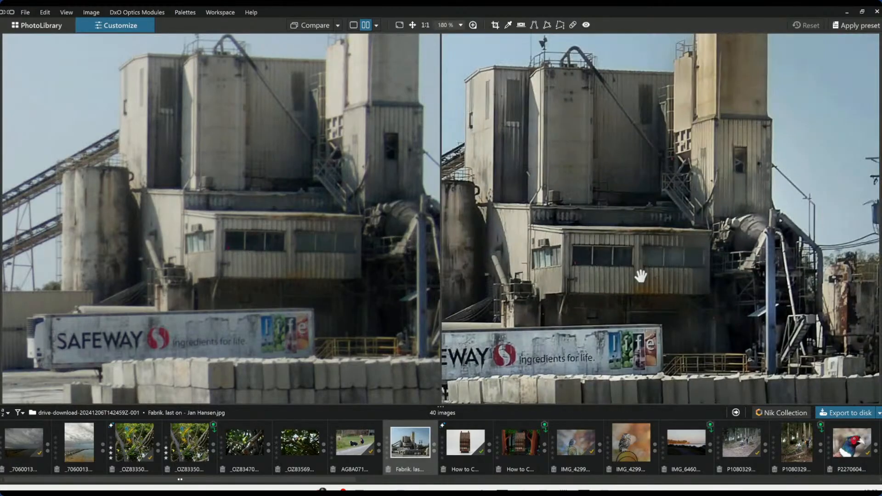
pyautogui.scroll(-4, 429, 232)
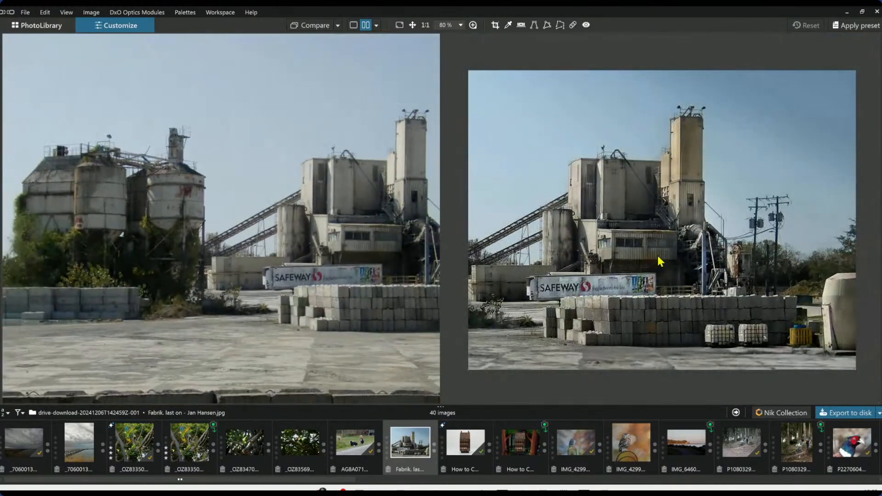
pyautogui.scroll(-1, 652, 291)
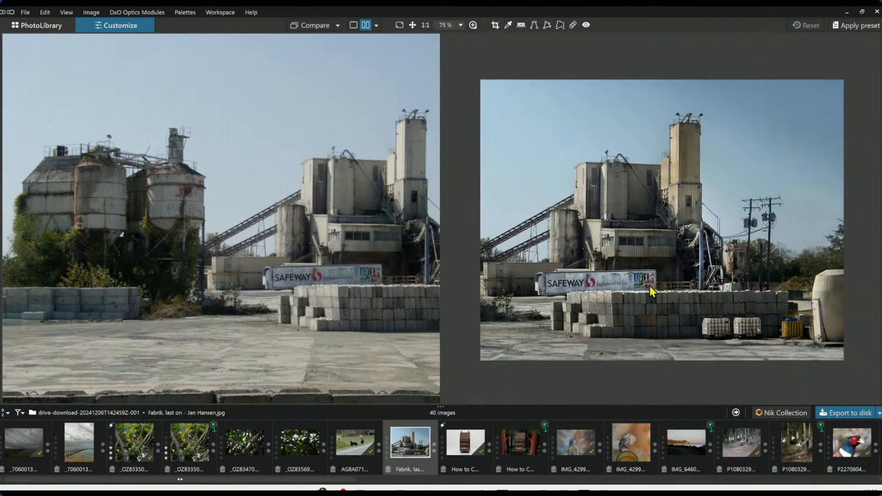